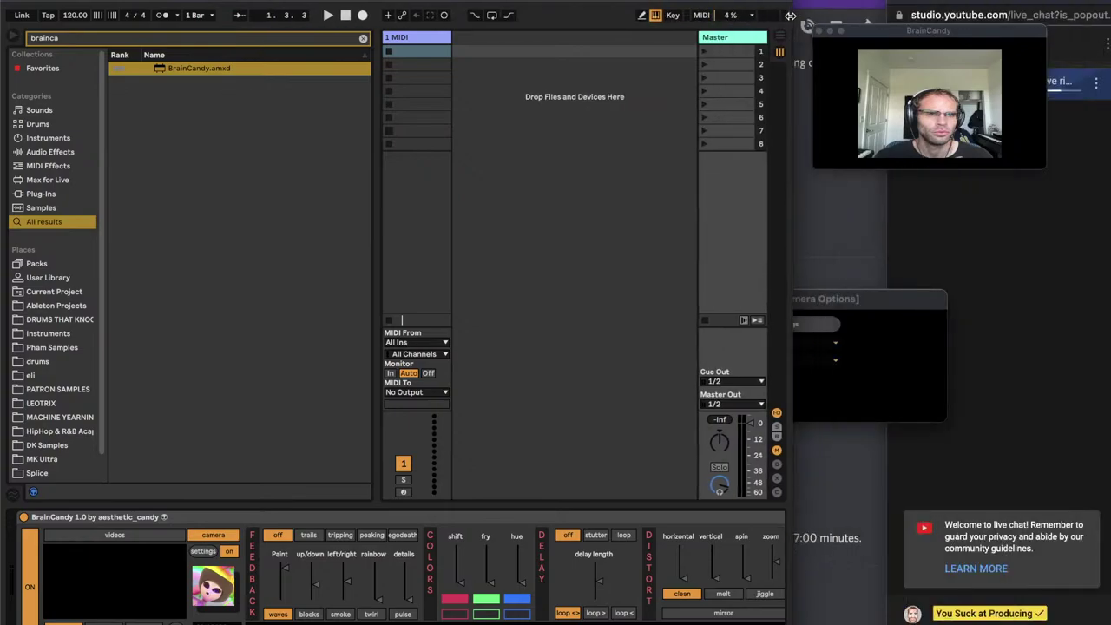
# Close the Camera Options window and place the BrainCandy video window over the empty area of the session view
pyautogui.click(906, 299)
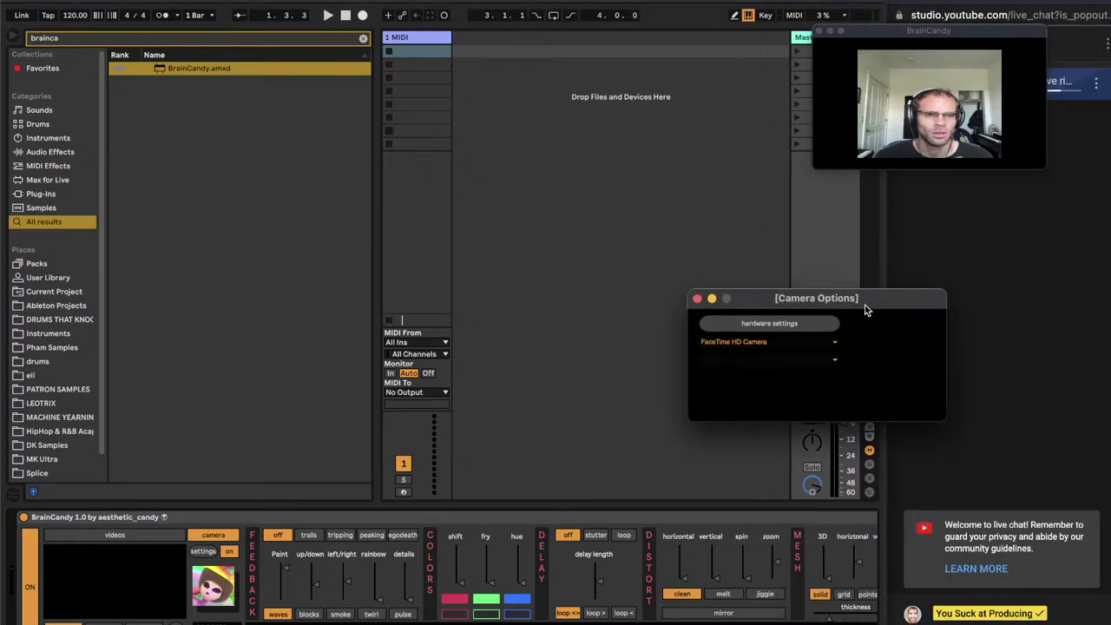
pyautogui.click(701, 299)
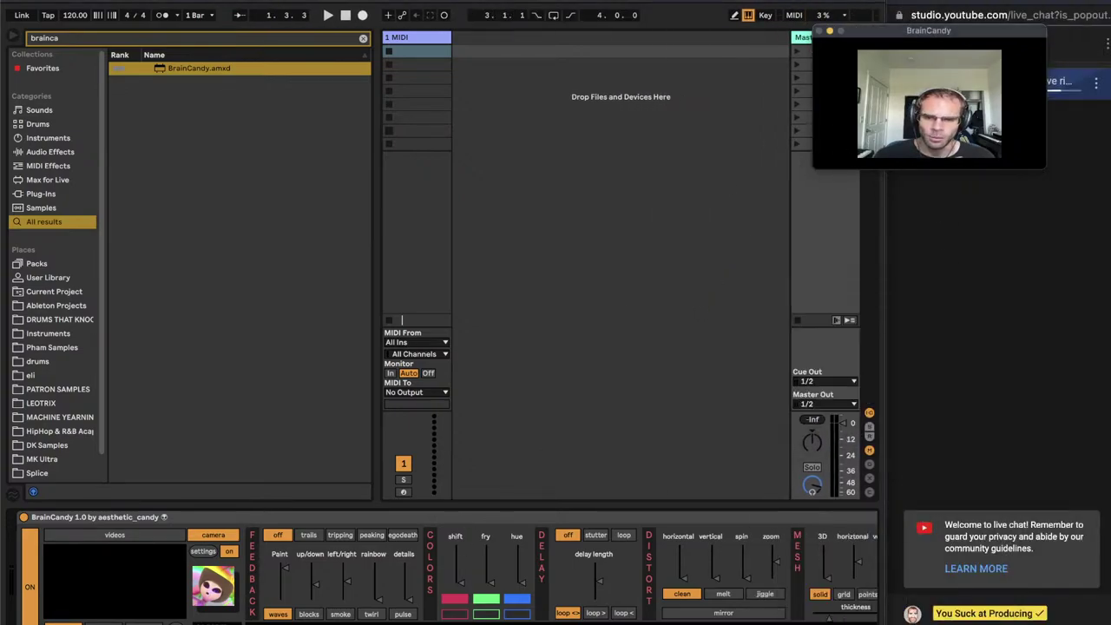
pyautogui.moveTo(916, 36); pyautogui.dragTo(616, 91)
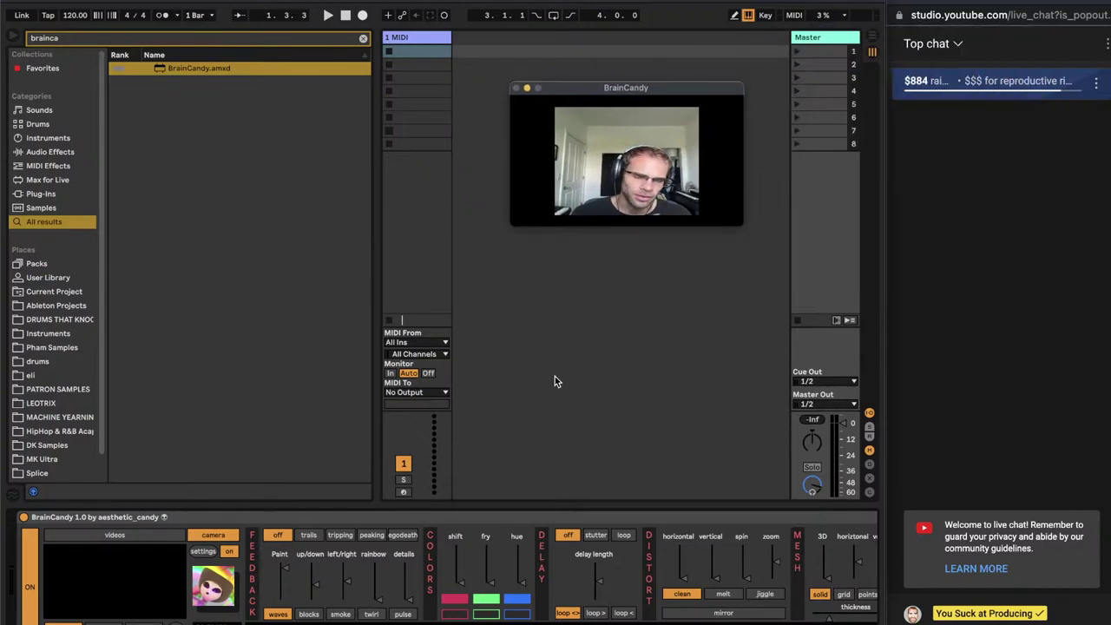
# Route this track's amplitude to color shift and mesh 3d in BrainCandy's Audio Controls window and close it
pyautogui.moveTo(850, 204); pyautogui.dragTo(224, 216)
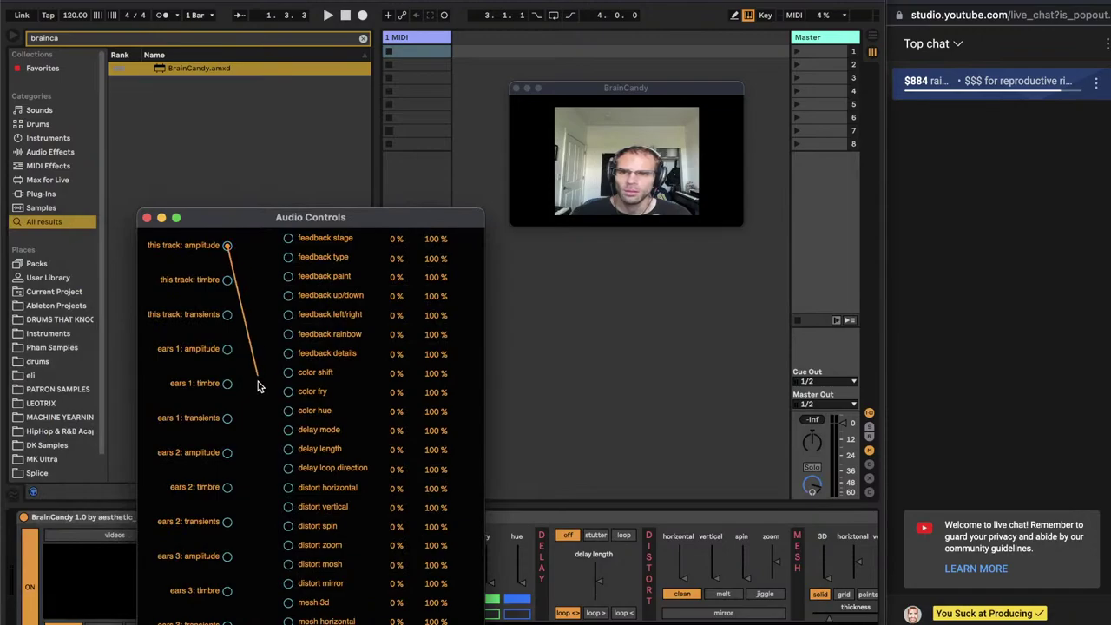
pyautogui.moveTo(257, 386); pyautogui.dragTo(297, 379)
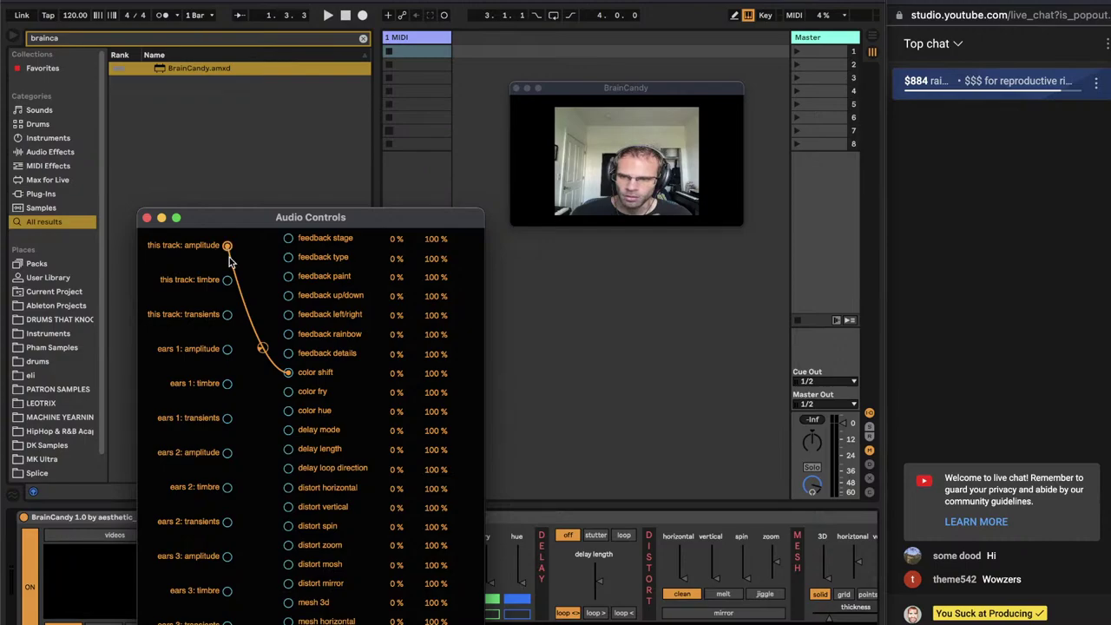
pyautogui.moveTo(229, 257); pyautogui.dragTo(289, 601)
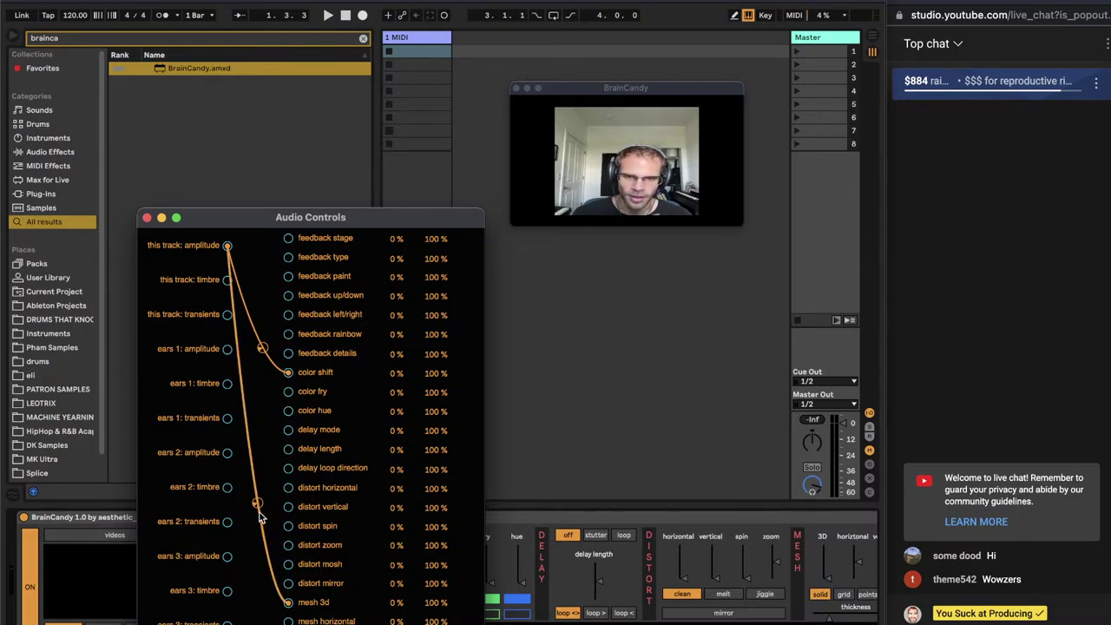
pyautogui.click(148, 218)
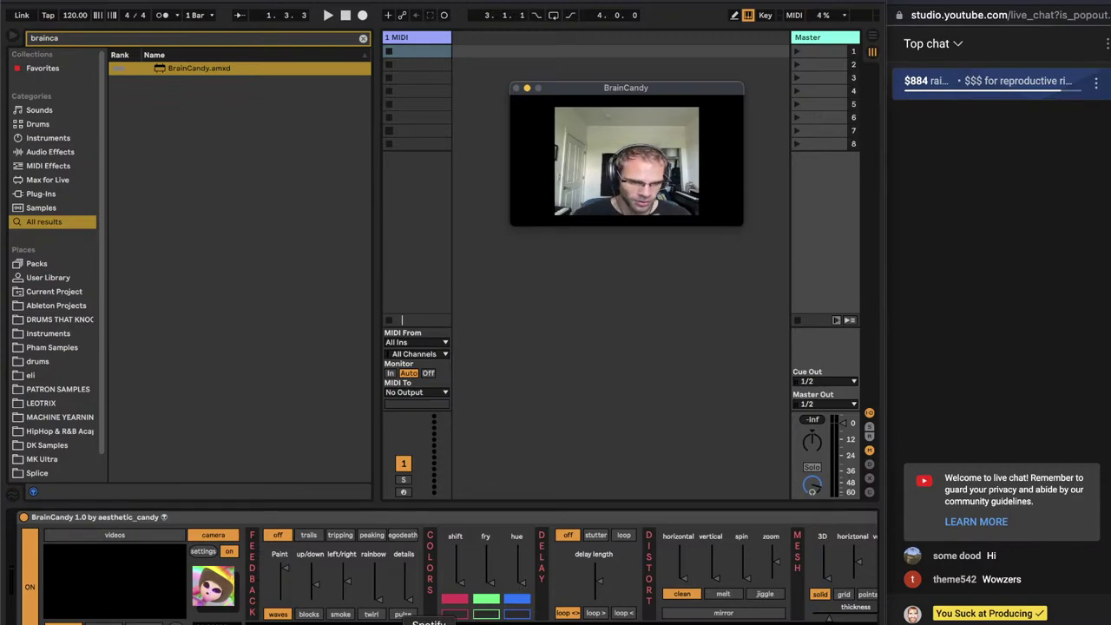
# Switch to Spotify and play the track Lens by Emptyset
pyautogui.click(428, 622)
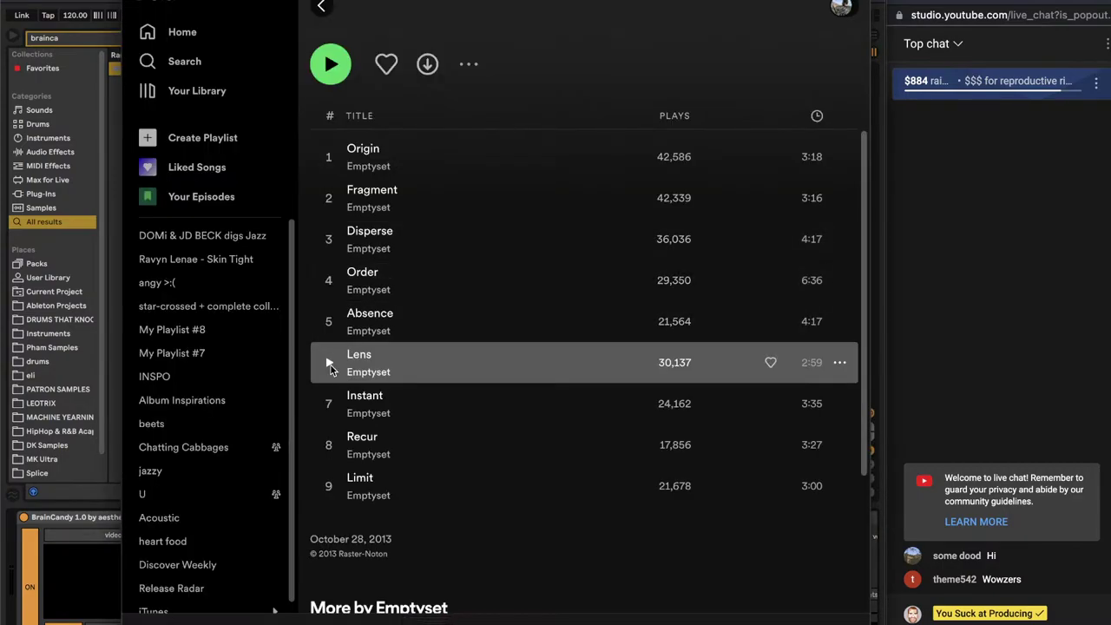
pyautogui.click(330, 365)
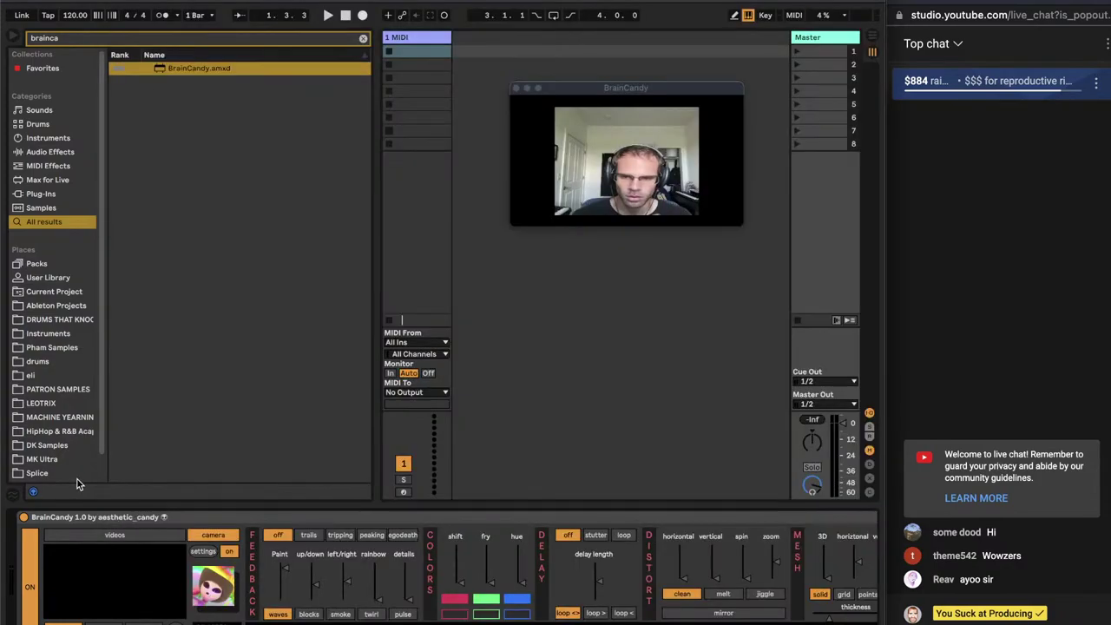
# Return to Ableton Live, find "serum" in the browser, load the Serum instrument onto the MIDI track and play test notes
pyautogui.click(77, 479)
pyautogui.click(409, 38)
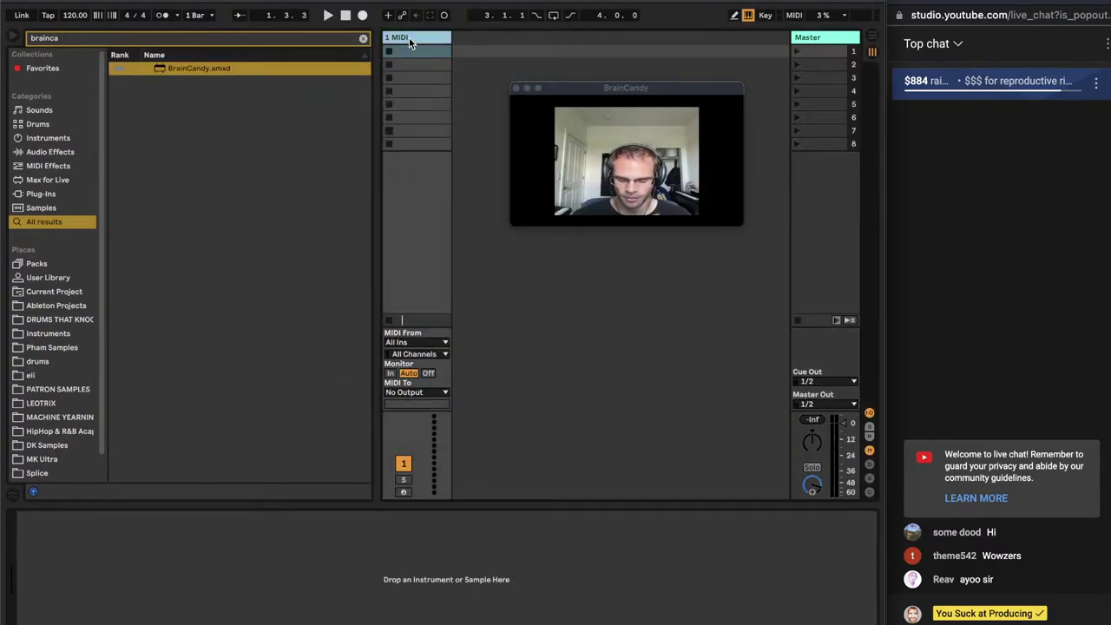
pyautogui.press('super+f')
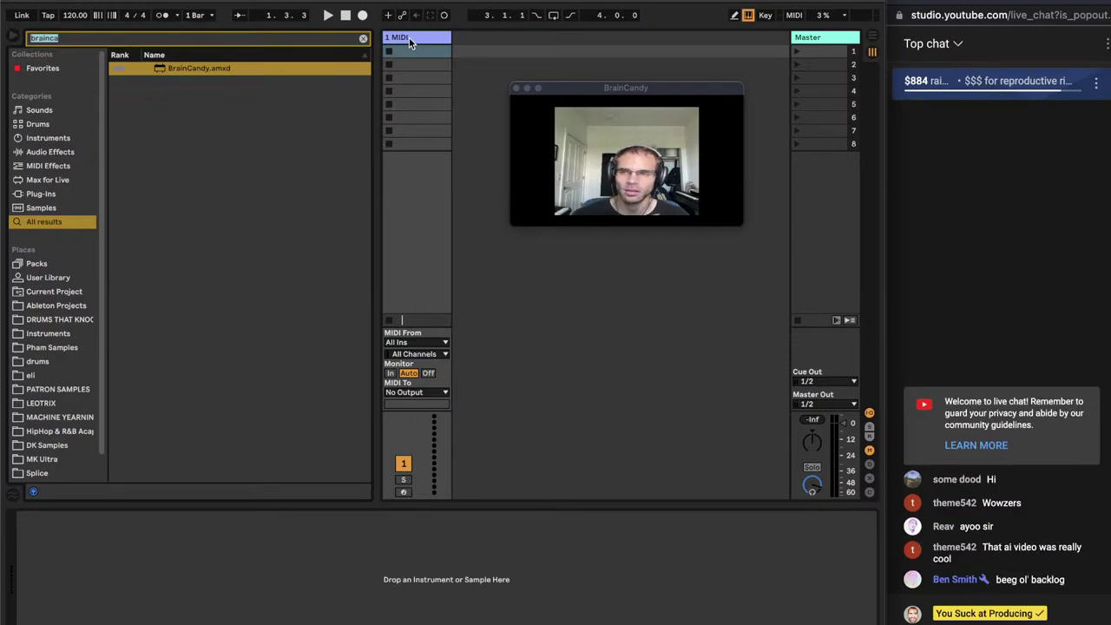
pyautogui.press('BackSpace')
pyautogui.write('serum')
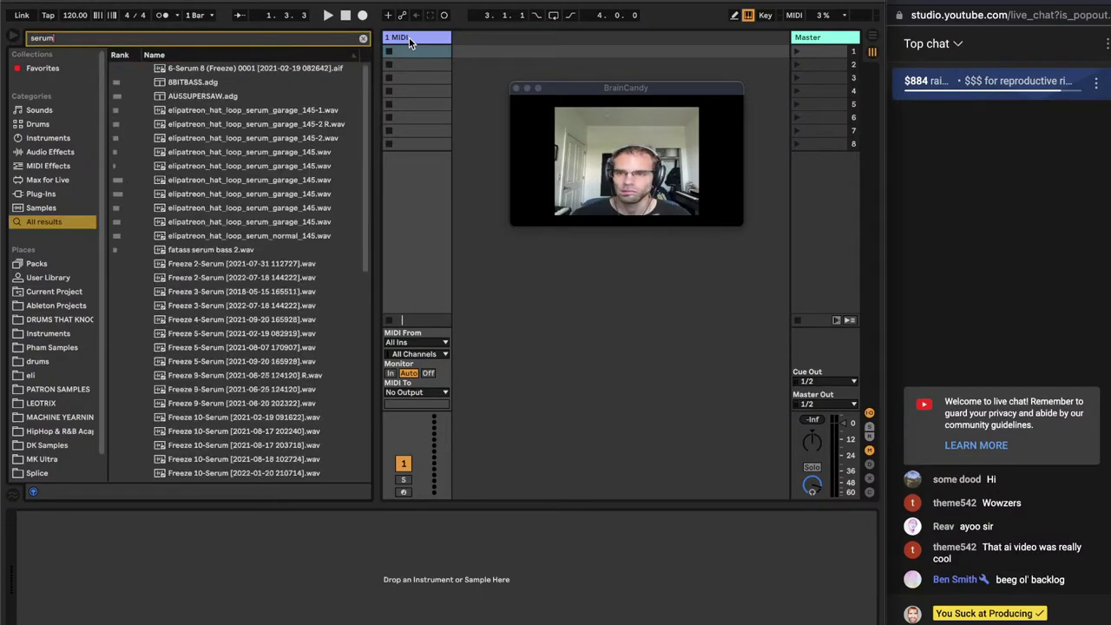
pyautogui.scroll(-10, 182, 299)
pyautogui.doubleClick(178, 432)
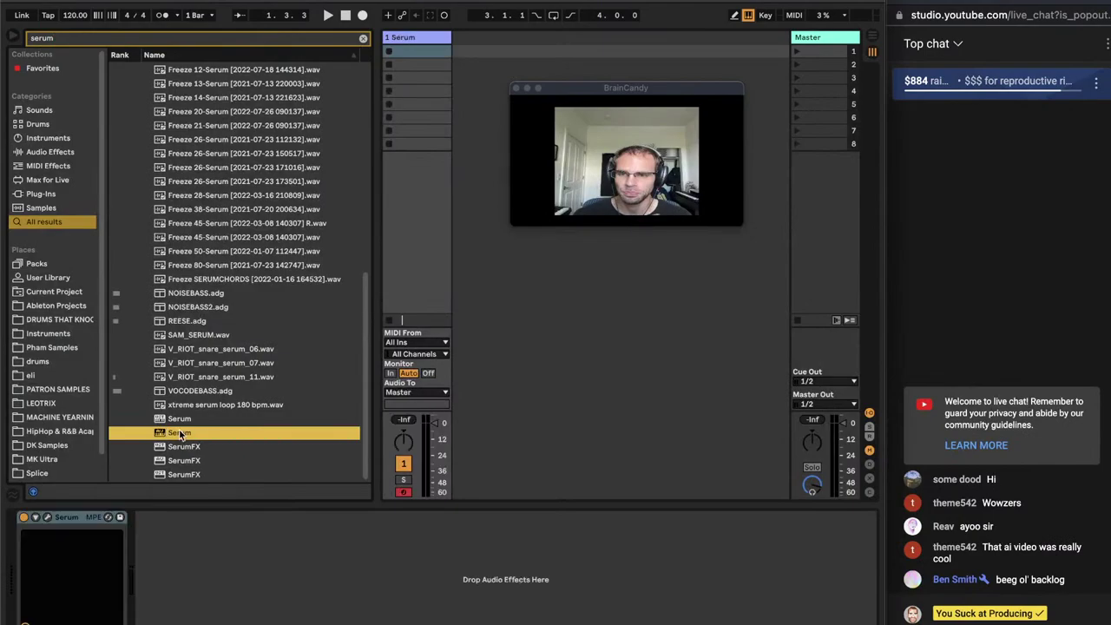
pyautogui.press('a')
pyautogui.press('a')
pyautogui.press('a')
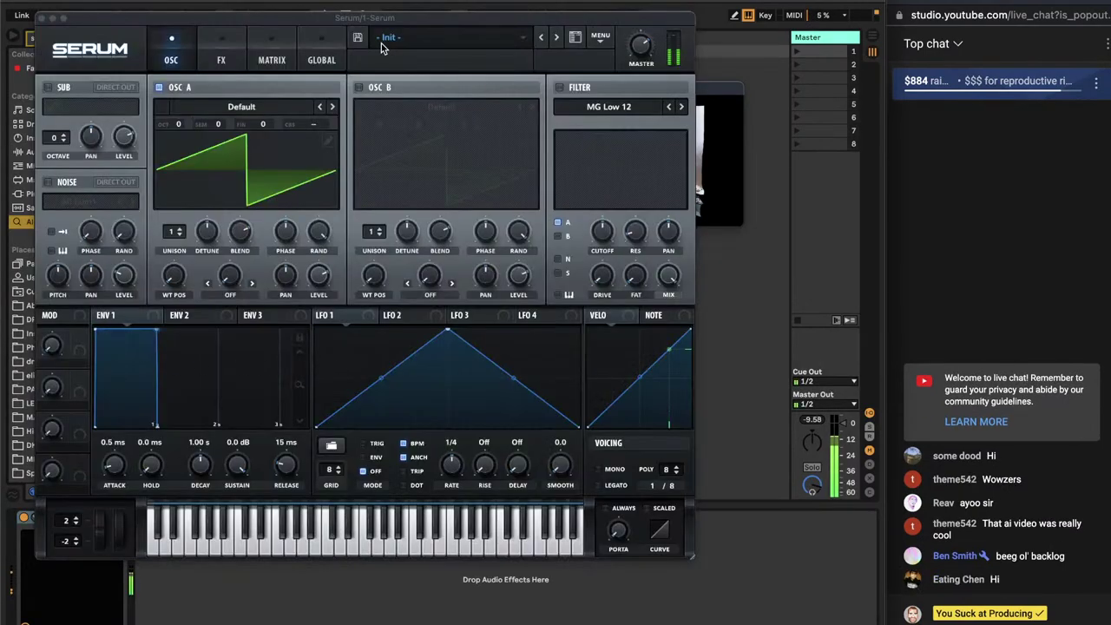
# Set Serum's Env 2 sustain to 0% and arrange the Serum and BrainCandy video windows so they do not overlap
pyautogui.moveTo(416, 19); pyautogui.dragTo(387, 160)
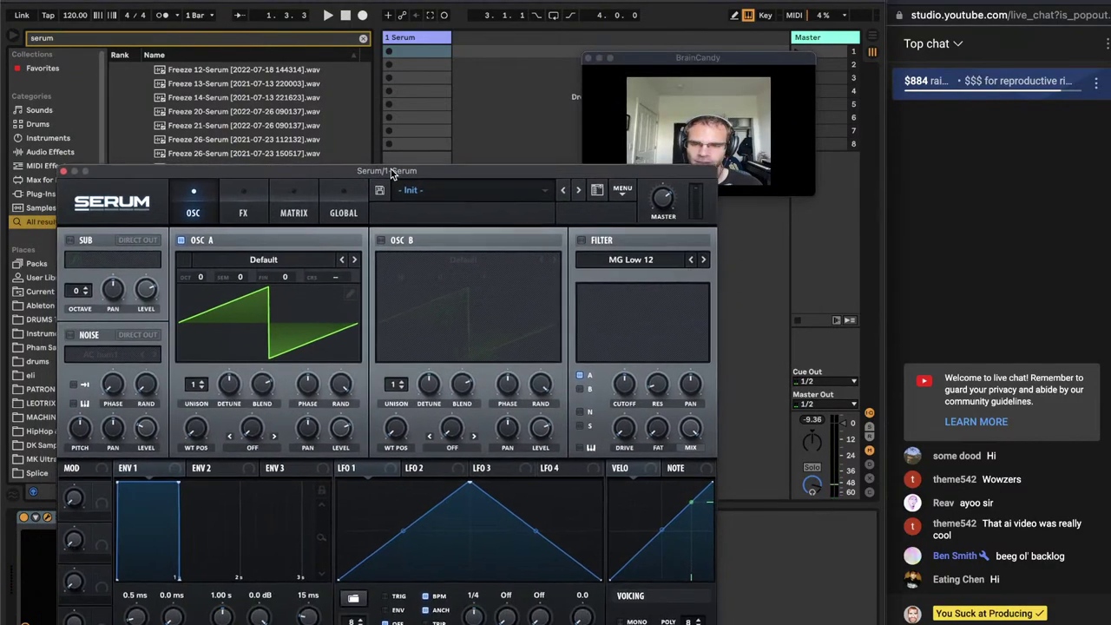
pyautogui.moveTo(252, 615); pyautogui.dragTo(253, 624)
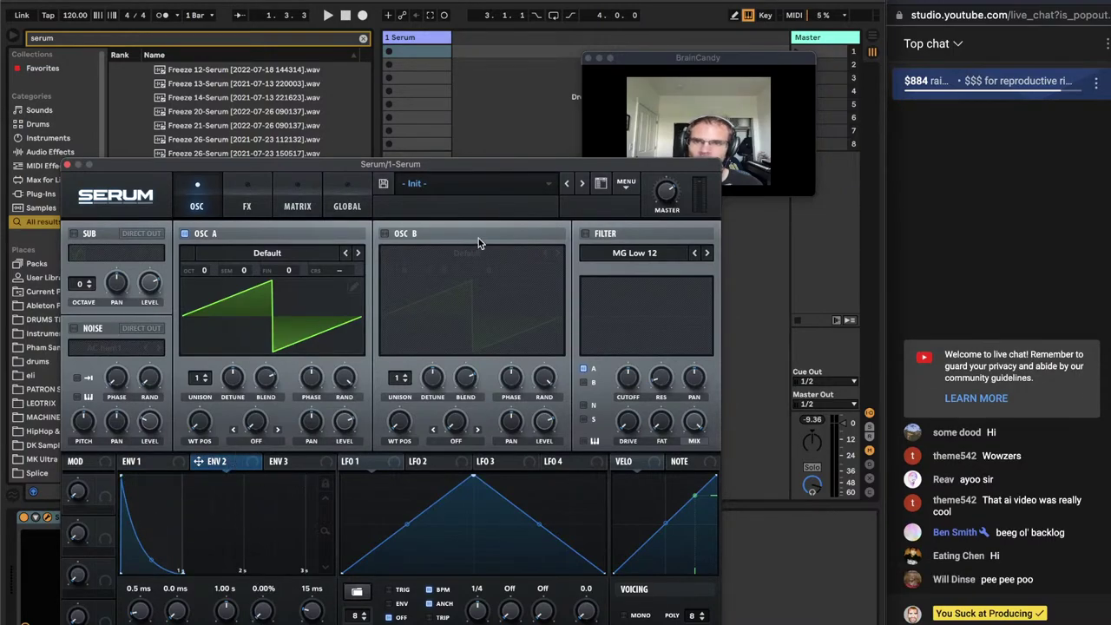
pyautogui.moveTo(706, 59); pyautogui.dragTo(958, 5)
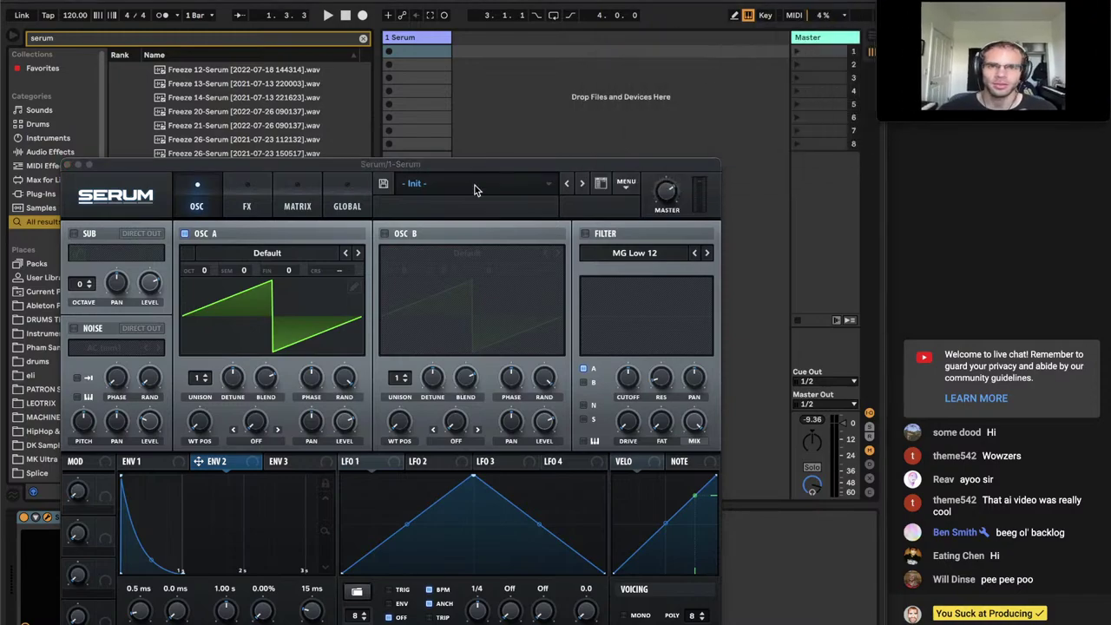
pyautogui.moveTo(476, 165); pyautogui.dragTo(497, 99)
pyautogui.moveTo(1036, 0); pyautogui.dragTo(1048, 103)
pyautogui.moveTo(371, 98); pyautogui.dragTo(392, 57)
# Shorten Env 2's decay to 324 ms and assign Env 2 as a modulator of Osc A's coarse pitch
pyautogui.moveTo(266, 505); pyautogui.dragTo(266, 552)
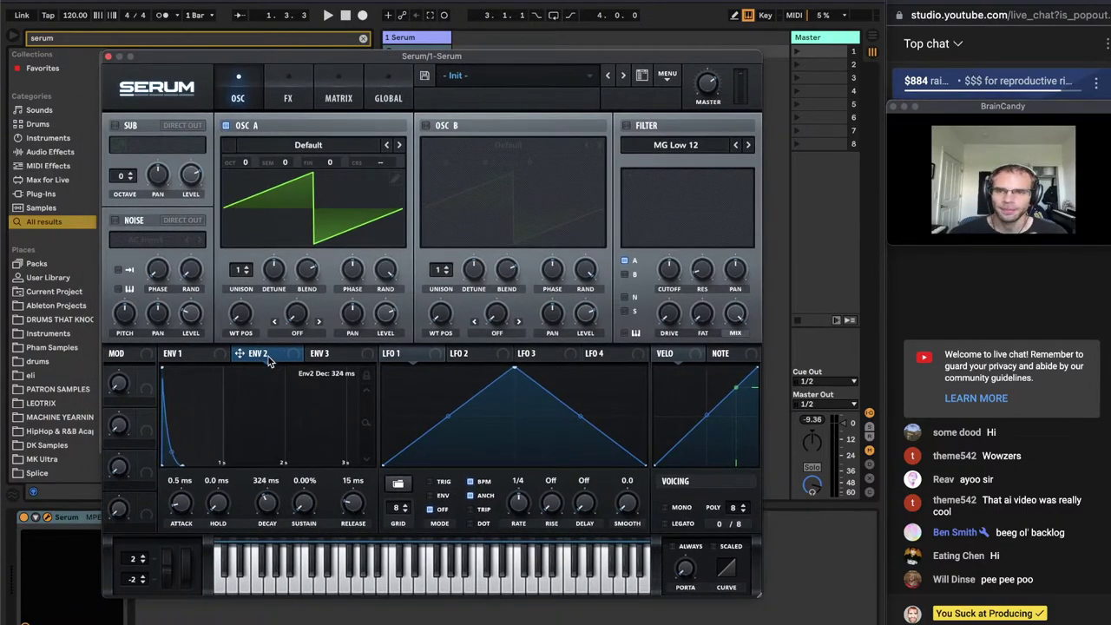
pyautogui.moveTo(239, 353); pyautogui.dragTo(379, 162)
pyautogui.rightClick(393, 162)
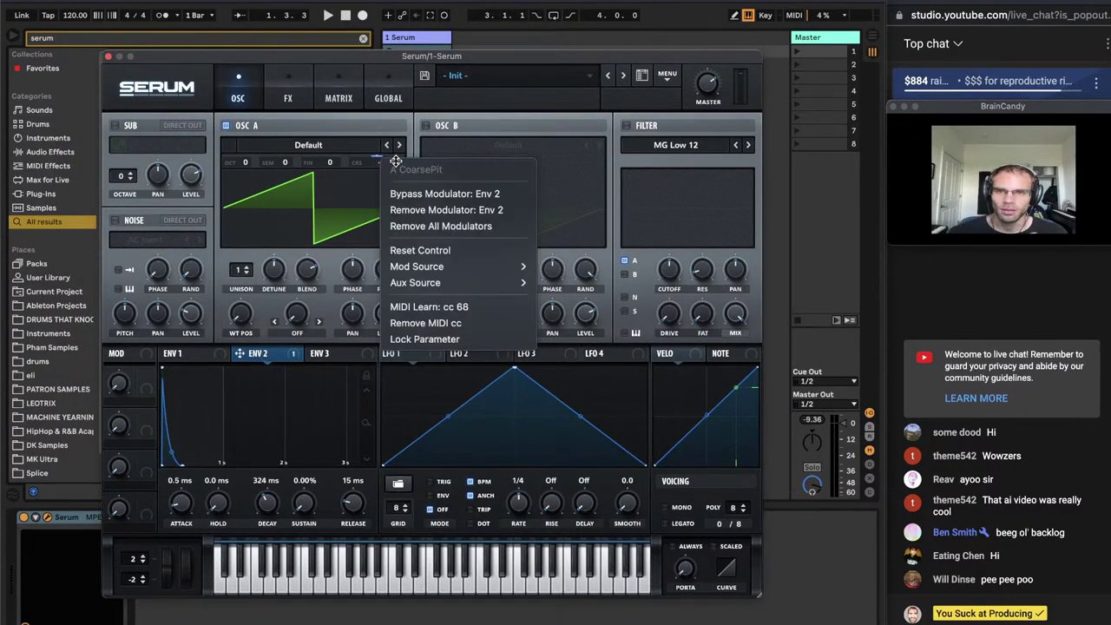
pyautogui.click(382, 157)
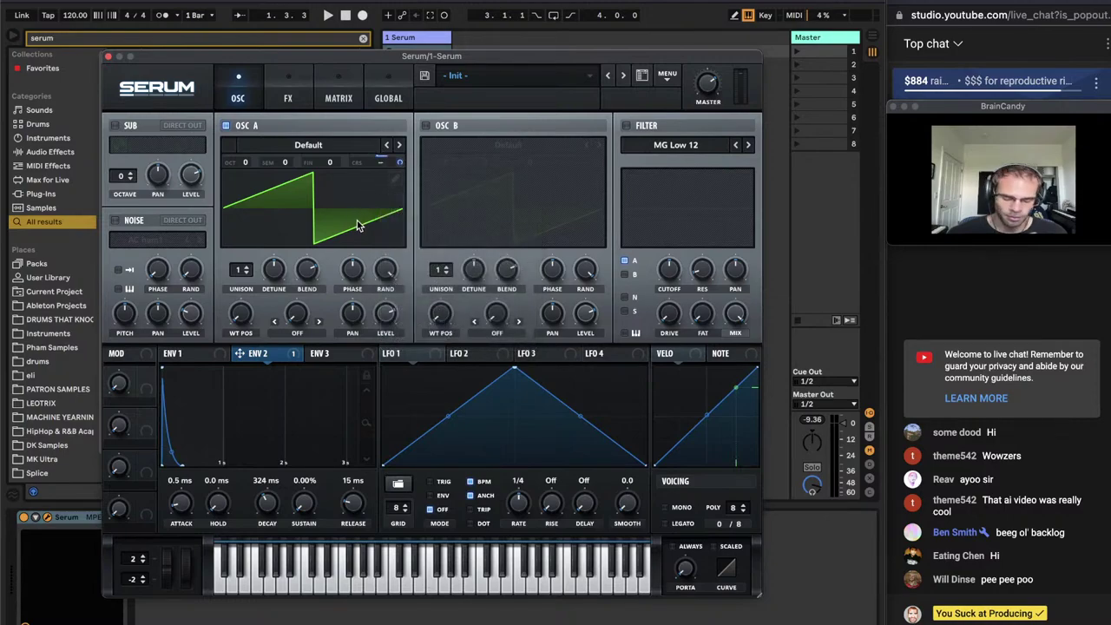
# Enable Serum's filter with a lowered cutoff and set Osc A's unison to 9 voices
pyautogui.click(626, 125)
pyautogui.moveTo(668, 269); pyautogui.dragTo(668, 299)
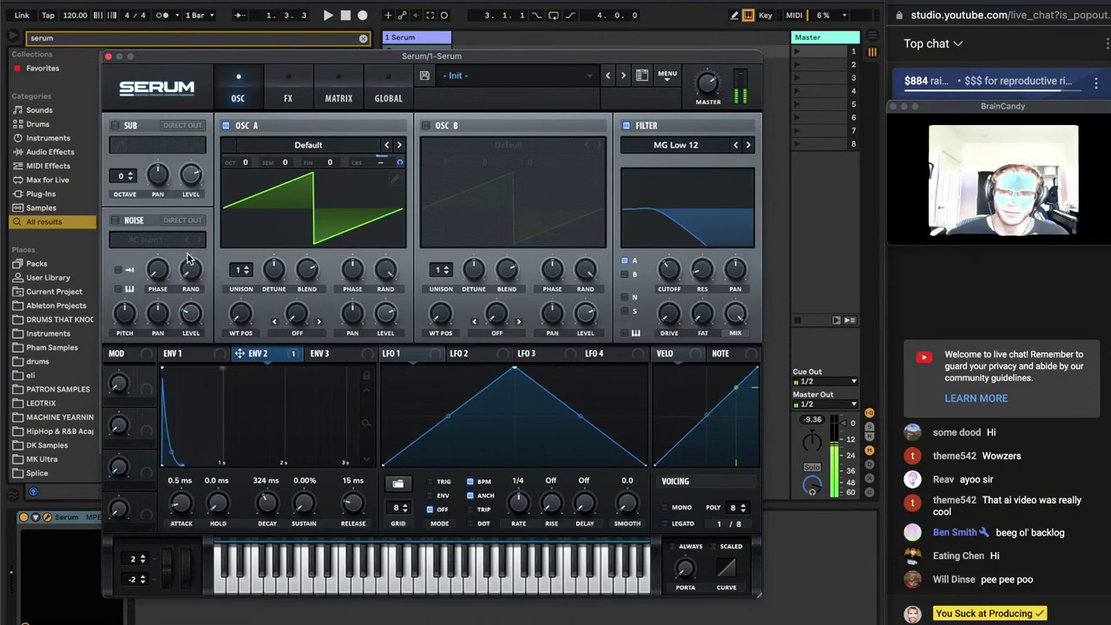
pyautogui.moveTo(239, 269); pyautogui.dragTo(268, 288)
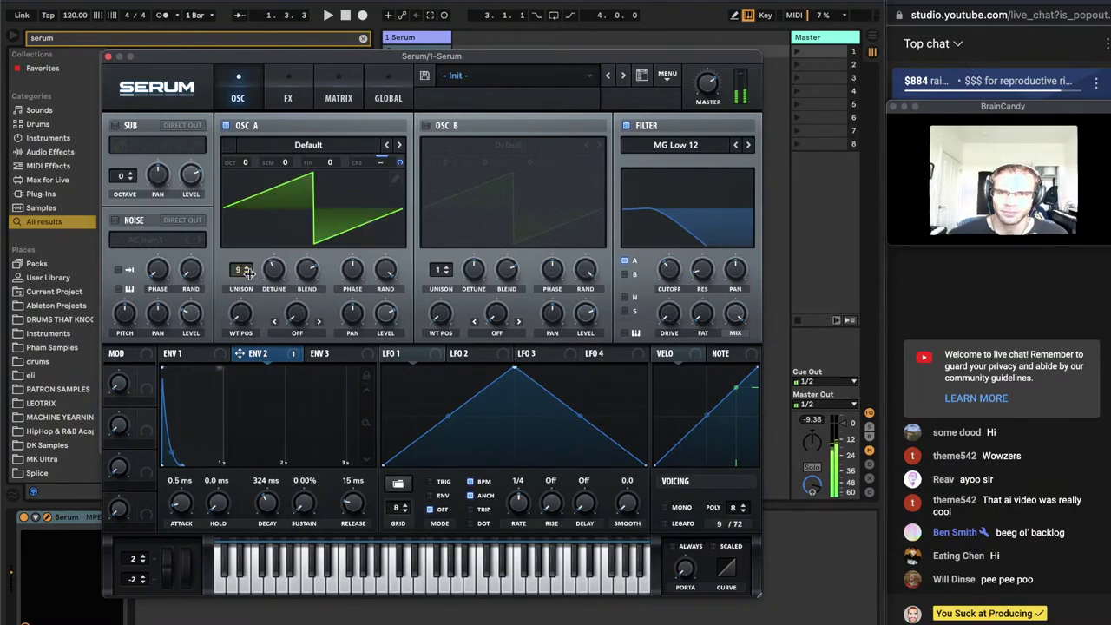
pyautogui.click(269, 289)
pyautogui.moveTo(669, 269); pyautogui.dragTo(669, 274)
# Enable Serum's Reverb and Distortion effects and place Reverb ahead of Distortion in the effects chain
pyautogui.click(286, 92)
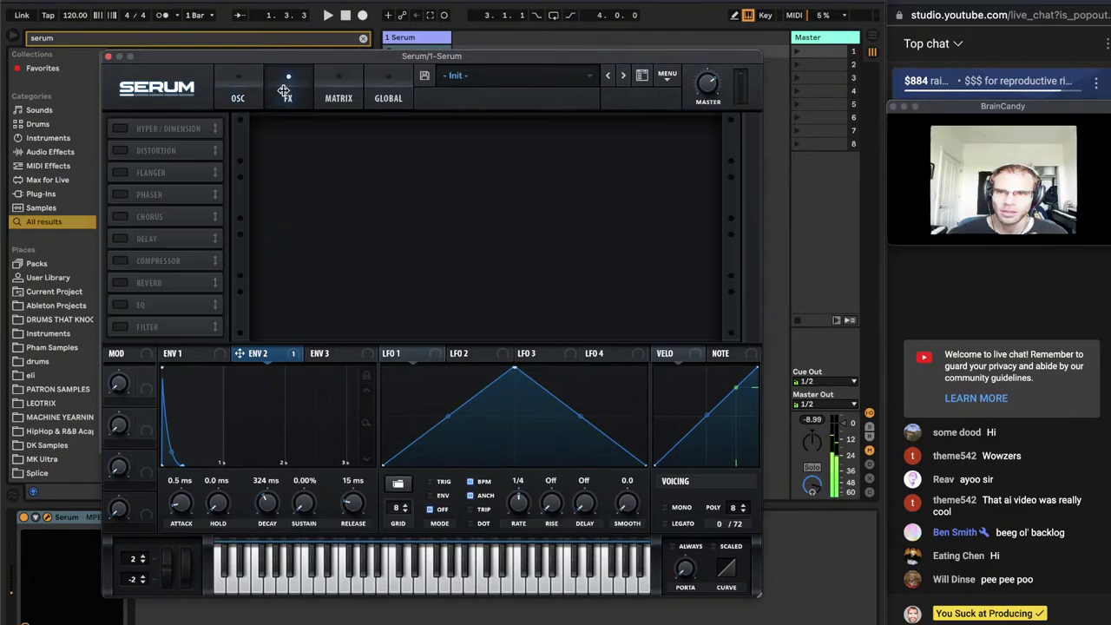
pyautogui.click(120, 285)
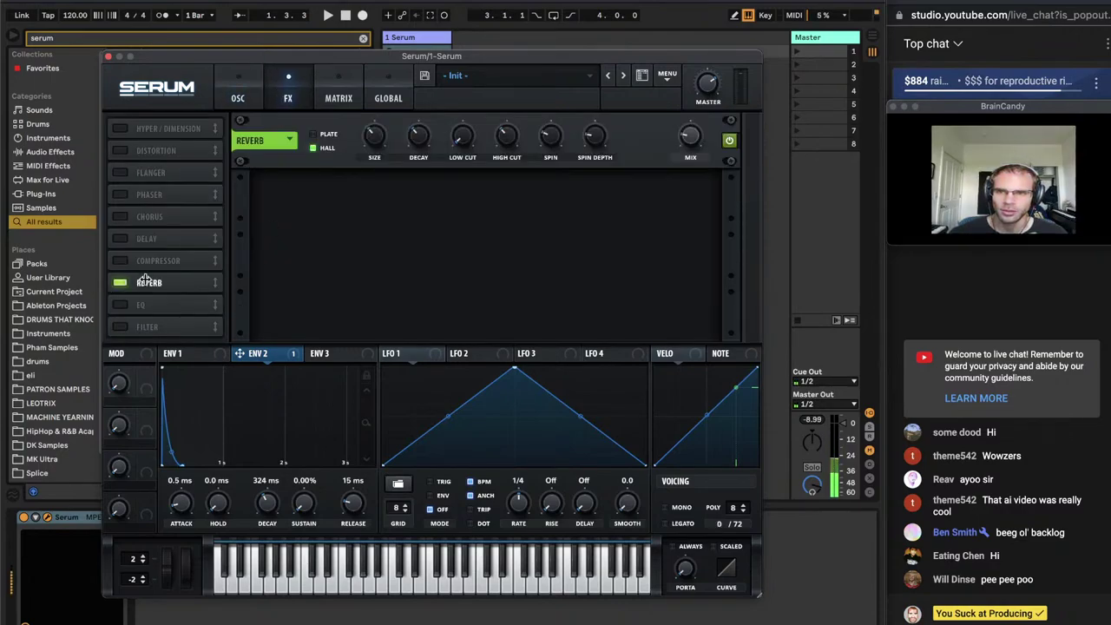
pyautogui.click(120, 151)
pyautogui.click(243, 91)
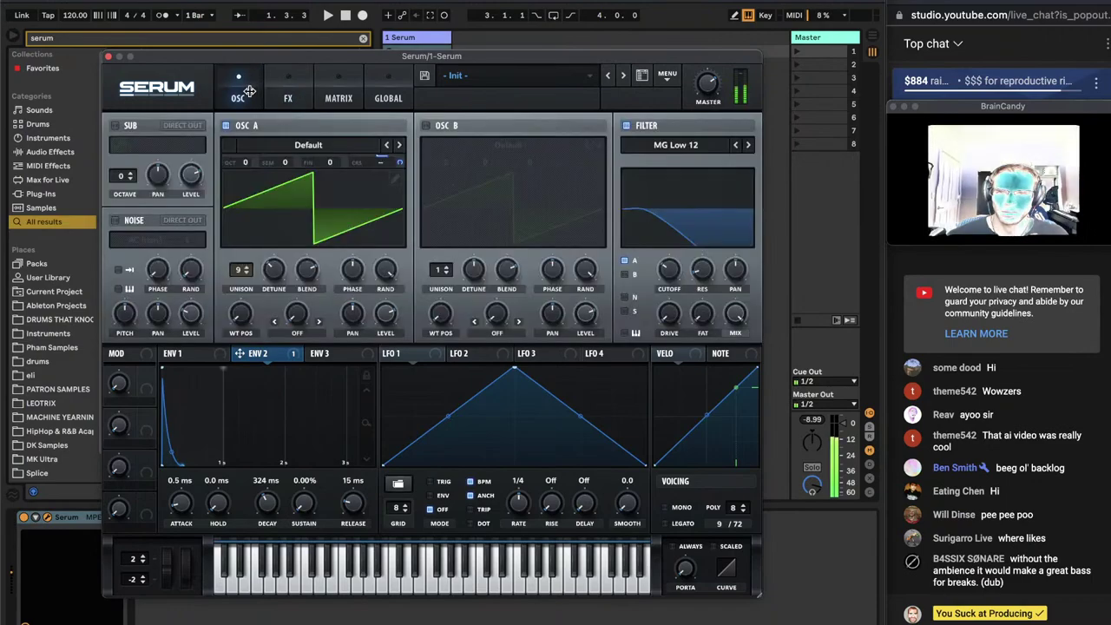
pyautogui.moveTo(669, 283); pyautogui.dragTo(669, 262)
pyautogui.click(284, 95)
pyautogui.moveTo(162, 286); pyautogui.dragTo(171, 146)
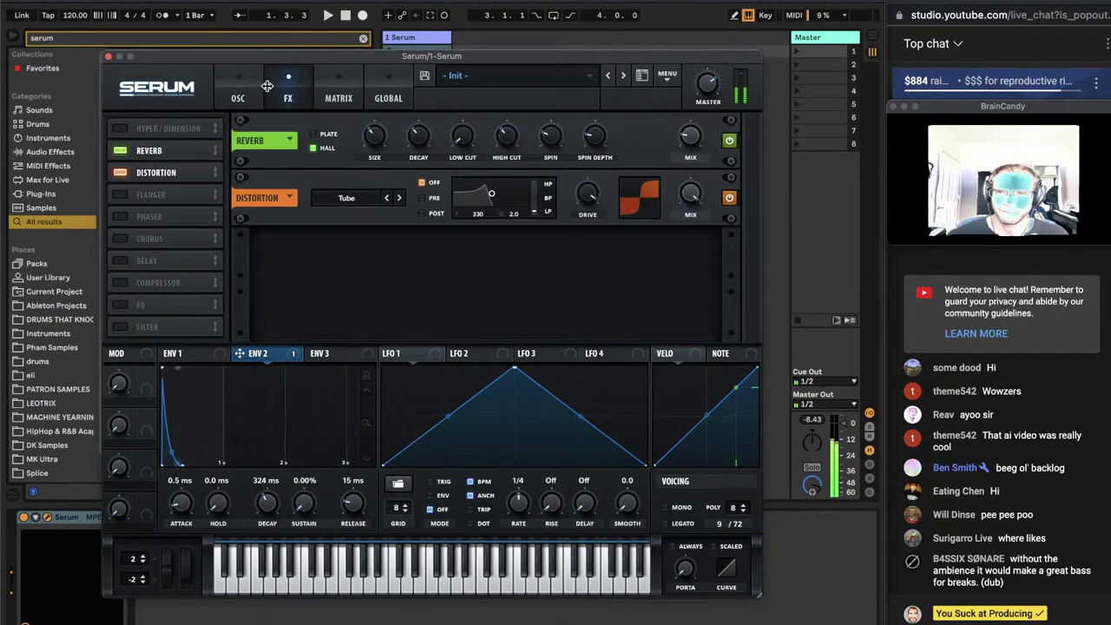
# Adjust the filter cutoff and change the filter type to MG Low 18
pyautogui.click(259, 86)
pyautogui.moveTo(669, 271); pyautogui.dragTo(694, 236)
pyautogui.click(748, 146)
# Change the Distortion effect's type from Tube to HardClip
pyautogui.click(288, 97)
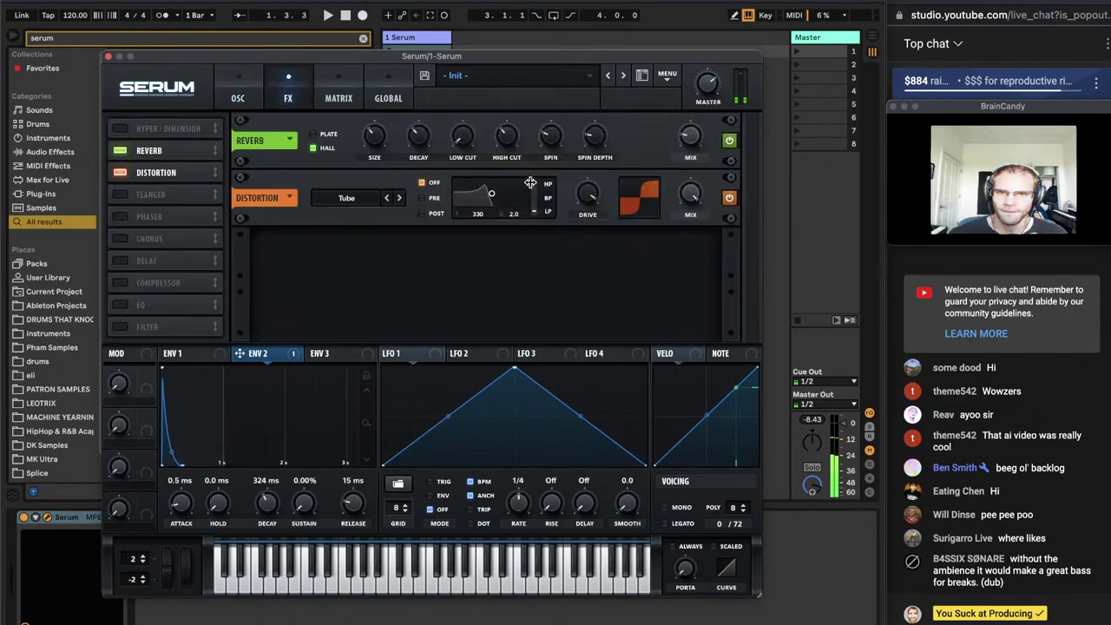
pyautogui.moveTo(594, 179)
pyautogui.click(399, 199)
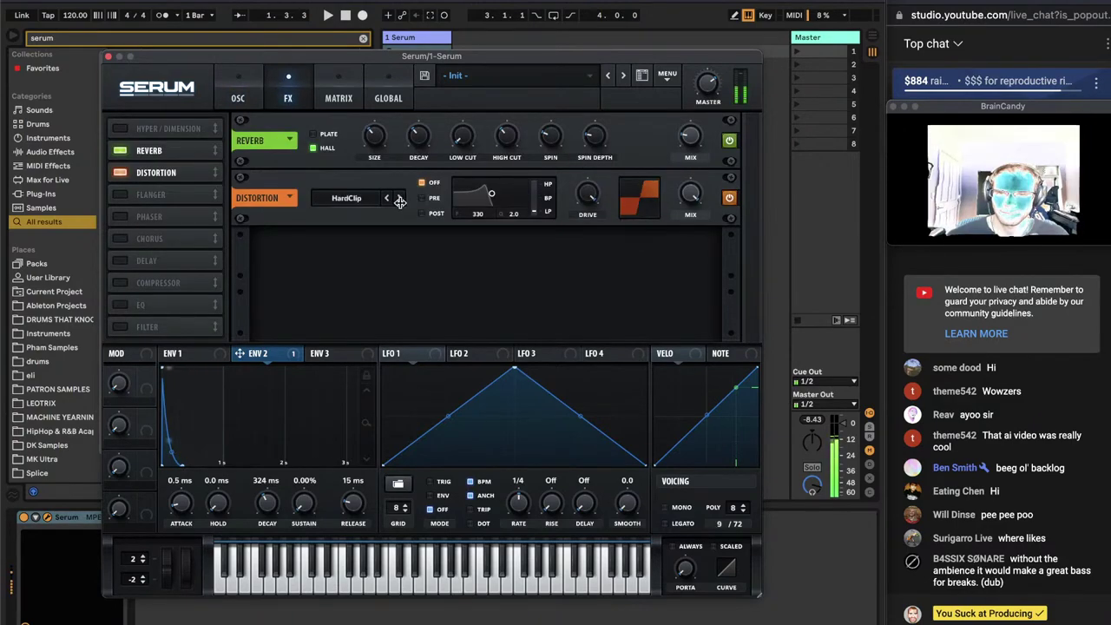
# Sweep the MG Low 18 filter's cutoff while auditioning the bass sound
pyautogui.click(238, 93)
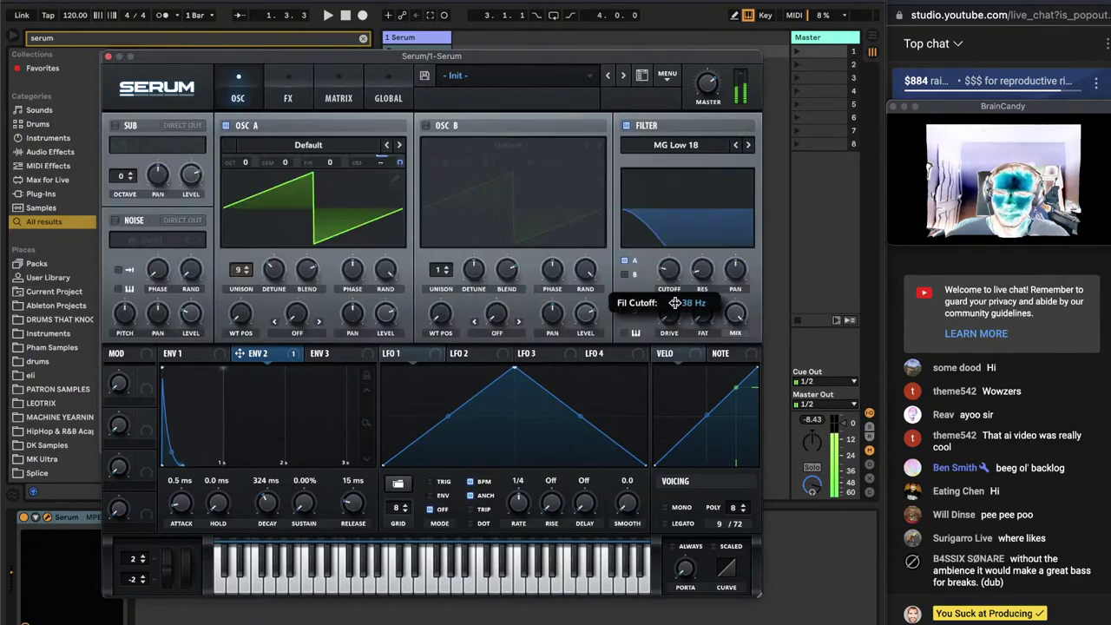
pyautogui.moveTo(697, 189); pyautogui.dragTo(698, 138)
pyautogui.moveTo(668, 271)
pyautogui.mouseDown()
pyautogui.moveTo(667, 295)
pyautogui.moveTo(668, 261)
pyautogui.mouseUp()
pyautogui.moveTo(670, 308); pyautogui.dragTo(672, 296)
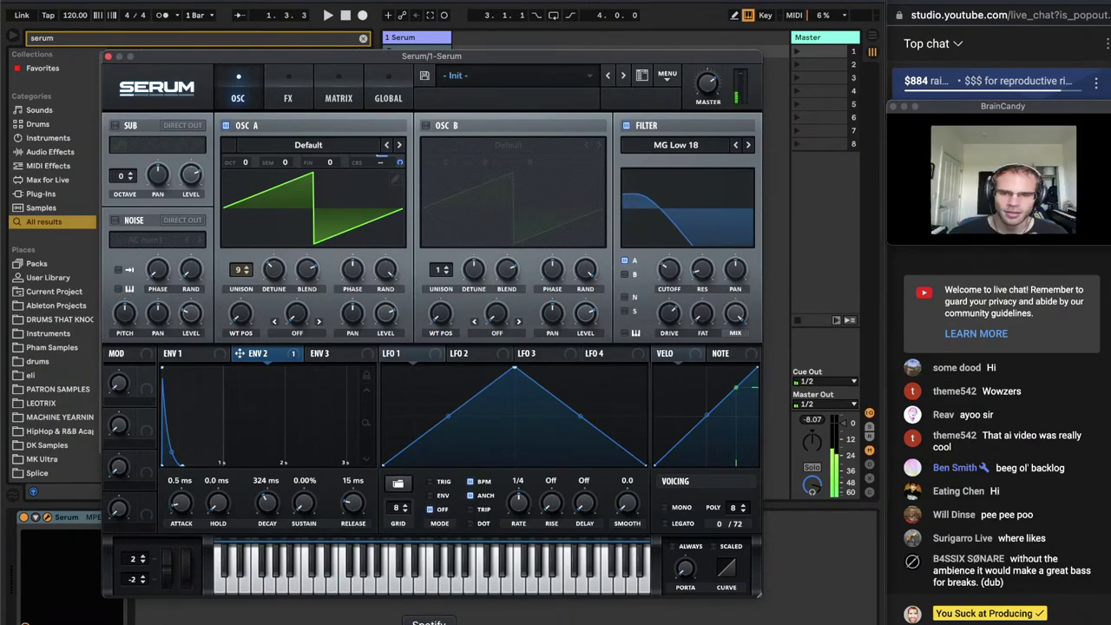
# Switch to Spotify to check the playing track and return to Serum in Ableton Live
pyautogui.click(429, 622)
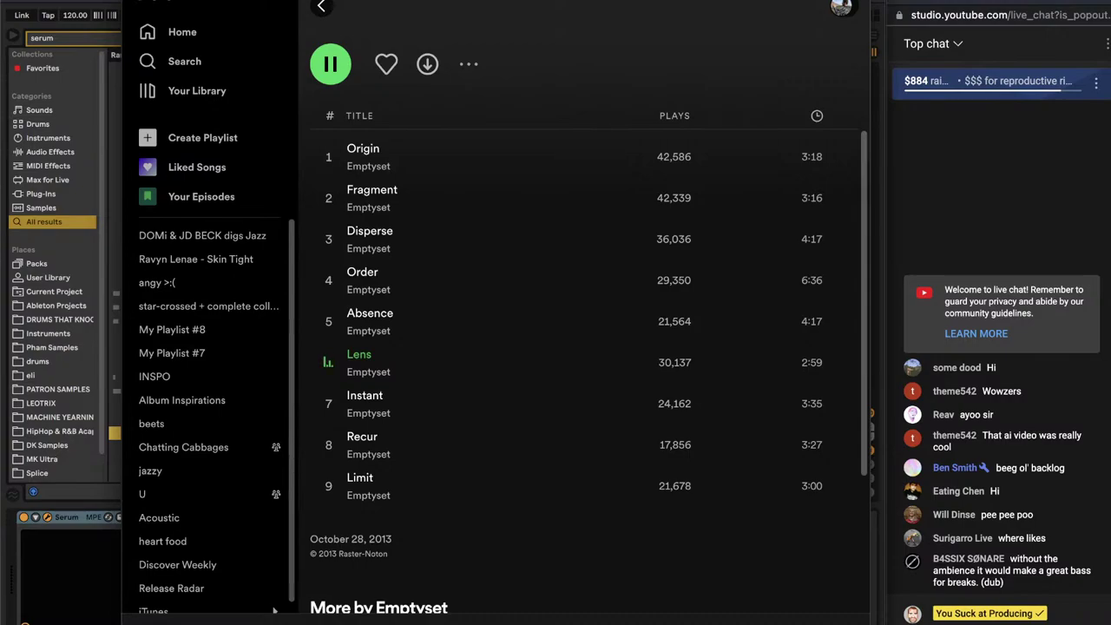
pyautogui.press('super+Tab')
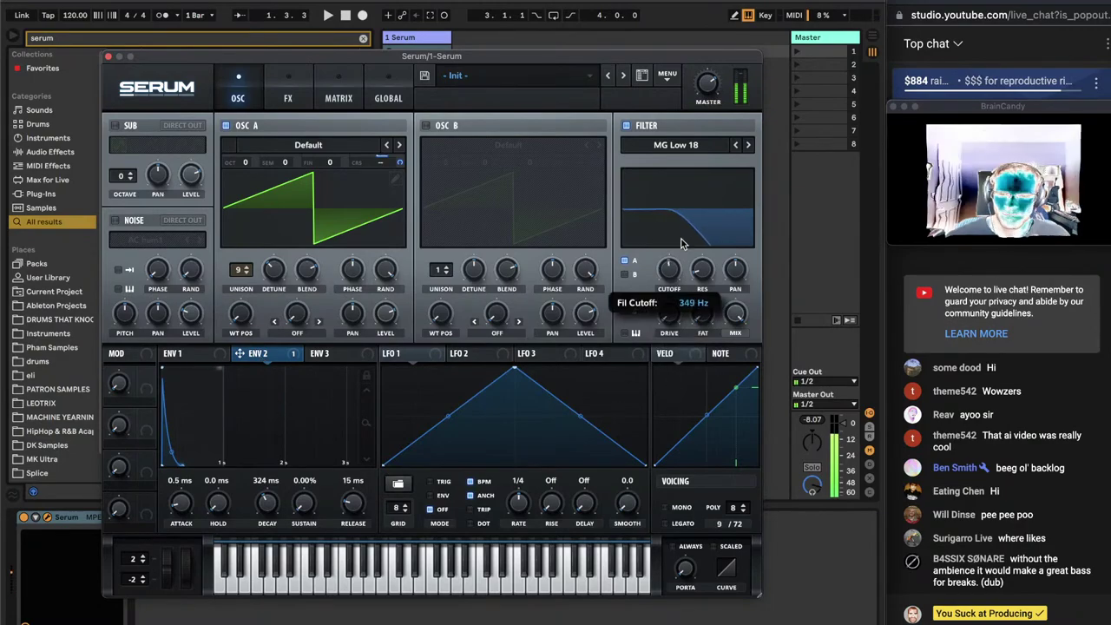
# Close the Serum window, search the browser for "mconvo" and add MConvolutionEZ after Serum on the track
pyautogui.click(107, 56)
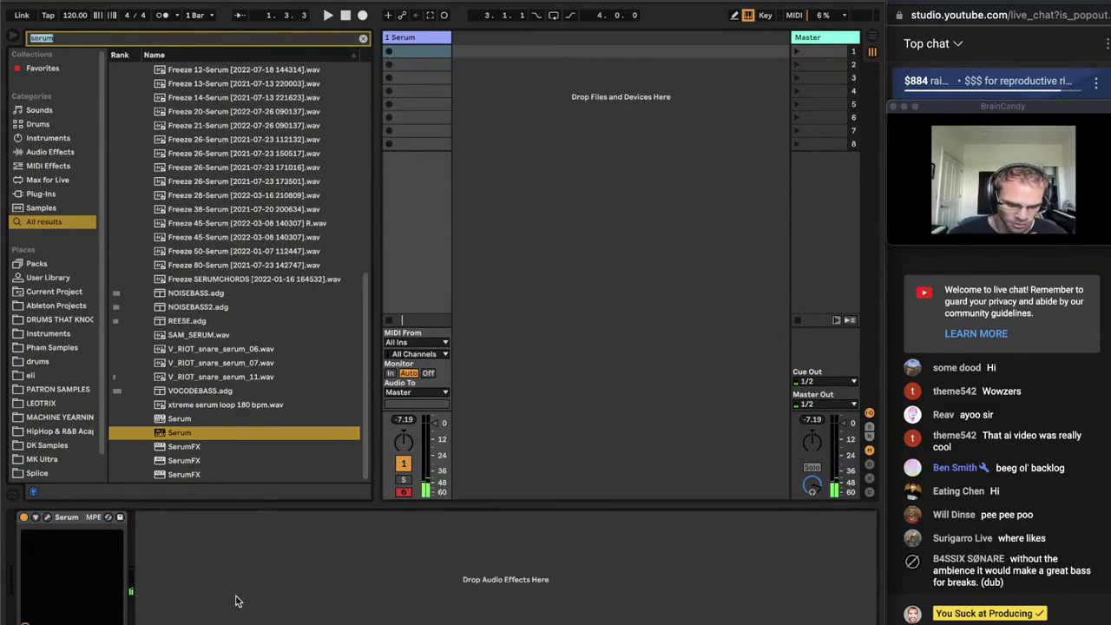
pyautogui.write('mconvo')
pyautogui.press('Down')
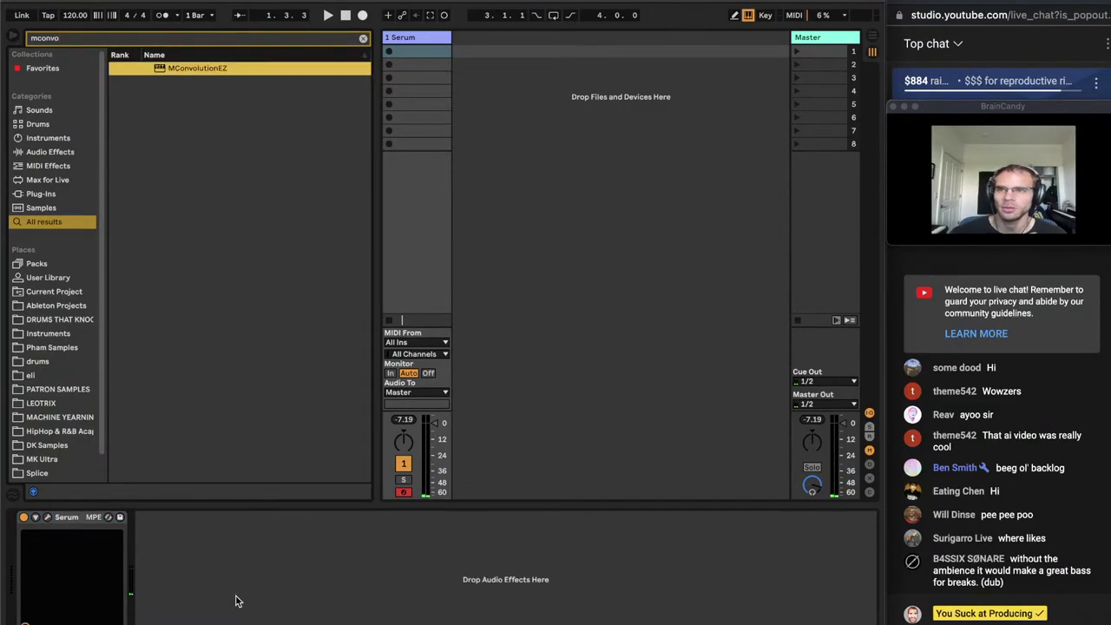
pyautogui.press('Return')
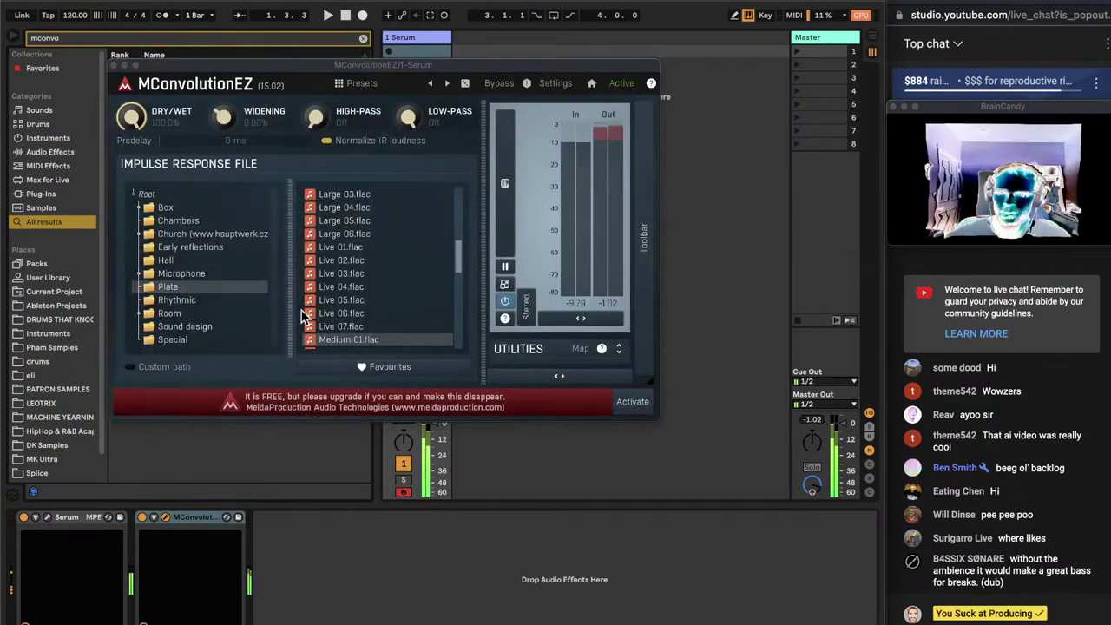
# Load an impulse response from MConvolutionEZ's Room folder and audition it while sweeping Serum's filter cutoff, closing Serum when done
pyautogui.click(178, 313)
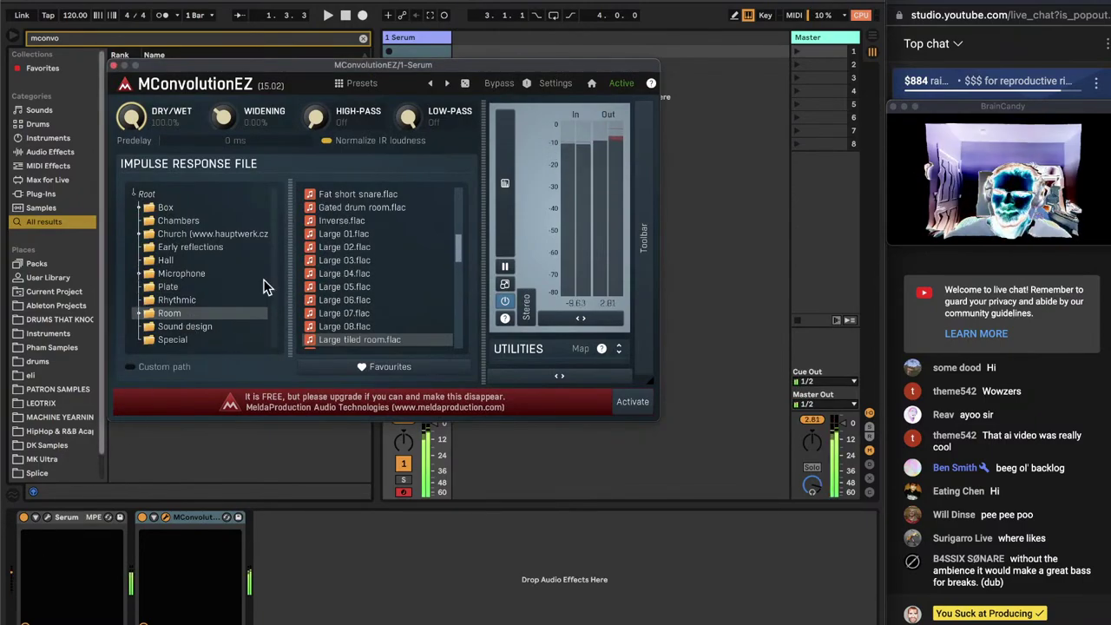
pyautogui.click(48, 517)
pyautogui.moveTo(663, 260)
pyautogui.mouseDown()
pyautogui.moveTo(660, 288)
pyautogui.moveTo(652, 274)
pyautogui.moveTo(678, 274)
pyautogui.moveTo(673, 243)
pyautogui.mouseUp()
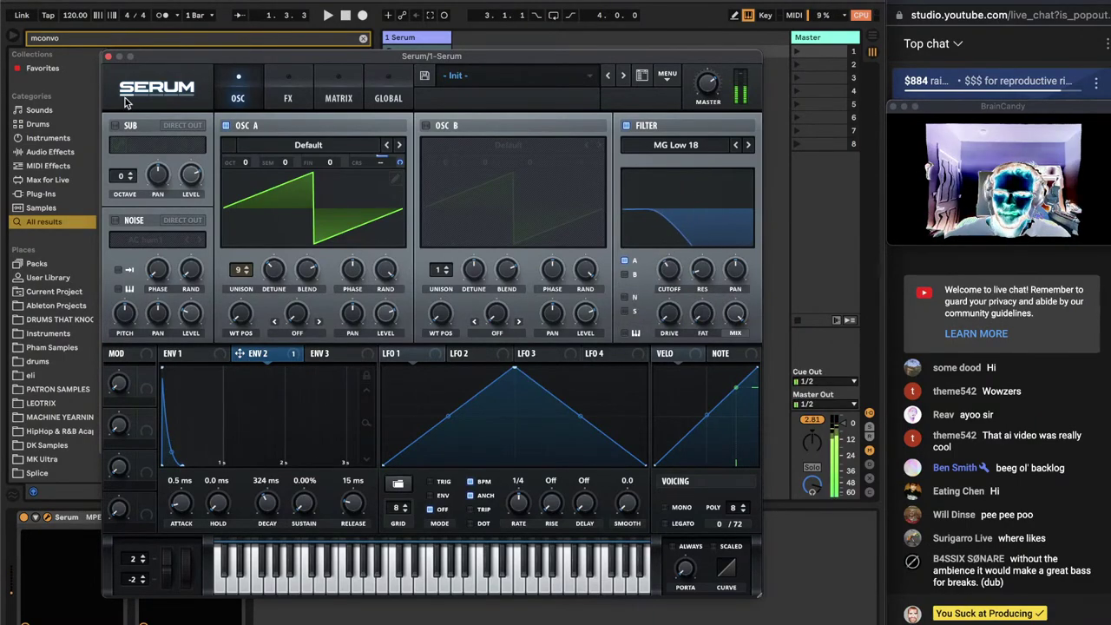
pyautogui.click(109, 57)
# Audition the Knocker, Light, Lazer and Hog impulse responses from MConvolutionEZ's Sound design folder
pyautogui.scroll(-3, 347, 334)
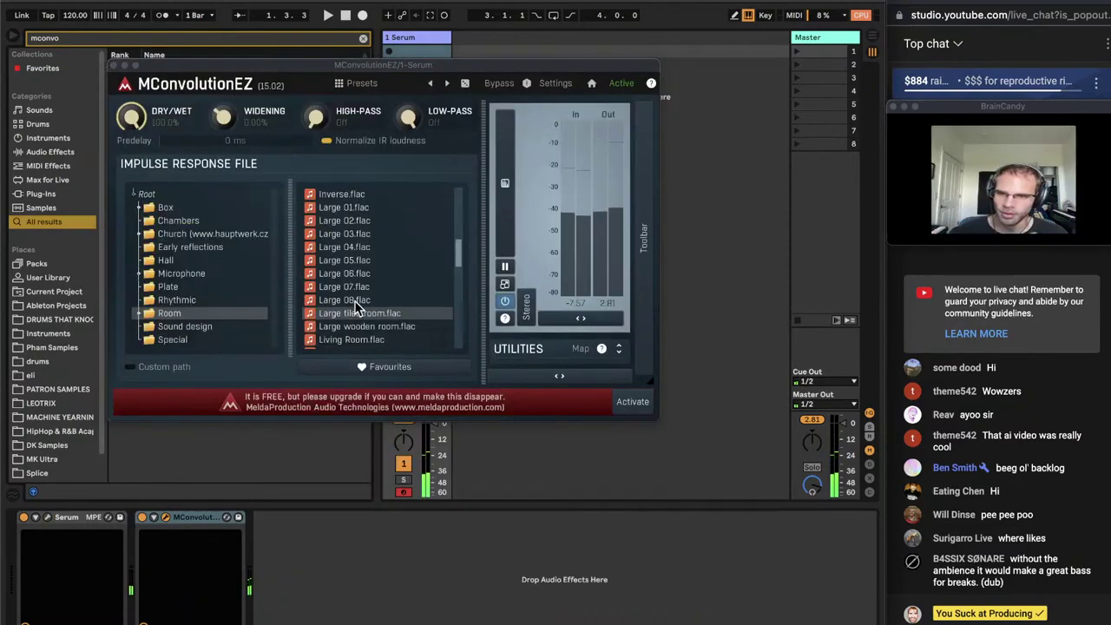
pyautogui.click(205, 326)
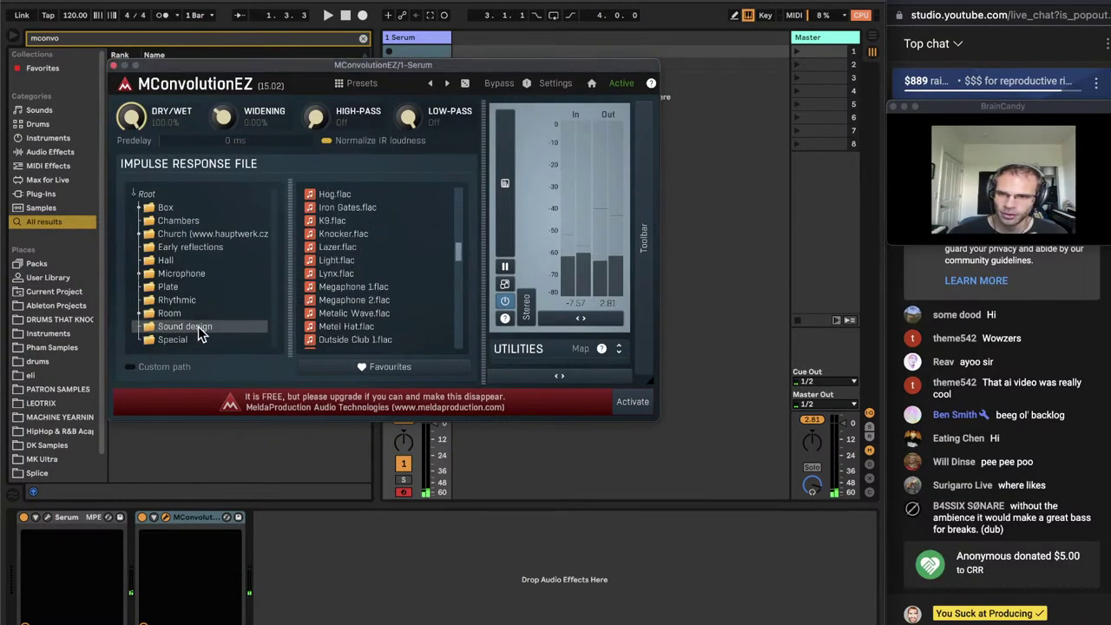
pyautogui.click(345, 233)
pyautogui.click(369, 260)
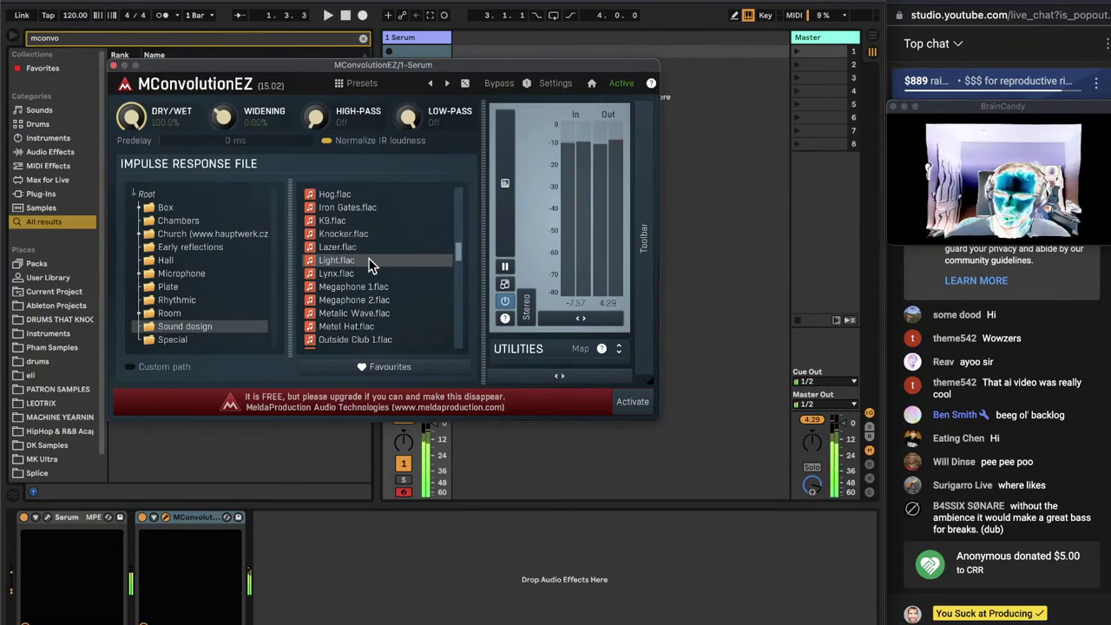
pyautogui.click(351, 247)
pyautogui.click(334, 194)
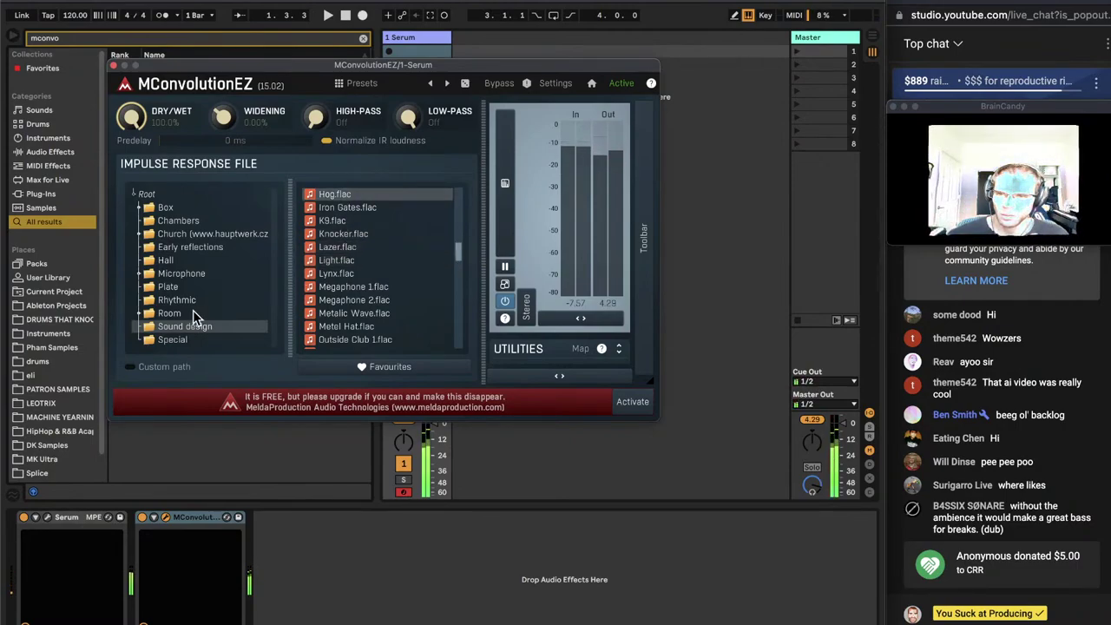
# Load the Medium 03.flac impulse response from the Room folder and reposition the MConvolutionEZ window
pyautogui.click(173, 313)
pyautogui.click(408, 300)
pyautogui.scroll(2, 399, 313)
pyautogui.click(380, 261)
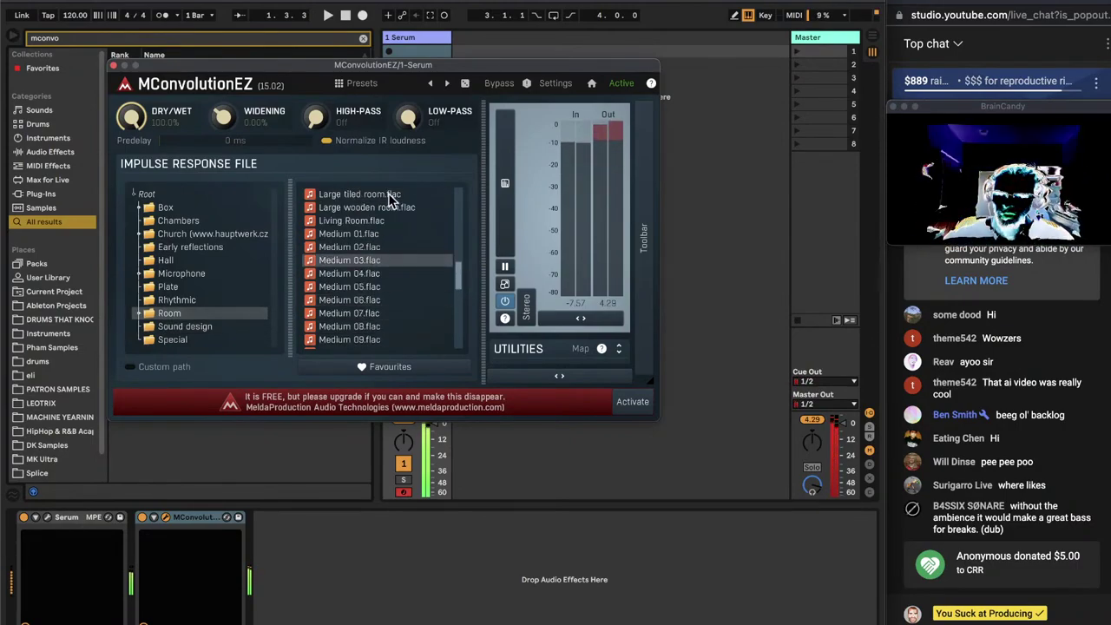
pyautogui.moveTo(401, 70); pyautogui.dragTo(449, 464)
pyautogui.moveTo(434, 422); pyautogui.dragTo(424, 239)
# Lower Serum's MG Low 18 filter cutoff, checking the Emptyset track in Spotify for reference, and close both plugin windows
pyautogui.click(47, 517)
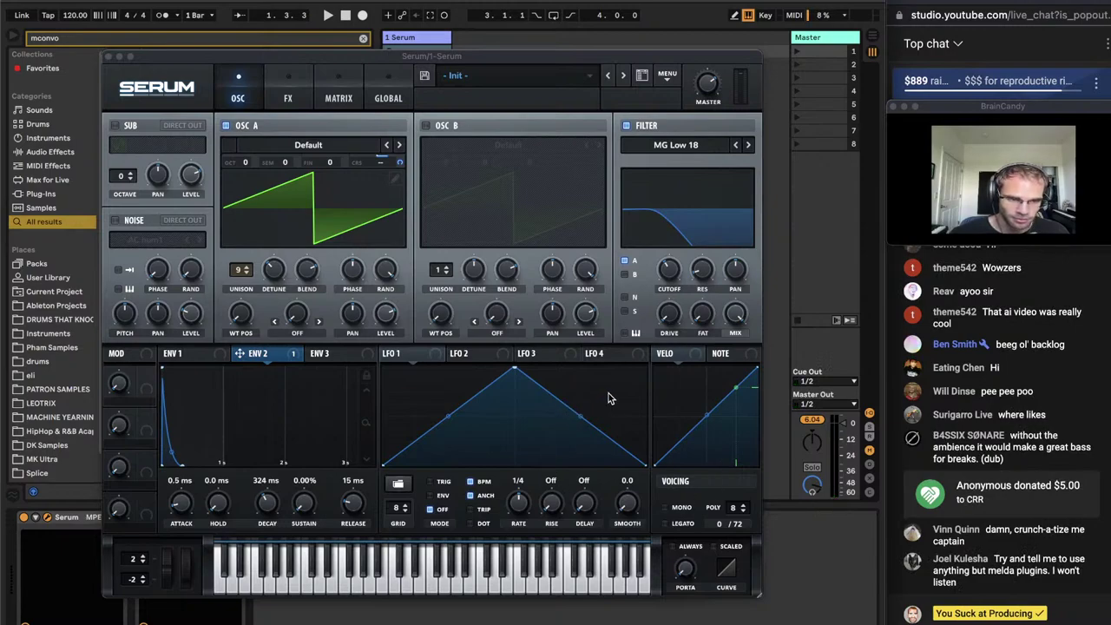
pyautogui.press('a')
pyautogui.moveTo(667, 269)
pyautogui.mouseDown()
pyautogui.moveTo(652, 241)
pyautogui.moveTo(655, 269)
pyautogui.mouseUp()
pyautogui.click(429, 623)
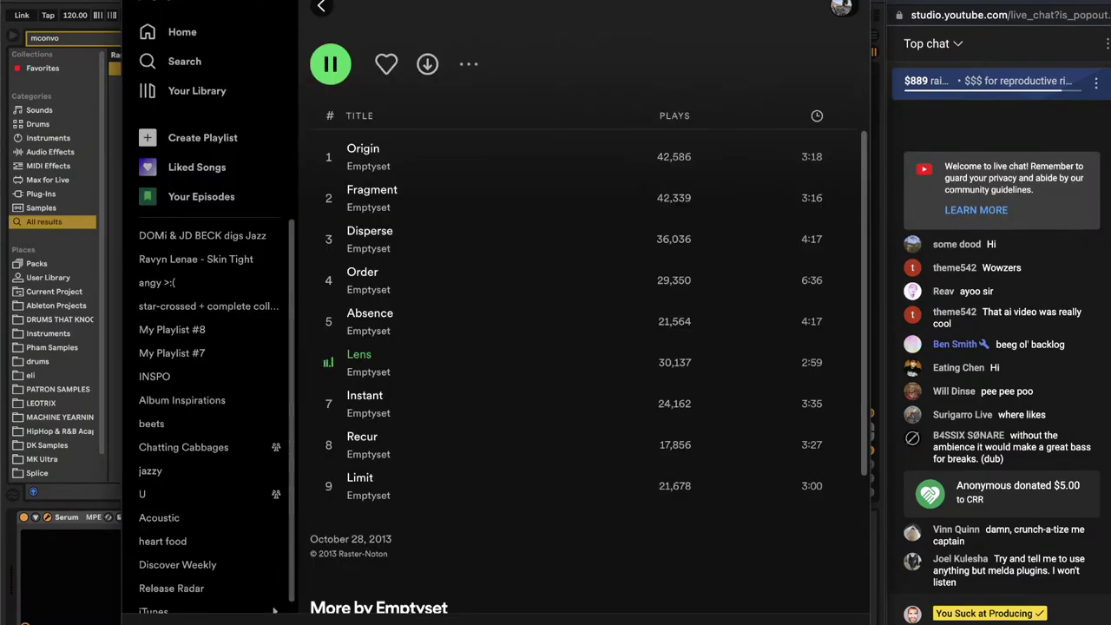
pyautogui.click(68, 594)
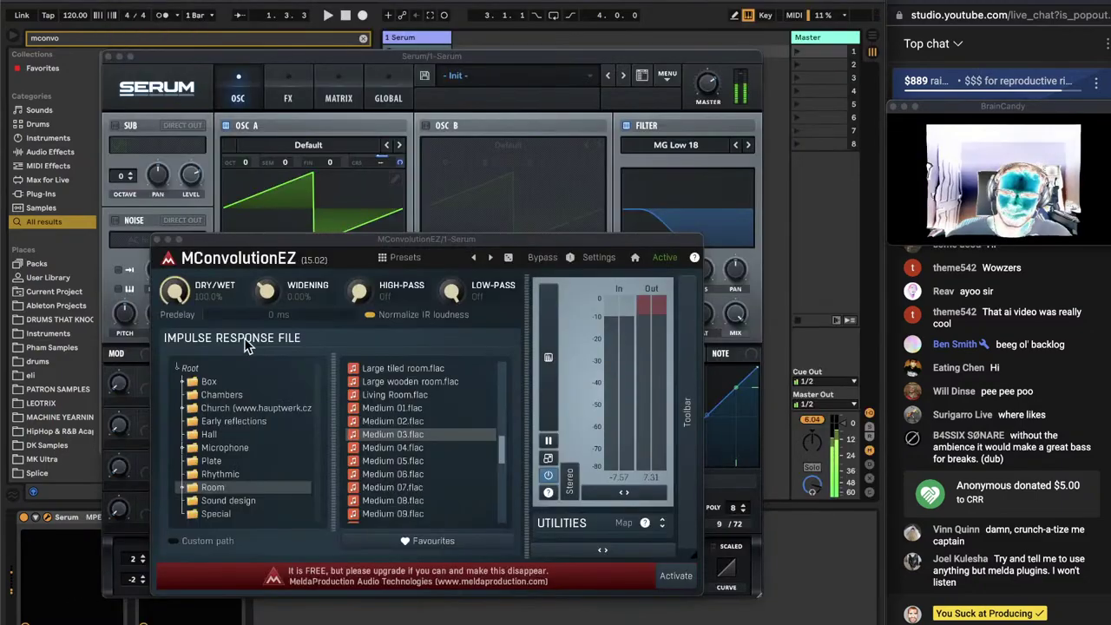
pyautogui.click(156, 241)
pyautogui.moveTo(669, 270); pyautogui.dragTo(669, 303)
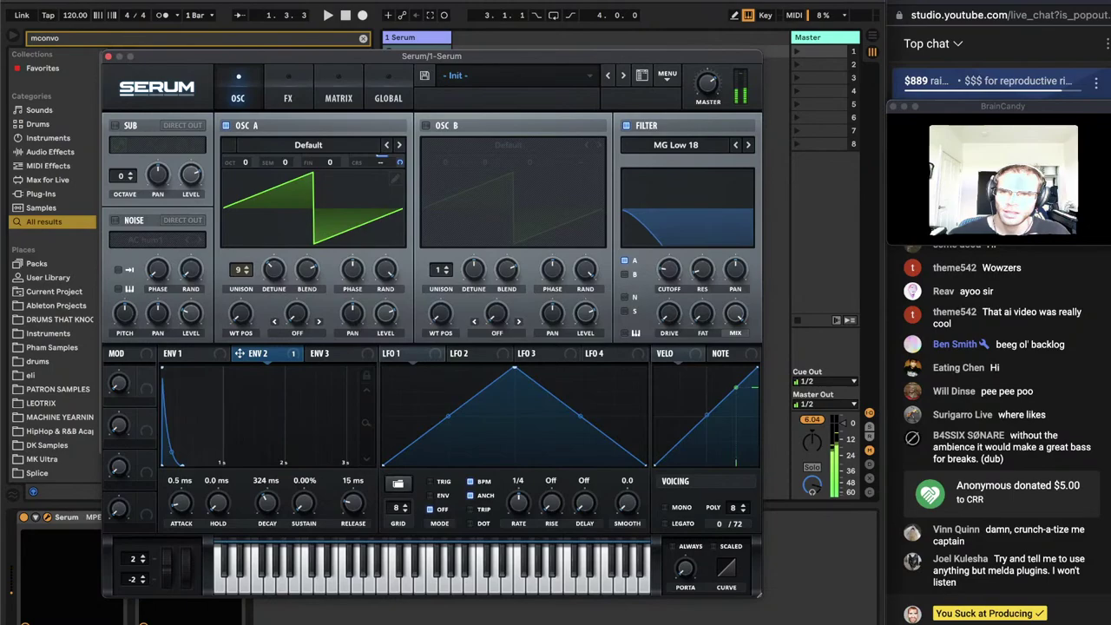
pyautogui.click(107, 56)
# Search the browser for Pedal and Cabinet and add both devices after MConvolutionEZ on the Serum track
pyautogui.click(382, 608)
pyautogui.hotkey('ctrl', 'f')
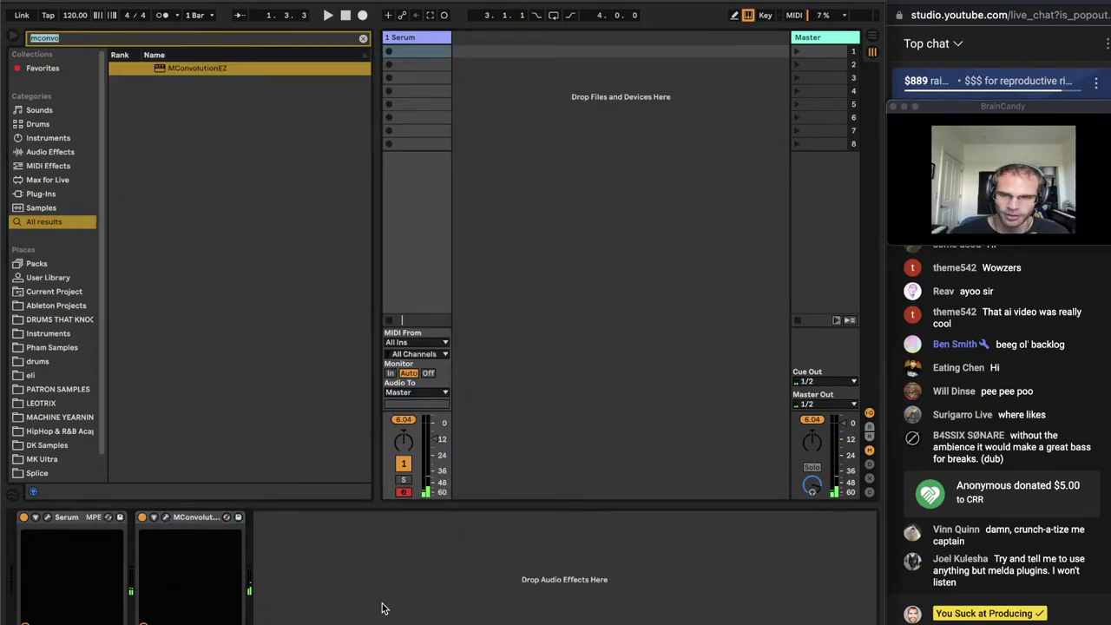
pyautogui.write('peda')
pyautogui.press('Return')
pyautogui.hotkey('ctrl', 'f')
pyautogui.write('cabinet')
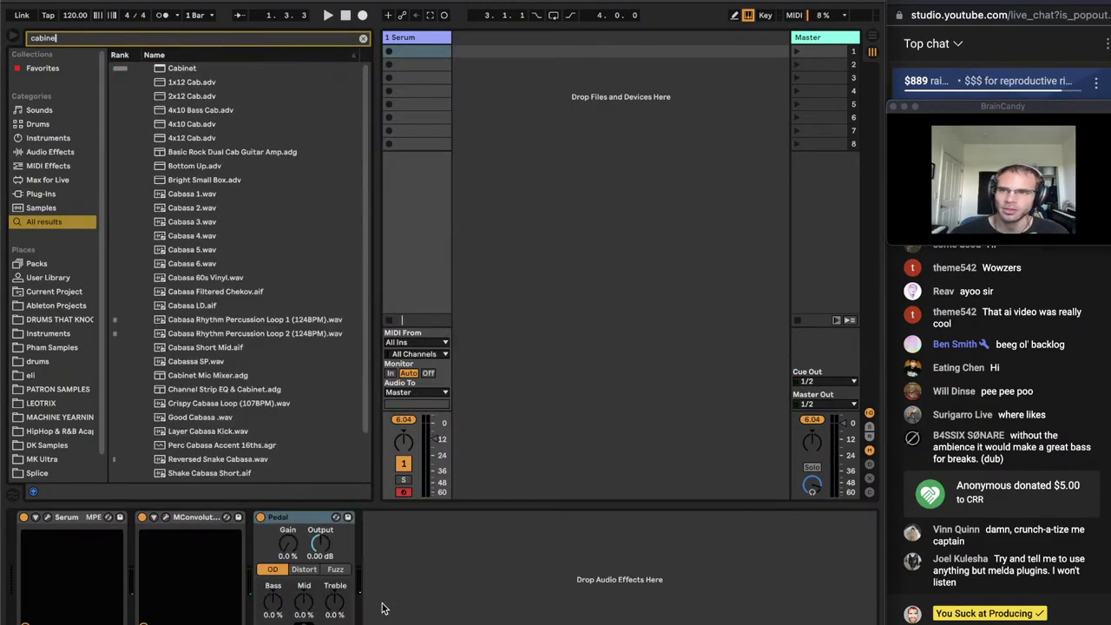
pyautogui.press('Return')
# Raise the filter cutoff in Serum, switch the Cabinet's output to Dual while auditioning, and close Serum
pyautogui.click(49, 518)
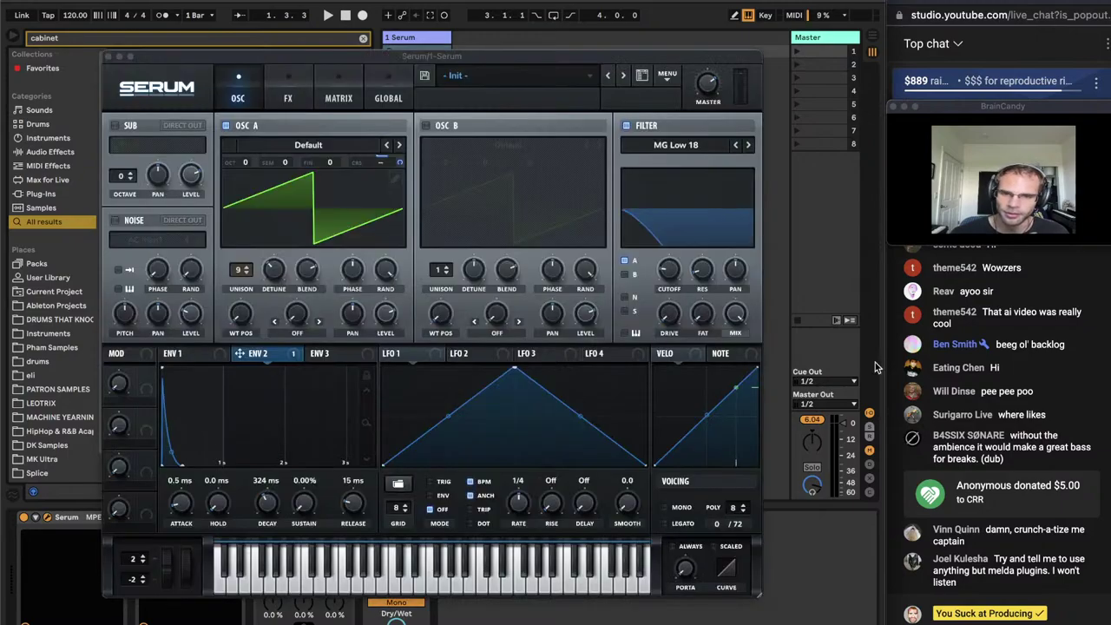
pyautogui.moveTo(666, 272)
pyautogui.mouseDown()
pyautogui.moveTo(693, 203)
pyautogui.moveTo(711, 197)
pyautogui.moveTo(679, 271)
pyautogui.mouseUp()
pyautogui.moveTo(671, 291); pyautogui.dragTo(686, 269)
pyautogui.click(406, 610)
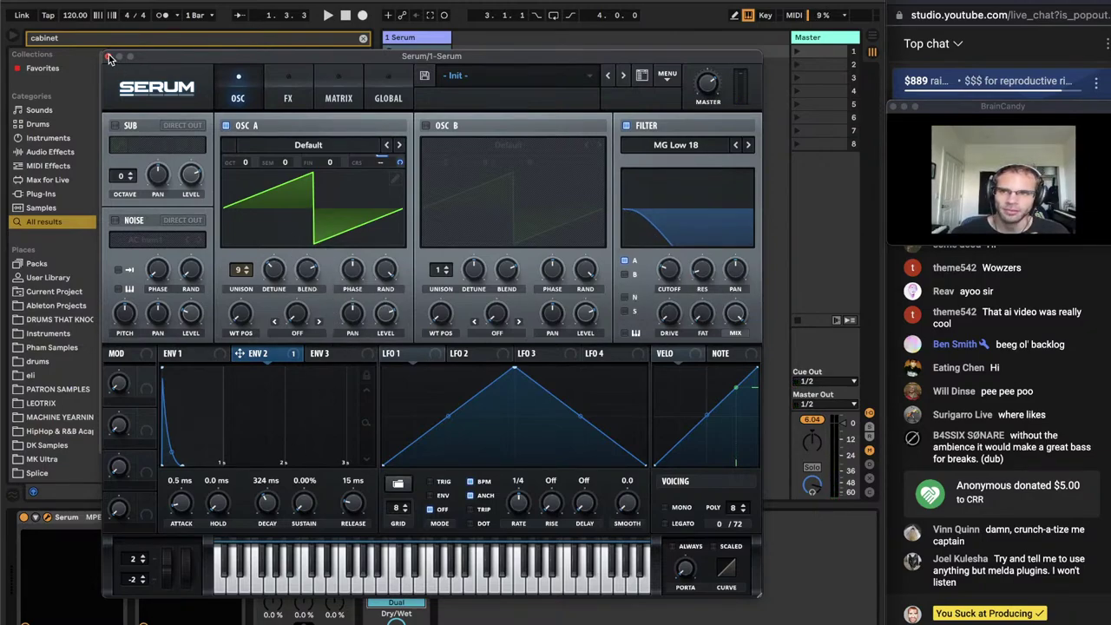
pyautogui.moveTo(669, 272)
pyautogui.mouseDown()
pyautogui.moveTo(668, 261)
pyautogui.moveTo(659, 278)
pyautogui.moveTo(671, 258)
pyautogui.mouseUp()
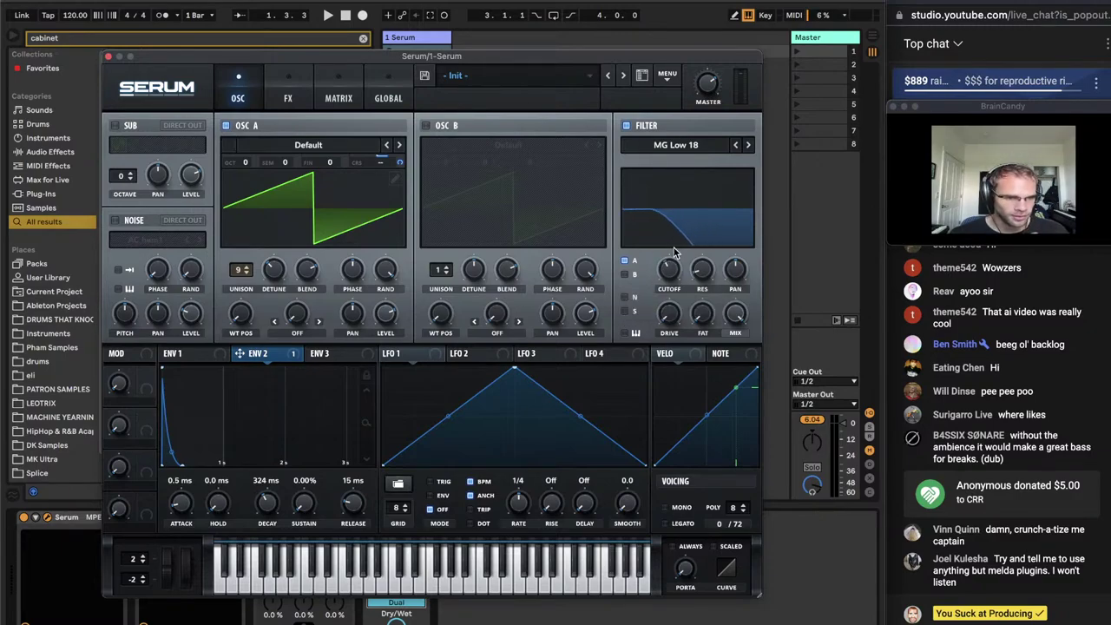
pyautogui.click(109, 57)
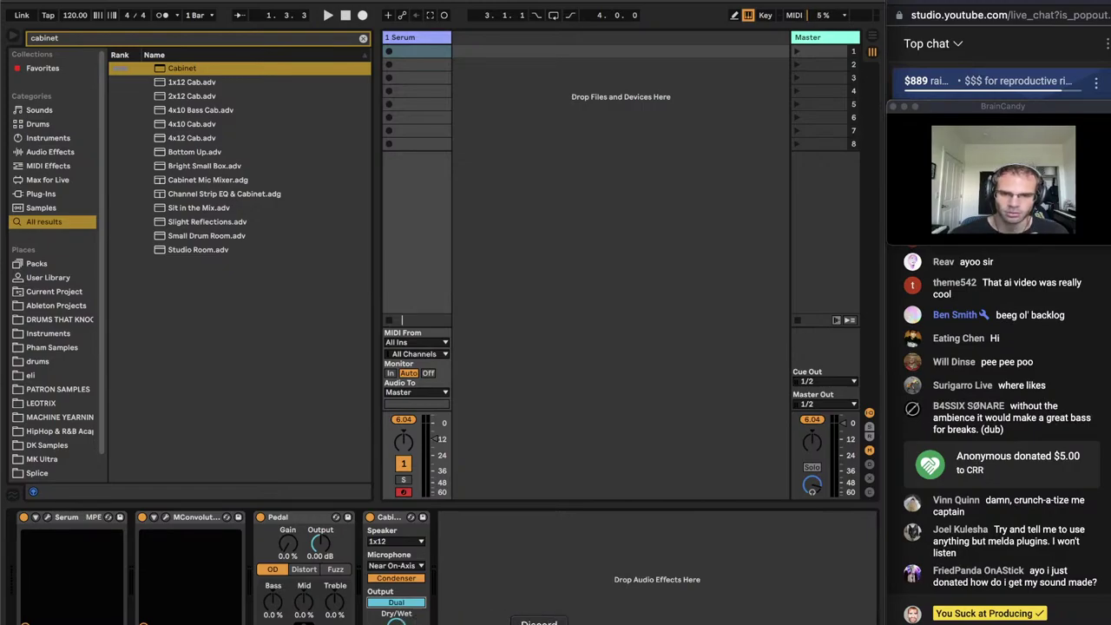
# Switch to Spotify, search for "can't slow me" and play the song Can't Slow Me Down
pyautogui.click(511, 621)
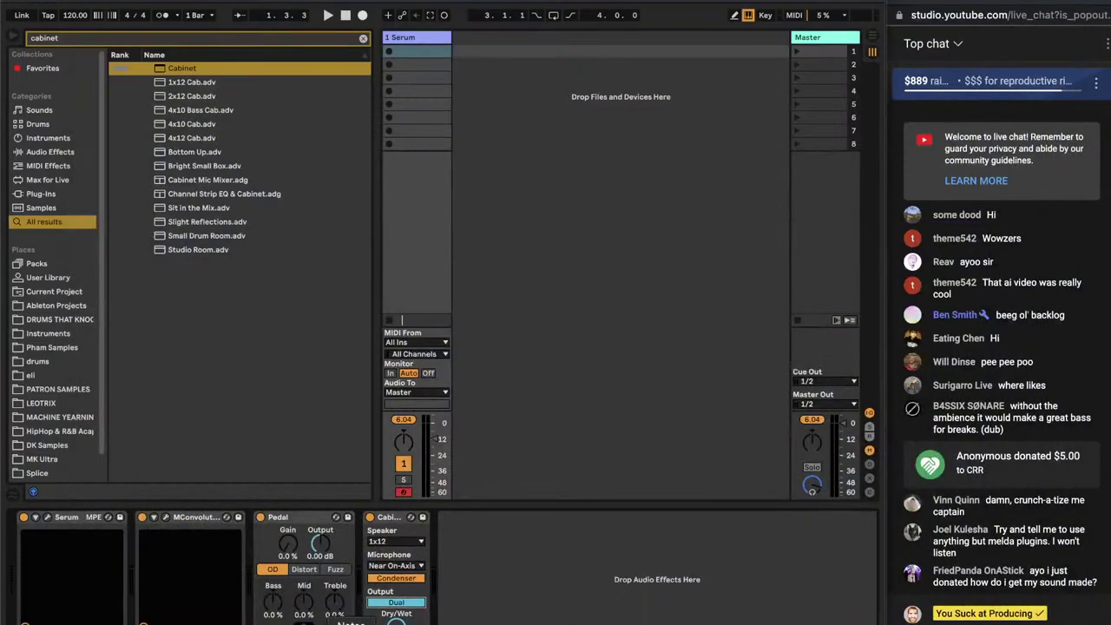
pyautogui.click(418, 621)
pyautogui.click(157, 68)
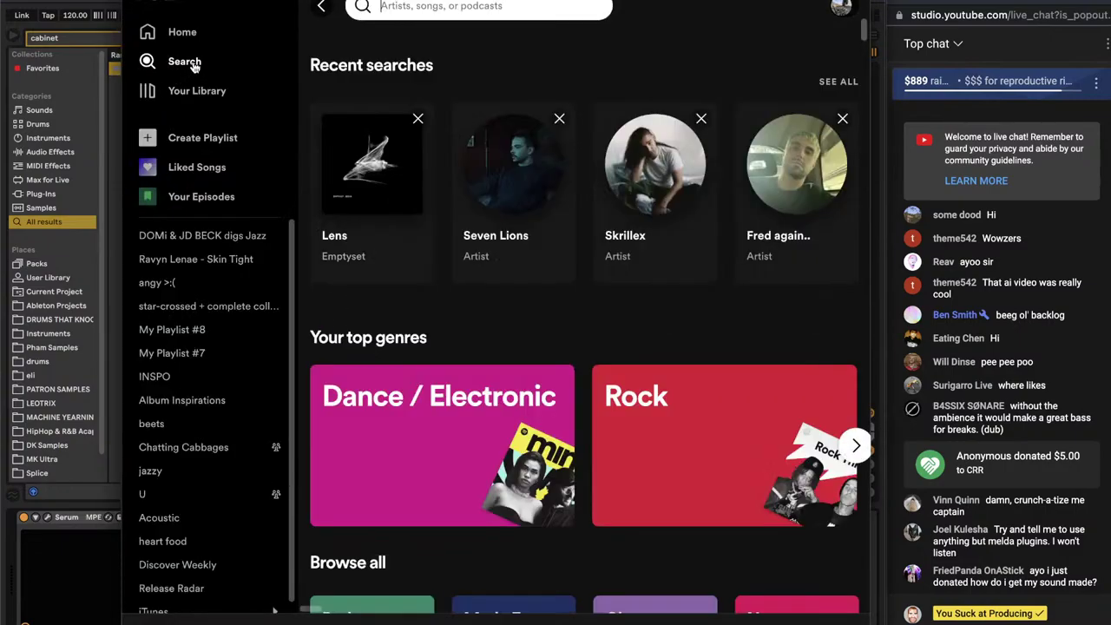
pyautogui.write("can't slow")
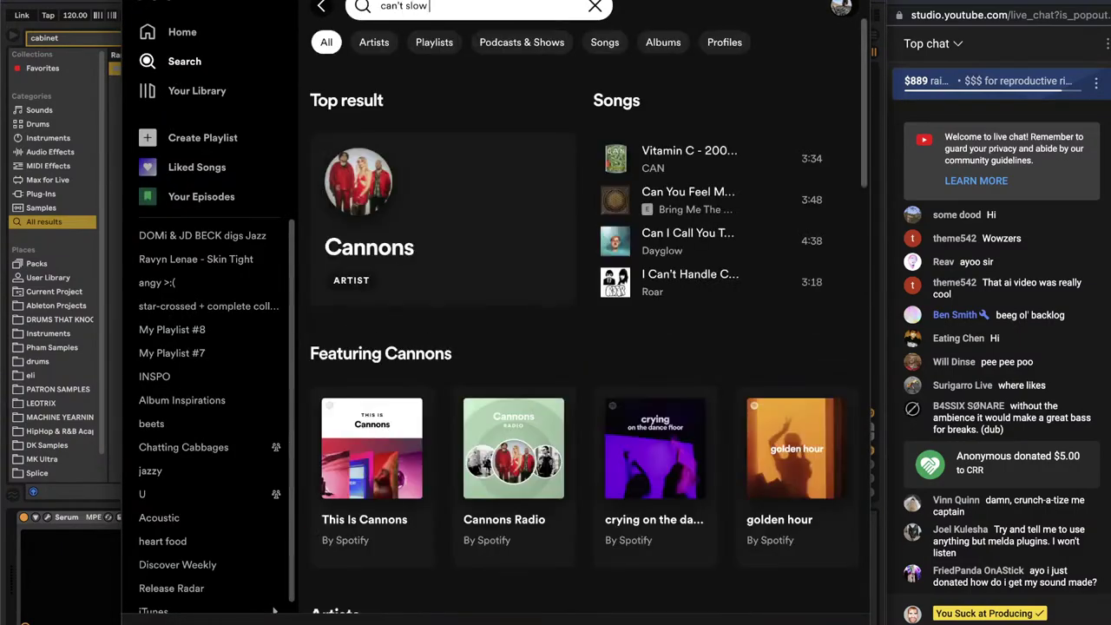
pyautogui.write(' me')
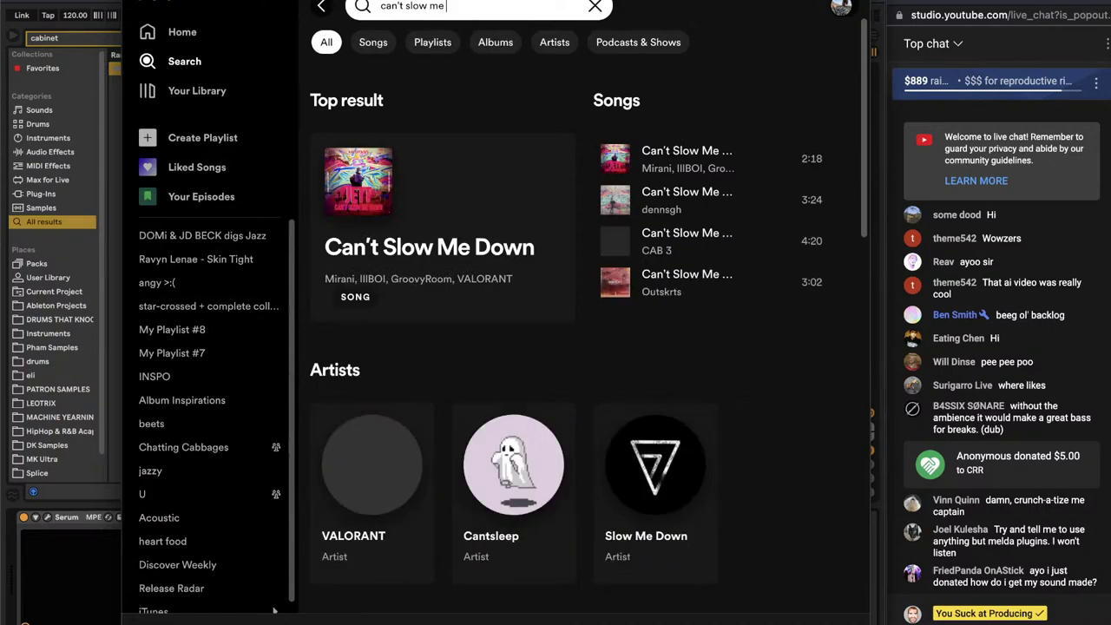
pyautogui.click(541, 291)
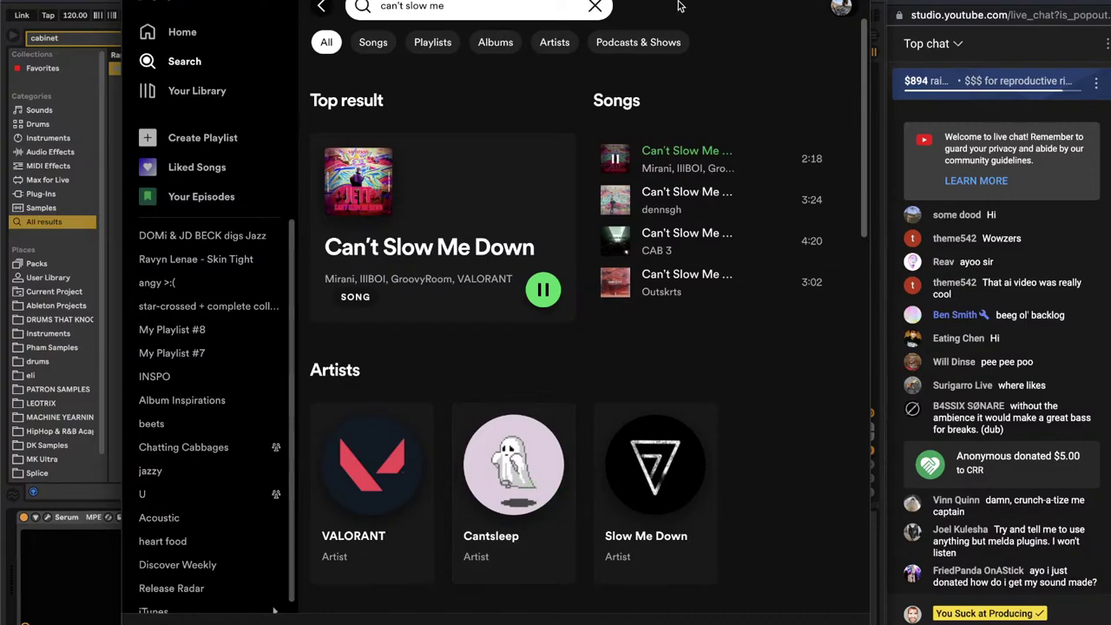
# Move the Spotify window aside, pause the song and return to Ableton Live
pyautogui.moveTo(679, 6); pyautogui.dragTo(618, 7)
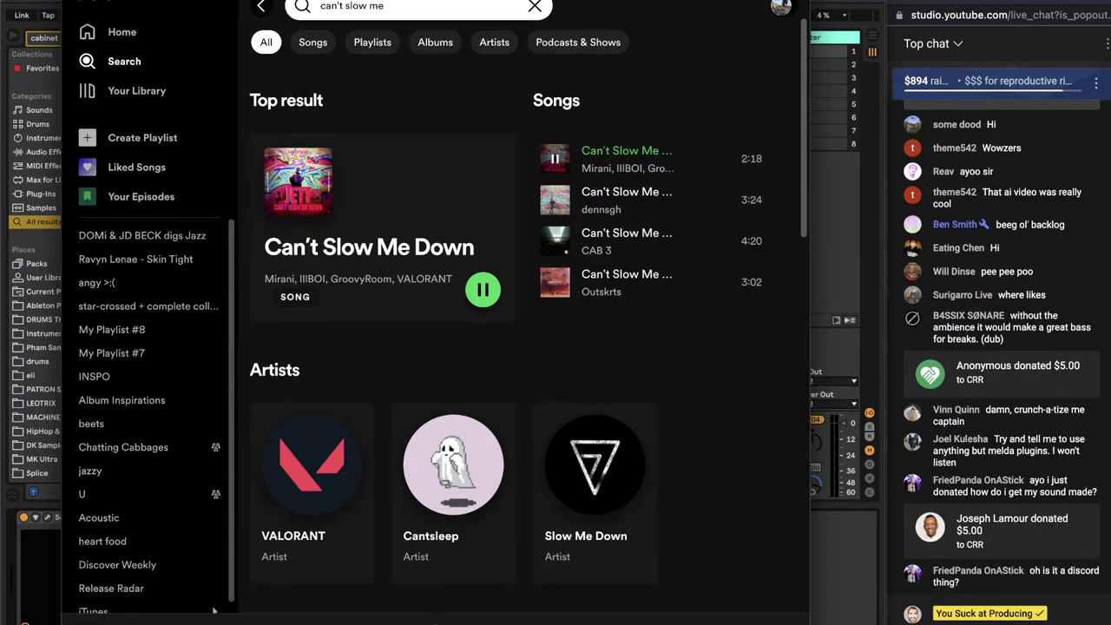
pyautogui.press('space')
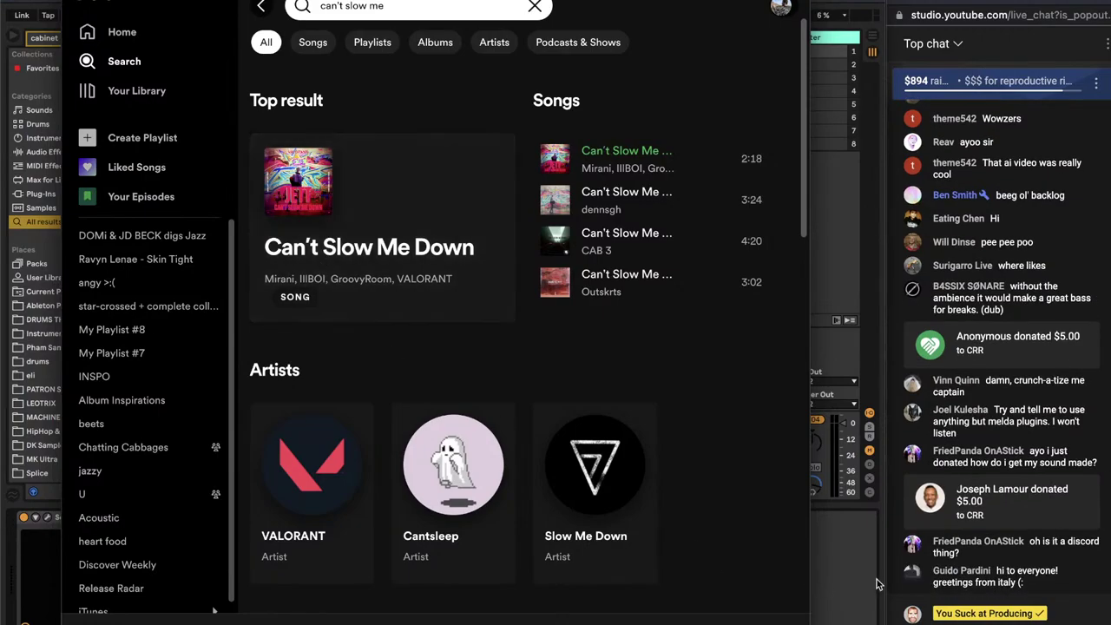
pyautogui.click(829, 621)
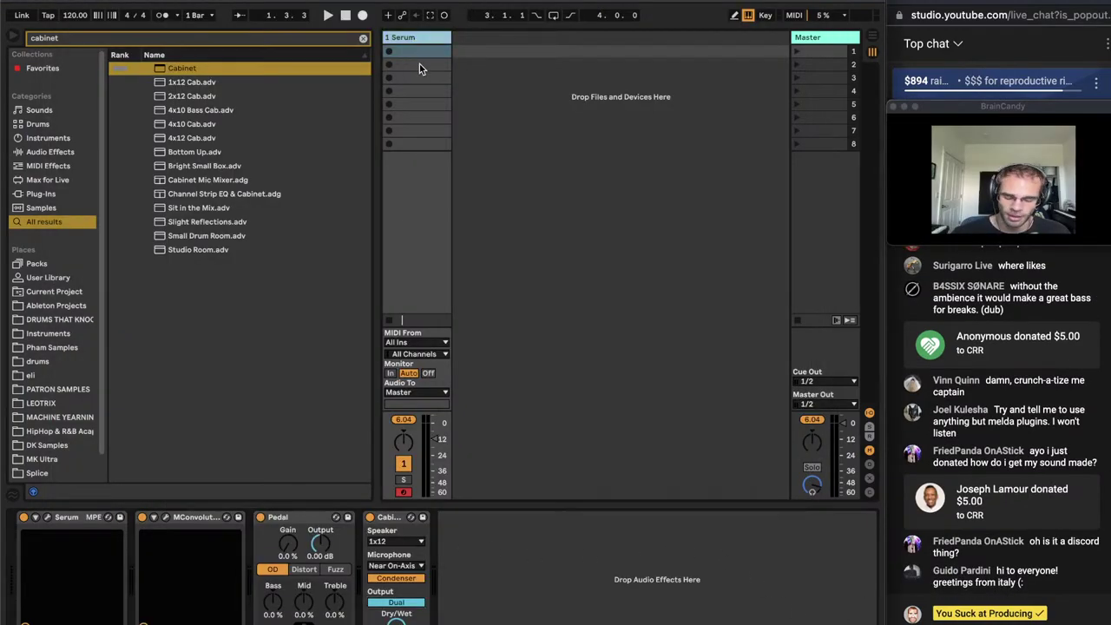
# Insert a new MIDI track, search the browser for "serum" and load a Serum instance onto it
pyautogui.press('super+shift+t')
pyautogui.press('super+f')
pyautogui.write('serum')
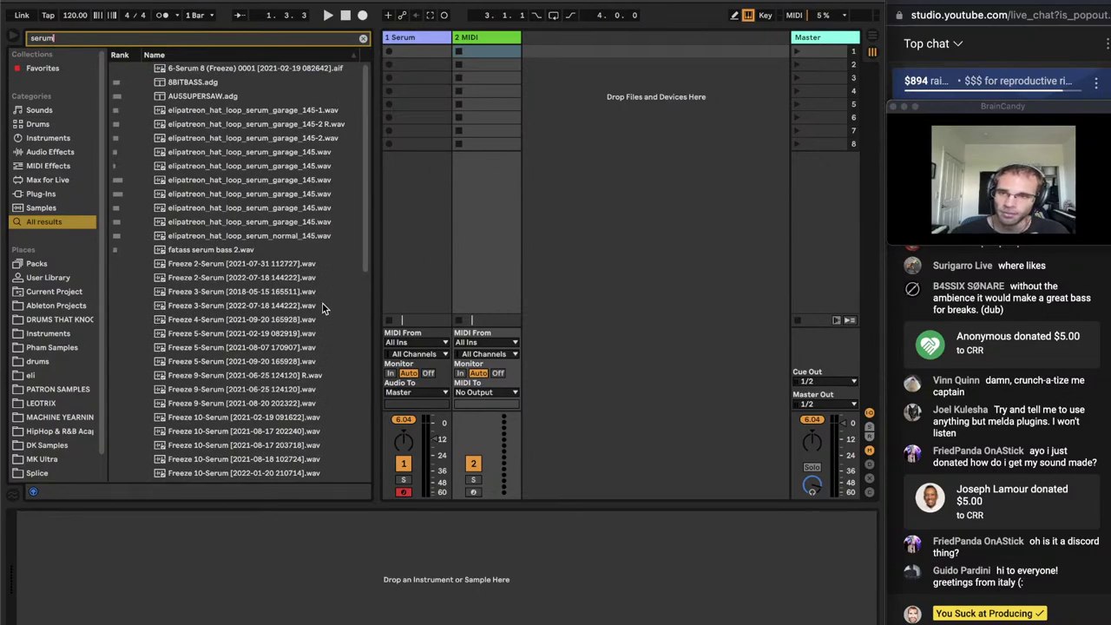
pyautogui.scroll(-10, 224, 425)
pyautogui.doubleClick(182, 433)
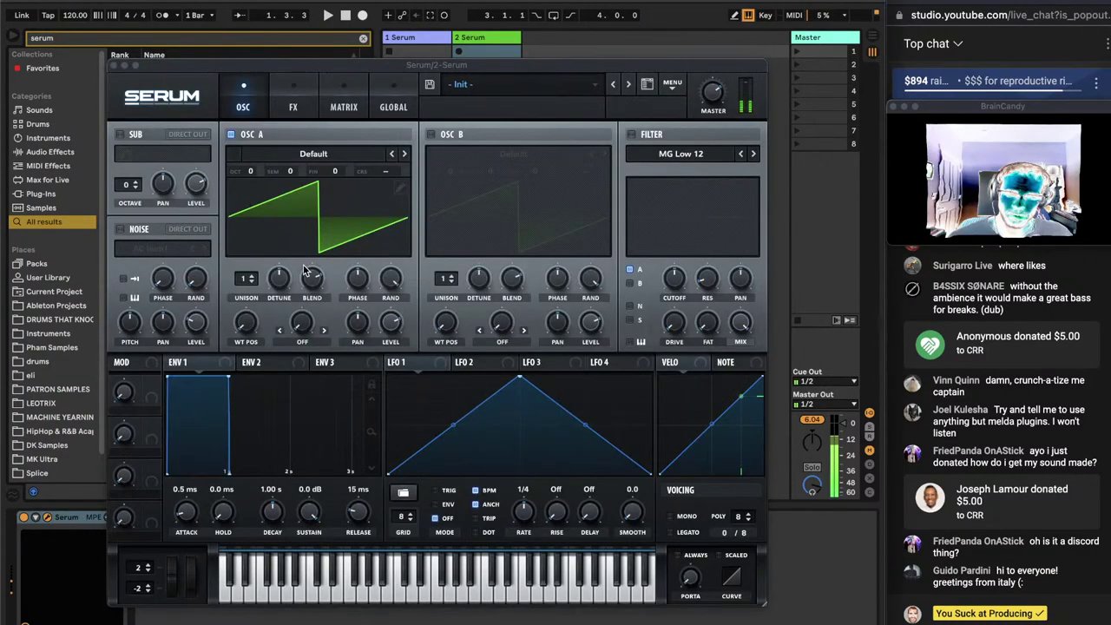
# Try octave and semitone offsets on oscillator B, including +1 octave with +7 semitones, and switch the oscillator off
pyautogui.click(431, 133)
pyautogui.moveTo(450, 171); pyautogui.dragTo(496, 122)
pyautogui.moveTo(446, 171); pyautogui.dragTo(501, 139)
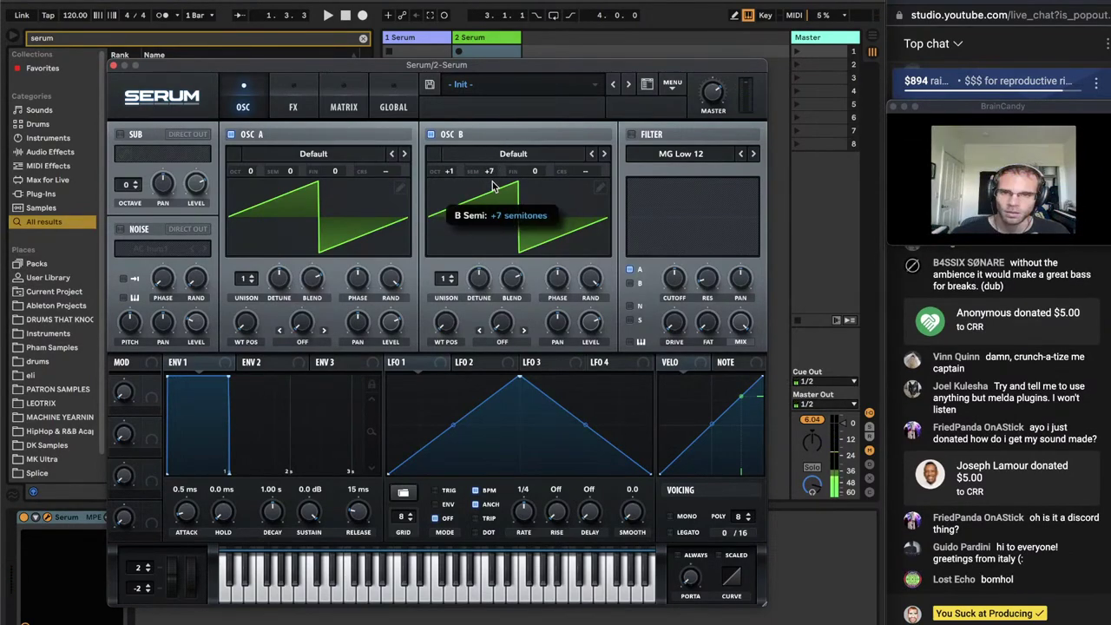
pyautogui.moveTo(450, 173); pyautogui.dragTo(477, 183)
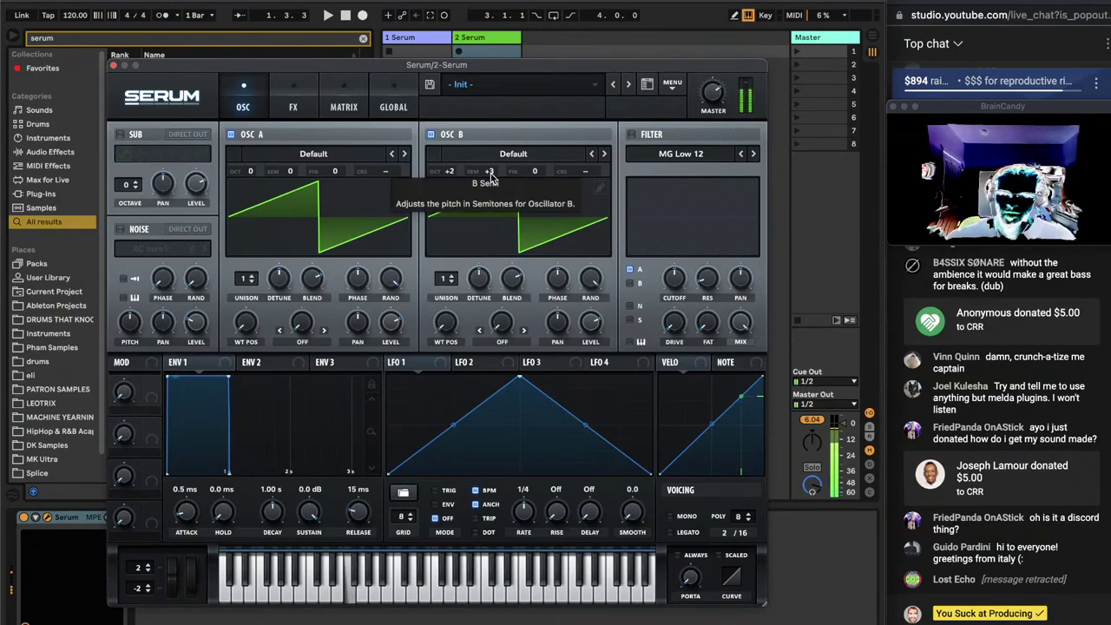
pyautogui.moveTo(489, 172); pyautogui.dragTo(489, 196)
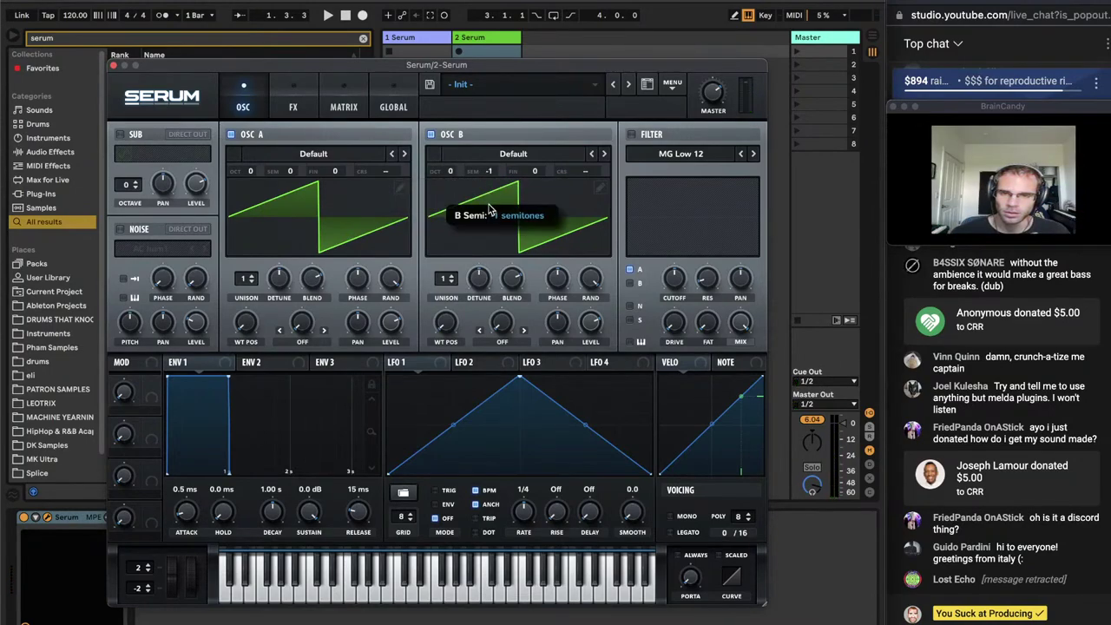
pyautogui.click(430, 133)
# Set Envelope 1's attack to 42 ms and its sustain to -∞ dB
pyautogui.moveTo(190, 518); pyautogui.dragTo(190, 508)
pyautogui.moveTo(310, 512); pyautogui.dragTo(307, 586)
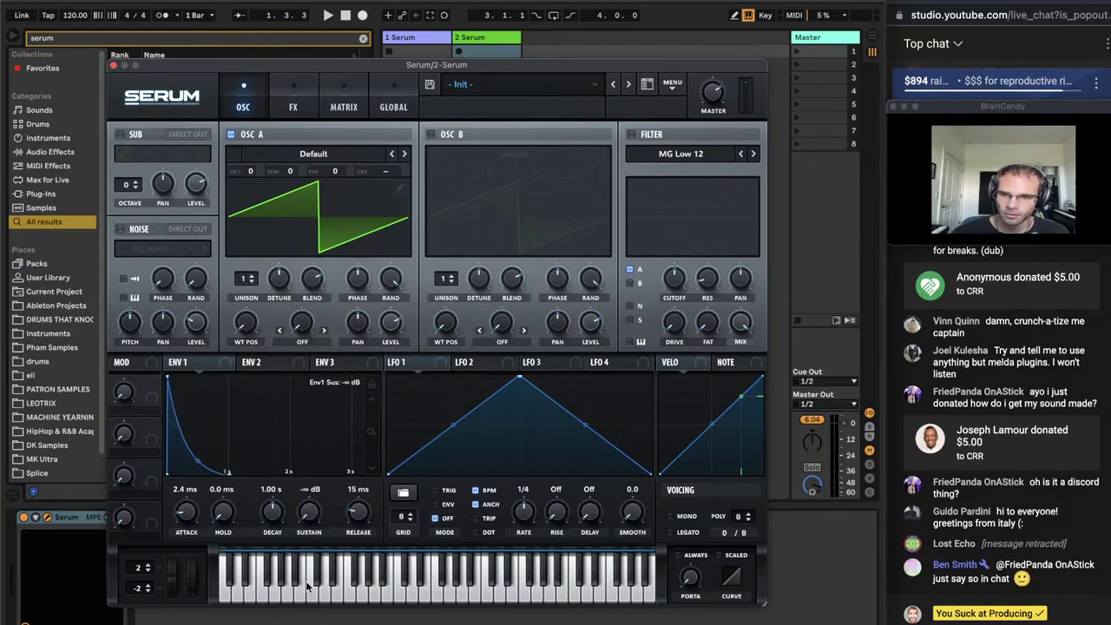
pyautogui.moveTo(187, 514); pyautogui.dragTo(188, 495)
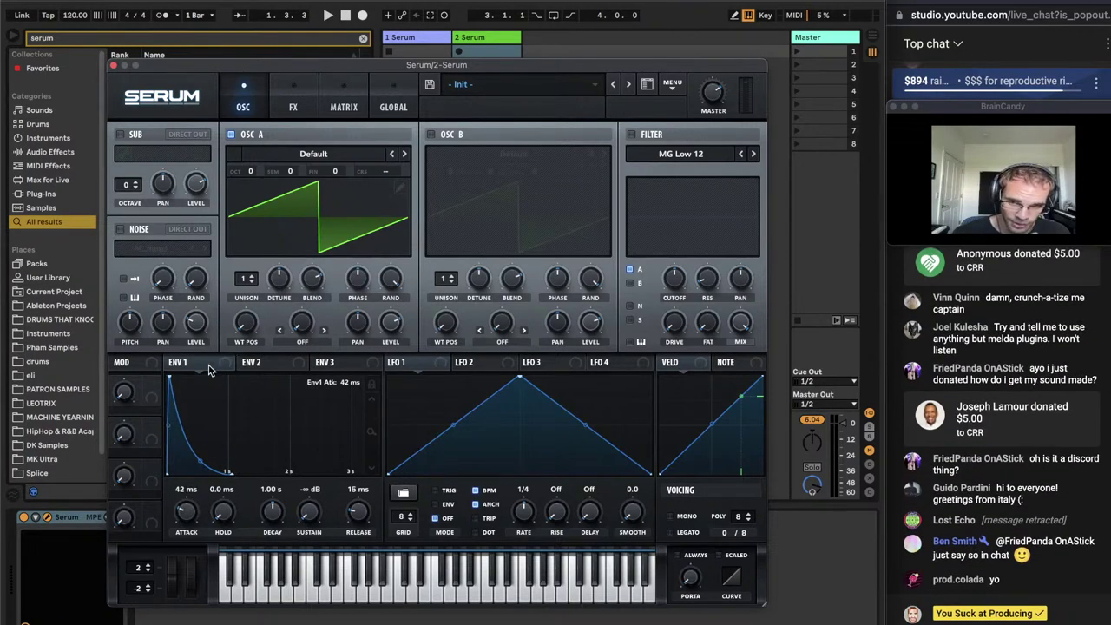
# Enable the MG Low 12 filter with Envelope 1 modulating its cutoff, and increase oscillator A's unison voices
pyautogui.click(631, 136)
pyautogui.moveTo(194, 371); pyautogui.dragTo(672, 382)
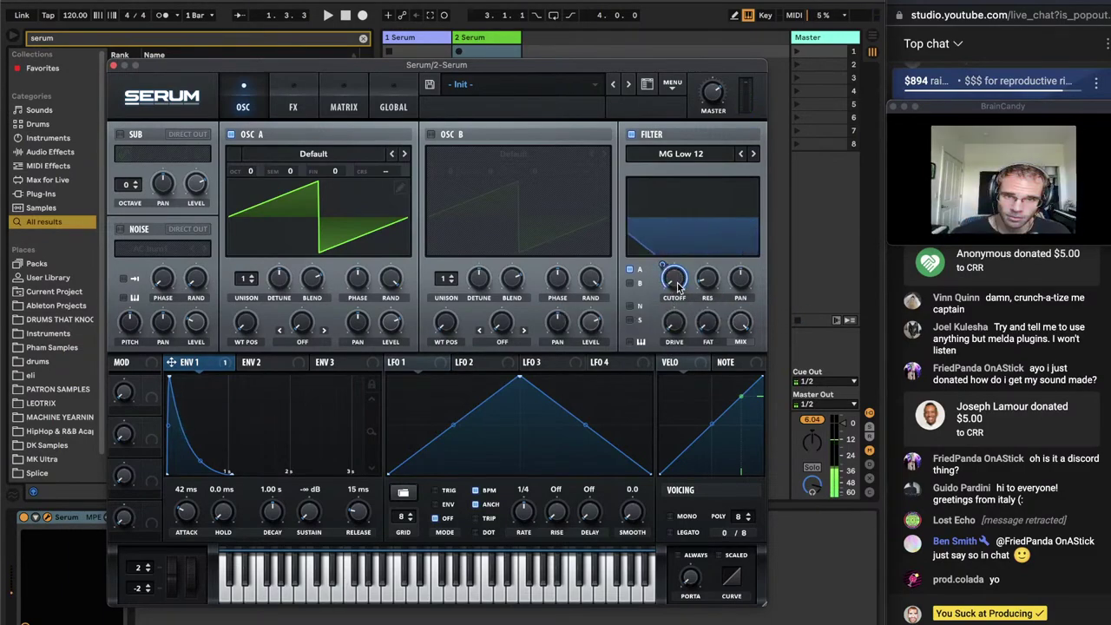
pyautogui.moveTo(246, 280); pyautogui.dragTo(269, 287)
# Enable the Hyper/Dimension effect, reduce the Dimension size and turn the Hyper mix up
pyautogui.click(280, 113)
pyautogui.click(173, 137)
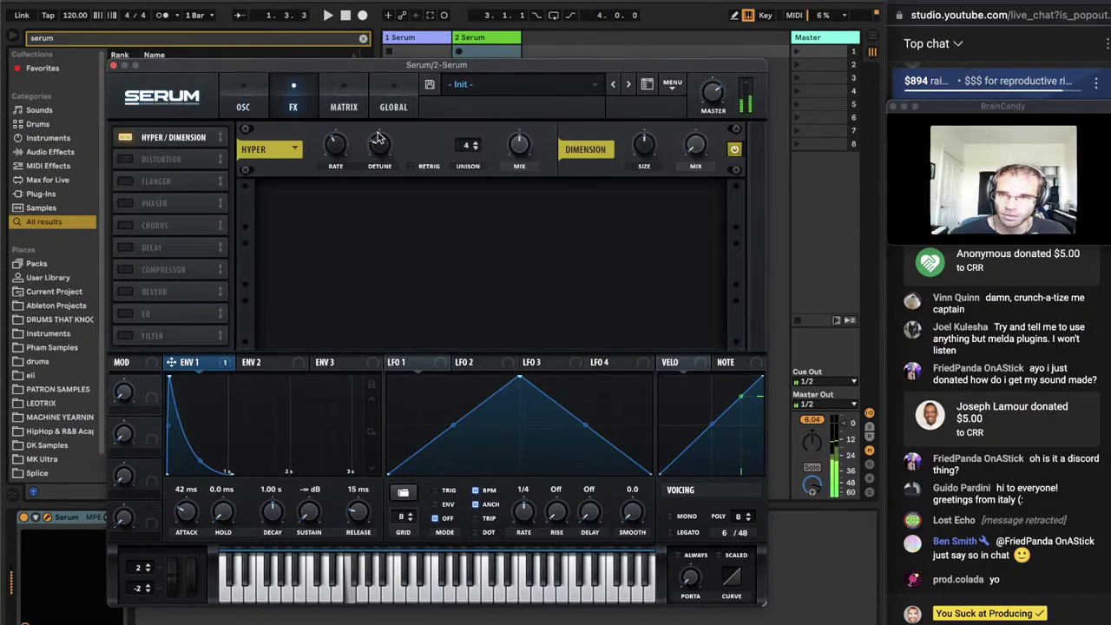
pyautogui.moveTo(642, 146); pyautogui.dragTo(640, 204)
pyautogui.moveTo(519, 148); pyautogui.dragTo(530, 85)
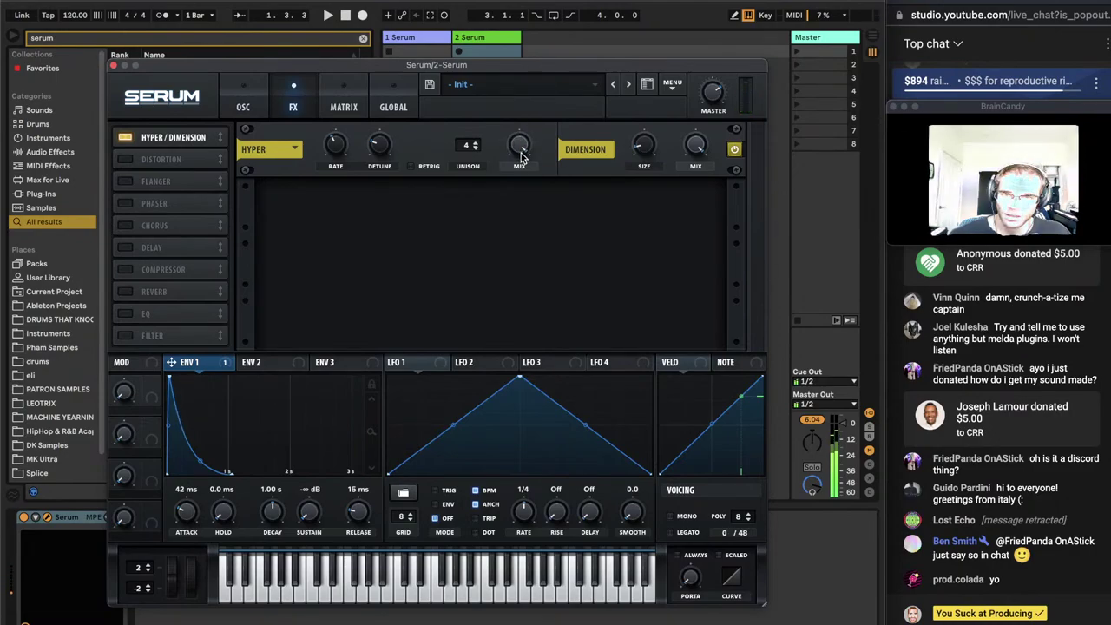
# Enable the Compressor effect in multiband mode, adjust its gain, and check the sound against Can't Slow Me Down in Spotify
pyautogui.click(148, 270)
pyautogui.moveTo(512, 179)
pyautogui.mouseDown()
pyautogui.moveTo(512, 132)
pyautogui.moveTo(512, 171)
pyautogui.mouseUp()
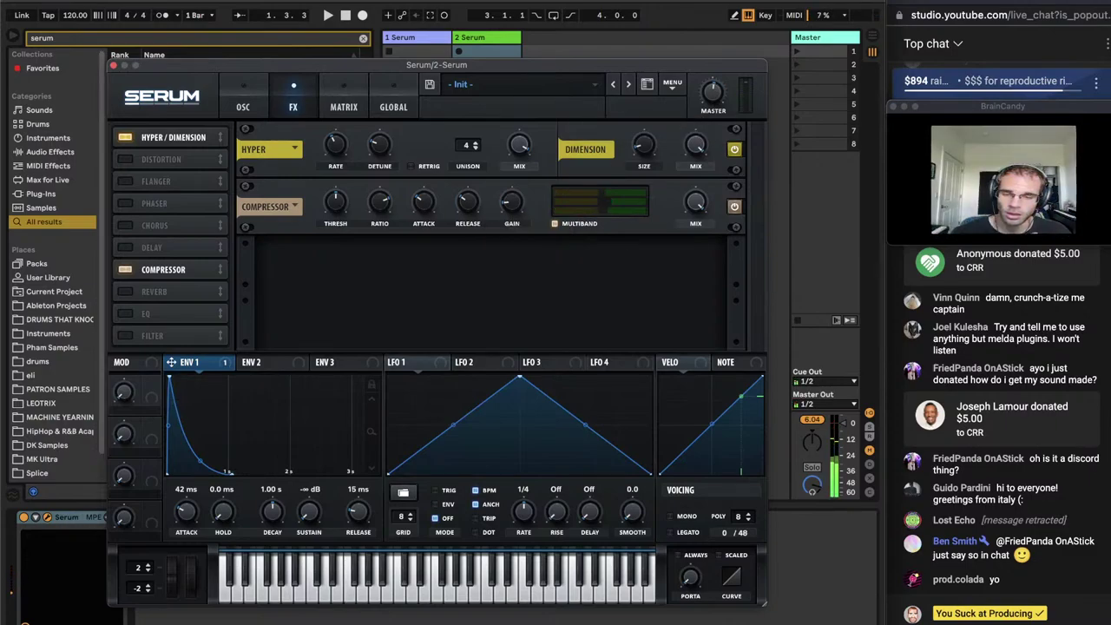
pyautogui.click(417, 622)
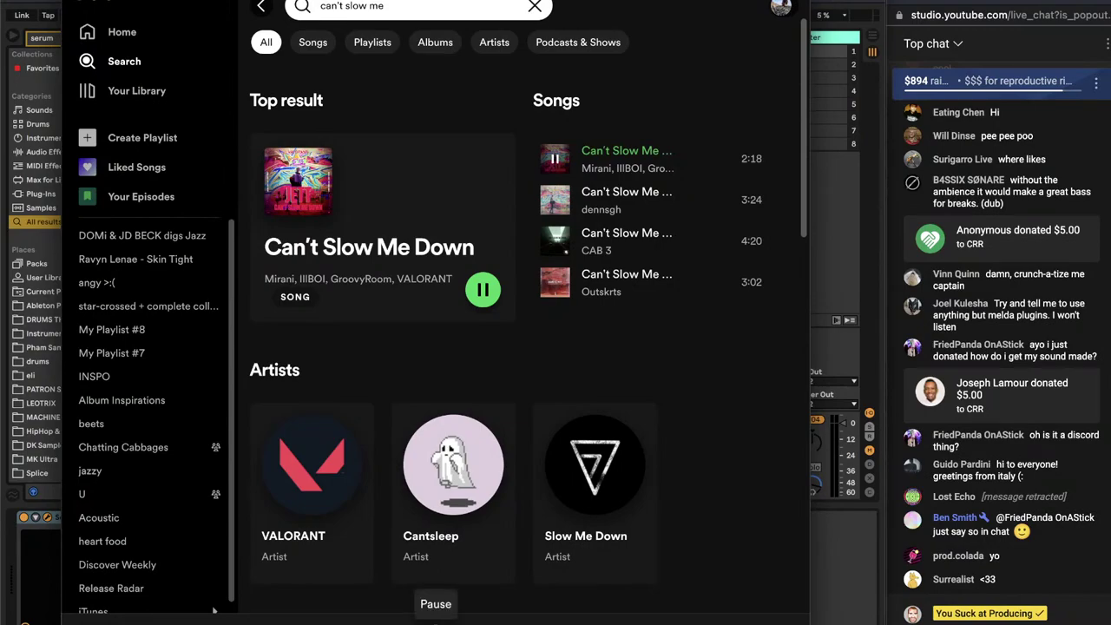
pyautogui.click(435, 621)
pyautogui.click(827, 598)
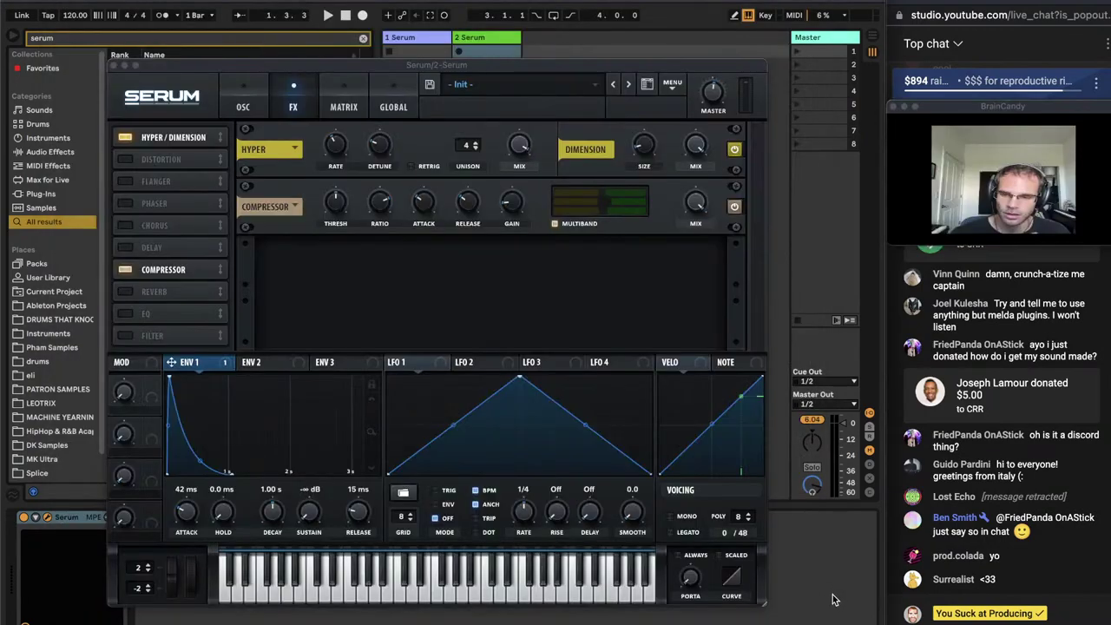
# Create a one-bar clip in the 2 Serum track's first slot with eighth-note-long F2 notes on beats 1 and 2
pyautogui.click(112, 65)
pyautogui.press('super+shift+m')
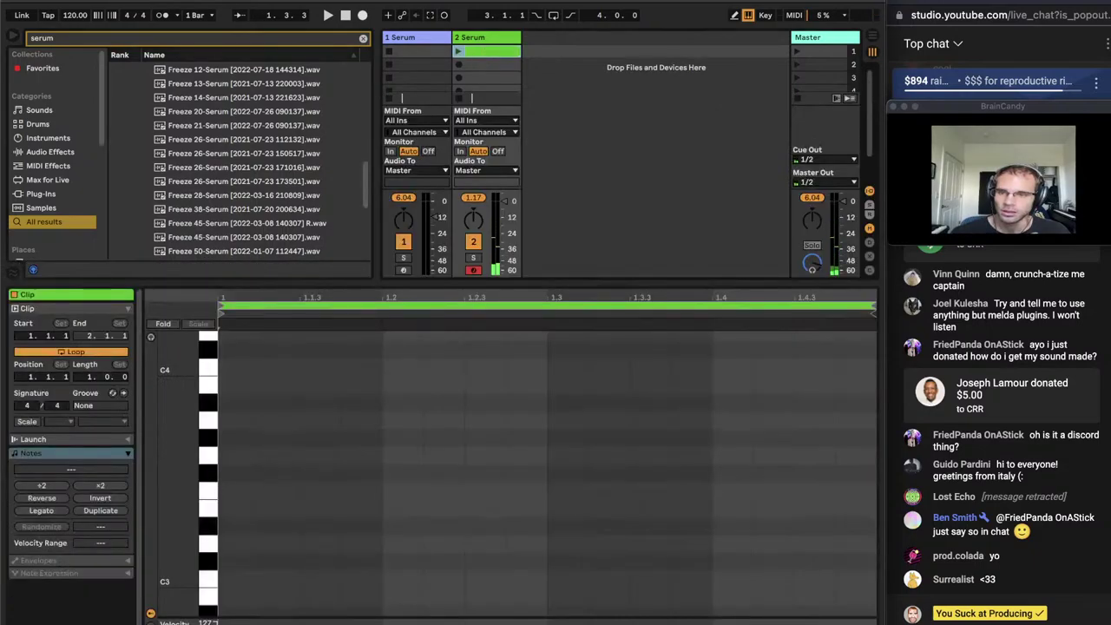
pyautogui.doubleClick(236, 525)
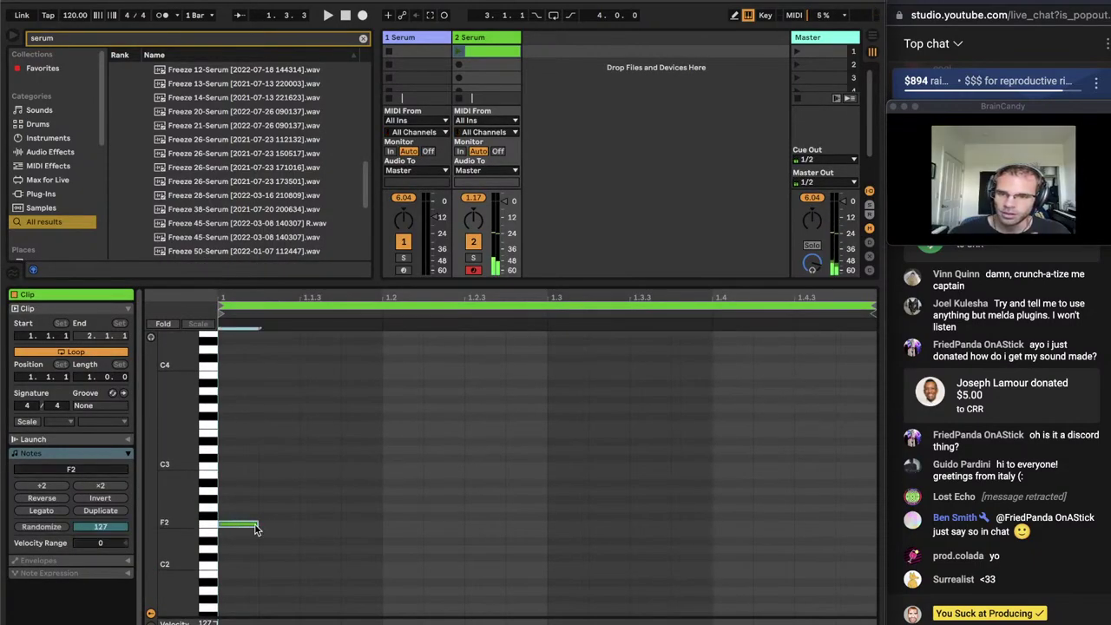
pyautogui.moveTo(256, 529); pyautogui.dragTo(379, 527)
pyautogui.click(457, 52)
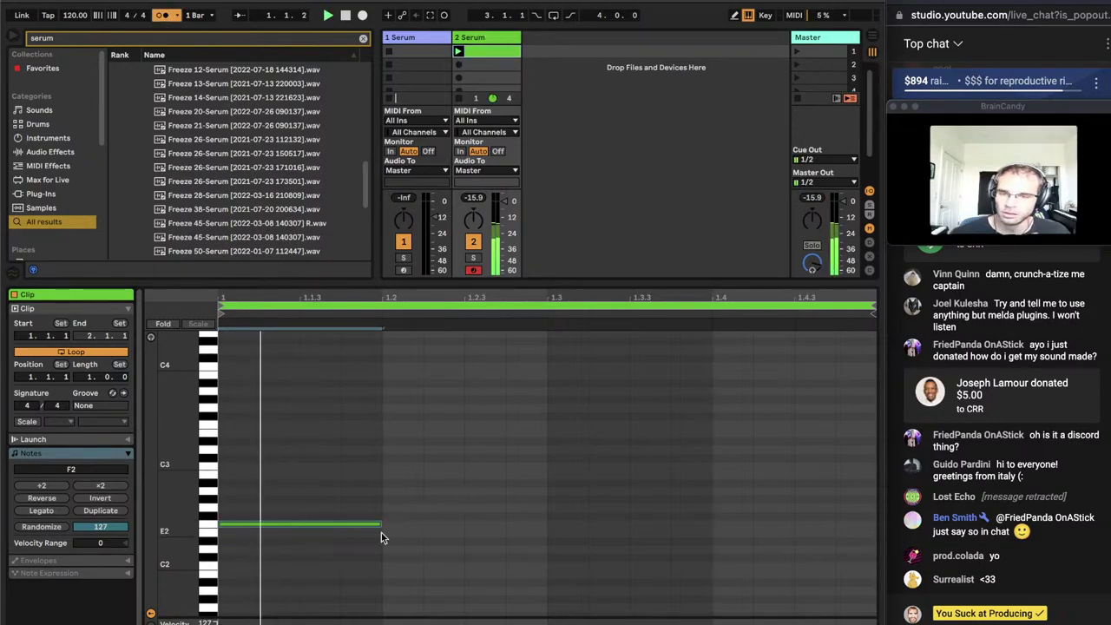
pyautogui.moveTo(381, 526); pyautogui.dragTo(299, 526)
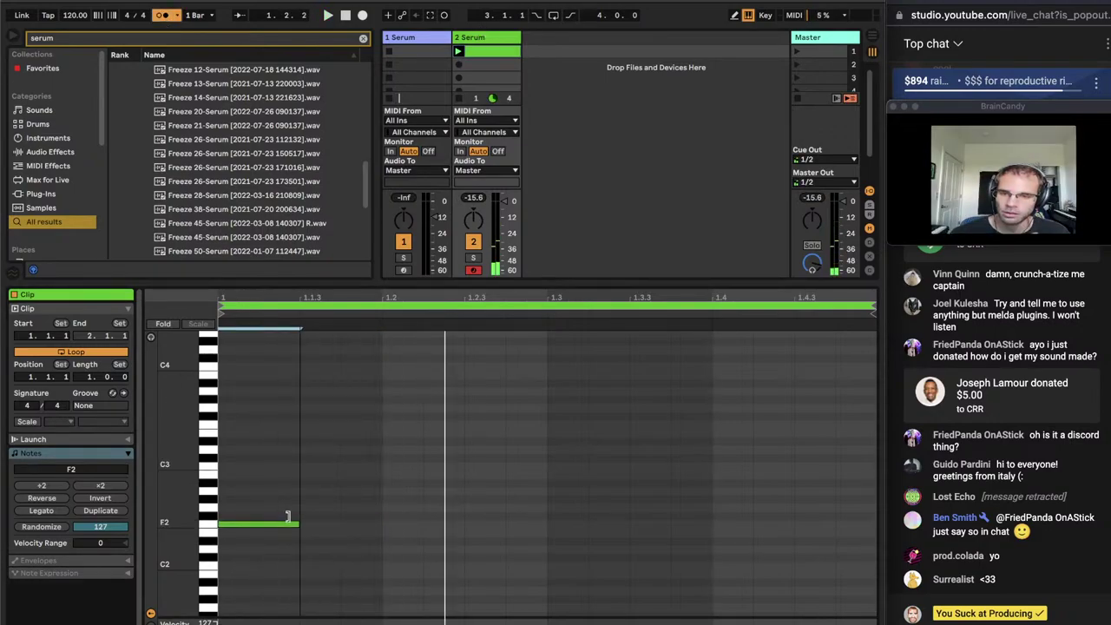
pyautogui.doubleClick(388, 529)
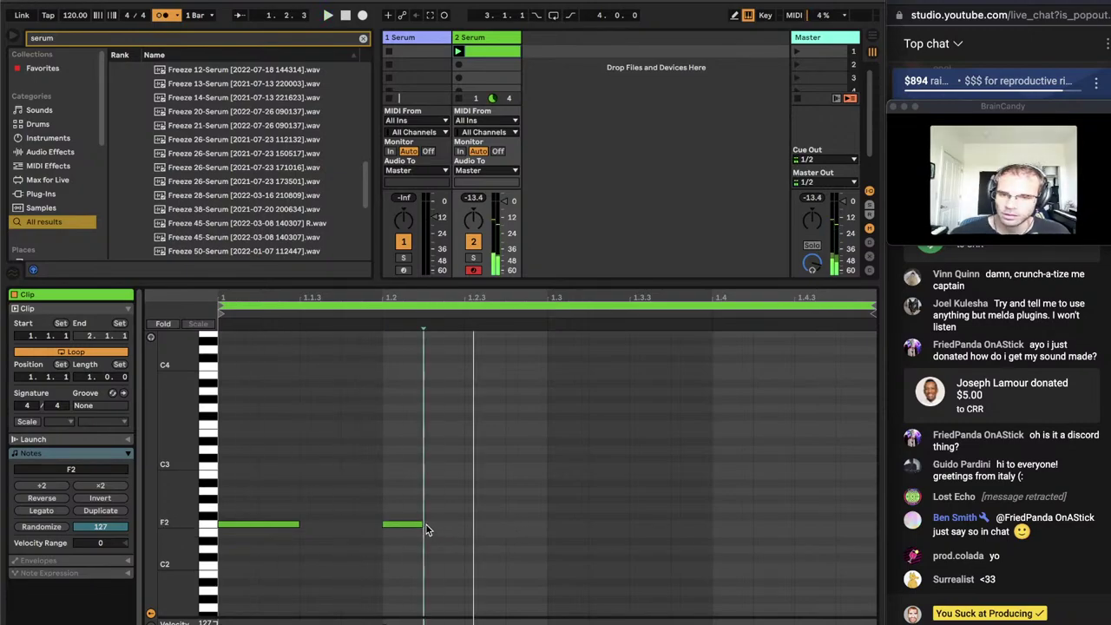
pyautogui.moveTo(423, 525); pyautogui.dragTo(466, 524)
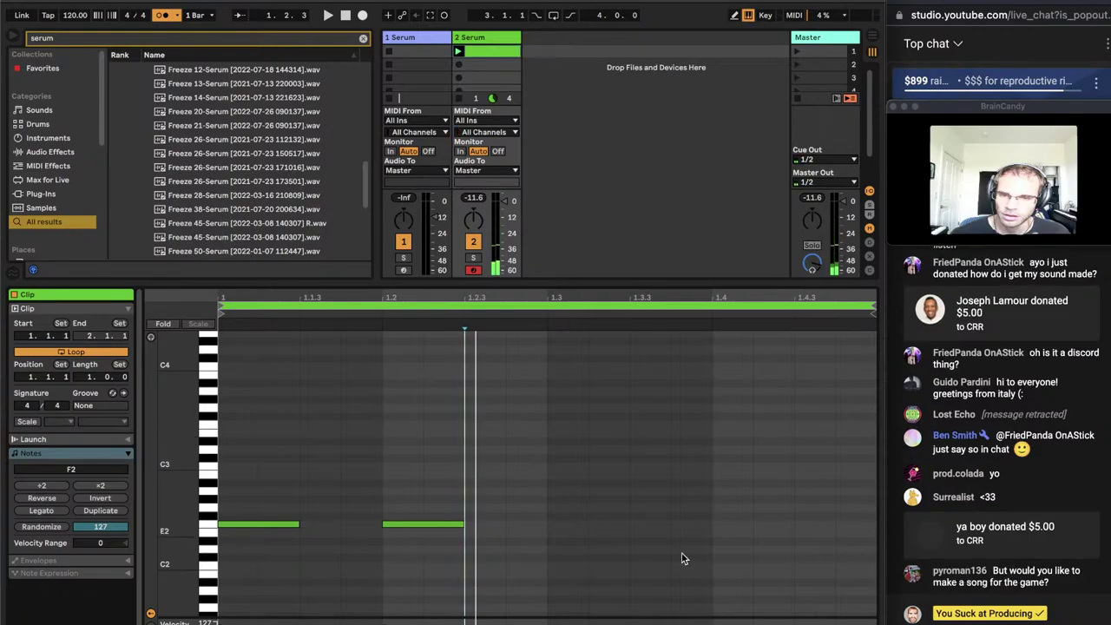
# Reopen the second track's Serum editor and compare its sound with Can't Slow Me Down in Spotify
pyautogui.hotkey('shift', 'Tab')
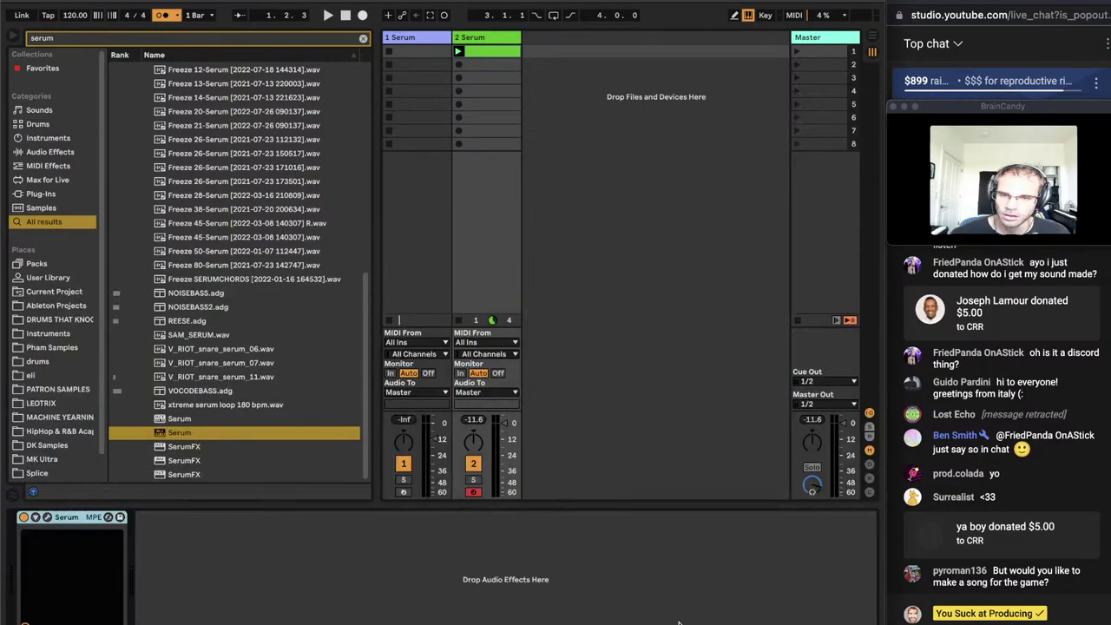
pyautogui.click(436, 551)
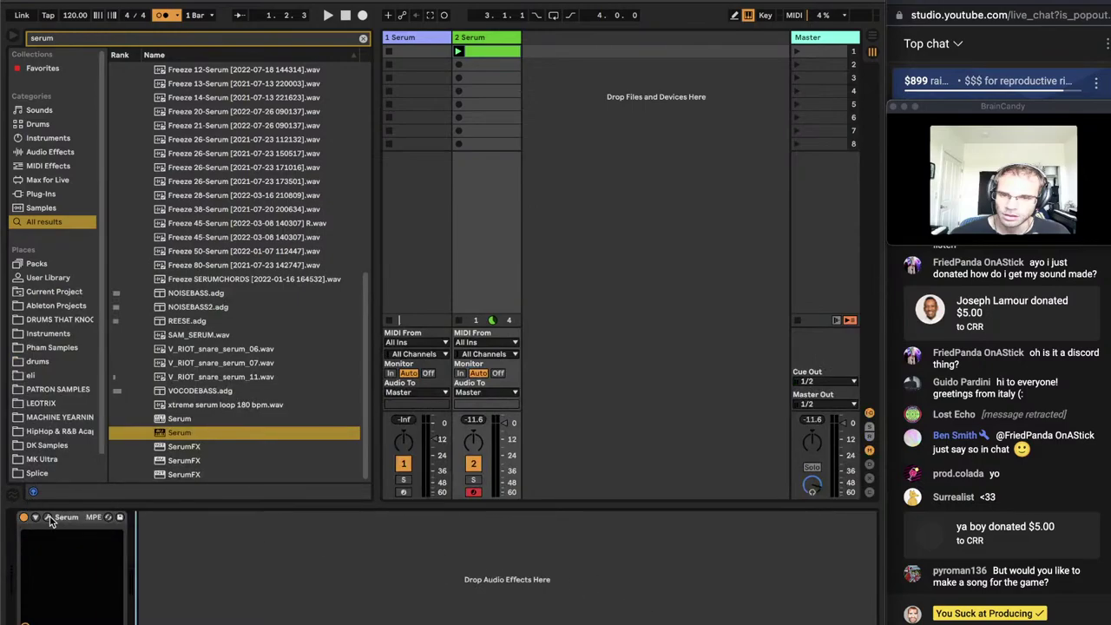
pyautogui.click(49, 517)
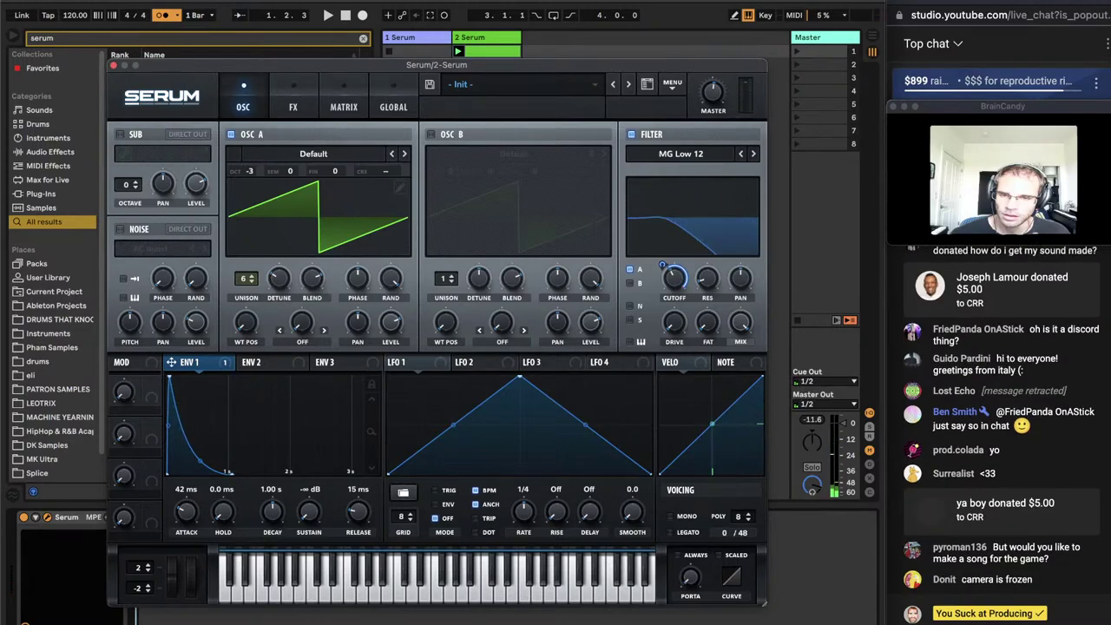
pyautogui.click(417, 621)
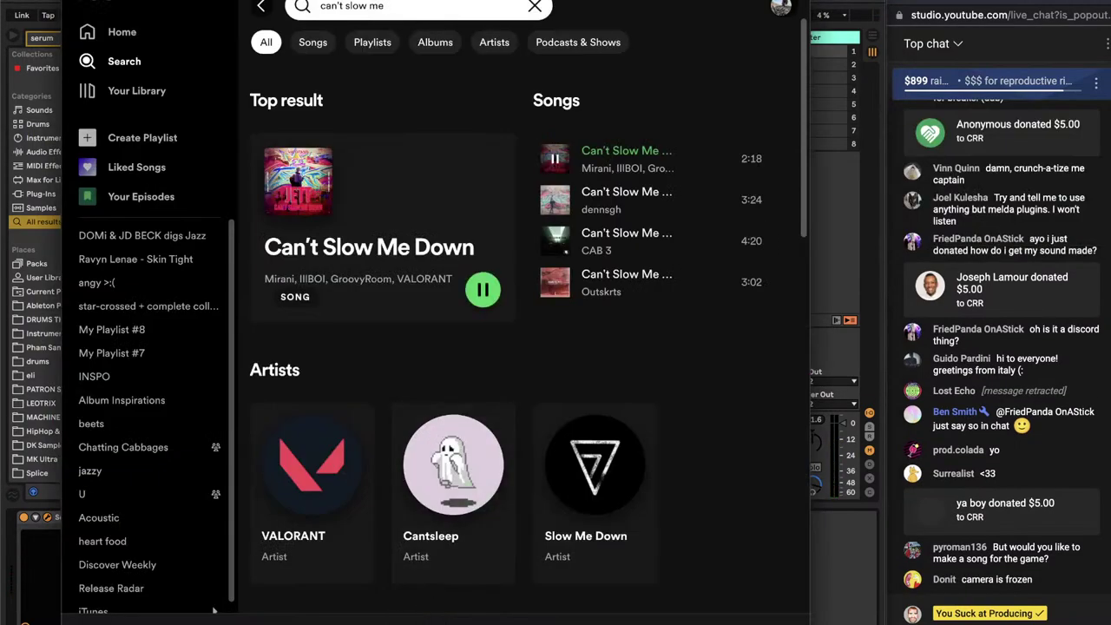
pyautogui.click(820, 562)
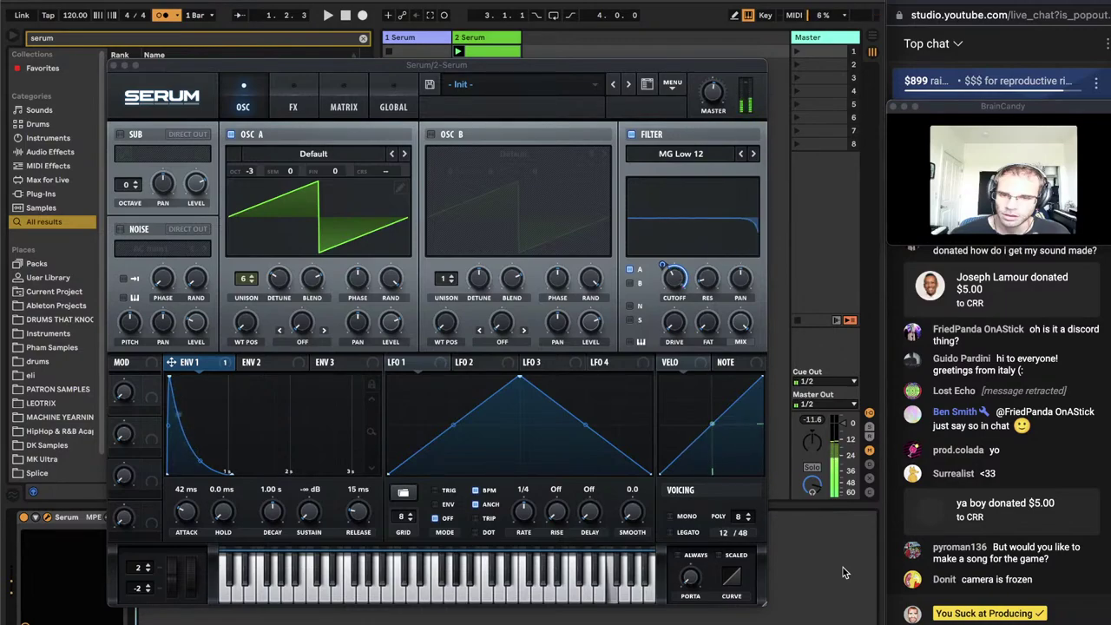
# Record a two-bar melody of F4, E4, A4 and C4 notes into the 2 Serum track's second slot and open the clip
pyautogui.click(113, 66)
pyautogui.click(460, 68)
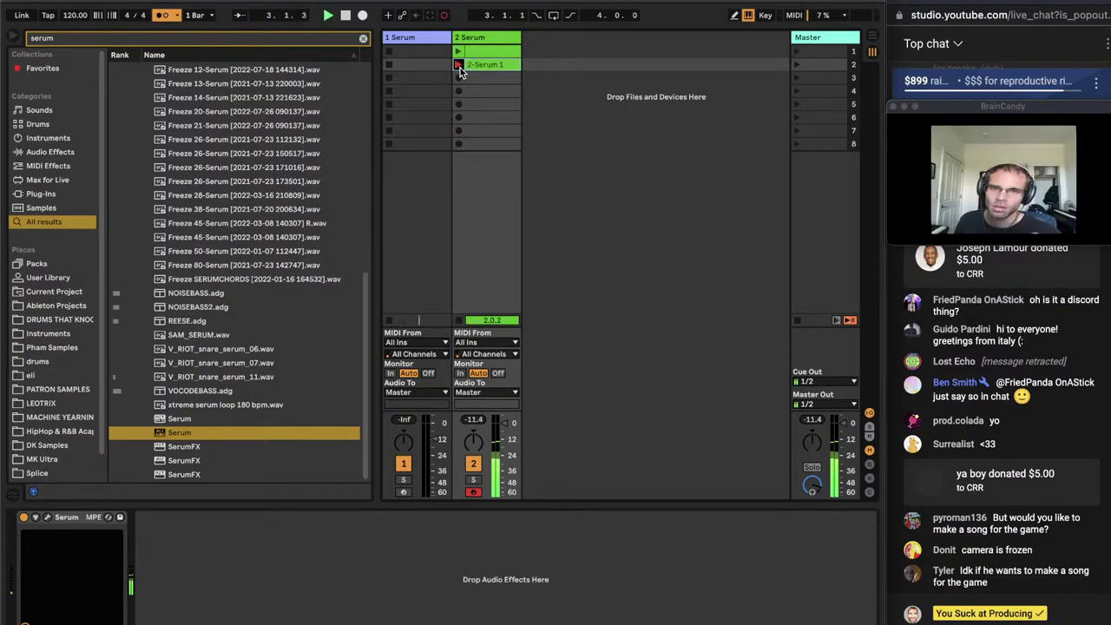
pyautogui.press('space')
pyautogui.doubleClick(481, 64)
pyautogui.press('space')
pyautogui.click(544, 498)
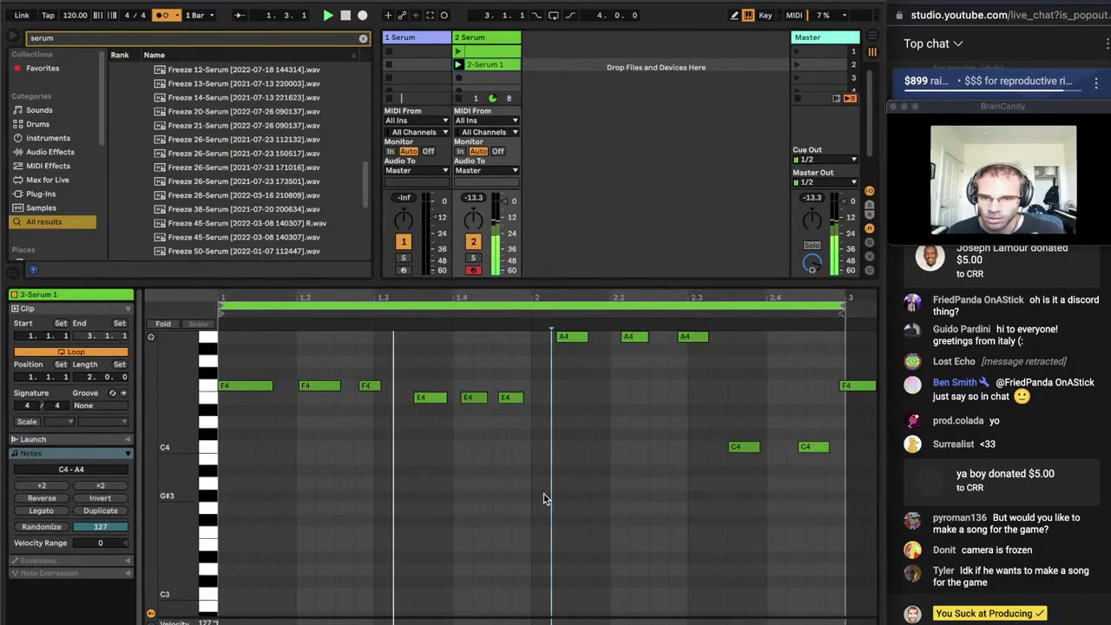
# Quantize all the notes in the recorded melody clip
pyautogui.press('super+a')
pyautogui.press('super+u')
pyautogui.click(640, 465)
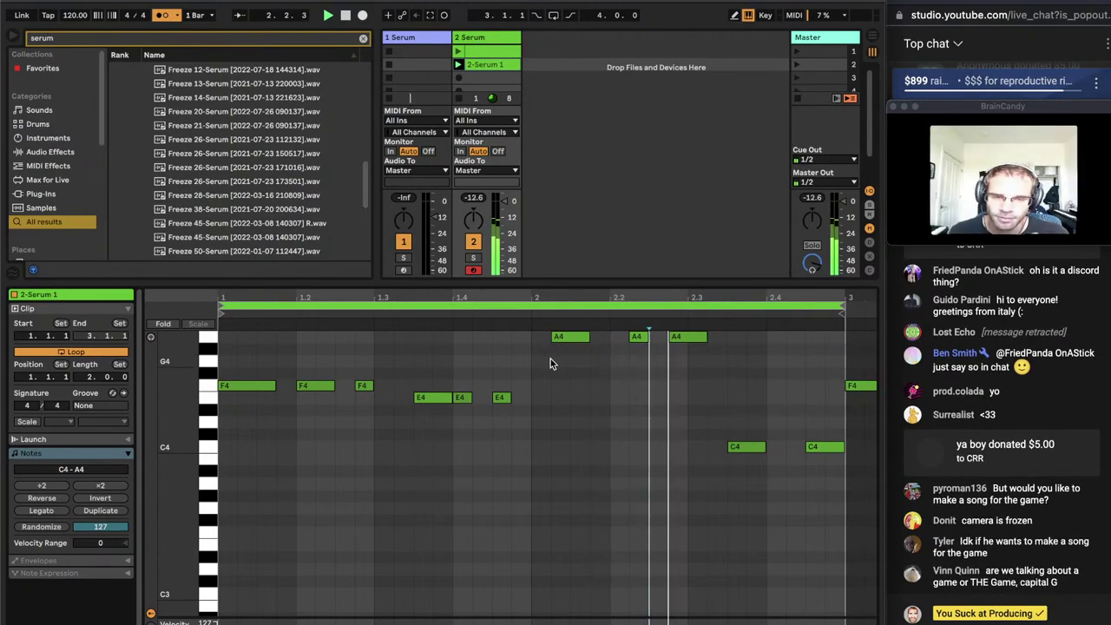
pyautogui.click(590, 410)
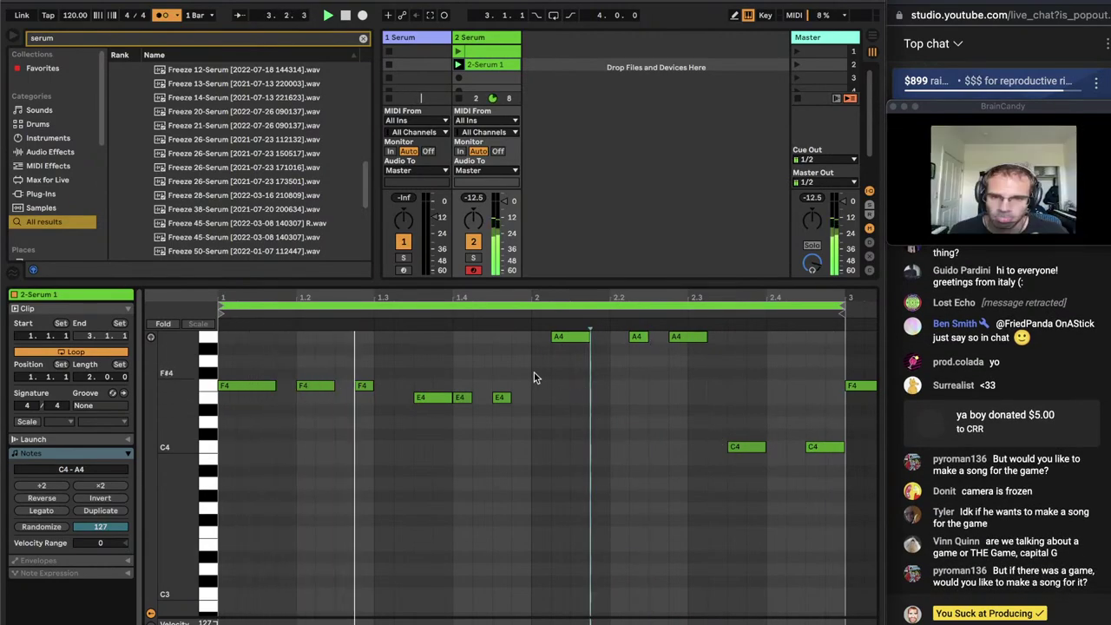
# Move the three A4 notes a sixteenth earlier so the first one starts on bar 2
pyautogui.press('space')
pyautogui.moveTo(544, 366); pyautogui.dragTo(710, 337)
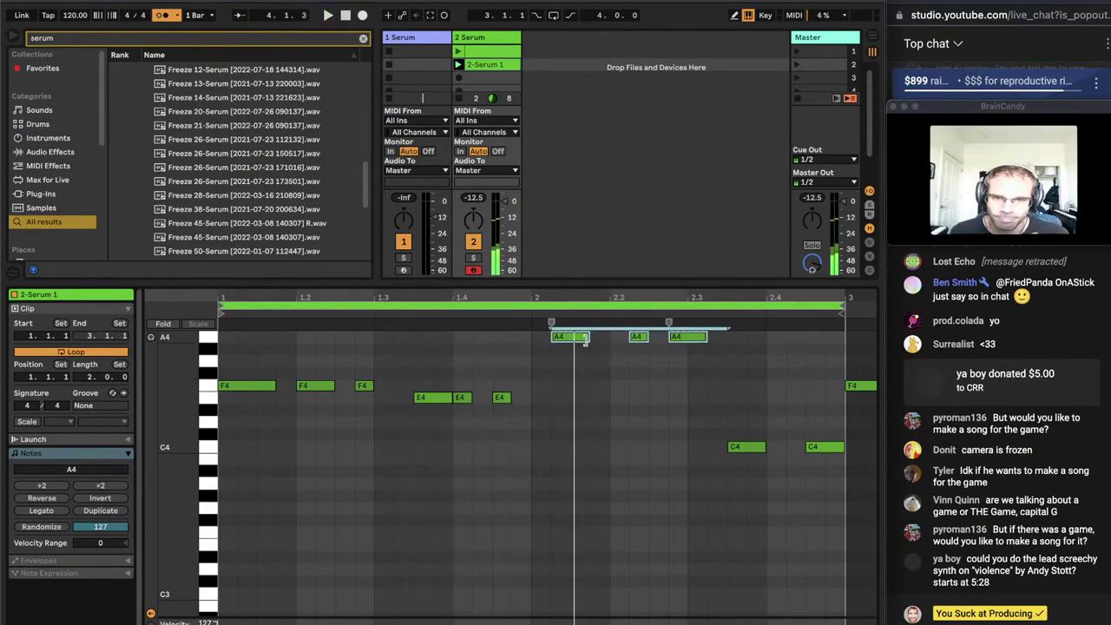
pyautogui.moveTo(585, 338); pyautogui.dragTo(564, 338)
pyautogui.click(556, 399)
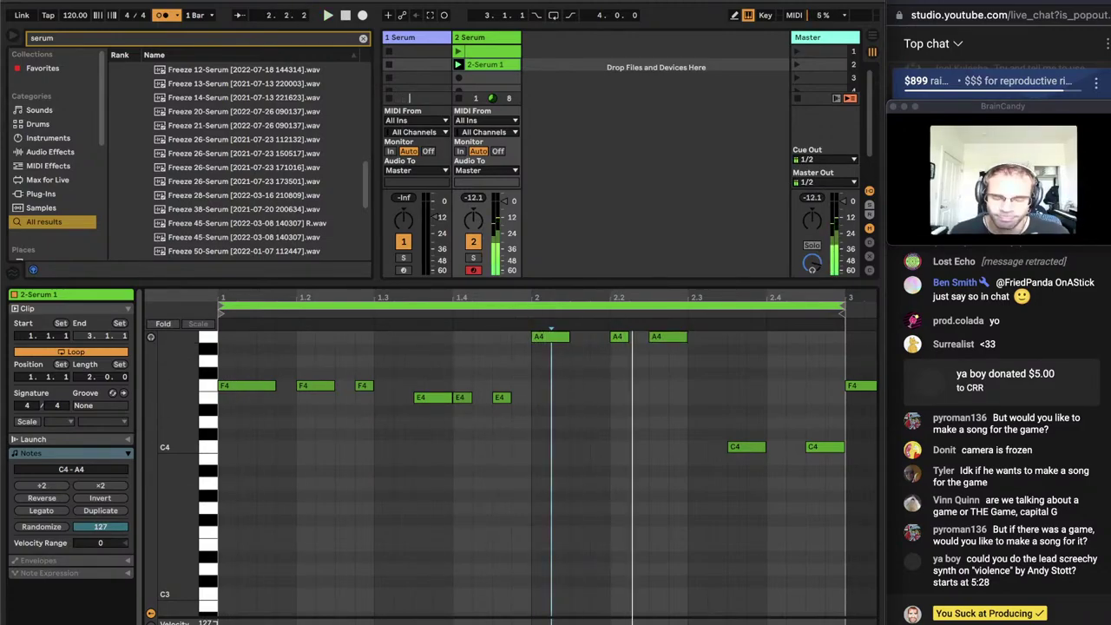
# Listen to Can't Slow Me Down in Spotify to check the melody's pitches and return to Ableton Live
pyautogui.press('super+Tab')
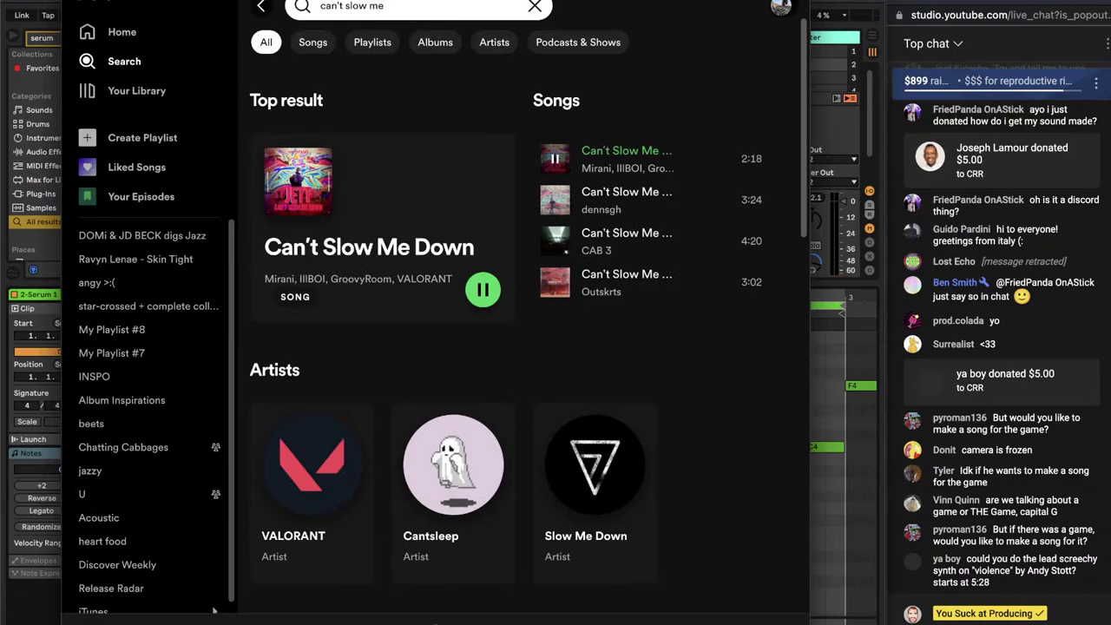
pyautogui.click(434, 615)
pyautogui.press('super+Tab')
# Transpose the three A4 notes down a semitone to G#4 and play the clip
pyautogui.scroll(2, 546, 410)
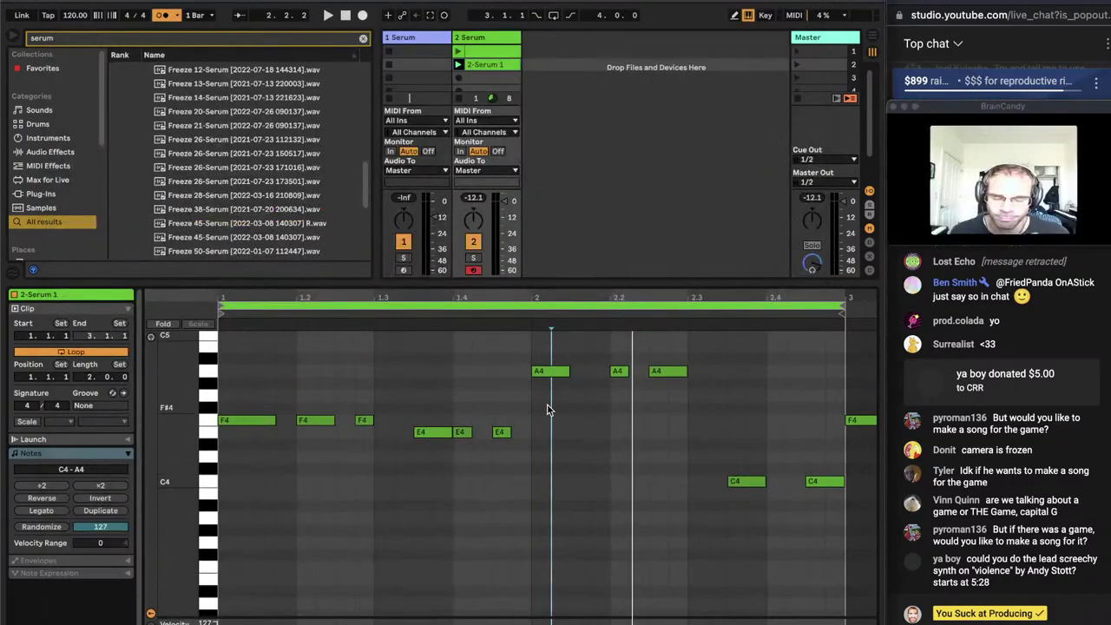
pyautogui.moveTo(510, 360); pyautogui.dragTo(751, 376)
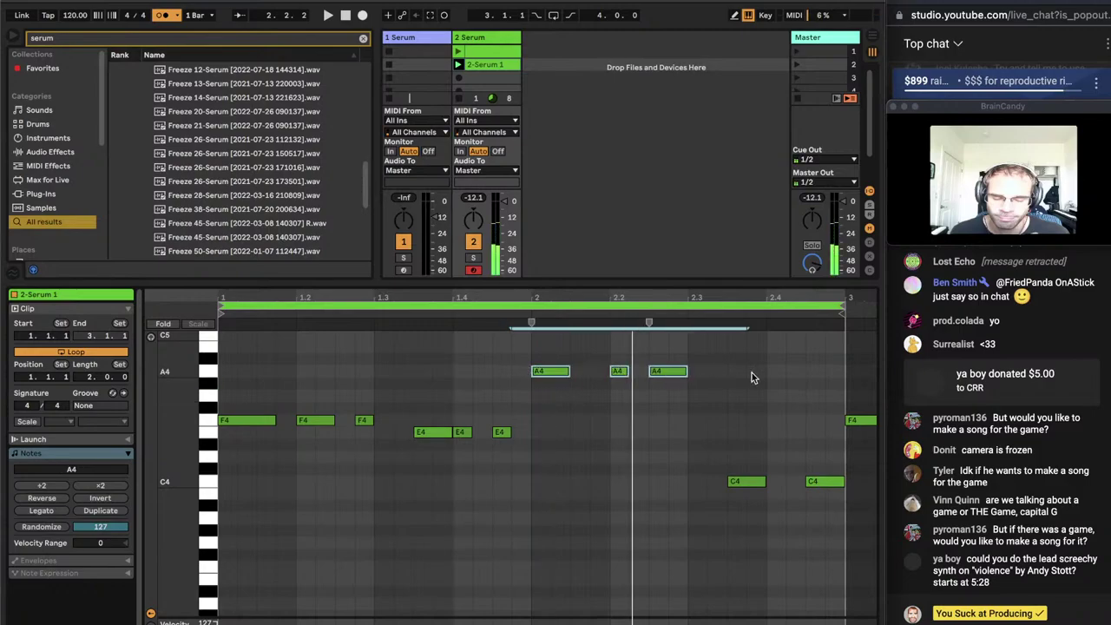
pyautogui.press('Down')
pyautogui.press('space')
pyautogui.click(719, 456)
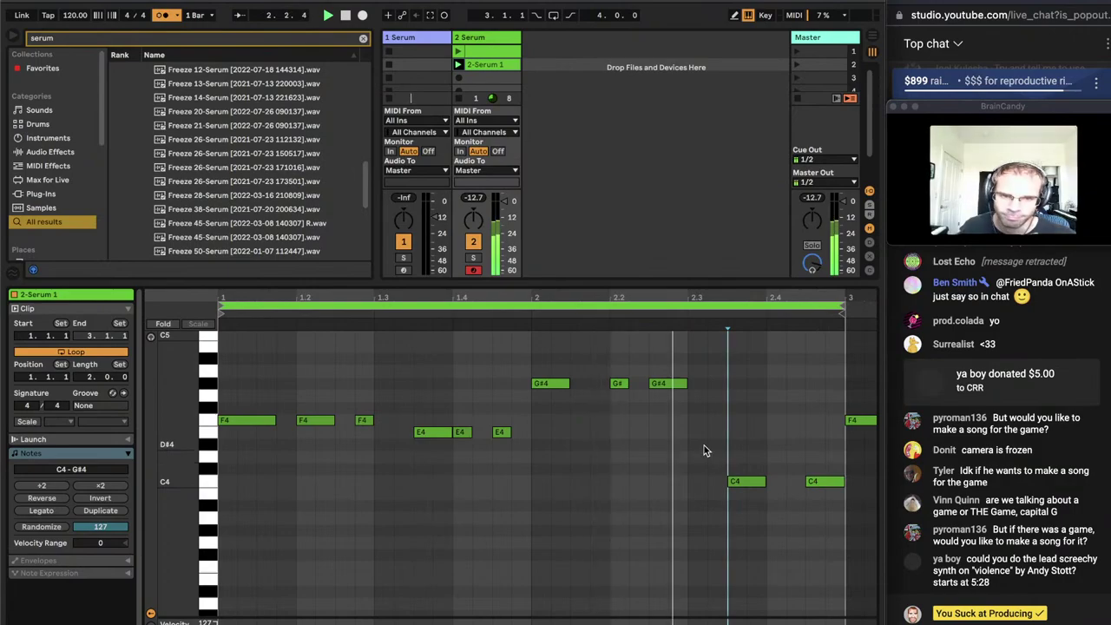
# Compare the clip's playback with Can't Slow Me Down in Spotify, returning to the 2 Serum track's devices
pyautogui.press('space')
pyautogui.hotkey('shift', 'Tab')
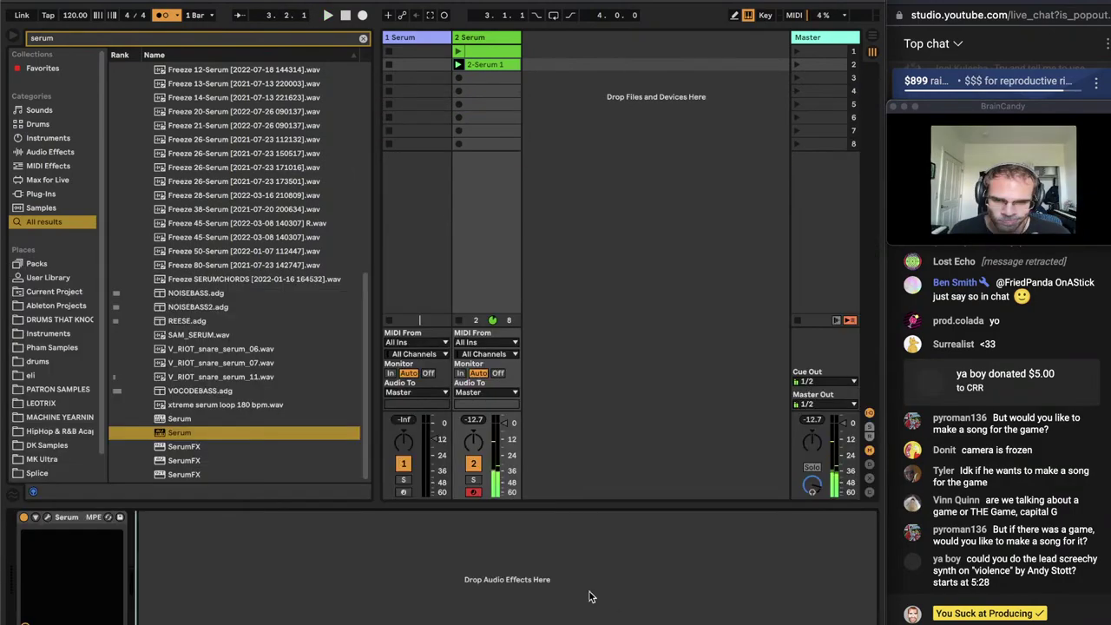
pyautogui.click(418, 622)
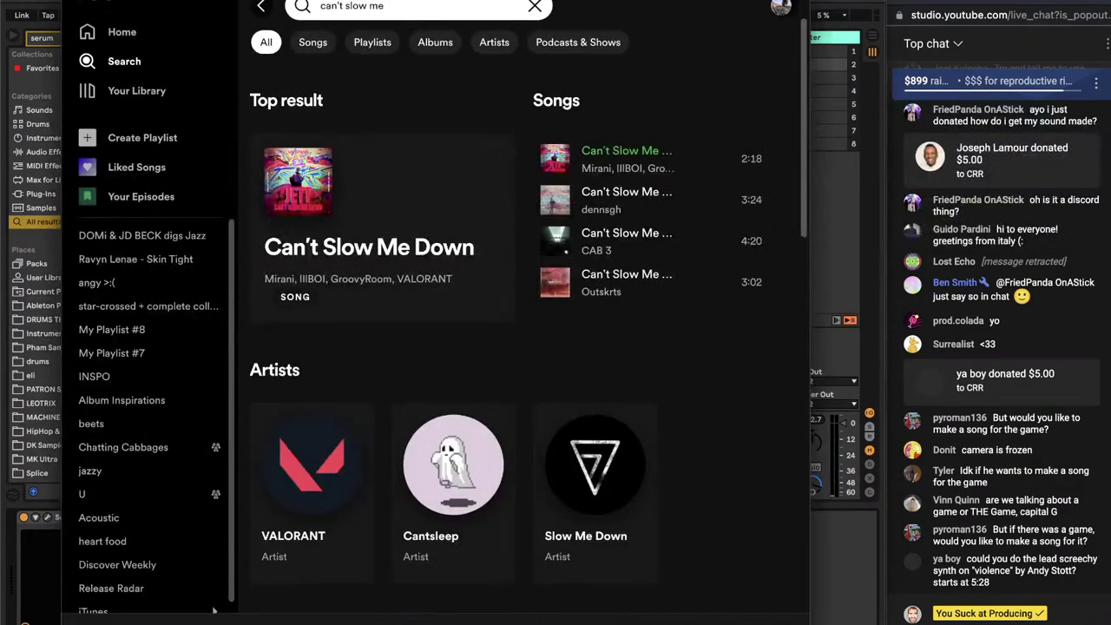
pyautogui.press('space')
pyautogui.click(825, 534)
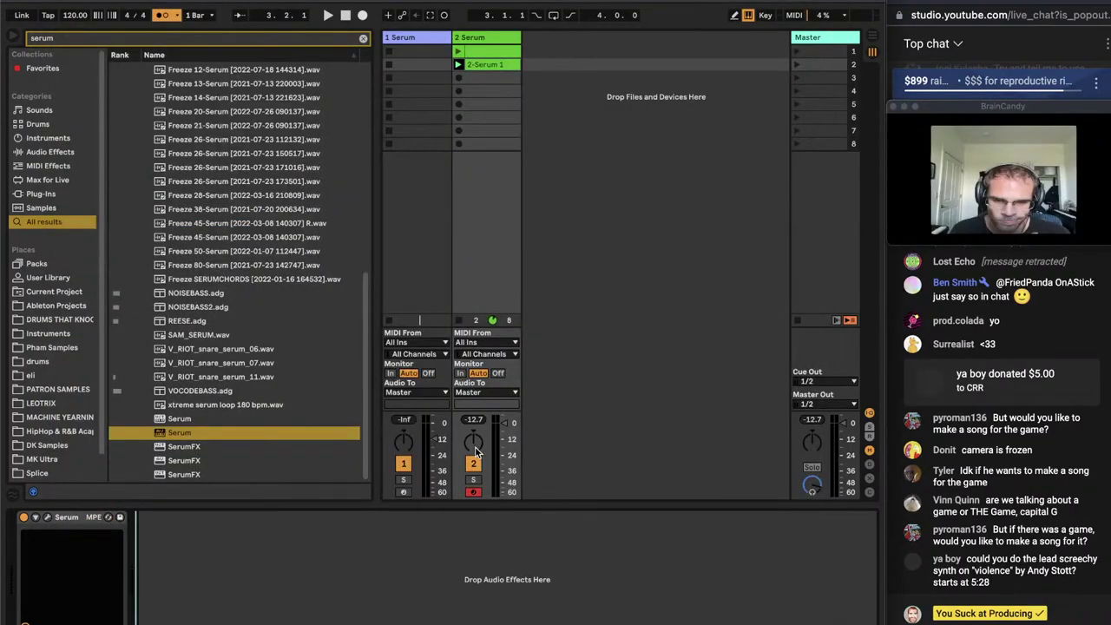
pyautogui.press('space')
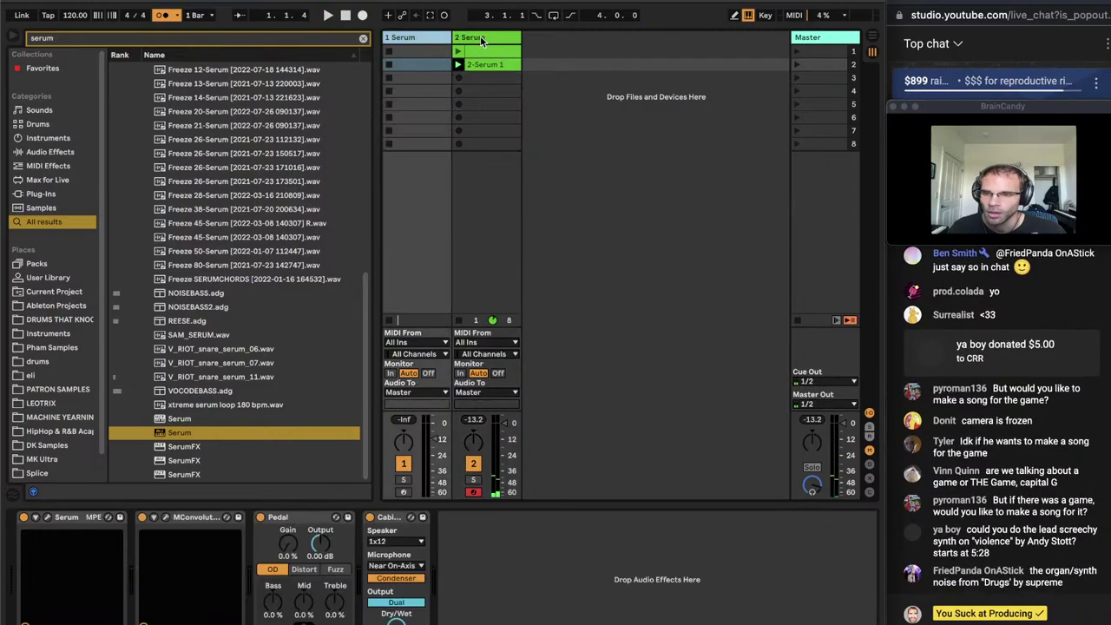
pyautogui.click(482, 40)
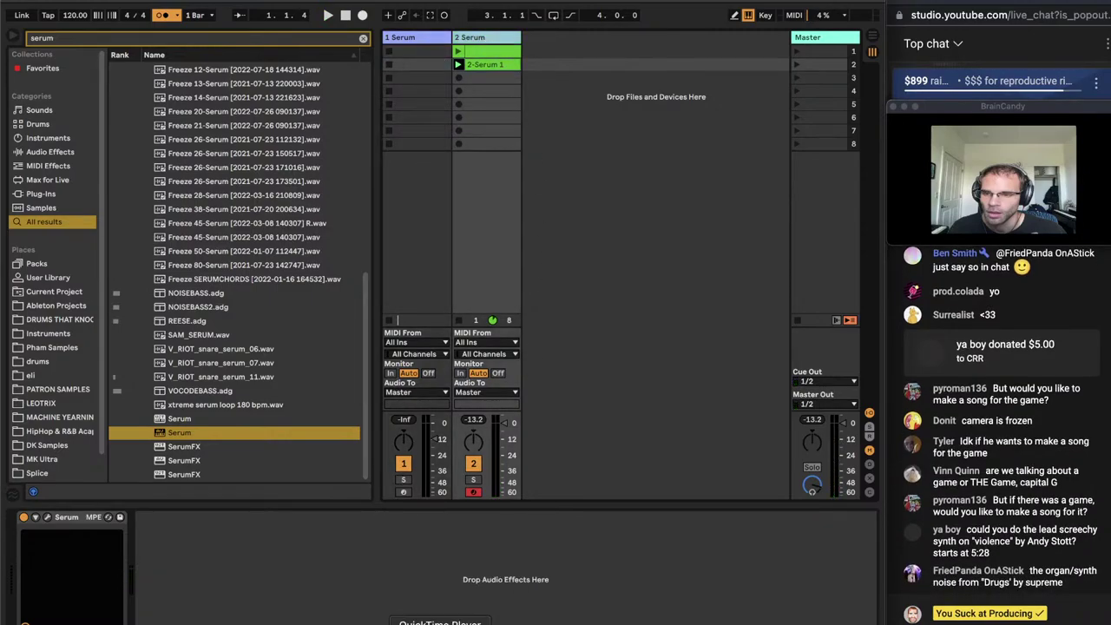
pyautogui.click(466, 623)
pyautogui.click(830, 611)
# Play and open the 2-Serum 1 clip and transpose all its notes up an octave
pyautogui.click(512, 64)
pyautogui.press('space')
pyautogui.doubleClick(512, 65)
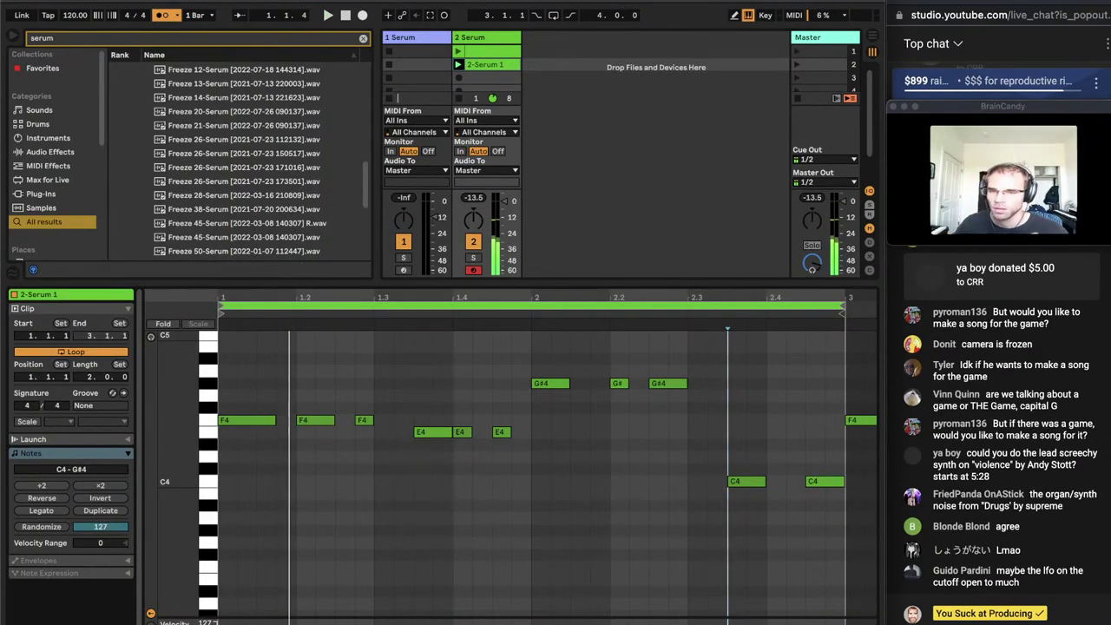
pyautogui.hotkey('ctrl', 'a')
pyautogui.hotkey('shift', 'Up')
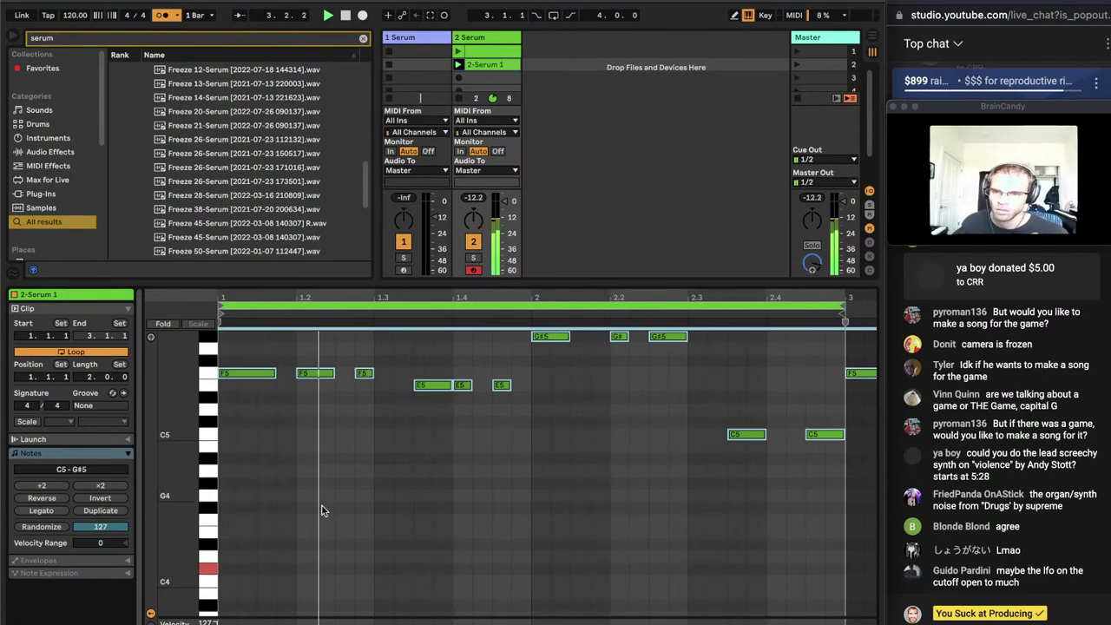
# Add C#4 copies of the three opening F5 notes beneath them, keeping the F5 notes in place
pyautogui.click(253, 560)
pyautogui.moveTo(224, 361); pyautogui.dragTo(369, 384)
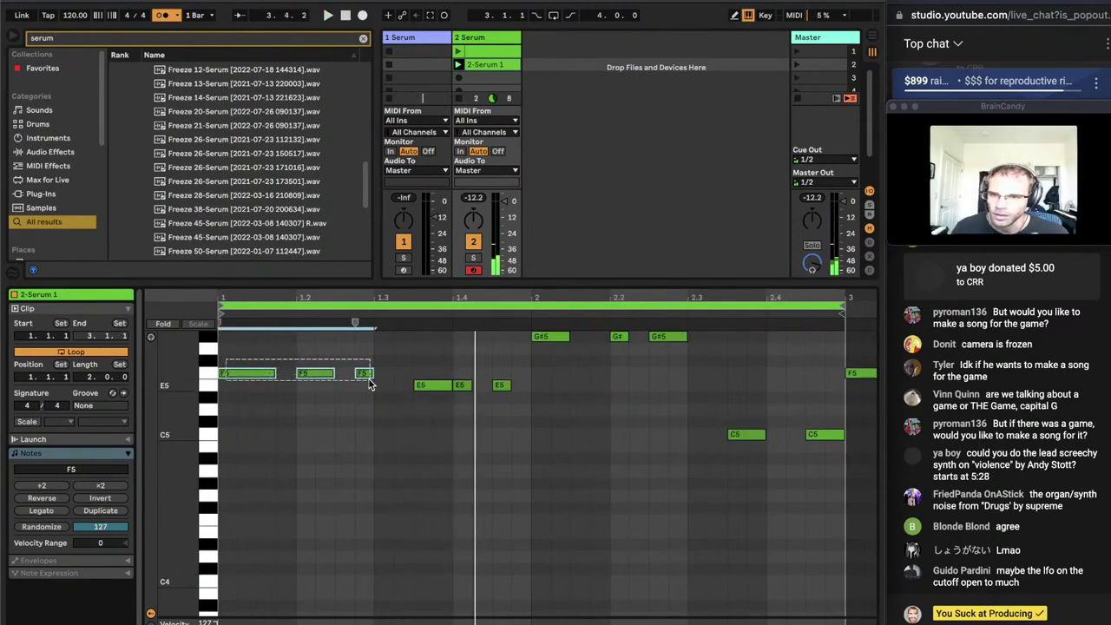
pyautogui.hotkey('shift', 'Down')
pyautogui.press('Down')
pyautogui.press('Down')
pyautogui.press('Down')
pyautogui.press('Down')
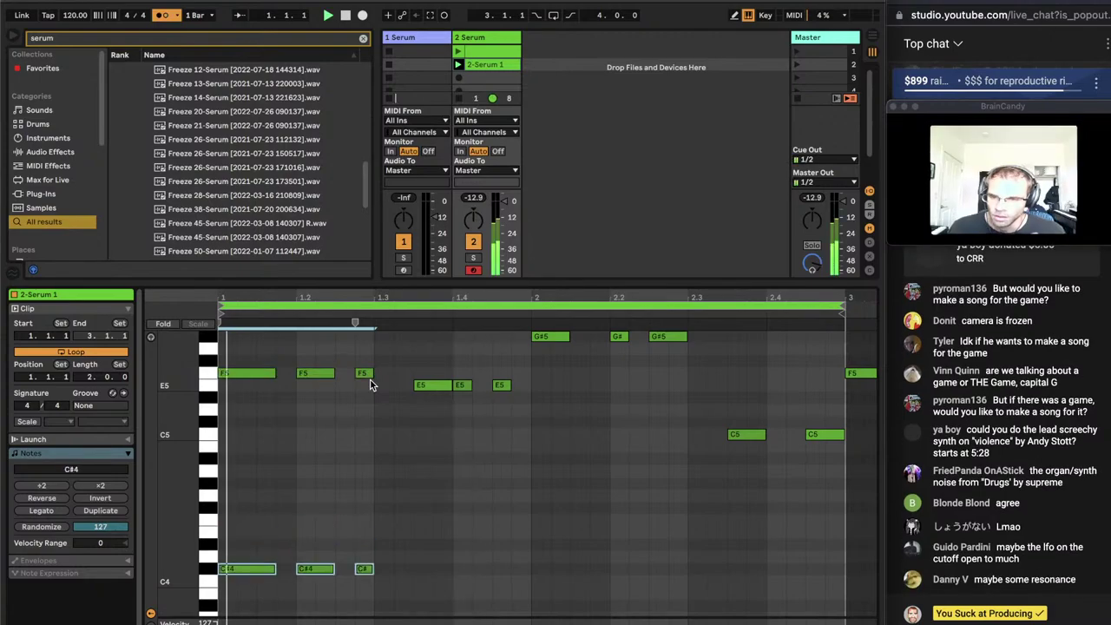
# Duplicate the three C#4 notes, lower the copies to C4 and shift them to start with the first E5 note
pyautogui.press('super+d')
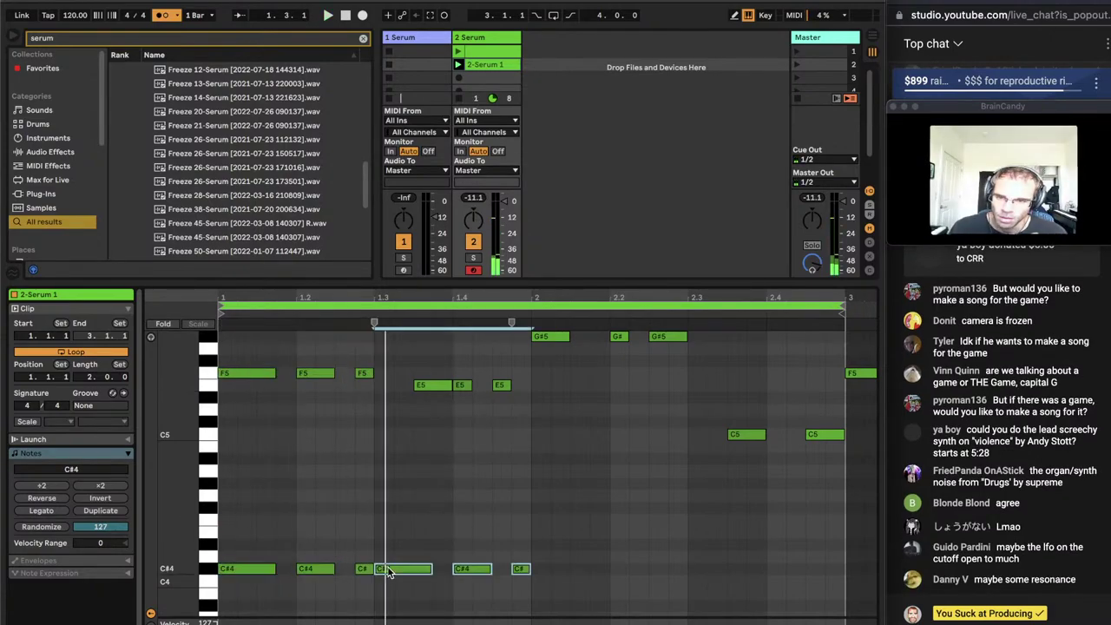
pyautogui.press('Down')
pyautogui.press('Right')
pyautogui.press('space')
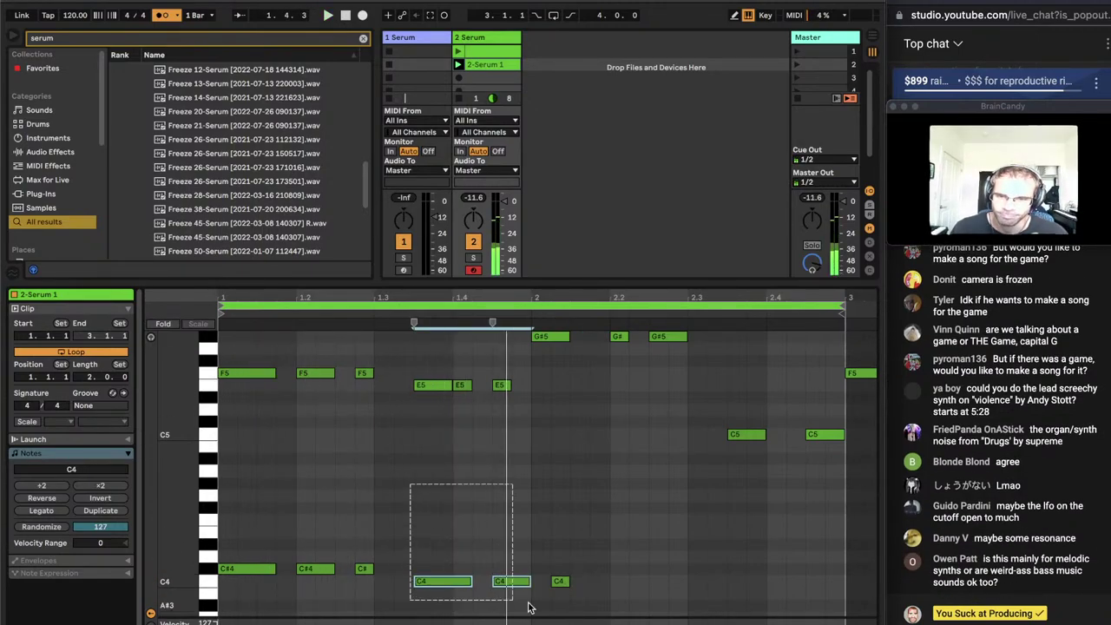
# Replace the low notes under the E5 group with C4 copies of the three E5 notes, and play the clip
pyautogui.press('Delete')
pyautogui.moveTo(410, 360); pyautogui.dragTo(512, 406)
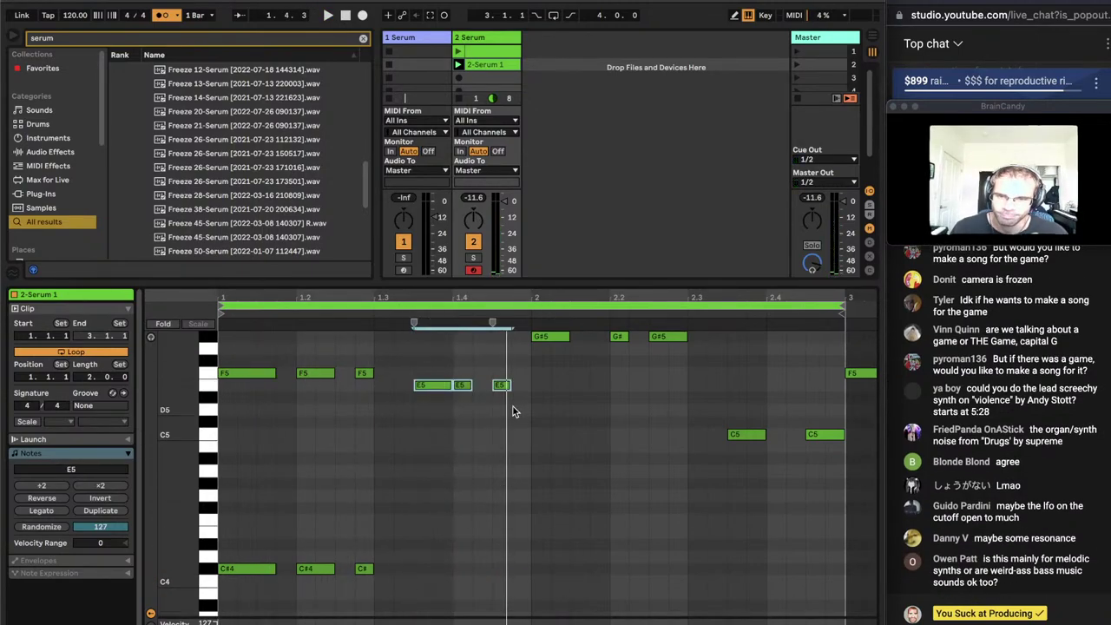
pyautogui.press('super+c')
pyautogui.press('super+v')
pyautogui.hotkey('shift', 'Down')
pyautogui.press('Down')
pyautogui.press('Down')
pyautogui.press('Down')
pyautogui.press('Down')
pyautogui.press('Down')
pyautogui.press('Up')
pyautogui.press('space')
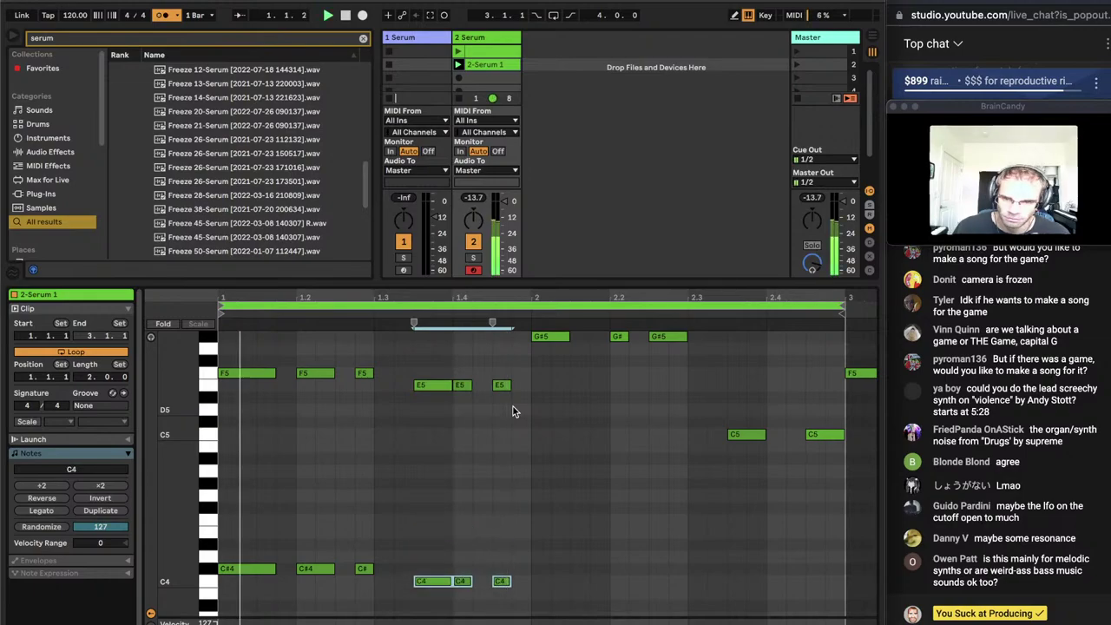
# Duplicate the three C4 notes into bar 2 and raise the copies to F4, matching the rhythm of the G#5 notes
pyautogui.click(509, 411)
pyautogui.moveTo(532, 595); pyautogui.dragTo(411, 585)
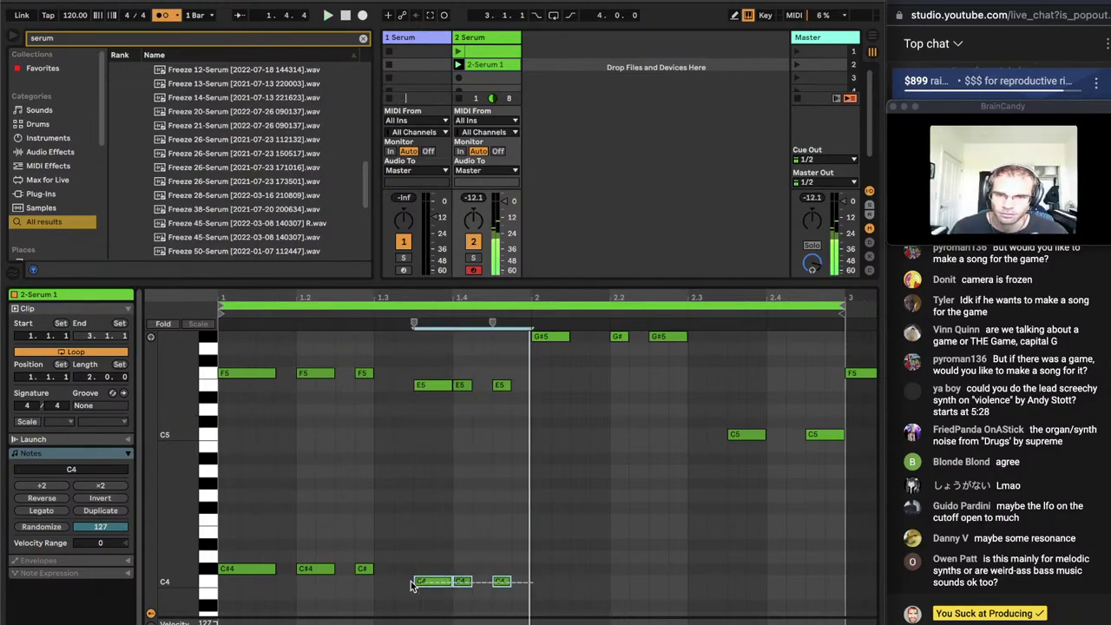
pyautogui.press('super+d')
pyautogui.press('Up')
pyautogui.press('Up')
pyautogui.press('Up')
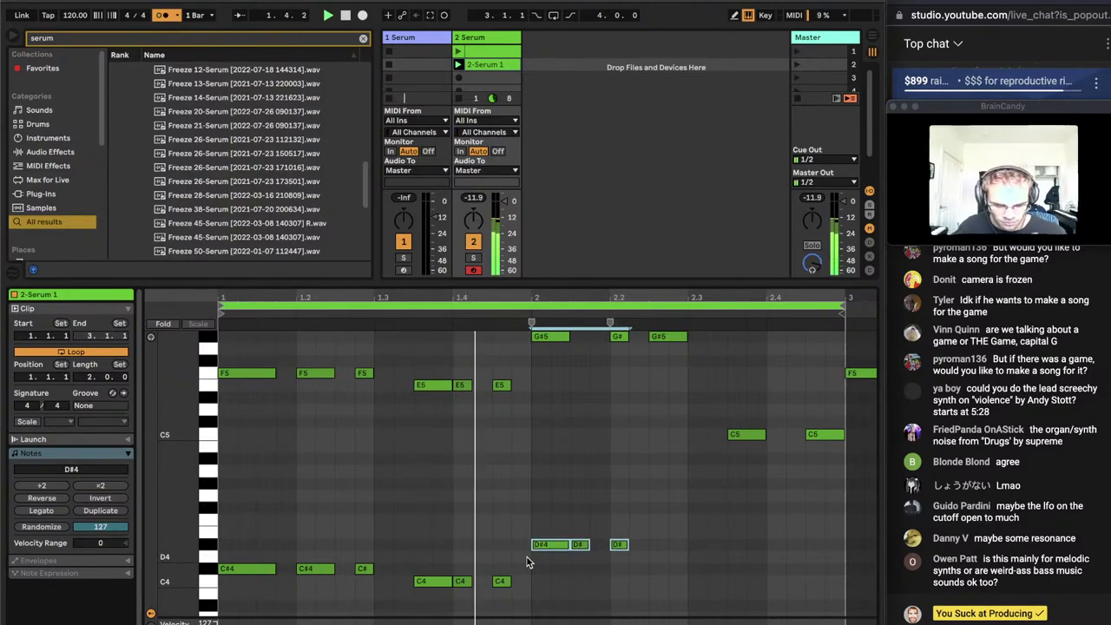
pyautogui.press('Up')
pyautogui.press('Up')
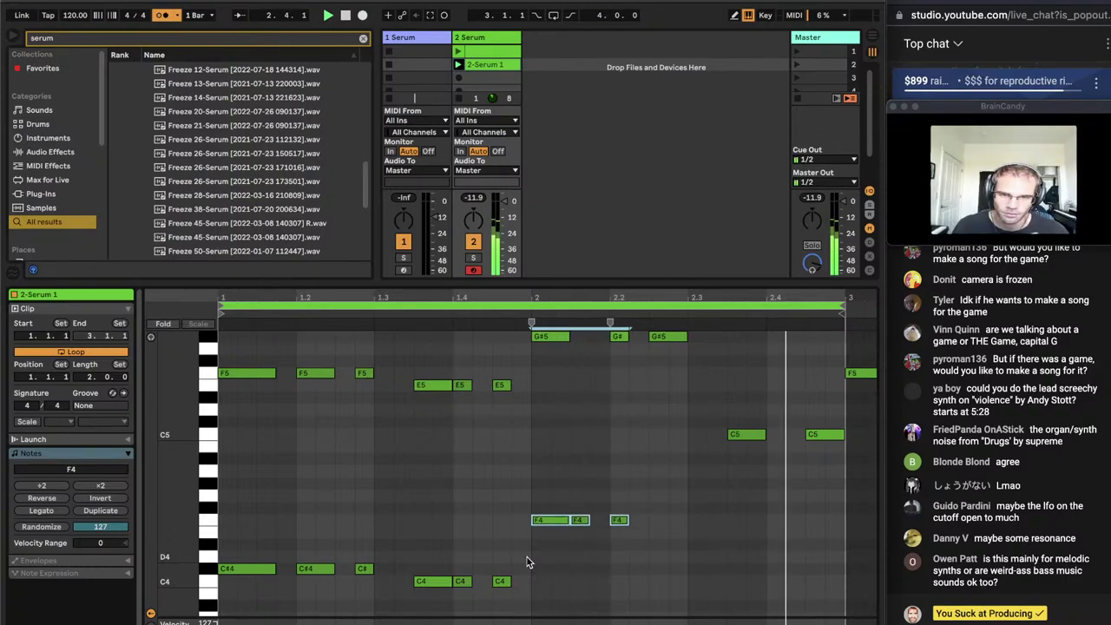
pyautogui.moveTo(580, 519); pyautogui.dragTo(659, 519)
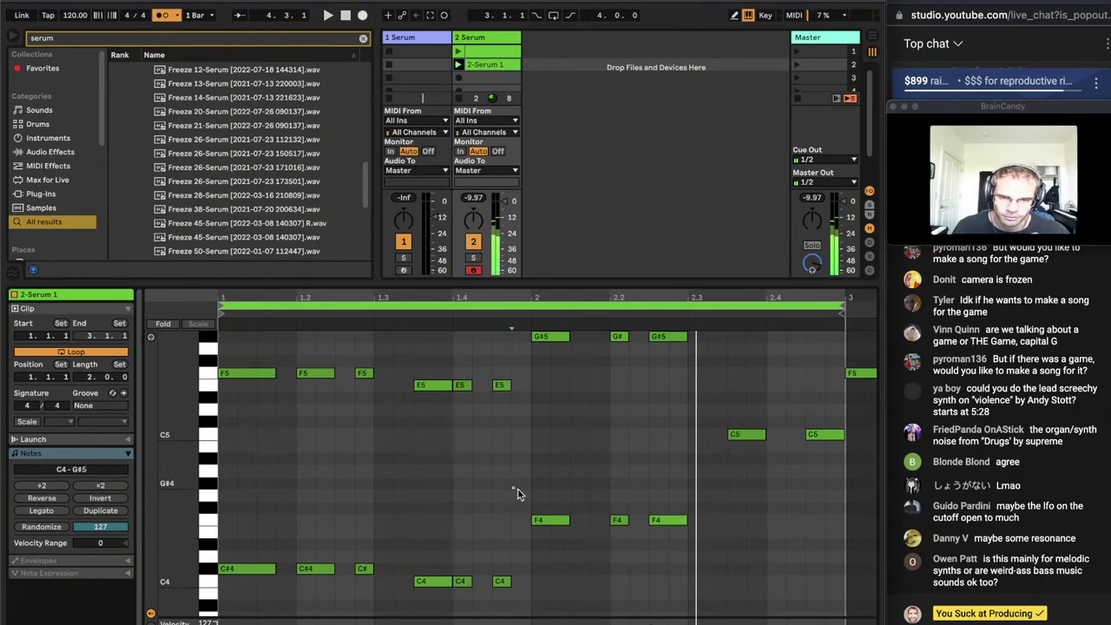
# Paste copies of the low notes beneath the C5 notes, lower them to G#3 and keep only the two aligned with the C5 starts
pyautogui.moveTo(517, 488); pyautogui.dragTo(695, 541)
pyautogui.press('super+v')
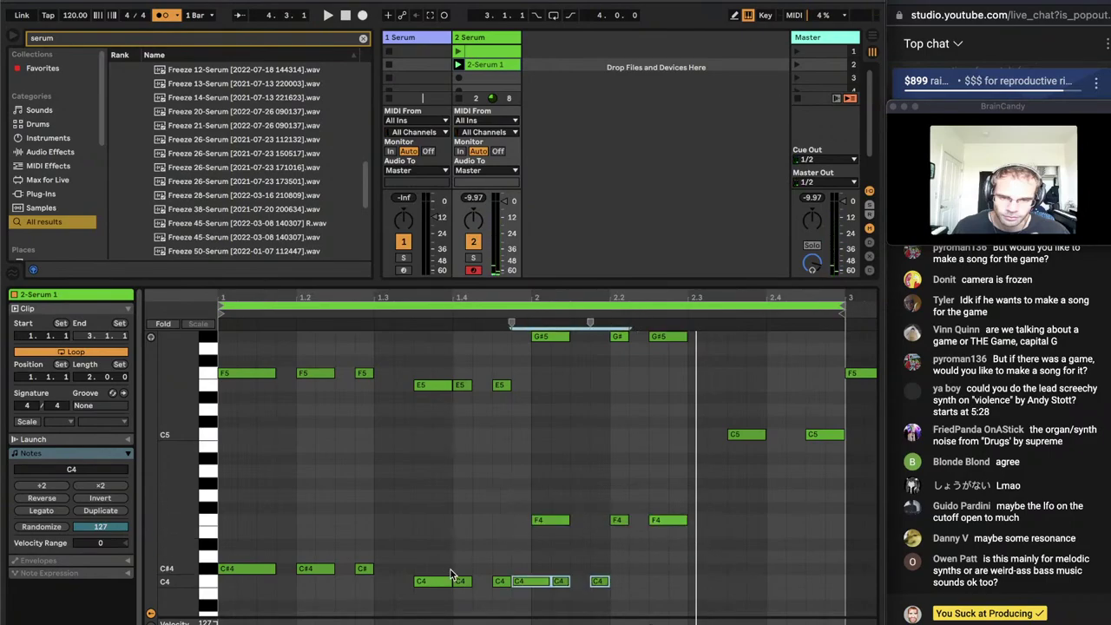
pyautogui.moveTo(538, 579); pyautogui.dragTo(768, 610)
pyautogui.scroll(-1, 731, 548)
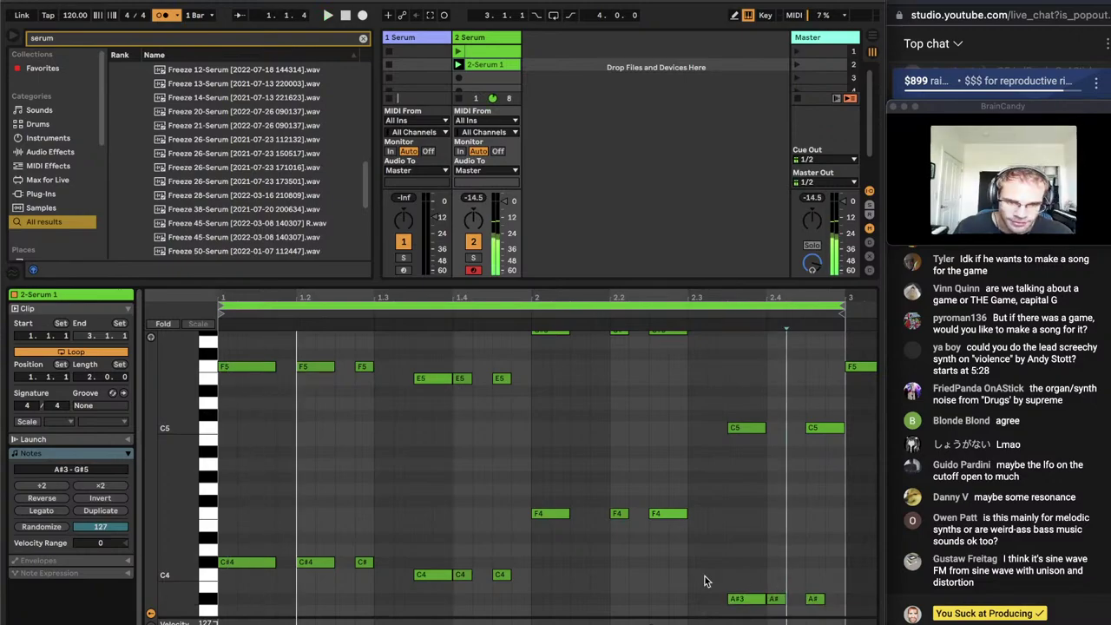
pyautogui.scroll(-3, 763, 581)
pyautogui.moveTo(751, 523); pyautogui.dragTo(748, 547)
pyautogui.click(768, 513)
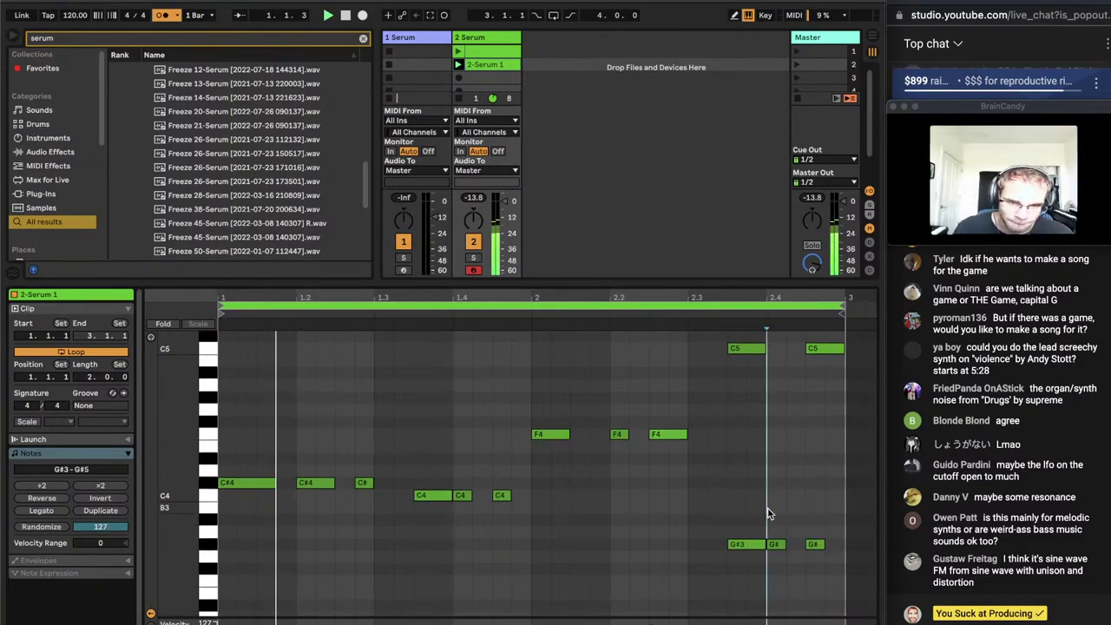
pyautogui.scroll(3, 769, 538)
pyautogui.scroll(-3, 766, 538)
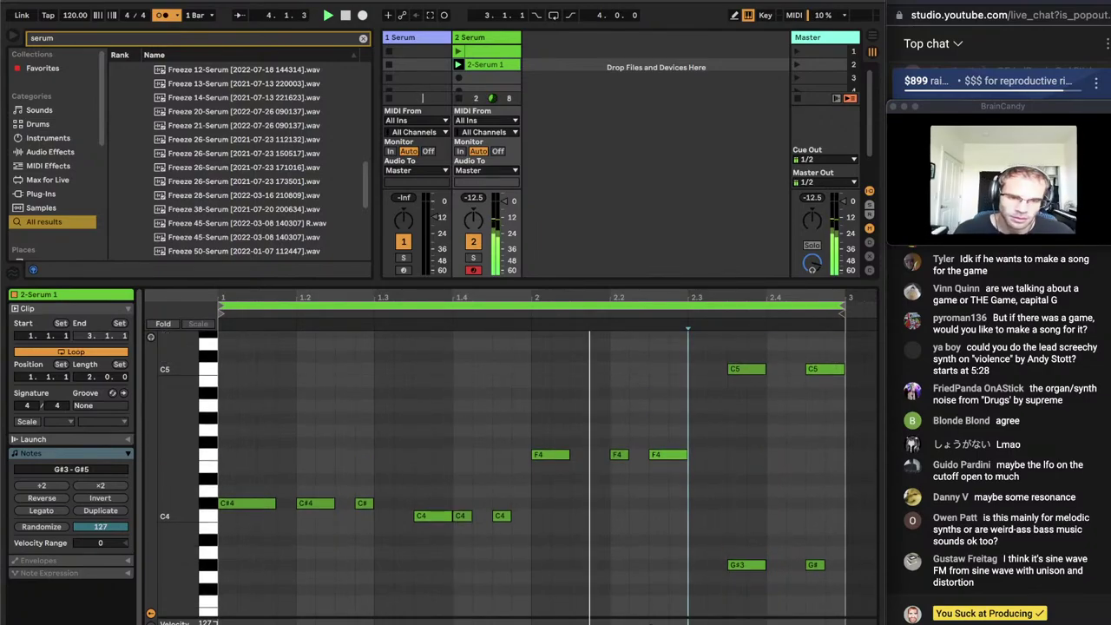
pyautogui.hotkey('shift', 'Tab')
pyautogui.hotkey('shift', 'Tab')
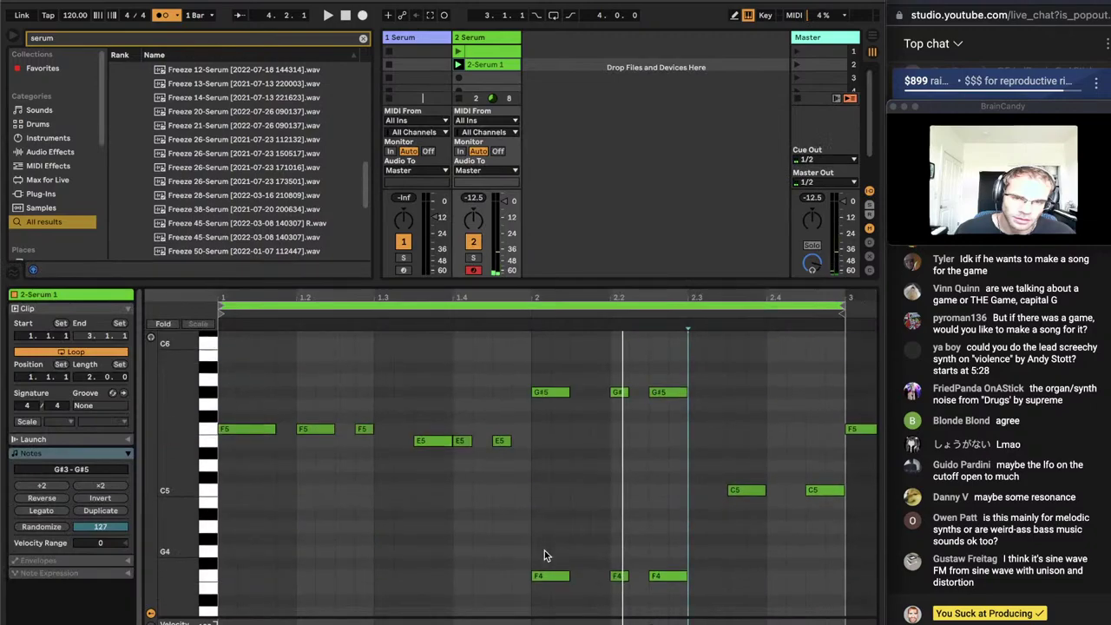
pyautogui.scroll(-1, 544, 550)
pyautogui.scroll(-2, 545, 546)
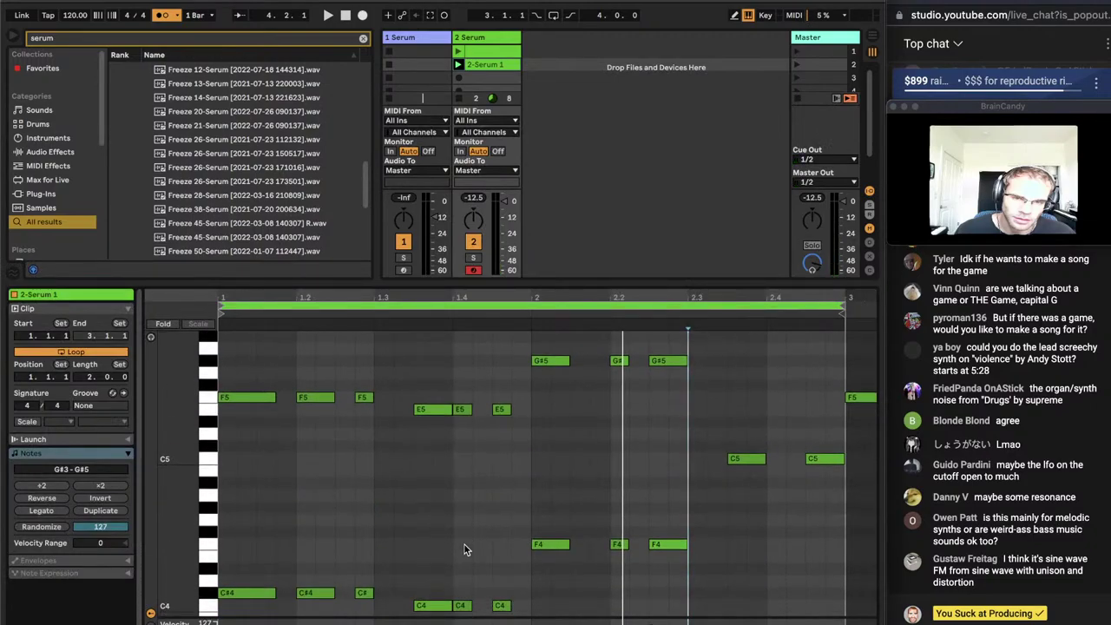
pyautogui.moveTo(154, 489)
pyautogui.mouseDown()
pyautogui.moveTo(165, 489)
pyautogui.moveTo(149, 489)
pyautogui.mouseUp()
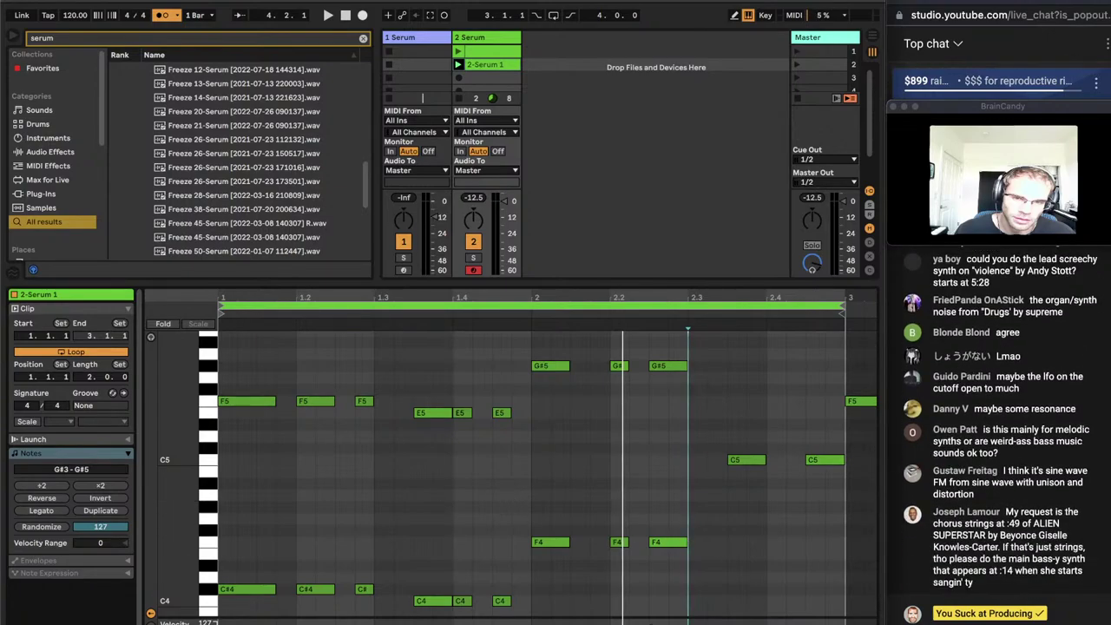
# Open the 2 Serum track's synth and load the Basic Shapes wavetable into oscillator A
pyautogui.hotkey('shift', 'Tab')
pyautogui.click(47, 517)
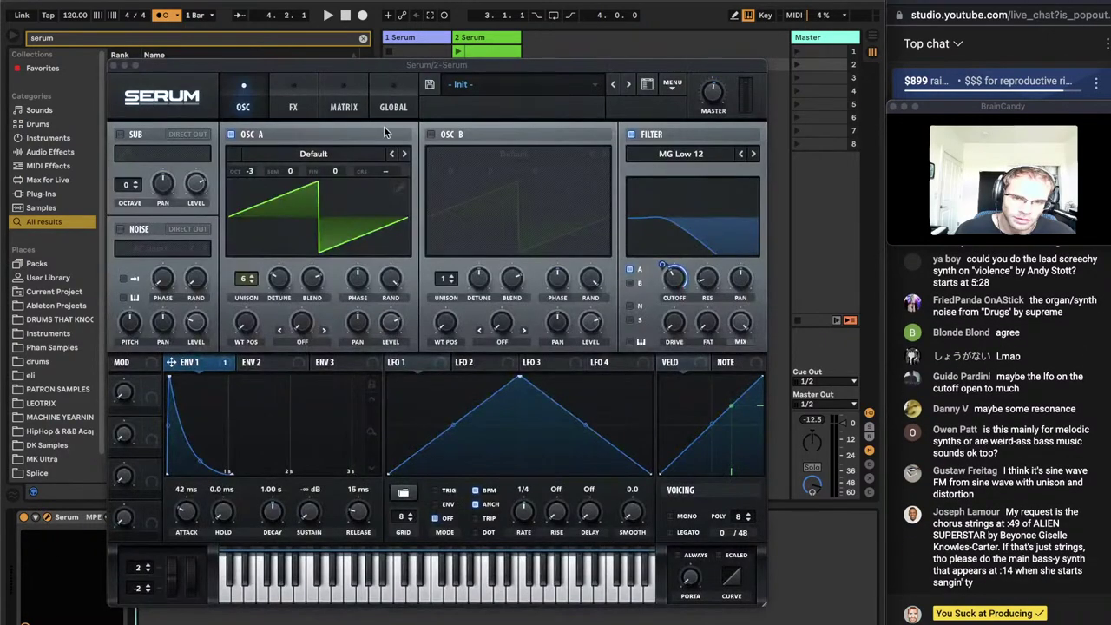
pyautogui.click(304, 151)
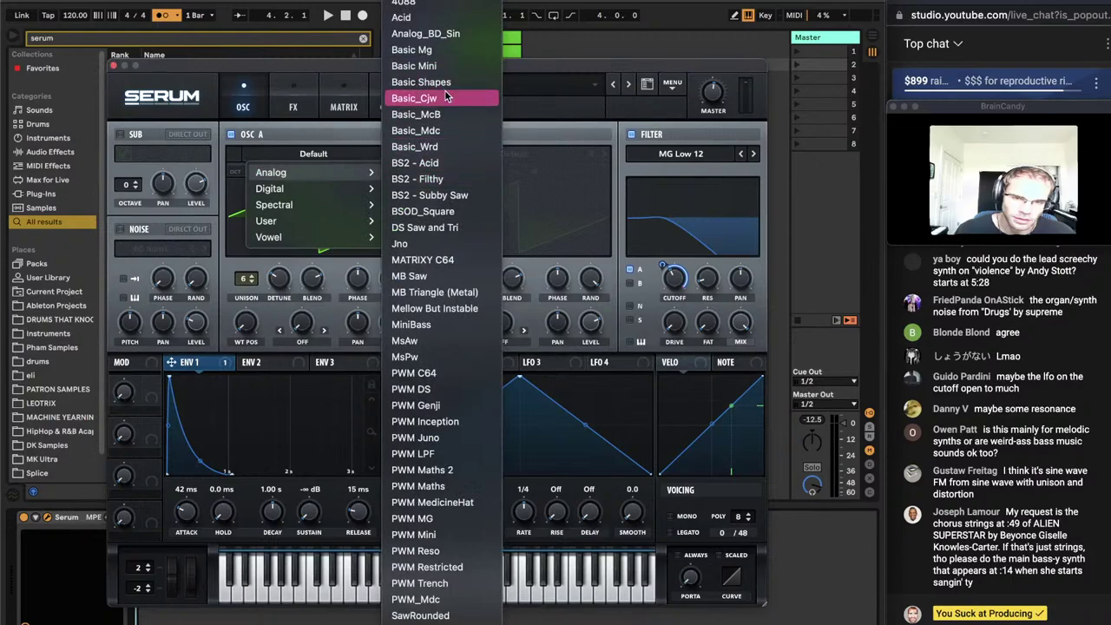
pyautogui.click(560, 301)
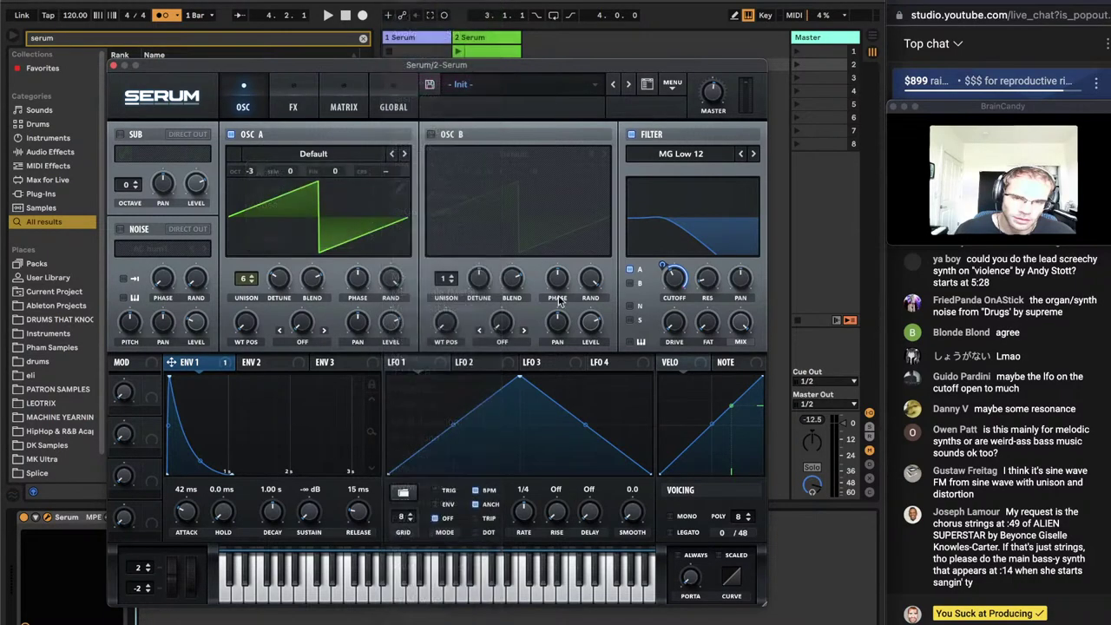
# Enable oscillator B with the Analog_BD_Sin wavetable and set oscillator A's warp mode to FM (from B), modulated by LFO 1
pyautogui.click(430, 134)
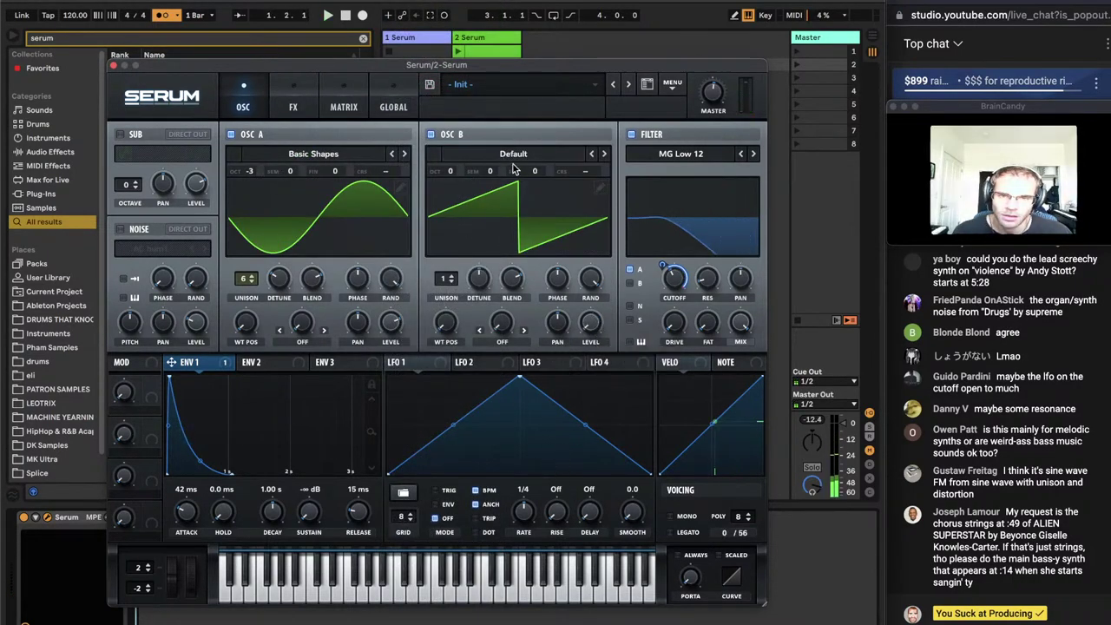
pyautogui.click(605, 154)
pyautogui.click(604, 155)
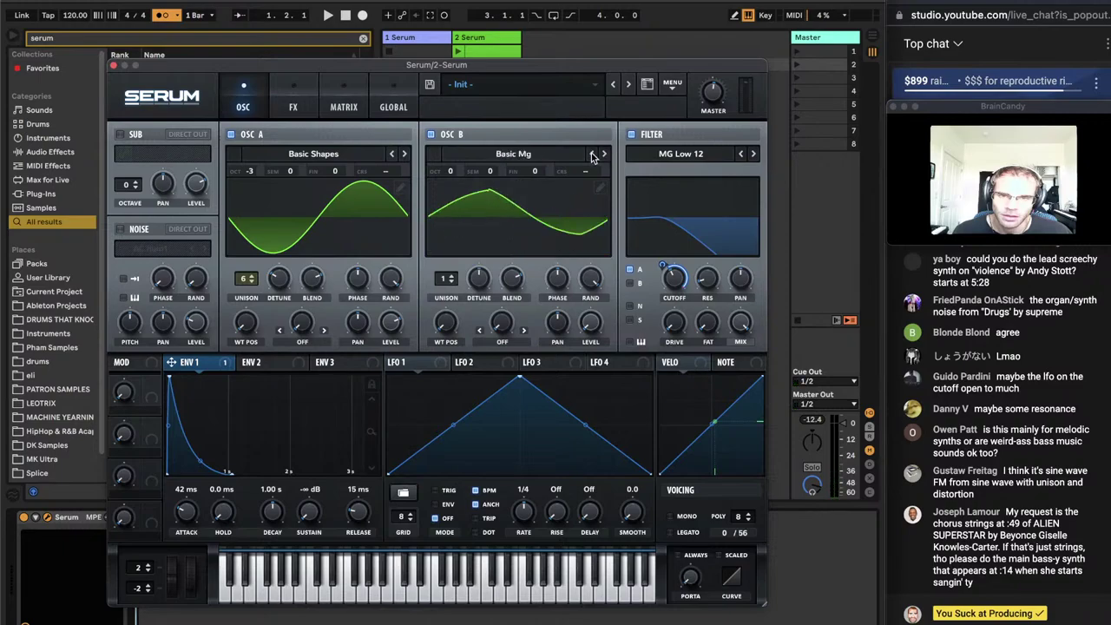
pyautogui.click(592, 154)
pyautogui.click(304, 338)
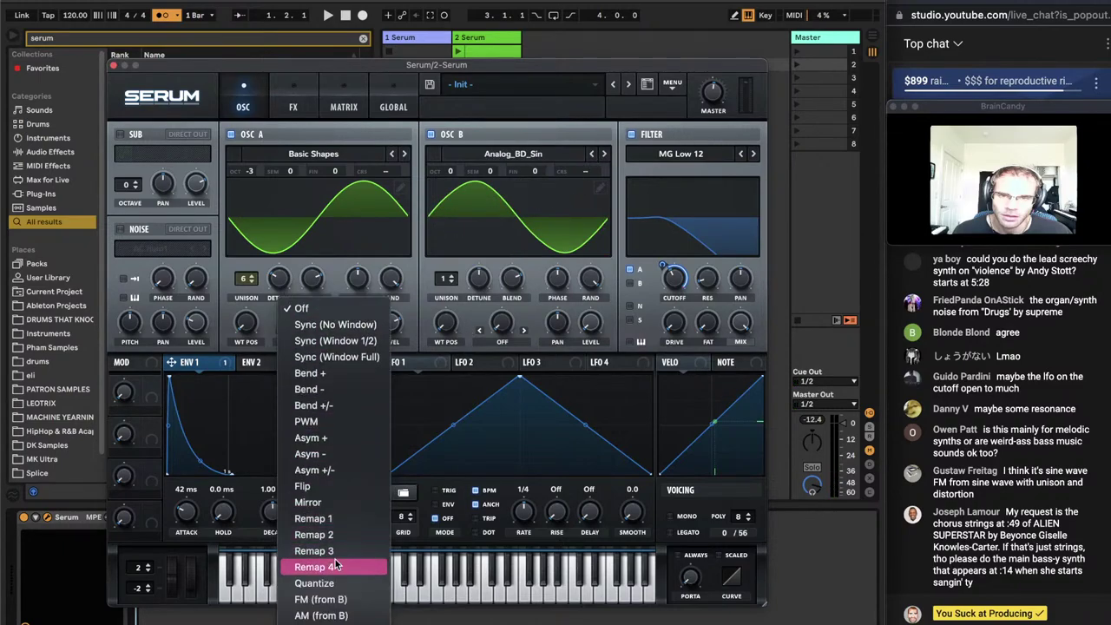
pyautogui.click(335, 597)
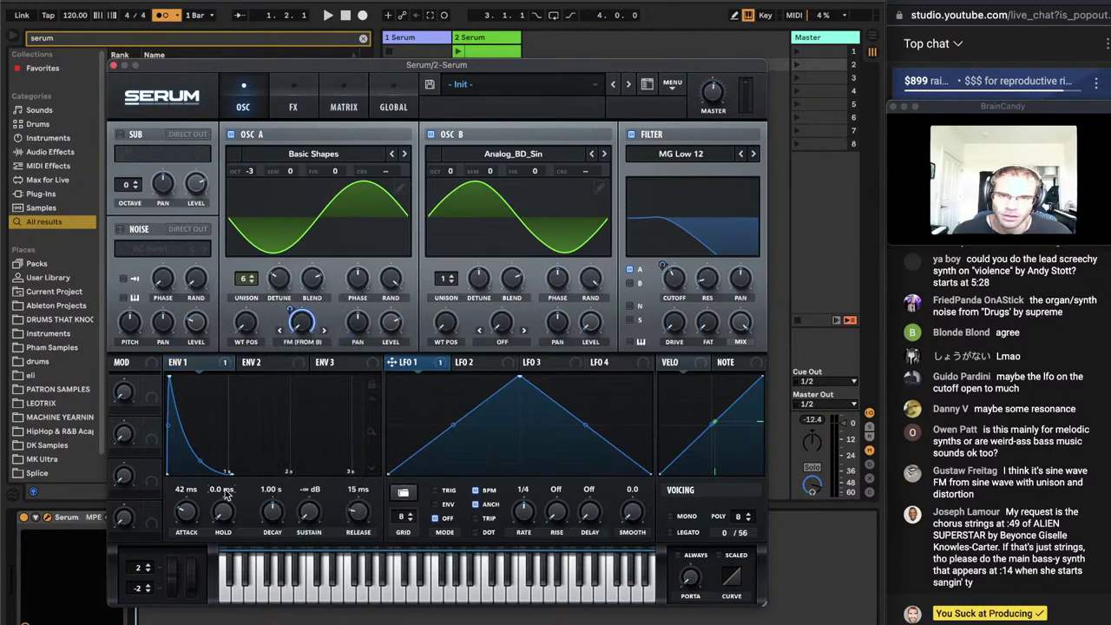
# Set envelope 1's attack to 207 ms and decay to 216 ms, and raise oscillator B's octave to +1 while auditioning
pyautogui.moveTo(187, 510); pyautogui.dragTo(187, 498)
pyautogui.moveTo(274, 512); pyautogui.dragTo(277, 545)
pyautogui.press('space')
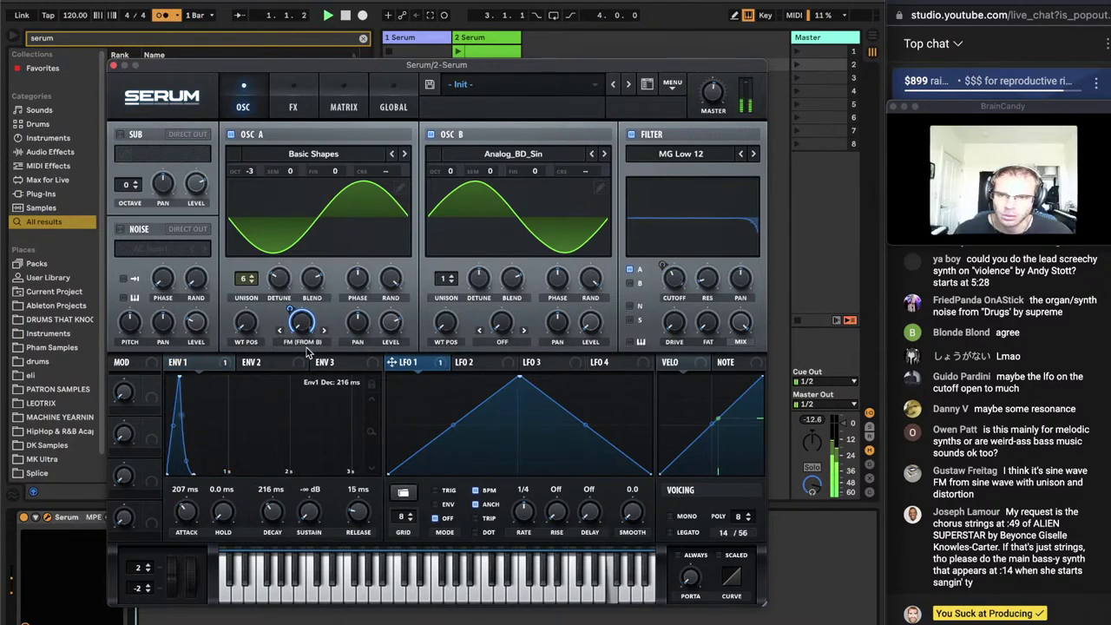
pyautogui.press('space')
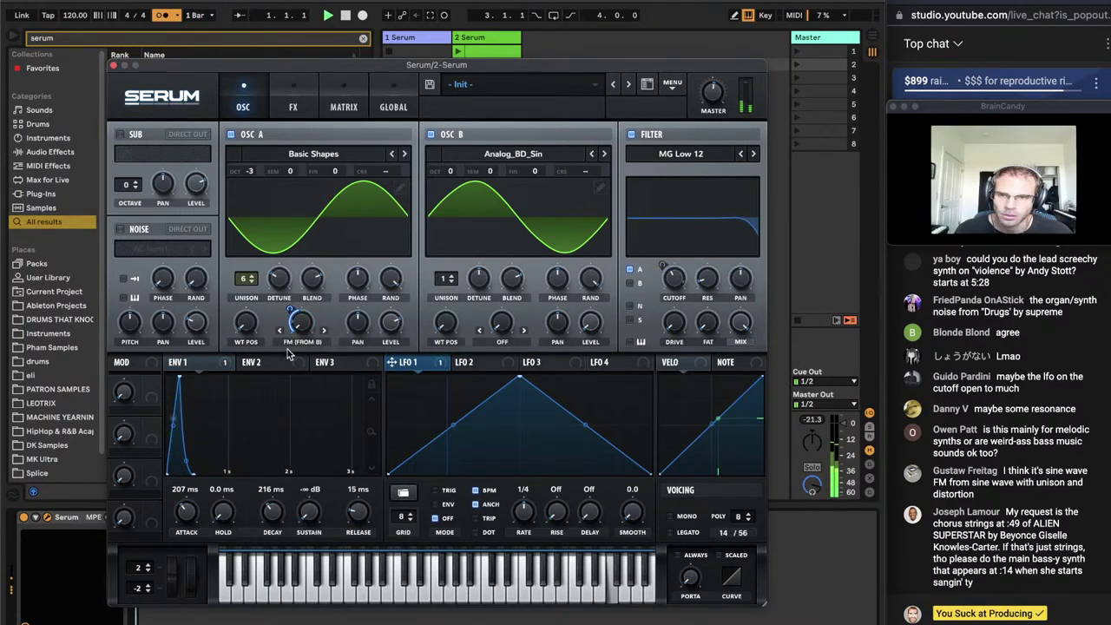
pyautogui.moveTo(450, 171)
pyautogui.mouseDown()
pyautogui.moveTo(450, 135)
pyautogui.moveTo(450, 183)
pyautogui.mouseUp()
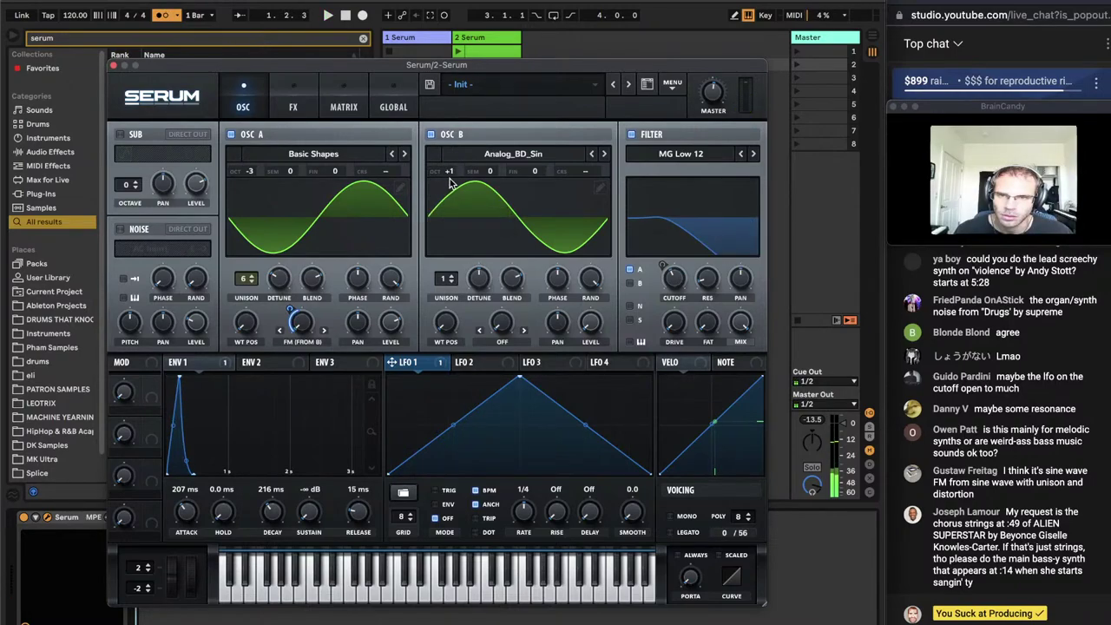
# Return to the 2-Serum 1 clip and deactivate the F5, E5 and G#5 melody notes
pyautogui.click(113, 67)
pyautogui.click(490, 65)
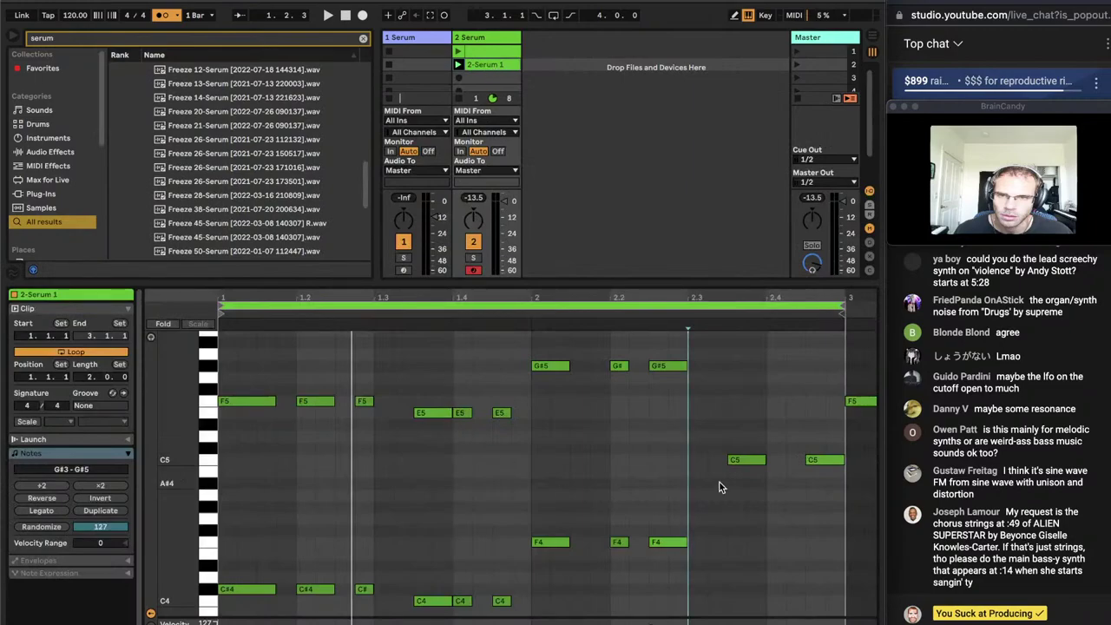
pyautogui.moveTo(682, 439); pyautogui.dragTo(218, 356)
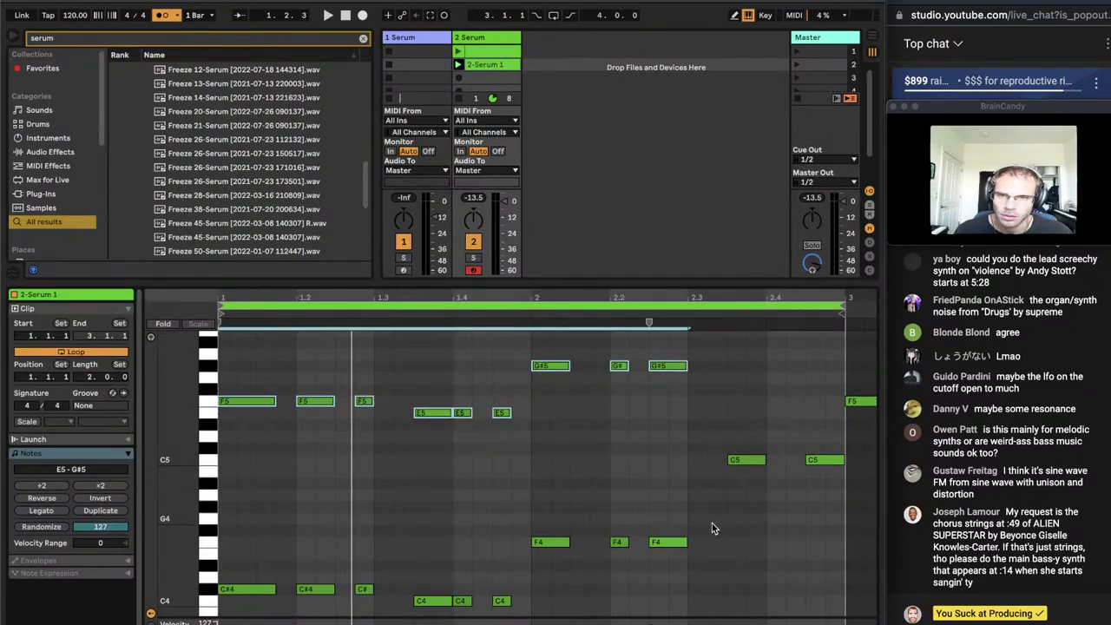
pyautogui.press('0')
pyautogui.scroll(1, 672, 496)
pyautogui.click(669, 486)
pyautogui.scroll(1, 670, 486)
pyautogui.scroll(-4, 680, 482)
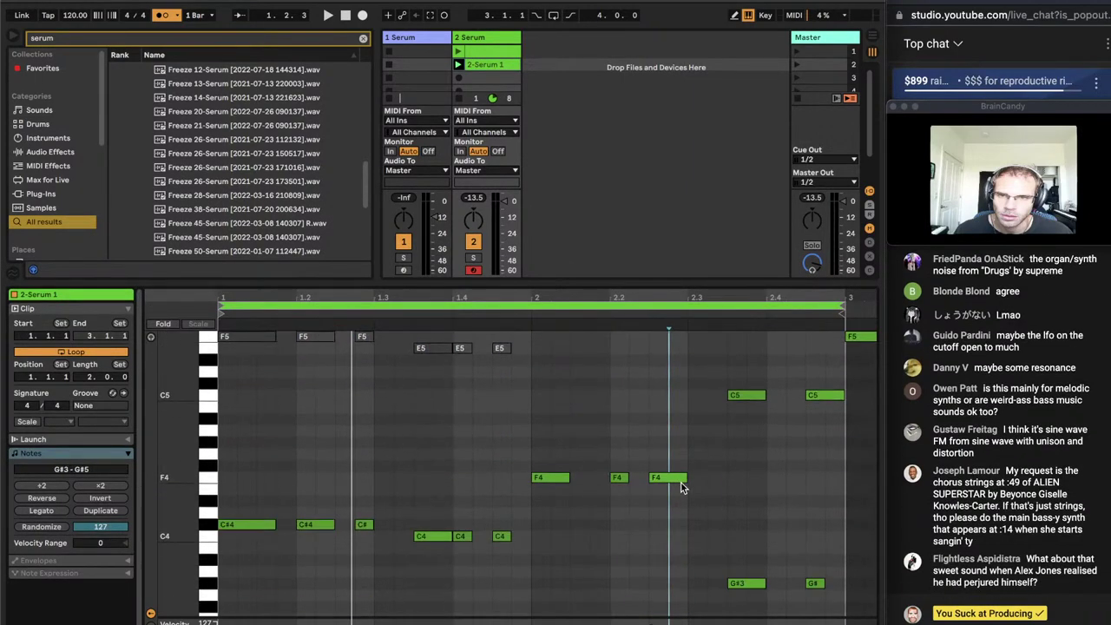
# Reopen the 2 Serum track's synth and set oscillator A's octave to 0 while the clip plays
pyautogui.hotkey('shift', 'Tab')
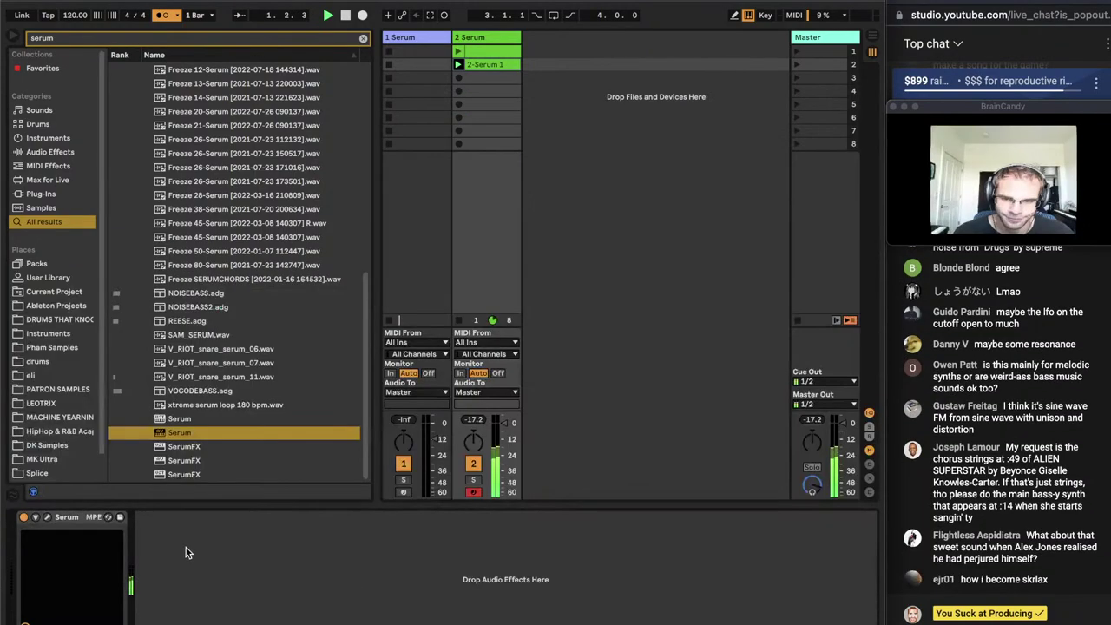
pyautogui.click(49, 517)
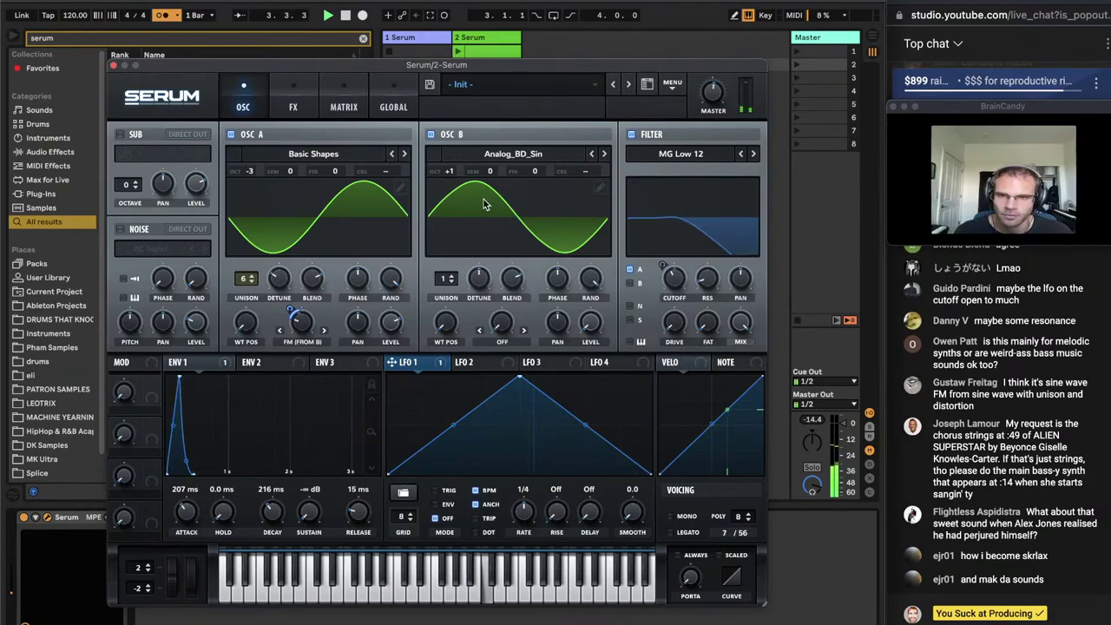
pyautogui.moveTo(250, 171); pyautogui.dragTo(261, 125)
pyautogui.press('space')
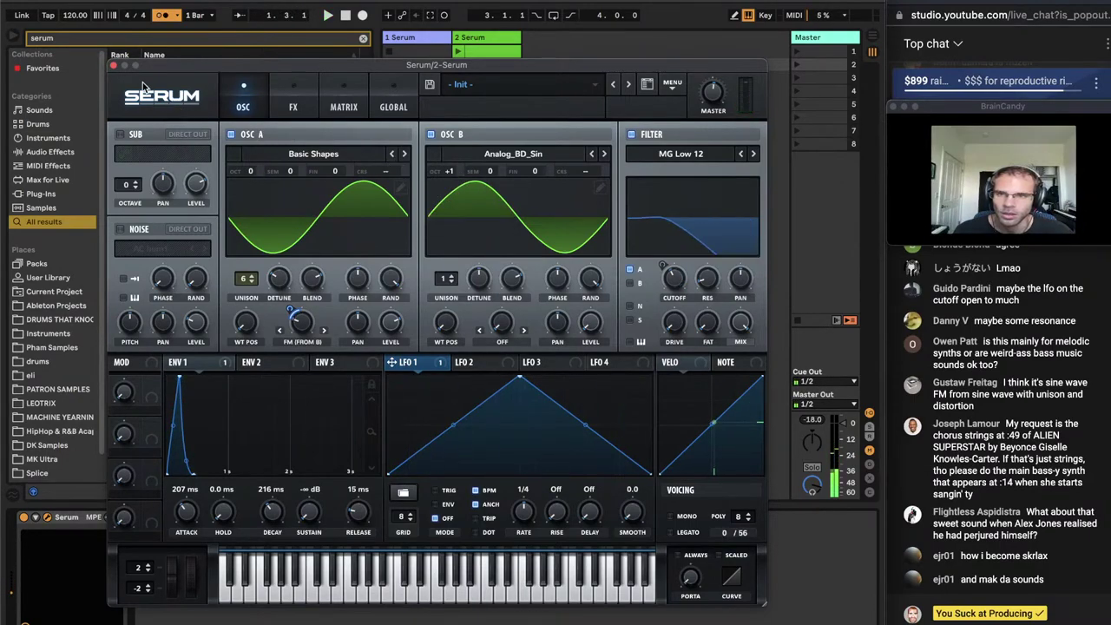
# Transpose all notes in the 2-Serum 1 clip down three octaves and play it
pyautogui.click(113, 65)
pyautogui.doubleClick(485, 67)
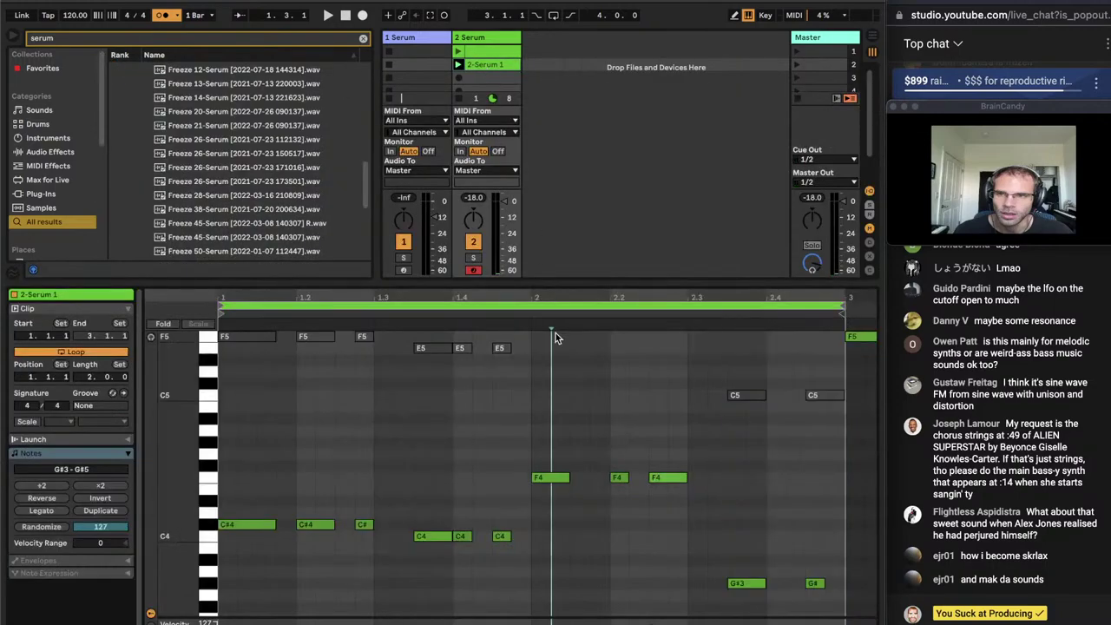
pyautogui.hotkey('ctrl', 'a')
pyautogui.hotkey('shift', 'Down')
pyautogui.hotkey('shift', 'Down')
pyautogui.hotkey('shift', 'Down')
pyautogui.press('space')
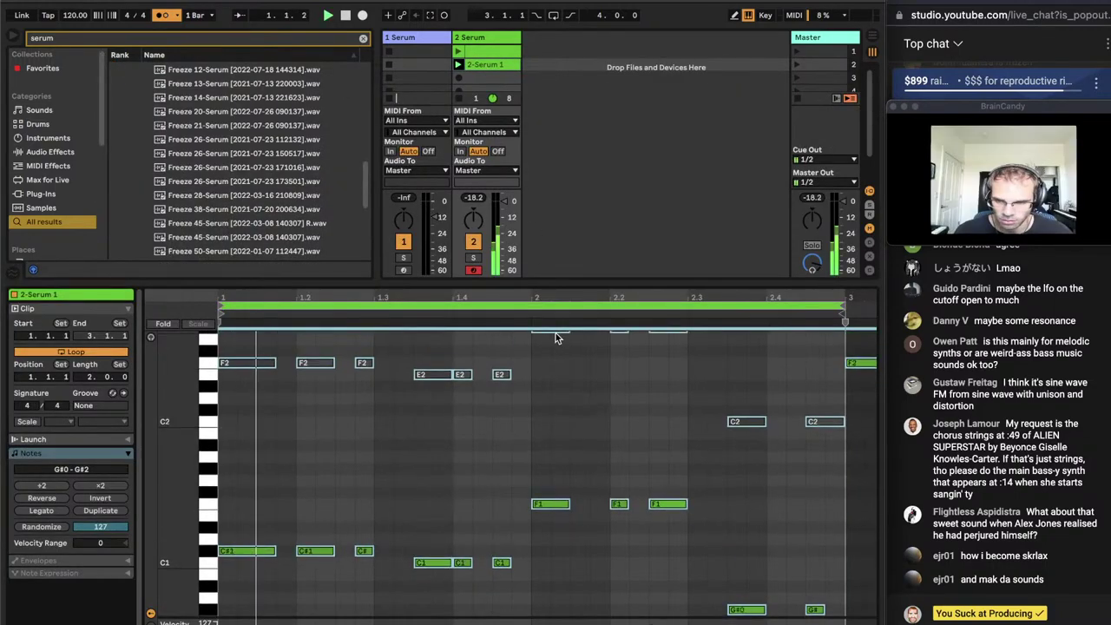
# Reopen the 2 Serum track's synth and set envelope 1's attack to 64 ms and decay to 493 ms
pyautogui.hotkey('shift', 'Tab')
pyautogui.click(46, 517)
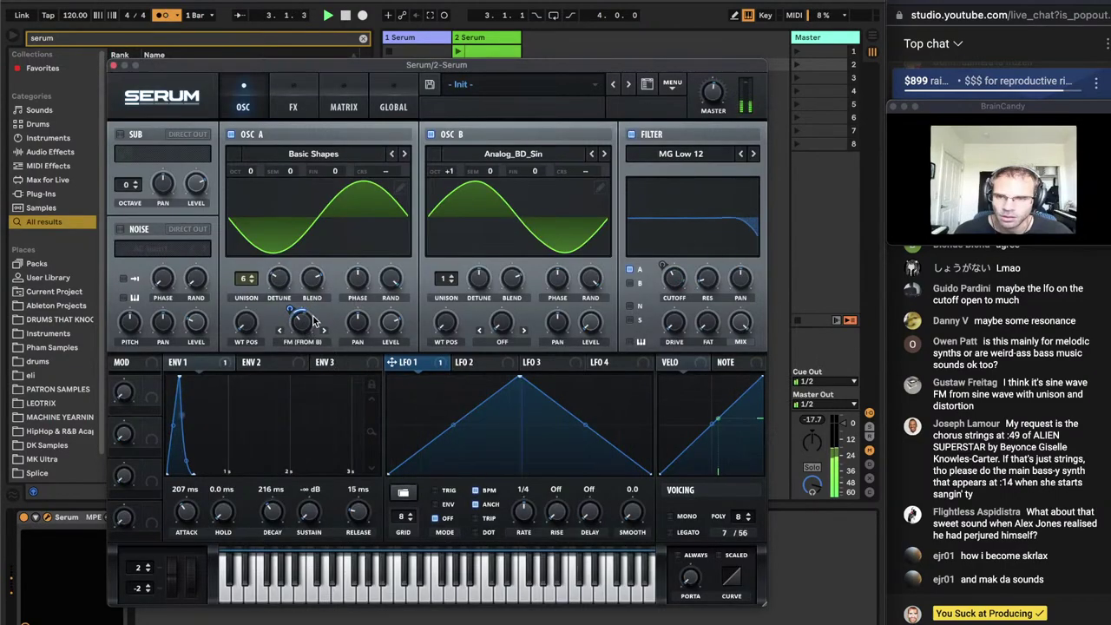
pyautogui.moveTo(185, 511); pyautogui.dragTo(183, 527)
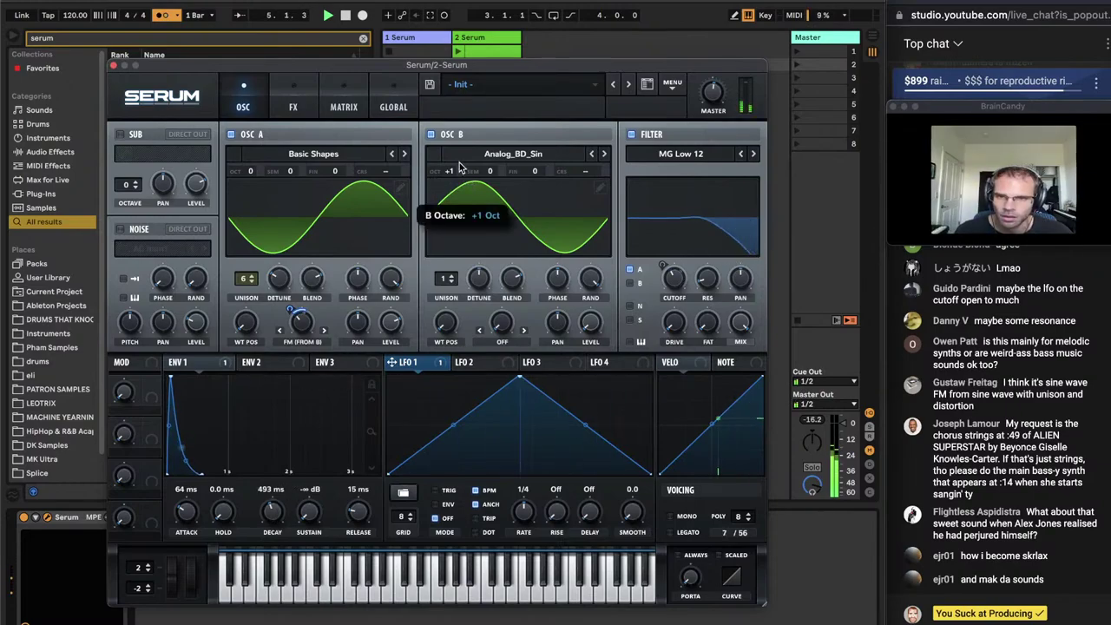
# Adjust oscillator A's FM warp amount while trying oscillator B at +2 octaves, then return oscillator B to +1
pyautogui.moveTo(442, 170)
pyautogui.mouseDown()
pyautogui.moveTo(450, 179)
pyautogui.moveTo(499, 117)
pyautogui.moveTo(485, 168)
pyautogui.moveTo(448, 152)
pyautogui.mouseUp()
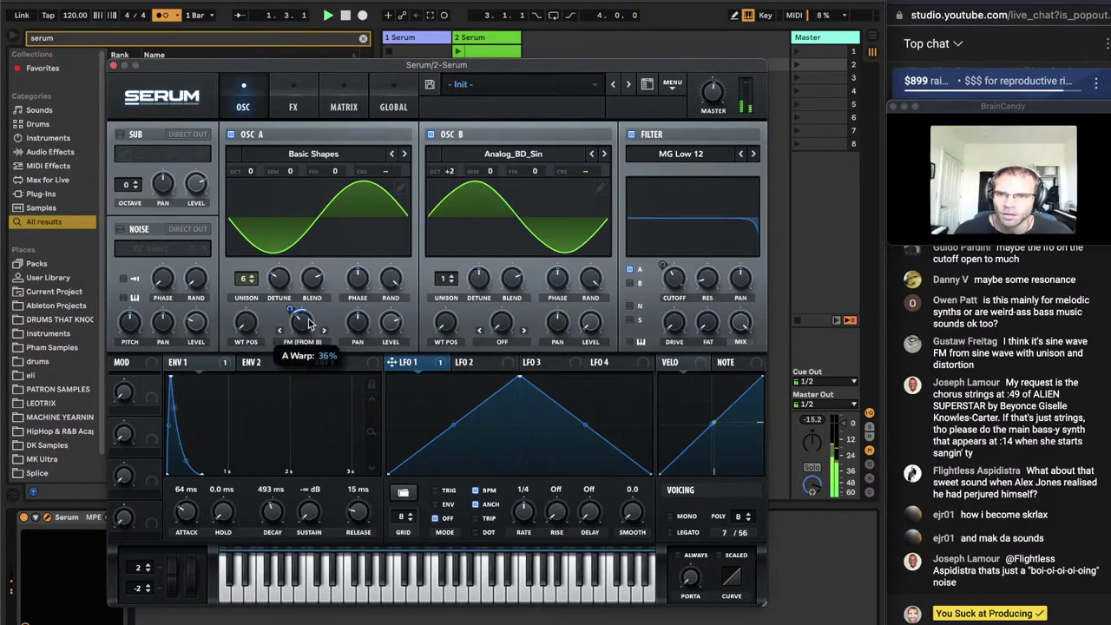
pyautogui.moveTo(297, 321); pyautogui.dragTo(295, 290)
pyautogui.moveTo(449, 171); pyautogui.dragTo(449, 180)
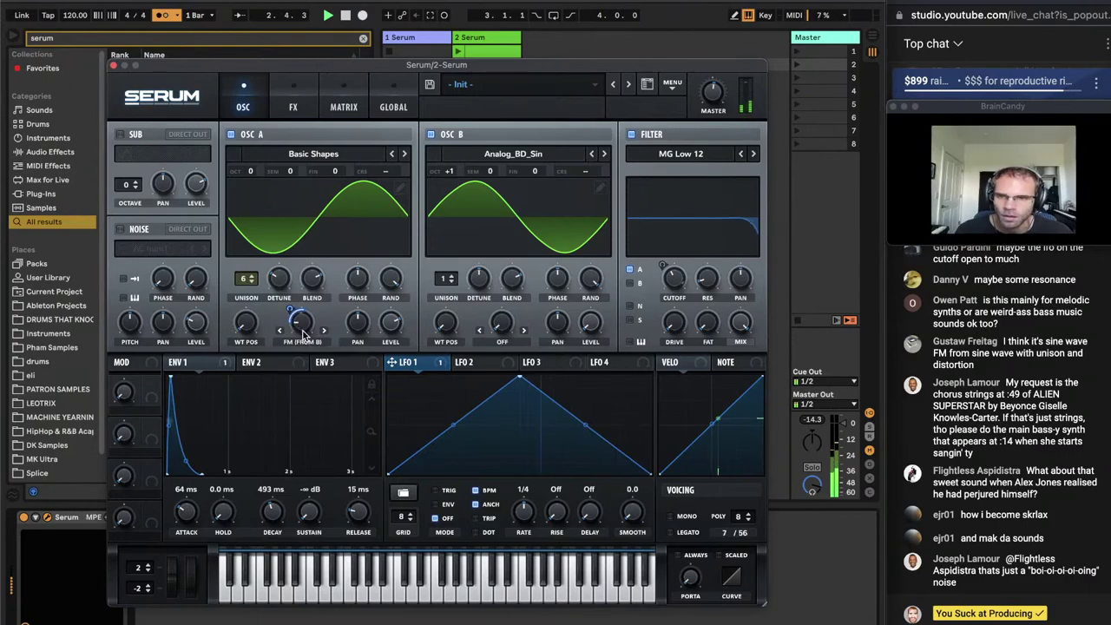
# Remove all LFO 1 destinations and assign envelope 1 to oscillator A's FM warp amount instead
pyautogui.rightClick(439, 364)
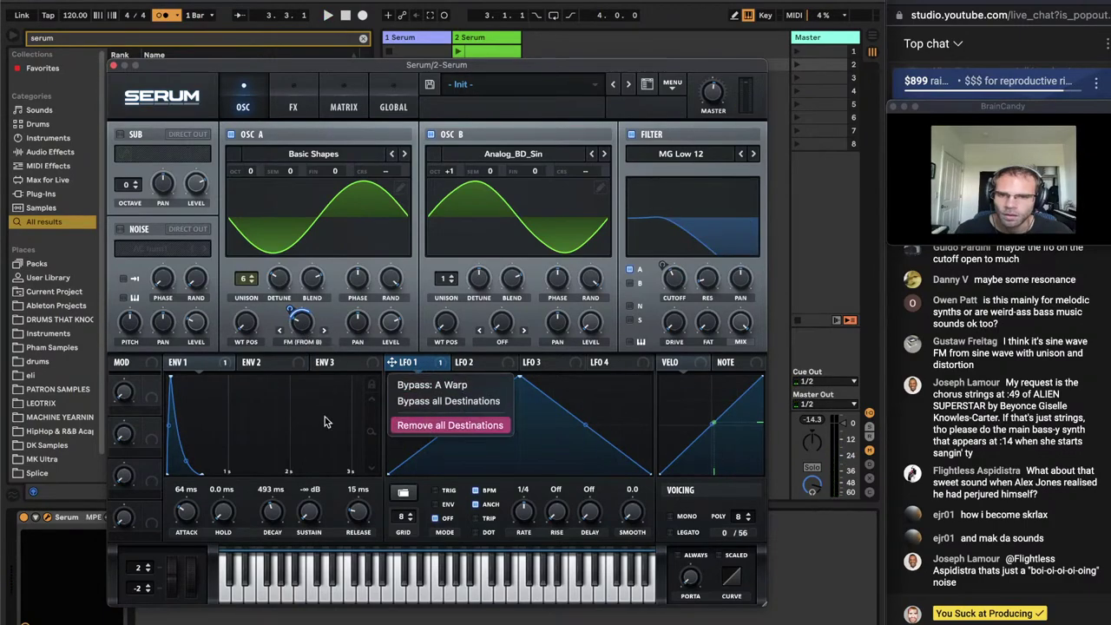
pyautogui.click(438, 426)
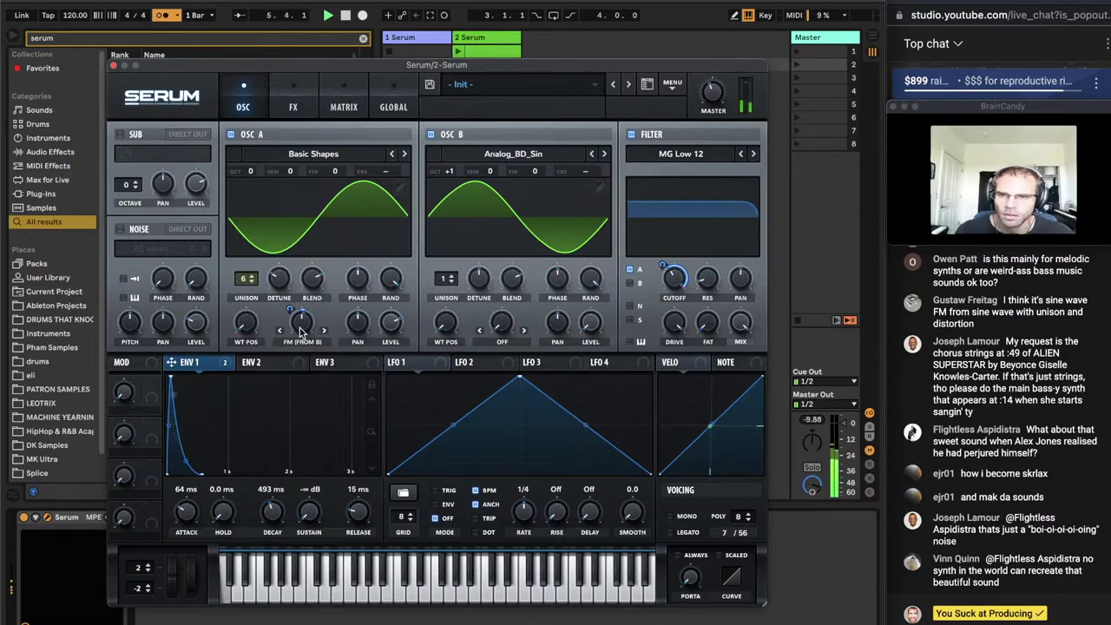
pyautogui.click(294, 102)
pyautogui.click(243, 102)
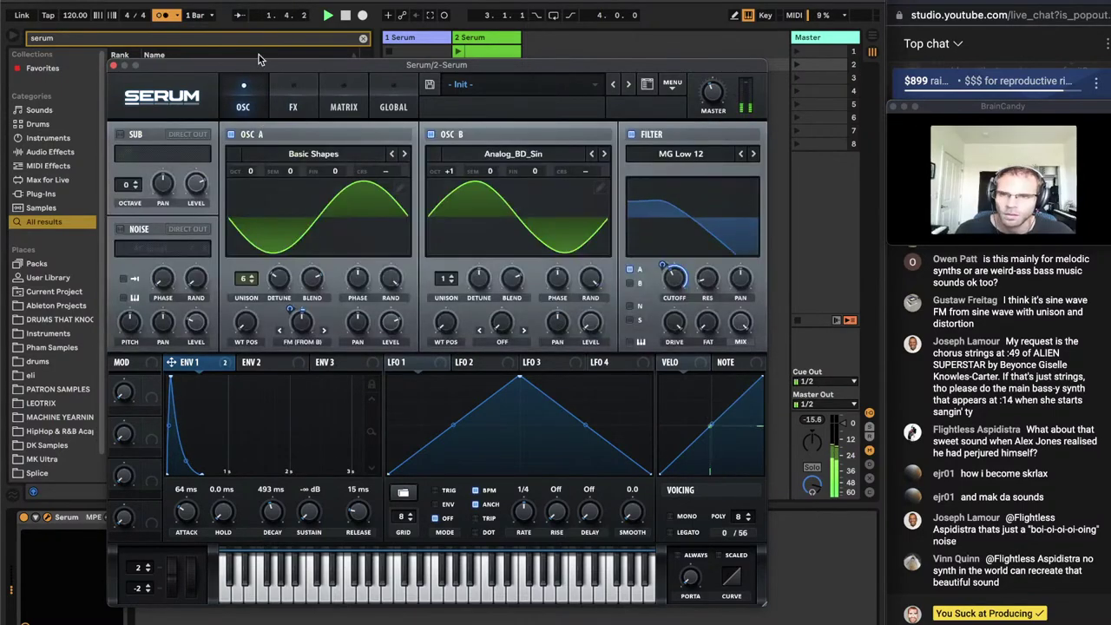
pyautogui.click(293, 102)
pyautogui.click(258, 101)
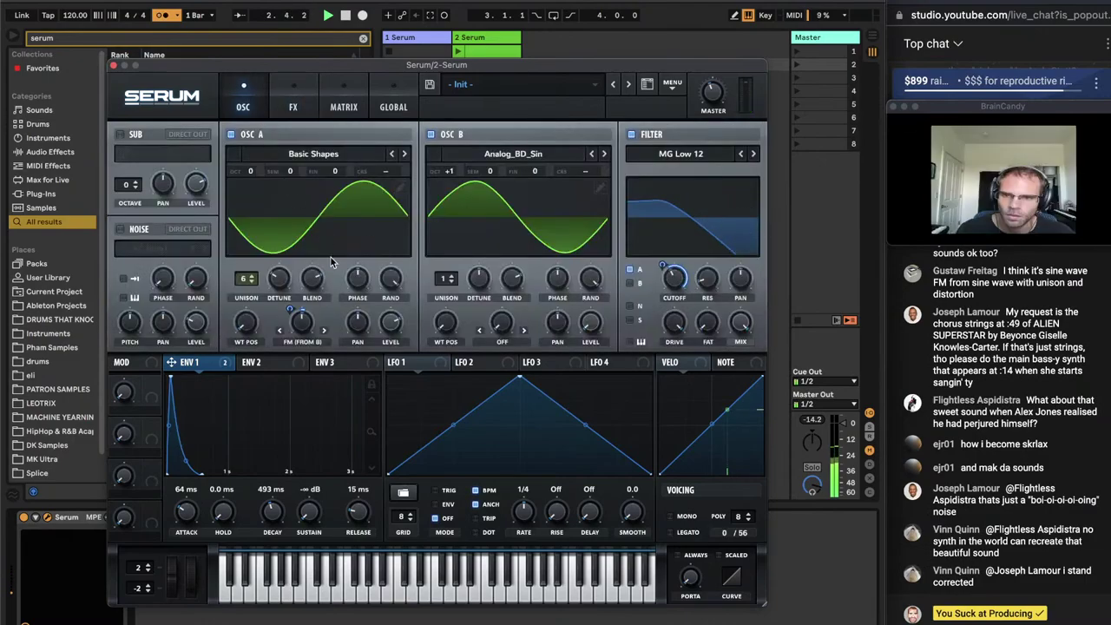
# Set both oscillators to the Basic Shapes saw wave and readjust the filter cutoff
pyautogui.moveTo(459, 170); pyautogui.dragTo(458, 179)
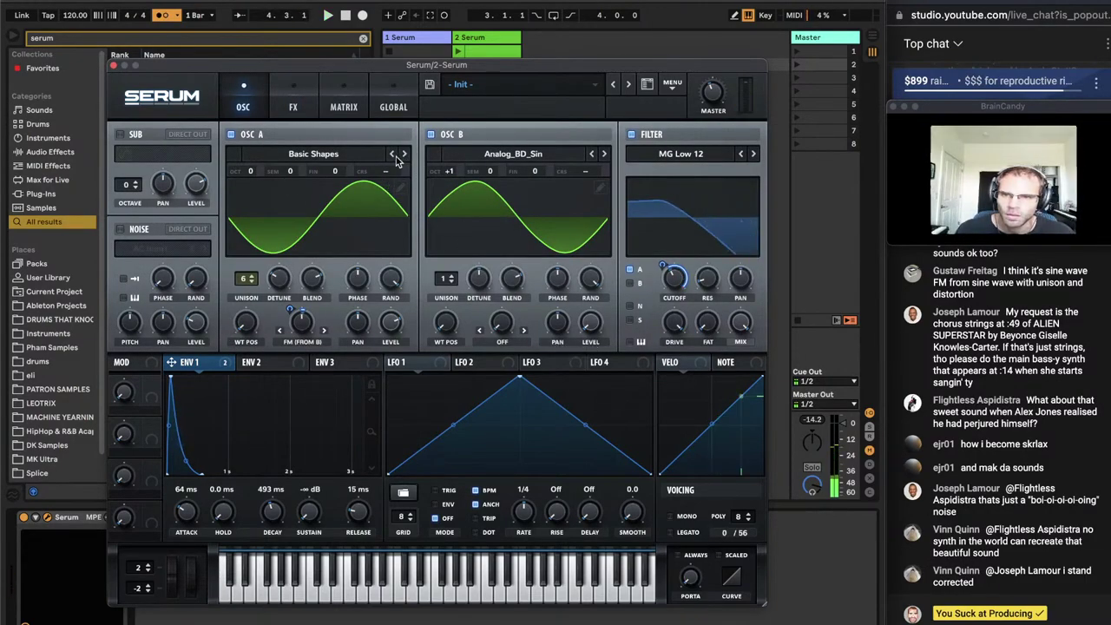
pyautogui.click(605, 155)
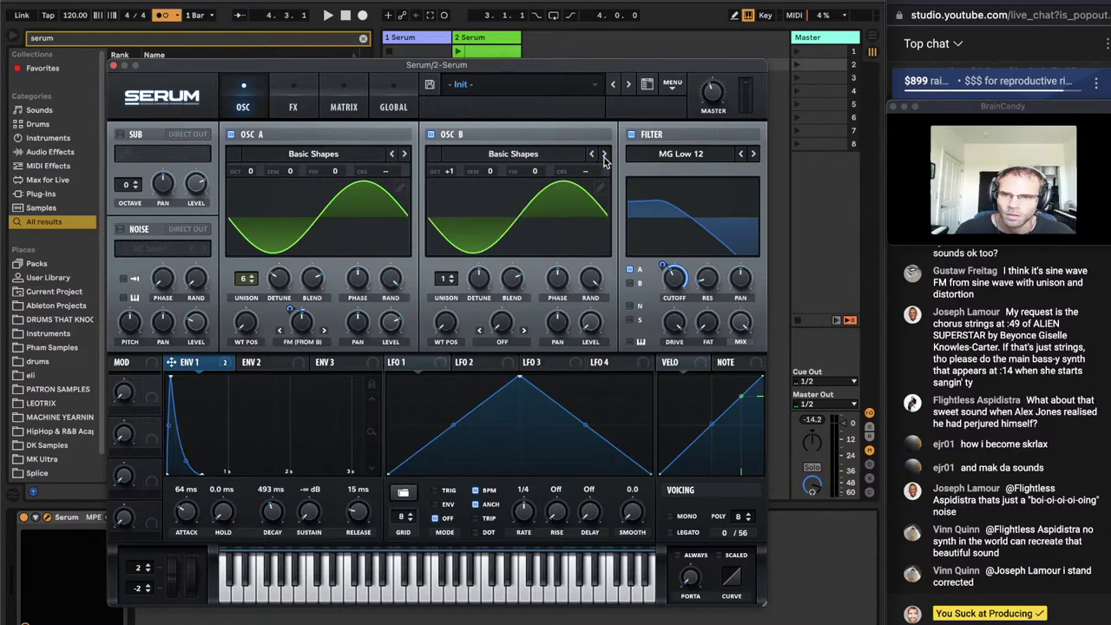
pyautogui.moveTo(444, 321); pyautogui.dragTo(444, 271)
pyautogui.moveTo(246, 321)
pyautogui.mouseDown()
pyautogui.moveTo(244, 225)
pyautogui.moveTo(249, 308)
pyautogui.mouseUp()
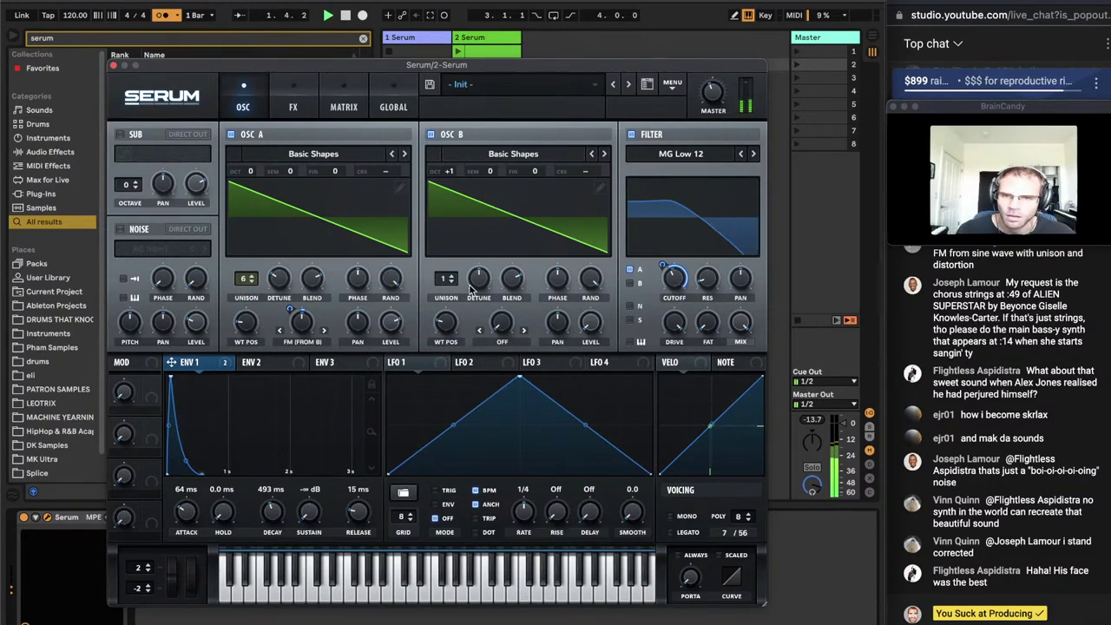
pyautogui.moveTo(446, 280)
pyautogui.mouseDown()
pyautogui.moveTo(450, 216)
pyautogui.moveTo(446, 286)
pyautogui.mouseUp()
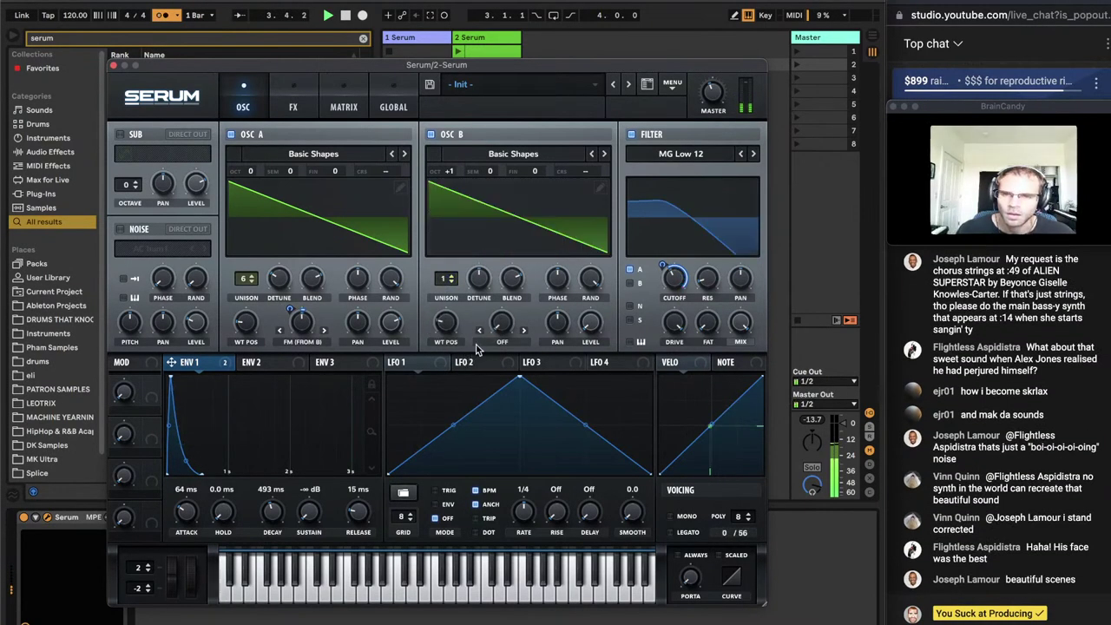
pyautogui.moveTo(669, 295); pyautogui.dragTo(675, 288)
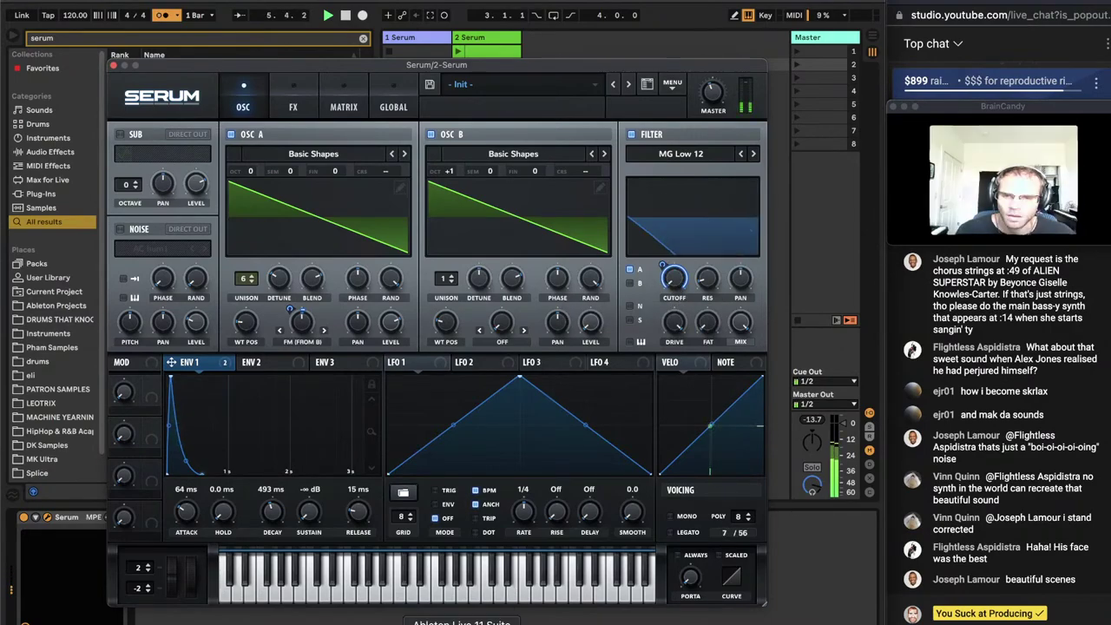
# Switch to Spotify, listen to the Can't Slow Me Down reference, pause it and return to Ableton Live
pyautogui.click(417, 622)
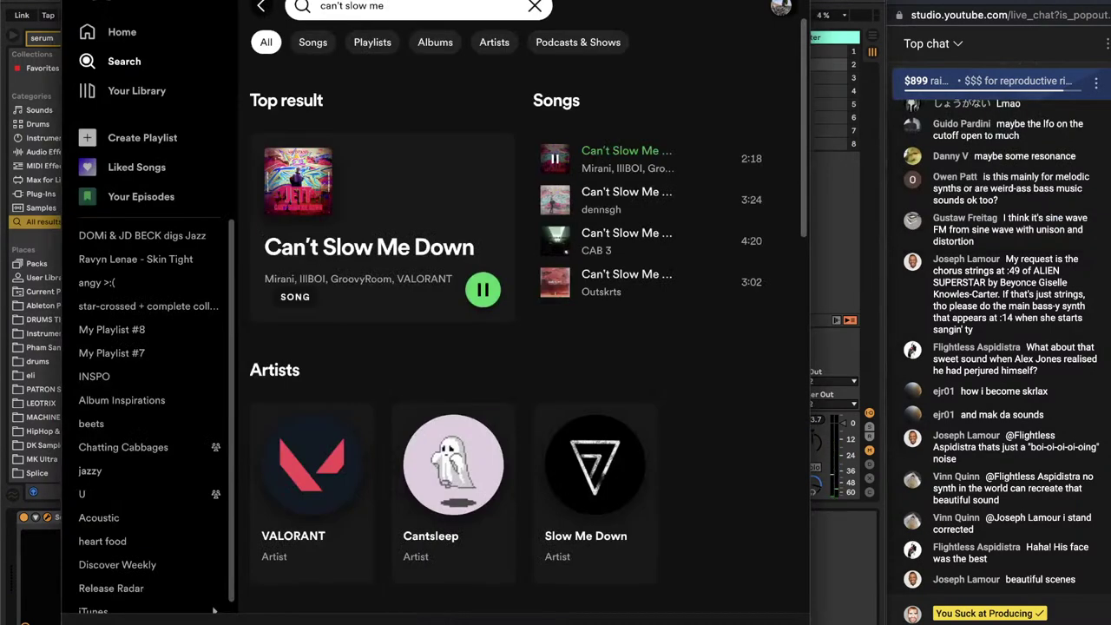
pyautogui.click(482, 288)
pyautogui.press('super+Tab')
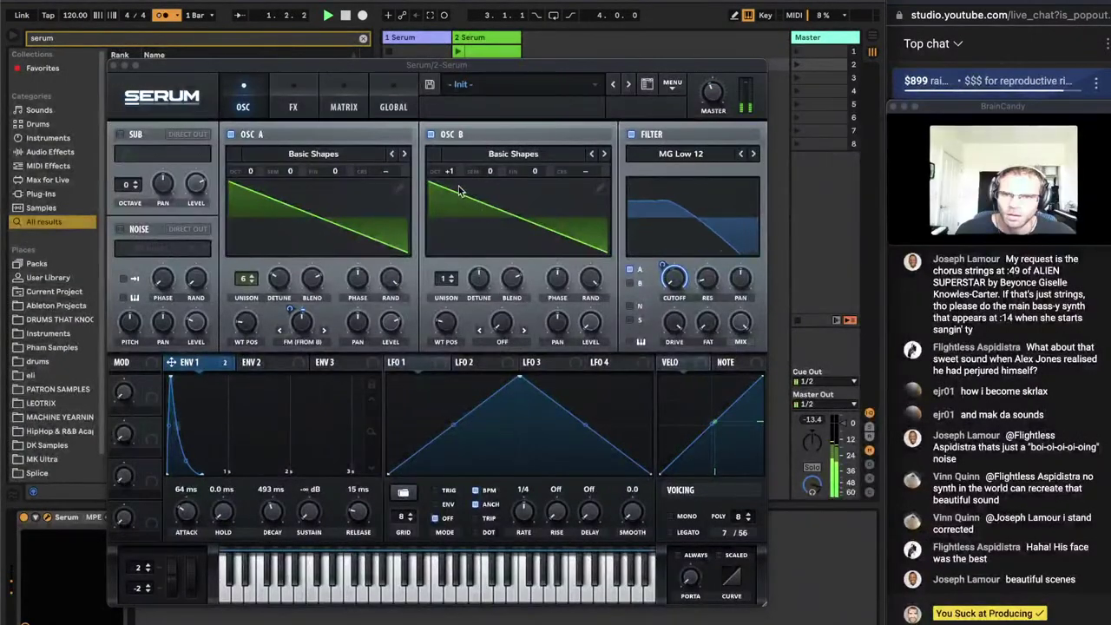
# Tune oscillator B to +2 octaves and +7 semitones, and readjust oscillator A's FM warp with envelope 1's decay at 1.06 s
pyautogui.moveTo(448, 171); pyautogui.dragTo(504, 125)
pyautogui.moveTo(490, 171); pyautogui.dragTo(490, 174)
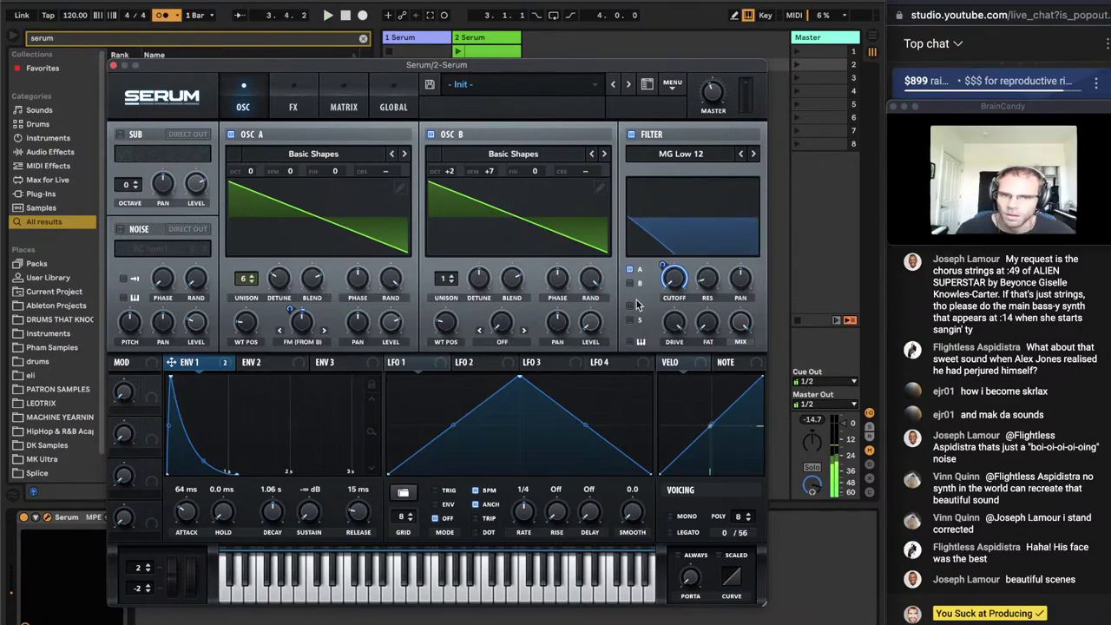
pyautogui.rightClick(301, 316)
pyautogui.click(296, 318)
pyautogui.moveTo(296, 319); pyautogui.dragTo(300, 332)
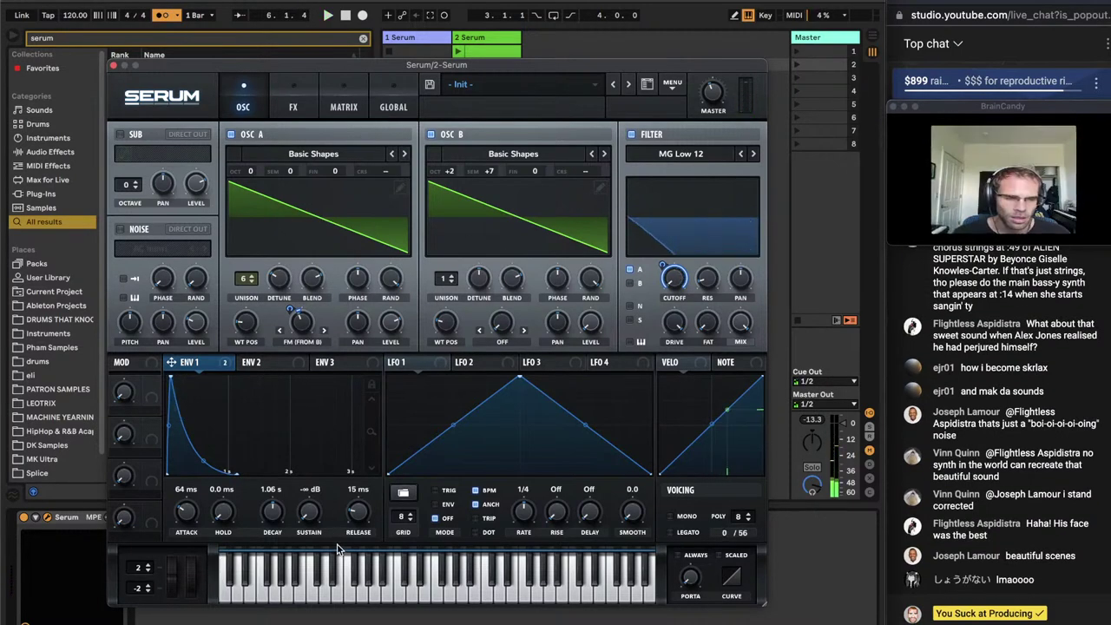
# Turn on the BrainCandy device on the Master track and return to the 2 Serum track
pyautogui.click(822, 38)
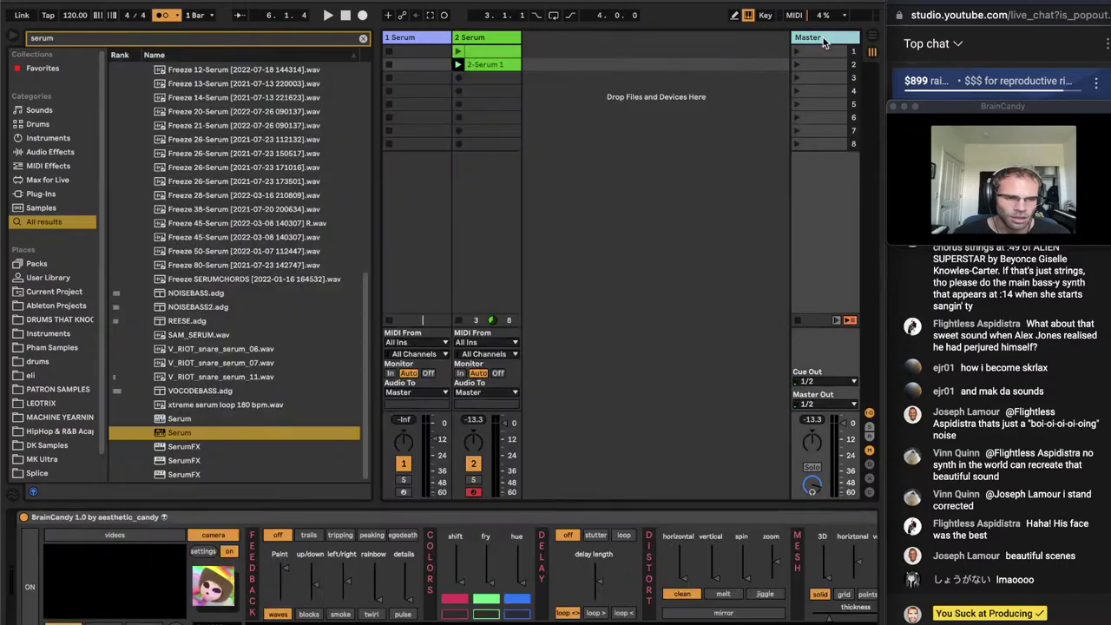
pyautogui.click(30, 595)
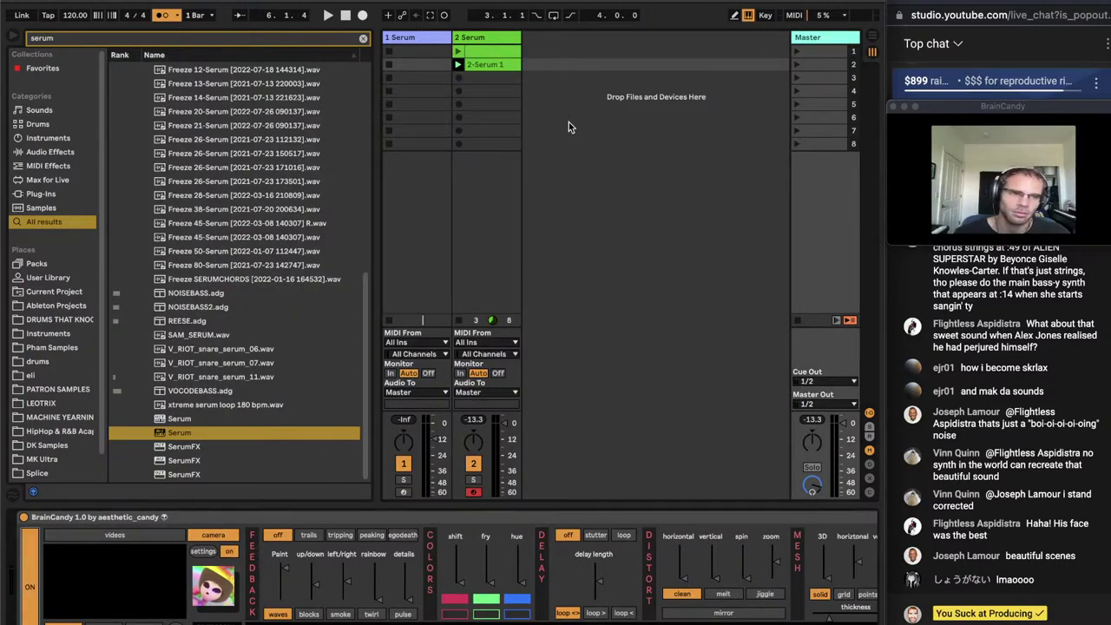
pyautogui.click(481, 37)
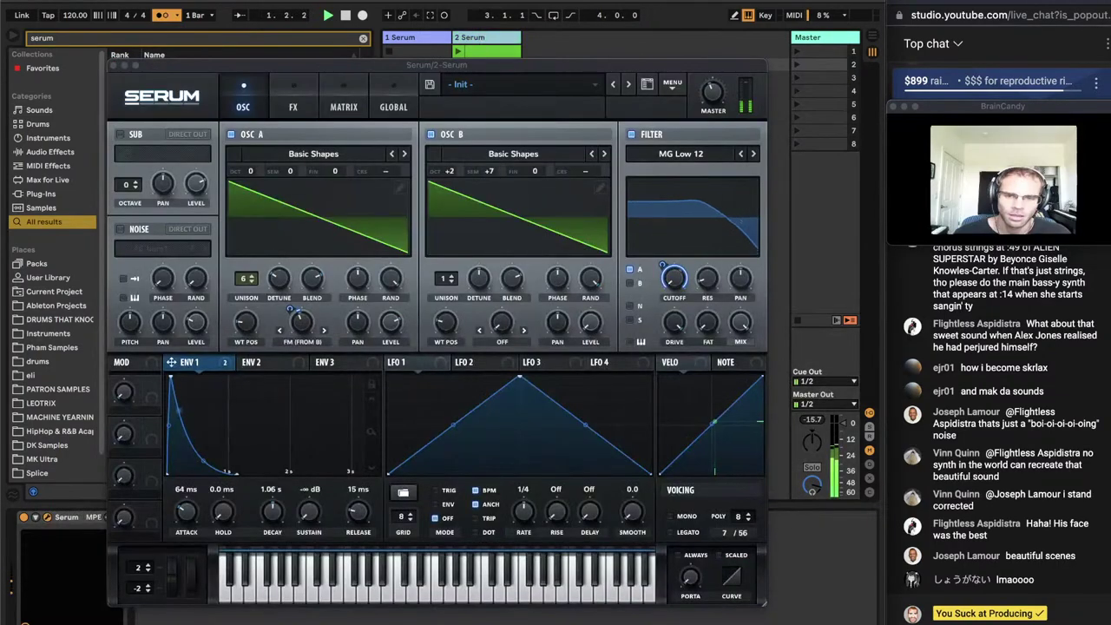
# Compare the patch with Can't Slow Me Down in Spotify, pause the song and return to Ableton Live
pyautogui.click(417, 621)
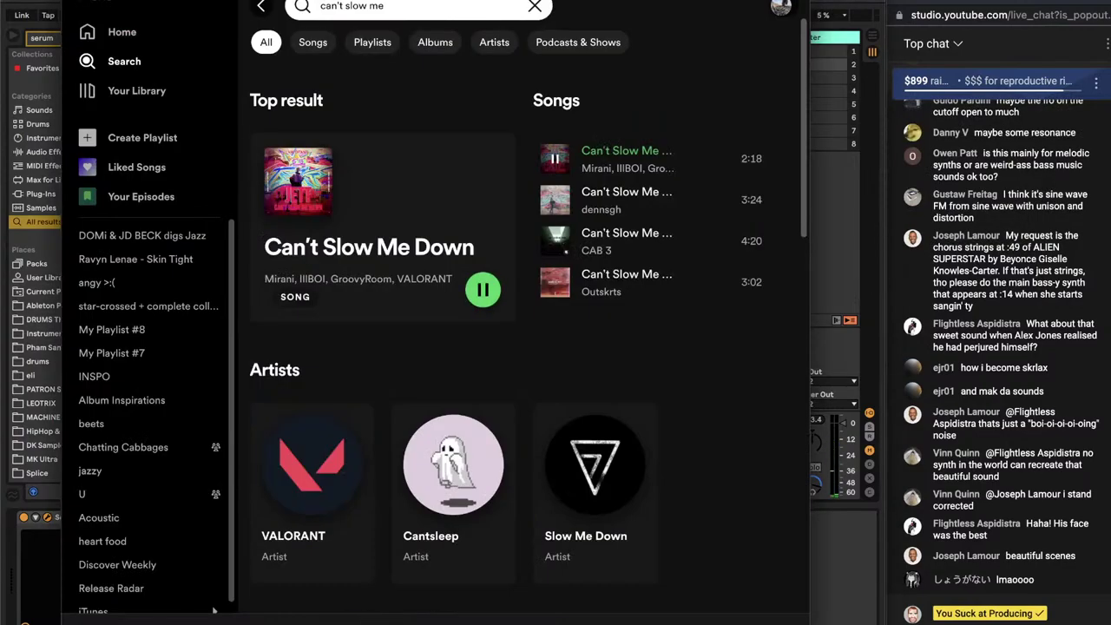
pyautogui.press('space')
pyautogui.click(868, 573)
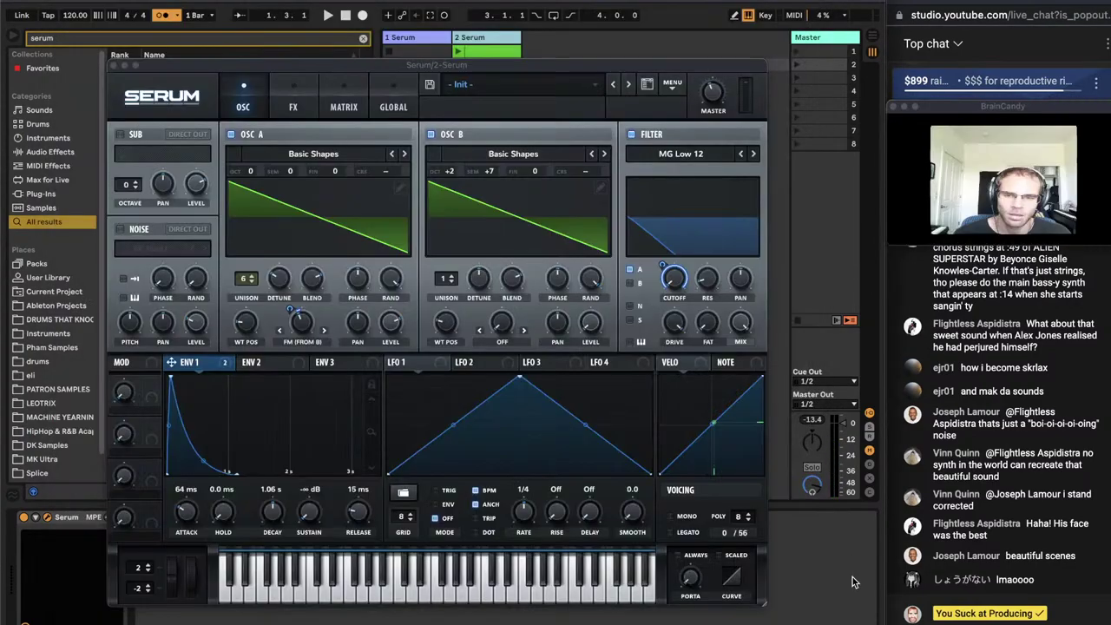
pyautogui.click(415, 36)
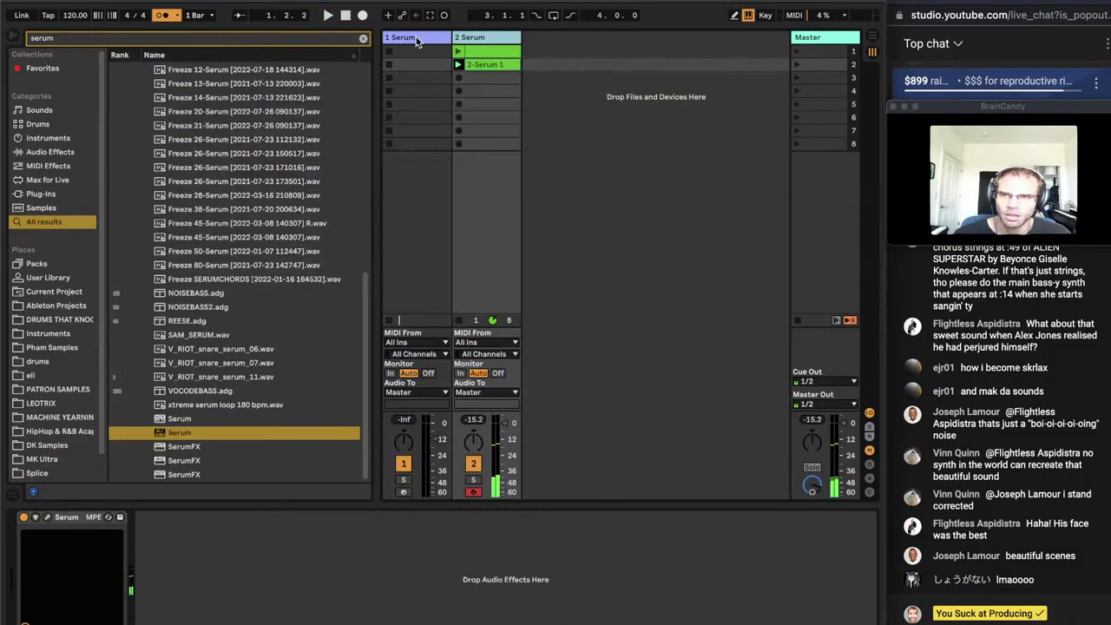
pyautogui.doubleClick(486, 65)
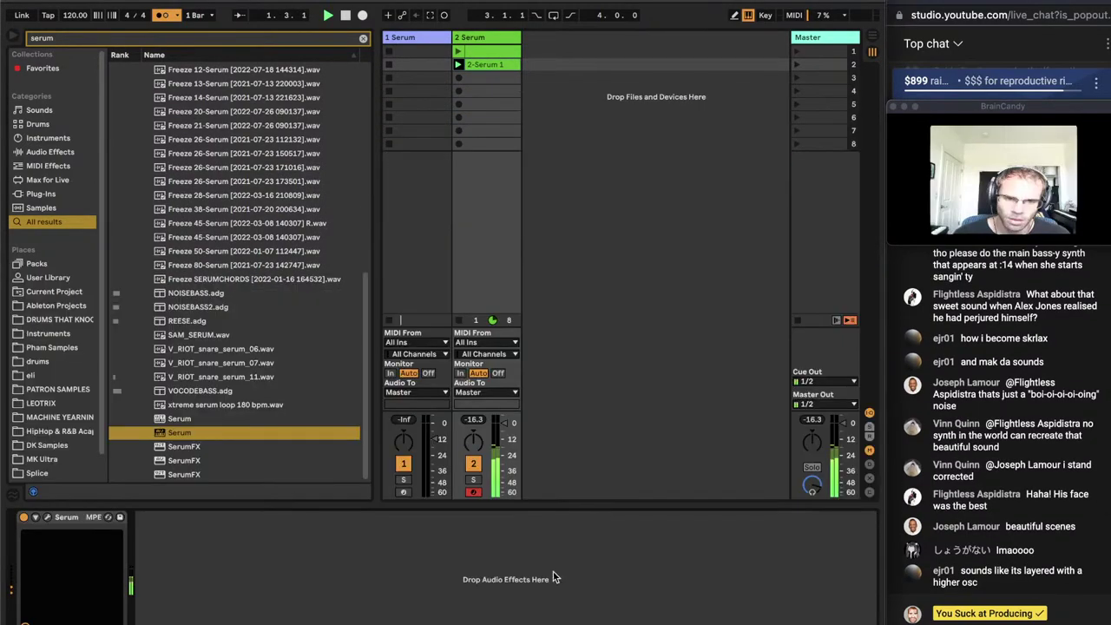
pyautogui.hotkey('shift', 'Tab')
pyautogui.click(44, 517)
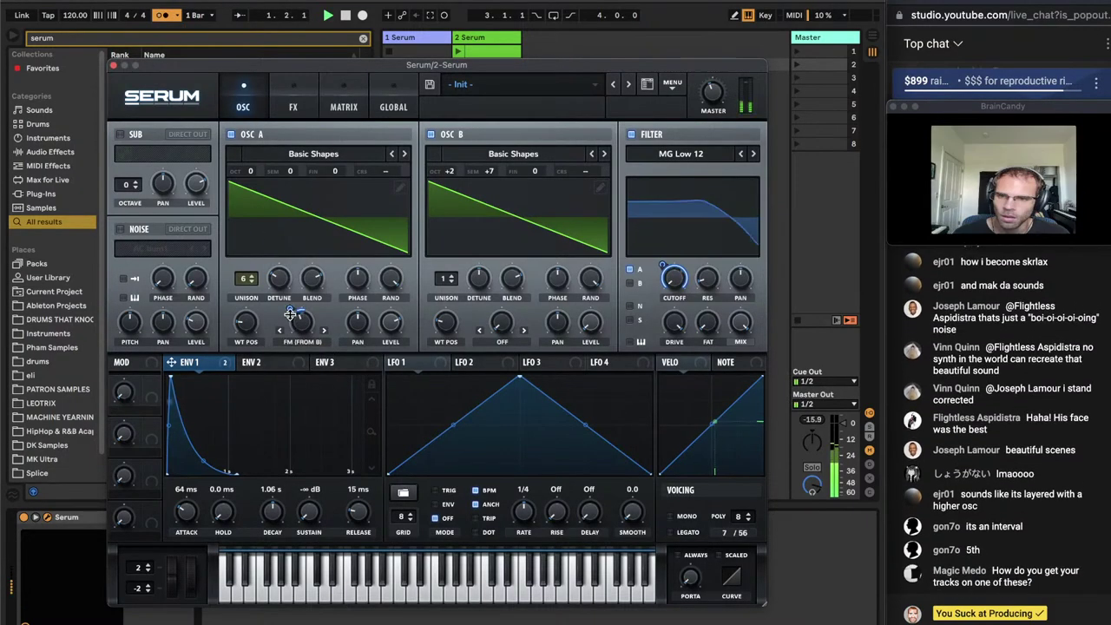
# Reactivate the muted upper F3, E3, G#3 and C3 notes in the 2-Serum 1 clip
pyautogui.click(113, 66)
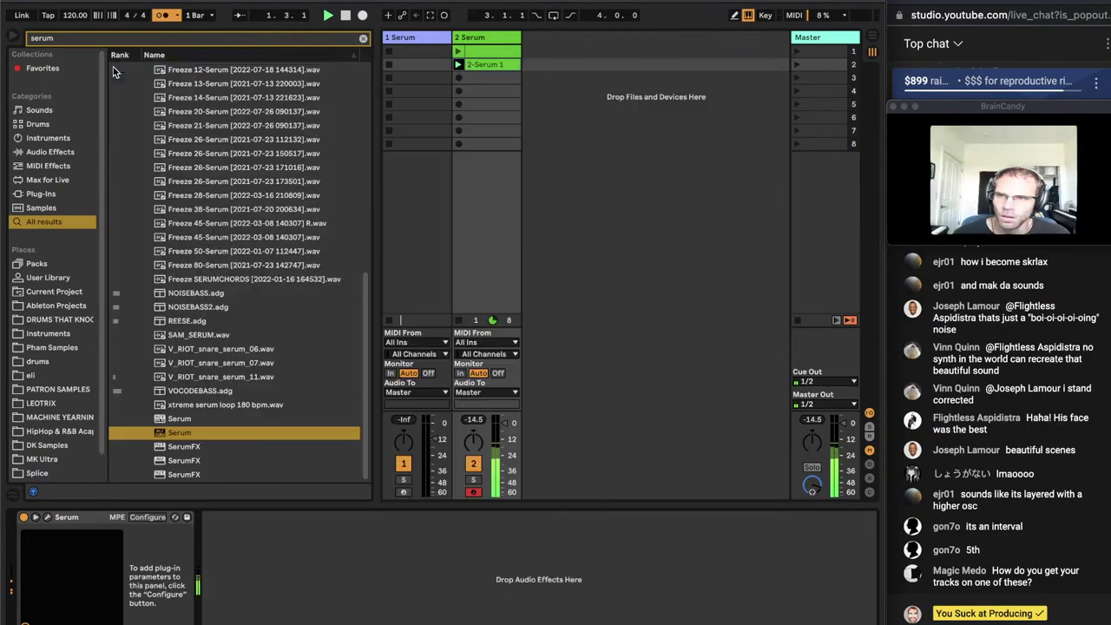
pyautogui.doubleClick(460, 70)
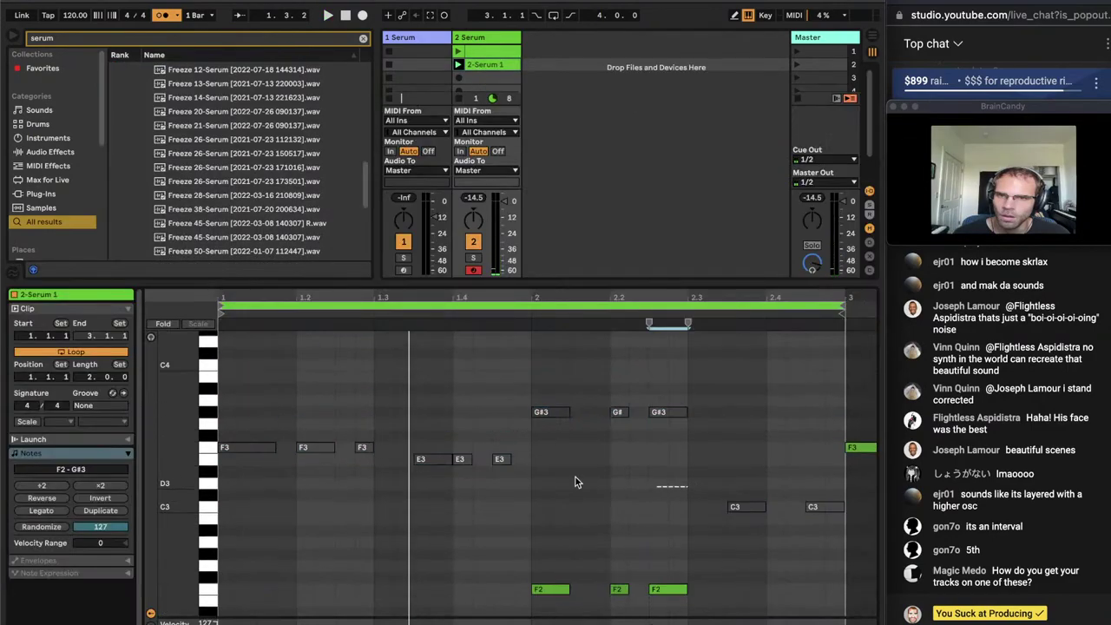
pyautogui.scroll(-3, 342, 442)
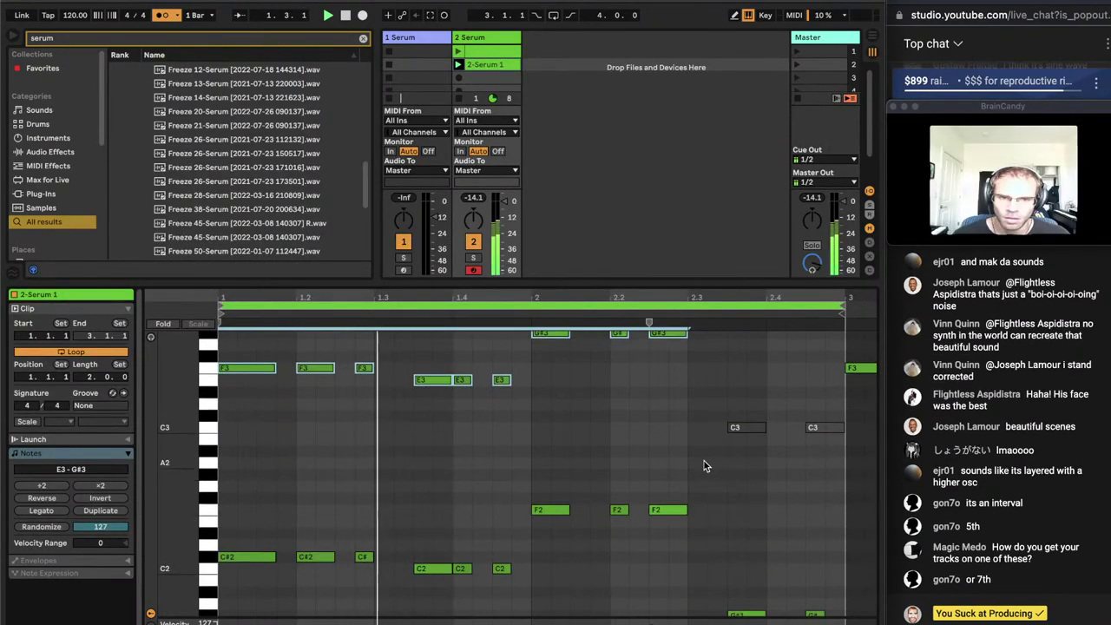
pyautogui.moveTo(694, 387); pyautogui.dragTo(833, 450)
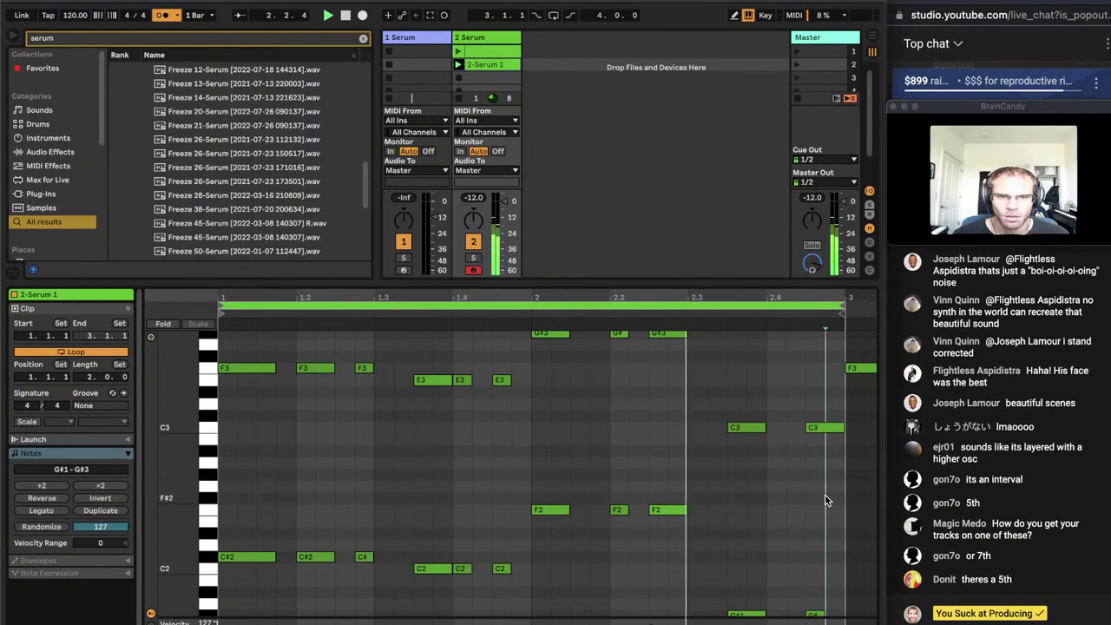
# Try all notes in the 2-Serum 1 clip one octave lower
pyautogui.press('super+a')
pyautogui.hotkey('shift', 'Down')
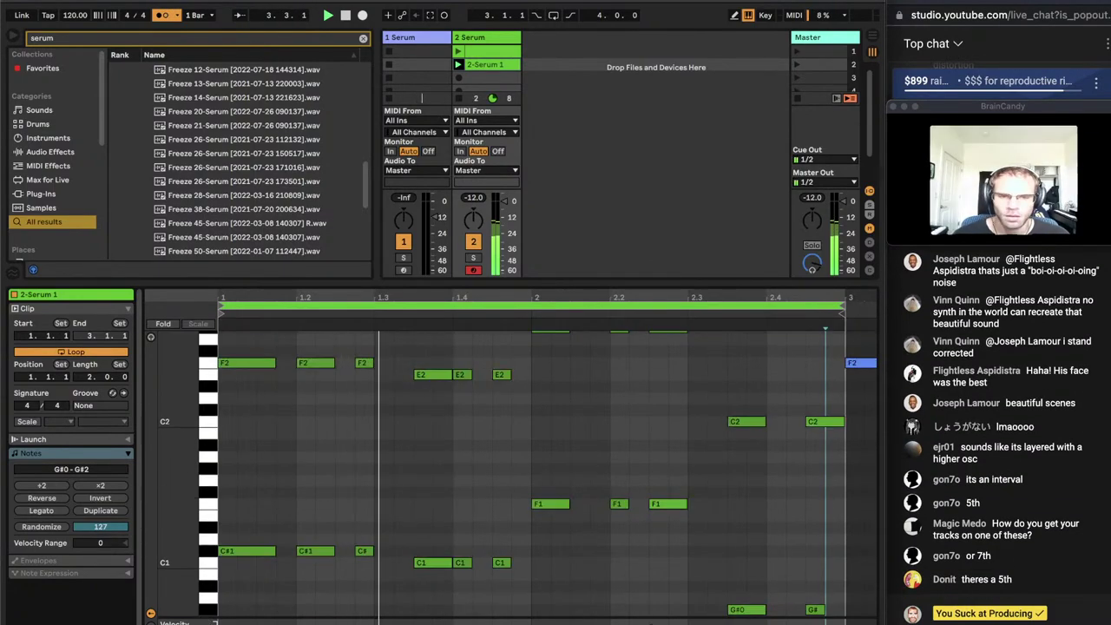
pyautogui.hotkey('shift', 'Tab')
# Reopen the 2 Serum track's synth, set oscillator A's FM warp to 44%, and view its effects
pyautogui.click(49, 518)
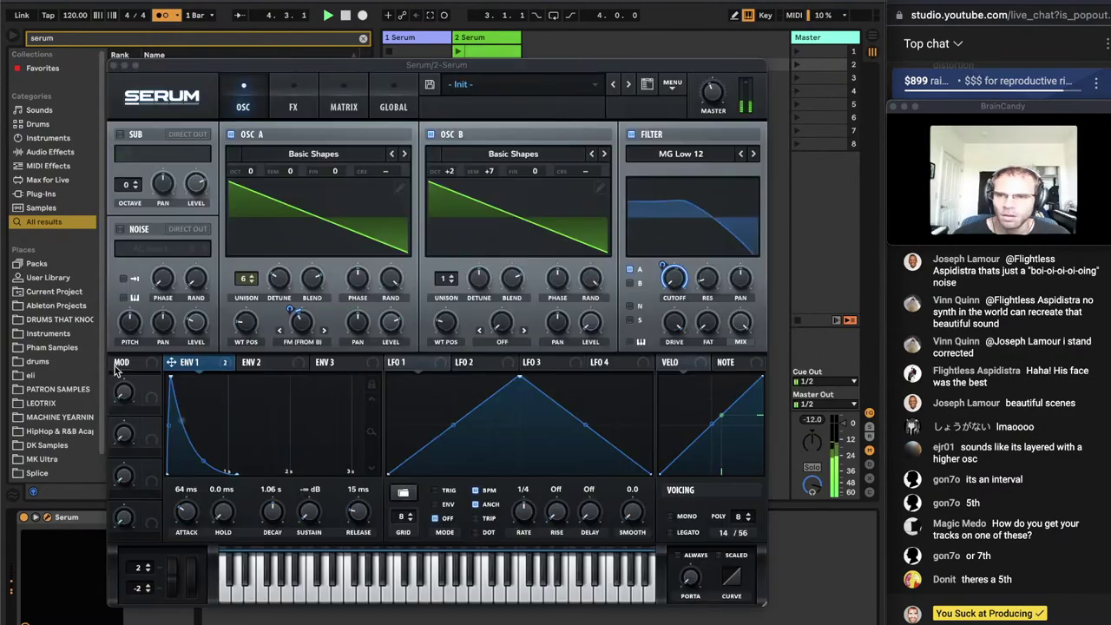
pyautogui.moveTo(297, 324); pyautogui.dragTo(296, 326)
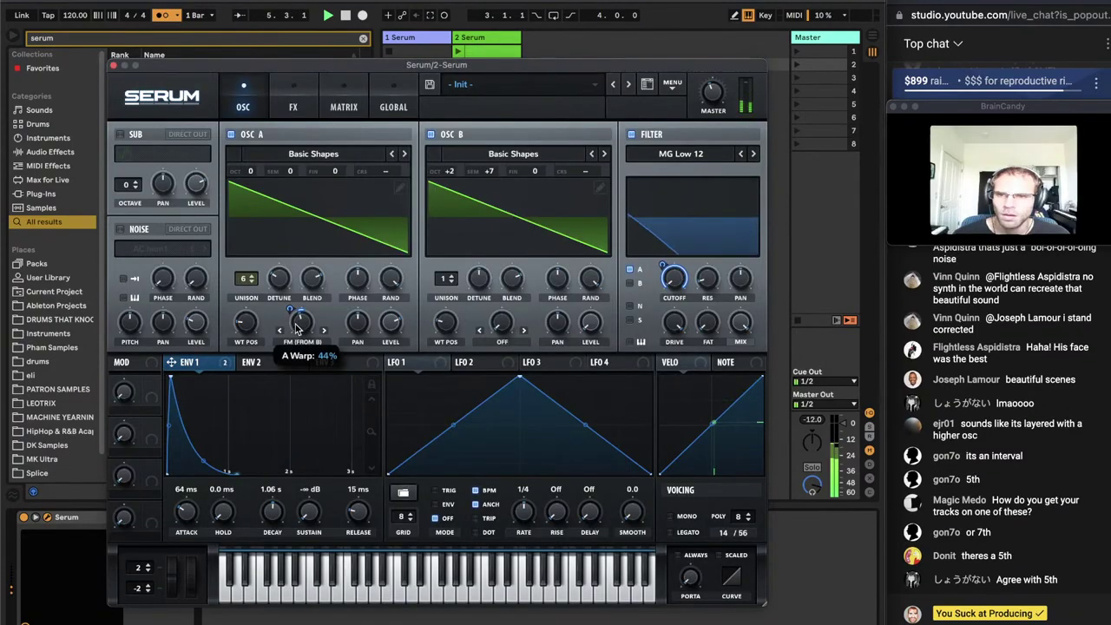
pyautogui.click(293, 102)
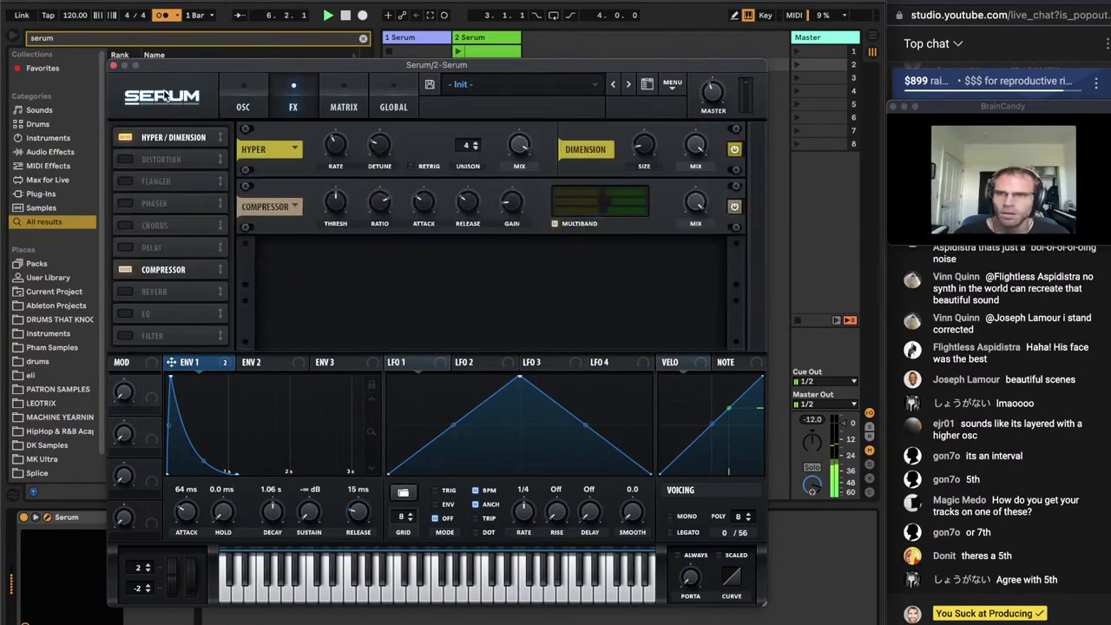
# Close the synth and transpose all notes in the 2-Serum 1 clip back up one octave
pyautogui.click(114, 65)
pyautogui.doubleClick(482, 64)
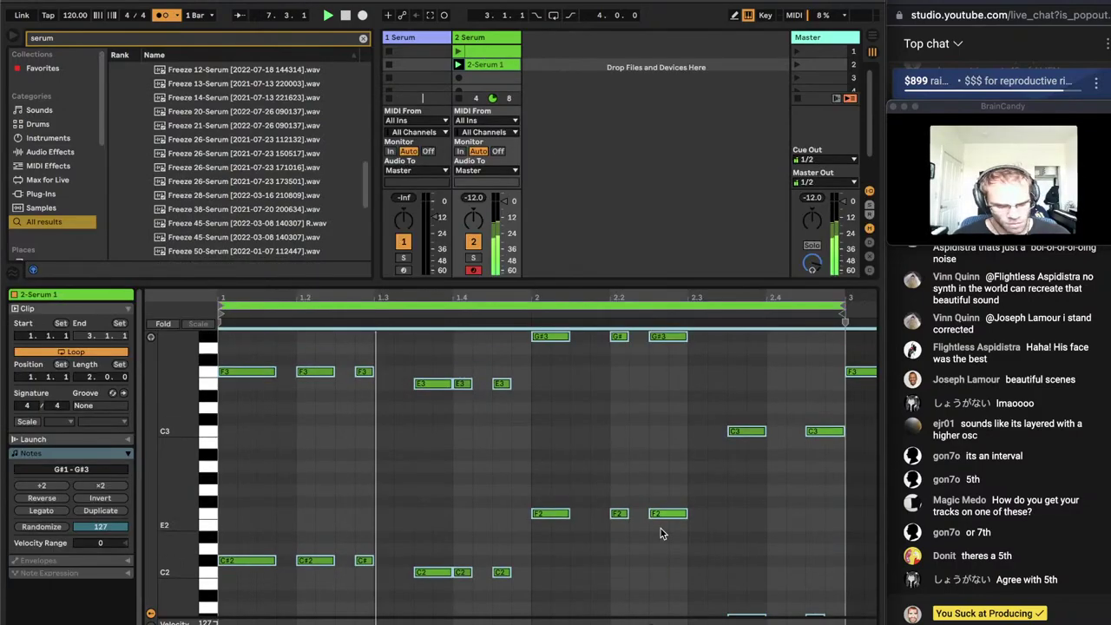
pyautogui.click(723, 458)
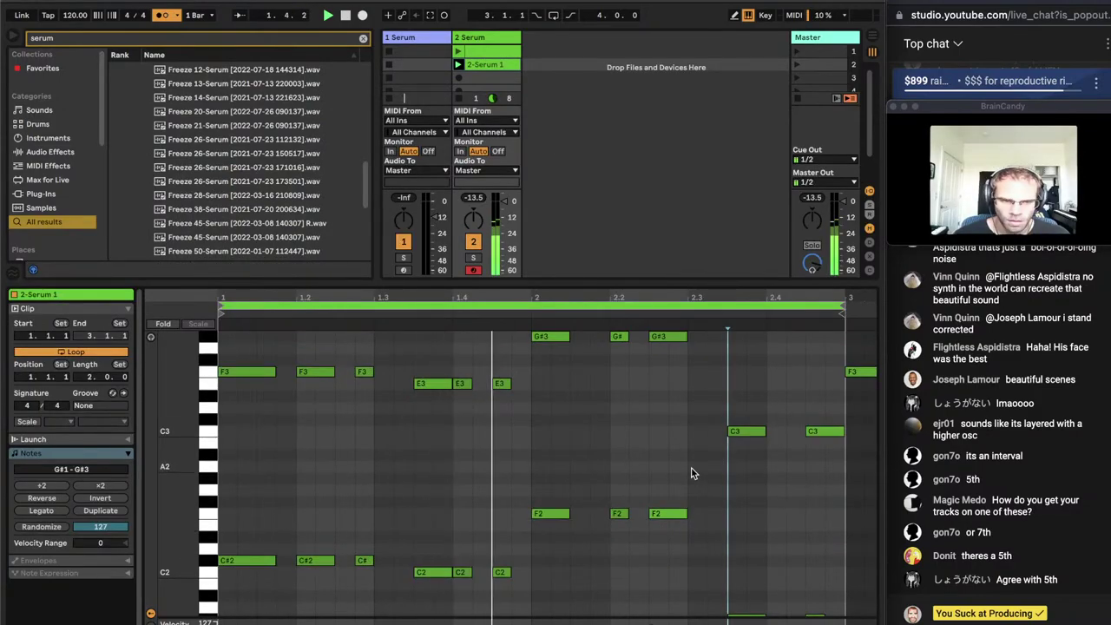
pyautogui.scroll(1, 691, 464)
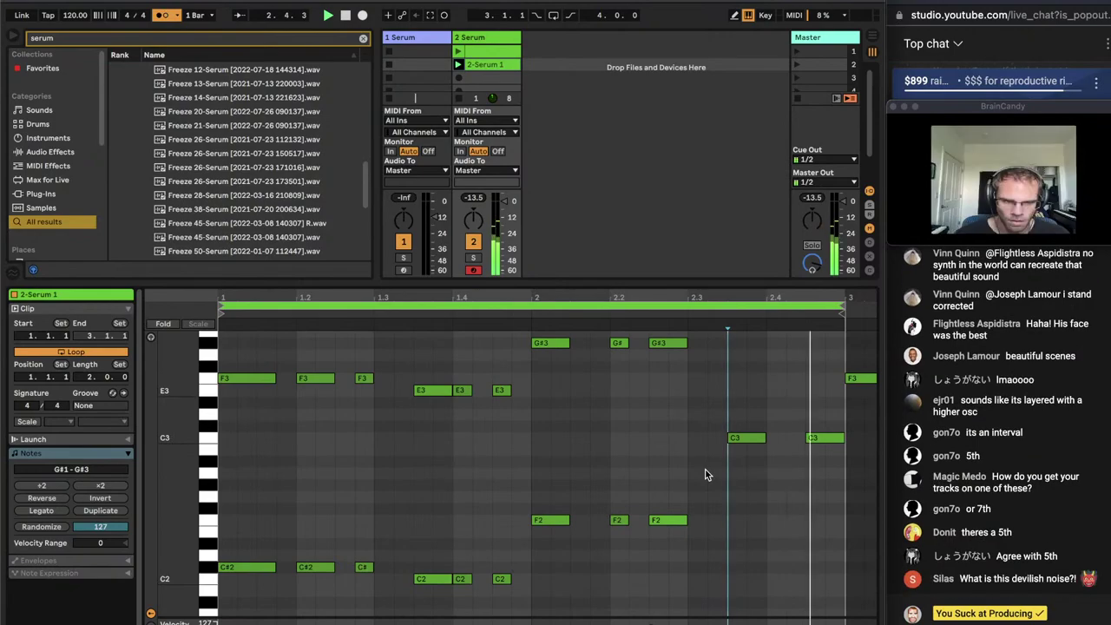
# Show the 2 Serum track's devices, listen to the reference song in Spotify again, and return to Ableton Live
pyautogui.hotkey('shift', 'Tab')
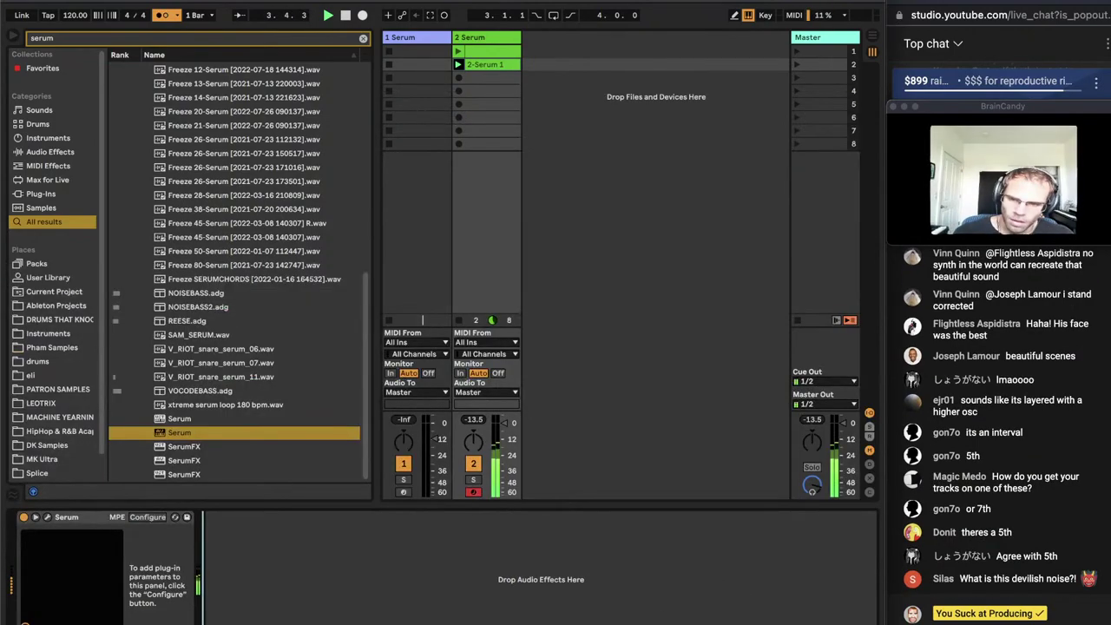
pyautogui.press('super+Tab')
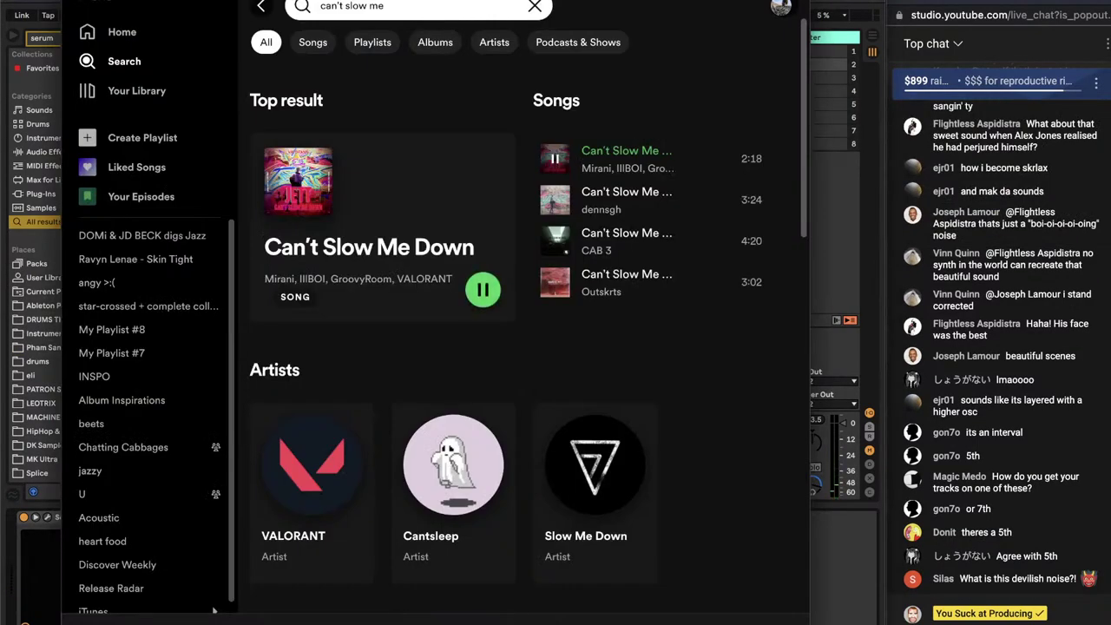
pyautogui.press('super+Tab')
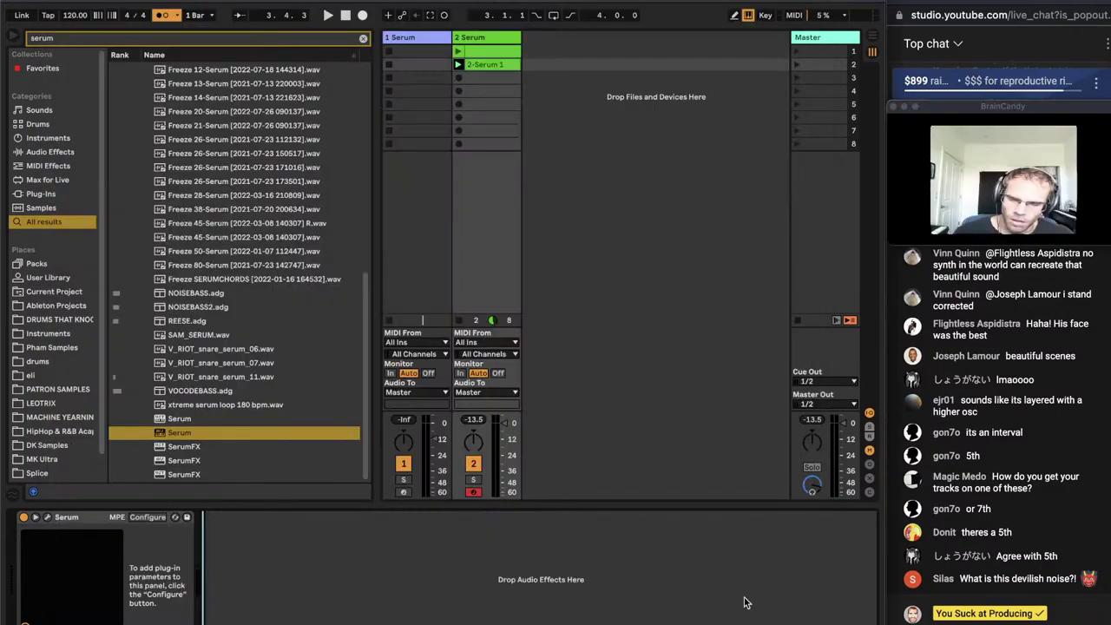
# Reopen the 2 Serum track's synth, raise envelope 1's attack to 55 ms, and try Tube distortion at 34% drive
pyautogui.click(37, 517)
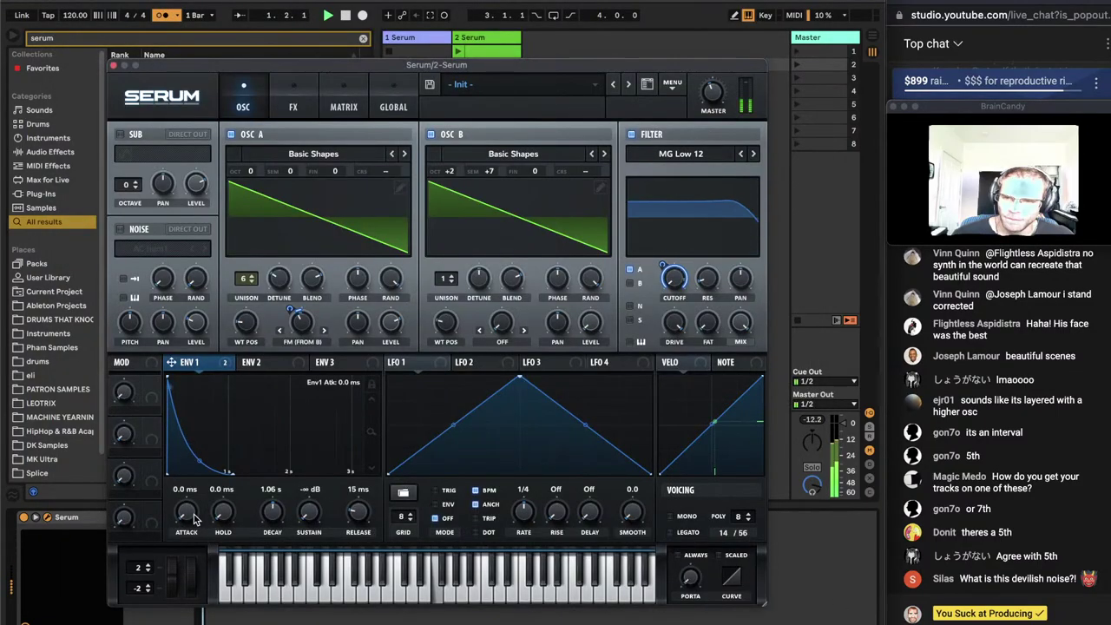
pyautogui.moveTo(190, 512)
pyautogui.mouseDown()
pyautogui.moveTo(195, 500)
pyautogui.moveTo(181, 500)
pyautogui.mouseUp()
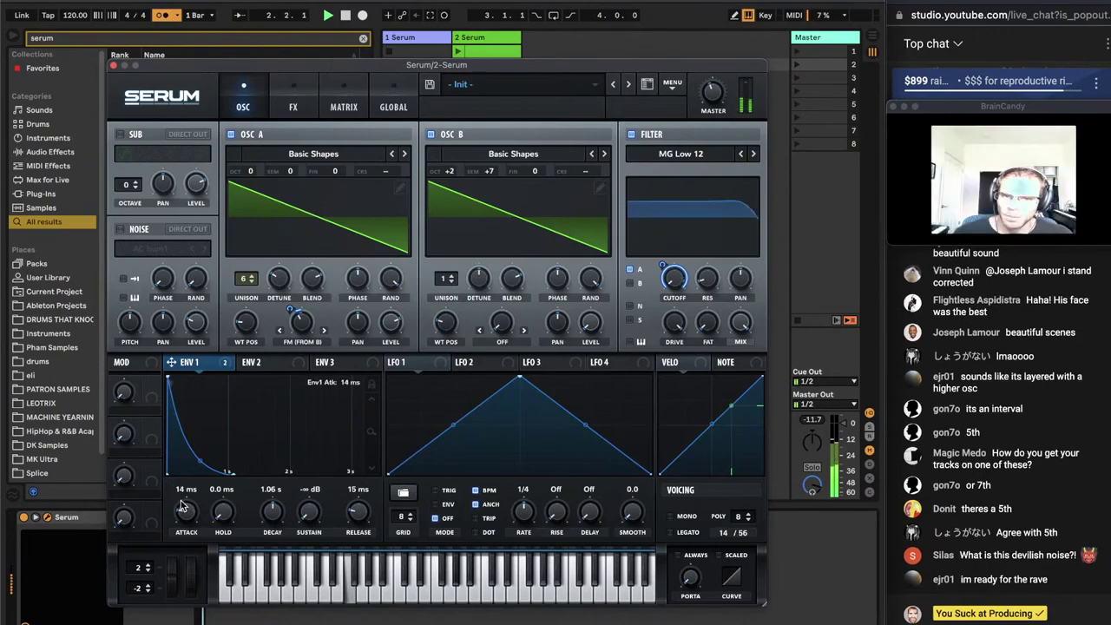
pyautogui.click(293, 102)
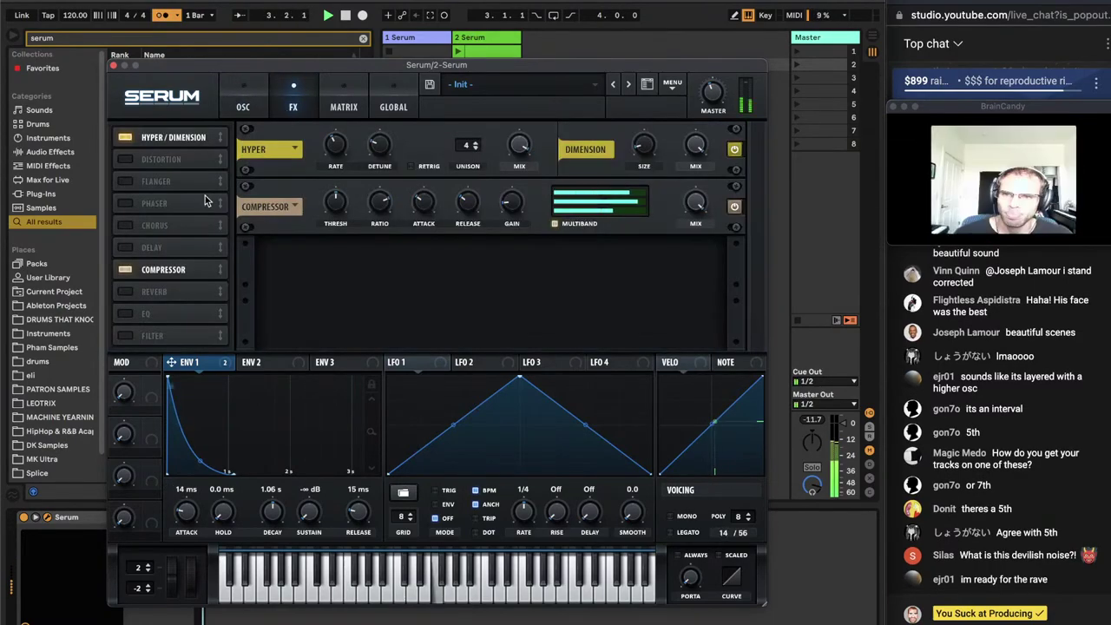
pyautogui.click(126, 159)
pyautogui.press('space')
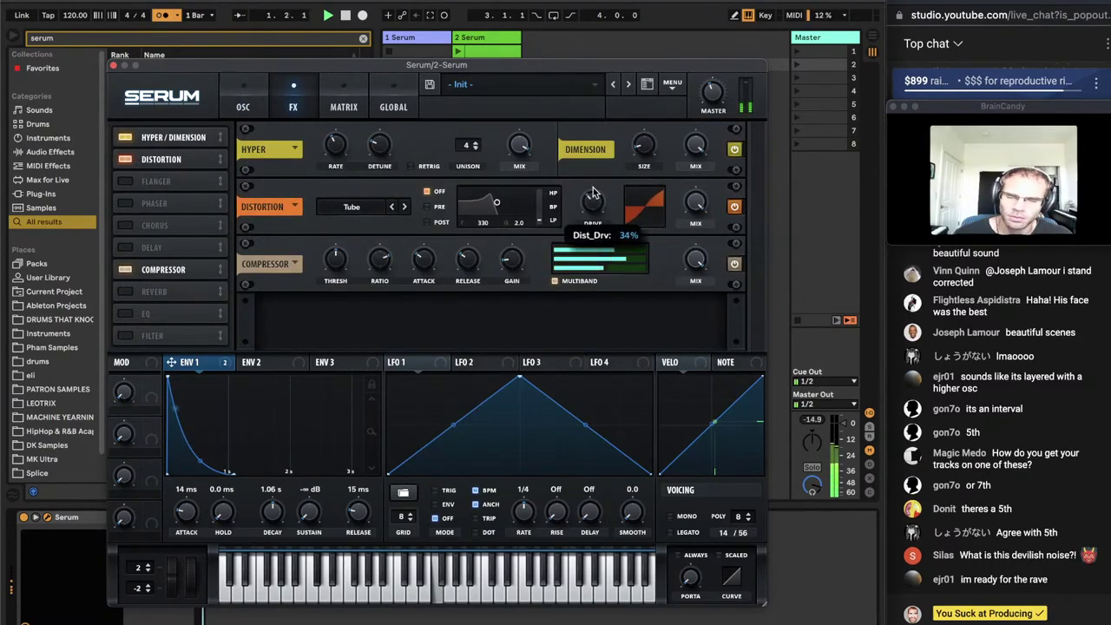
pyautogui.moveTo(186, 520); pyautogui.dragTo(192, 516)
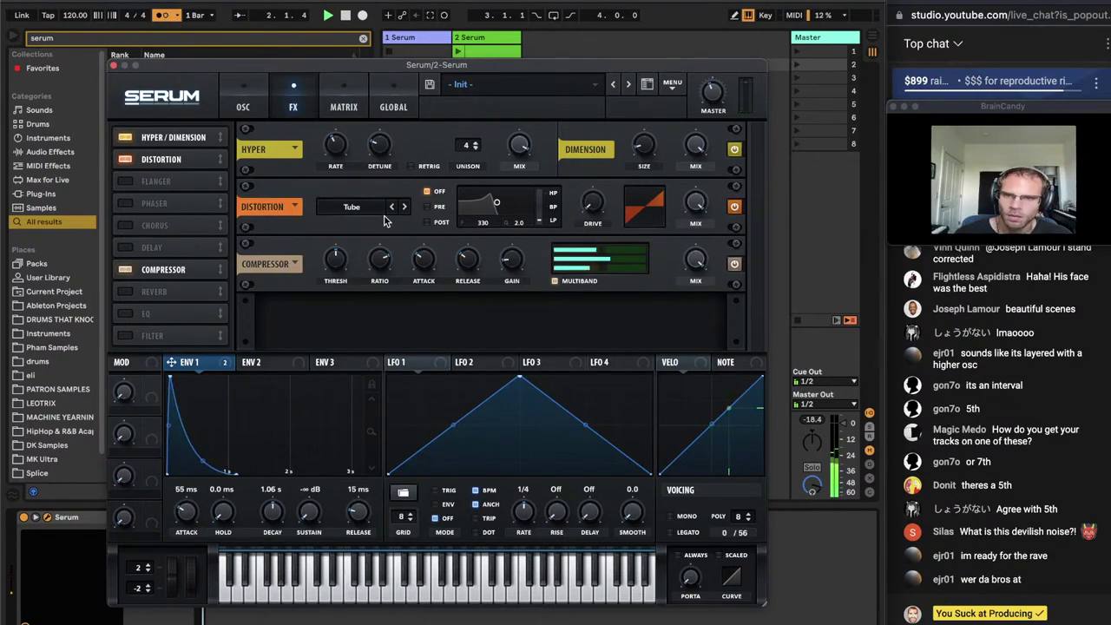
pyautogui.click(126, 160)
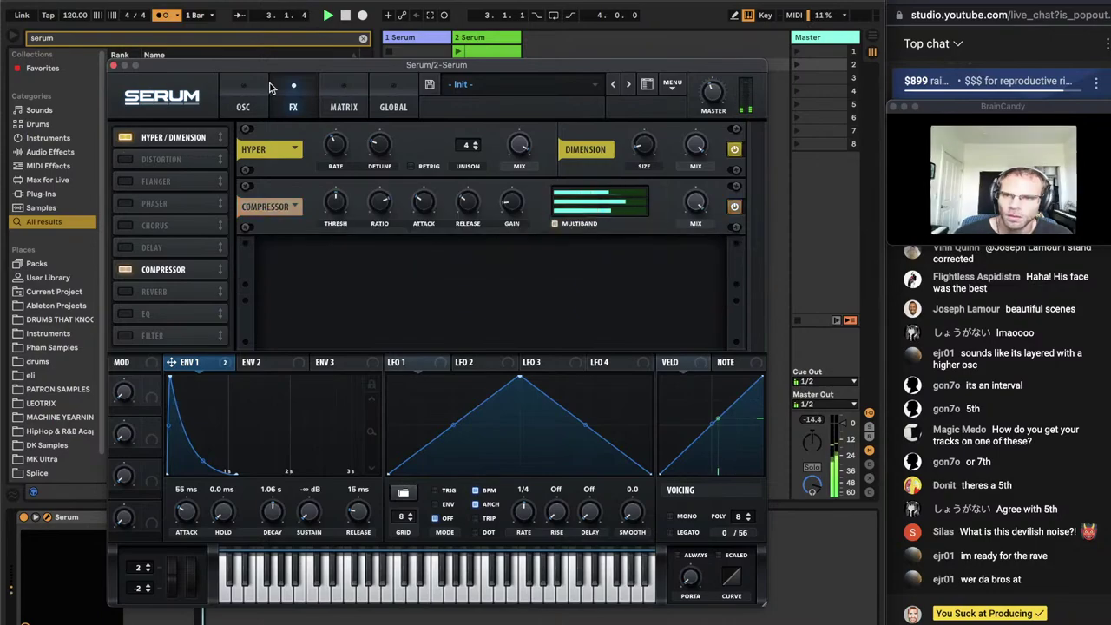
# Try square waveforms on oscillators A and B by changing their wavetable positions, and return both to saw
pyautogui.click(243, 95)
pyautogui.moveTo(707, 117)
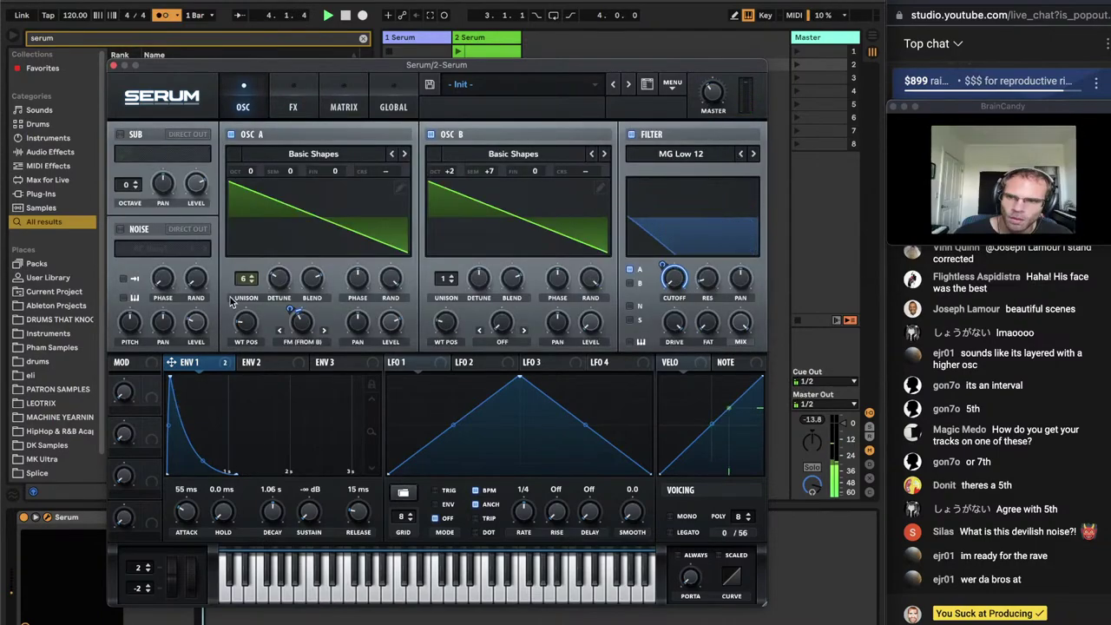
pyautogui.moveTo(245, 322); pyautogui.dragTo(246, 339)
pyautogui.moveTo(445, 323)
pyautogui.mouseDown()
pyautogui.moveTo(451, 338)
pyautogui.moveTo(451, 327)
pyautogui.mouseUp()
pyautogui.moveTo(240, 327); pyautogui.dragTo(242, 312)
pyautogui.moveTo(446, 323); pyautogui.dragTo(451, 311)
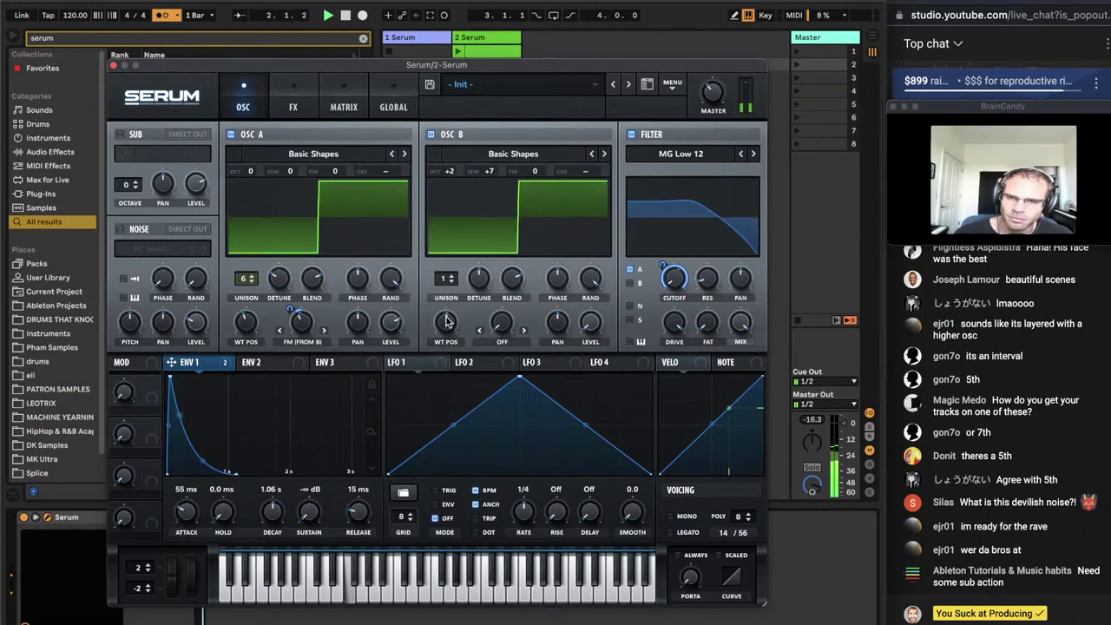
pyautogui.moveTo(245, 321); pyautogui.dragTo(246, 328)
pyautogui.moveTo(445, 322); pyautogui.dragTo(445, 330)
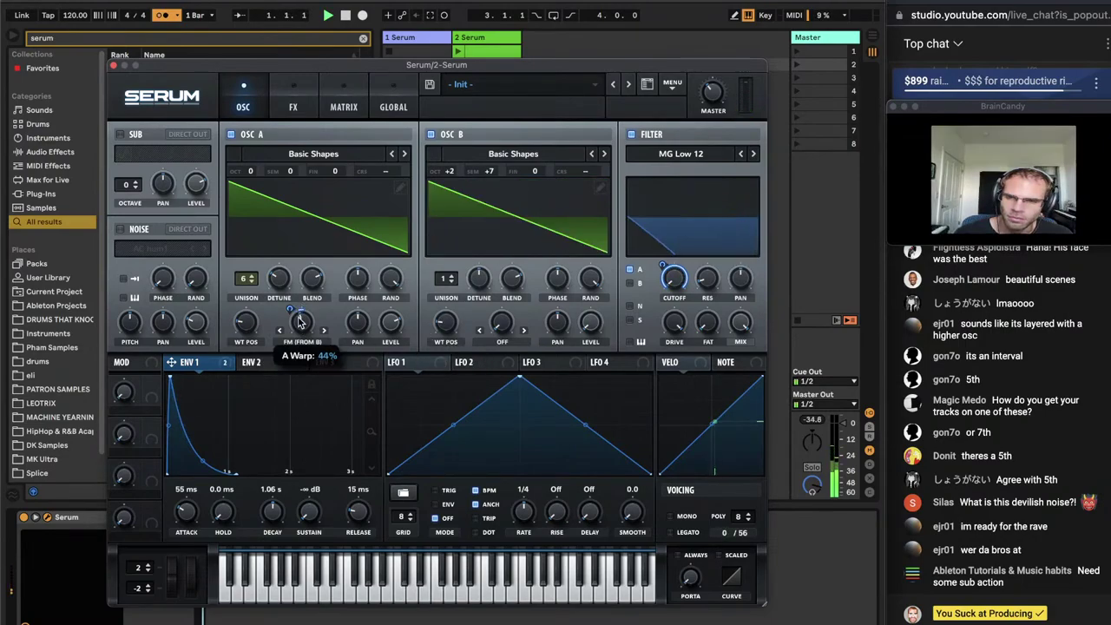
# Lower oscillator B's octave to 0 and adjust oscillator A's FM warp amount
pyautogui.moveTo(449, 171); pyautogui.dragTo(448, 210)
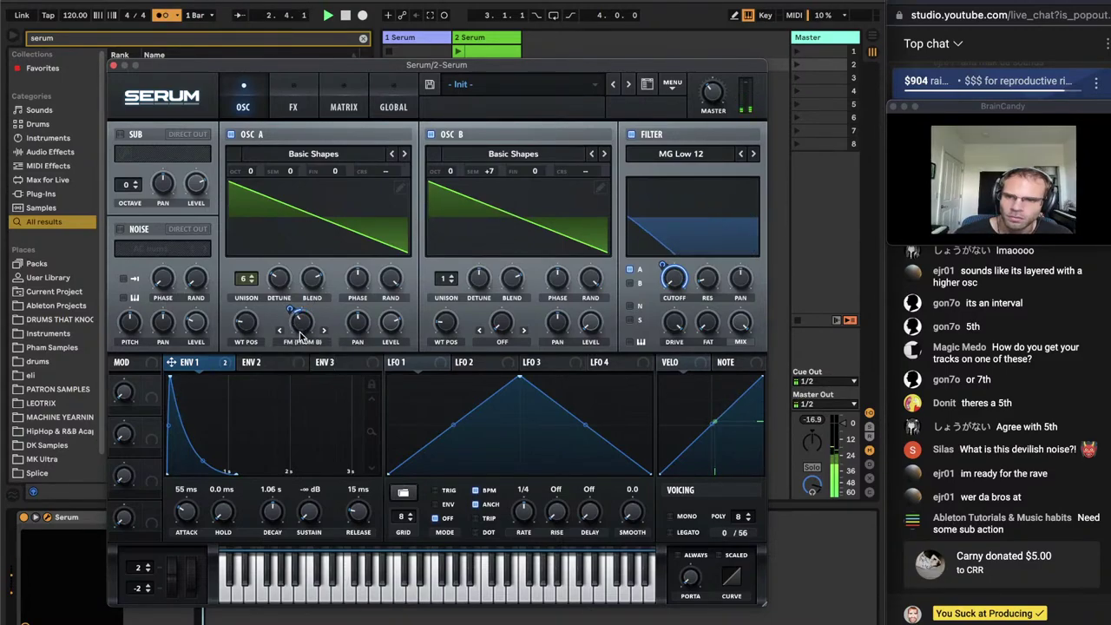
pyautogui.moveTo(302, 336)
pyautogui.moveTo(304, 321); pyautogui.dragTo(306, 316)
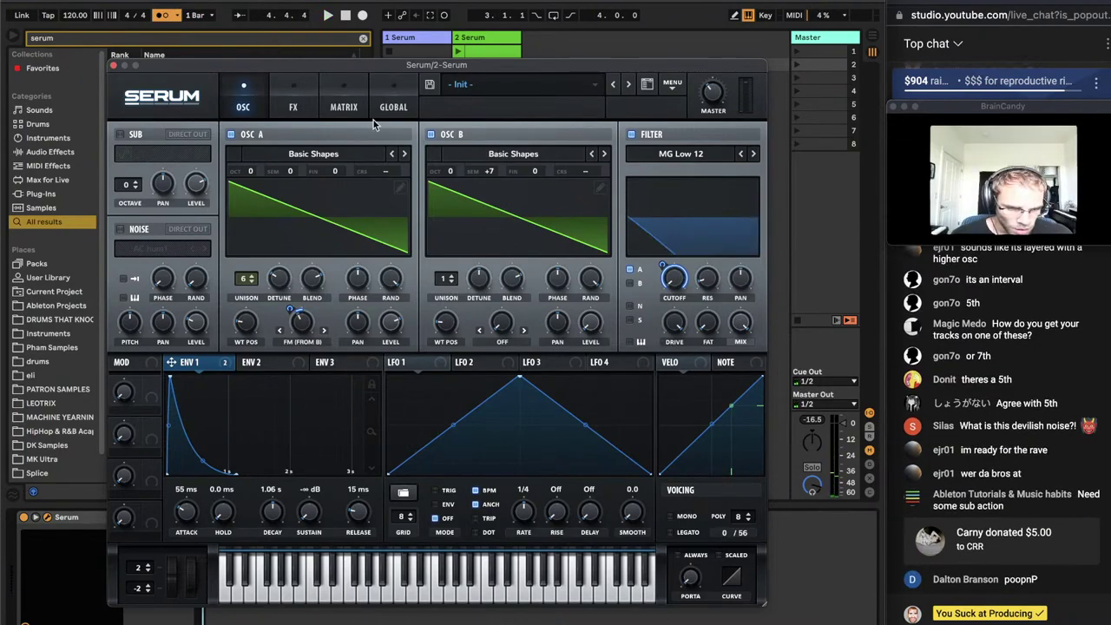
# Show the Master track's devices and turn on the BrainCandy device
pyautogui.moveTo(256, 66); pyautogui.dragTo(301, 213)
pyautogui.click(822, 39)
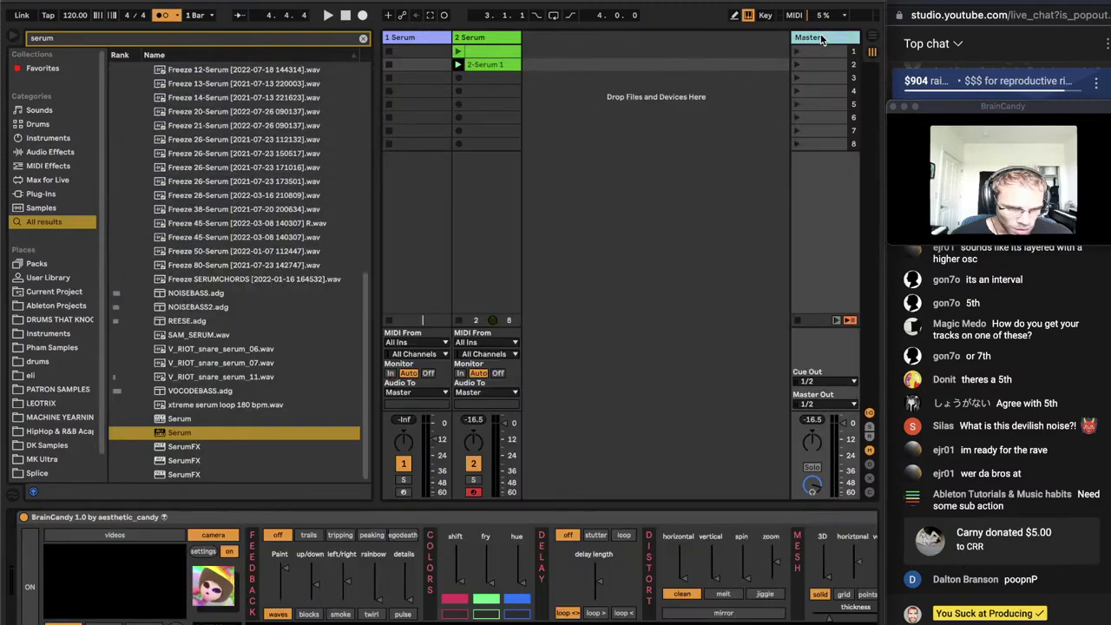
pyautogui.click(26, 618)
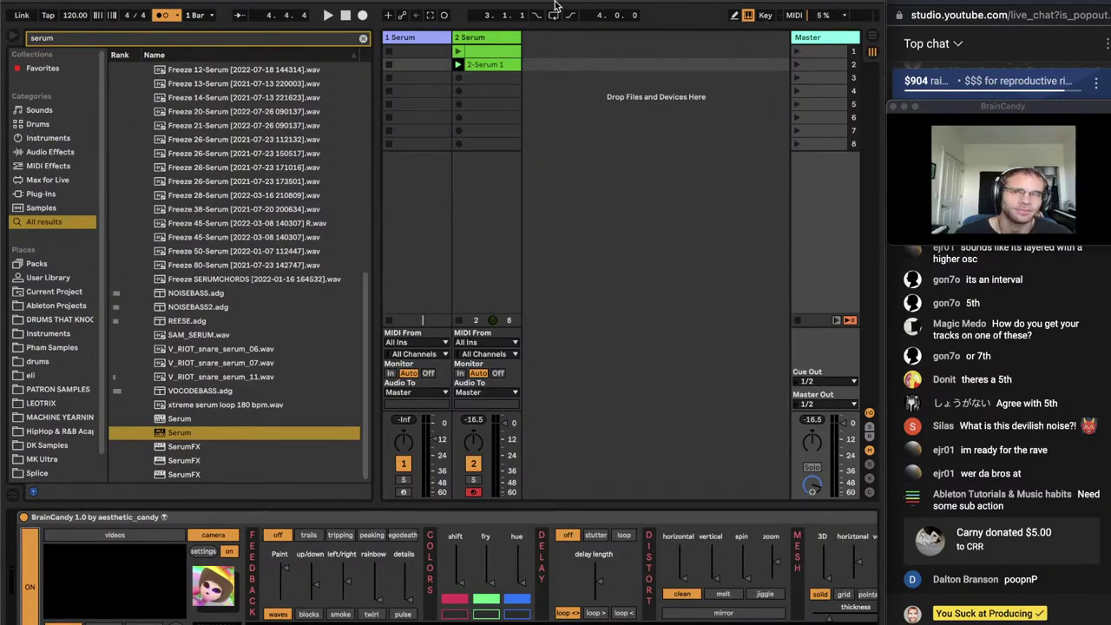
# Return to the 2 Serum track, close its synth, and examine the notes of the 2-Serum 1 clip
pyautogui.click(492, 40)
pyautogui.moveTo(415, 104); pyautogui.dragTo(412, 128)
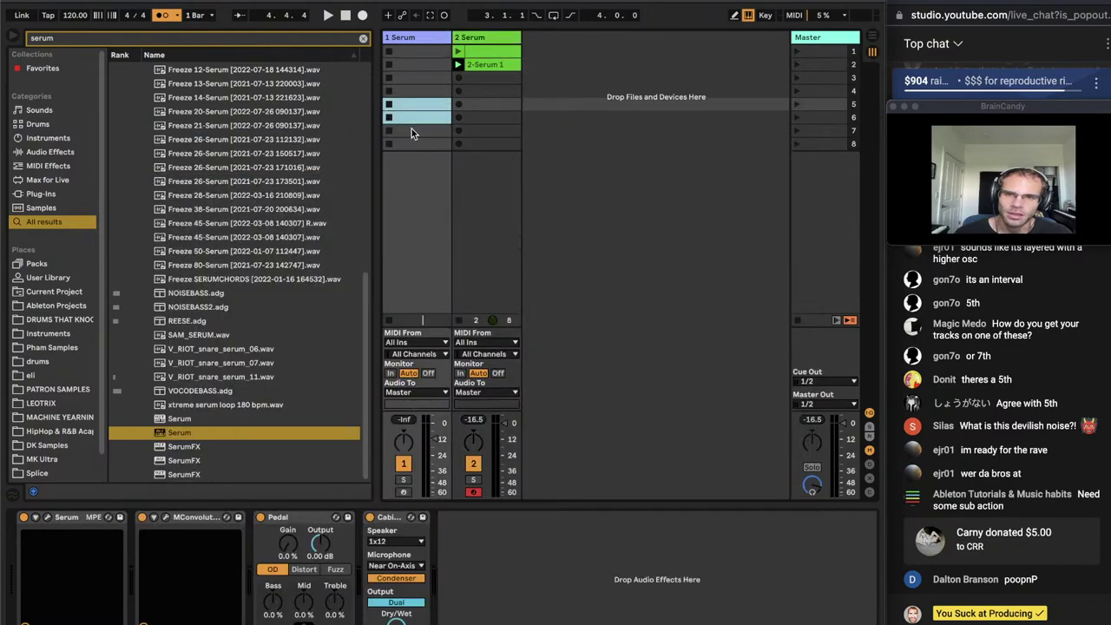
pyautogui.click(485, 39)
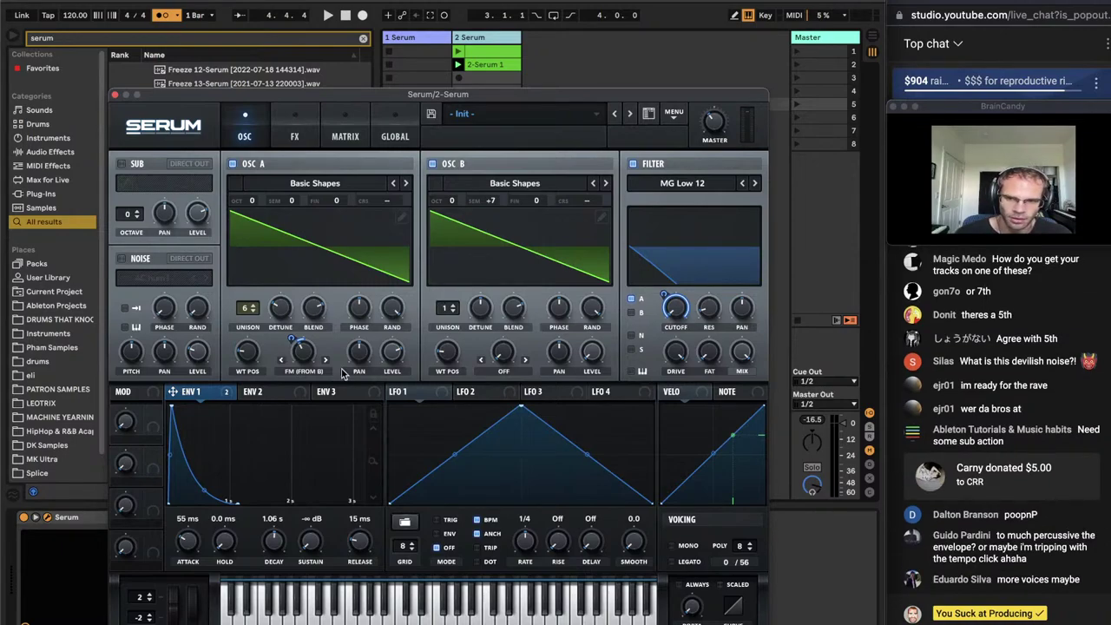
pyautogui.moveTo(303, 354)
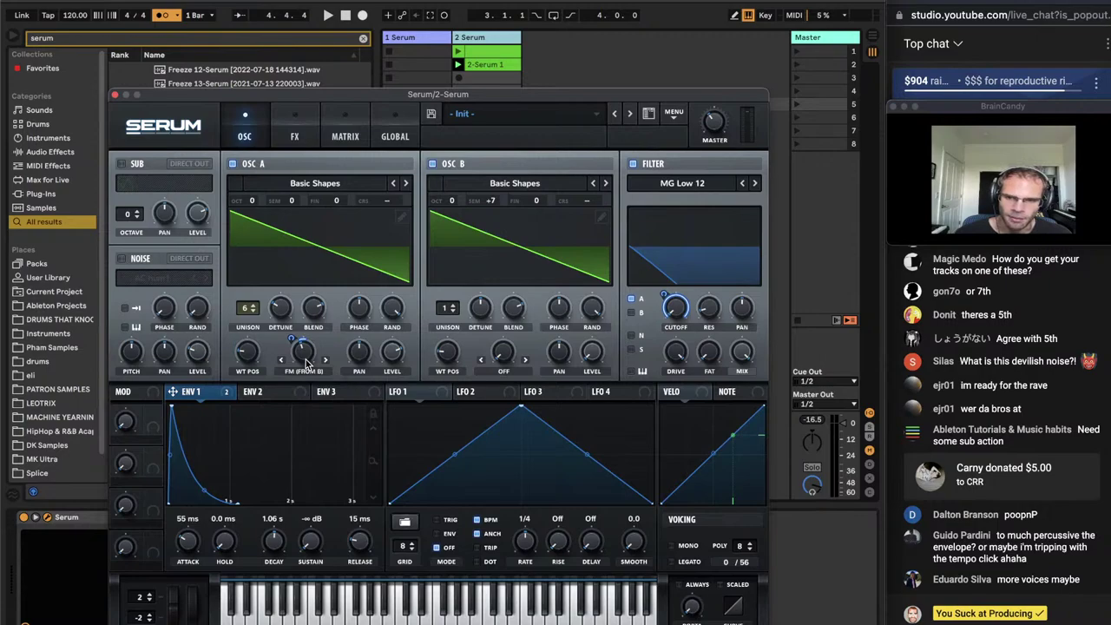
pyautogui.click(484, 66)
pyautogui.click(114, 94)
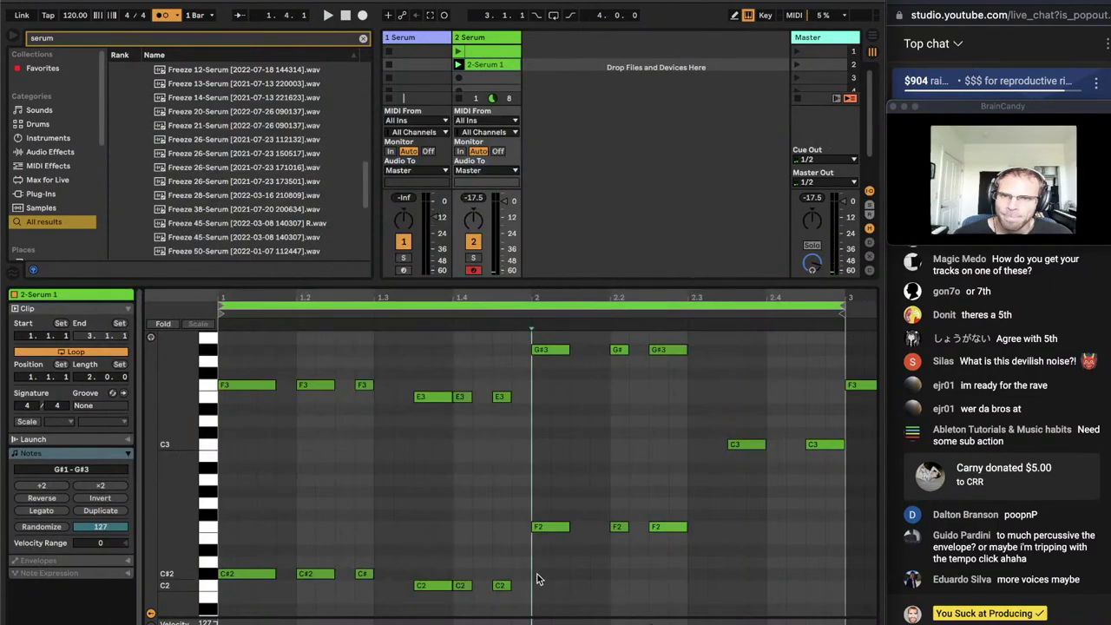
pyautogui.scroll(-4, 537, 576)
# Reopen the 2 Serum track's synth, set envelope 1's attack to 74 ms, and listen to the reference song in Spotify
pyautogui.hotkey('shift', 'Tab')
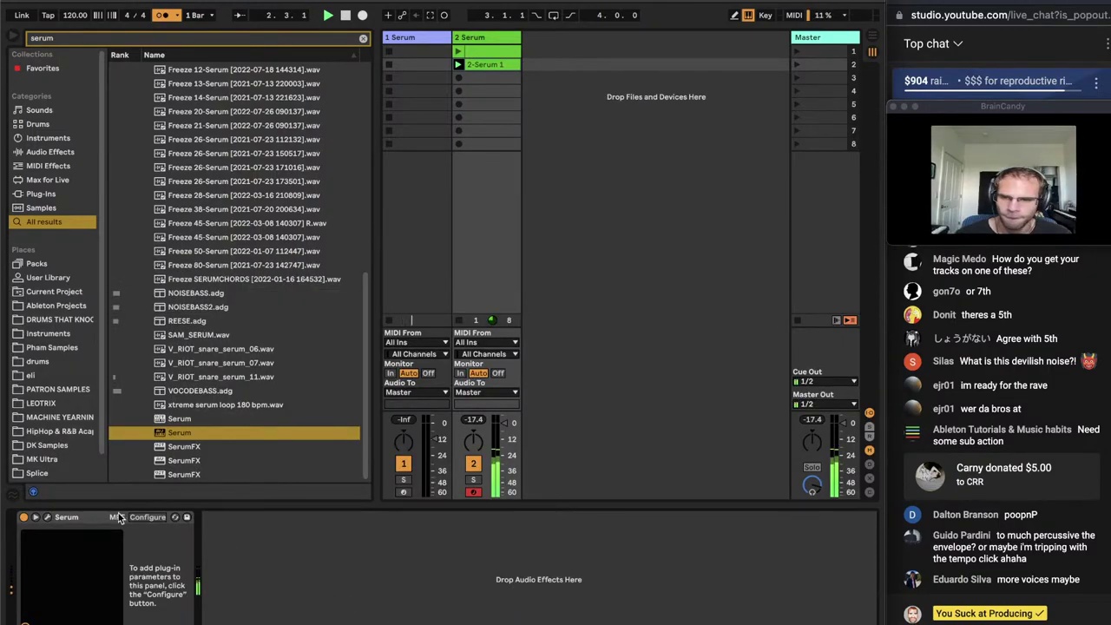
pyautogui.click(48, 517)
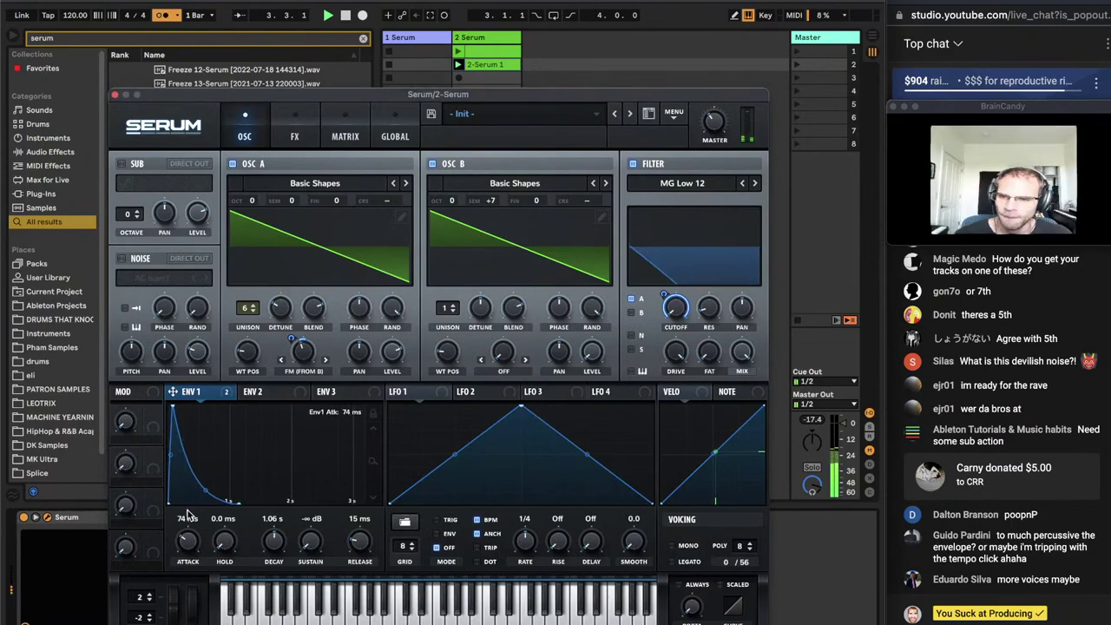
pyautogui.click(434, 618)
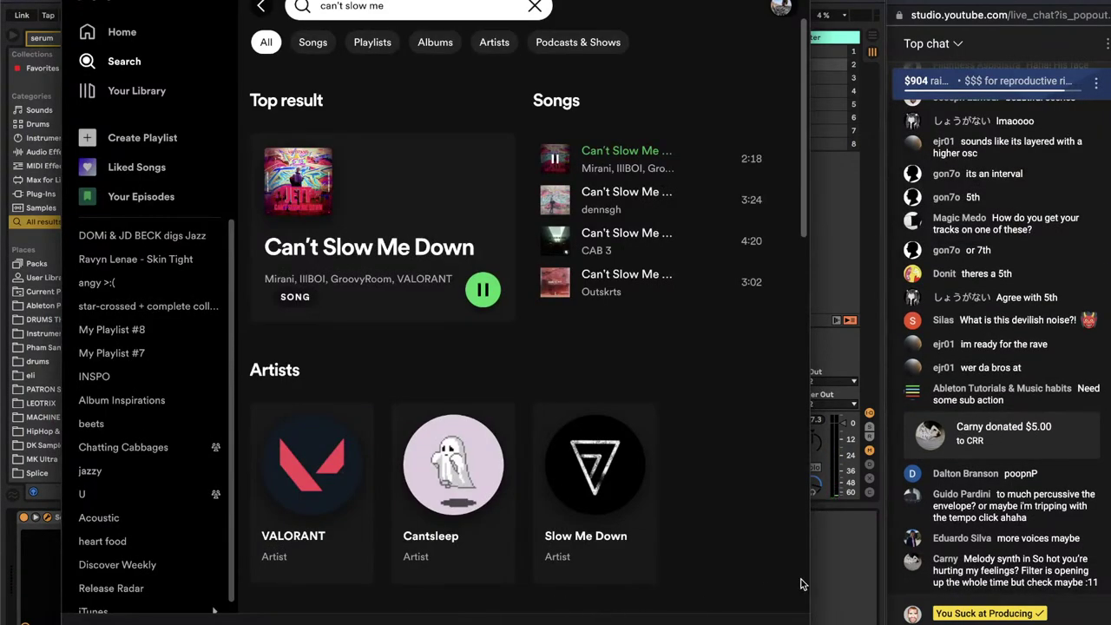
pyautogui.click(846, 599)
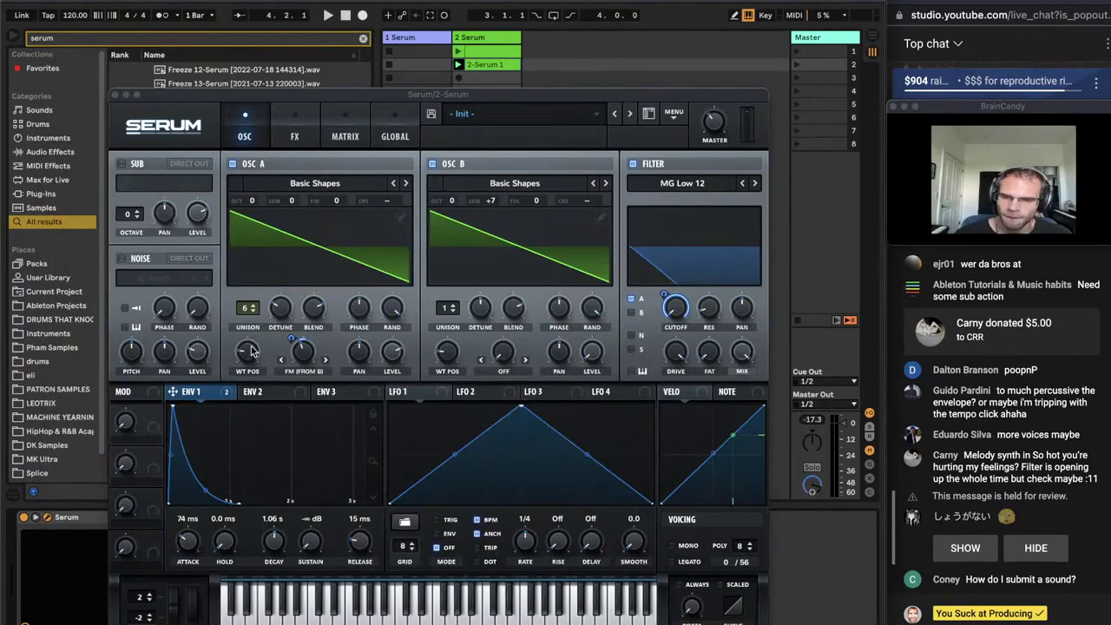
# Play the clip and switch the wavetables of oscillators A and B to Analog_BD_Sin
pyautogui.press('space')
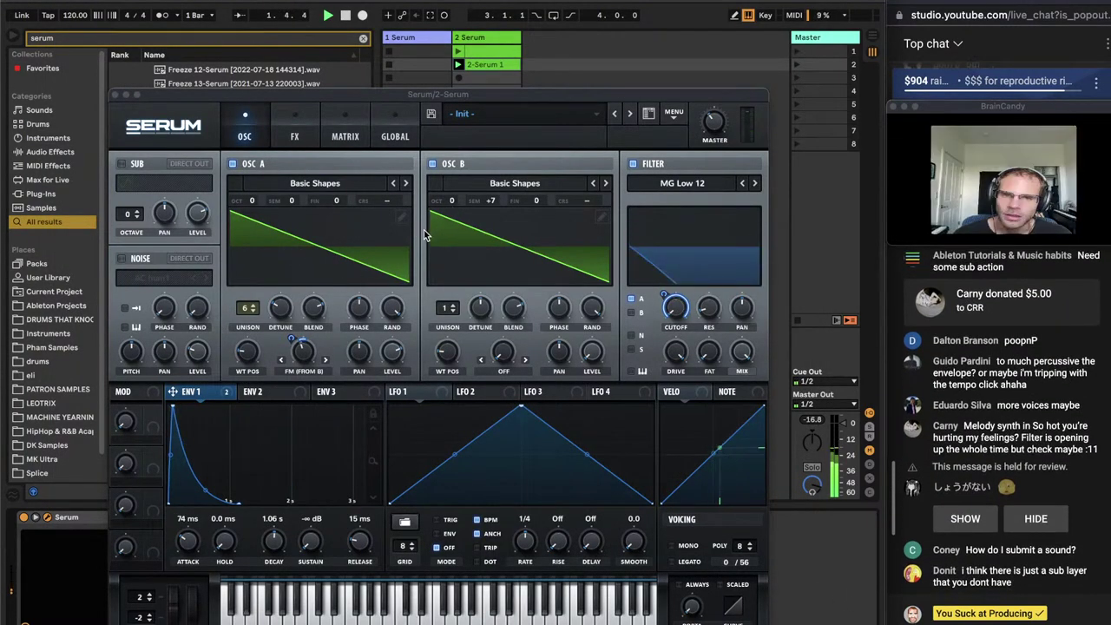
pyautogui.click(396, 183)
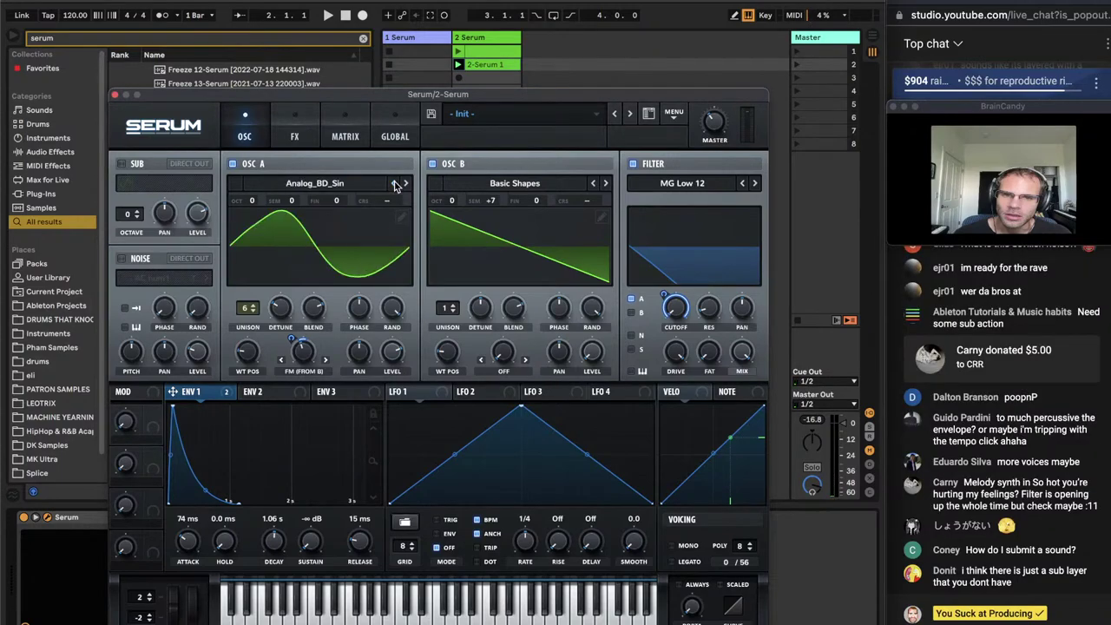
pyautogui.click(593, 183)
# Turn on the Tube distortion effect with 46% drive and turn off the compressor
pyautogui.click(294, 137)
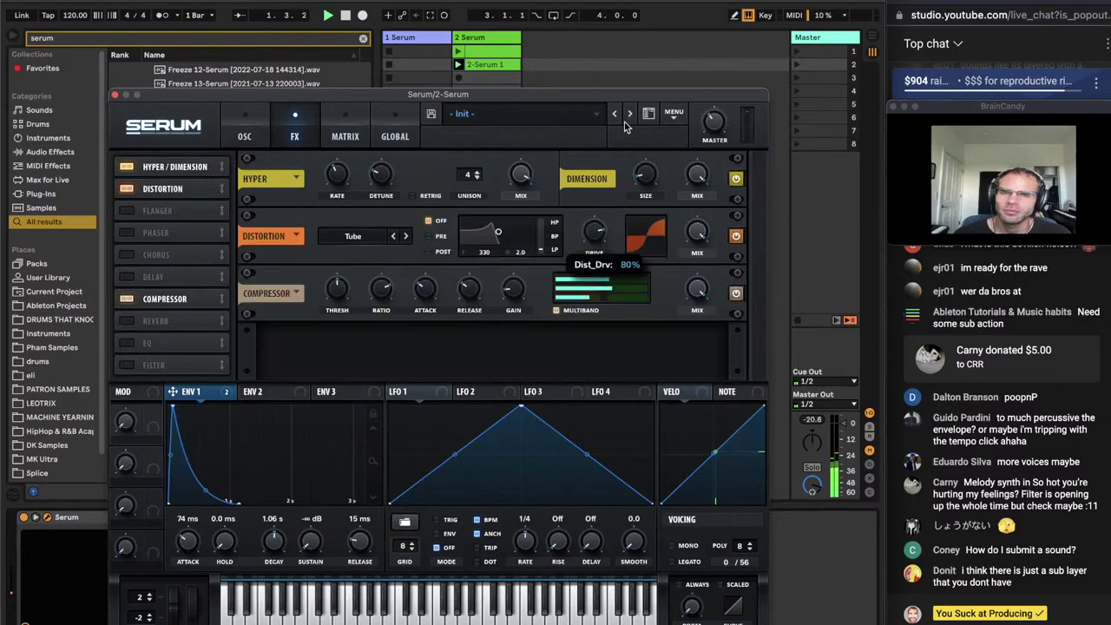
pyautogui.click(128, 299)
pyautogui.moveTo(594, 230); pyautogui.dragTo(591, 282)
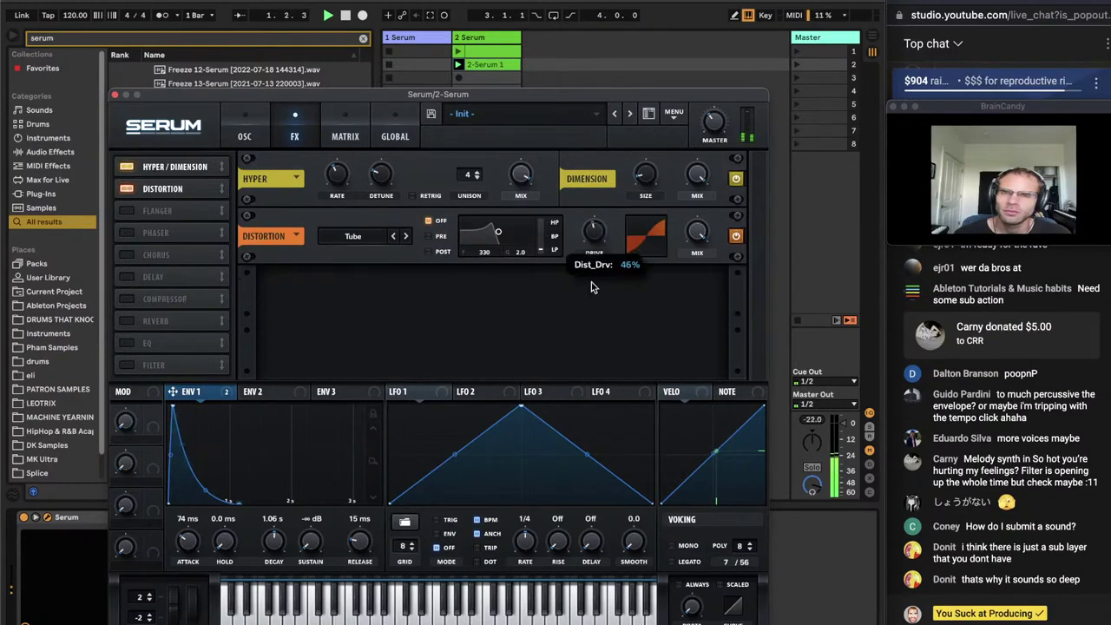
# Set the octave of both oscillators A and B to -1
pyautogui.click(233, 128)
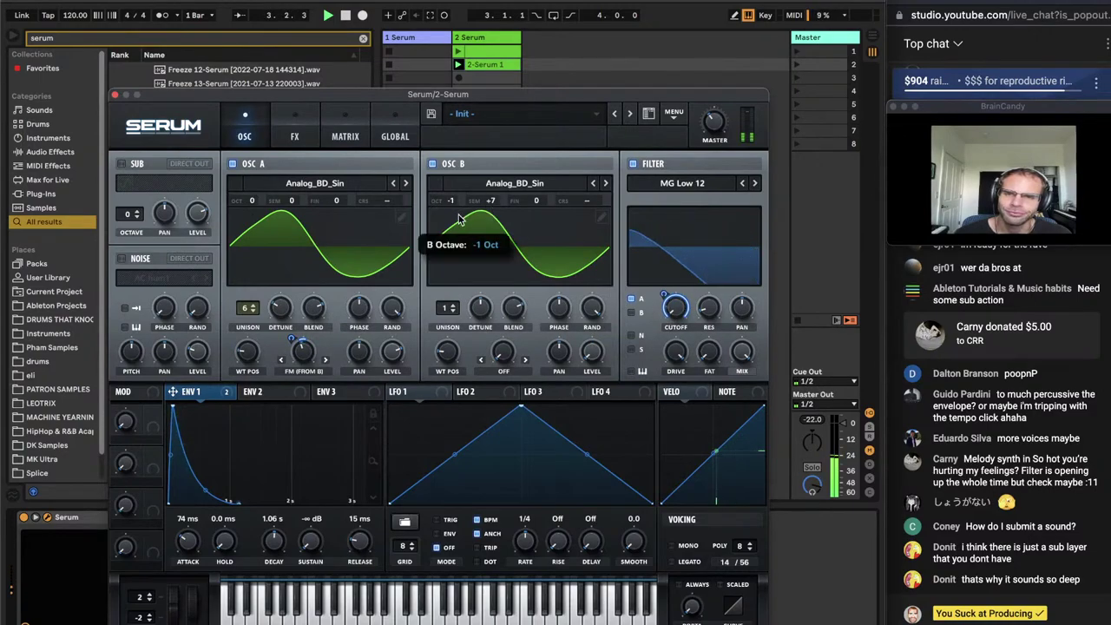
pyautogui.moveTo(493, 207); pyautogui.dragTo(499, 208)
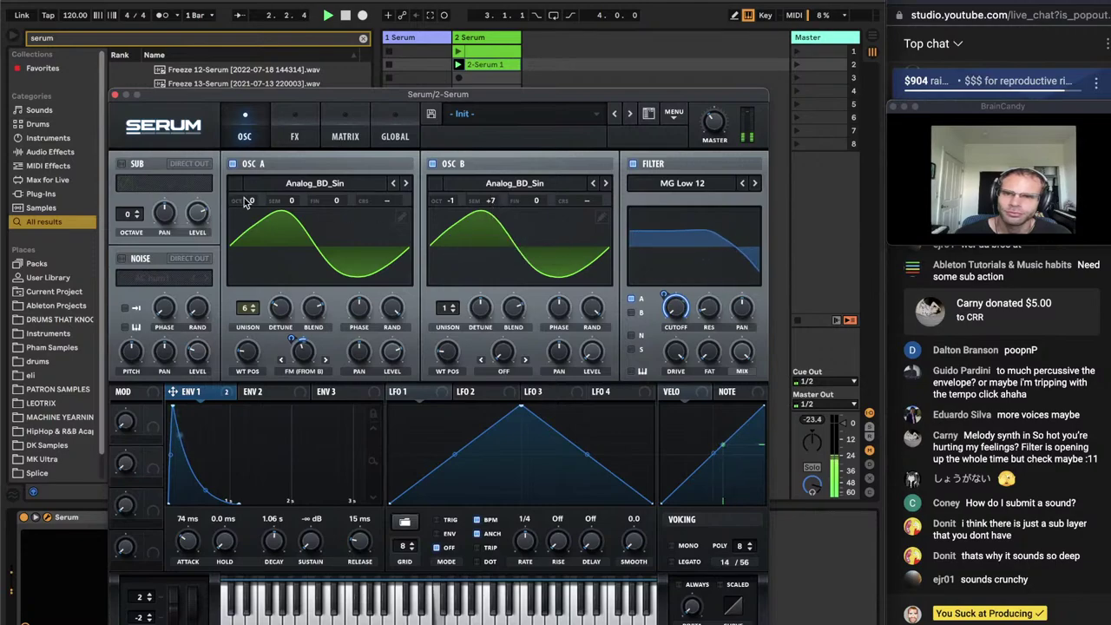
pyautogui.moveTo(250, 201); pyautogui.dragTo(246, 214)
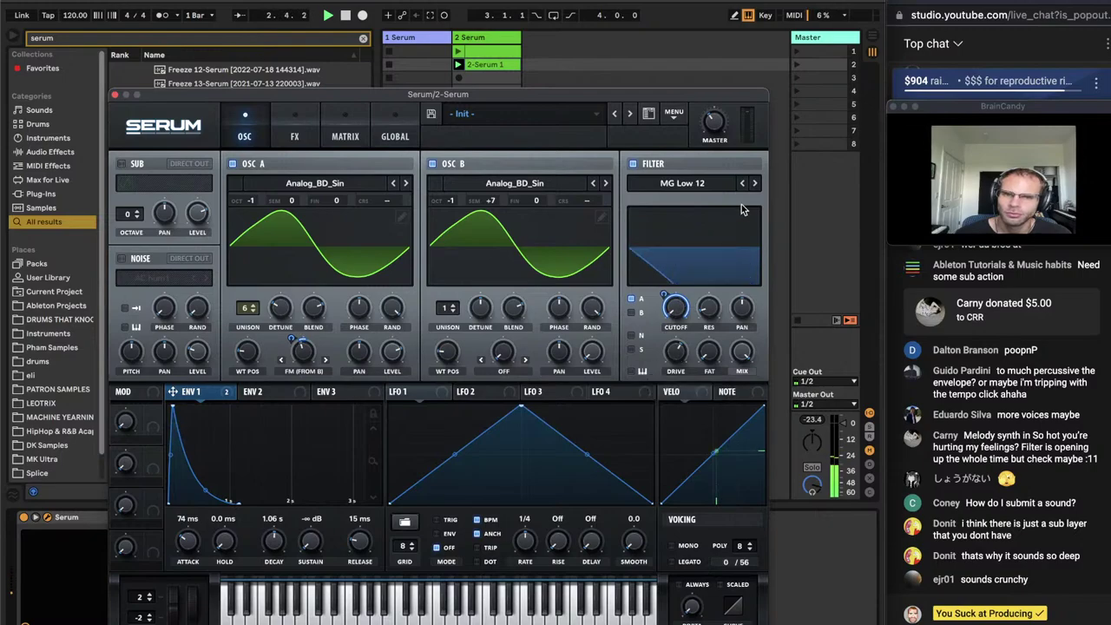
# Turn the compressor effect back on, raise its gain, and bypass the distortion
pyautogui.click(286, 131)
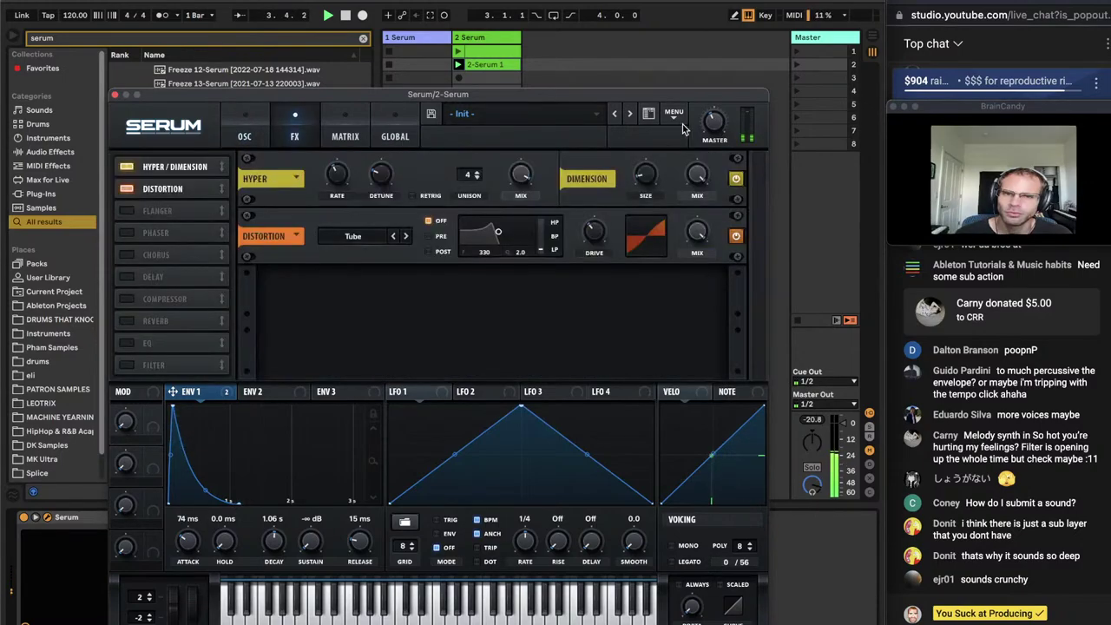
pyautogui.click(124, 298)
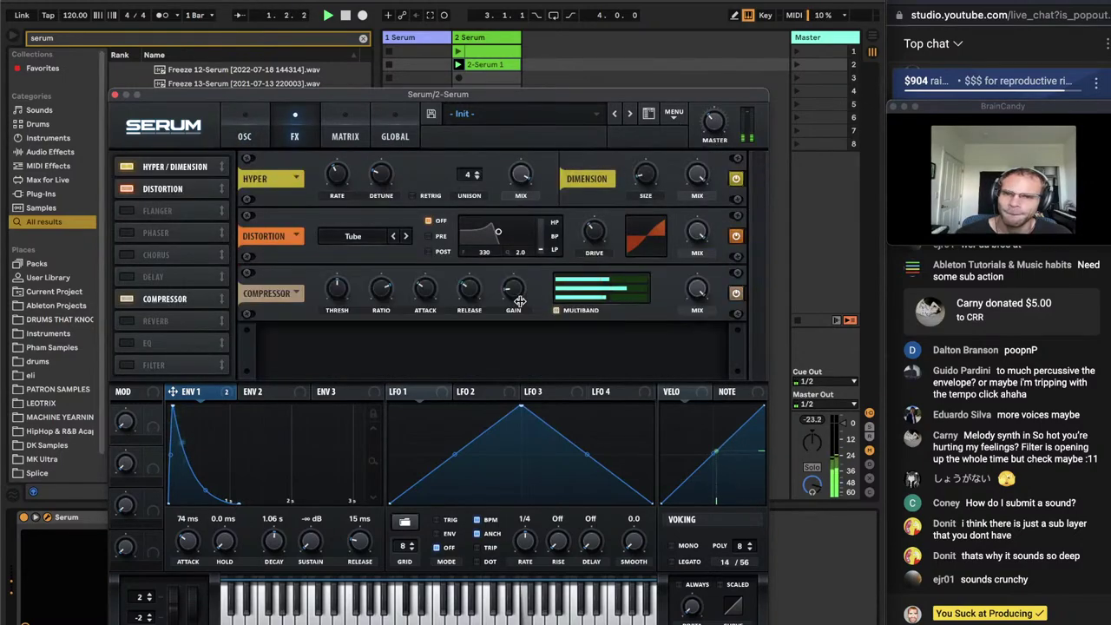
pyautogui.moveTo(513, 295)
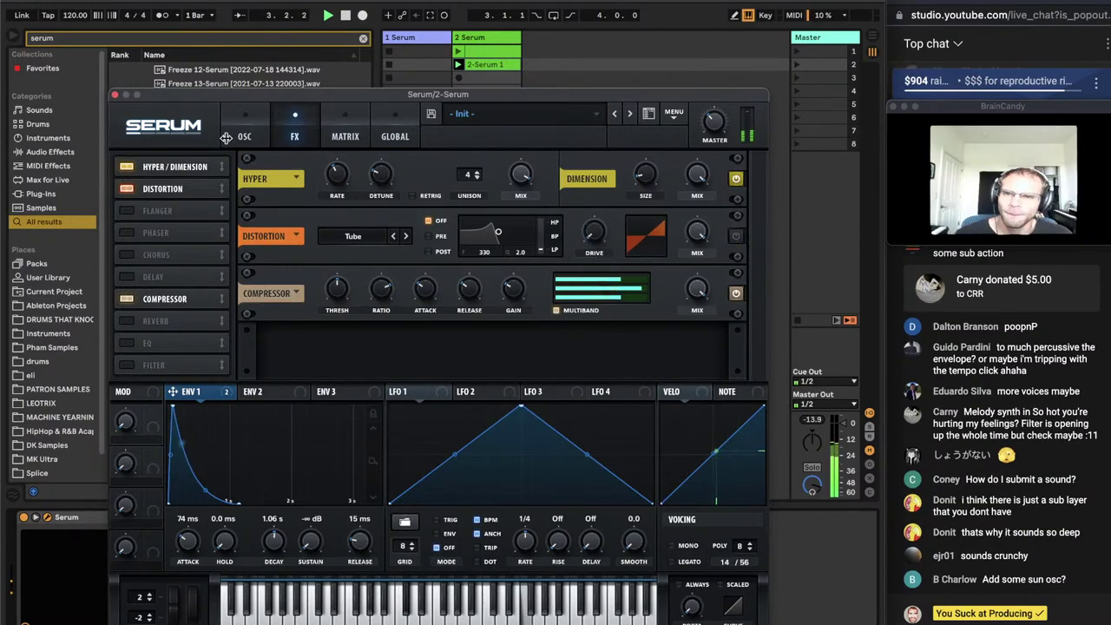
pyautogui.click(227, 137)
pyautogui.click(294, 136)
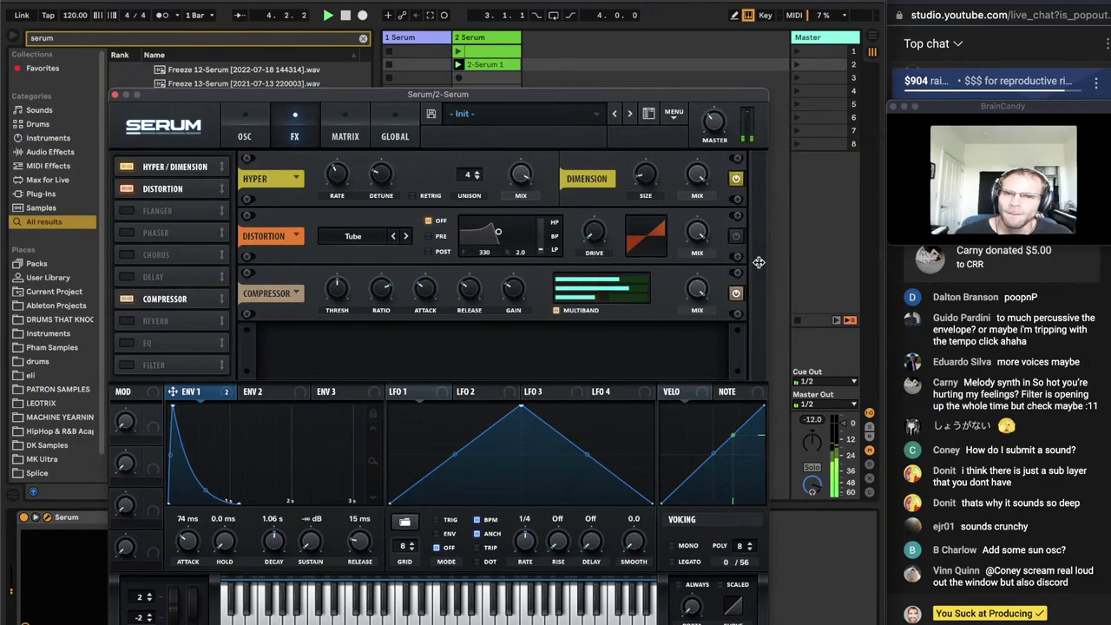
# Raise the filter's drive during playback and set oscillator A's FM warp to 40%
pyautogui.click(244, 136)
pyautogui.press('space')
pyautogui.moveTo(674, 352); pyautogui.dragTo(674, 308)
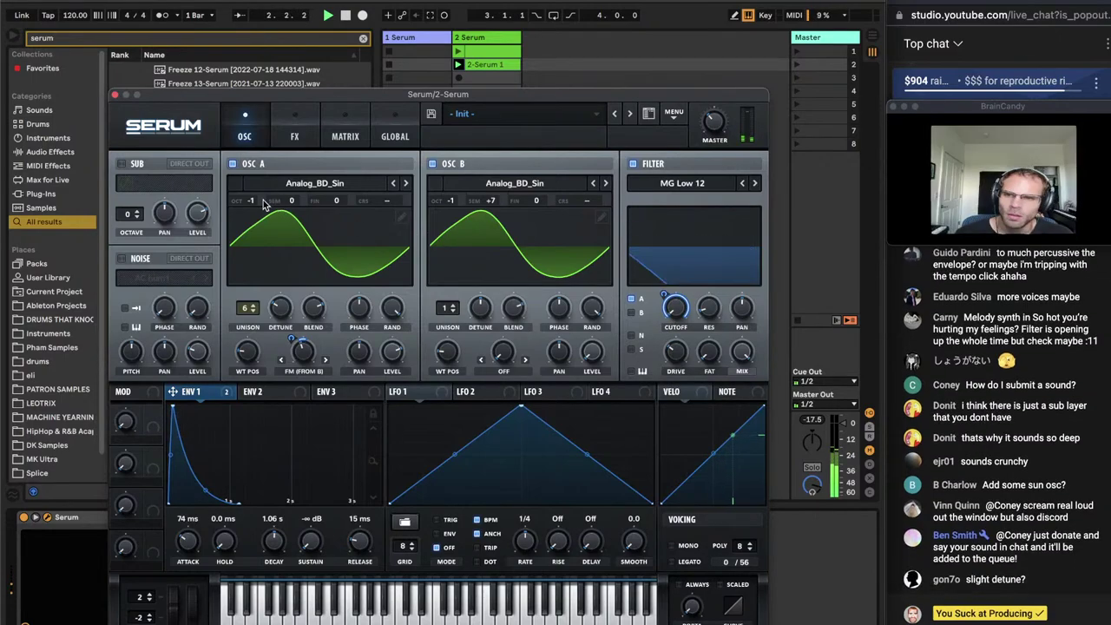
pyautogui.moveTo(262, 202); pyautogui.dragTo(242, 216)
pyautogui.moveTo(297, 351)
pyautogui.mouseDown()
pyautogui.moveTo(299, 342)
pyautogui.moveTo(295, 363)
pyautogui.mouseUp()
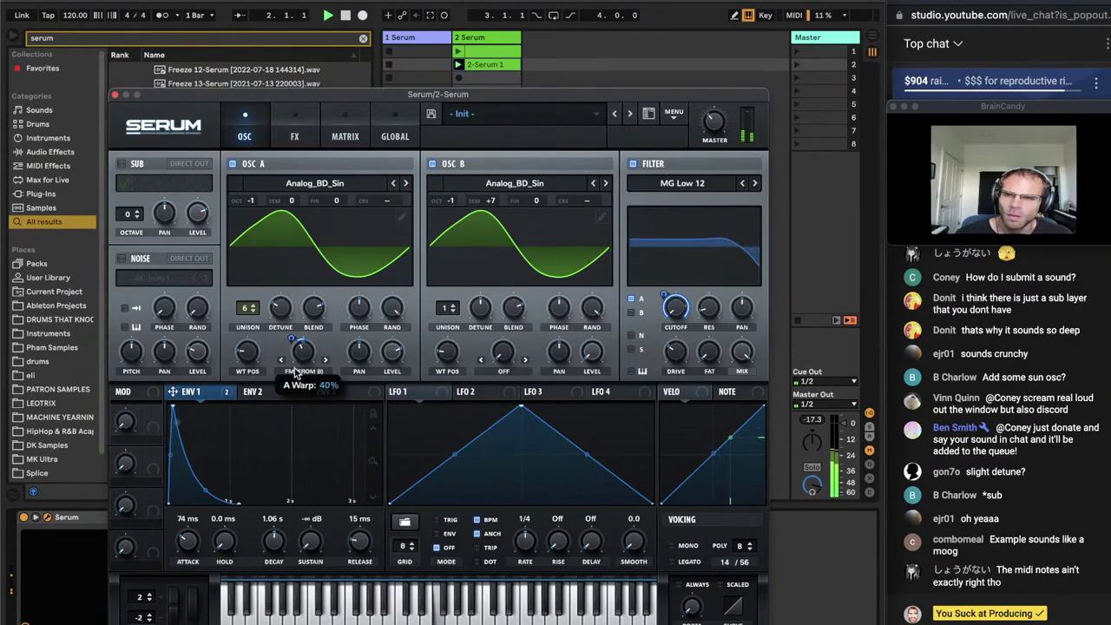
# Close the synth and switch to Discord to view the list of overflow sound requests
pyautogui.click(115, 94)
pyautogui.click(846, 40)
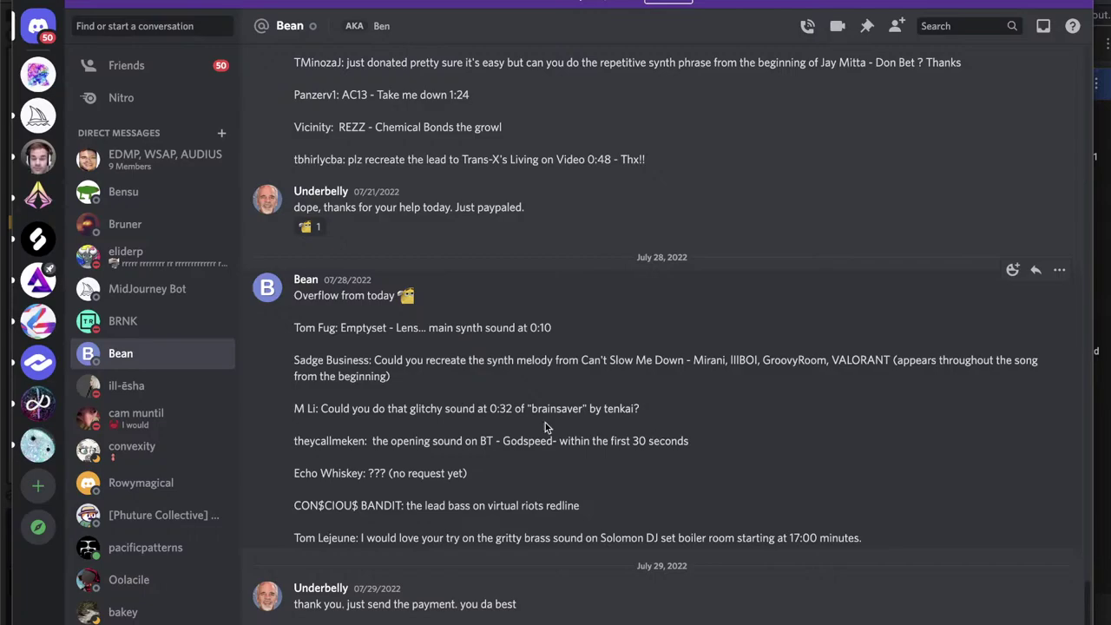
# Look at the direct-message conversation with Brainsaver's artist and return to the overflow request list
pyautogui.scroll(-5, 190, 486)
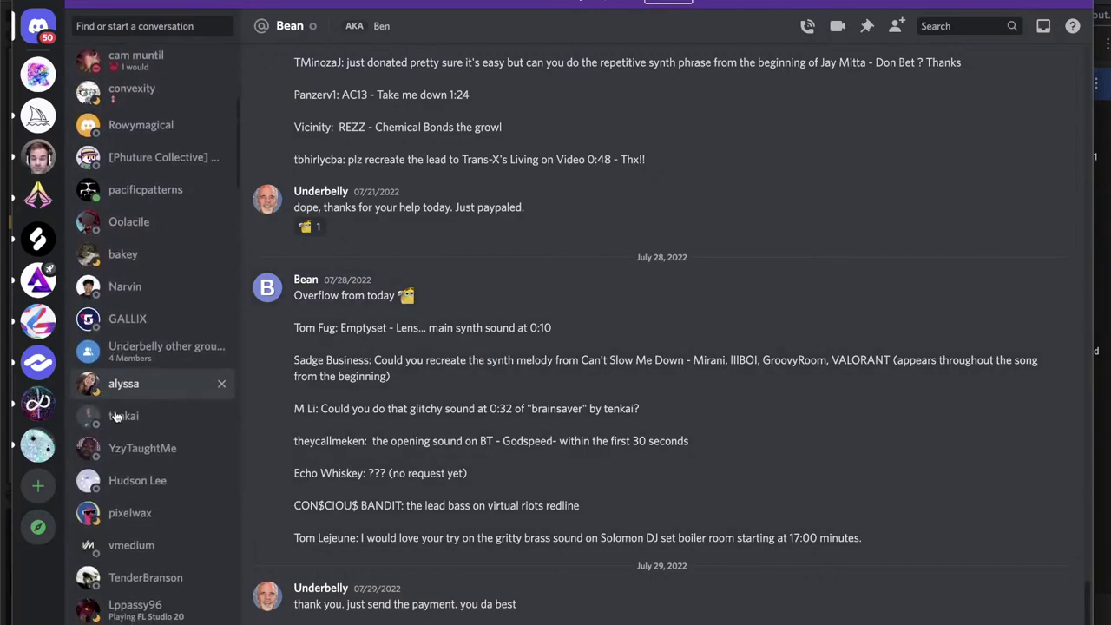
pyautogui.click(121, 416)
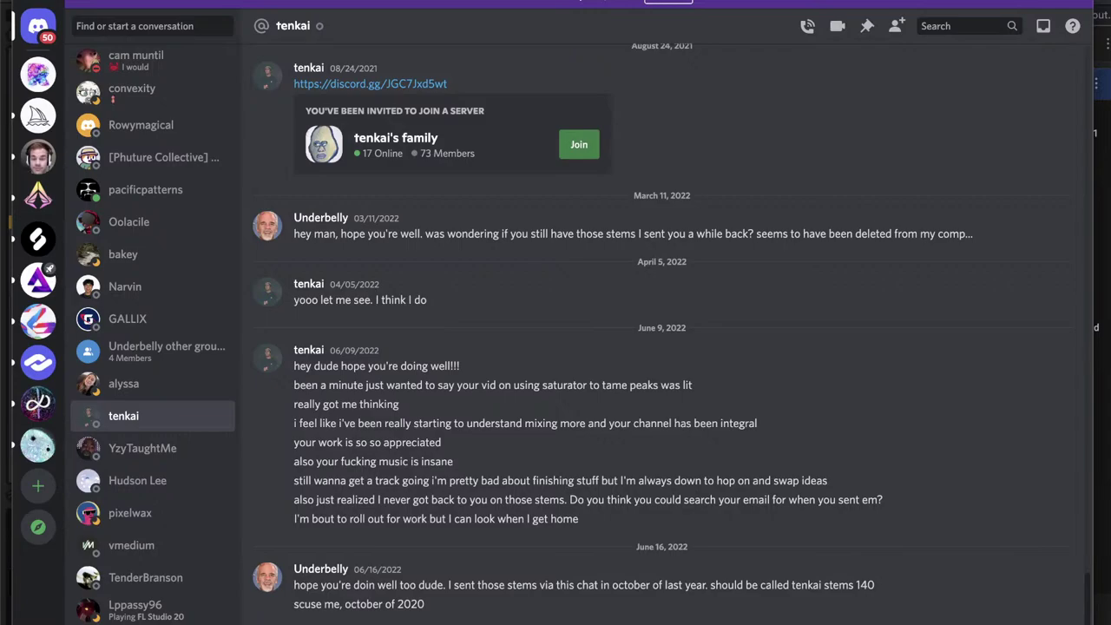
pyautogui.scroll(5, 217, 156)
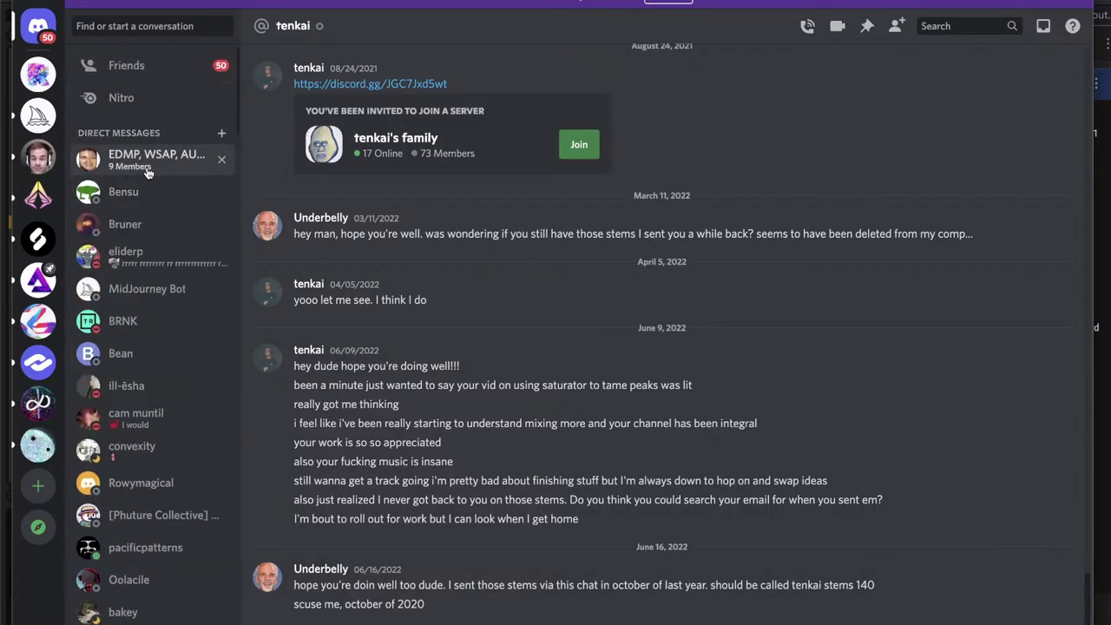
pyautogui.click(138, 356)
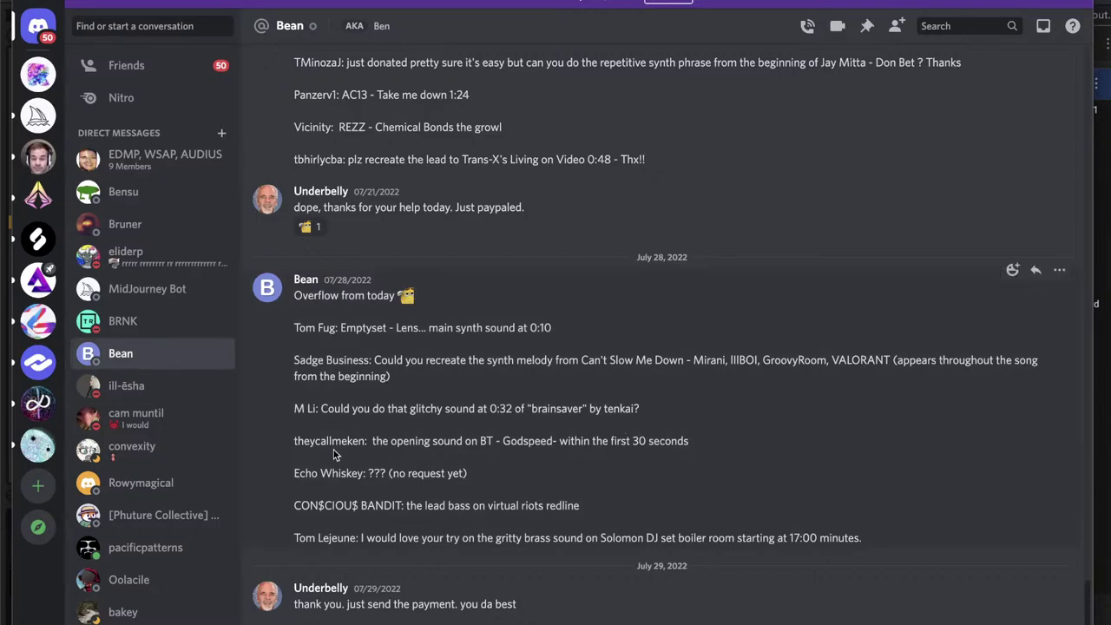
# Message Brainsaver's artist "yo, how do you make that glitchy sound in brainsaver at :32?" and return to the overflow request list
pyautogui.scroll(-5, 147, 485)
pyautogui.click(123, 492)
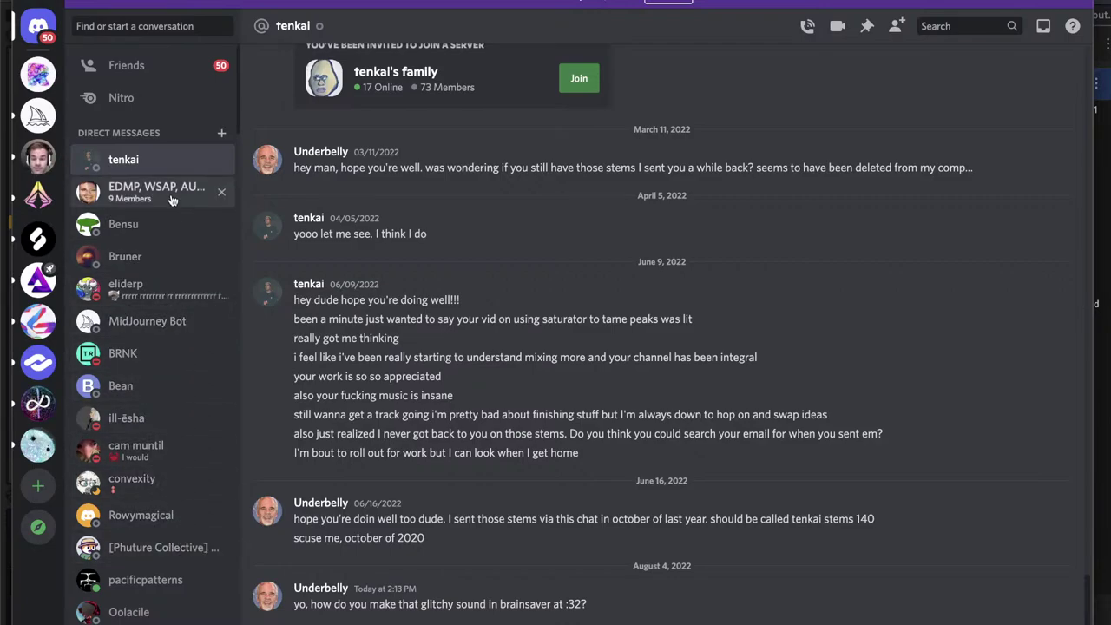
pyautogui.click(134, 387)
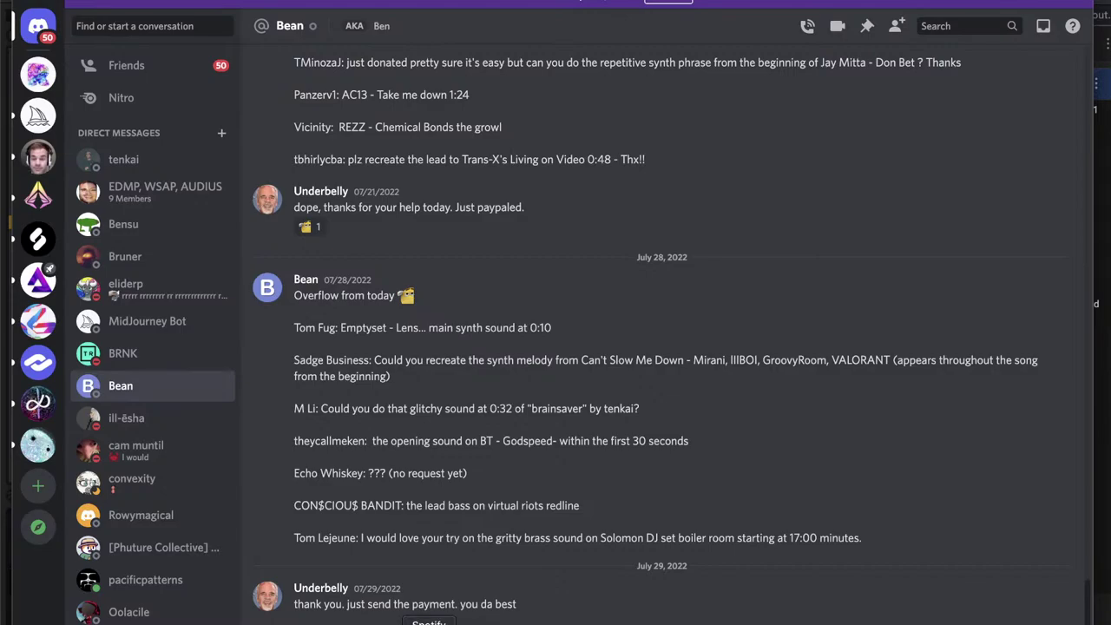
# Switch to Spotify, search for "brainsaver tenkai" and play Brainsaver
pyautogui.click(429, 621)
pyautogui.click(535, 7)
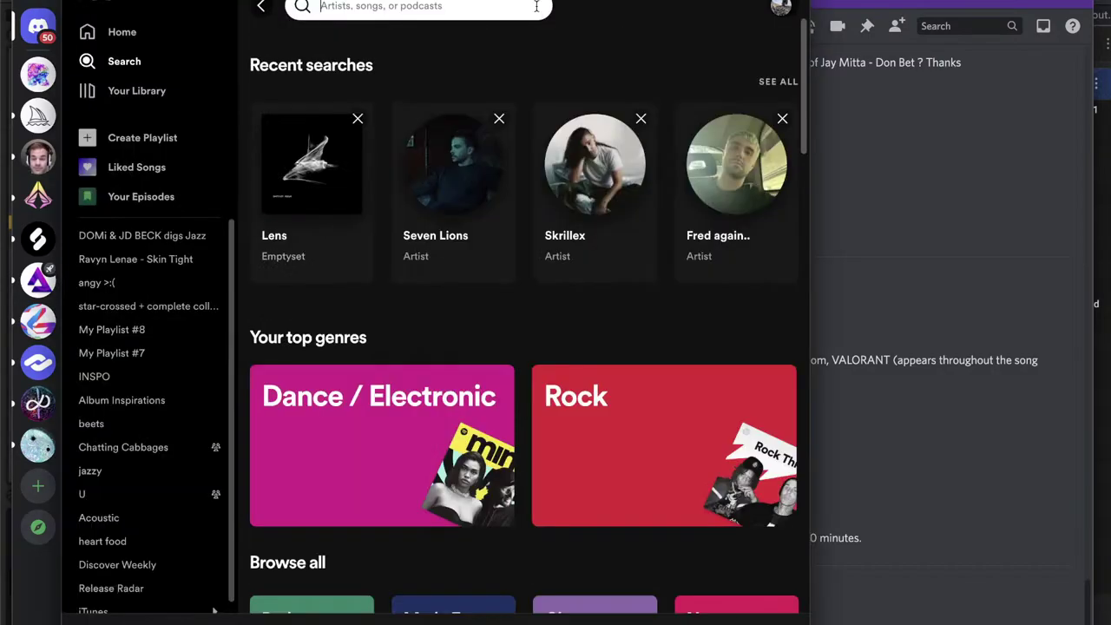
pyautogui.write('brainsaver tenkai')
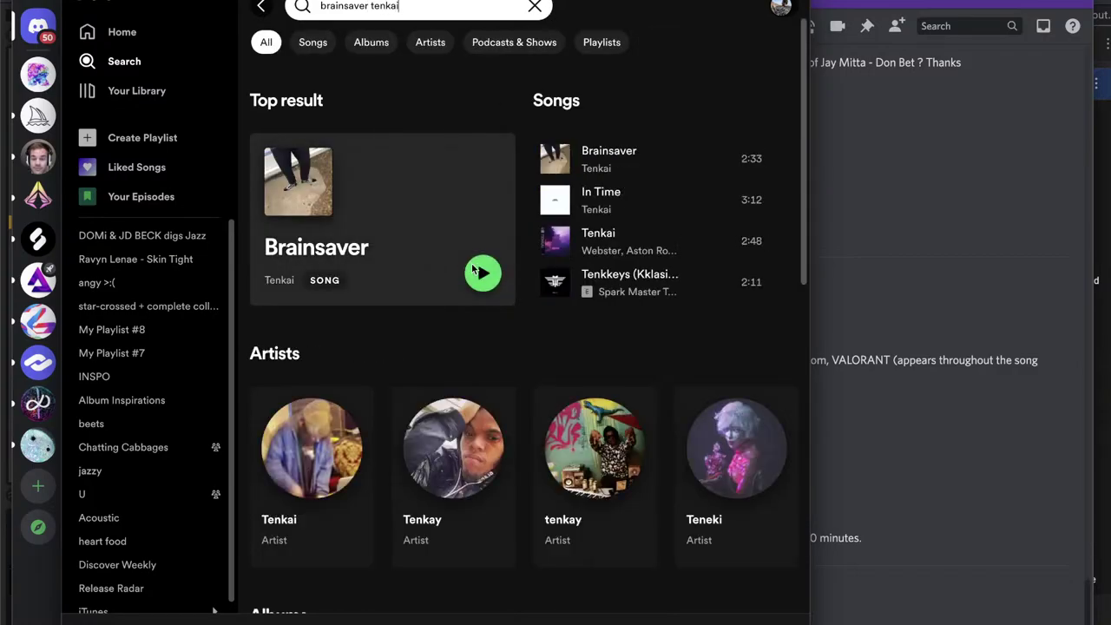
pyautogui.click(478, 272)
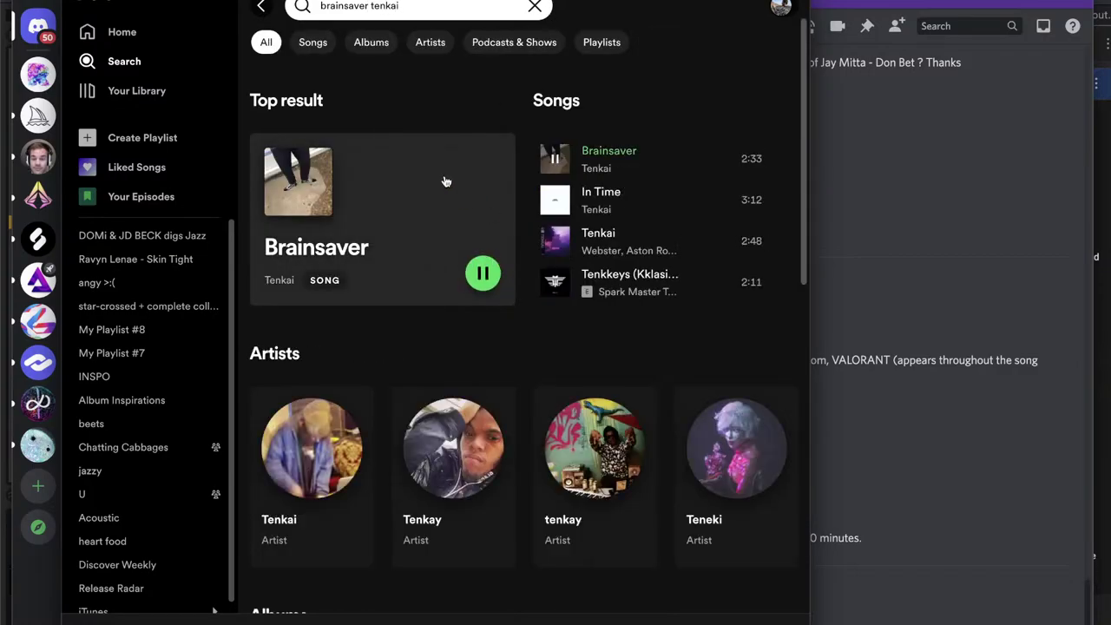
# Put Discord away, pause Brainsaver in Spotify and return to the Ableton Live set
pyautogui.click(936, 157)
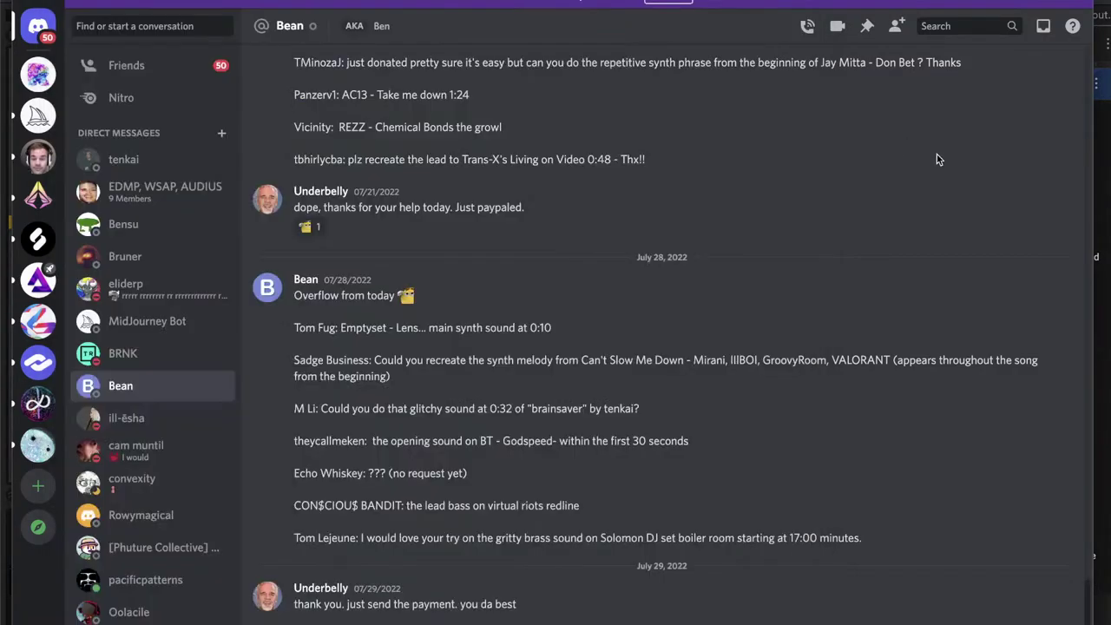
pyautogui.click(40, 2)
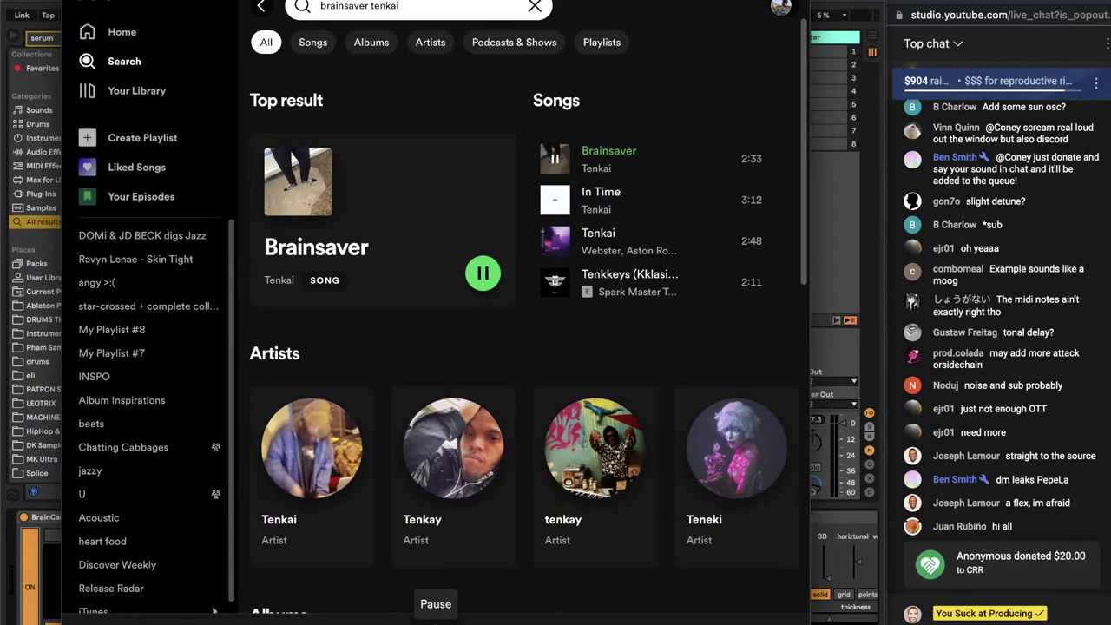
pyautogui.click(436, 623)
pyautogui.click(850, 380)
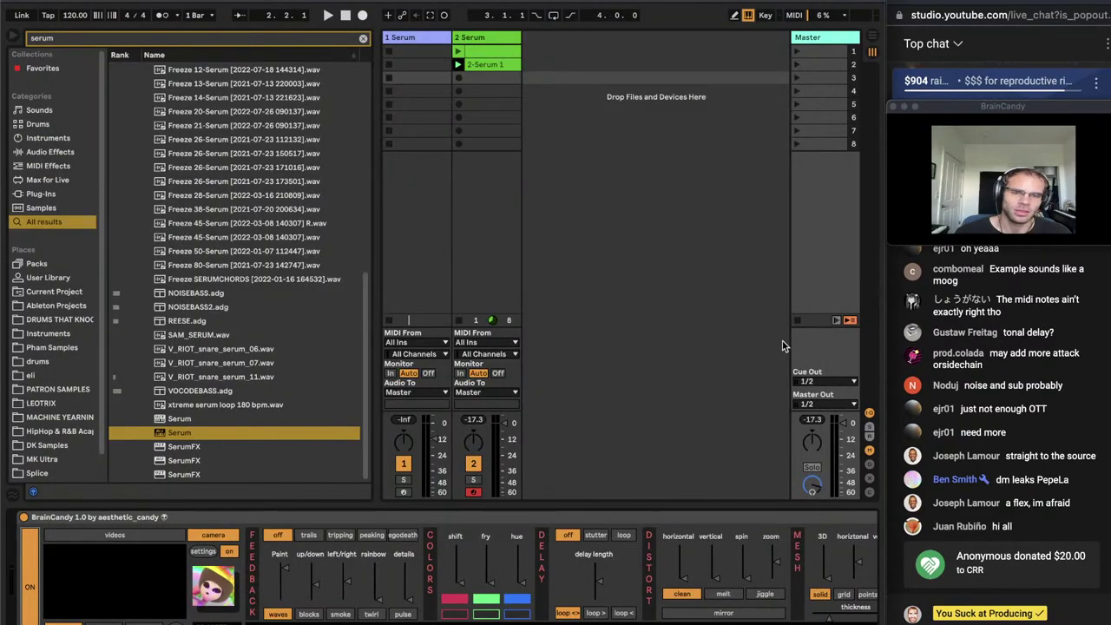
# Insert a third MIDI track after the Serum tracks, load Operator onto it and play a test note
pyautogui.click(471, 36)
pyautogui.press('super+shift+t')
pyautogui.press('super+f')
pyautogui.write('oper')
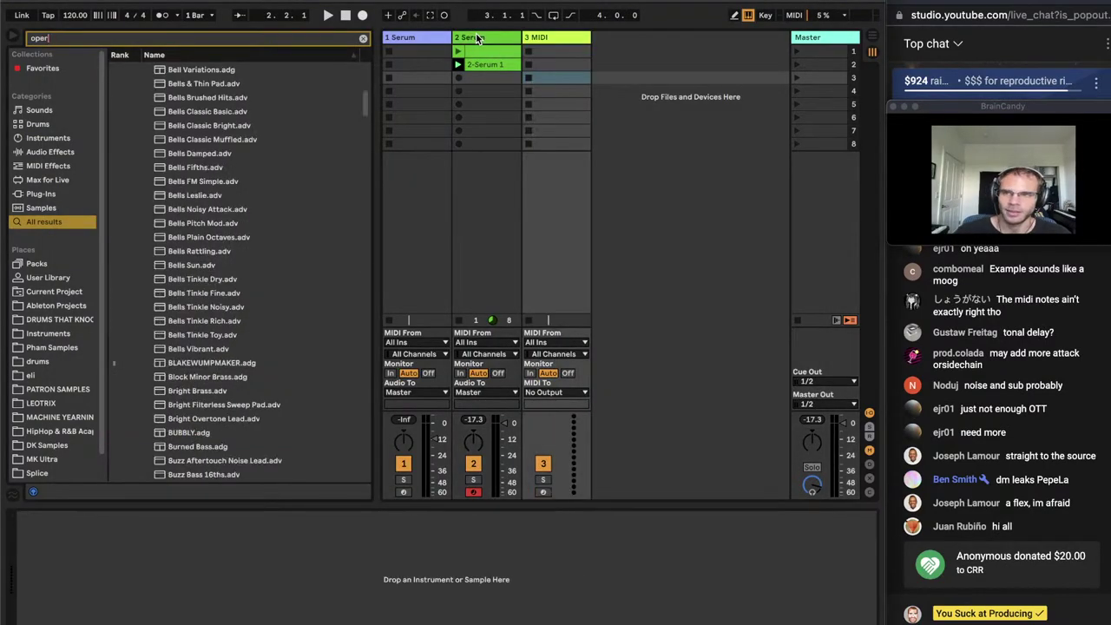
pyautogui.write('ator')
pyautogui.press('Down')
pyautogui.press('Return')
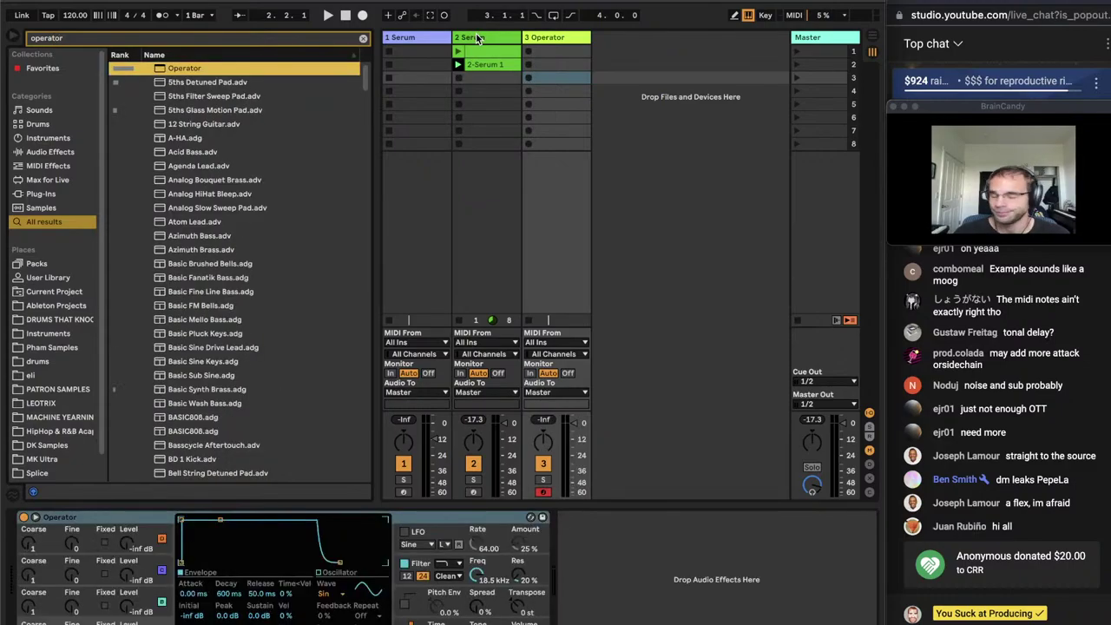
pyautogui.press('a')
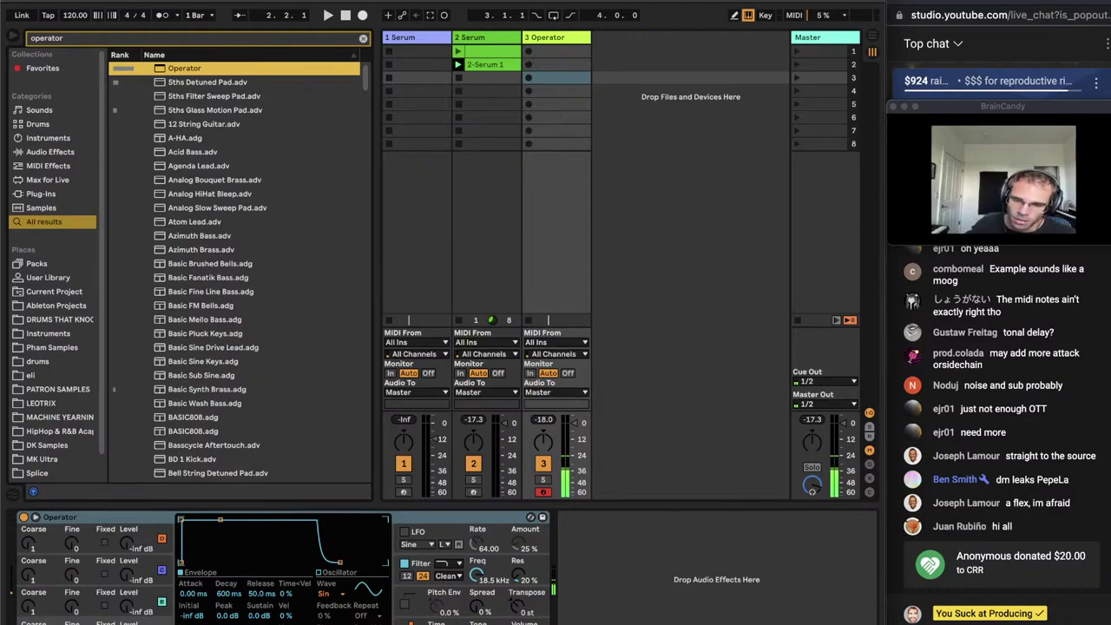
# Play Brainsaver in Spotify again to compare, pause it and return to Ableton Live
pyautogui.click(418, 621)
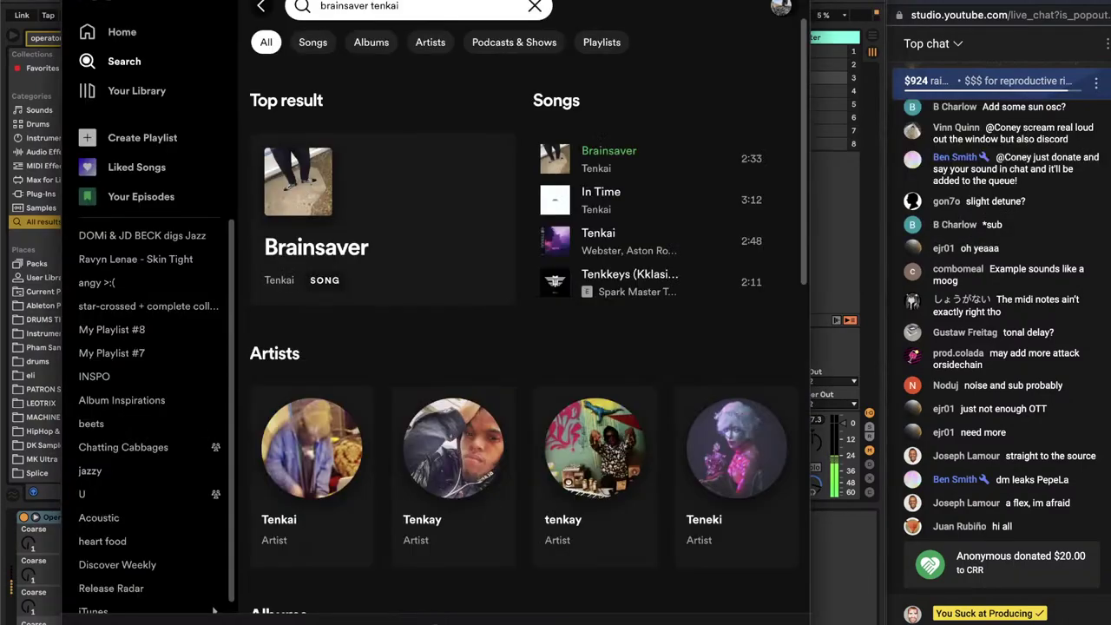
pyautogui.press('space')
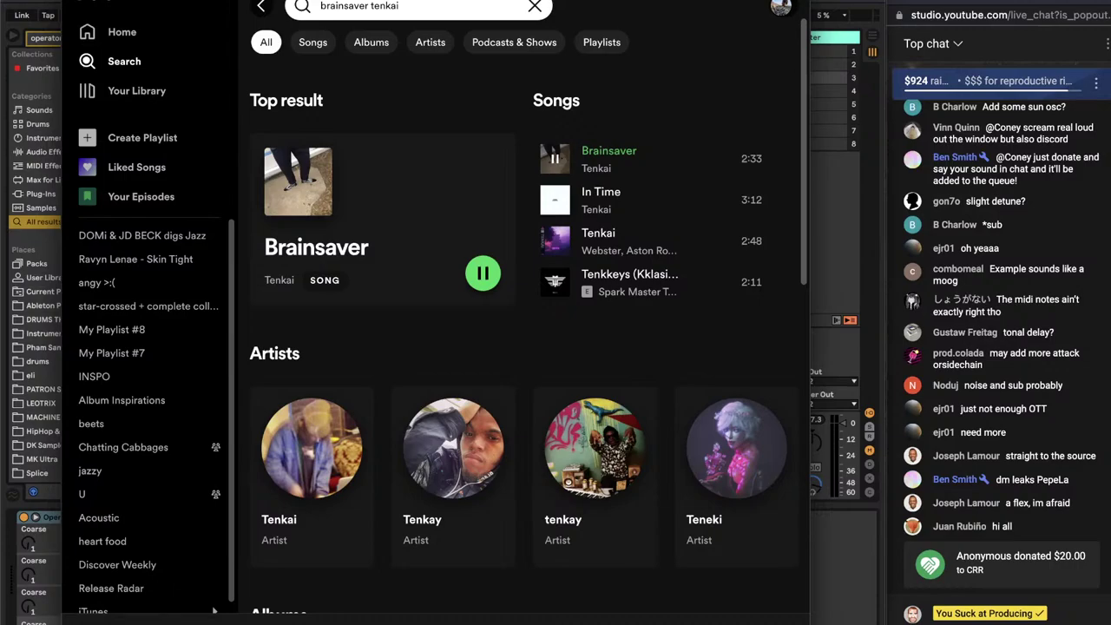
pyautogui.press('space')
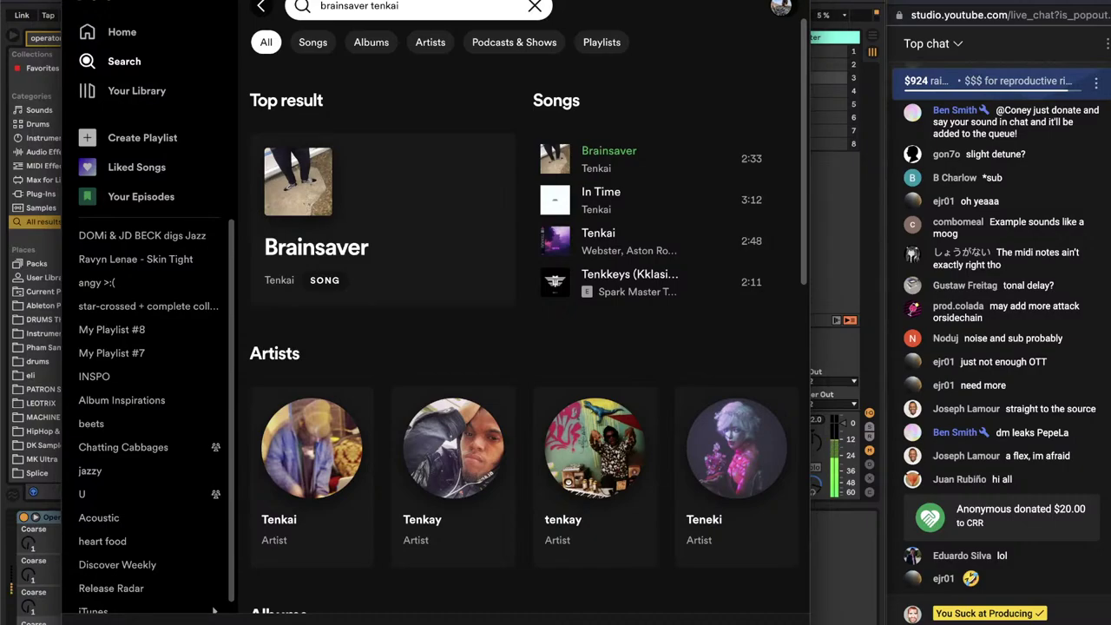
pyautogui.click(852, 551)
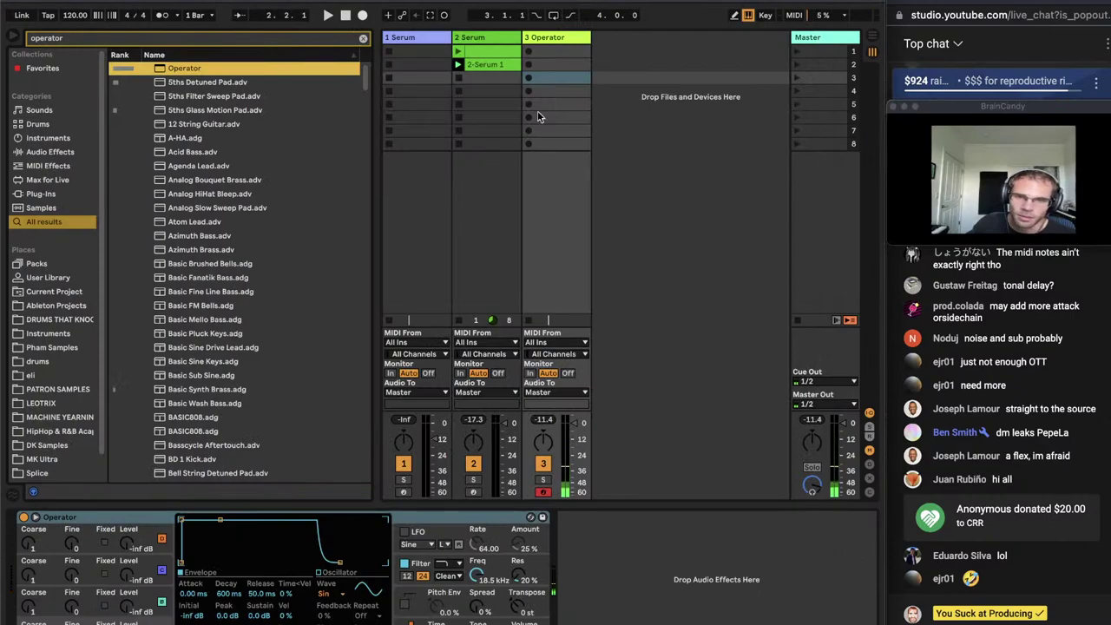
# Create an empty MIDI clip in the third slot of the Operator track and stop the 2-Serum 1 clip
pyautogui.doubleClick(557, 78)
pyautogui.click(458, 77)
pyautogui.scroll(-1, 198, 493)
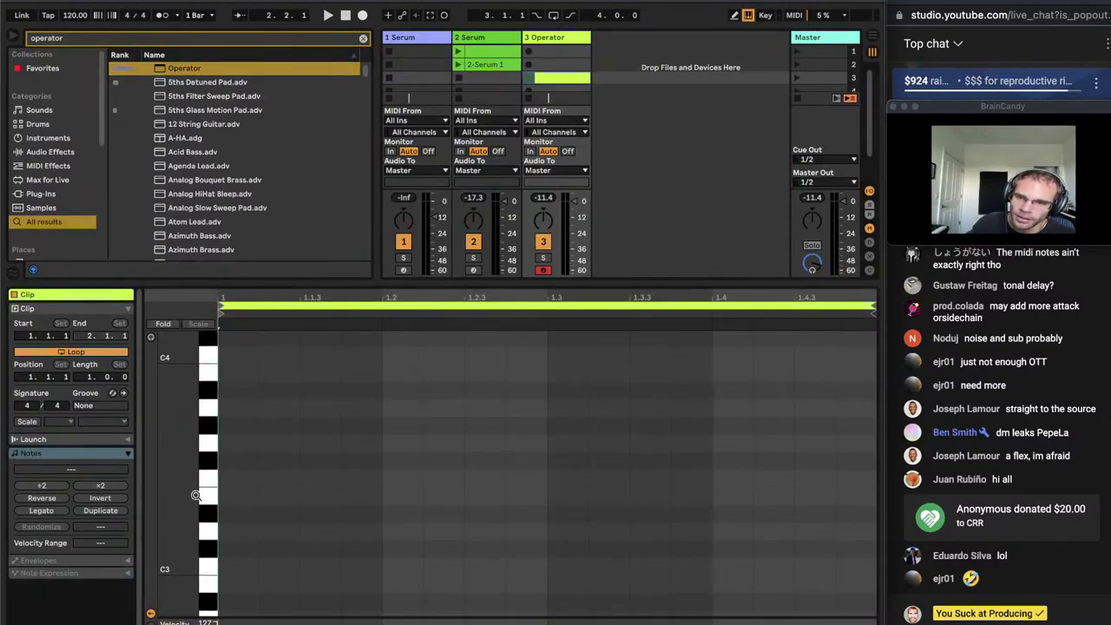
# Draw a sixteenth-note chord of G3, B3, C4 and E4 at the clip's start and play it
pyautogui.click(246, 443)
pyautogui.doubleClick(246, 444)
pyautogui.doubleClick(244, 385)
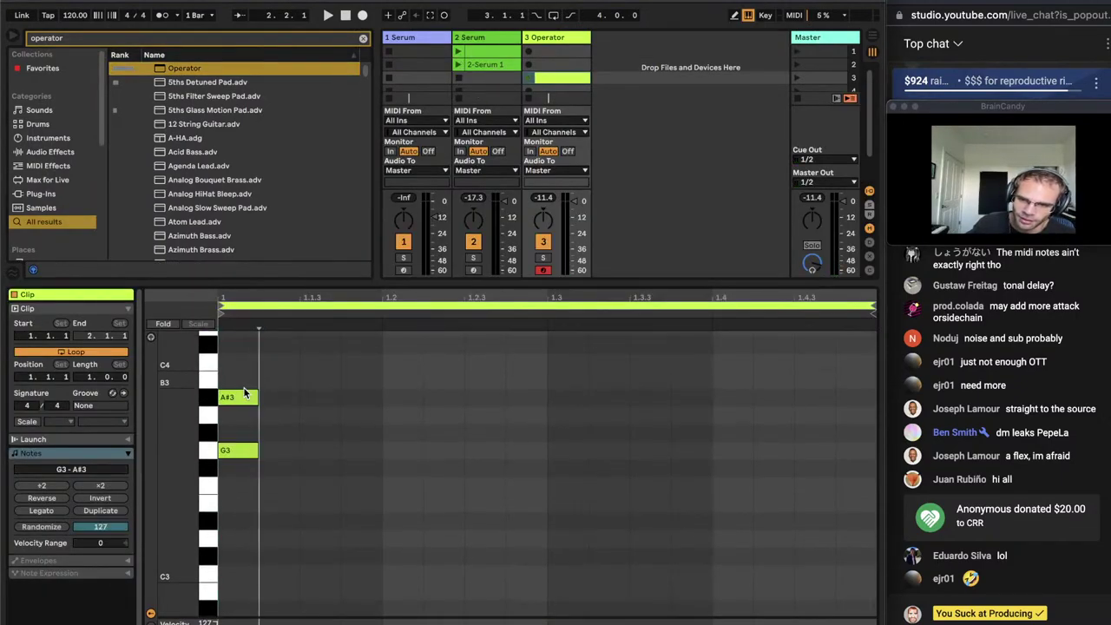
pyautogui.scroll(2, 243, 385)
pyautogui.doubleClick(234, 439)
pyautogui.doubleClick(242, 367)
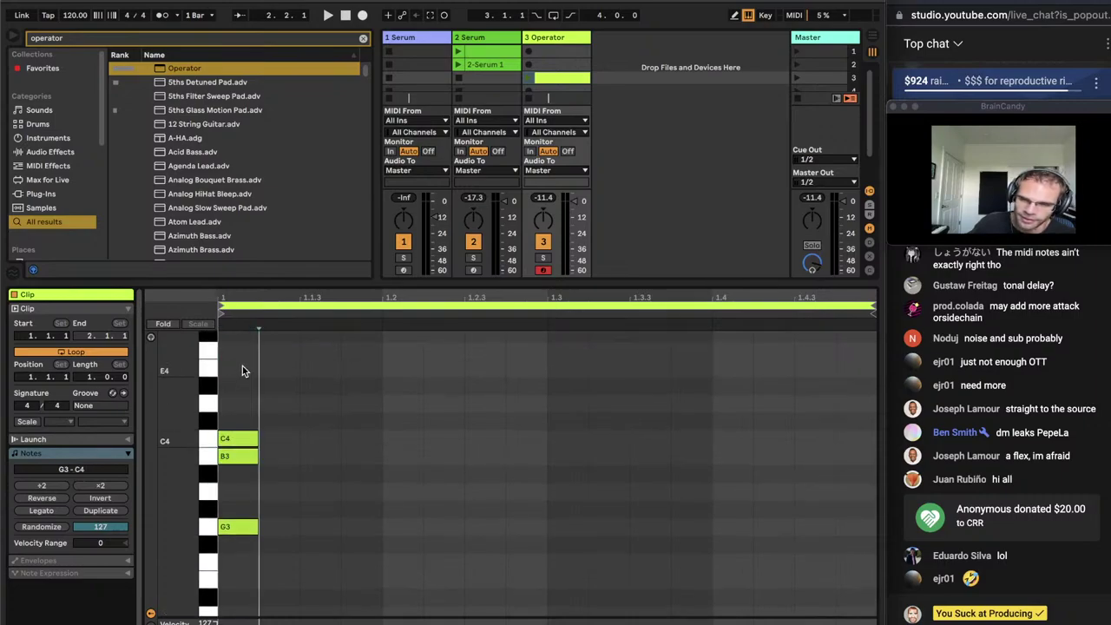
pyautogui.moveTo(238, 349); pyautogui.dragTo(209, 594)
pyautogui.click(295, 432)
pyautogui.press('space')
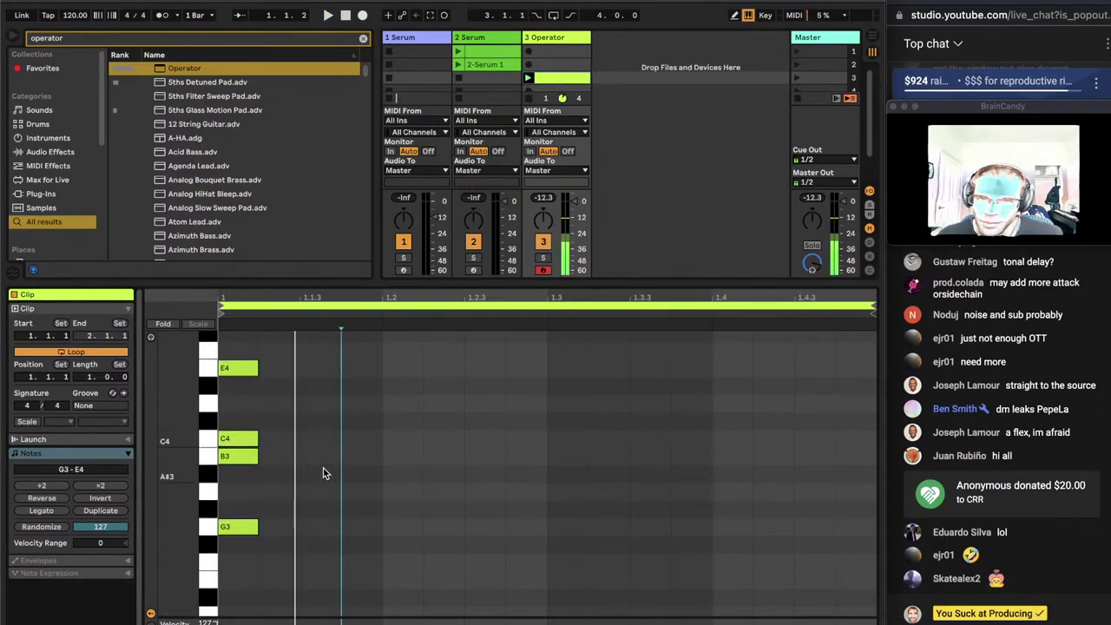
# Duplicate the chord three times to fill the first beat, then select all notes
pyautogui.hotkey('ctrl', 'a')
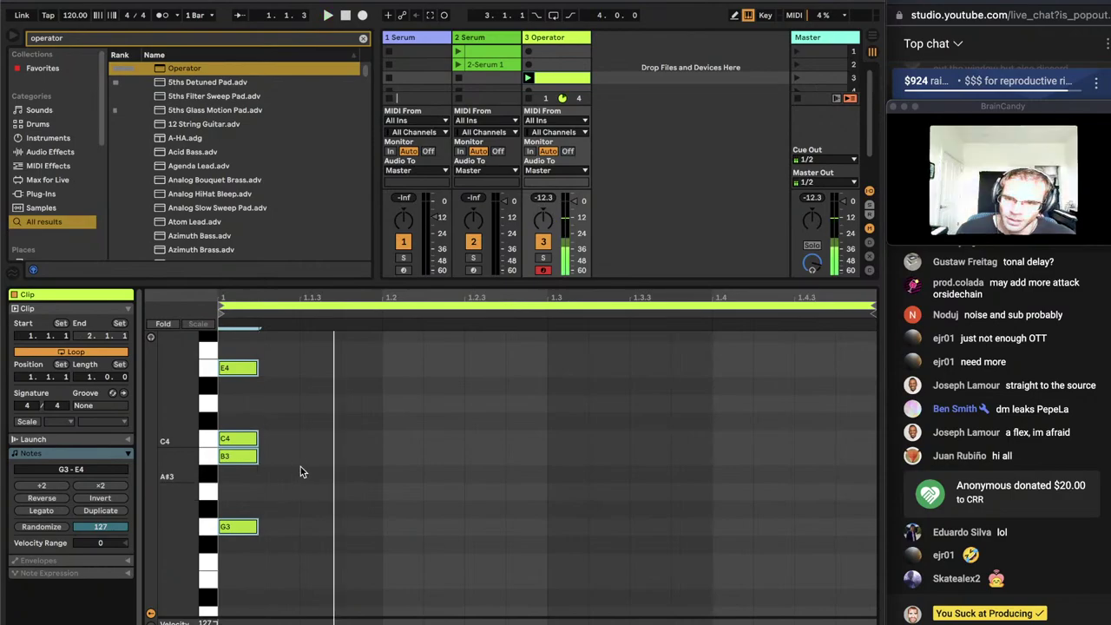
pyautogui.hotkey('ctrl', 'd')
pyautogui.hotkey('ctrl', 'd')
pyautogui.hotkey('ctrl', 'd')
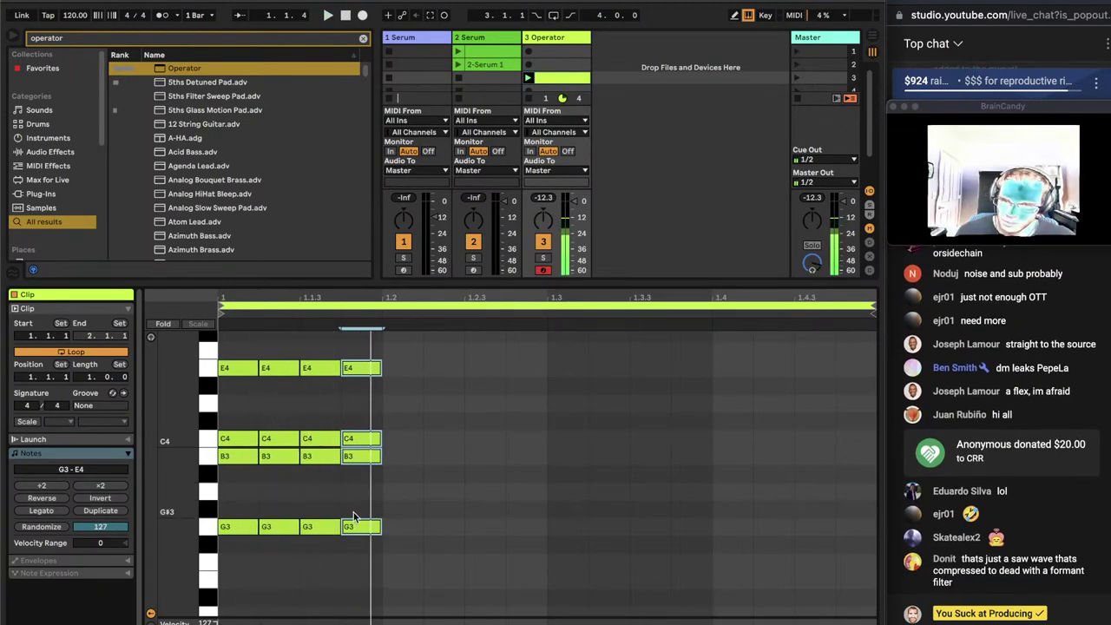
pyautogui.hotkey('ctrl', 'a')
# Add a Vocoder after Operator and set its carrier to Modulator
pyautogui.hotkey('shift', 'Tab')
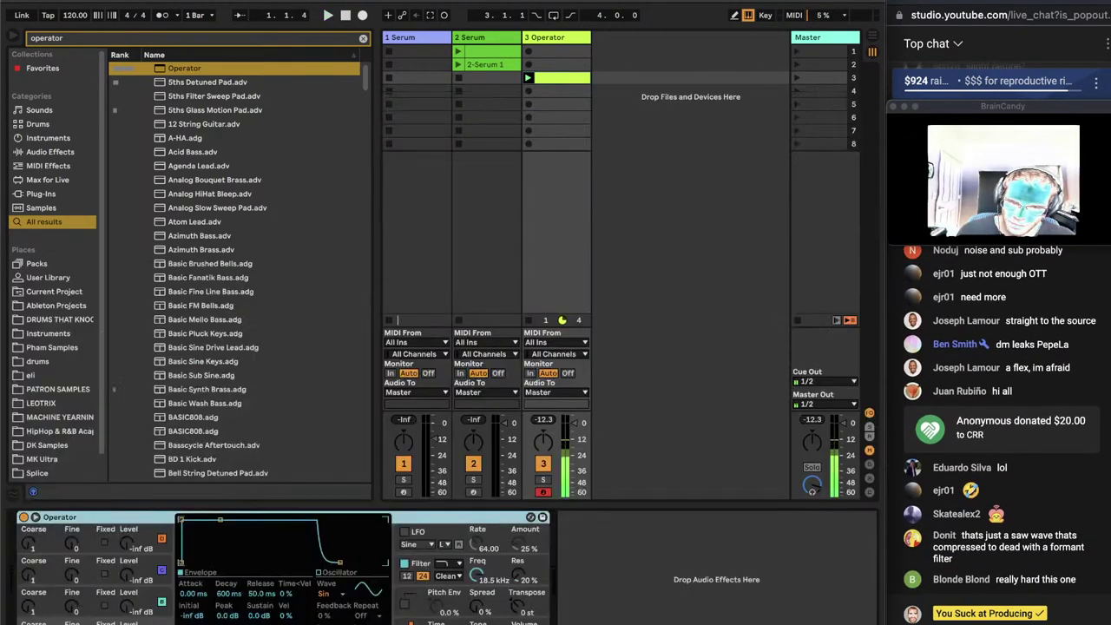
pyautogui.press('super+f')
pyautogui.write('vocod')
pyautogui.press('Return')
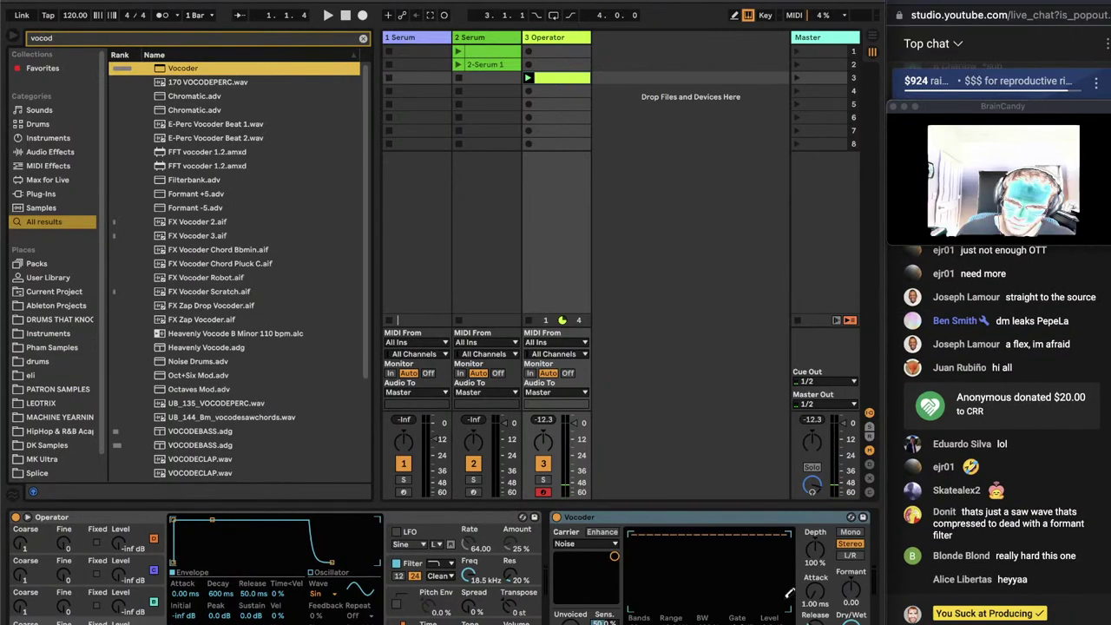
pyautogui.click(586, 543)
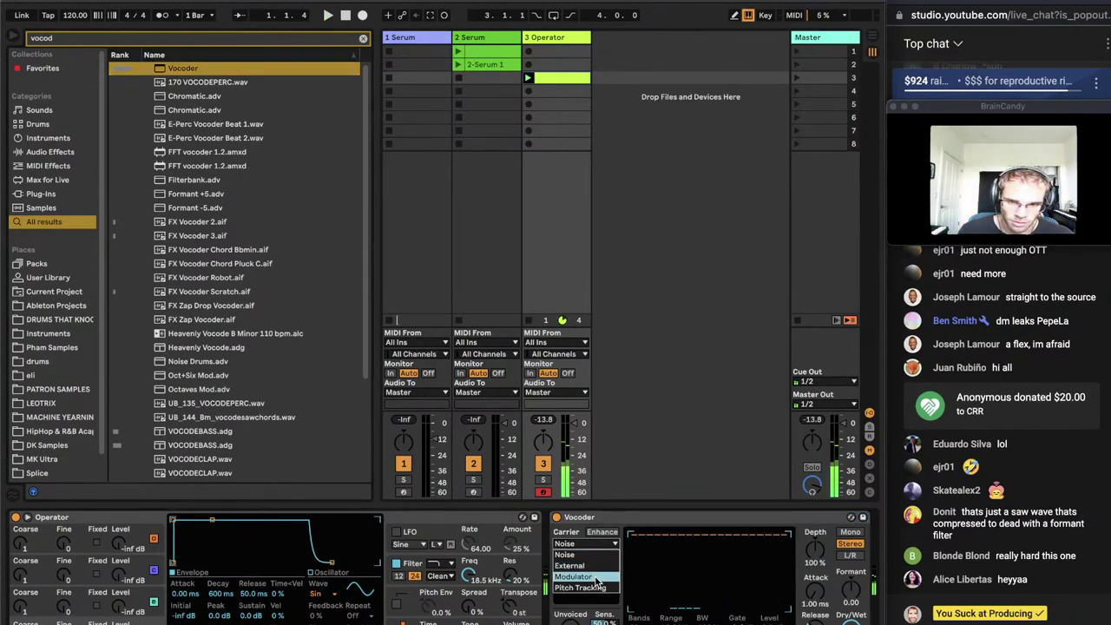
pyautogui.click(603, 565)
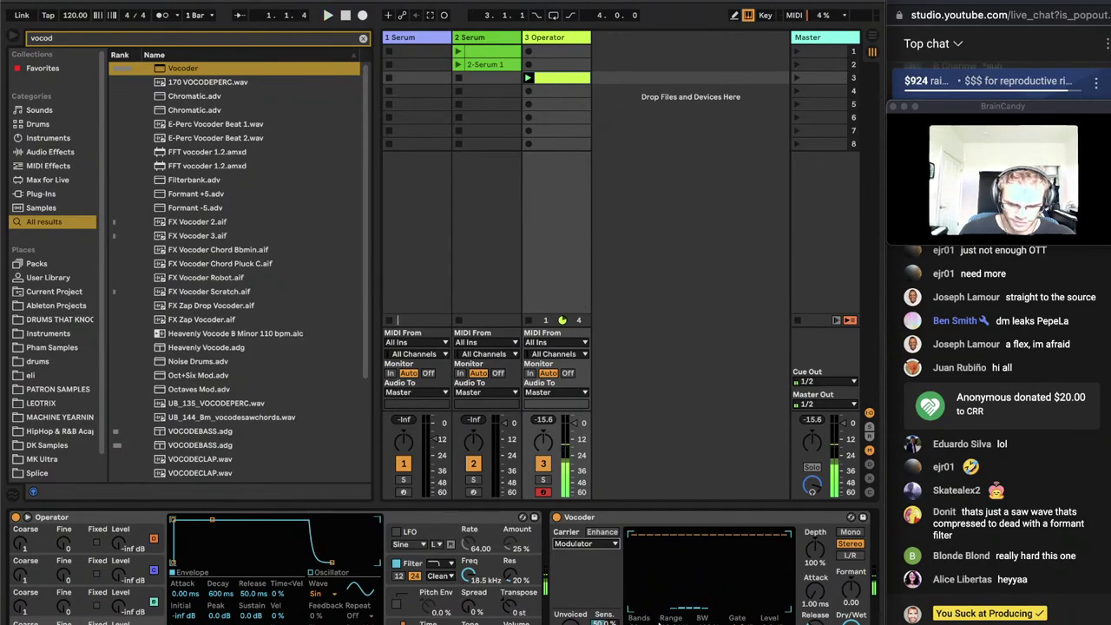
# Add a Pedal effect after the Vocoder and audition the chord pattern
pyautogui.press('super+f')
pyautogui.write('pedal')
pyautogui.press('Return')
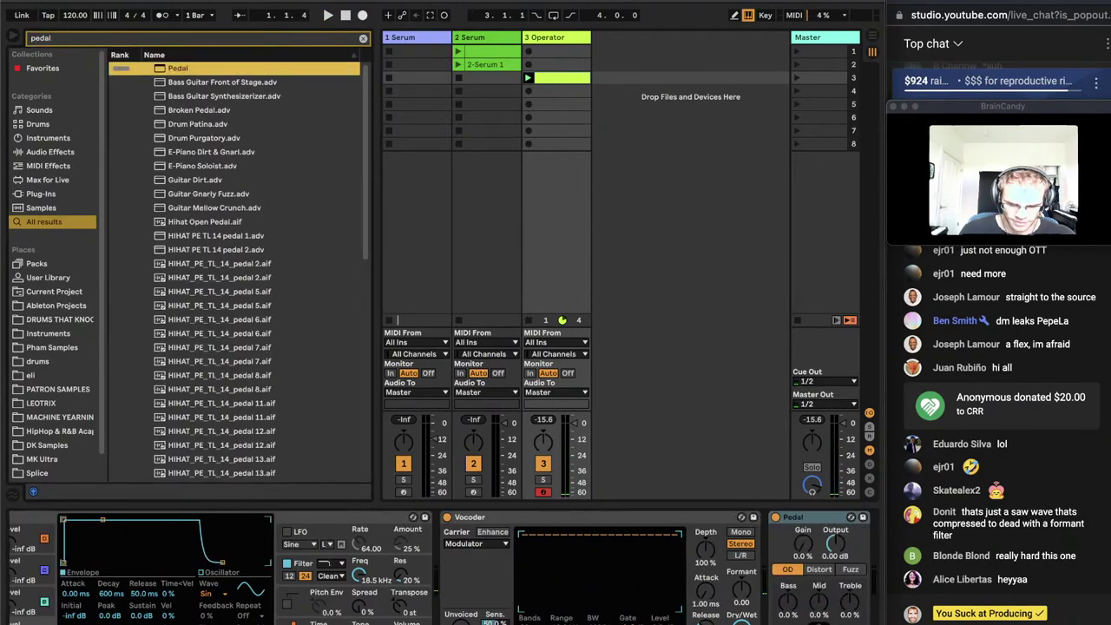
pyautogui.press('space')
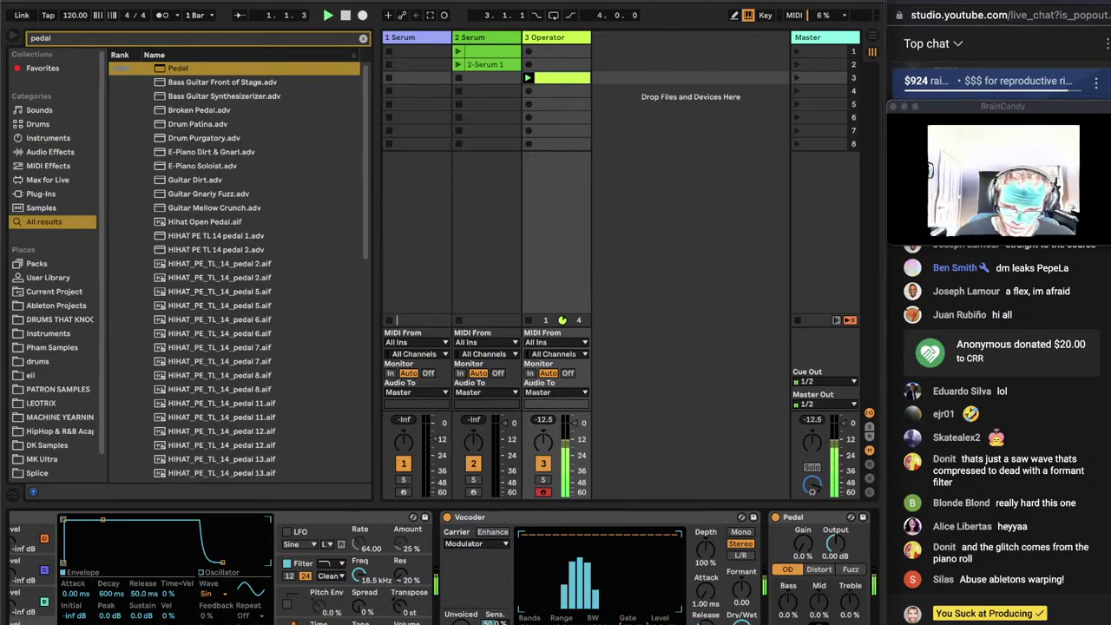
pyautogui.press('space')
# Insert Hybrid Reverb between Operator and the Vocoder and play the pattern
pyautogui.press('super+f')
pyautogui.write('hy')
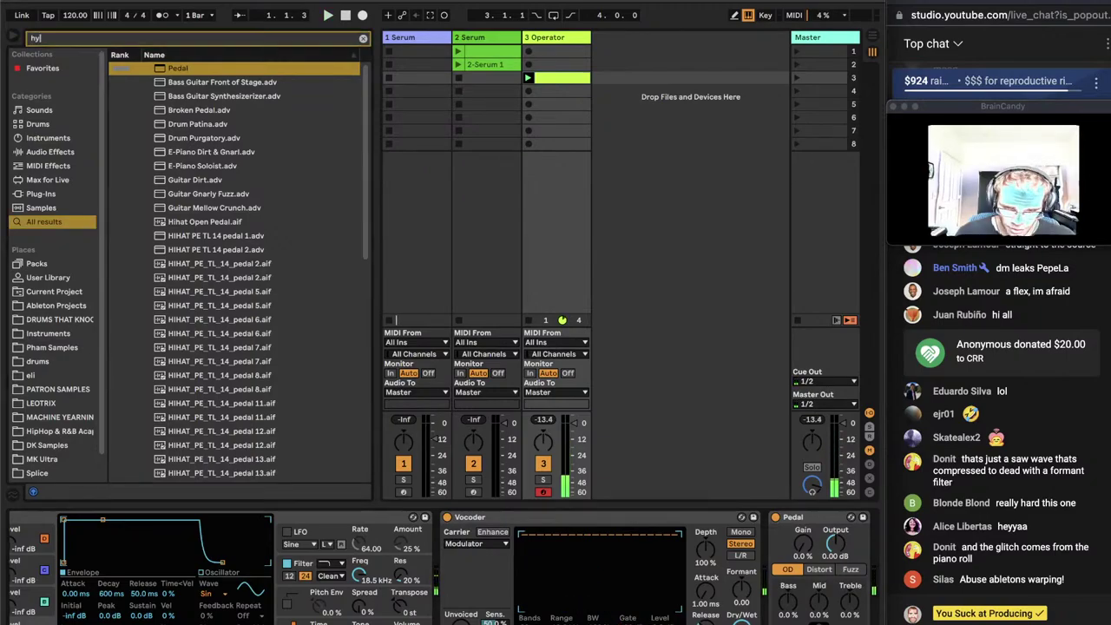
pyautogui.write('br')
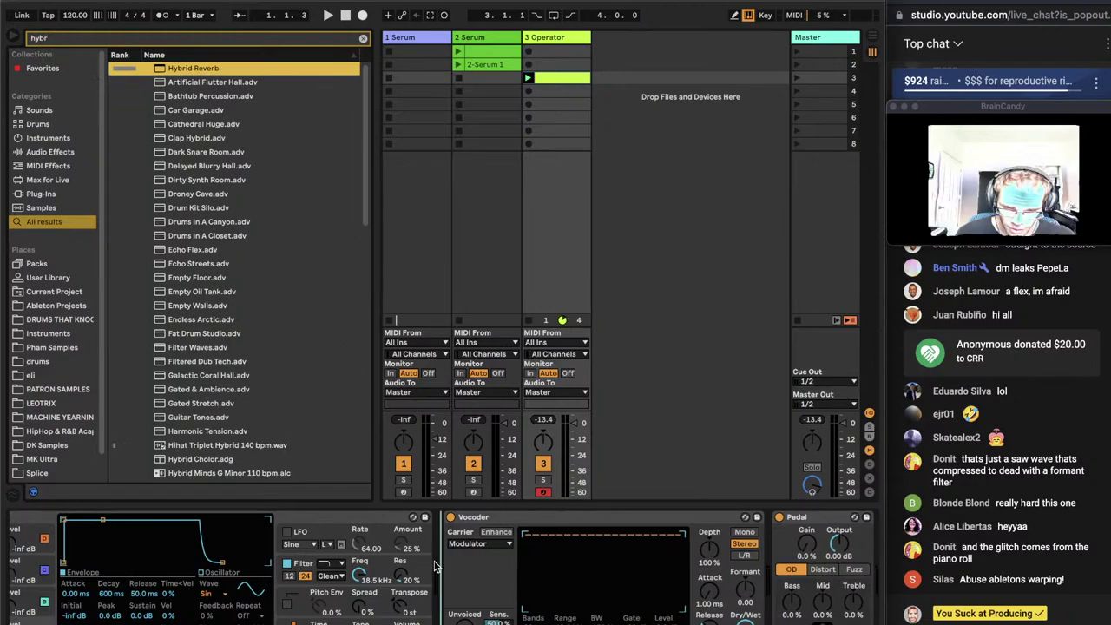
pyautogui.press('Return')
pyautogui.press('space')
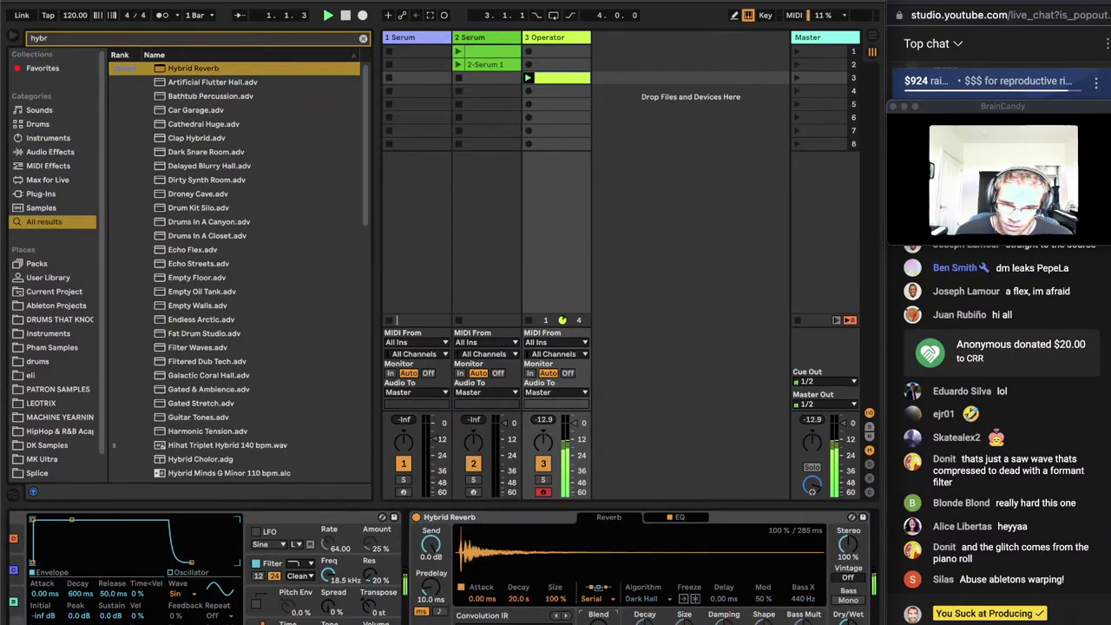
# Insert a Redux effect between the Hybrid Reverb and the Vocoder
pyautogui.press('super+f')
pyautogui.write('reu')
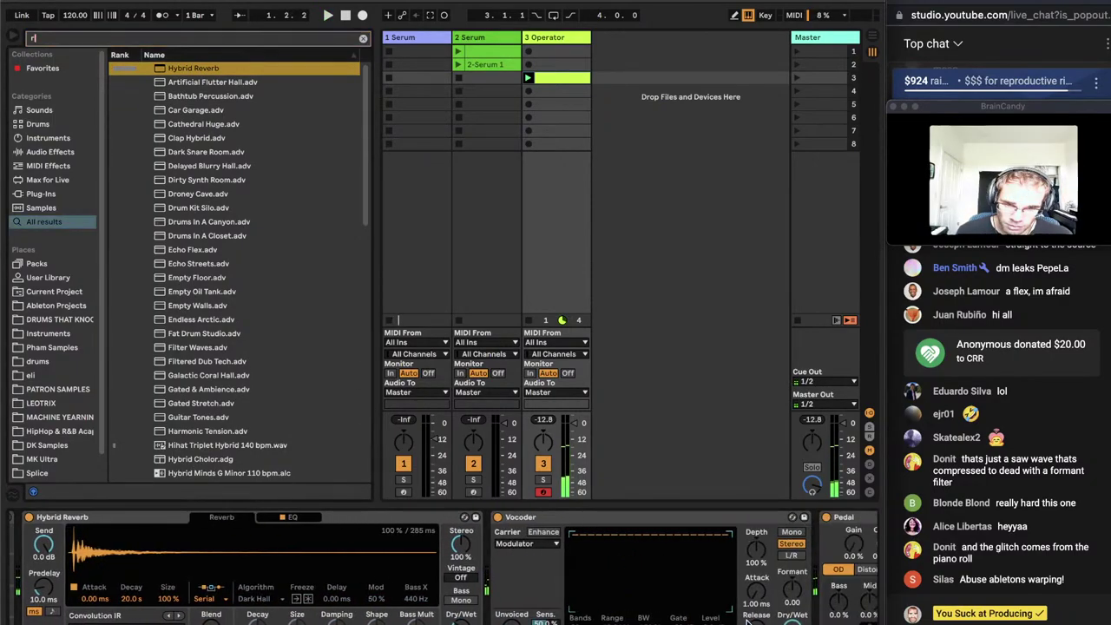
pyautogui.press('BackSpace')
pyautogui.write('dux')
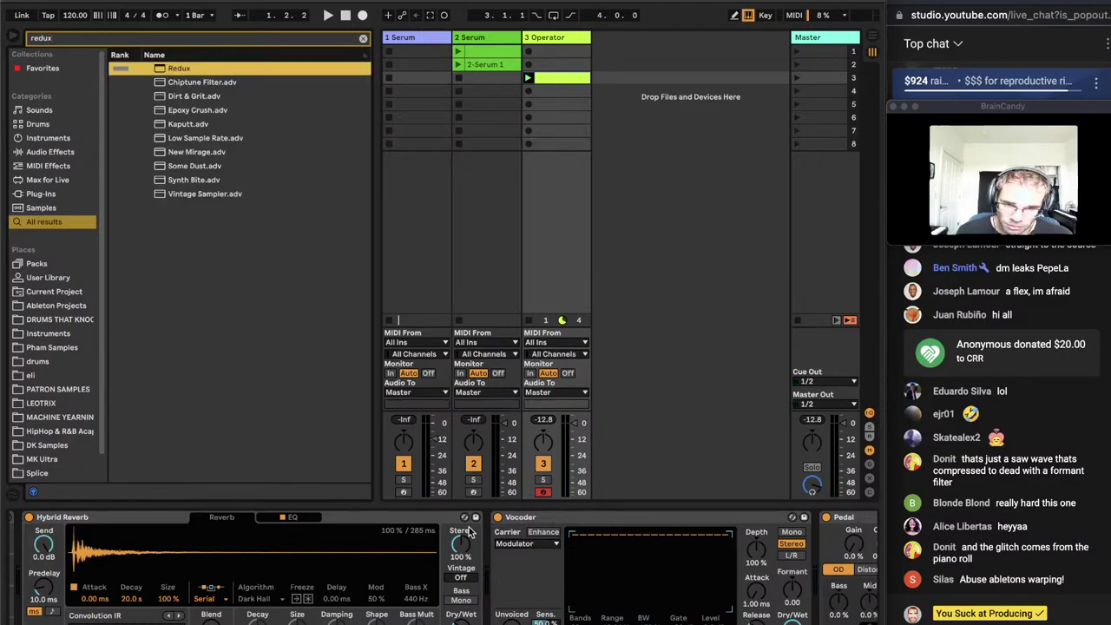
pyautogui.moveTo(181, 68); pyautogui.dragTo(489, 564)
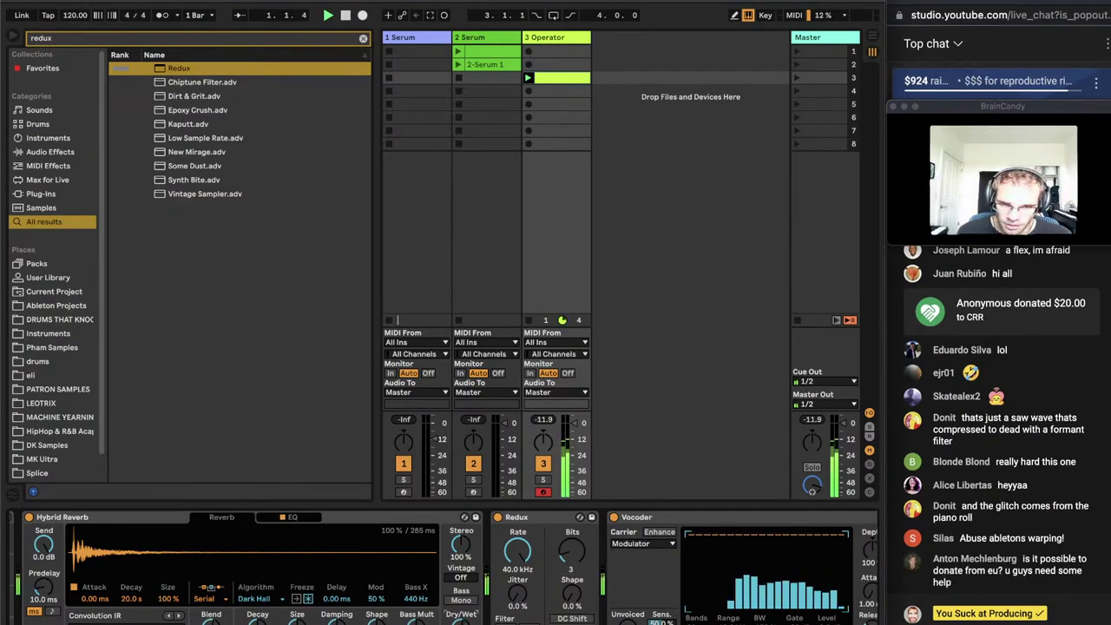
# Enable Enhance on the Vocoder and set Redux's Bits to 5 while auditioning the pattern
pyautogui.hscroll(5, 572, 526)
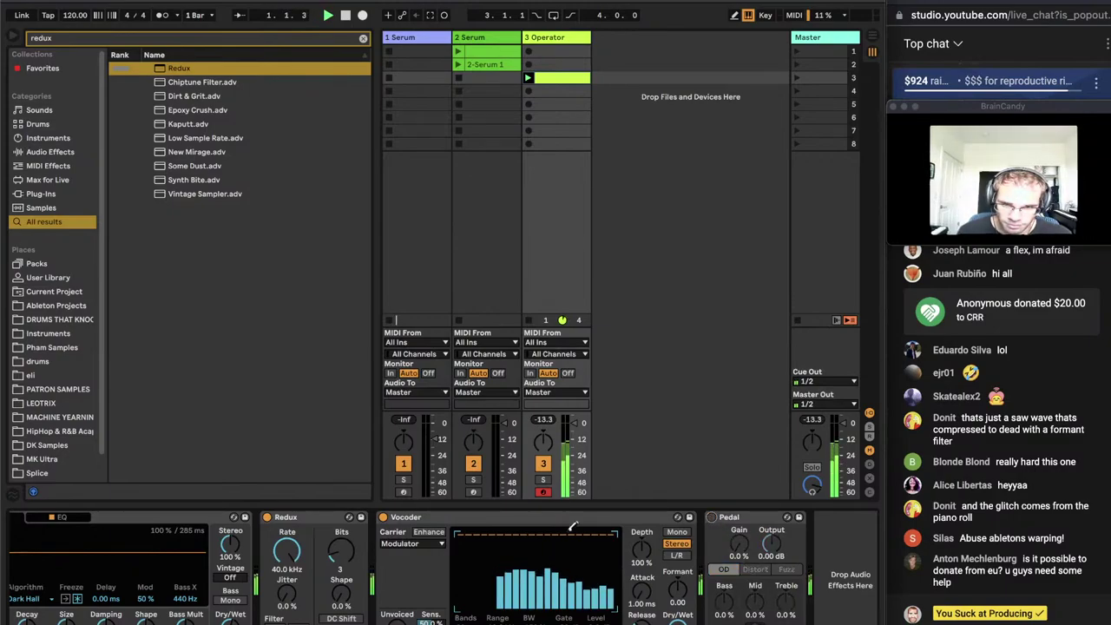
pyautogui.click(428, 531)
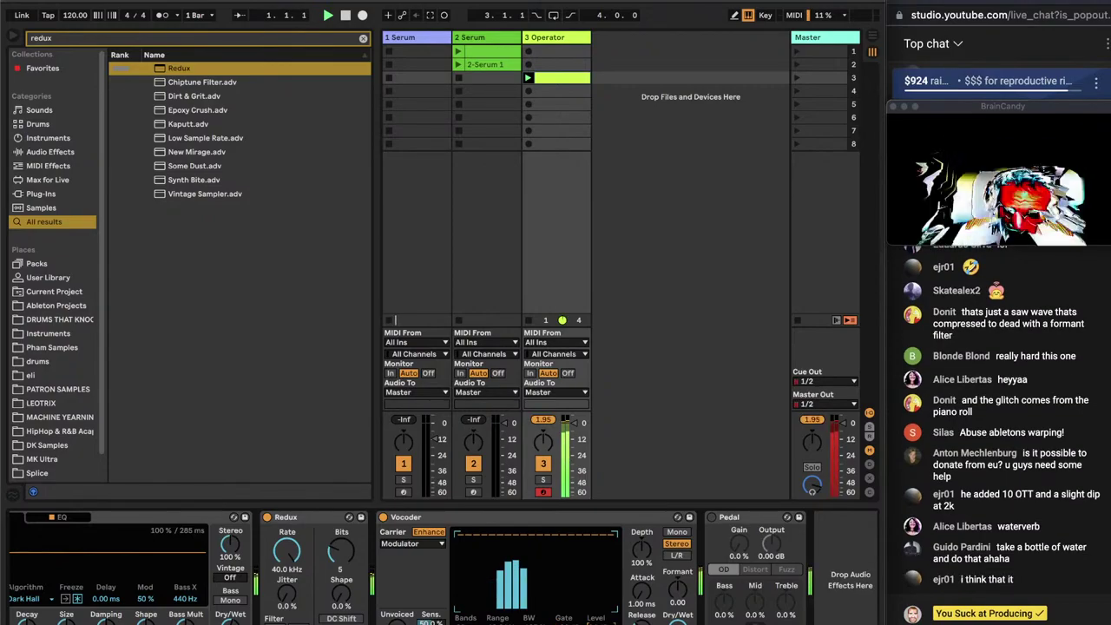
pyautogui.press('space')
# Change Operator's oscillator waveform to SwD and play the pattern
pyautogui.hscroll(-10, 443, 568)
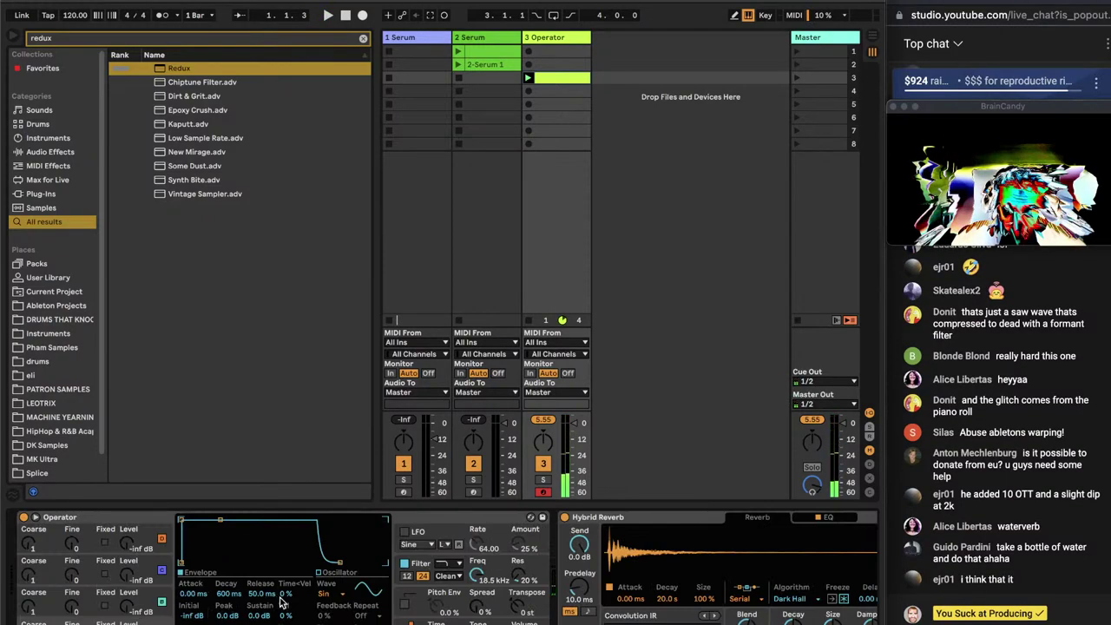
pyautogui.click(328, 593)
pyautogui.click(343, 458)
pyautogui.hscroll(3, 343, 564)
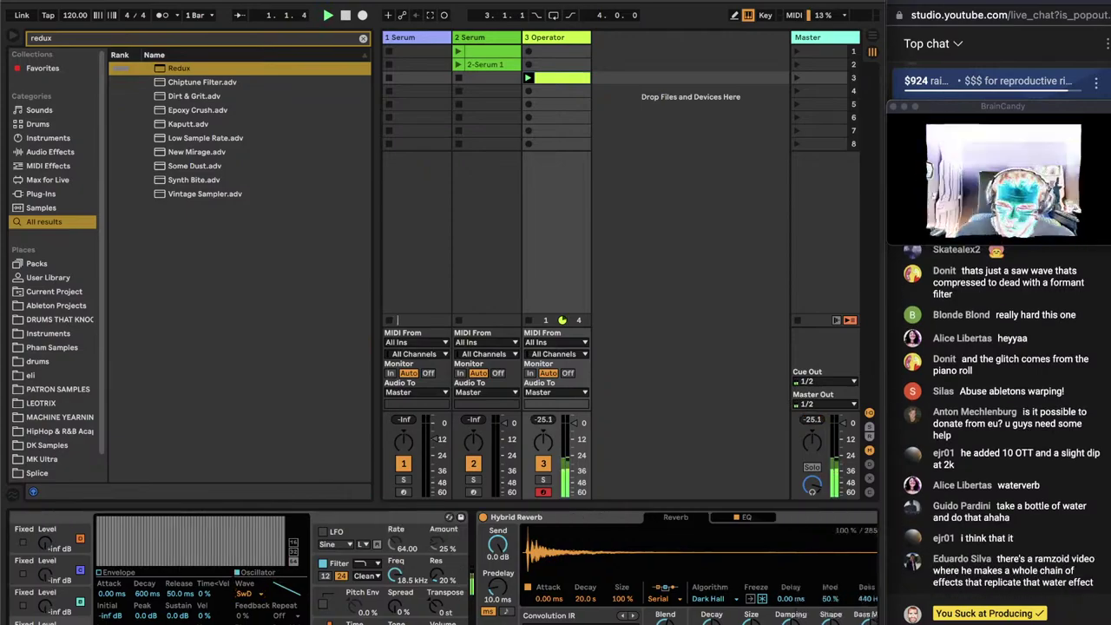
# Add the phat v3.1 rack after the Pedal, close its soothe2 window and set the amnt macro to 43
pyautogui.hscroll(10, 443, 569)
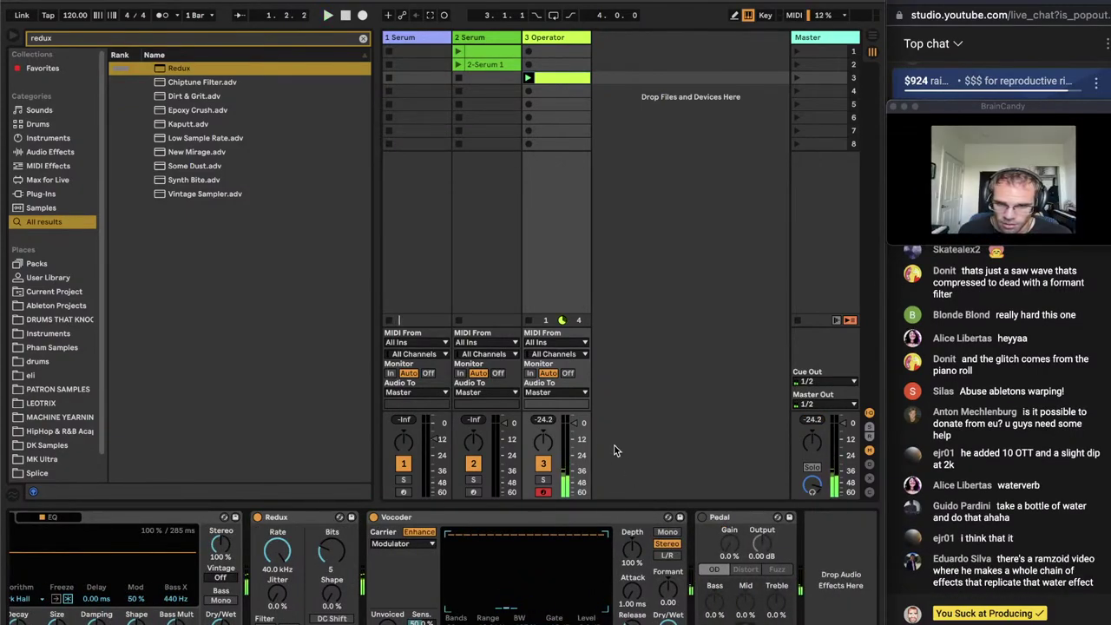
pyautogui.press('super+f')
pyautogui.write('phat')
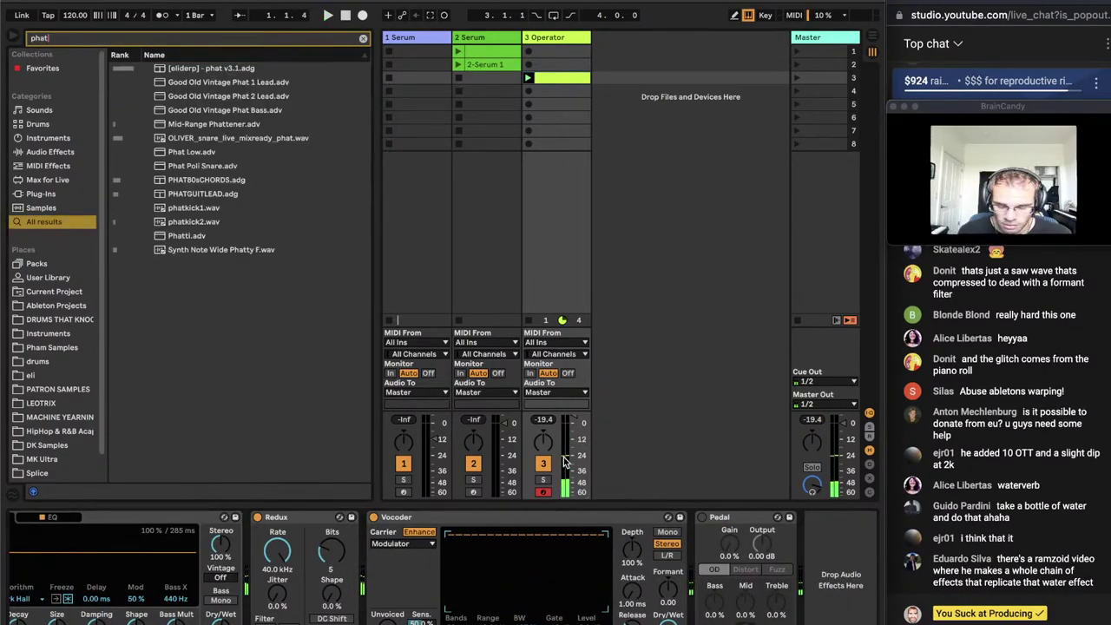
pyautogui.press('Down')
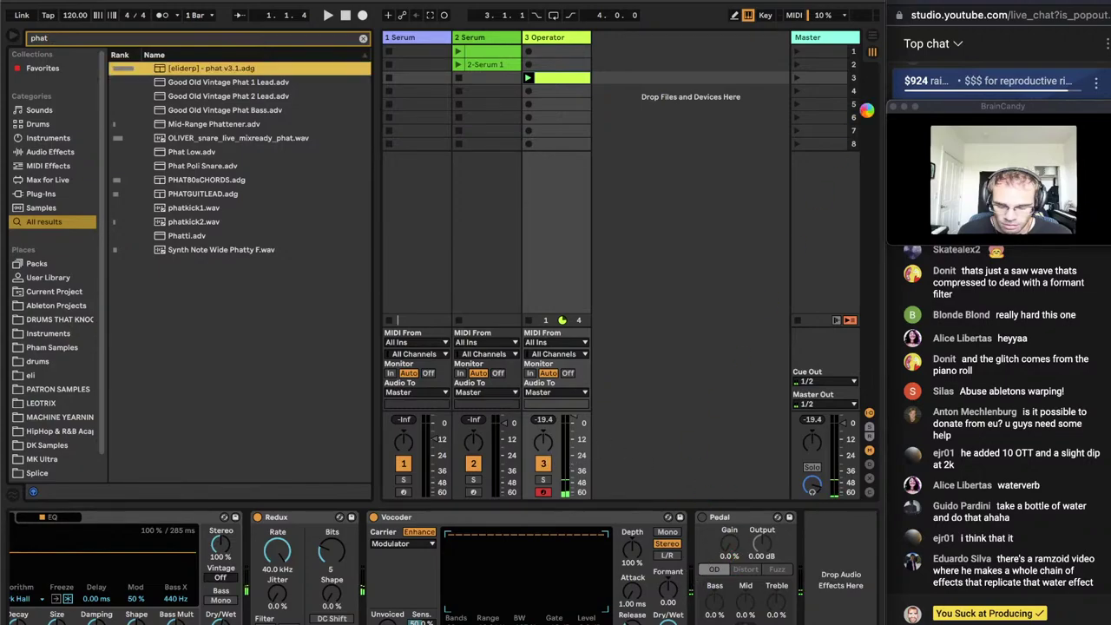
pyautogui.press('Return')
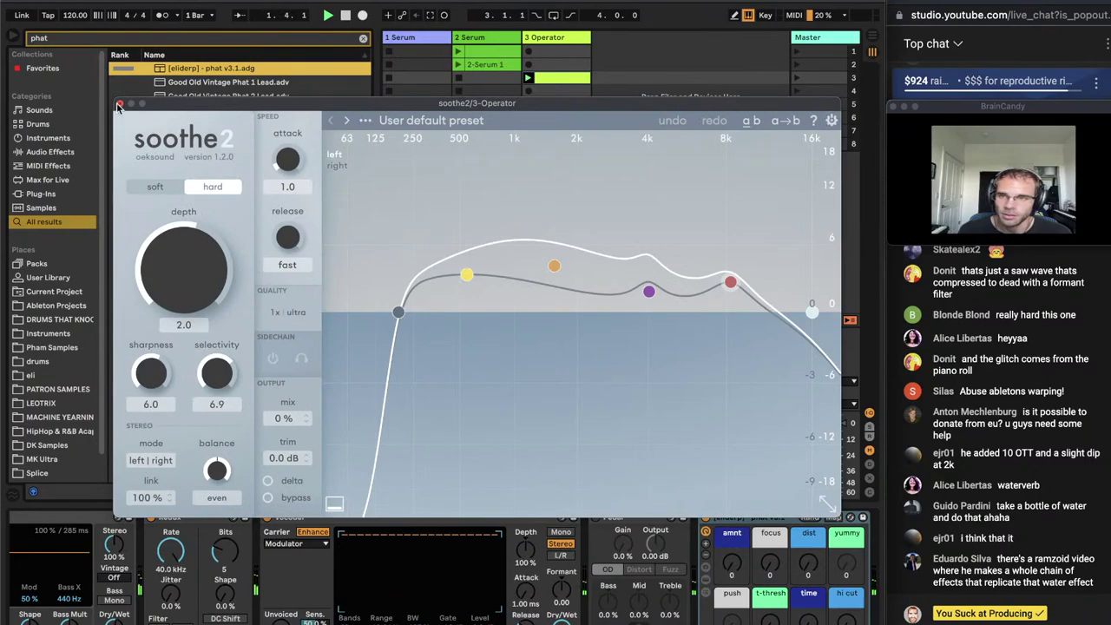
pyautogui.click(119, 105)
pyautogui.click(733, 566)
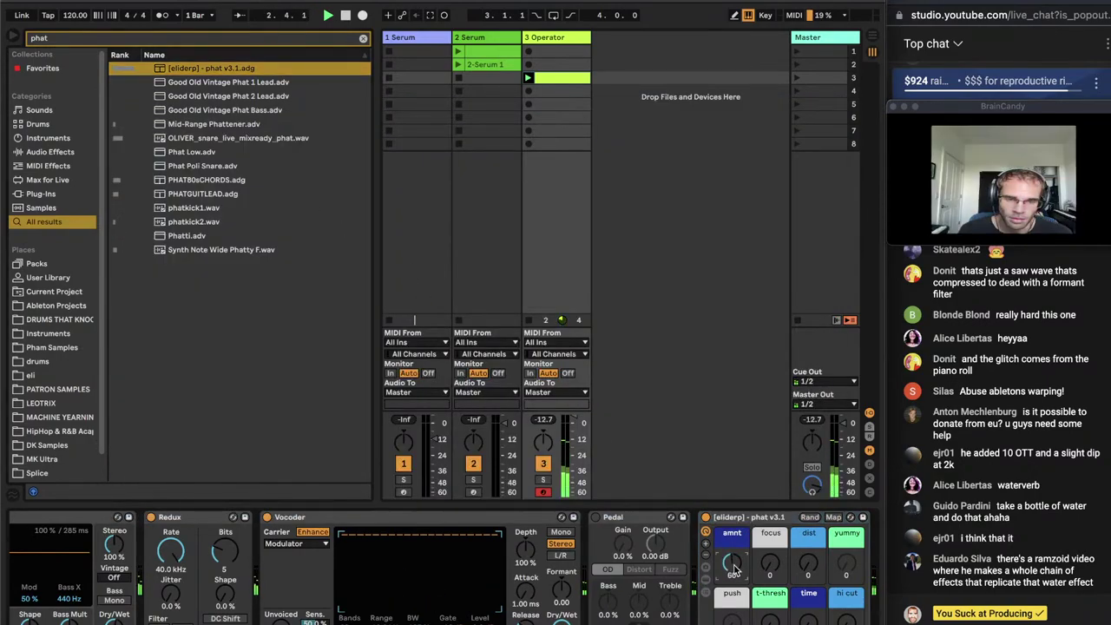
pyautogui.moveTo(734, 568); pyautogui.dragTo(734, 598)
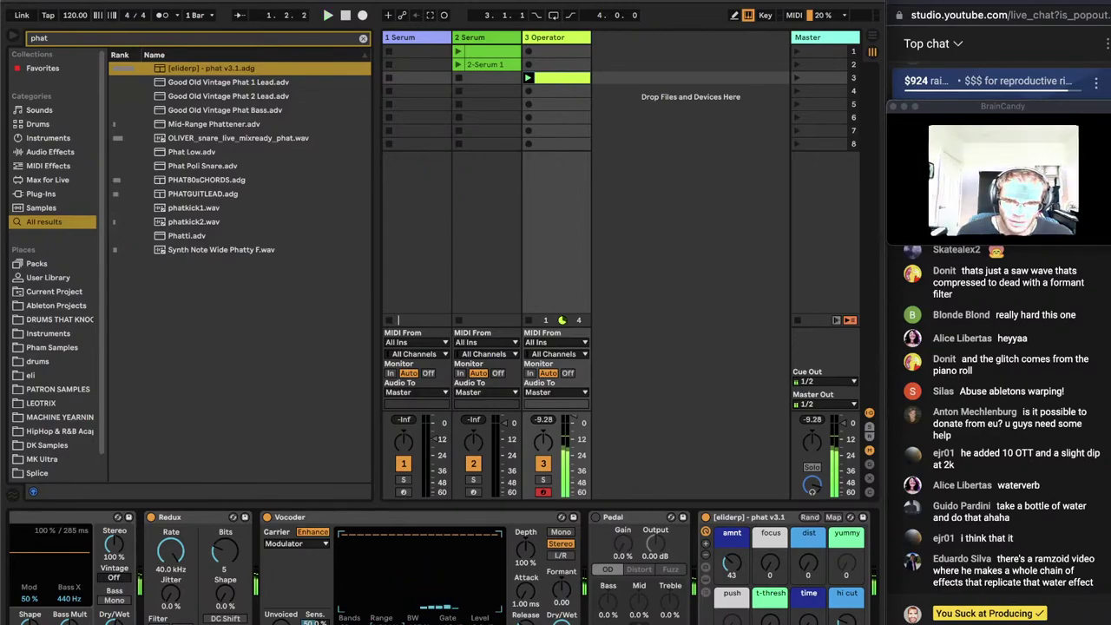
# Set the Vocoder to 40 bands, try its formant knob and switch the stereo mode to L/R
pyautogui.click(356, 618)
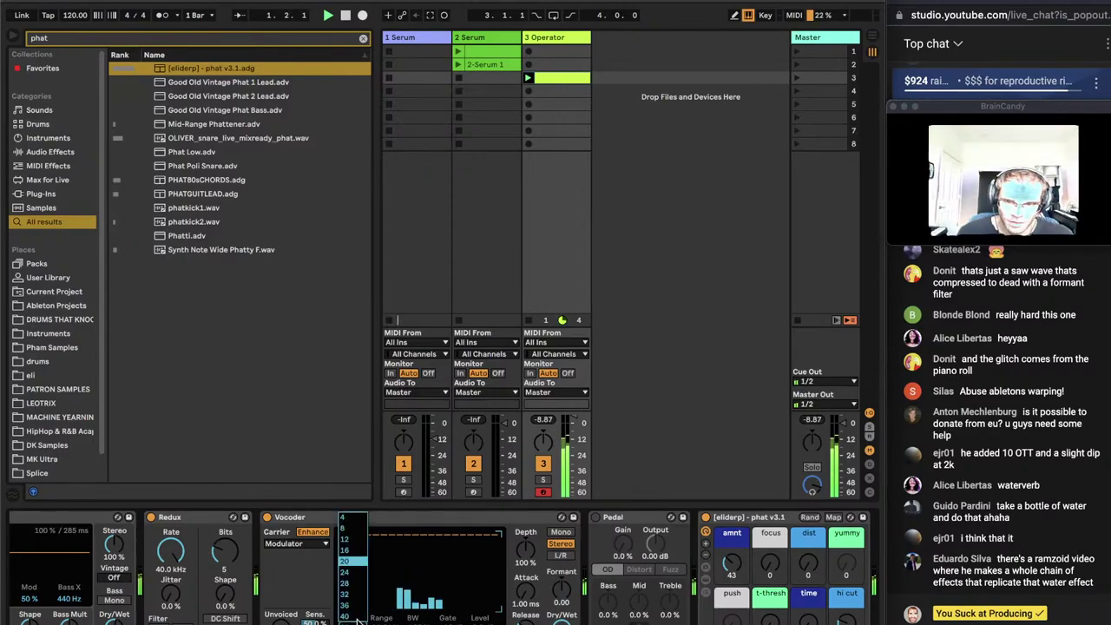
pyautogui.click(356, 617)
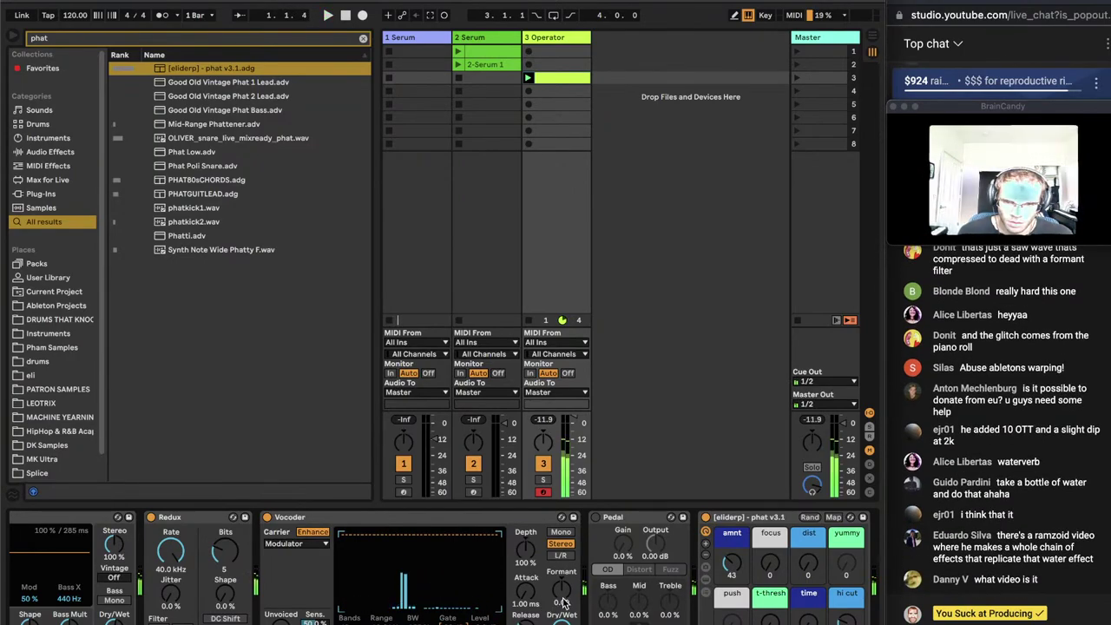
pyautogui.moveTo(563, 599); pyautogui.dragTo(563, 578)
pyautogui.click(561, 555)
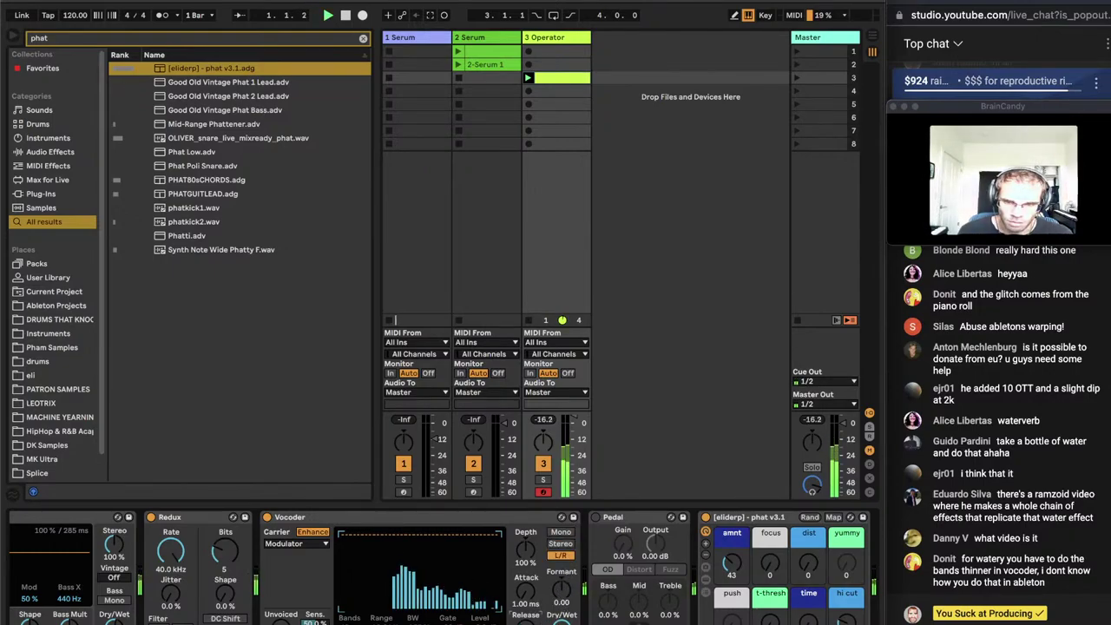
# Raise the phat rack's amnt macro to 77 while the pattern plays
pyautogui.hscroll(-5, 443, 567)
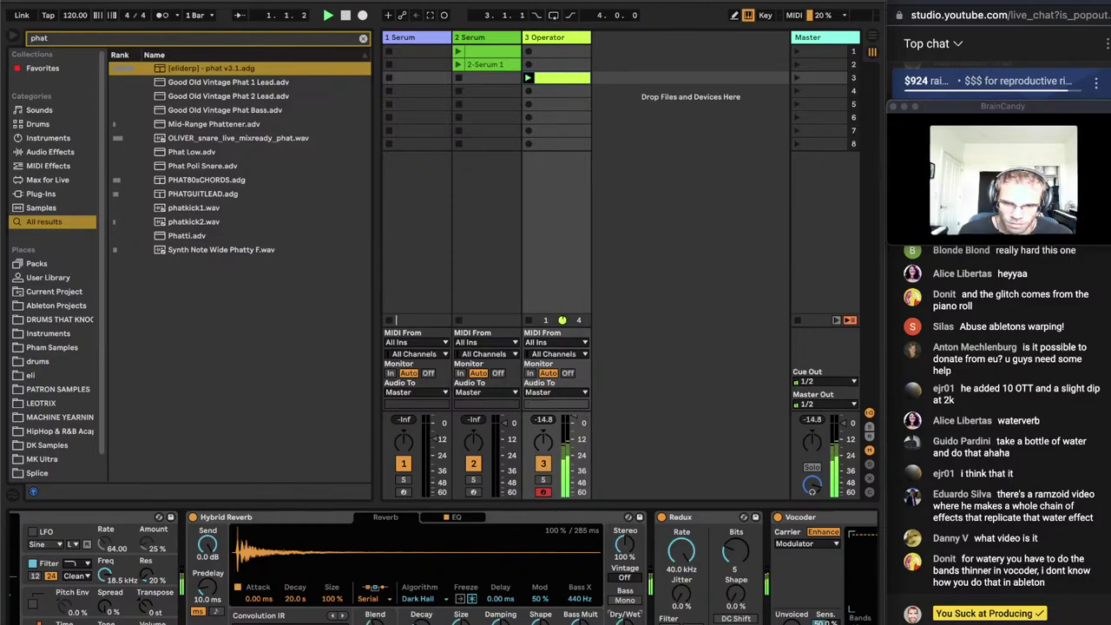
pyautogui.hscroll(7, 443, 568)
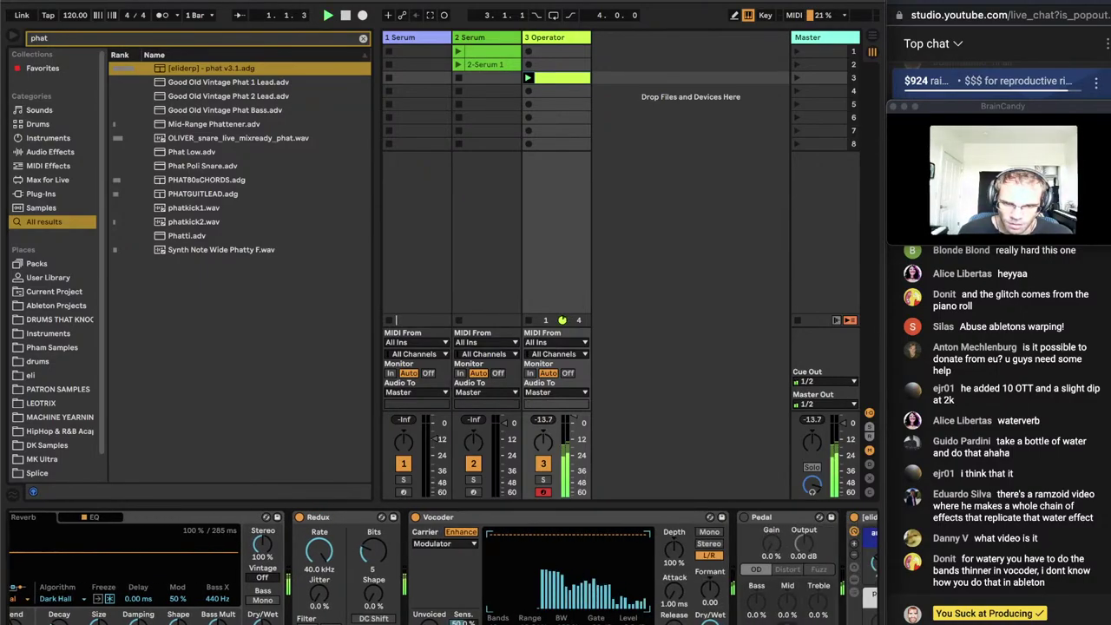
pyautogui.press('space')
pyautogui.press('space')
pyautogui.moveTo(655, 575); pyautogui.dragTo(655, 546)
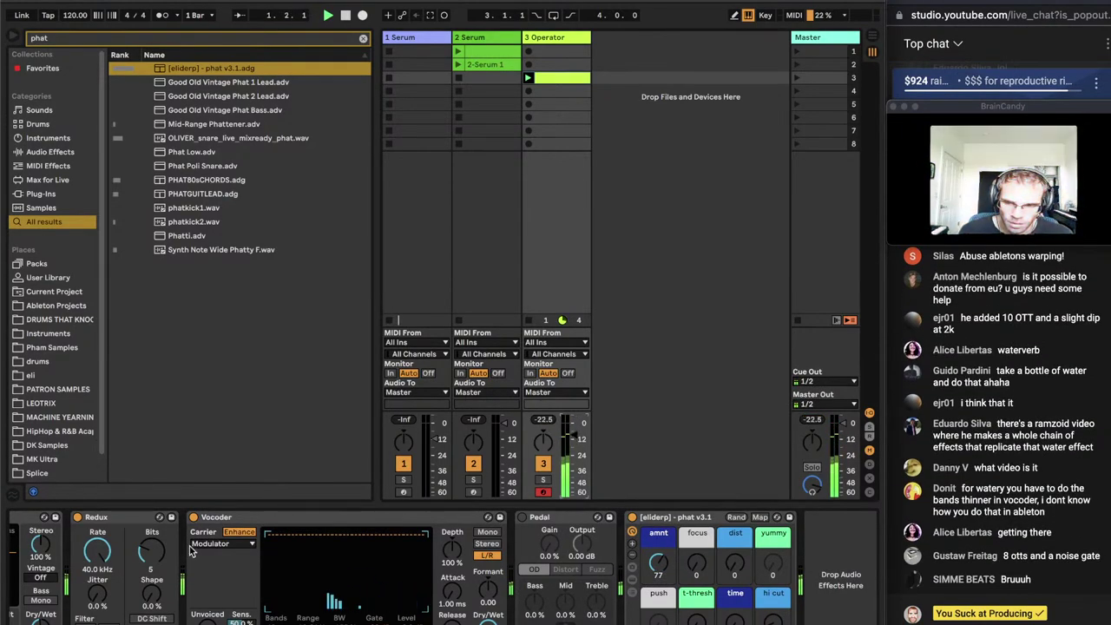
# Insert Vinyl Distortion between Redux and the Vocoder
pyautogui.click(169, 514)
pyautogui.press('super+f')
pyautogui.write('vinytl')
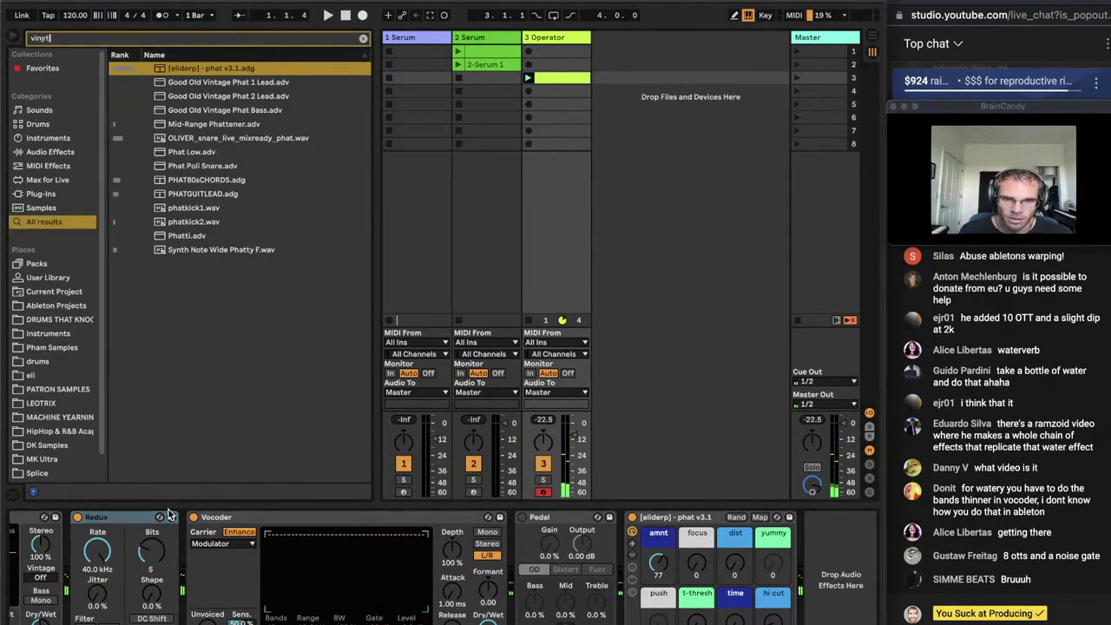
pyautogui.write(' dis')
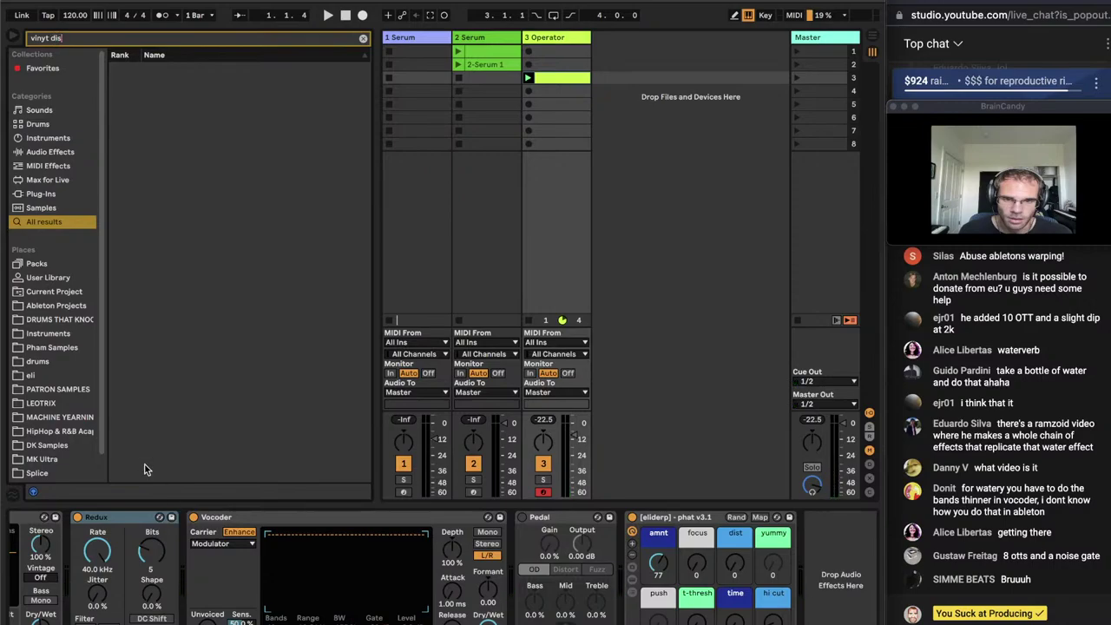
pyautogui.press('BackSpace')
pyautogui.press('BackSpace')
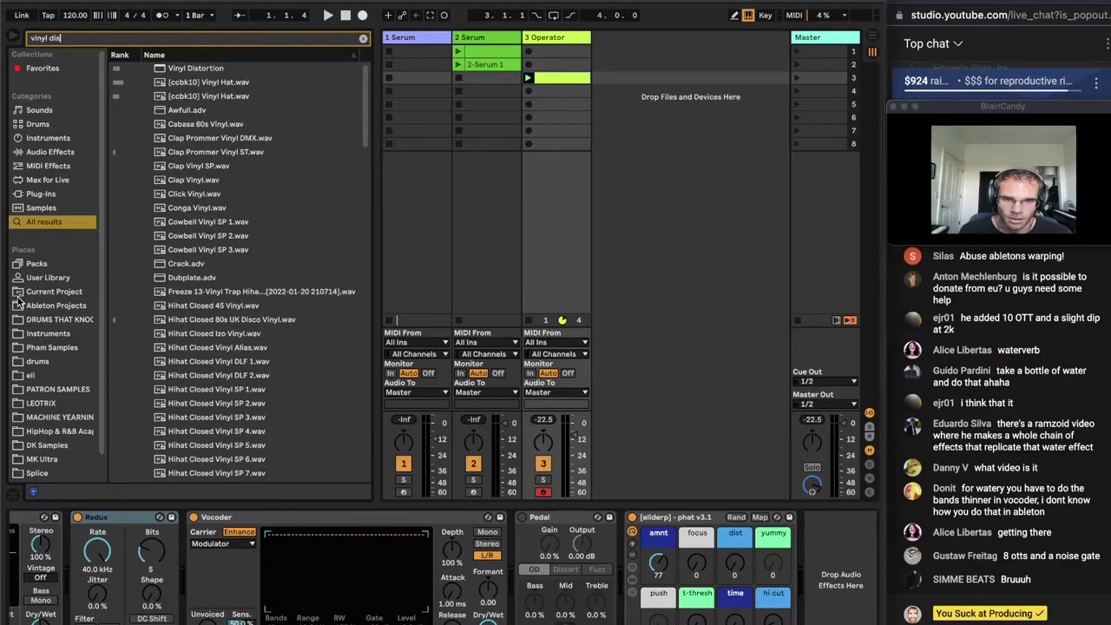
pyautogui.write('dis')
pyautogui.press('Down')
pyautogui.press('Return')
pyautogui.moveTo(746, 520); pyautogui.dragTo(87, 573)
pyautogui.hscroll(-3, 174, 564)
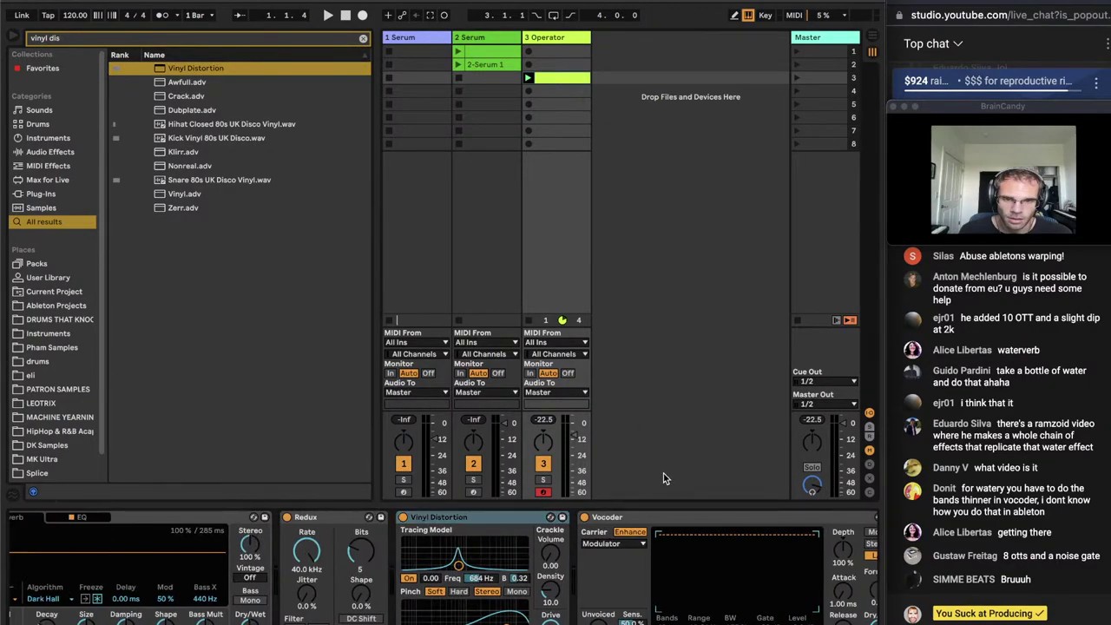
# Set Vinyl Distortion's crackle volume to 0.95 and its density to 19.9
pyautogui.press('space')
pyautogui.moveTo(550, 559); pyautogui.dragTo(550, 521)
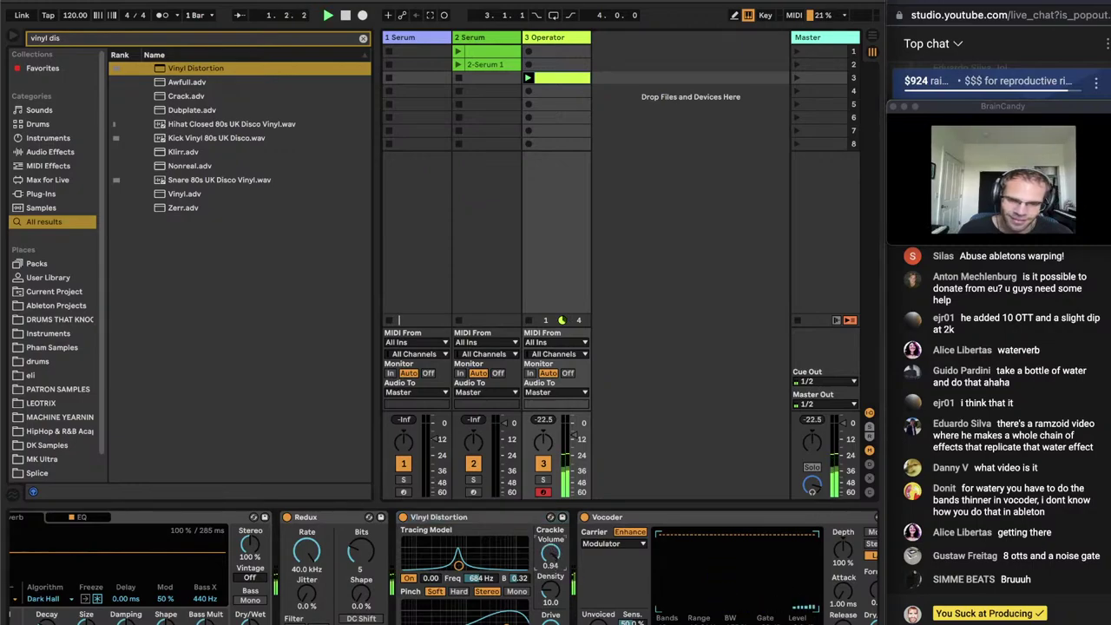
pyautogui.moveTo(555, 601)
pyautogui.mouseDown()
pyautogui.moveTo(555, 581)
pyautogui.moveTo(560, 618)
pyautogui.mouseUp()
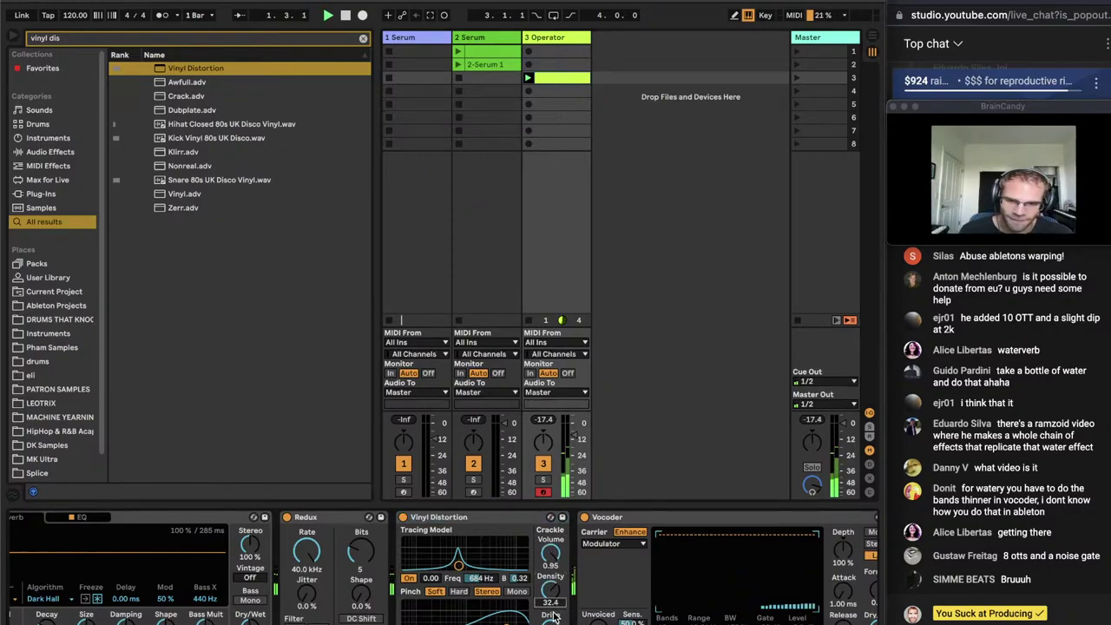
pyautogui.click(821, 45)
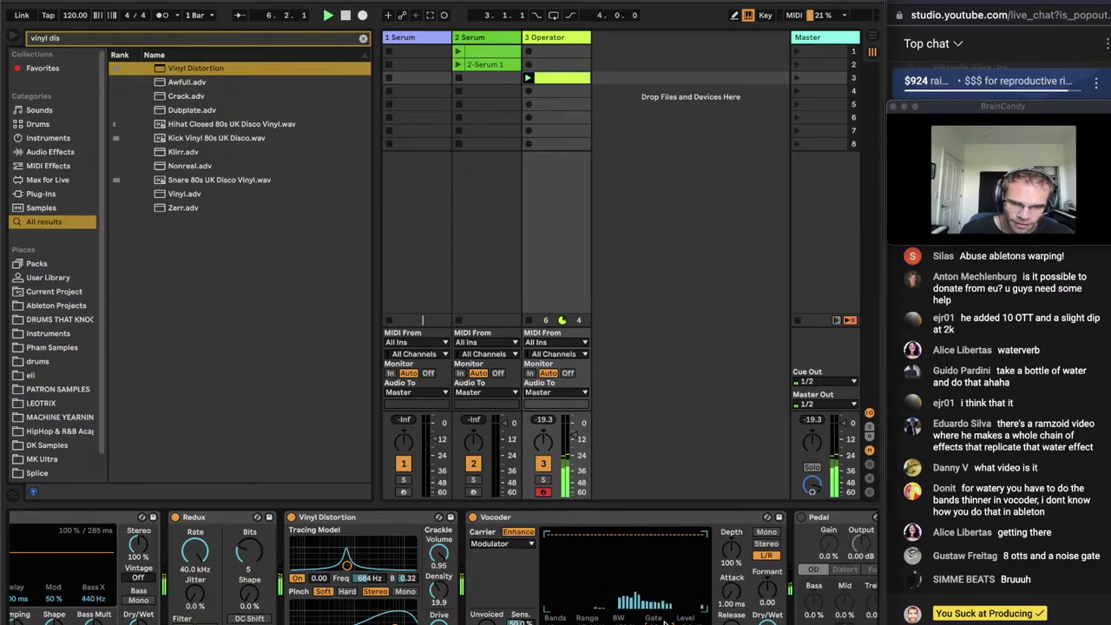
# Switch to Spotify, play Tenkai's Brainsaver as a reference, and return to Ableton Live to play the pattern
pyautogui.click(456, 621)
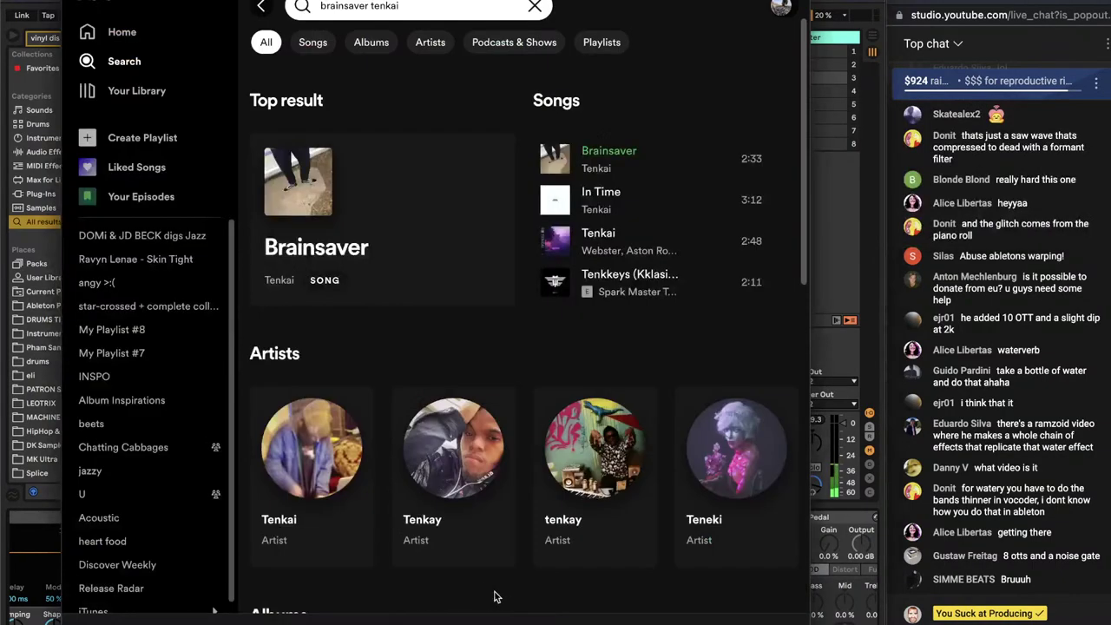
pyautogui.press('space')
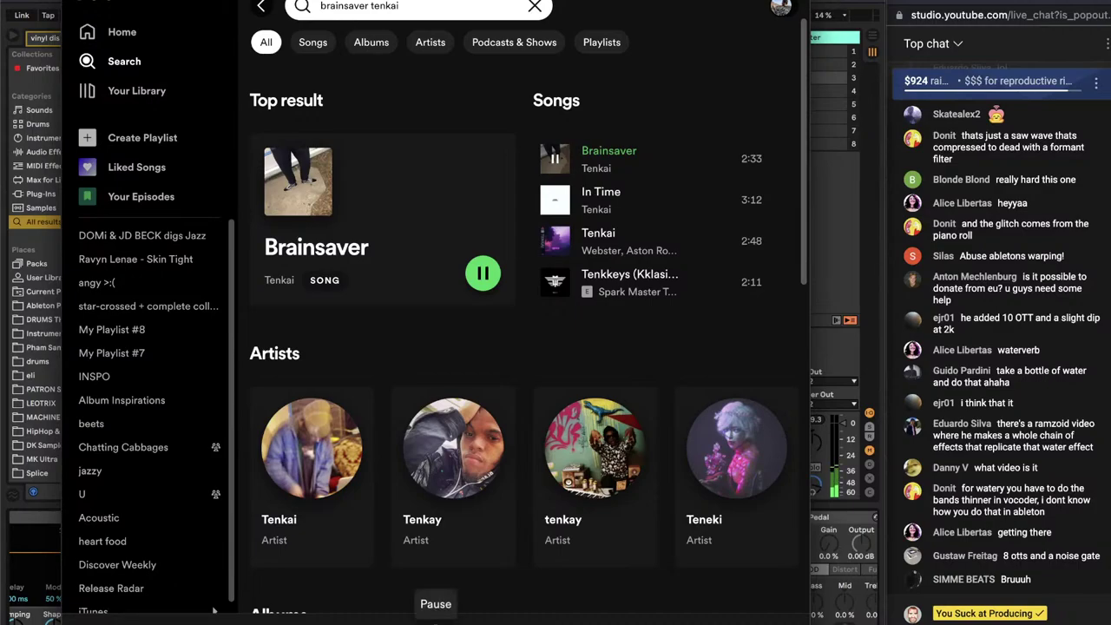
pyautogui.click(436, 621)
pyautogui.press('super+Tab')
pyautogui.press('space')
# Select the first beat's chords in the Operator clip and duplicate them three times to fill the bar
pyautogui.hscroll(-10, 442, 569)
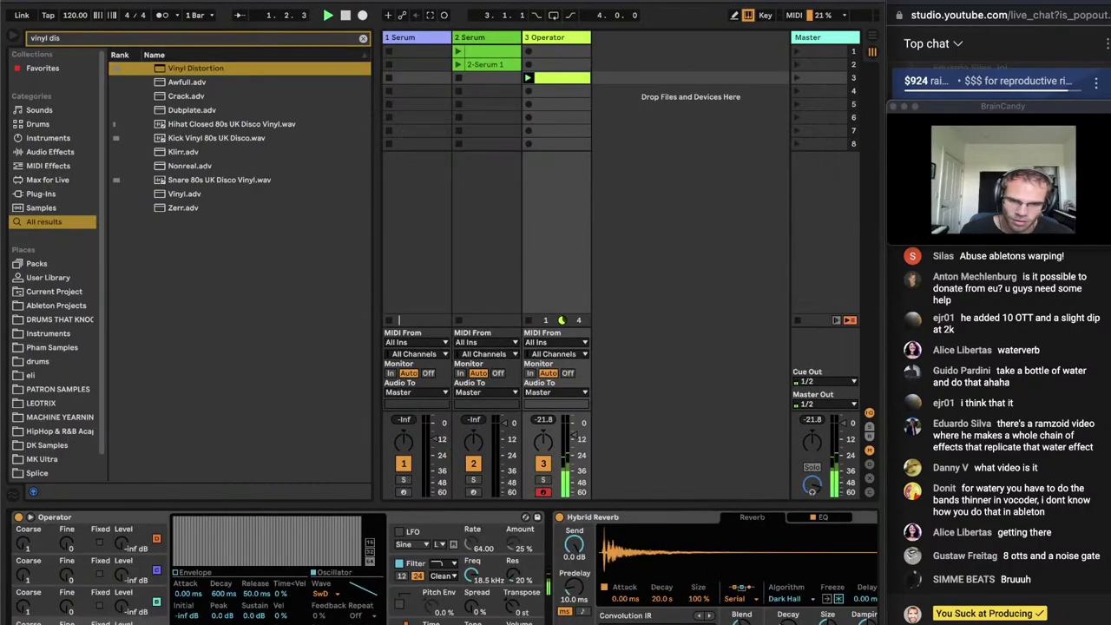
pyautogui.hscroll(5, 443, 569)
pyautogui.hscroll(4, 442, 568)
pyautogui.hscroll(-10, 443, 569)
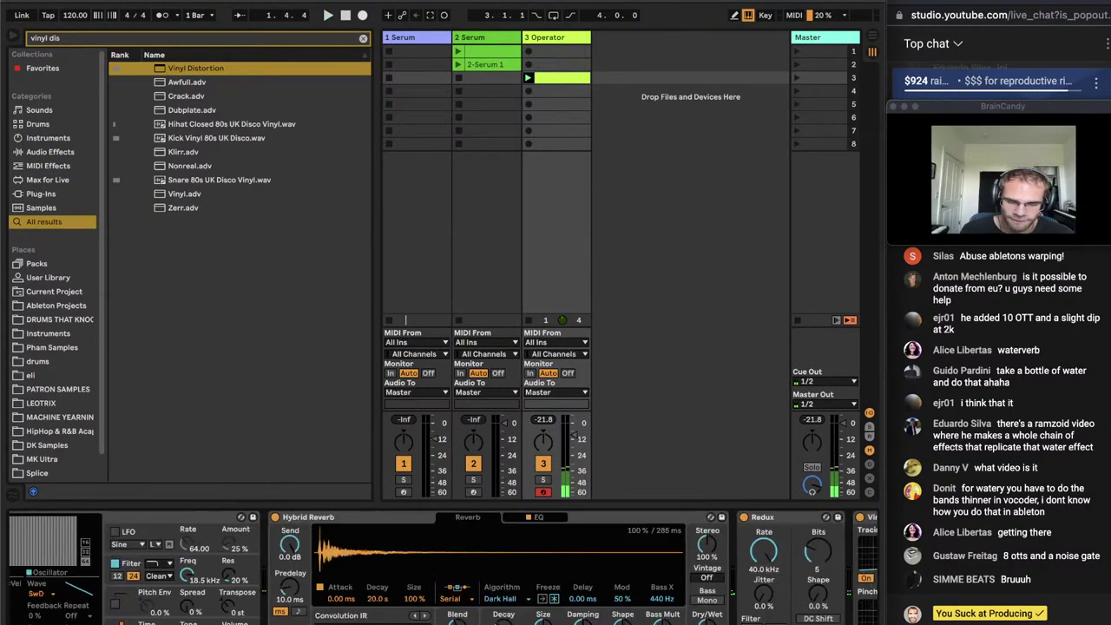
pyautogui.hscroll(3, 443, 568)
pyautogui.press('space')
pyautogui.hotkey('shift', 'Tab')
pyautogui.moveTo(395, 570); pyautogui.dragTo(240, 336)
pyautogui.press('super+d')
pyautogui.press('super+d')
pyautogui.press('super+d')
pyautogui.hotkey('shift', 'Tab')
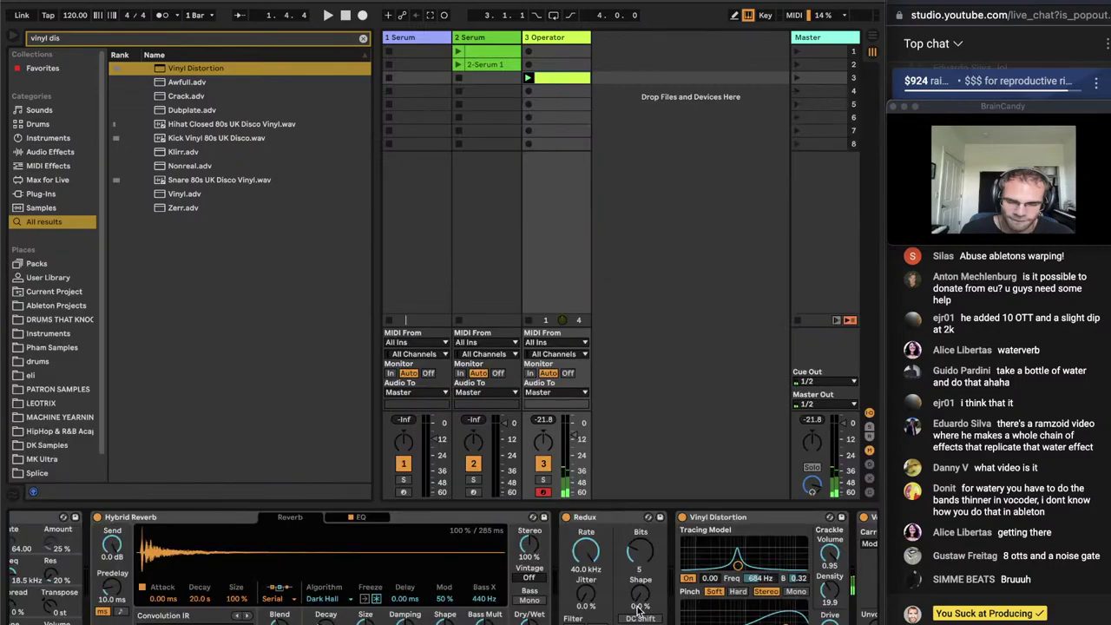
# Lower the Vocoder's formant to -0.60 and double the chord clip's length to 8 beats
pyautogui.hscroll(5, 664, 594)
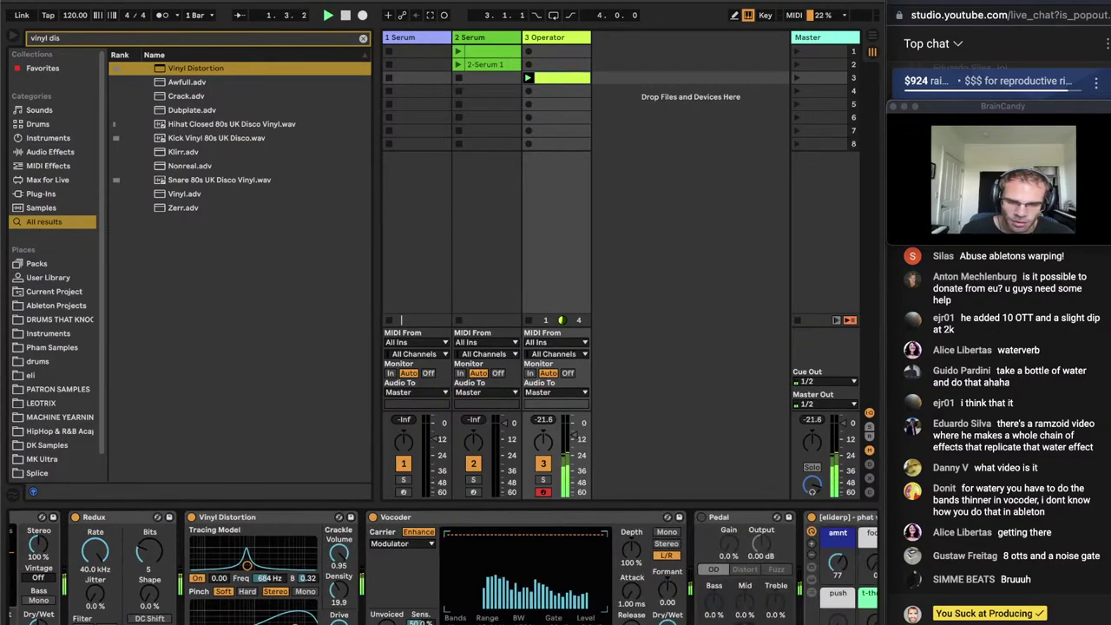
pyautogui.moveTo(664, 594); pyautogui.dragTo(664, 572)
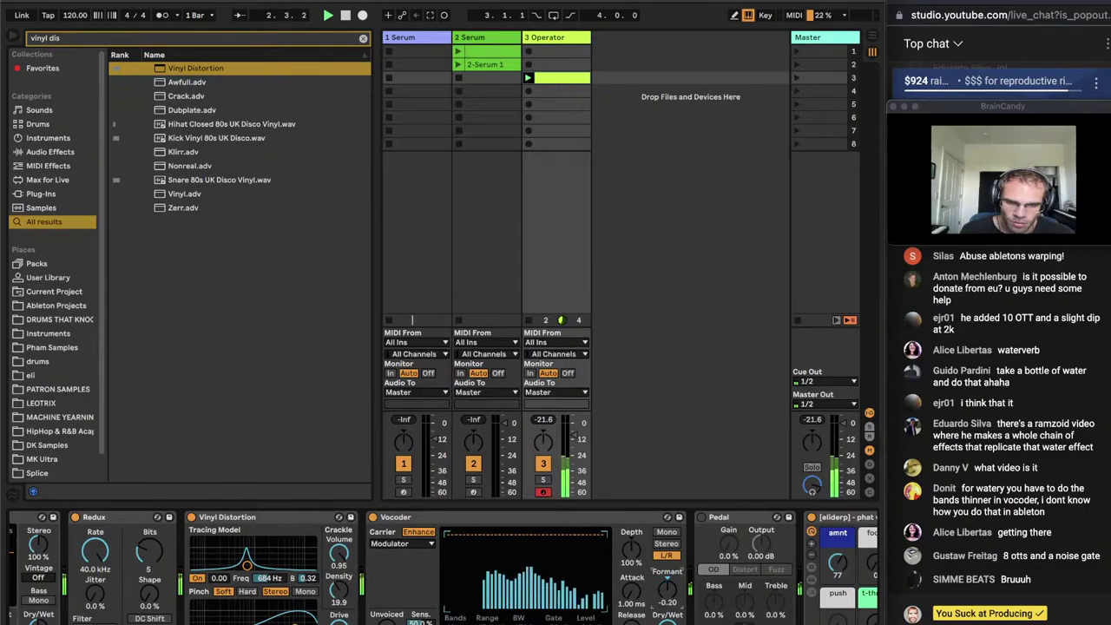
pyautogui.hotkey('shift', 'Tab')
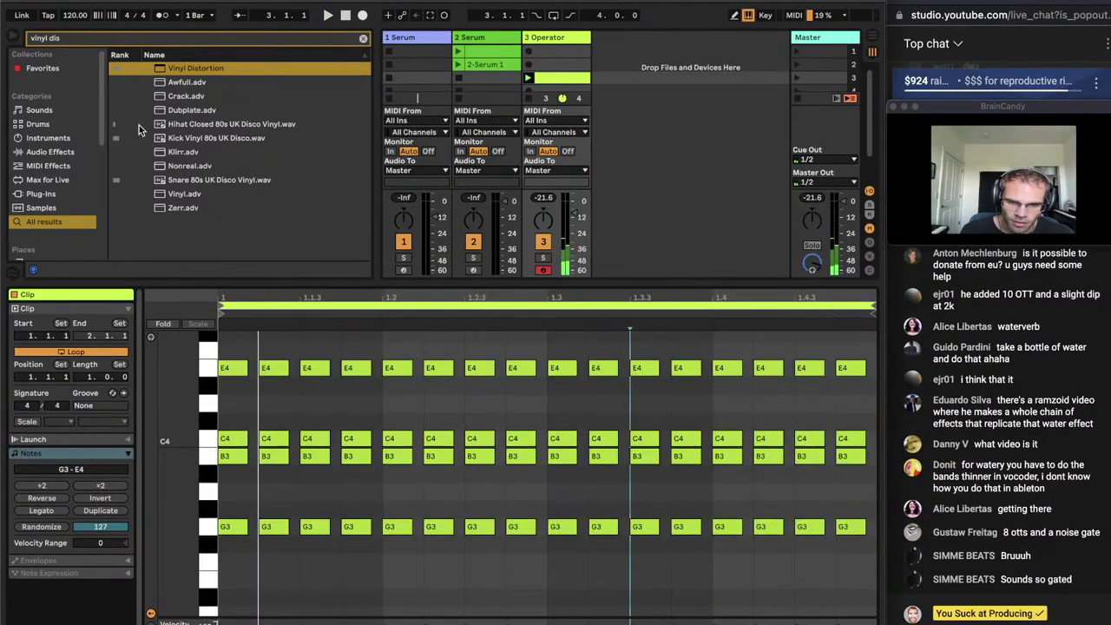
pyautogui.hotkey('shift', 'Tab')
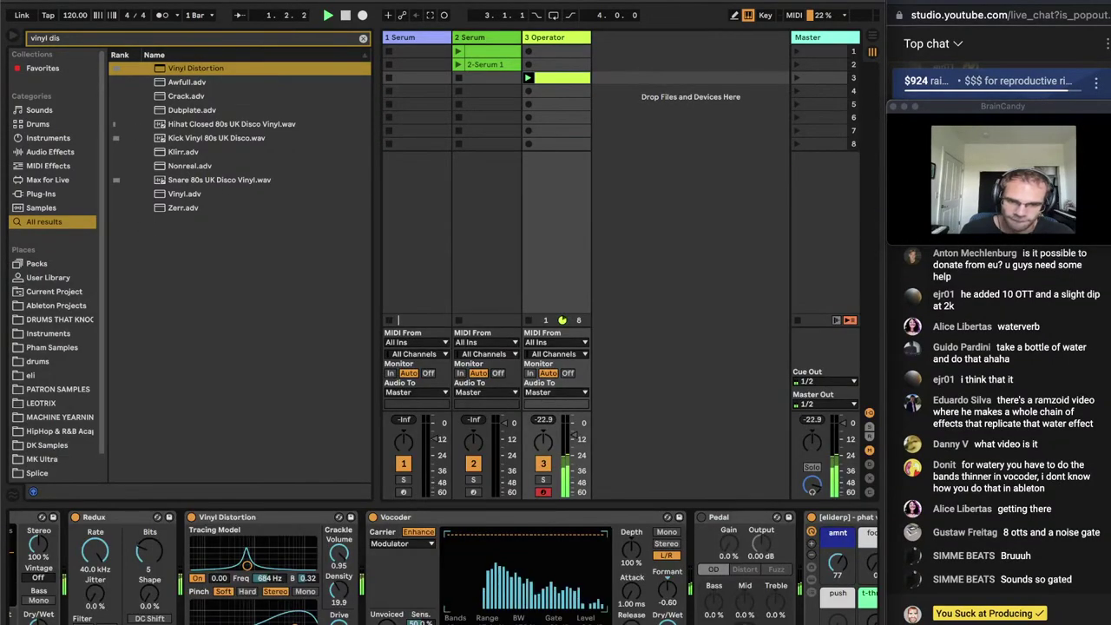
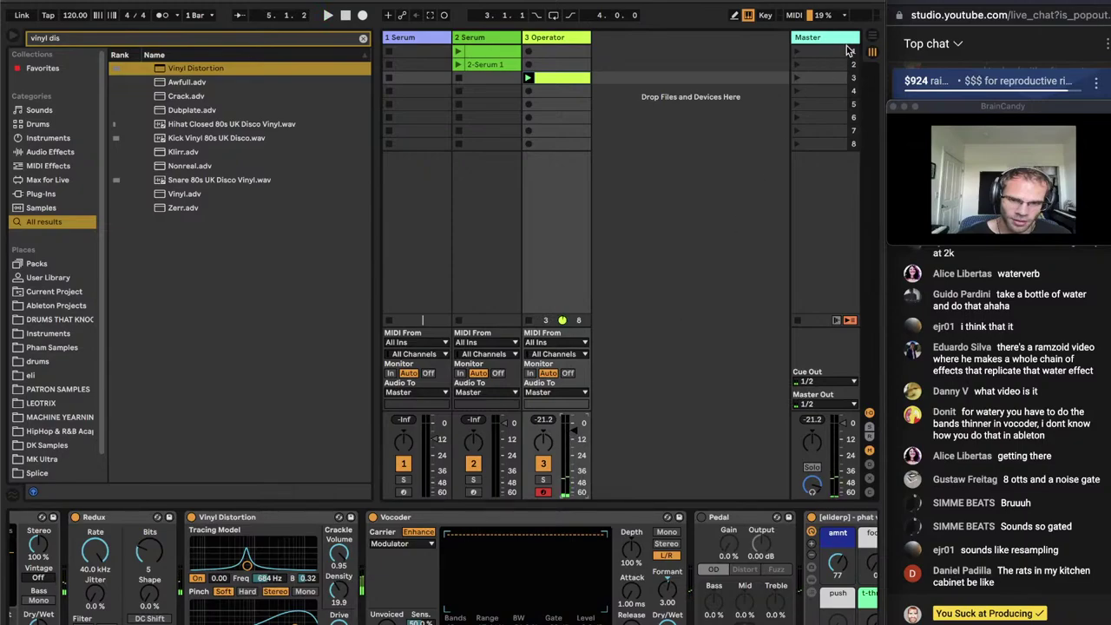
# Switch on the BrainCandy device on the Master track and return to the Operator track's device chain
pyautogui.click(501, 304)
pyautogui.click(32, 595)
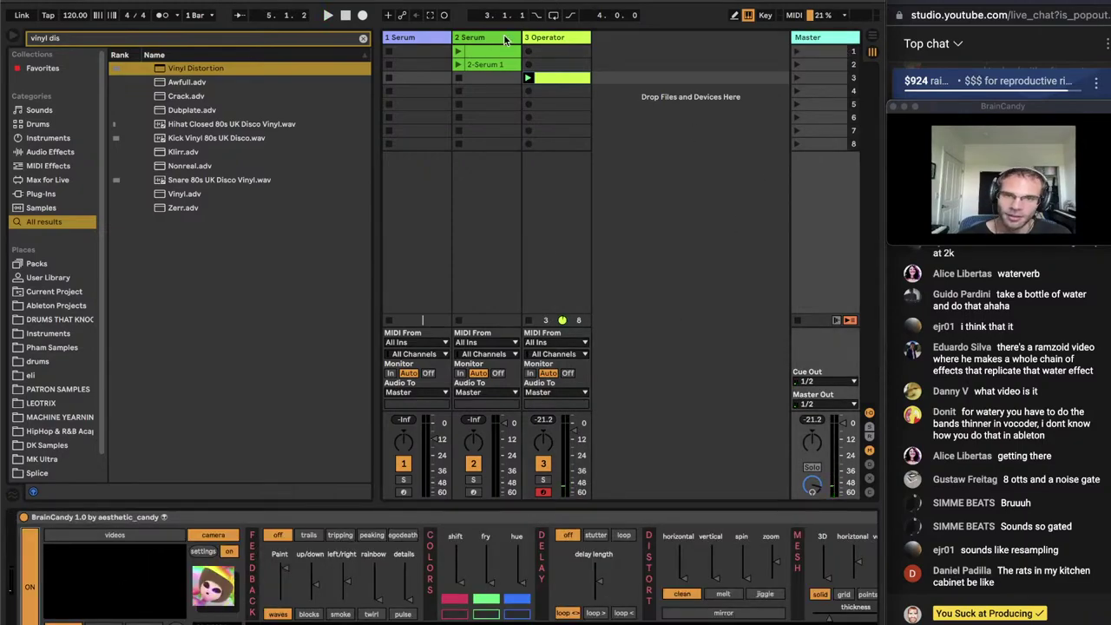
pyautogui.click(540, 38)
# Play the chord clip and sweep the Vocoder's formant up and down, leaving it at -3.94
pyautogui.press('space')
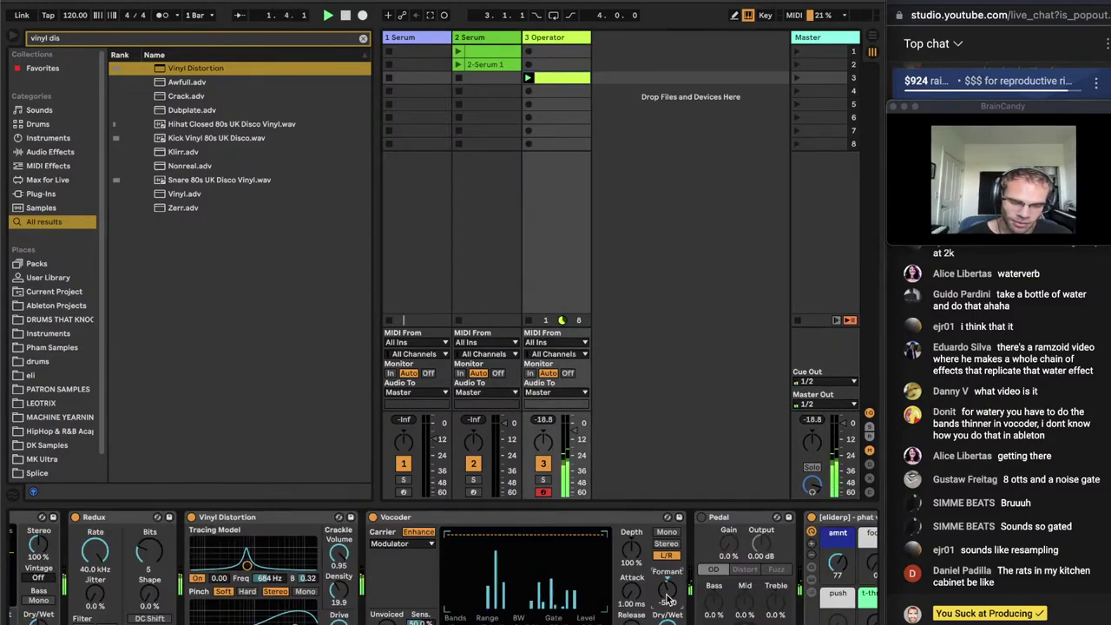
pyautogui.moveTo(666, 586); pyautogui.dragTo(666, 569)
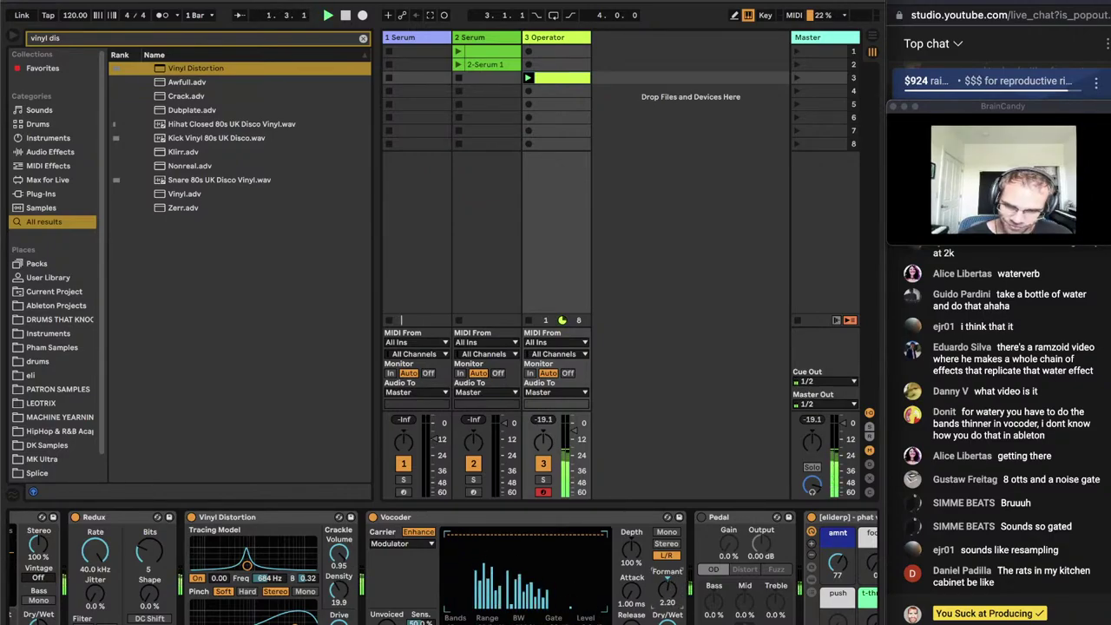
# Look through the Operator track's device chain during playback, muting the track briefly and unmuting it
pyautogui.hscroll(-5, 486, 573)
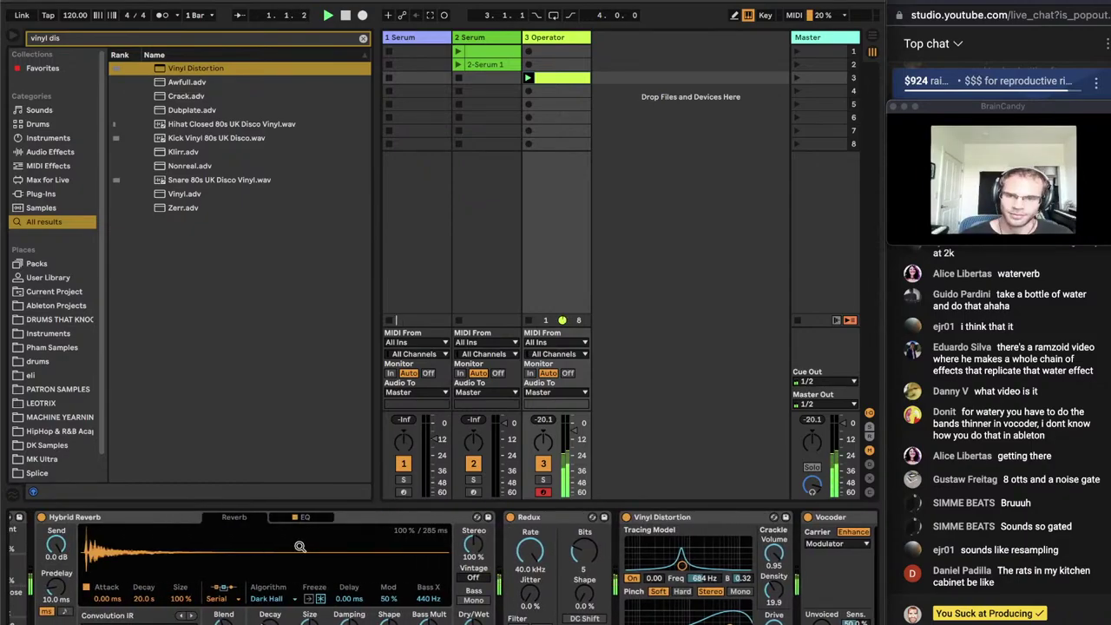
pyautogui.hscroll(-5, 521, 555)
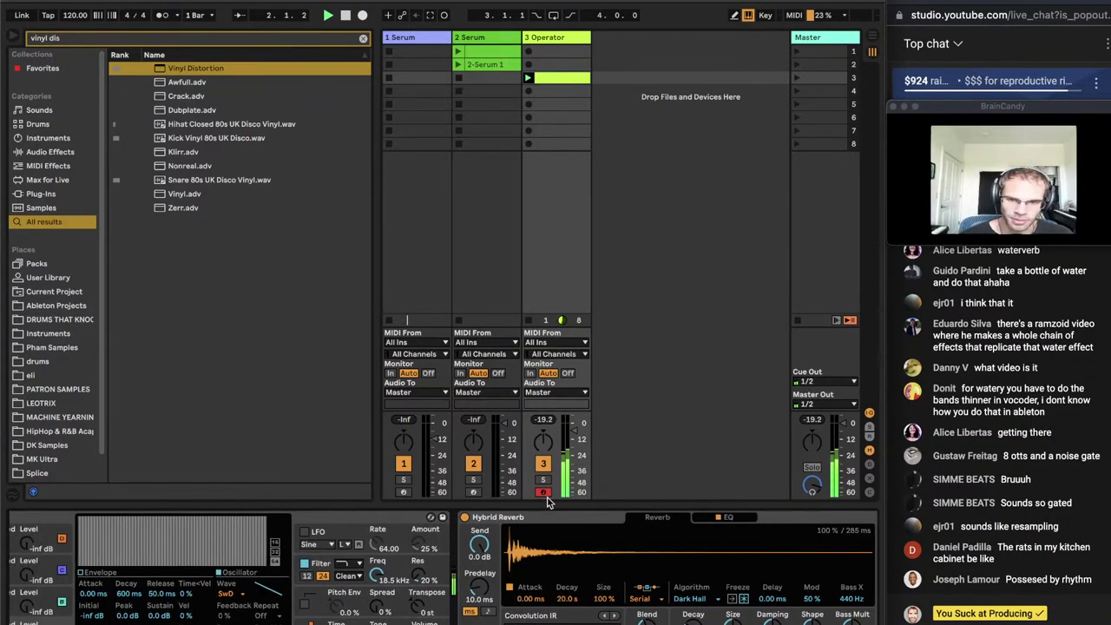
pyautogui.click(543, 463)
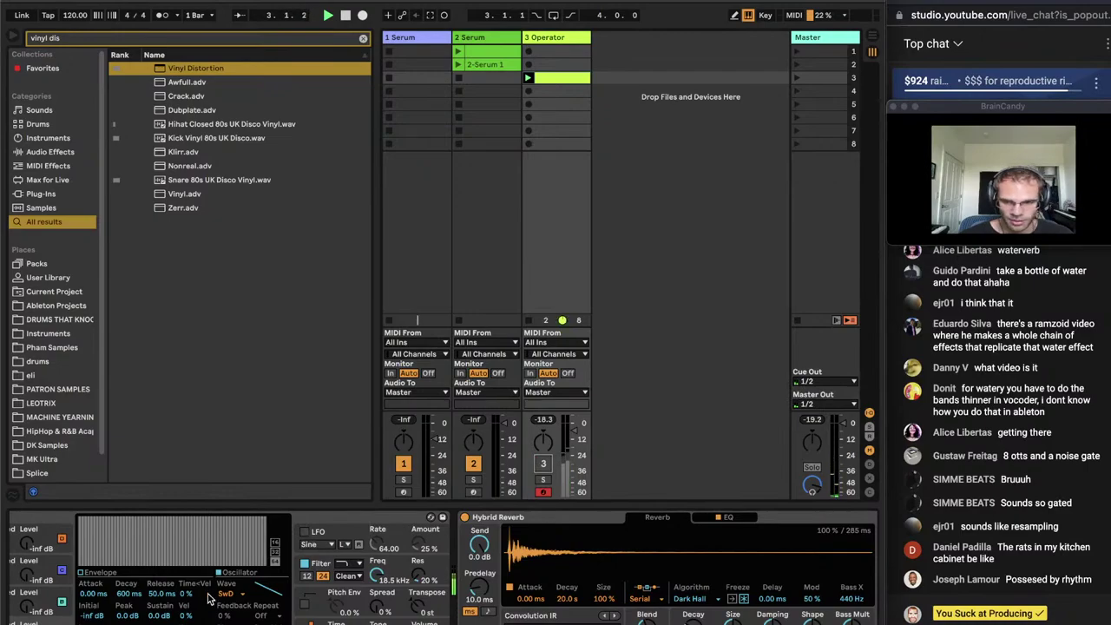
pyautogui.hscroll(10, 443, 567)
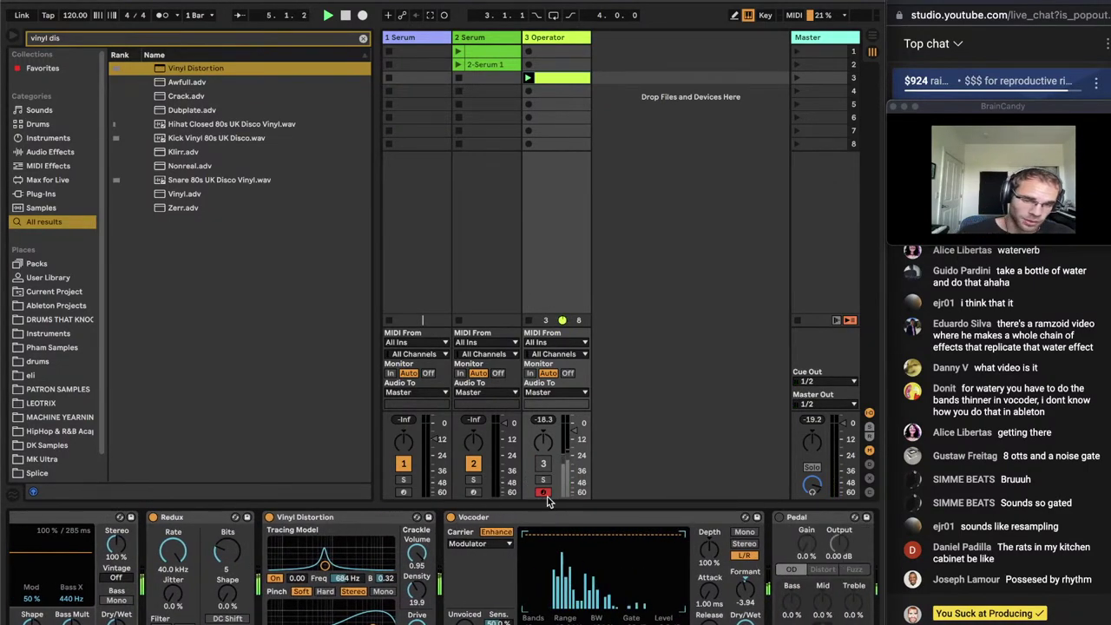
pyautogui.click(542, 464)
pyautogui.hscroll(5, 623, 612)
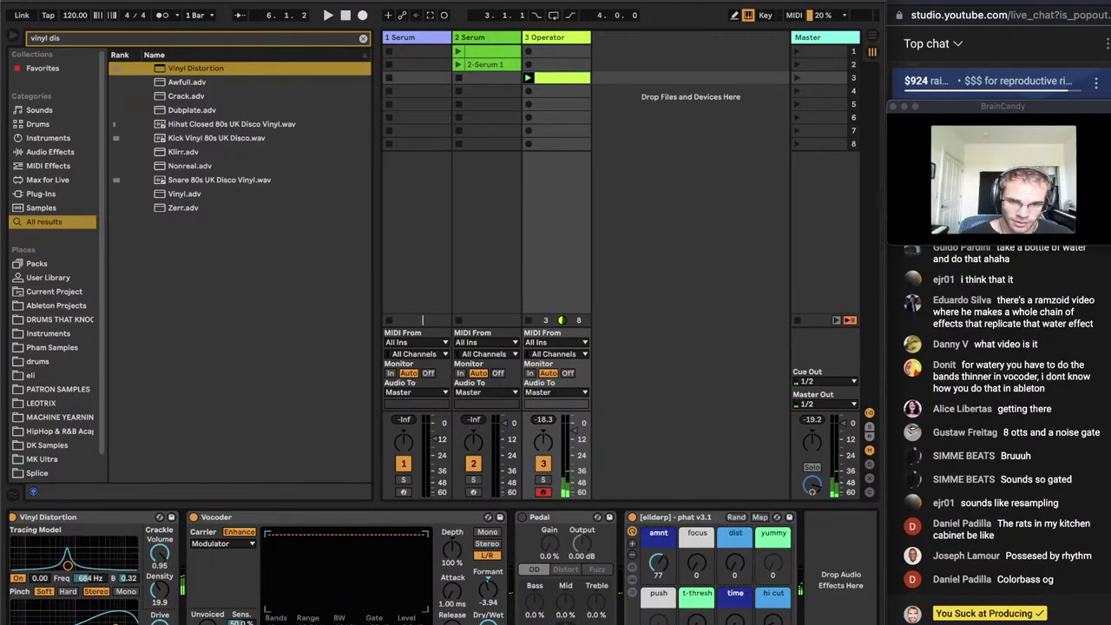
# Restart playback and raise the phat v3.1 rack's focus macro close to its maximum
pyautogui.hscroll(-4, 623, 590)
pyautogui.hscroll(4, 623, 589)
pyautogui.press('space')
pyautogui.moveTo(697, 568); pyautogui.dragTo(698, 486)
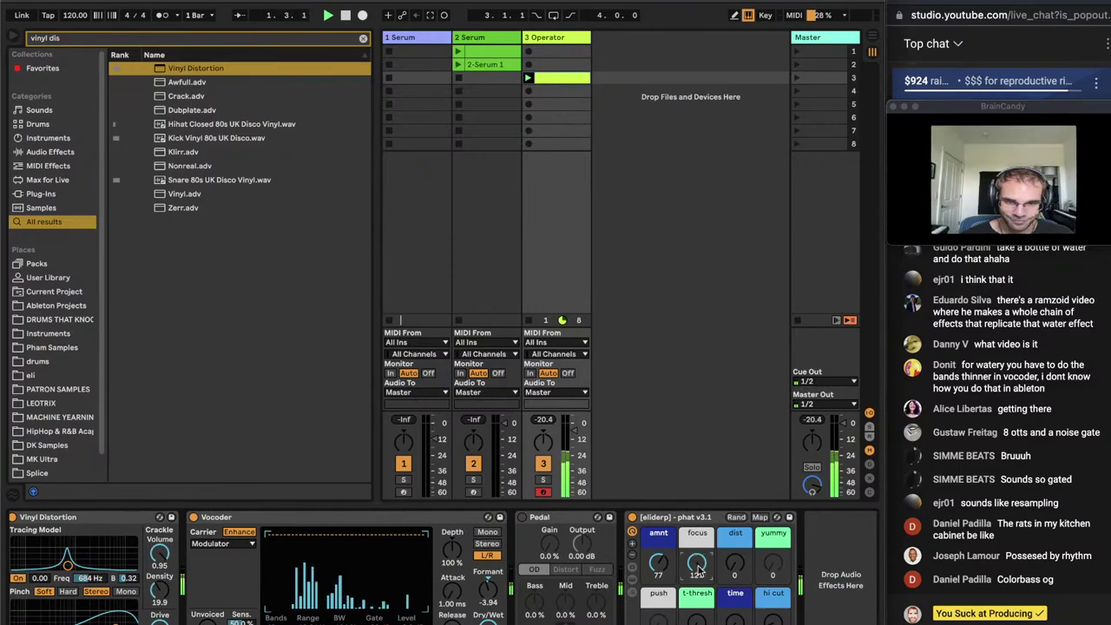
# Add a Hybrid Reverb after the phat v3.1 rack on the Operator track and bypass it
pyautogui.moveTo(734, 565); pyautogui.dragTo(734, 531)
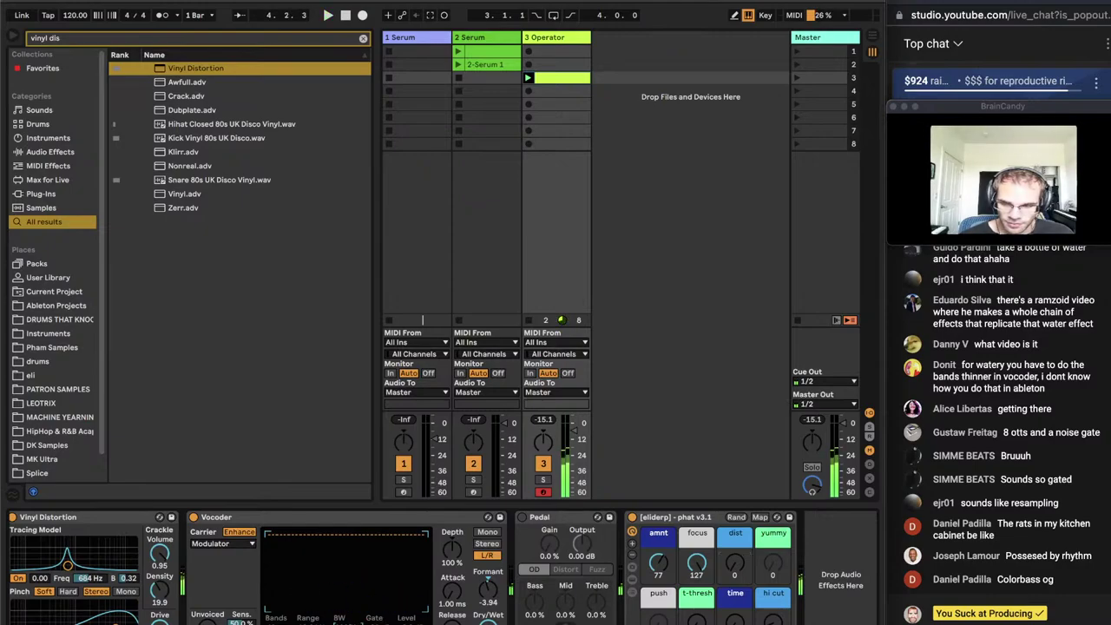
pyautogui.press('super+f')
pyautogui.write('hybr')
pyautogui.press('Return')
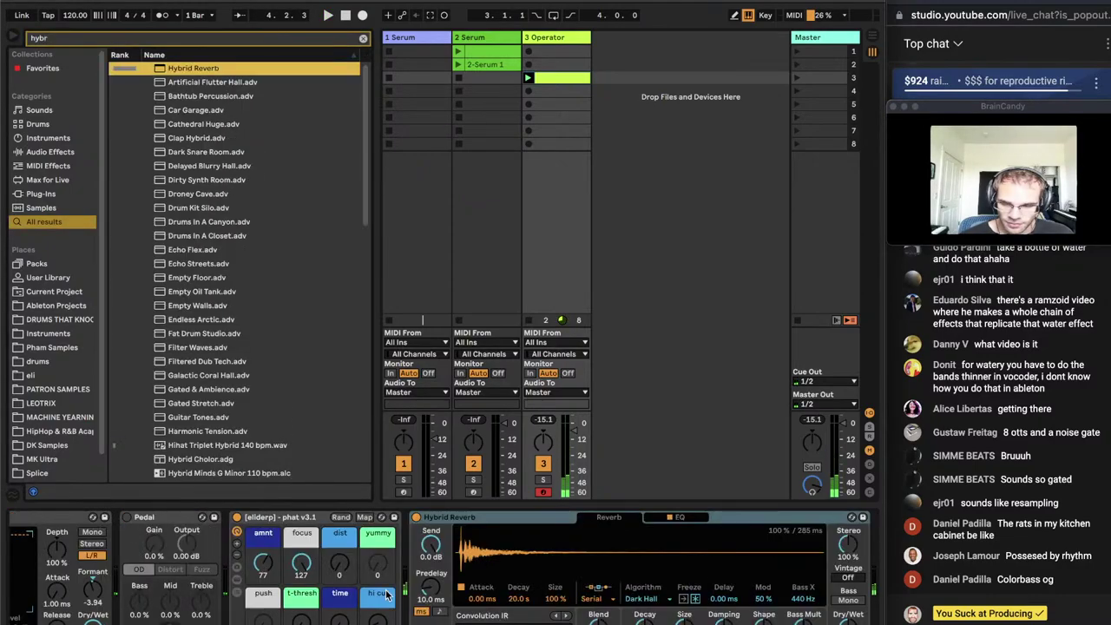
pyautogui.click(426, 521)
# Set the first Hybrid Reverb's Vintage option to Extreme and the Vocoder's Formant to 4.80
pyautogui.hscroll(-8, 293, 578)
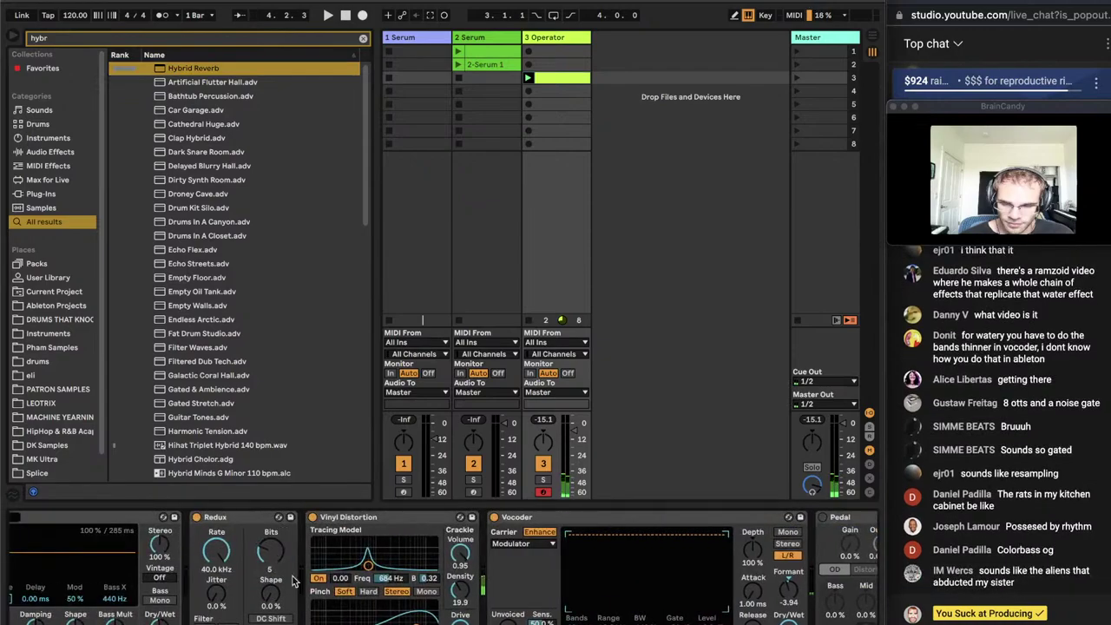
pyautogui.hscroll(-10, 601, 606)
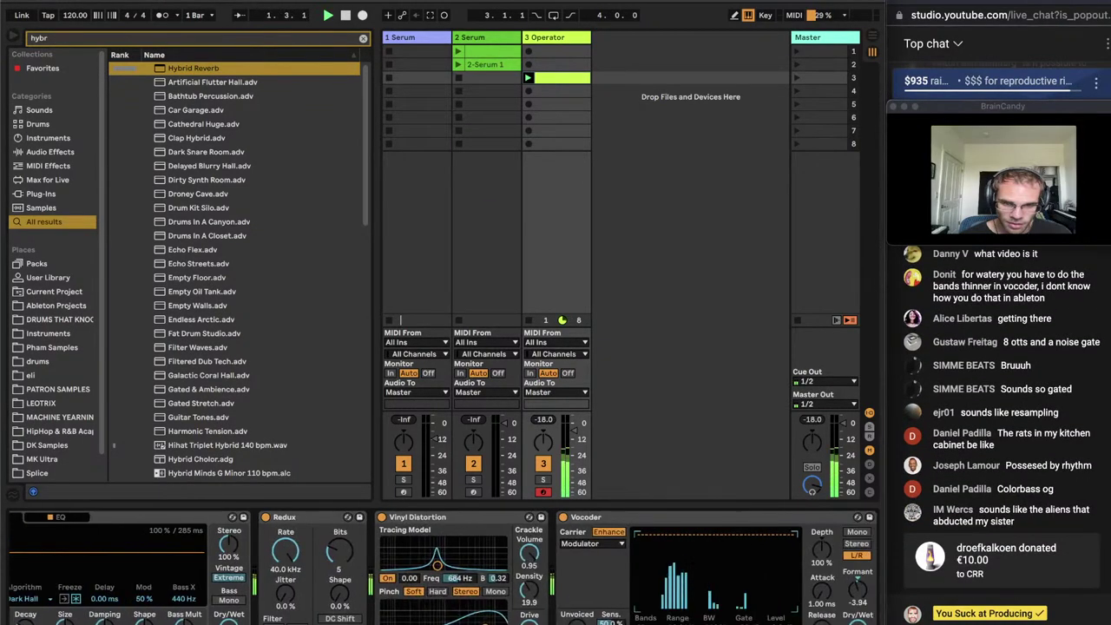
pyautogui.hscroll(9, 555, 568)
pyautogui.hscroll(6, 561, 603)
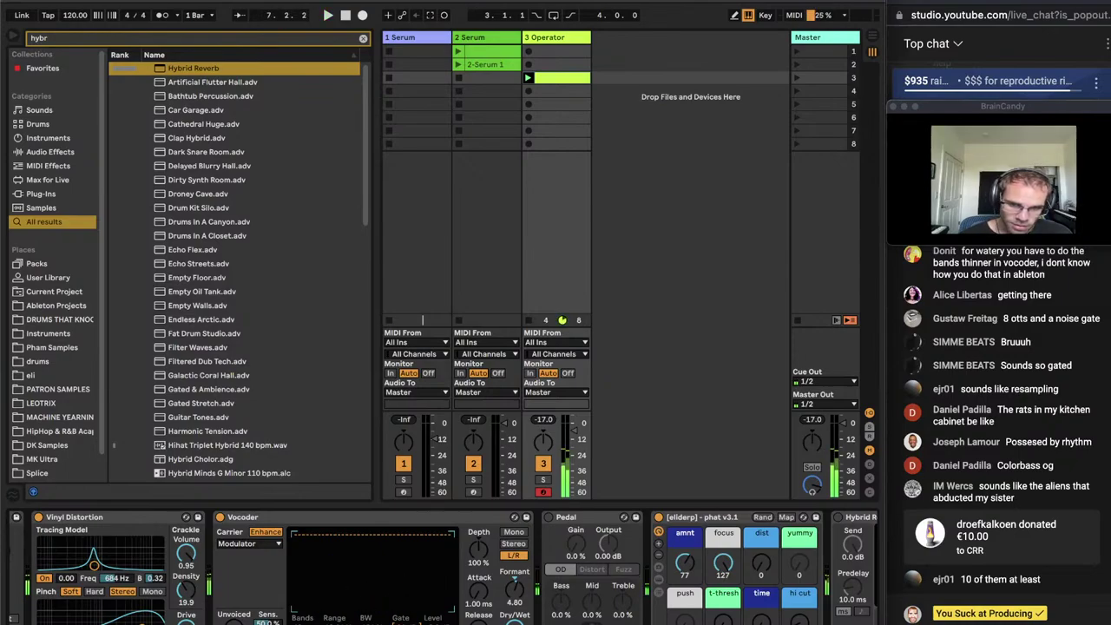
# Switch to Spotify to play the song Brainsaver for reference, and return to Ableton Live
pyautogui.click(455, 622)
pyautogui.press('space')
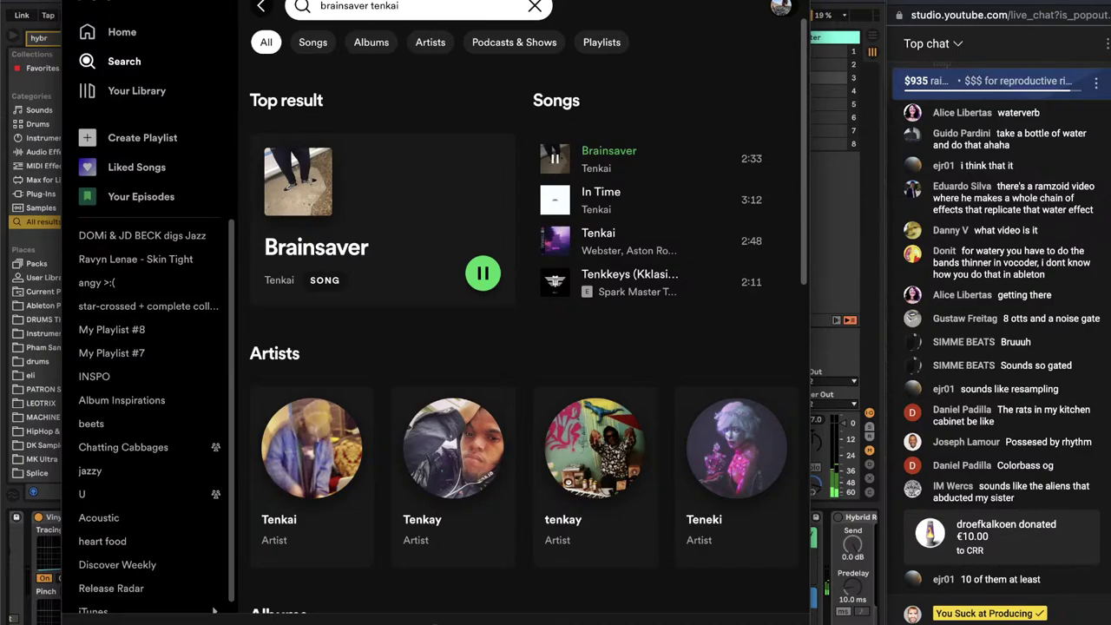
pyautogui.press('super+Tab')
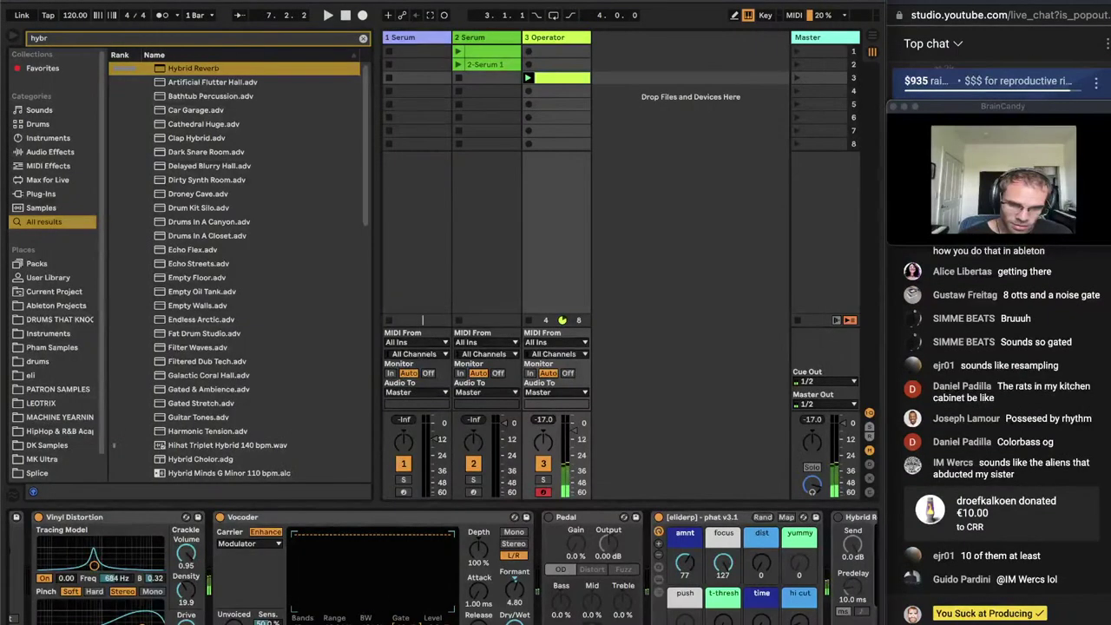
# Search the browser for "gate" and insert a Gate between Vinyl Distortion and Vocoder
pyautogui.hotkey('shift', 'Tab')
pyautogui.moveTo(234, 349); pyautogui.dragTo(701, 545)
pyautogui.hotkey('shift', 'Tab')
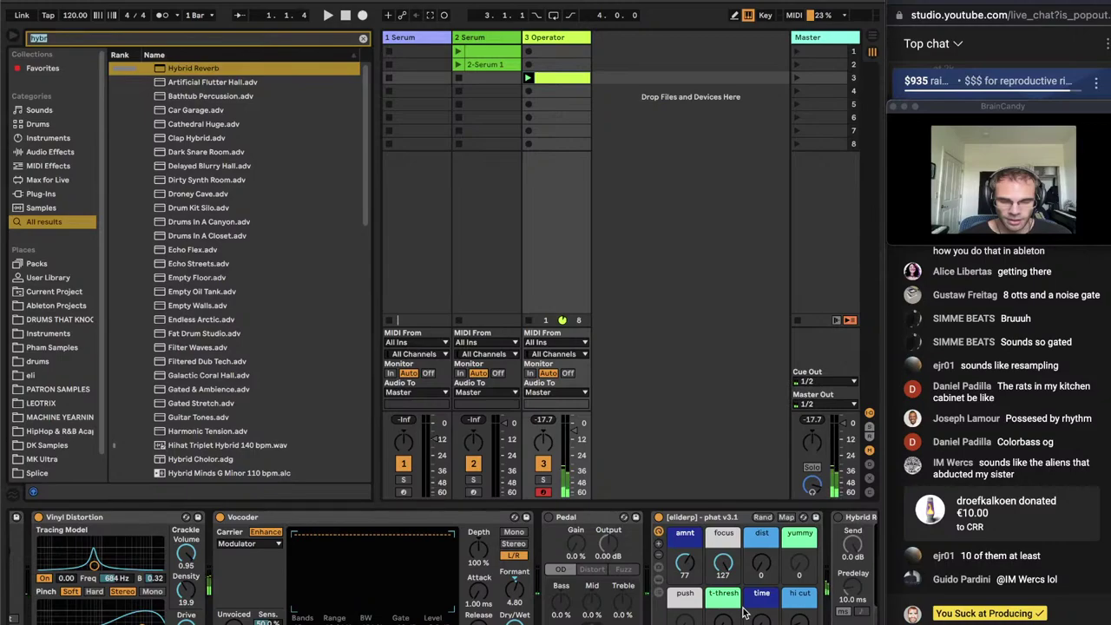
pyautogui.write('gate')
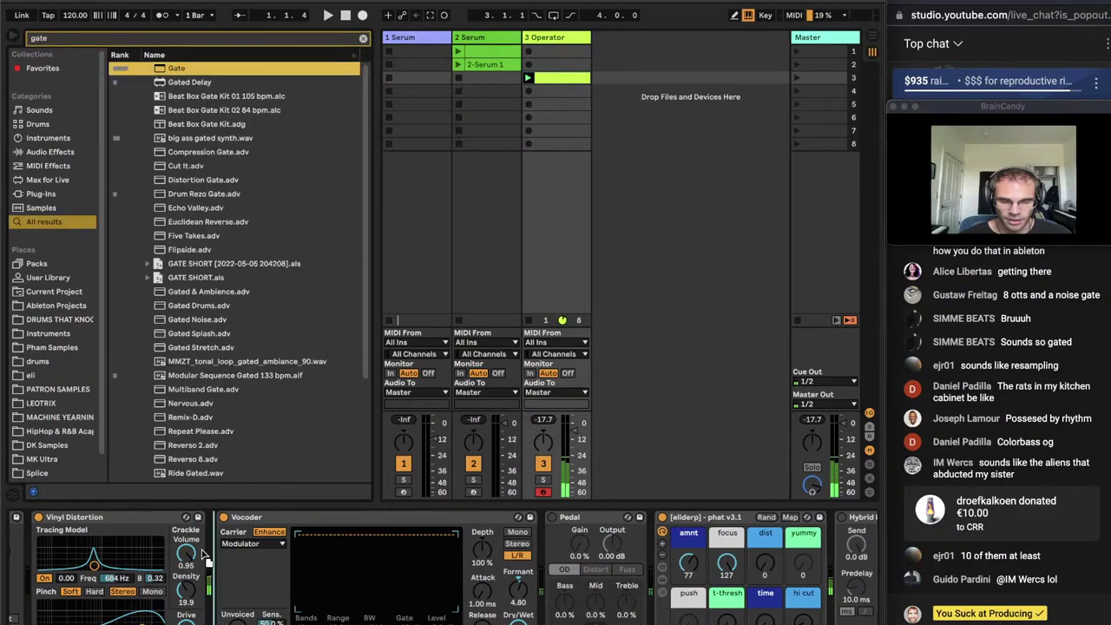
pyautogui.moveTo(203, 550); pyautogui.dragTo(203, 551)
# Expand the Gate's sidechain section, enable Sidechain and look through the available audio sources
pyautogui.click(231, 517)
pyautogui.click(243, 531)
pyautogui.click(243, 552)
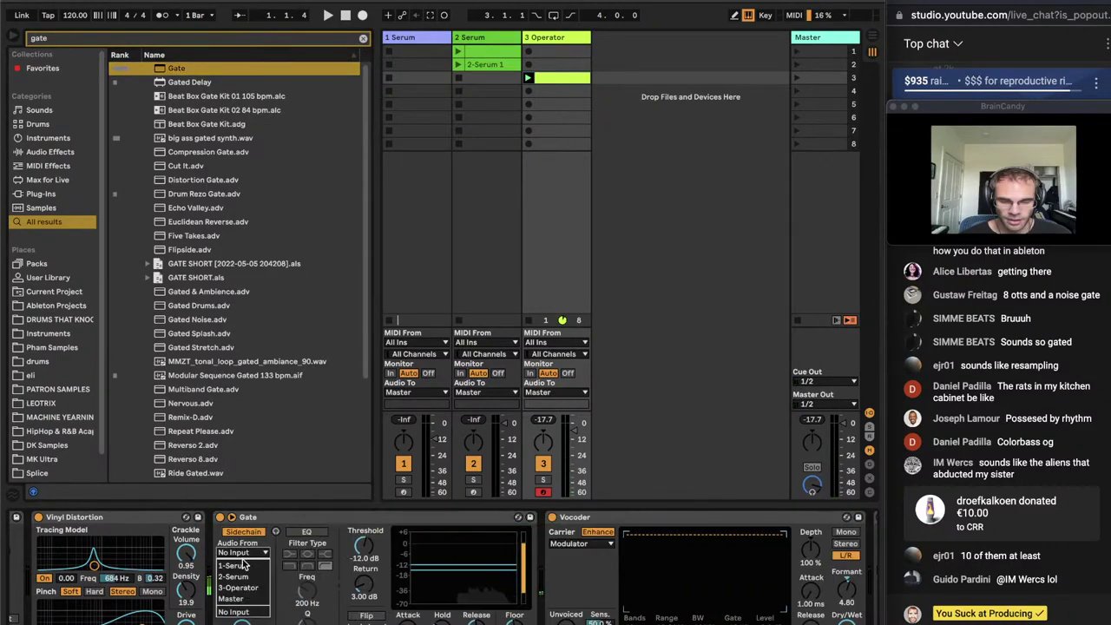
pyautogui.click(450, 312)
# Add a new MIDI track after the Operator track and rename it pooo
pyautogui.click(541, 39)
pyautogui.press('super+shift+t')
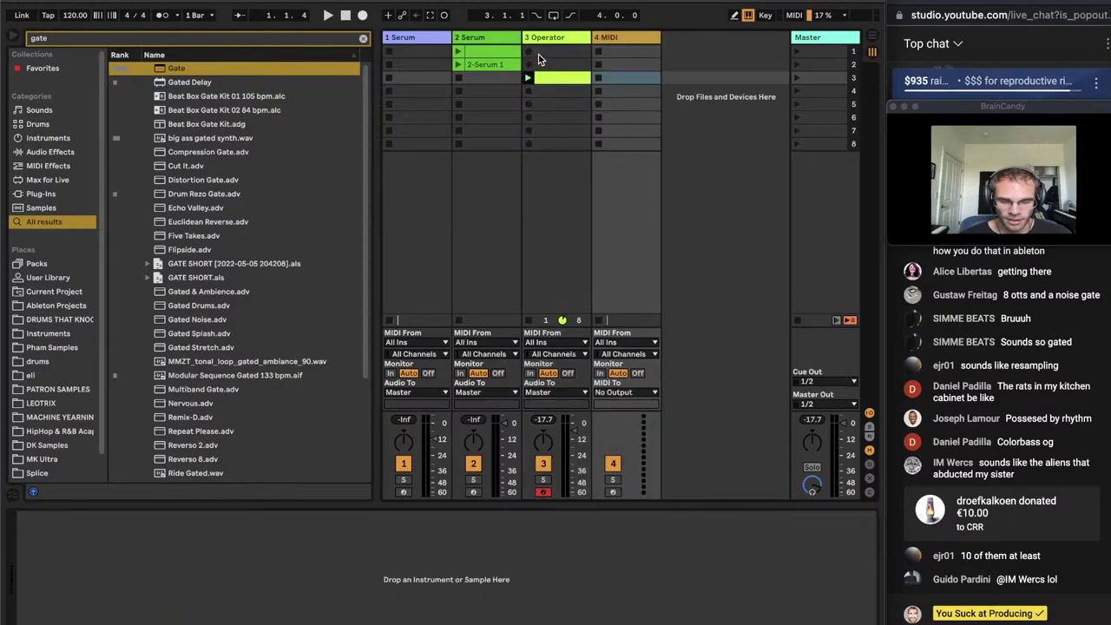
pyautogui.click(561, 37)
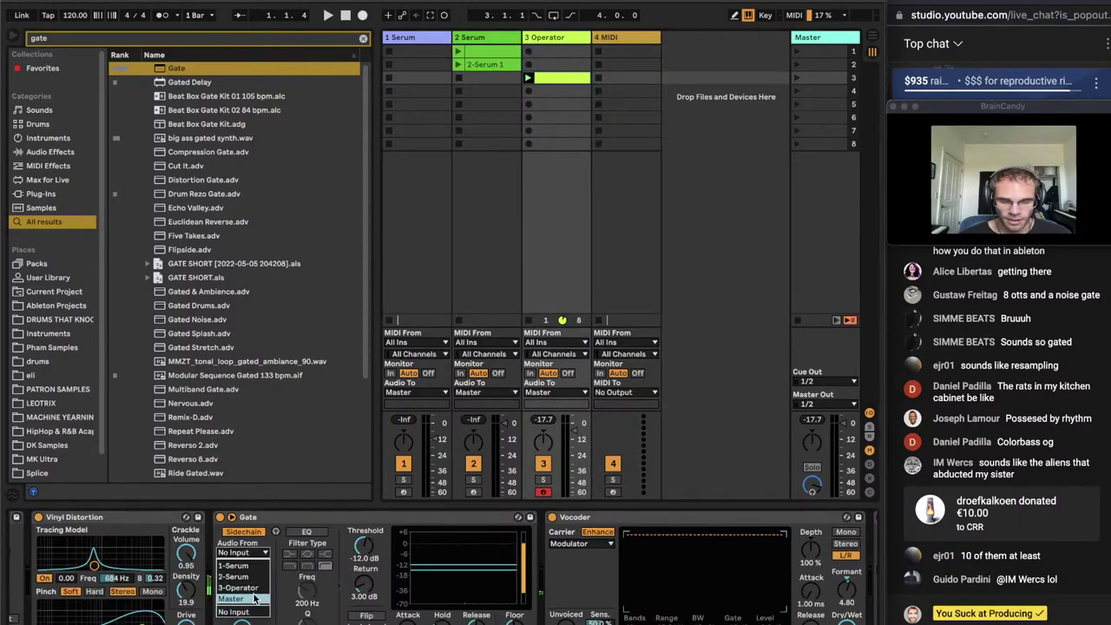
pyautogui.click(616, 40)
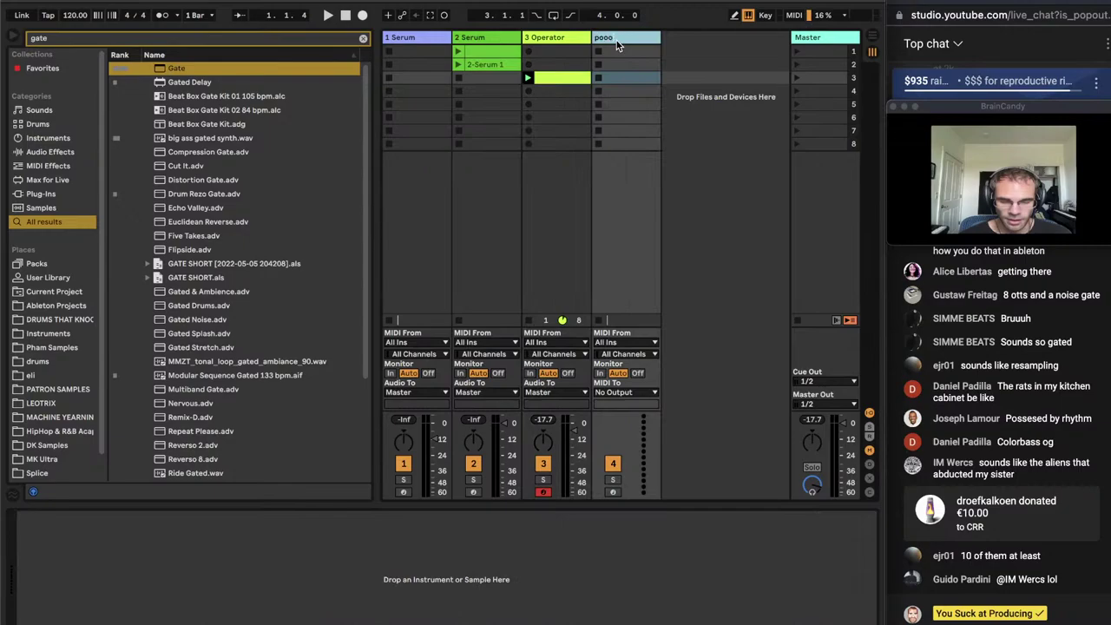
# Check the Gate's sidechain sources again, and load an Operator instrument onto the pooo track
pyautogui.click(556, 39)
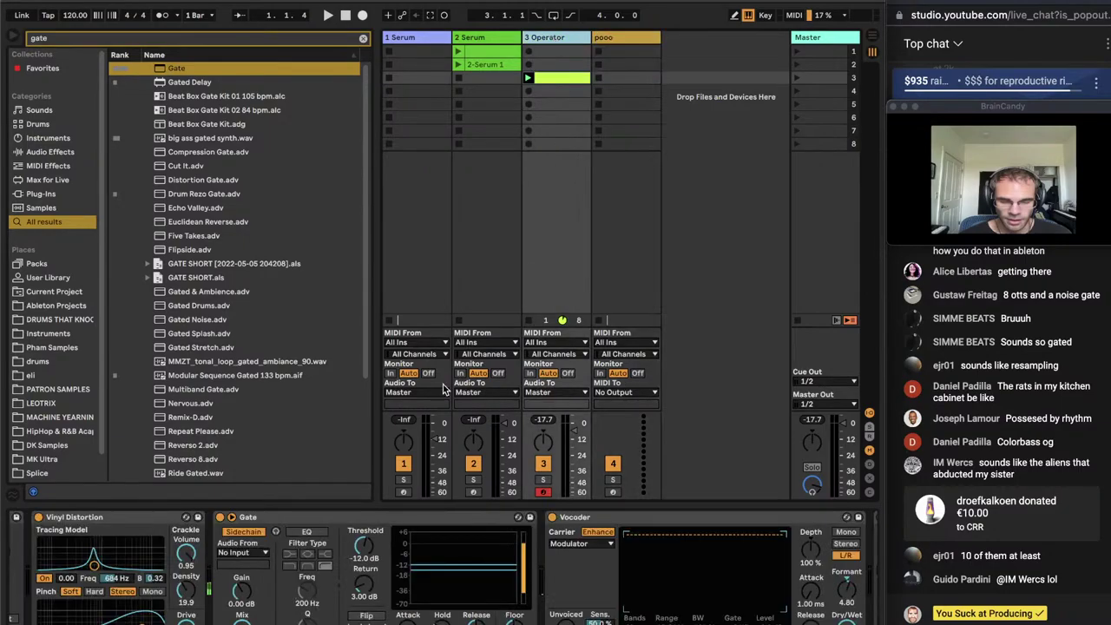
pyautogui.click(255, 552)
pyautogui.click(635, 54)
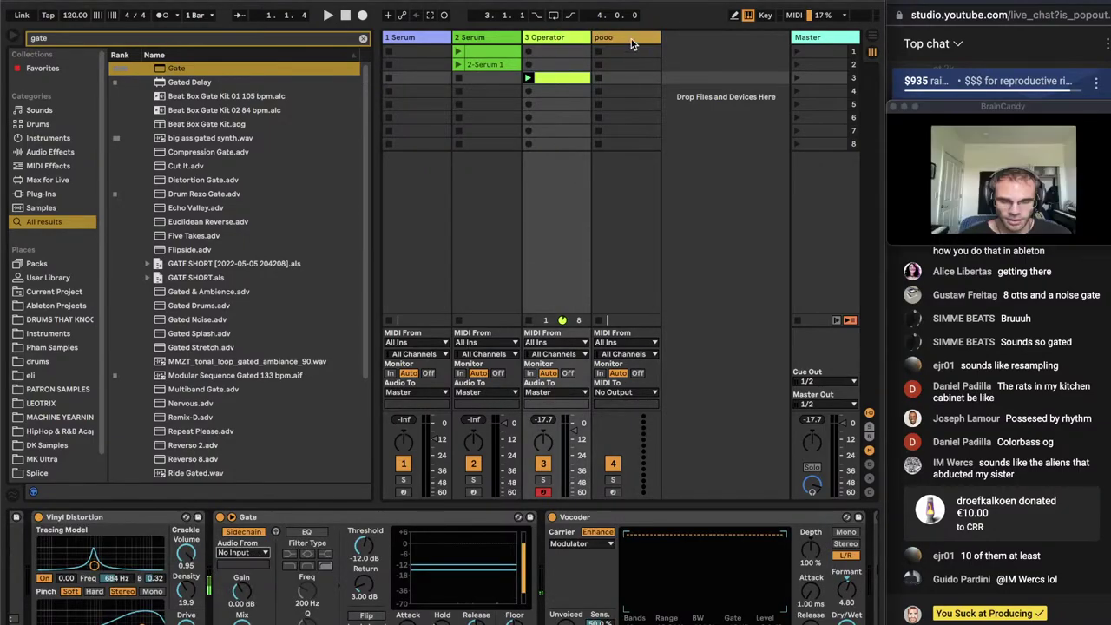
pyautogui.click(629, 40)
pyautogui.write('op')
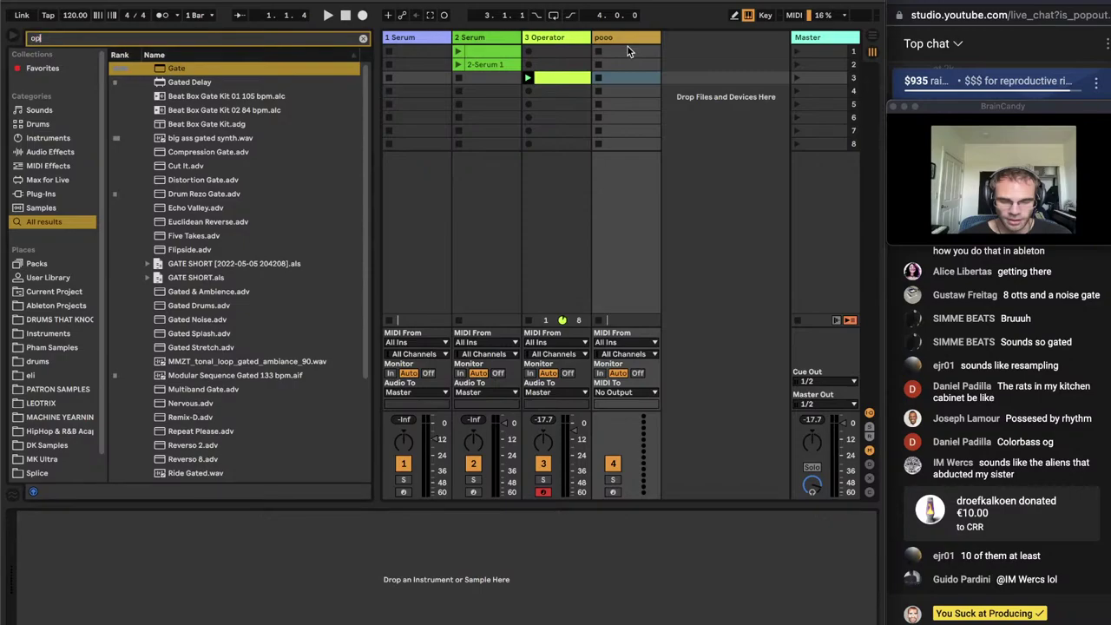
pyautogui.write('er')
pyautogui.doubleClick(282, 67)
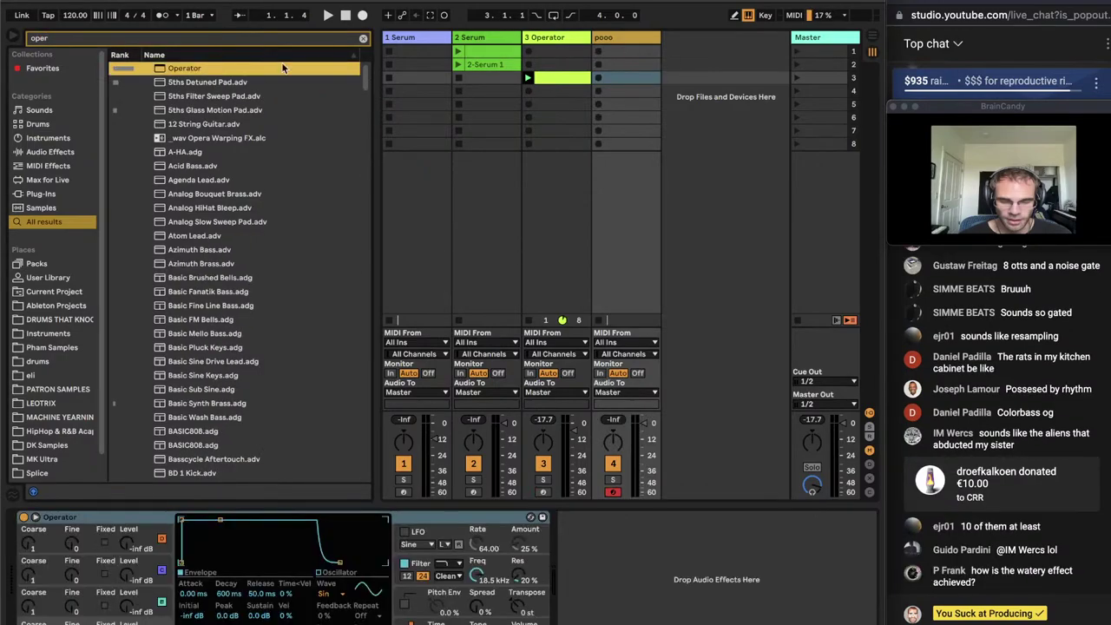
# Feed the Gate's sidechain from the pooo track with the threshold at -34.6 dB, and mute the pooo track
pyautogui.click(552, 40)
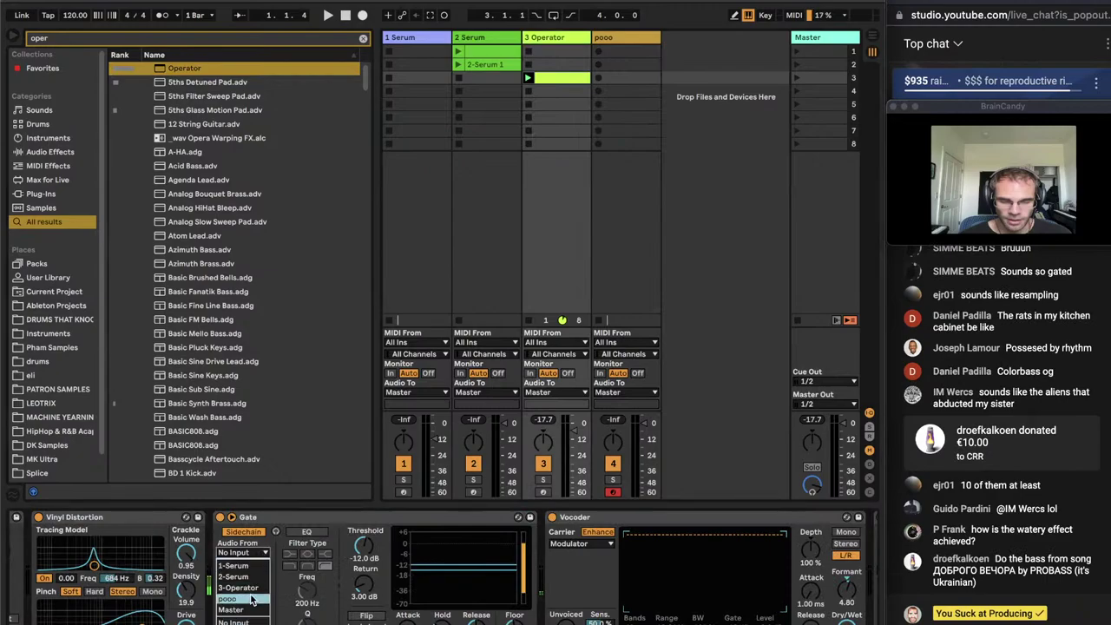
pyautogui.moveTo(363, 546); pyautogui.dragTo(363, 566)
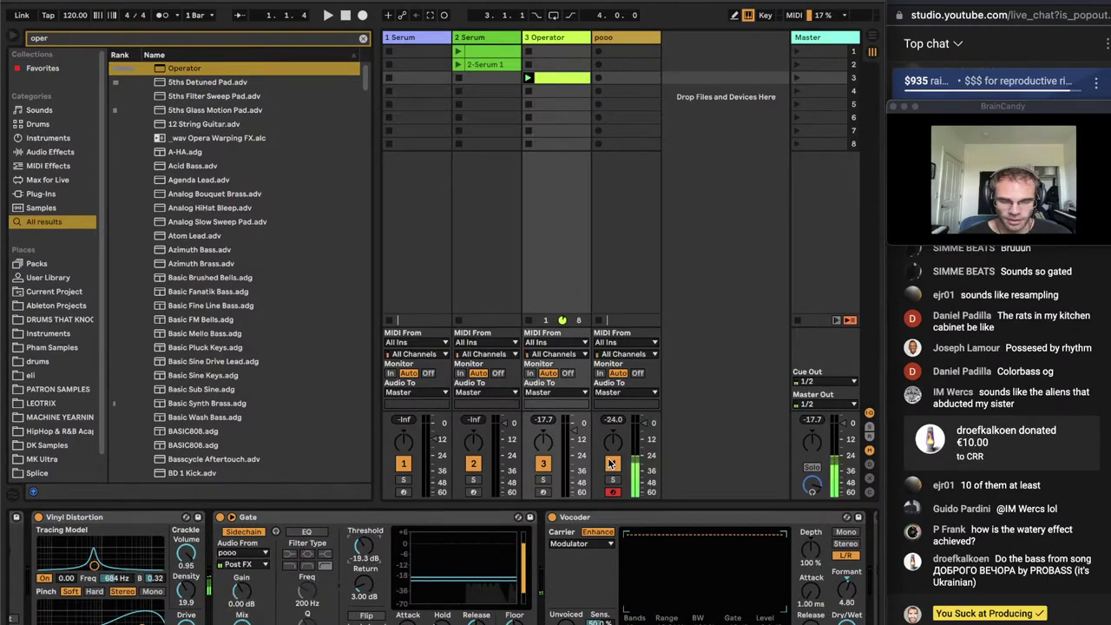
pyautogui.click(612, 464)
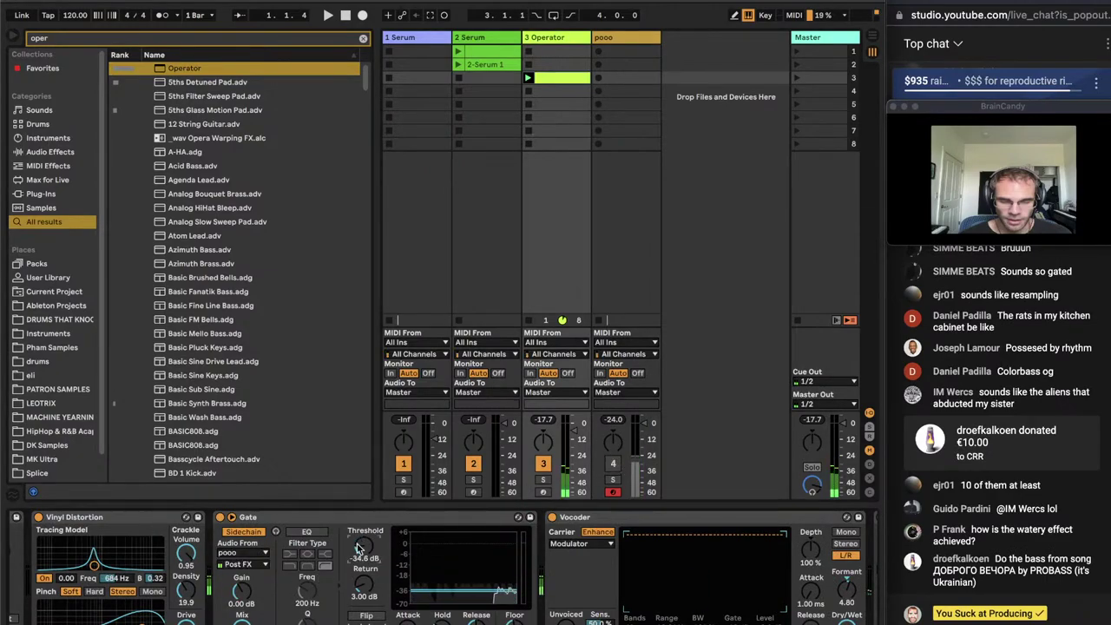
pyautogui.click(618, 40)
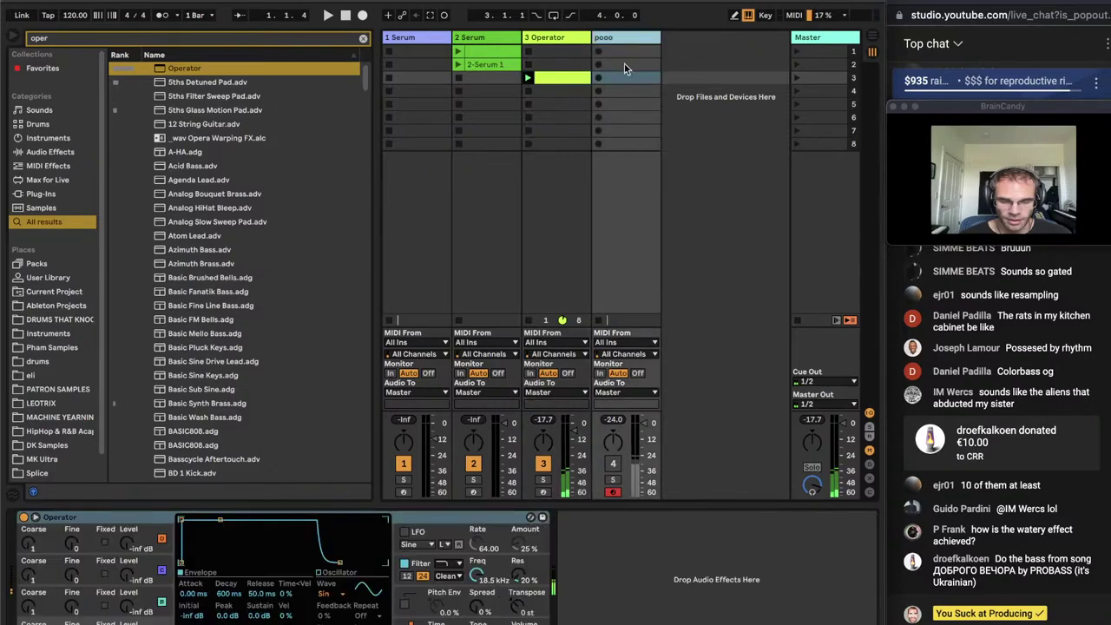
pyautogui.click(556, 40)
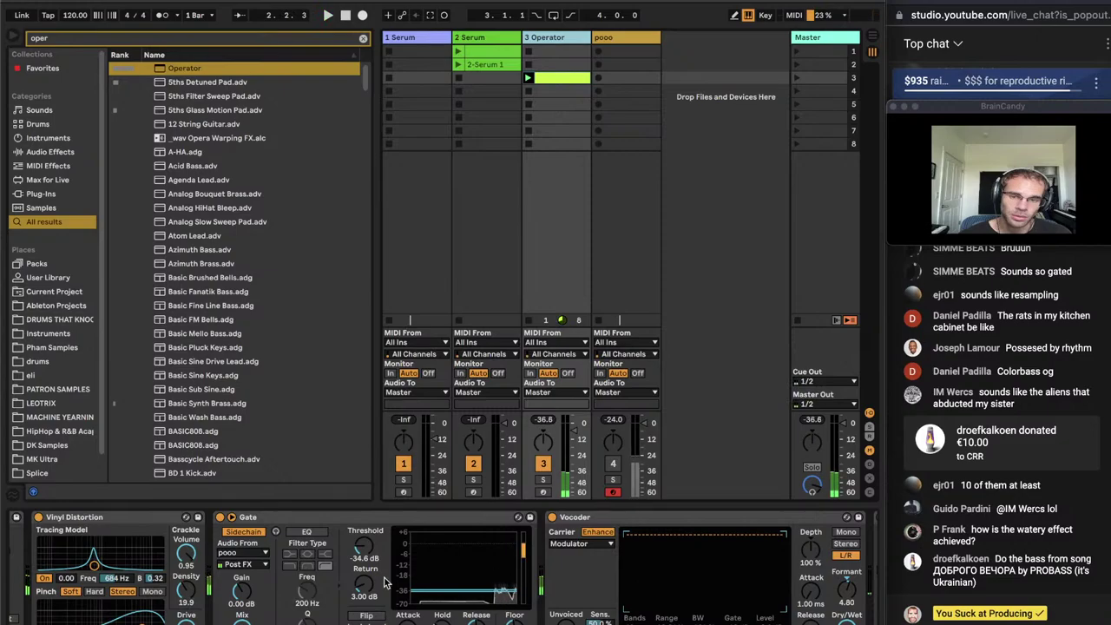
# Adjust the Gate's threshold during playback, finishing at -31.3 dB
pyautogui.moveTo(366, 558); pyautogui.dragTo(367, 572)
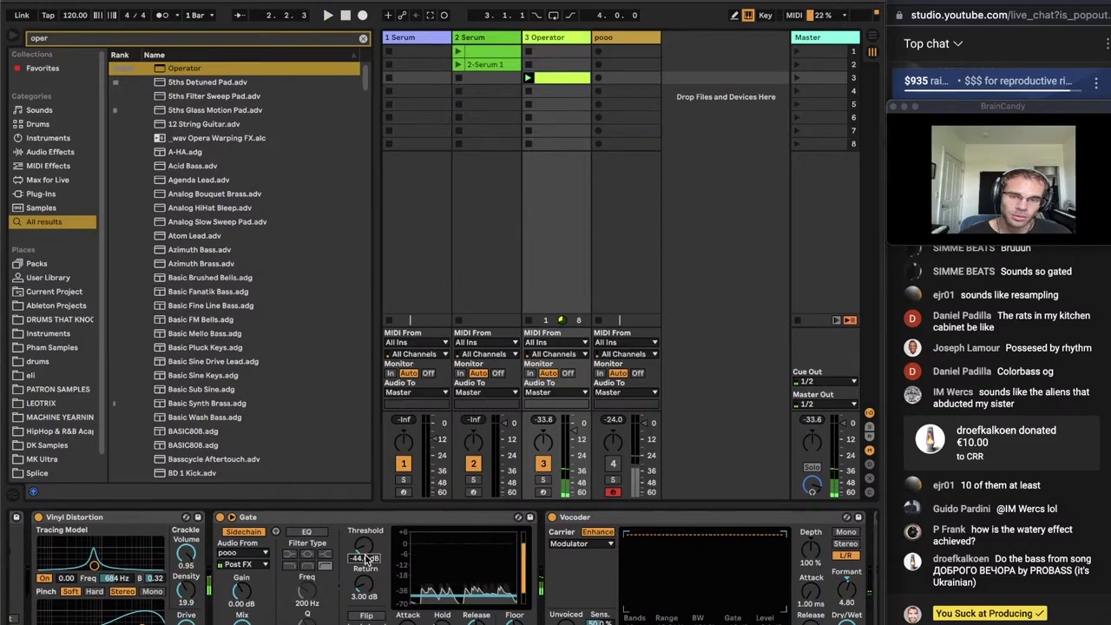
pyautogui.hscroll(3, 366, 558)
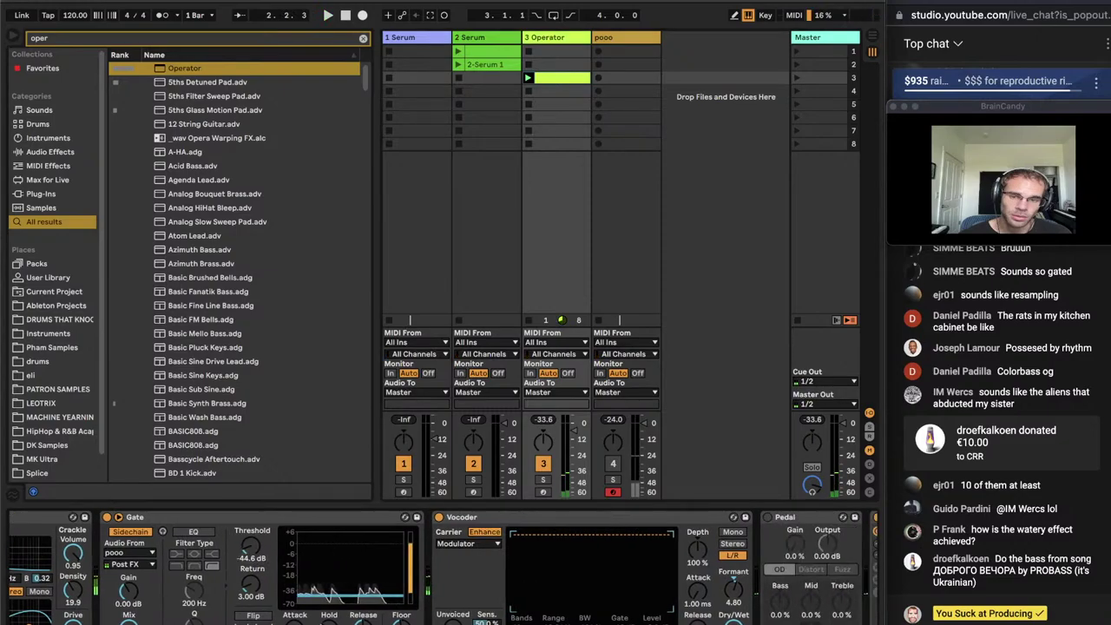
pyautogui.hscroll(-10, 449, 569)
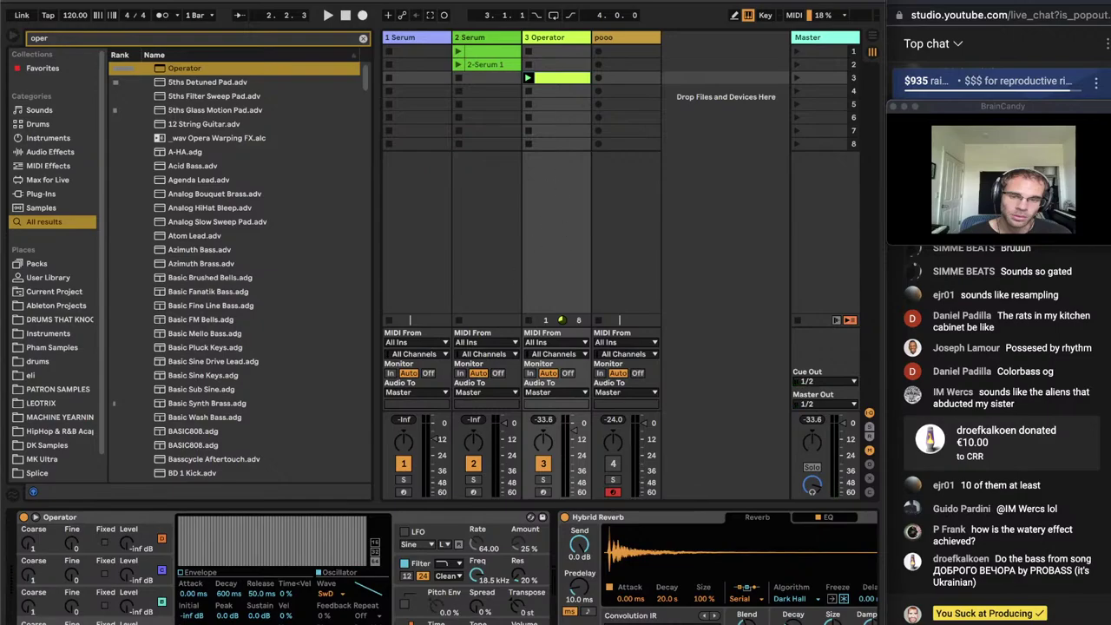
pyautogui.hscroll(5, 443, 567)
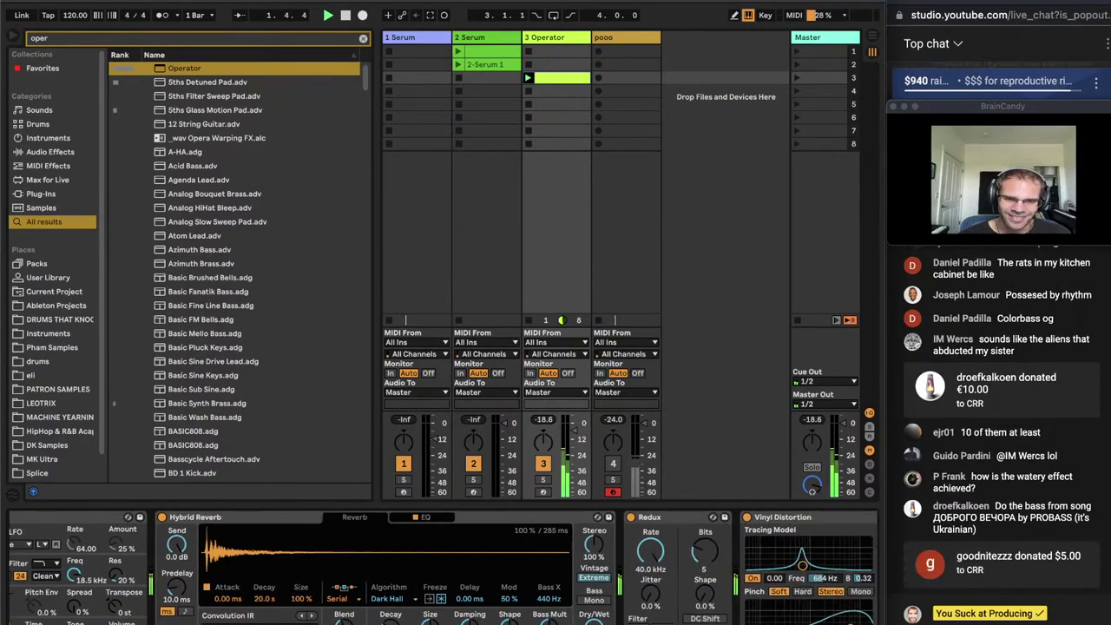
pyautogui.hscroll(2, 443, 567)
pyautogui.hscroll(8, 443, 568)
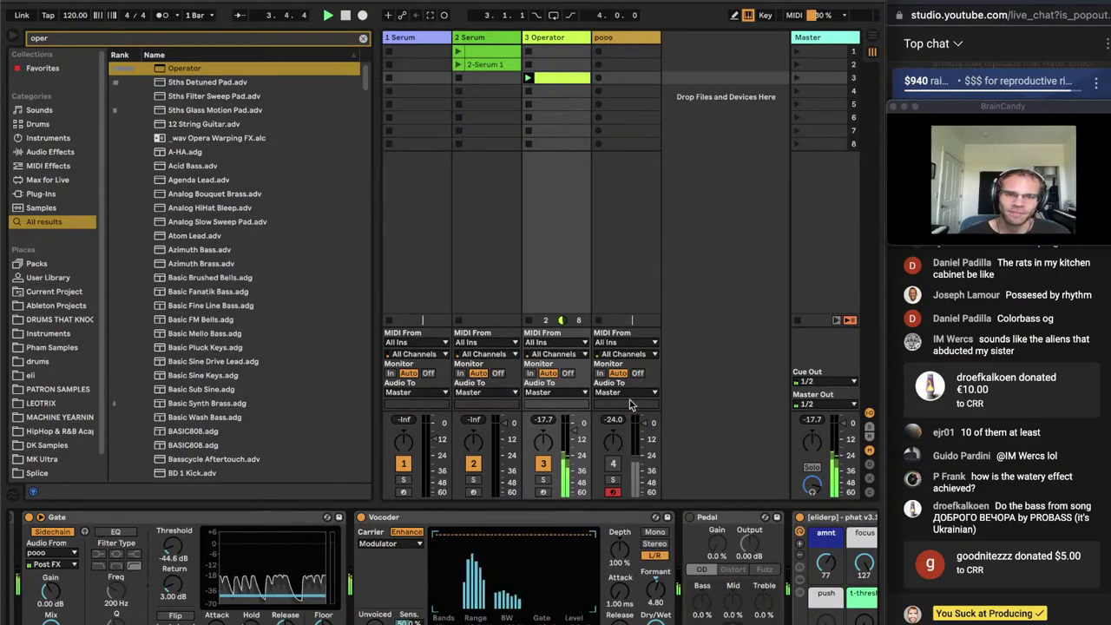
pyautogui.moveTo(171, 546); pyautogui.dragTo(171, 526)
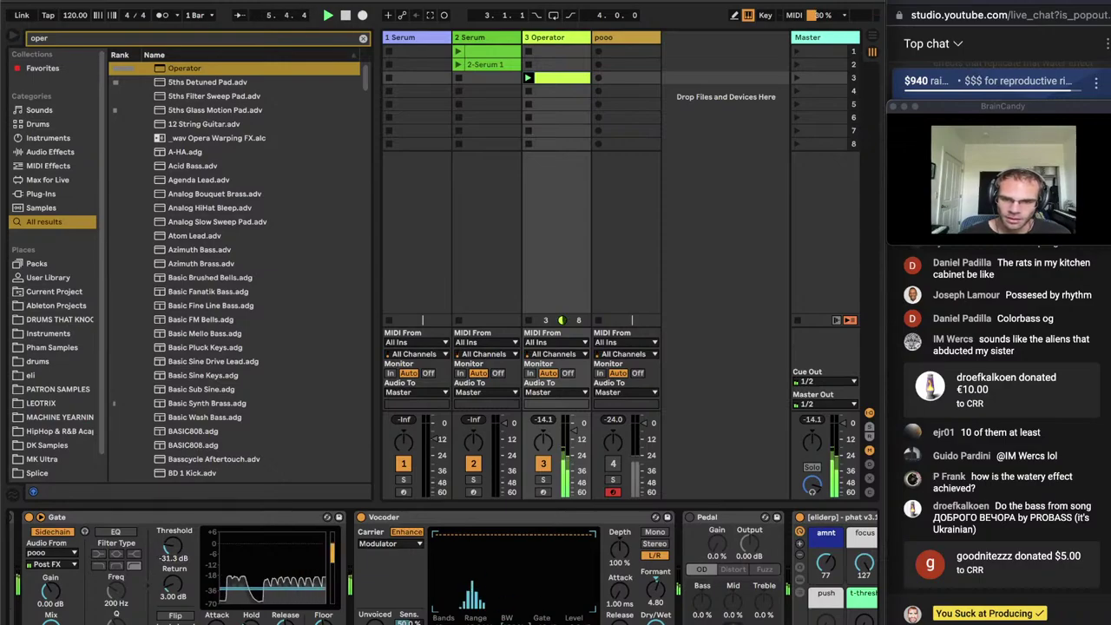
pyautogui.hscroll(-10, 444, 567)
pyautogui.hscroll(10, 443, 568)
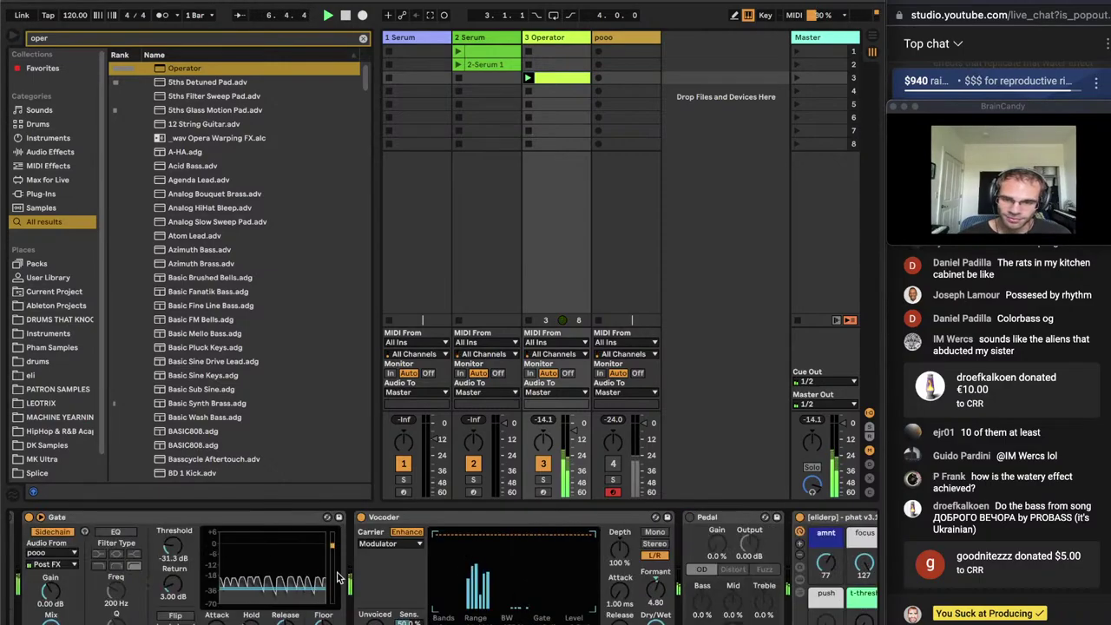
# Set Operator's filter envelope amount to 68 %, resonance to 101 % and frequency to 2.17 kHz, and stop playback
pyautogui.hscroll(-15, 443, 567)
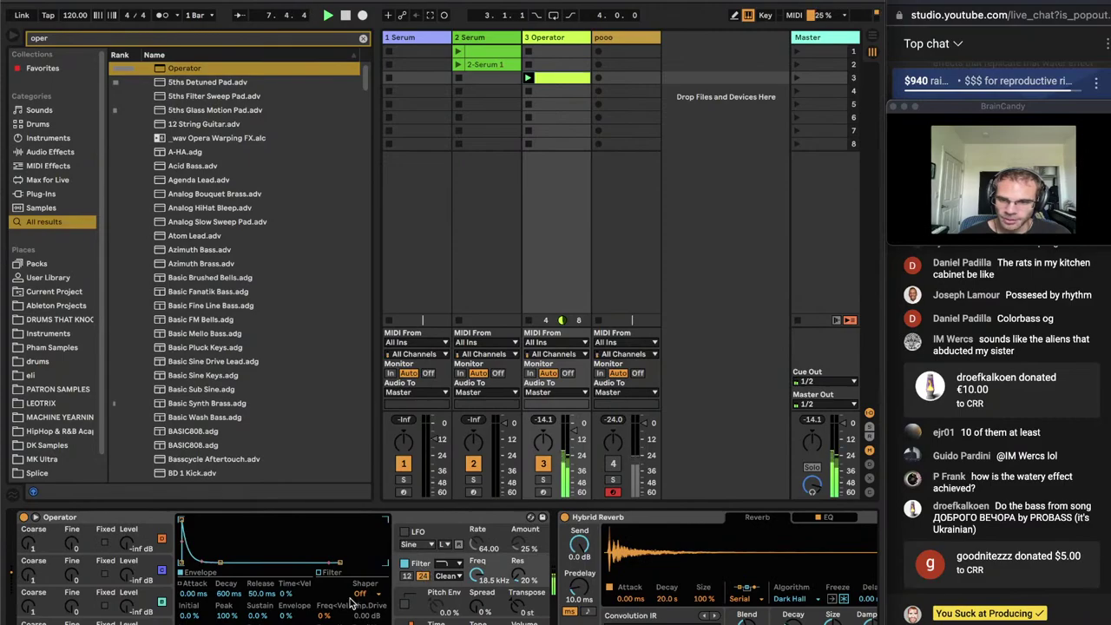
pyautogui.moveTo(291, 615); pyautogui.dragTo(291, 556)
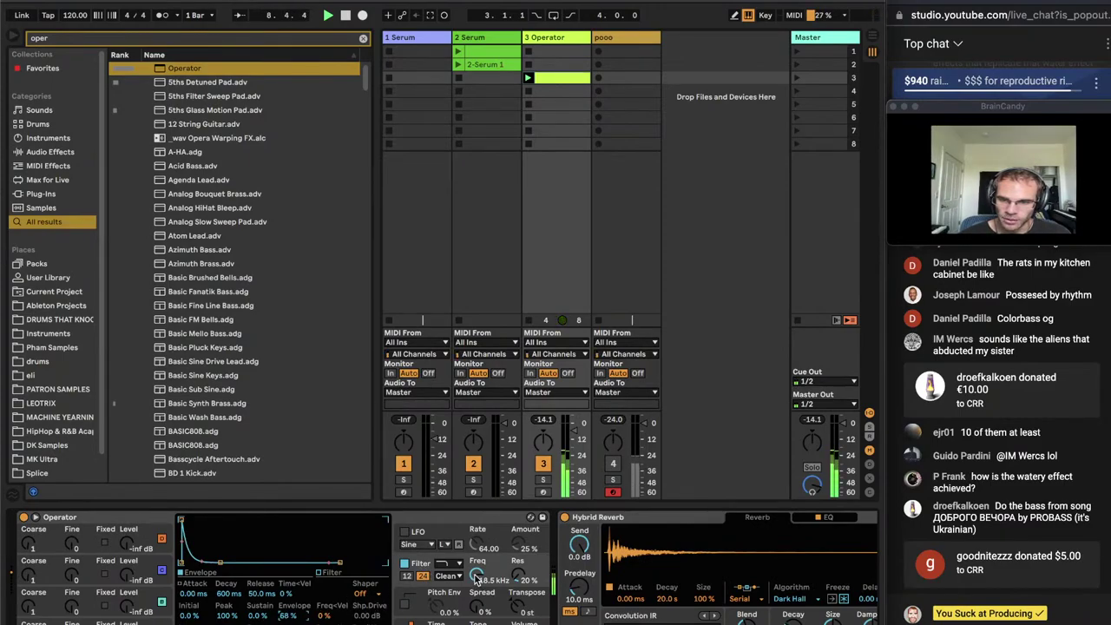
pyautogui.moveTo(481, 576); pyautogui.dragTo(480, 539)
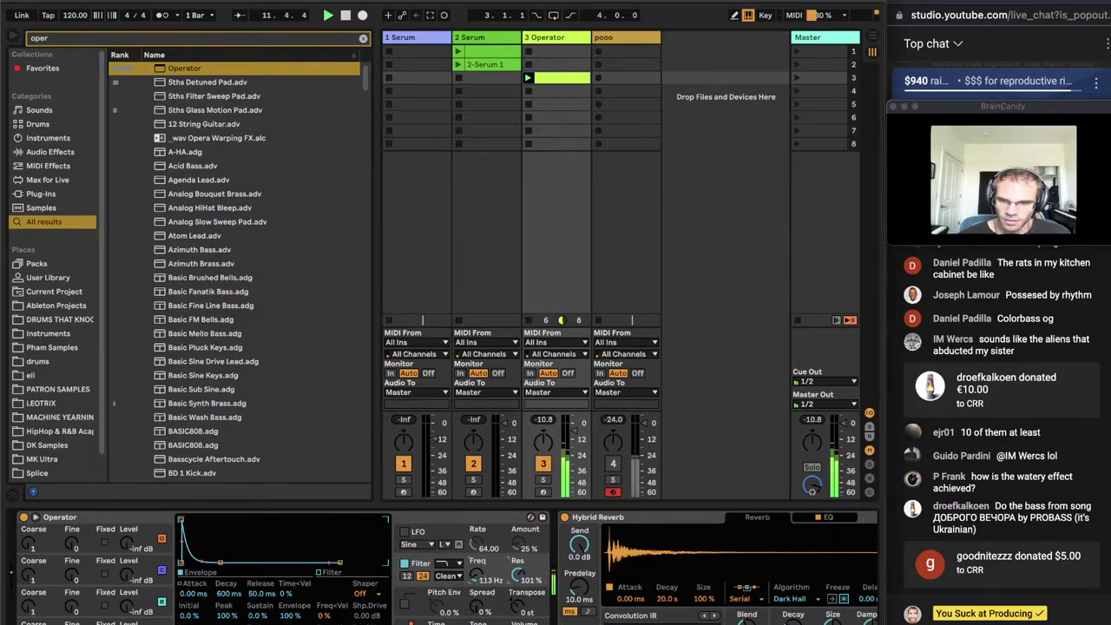
pyautogui.moveTo(475, 575); pyautogui.dragTo(476, 487)
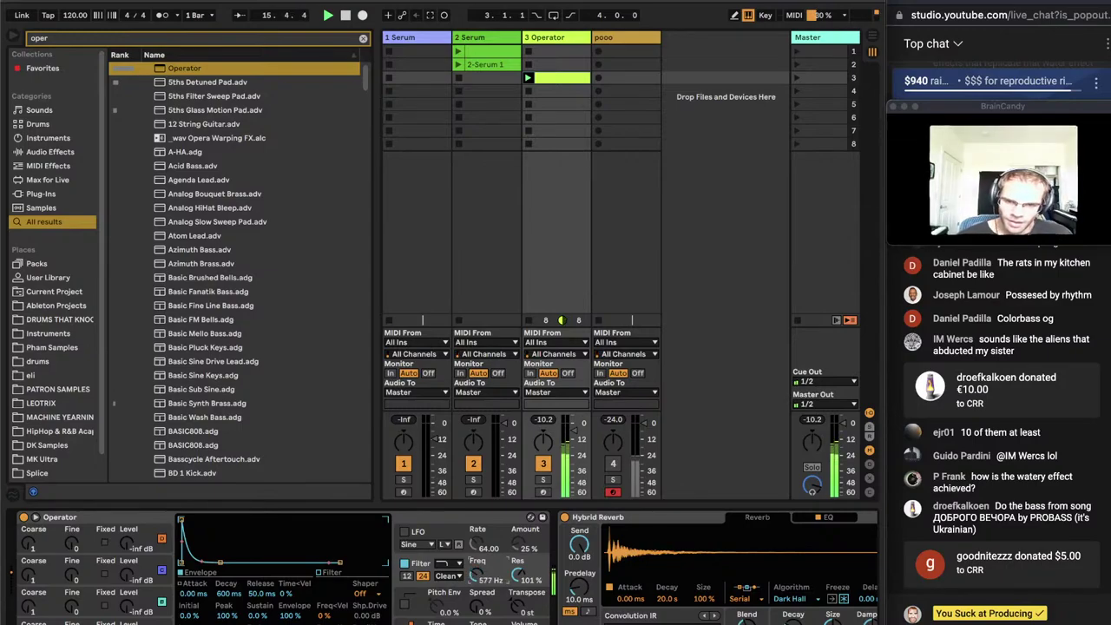
pyautogui.press('space')
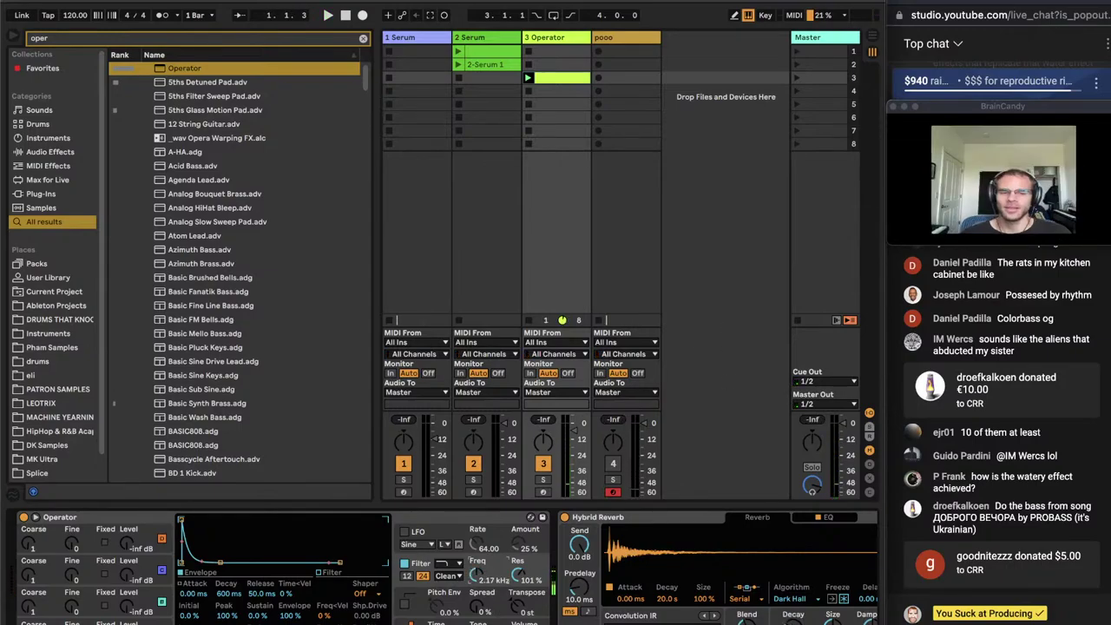
pyautogui.hscroll(5, 443, 568)
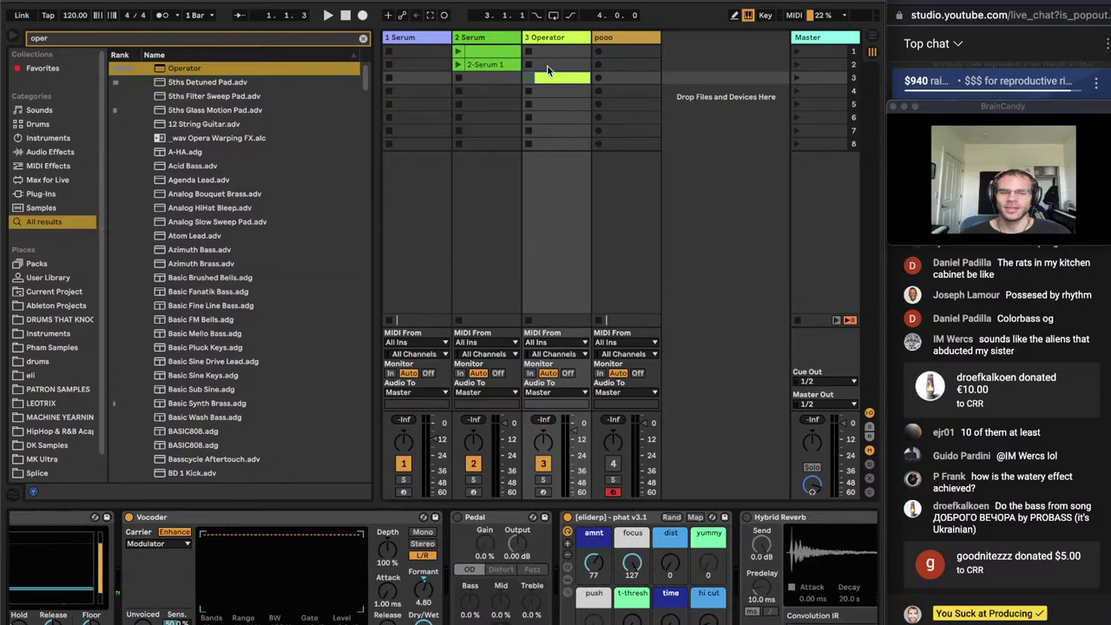
# Check the sound request list in Discord, then search Spotify for "bt godspeed" and play the top result
pyautogui.click(553, 38)
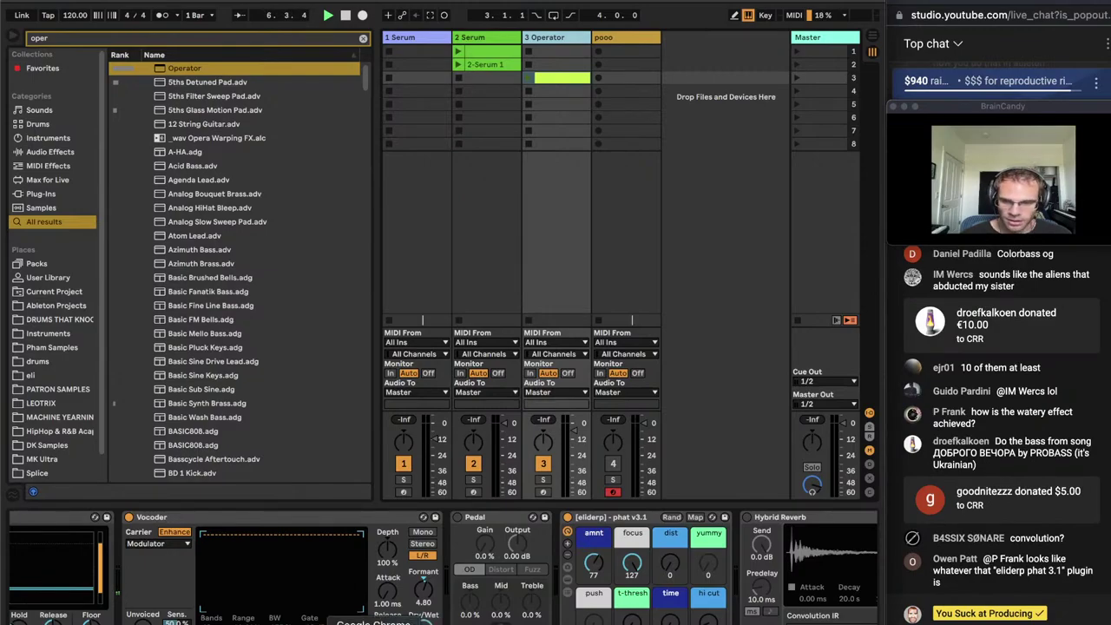
pyautogui.click(528, 621)
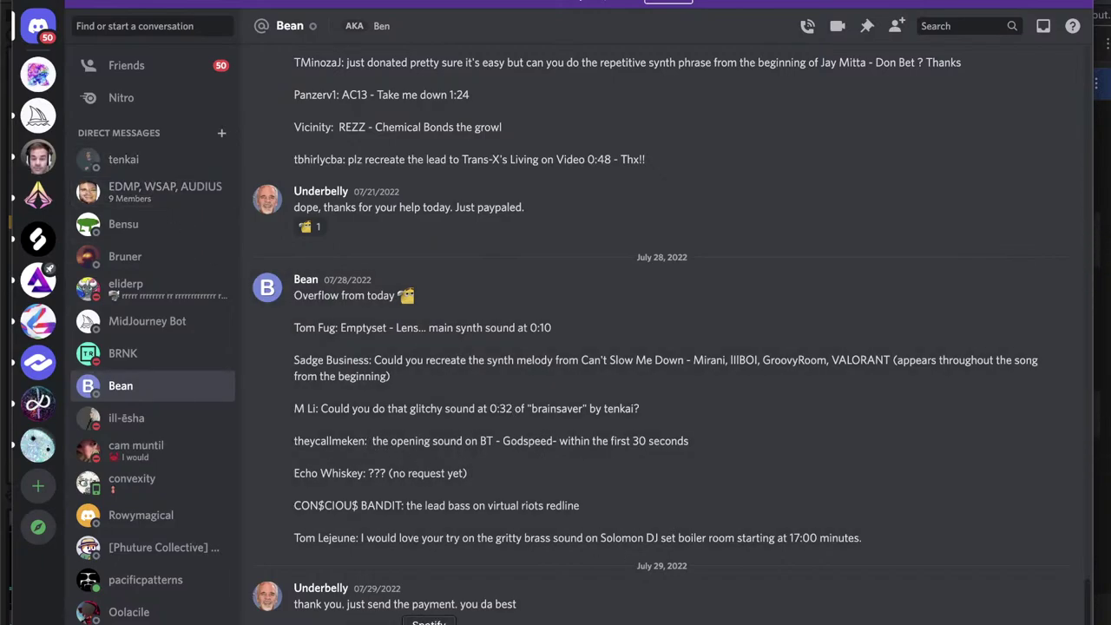
pyautogui.click(429, 621)
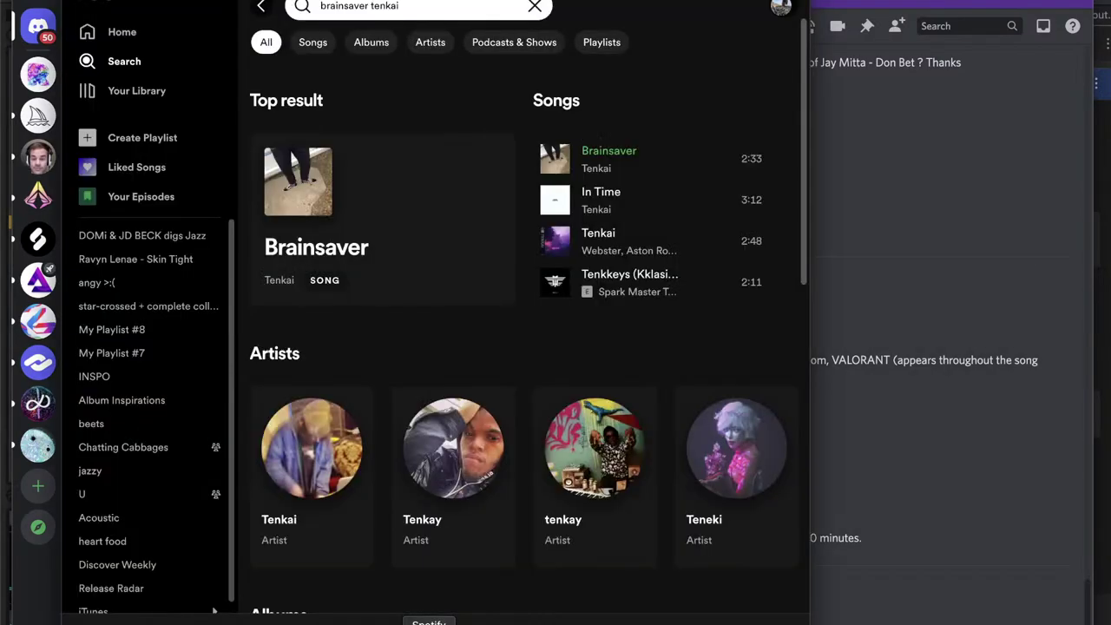
pyautogui.click(532, 7)
pyautogui.write('bt')
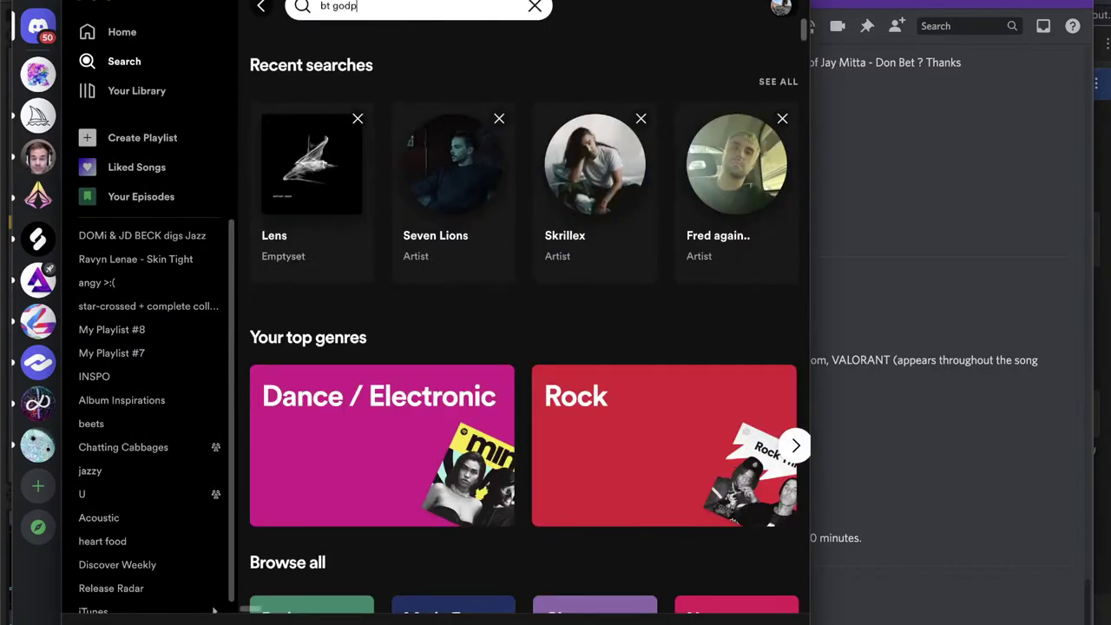
pyautogui.write(' godspeed')
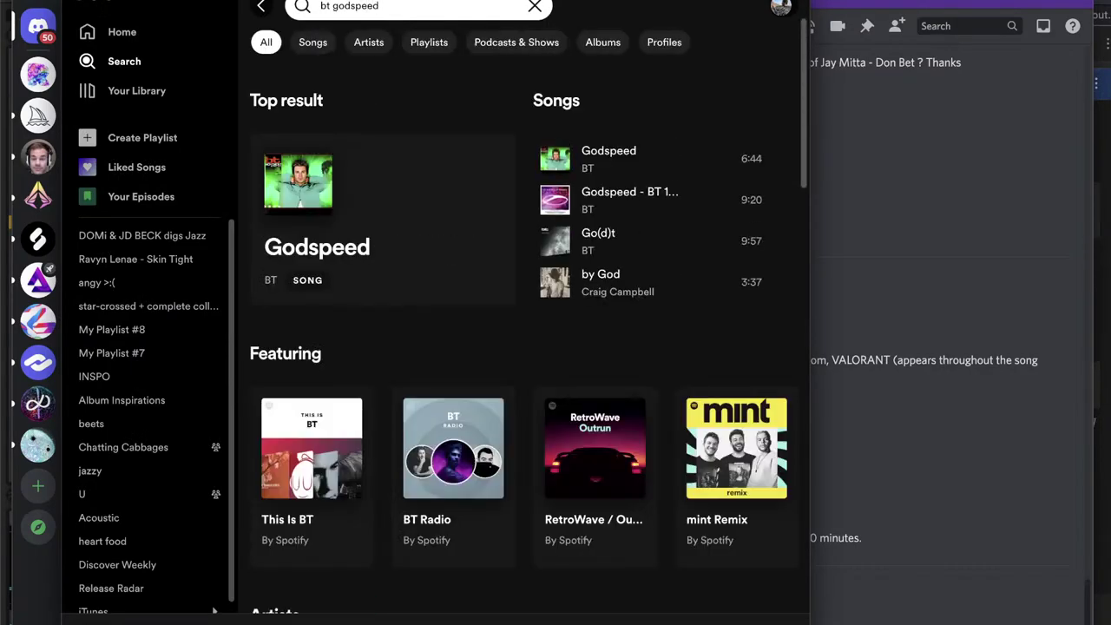
pyautogui.click(483, 274)
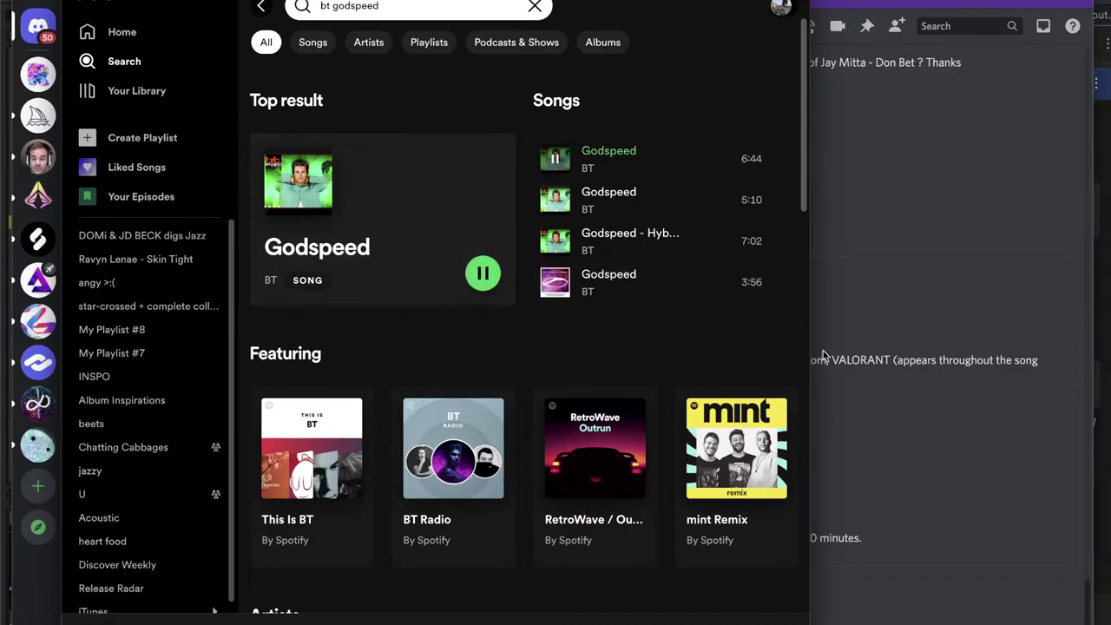
# Reread the BT - Godspeed request in Discord and return to Ableton Live
pyautogui.click(1002, 457)
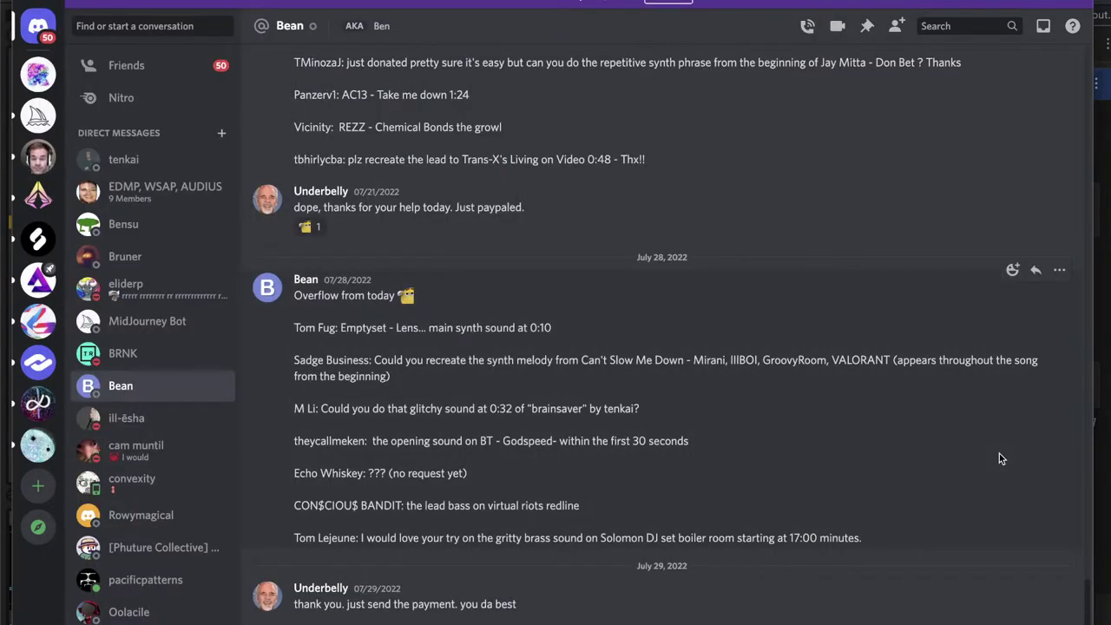
pyautogui.click(24, 3)
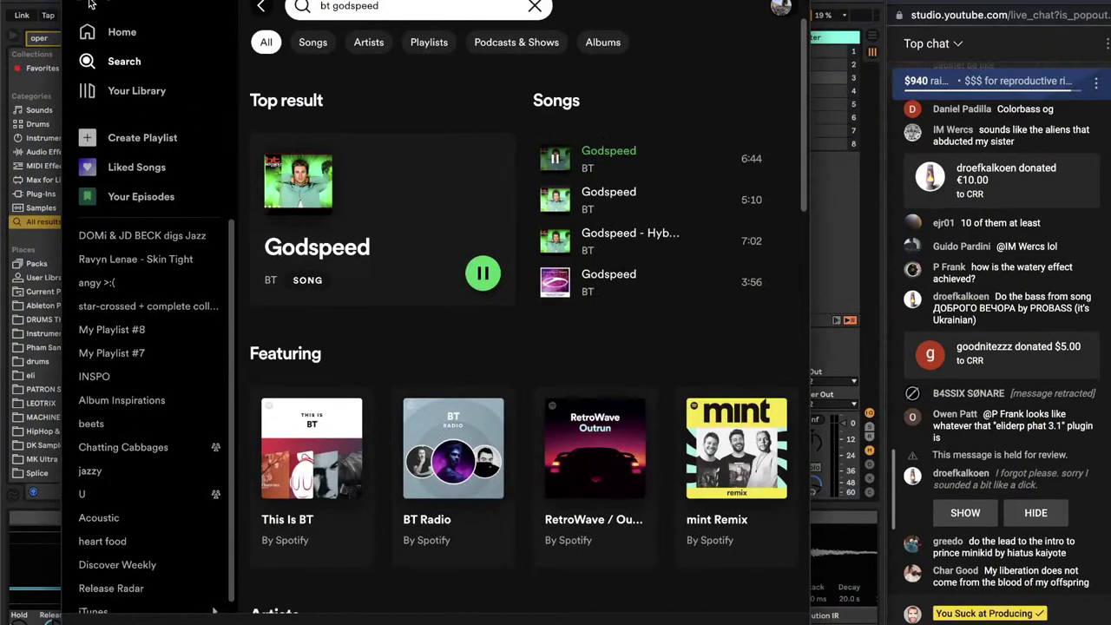
pyautogui.click(851, 330)
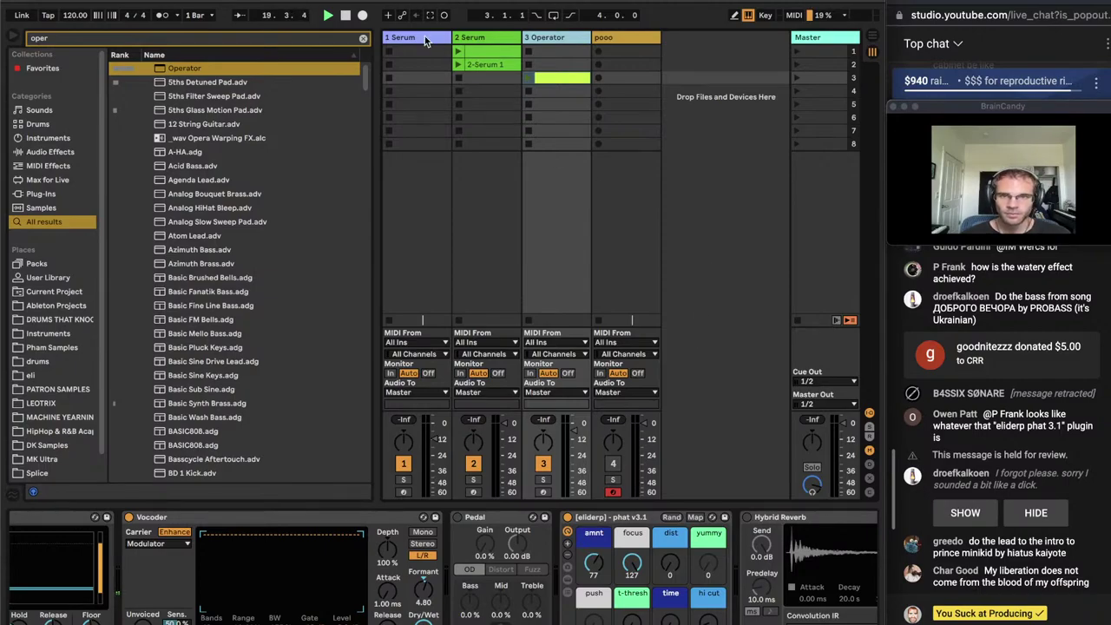
# Delete the 1 Serum, 2 Serum and 3 Operator tracks, keeping only the pooo track
pyautogui.press('Delete')
pyautogui.press('Delete')
pyautogui.press('Delete')
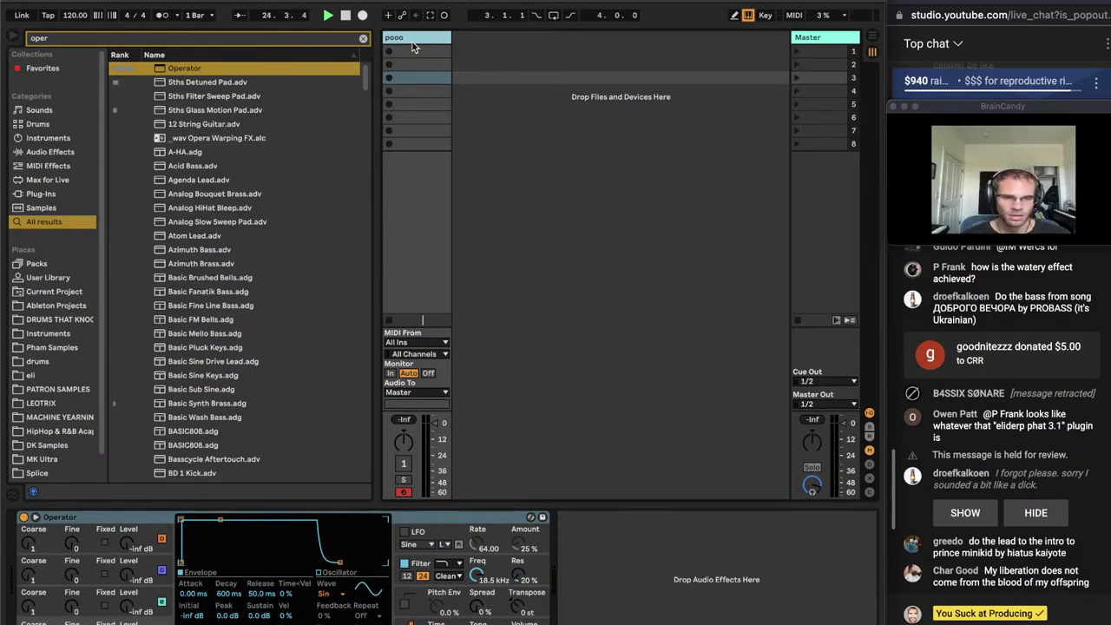
# Pause Godspeed in Spotify, reread the request in Discord and return to Ableton Live
pyautogui.click(427, 622)
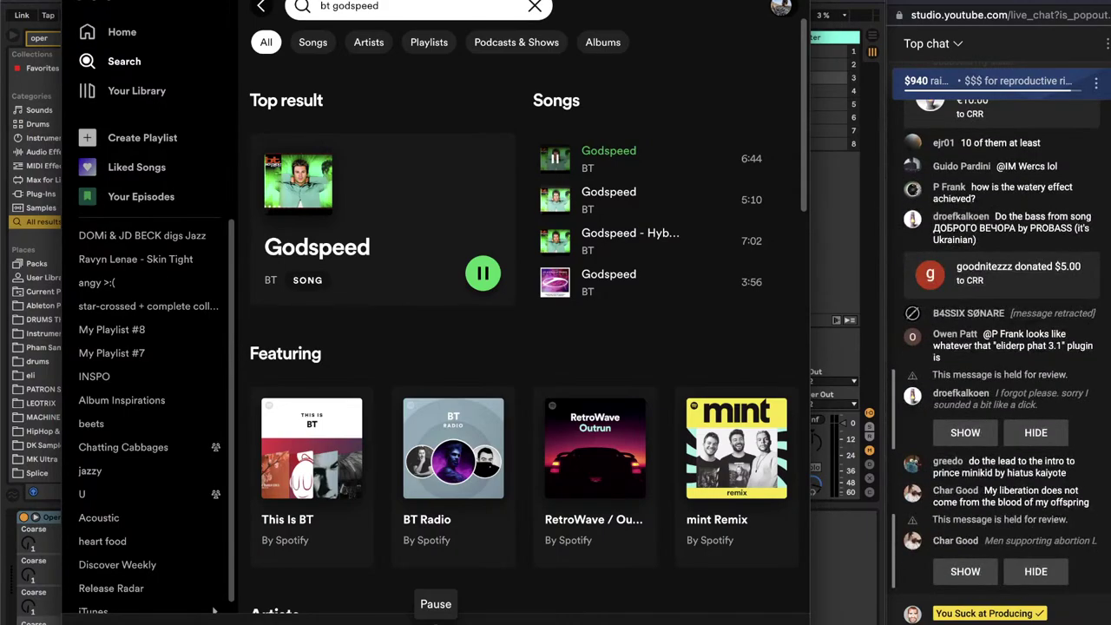
pyautogui.click(435, 620)
pyautogui.click(840, 589)
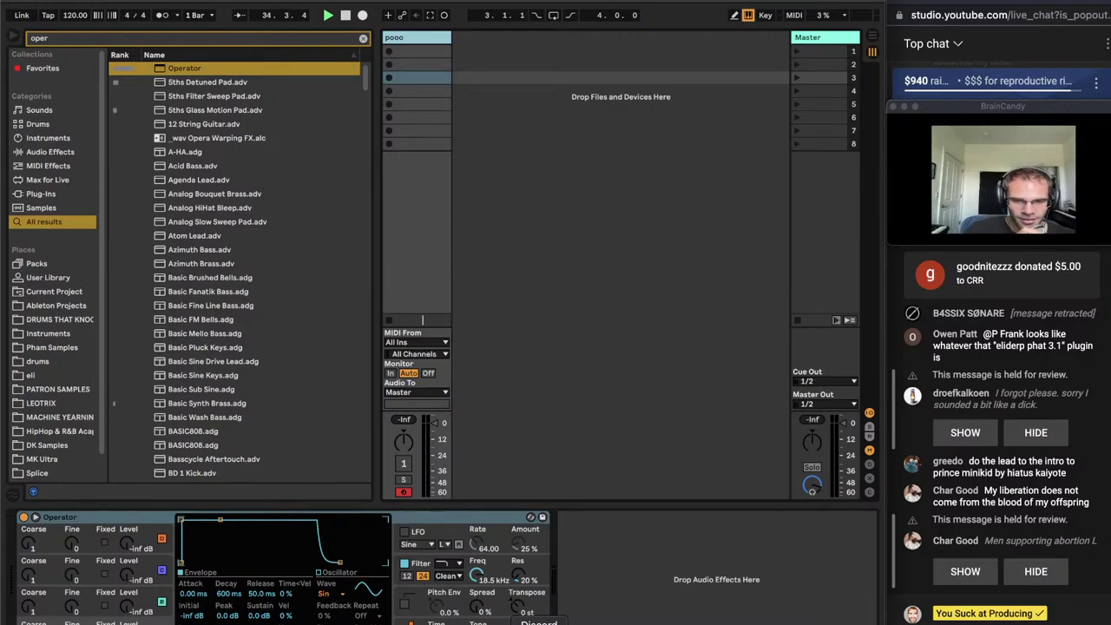
pyautogui.click(538, 622)
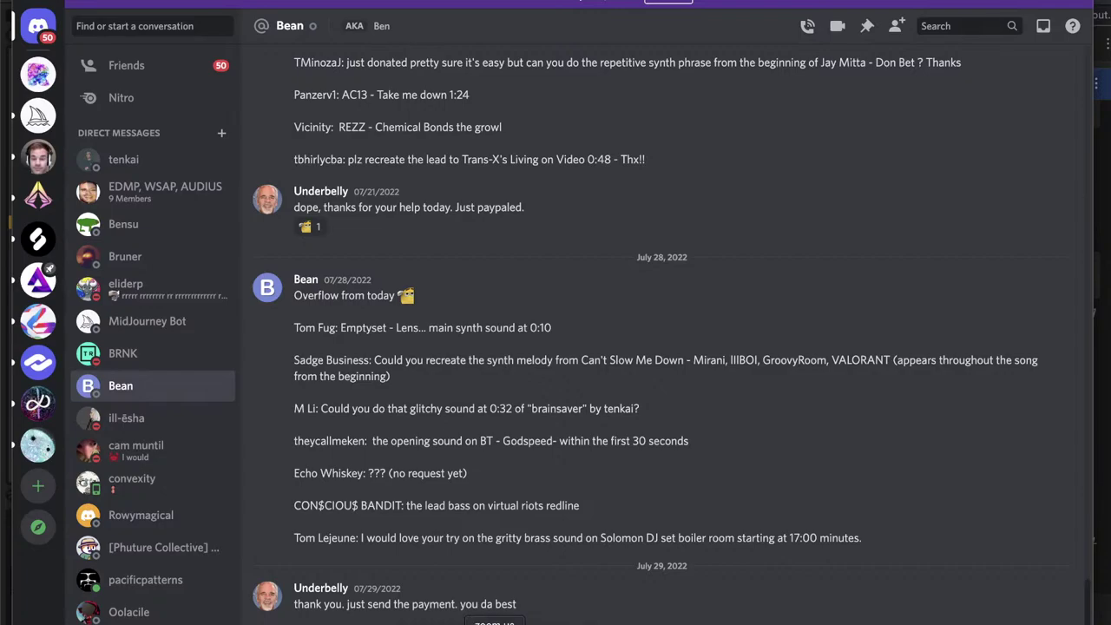
pyautogui.click(473, 624)
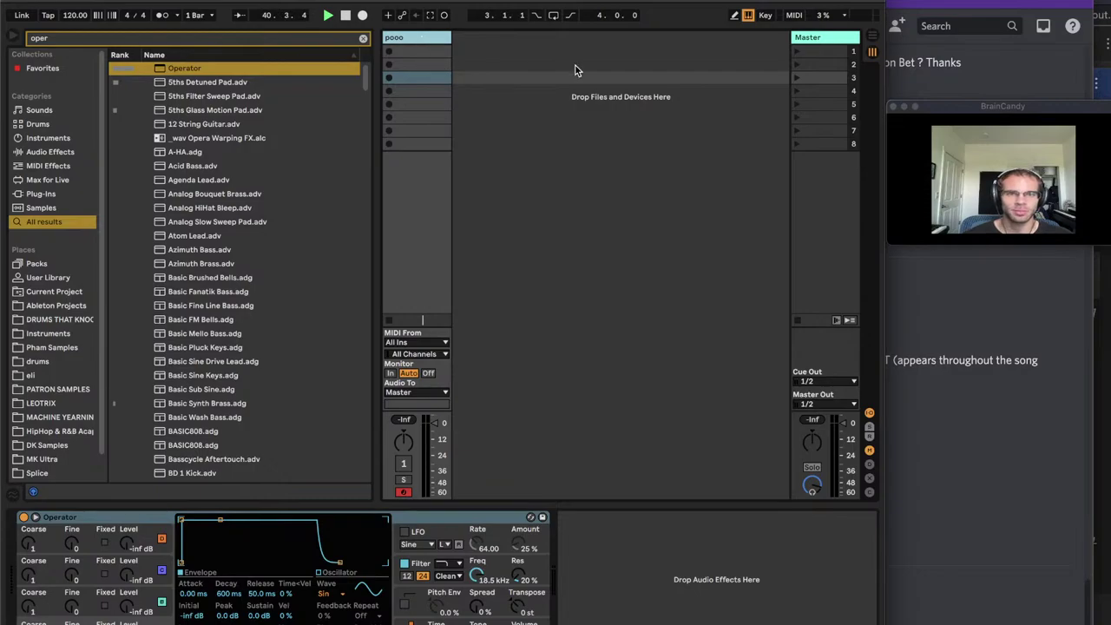
pyautogui.click(920, 4)
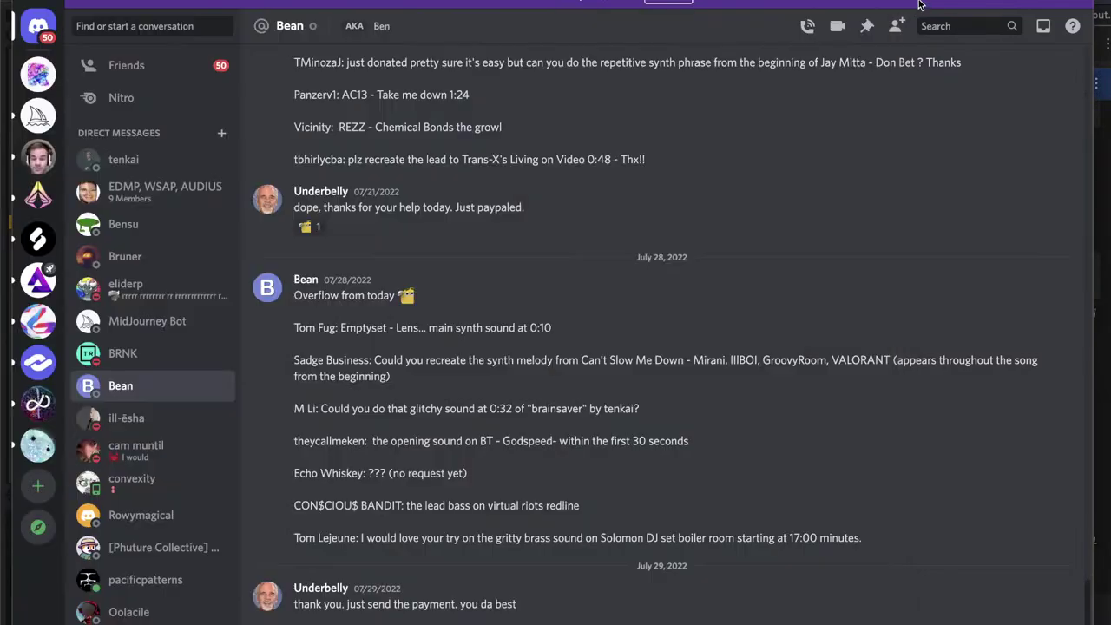
pyautogui.click(41, 3)
# Insert a MIDI track after the pooo track and search the browser for "acapella"
pyautogui.press('shift+super+t')
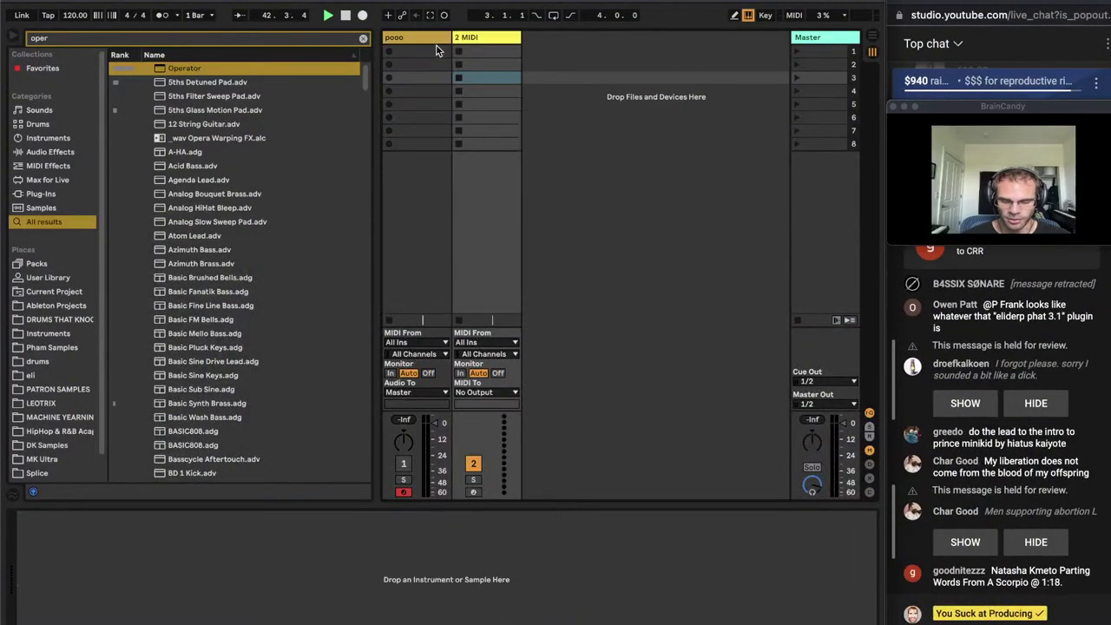
pyautogui.hotkey('ctrl', 'f')
pyautogui.write('tear')
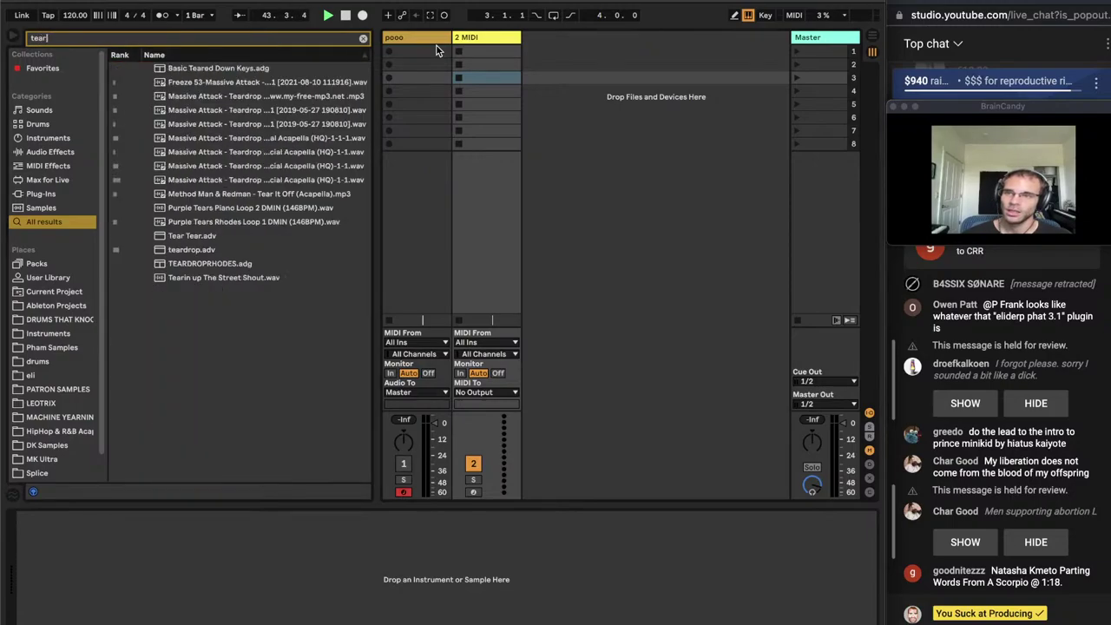
pyautogui.hotkey('ctrl', 'f')
pyautogui.write('a')
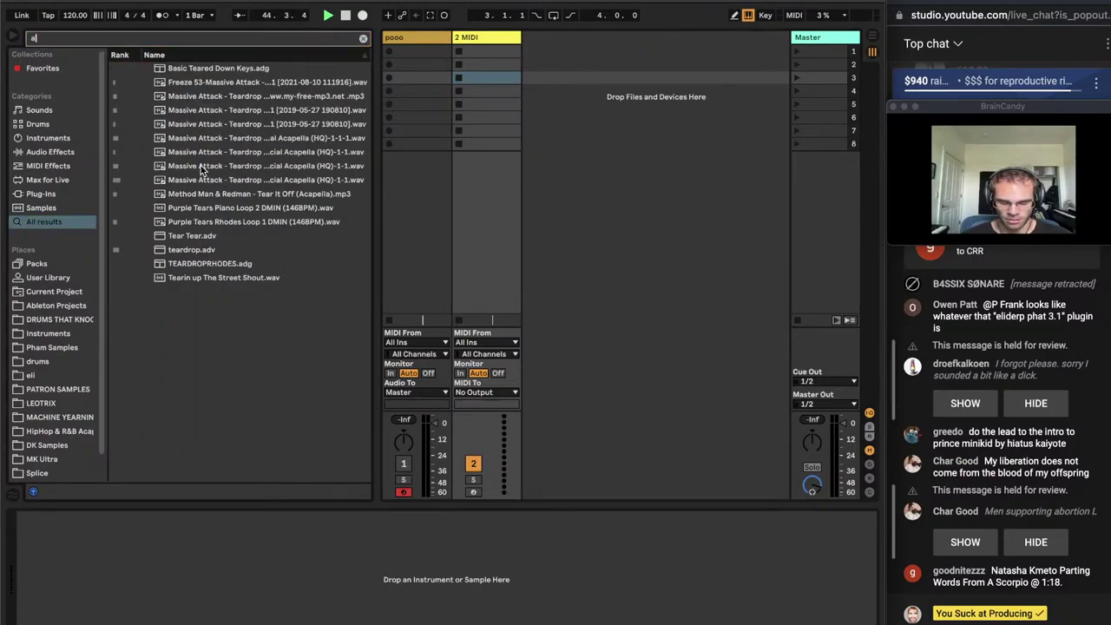
pyautogui.write('capella')
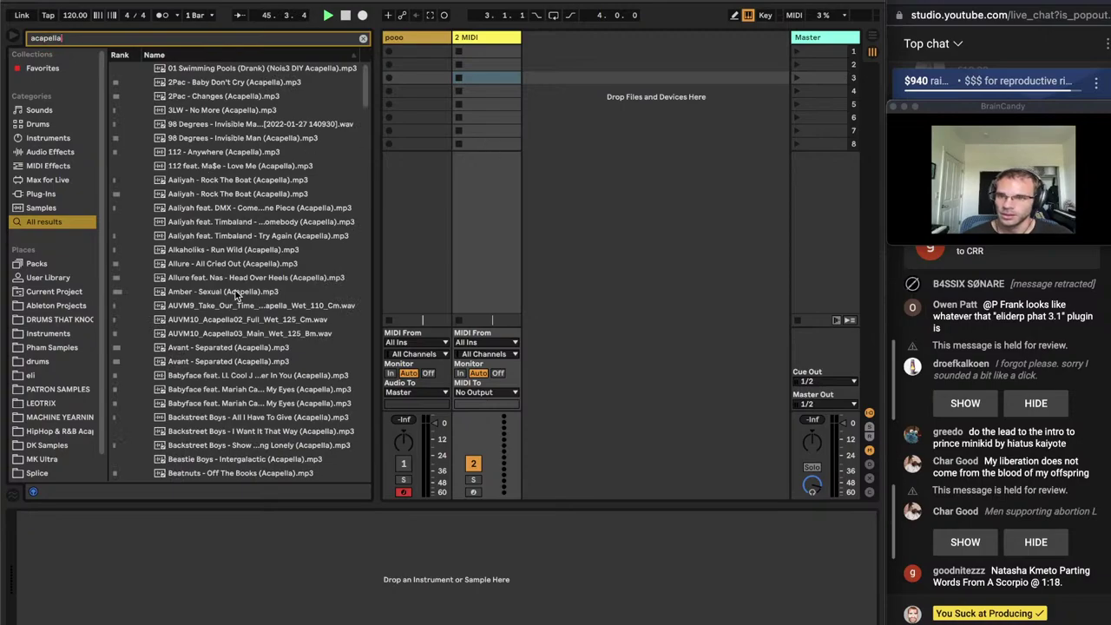
# Preview the Aaliyah acapellas in the search results, ending on the second Rock The Boat entry
pyautogui.click(232, 237)
pyautogui.click(236, 224)
pyautogui.click(233, 208)
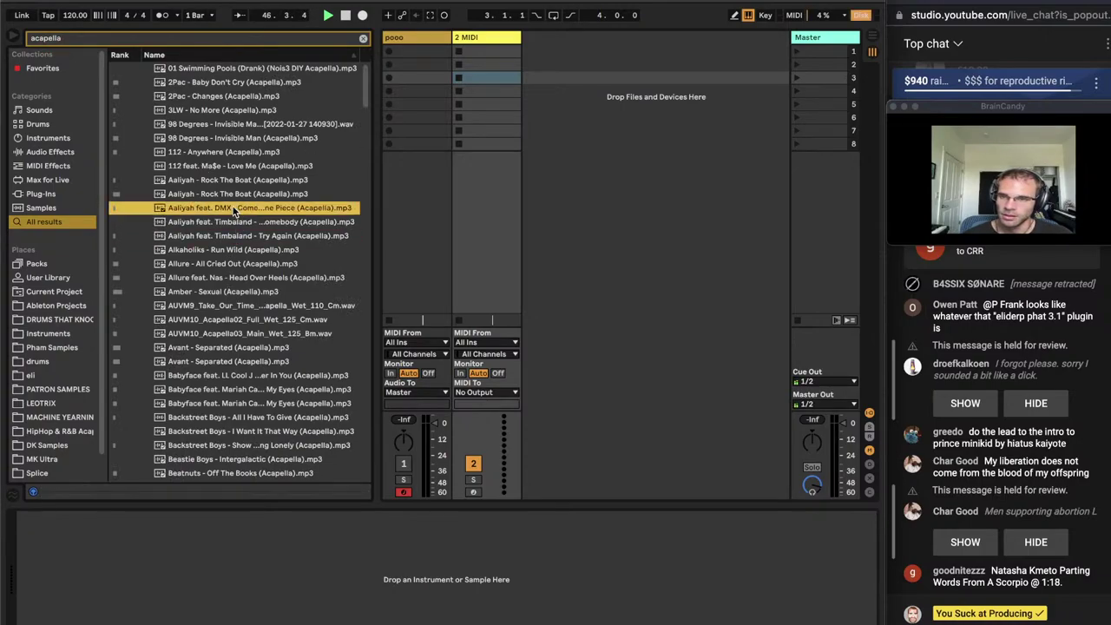
pyautogui.click(229, 194)
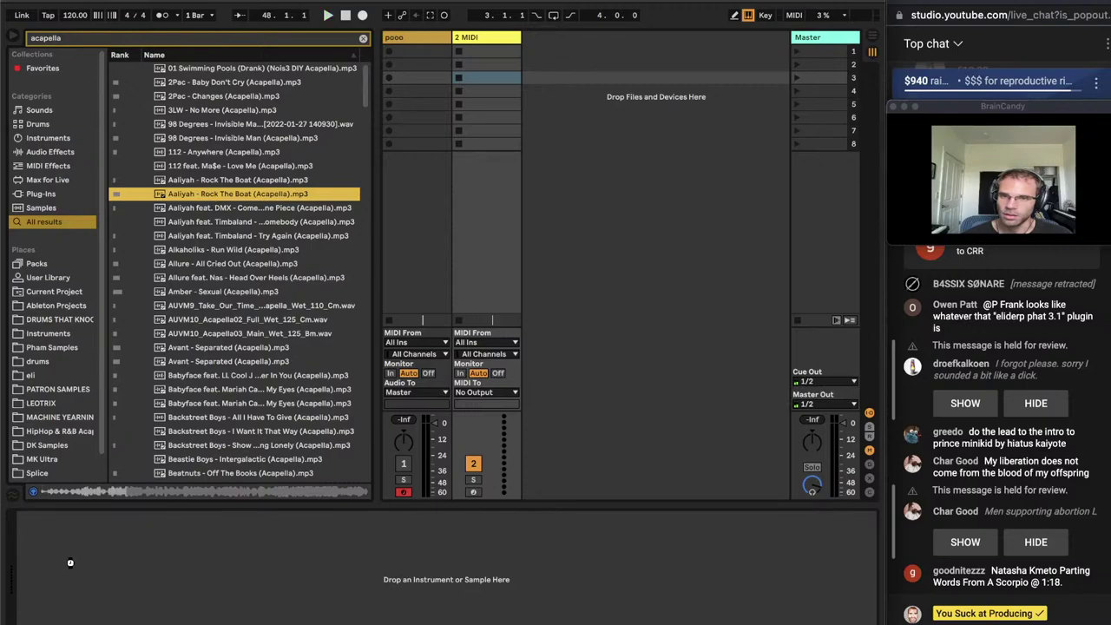
# Load the Aaliyah - Rock The Boat acapella onto the new MIDI track, slice it by transient at 100 % sensitivity, and start playback
pyautogui.moveTo(70, 563); pyautogui.dragTo(70, 562)
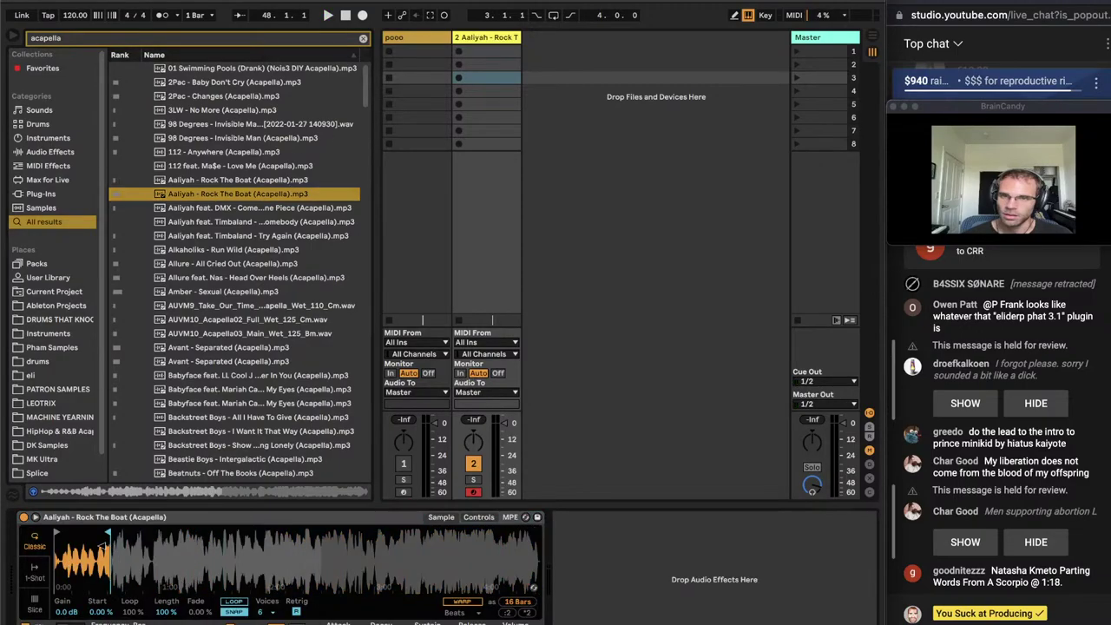
pyautogui.click(40, 599)
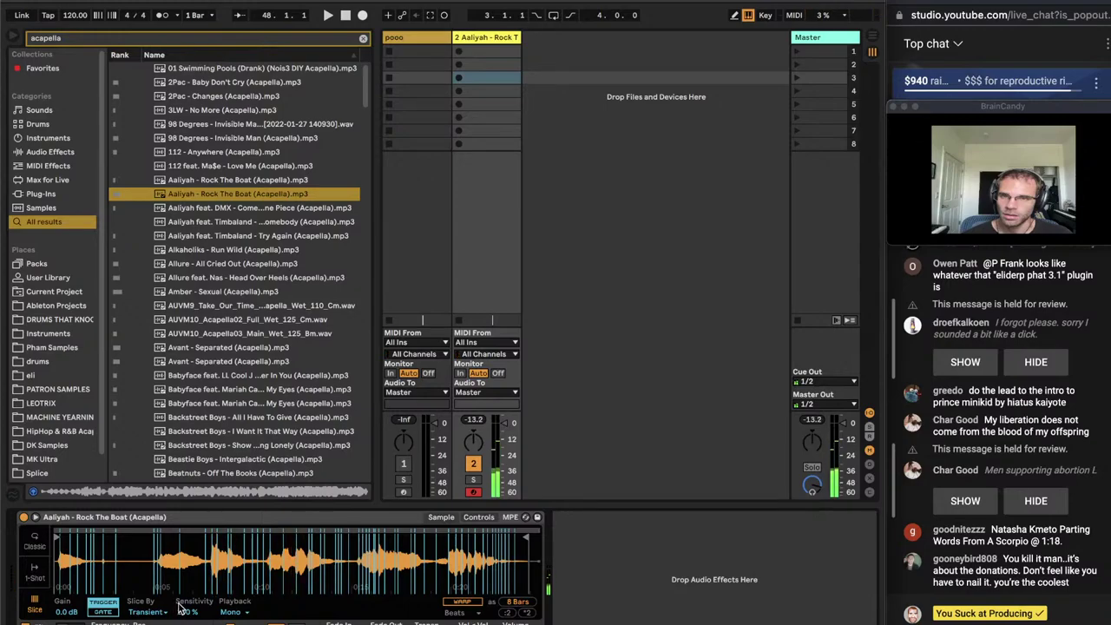
pyautogui.press('space')
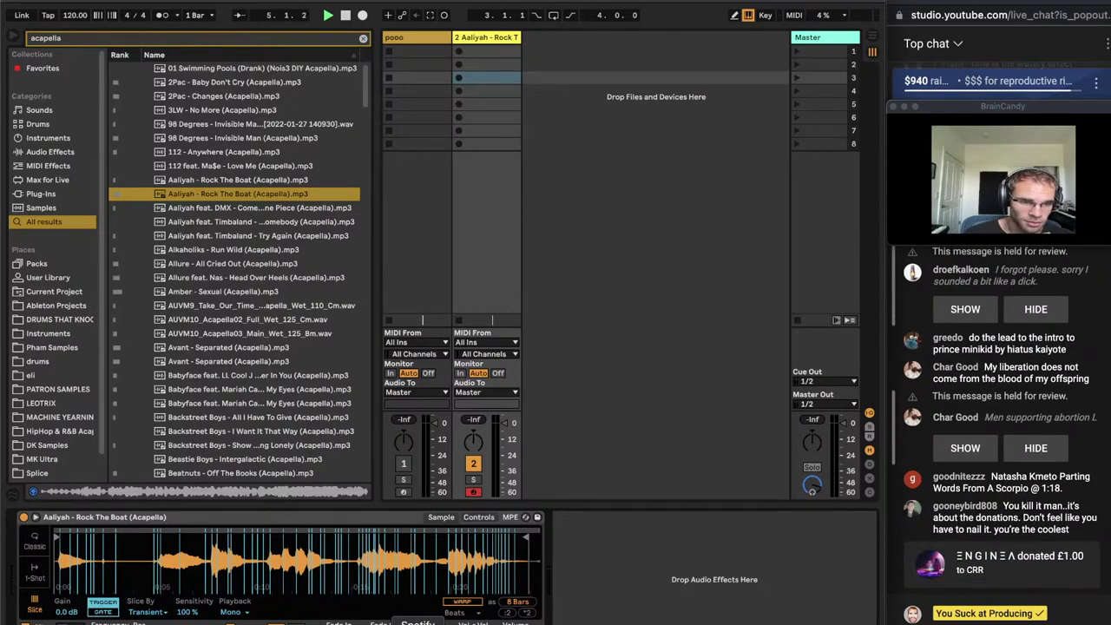
# Listen to more of Godspeed in Spotify, pause it and return to Ableton Live
pyautogui.click(417, 622)
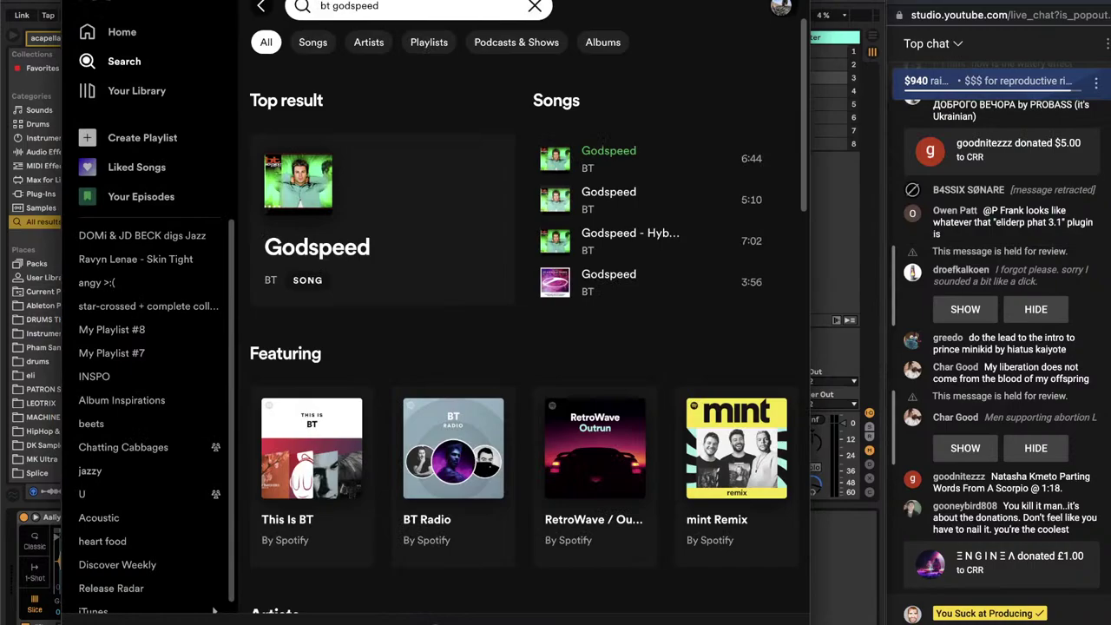
pyautogui.press('space')
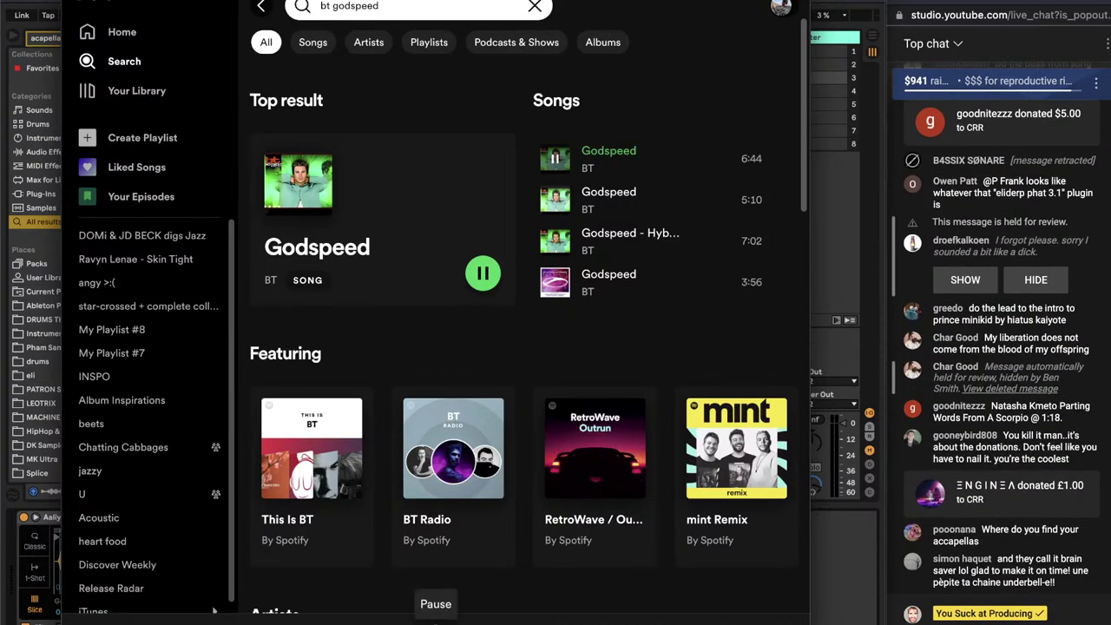
pyautogui.click(435, 622)
pyautogui.click(855, 602)
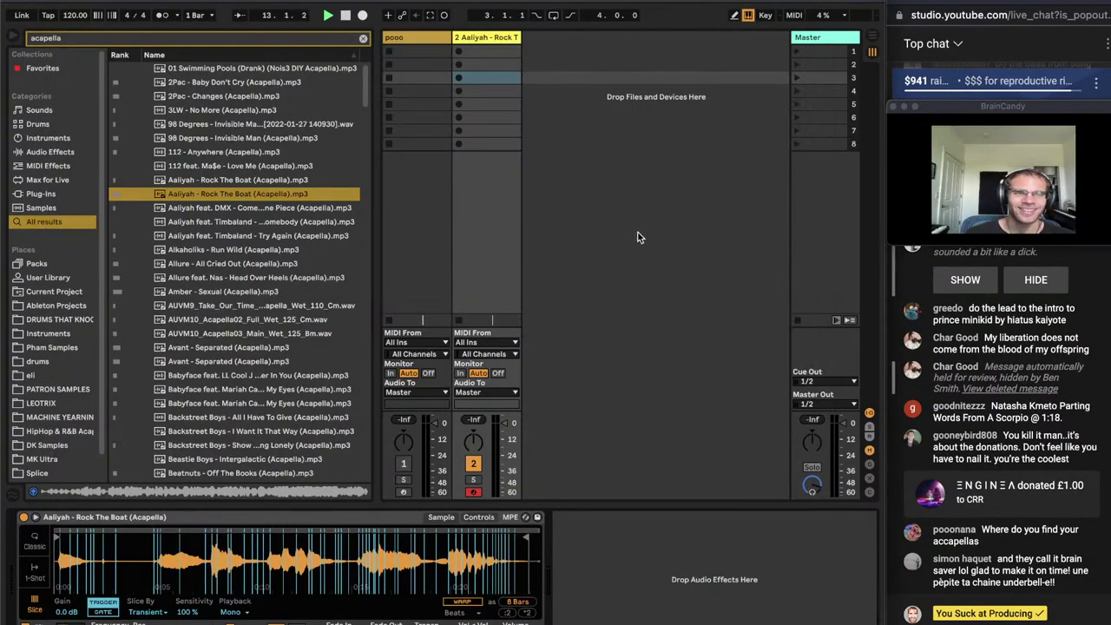
# Insert another MIDI track after the pooo track and load a Wavetable instrument onto it
pyautogui.click(443, 39)
pyautogui.hotkey('ctrl', 'shift', 't')
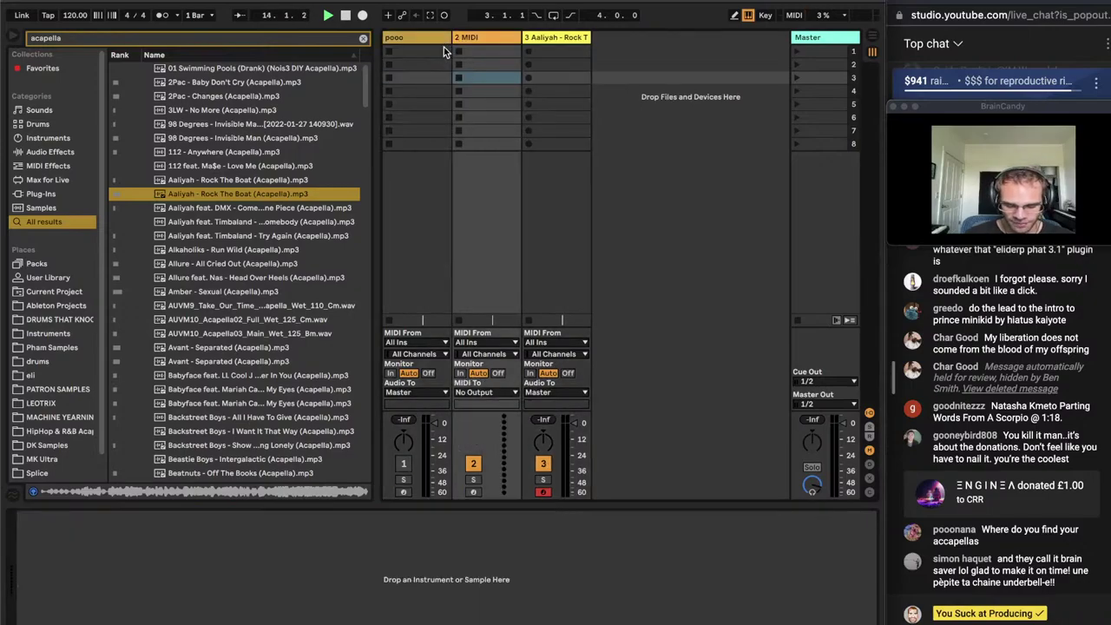
pyautogui.hotkey('ctrl', 'f')
pyautogui.write('wavet')
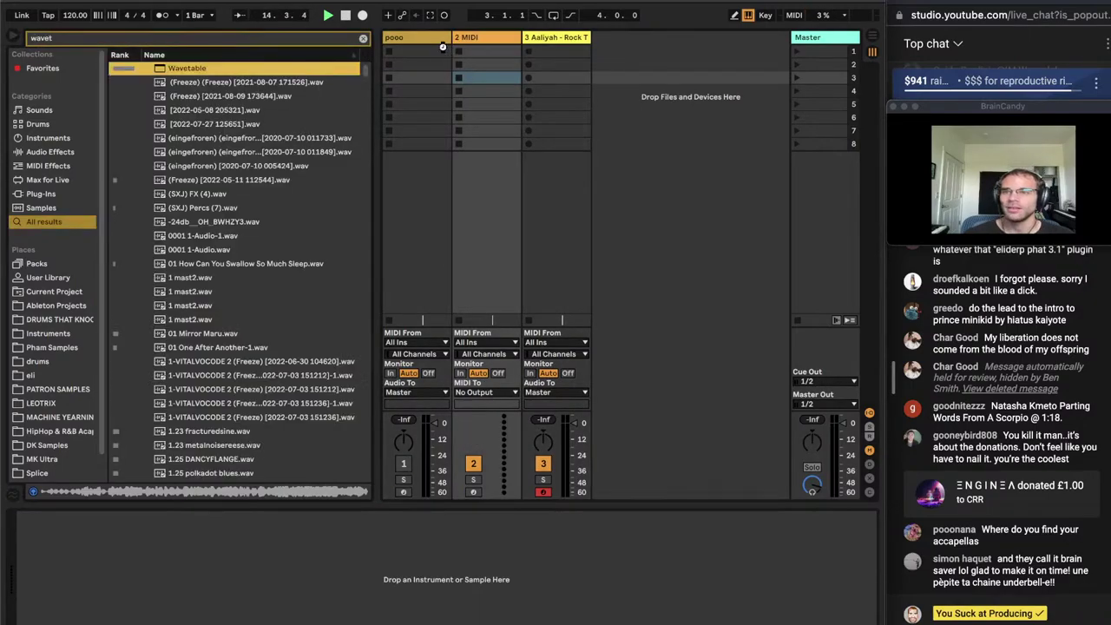
pyautogui.press('Return')
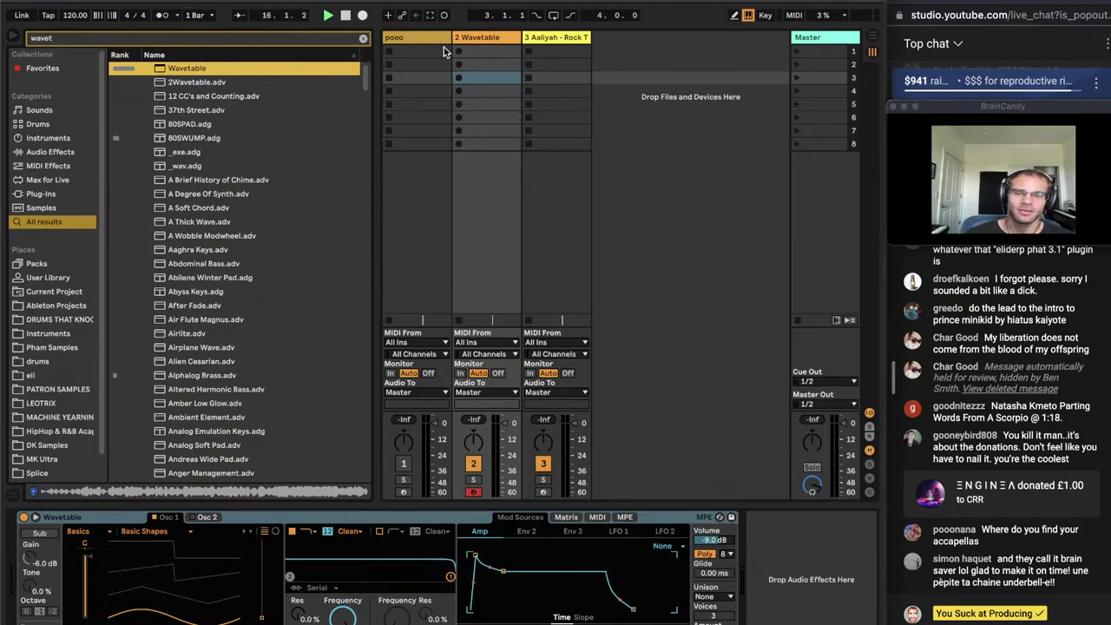
# Shape Wavetable's amp envelope with a slower attack and zero sustain, and set the unison mode to Shimmer
pyautogui.moveTo(474, 554); pyautogui.dragTo(503, 555)
pyautogui.moveTo(632, 608)
pyautogui.mouseDown()
pyautogui.moveTo(615, 608)
pyautogui.moveTo(626, 608)
pyautogui.mouseUp()
pyautogui.moveTo(530, 570); pyautogui.dragTo(530, 608)
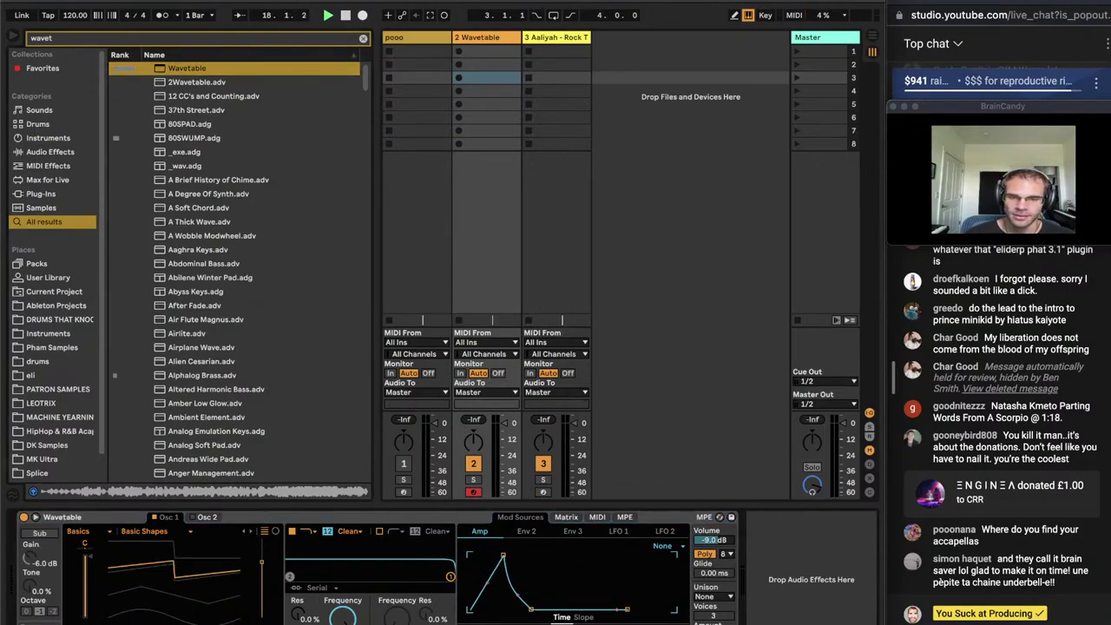
pyautogui.click(711, 596)
pyautogui.click(724, 546)
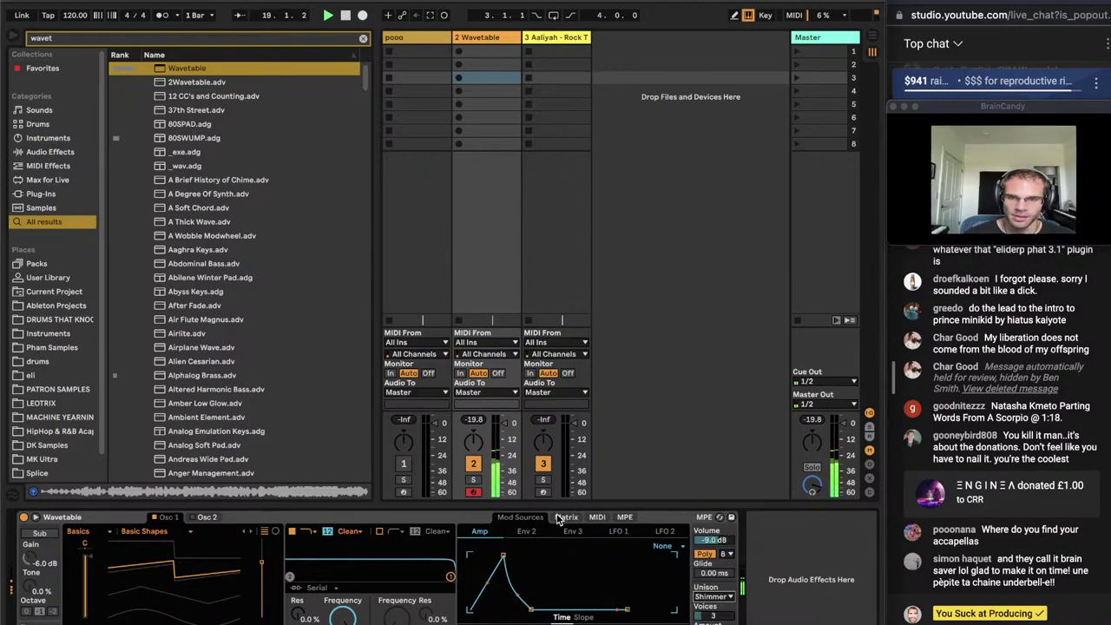
# Lower the first filter's cutoff with resonance at 27 %, and raise the amp envelope's sustain to maximum
pyautogui.moveTo(450, 576); pyautogui.dragTo(364, 569)
pyautogui.moveTo(530, 608); pyautogui.dragTo(530, 554)
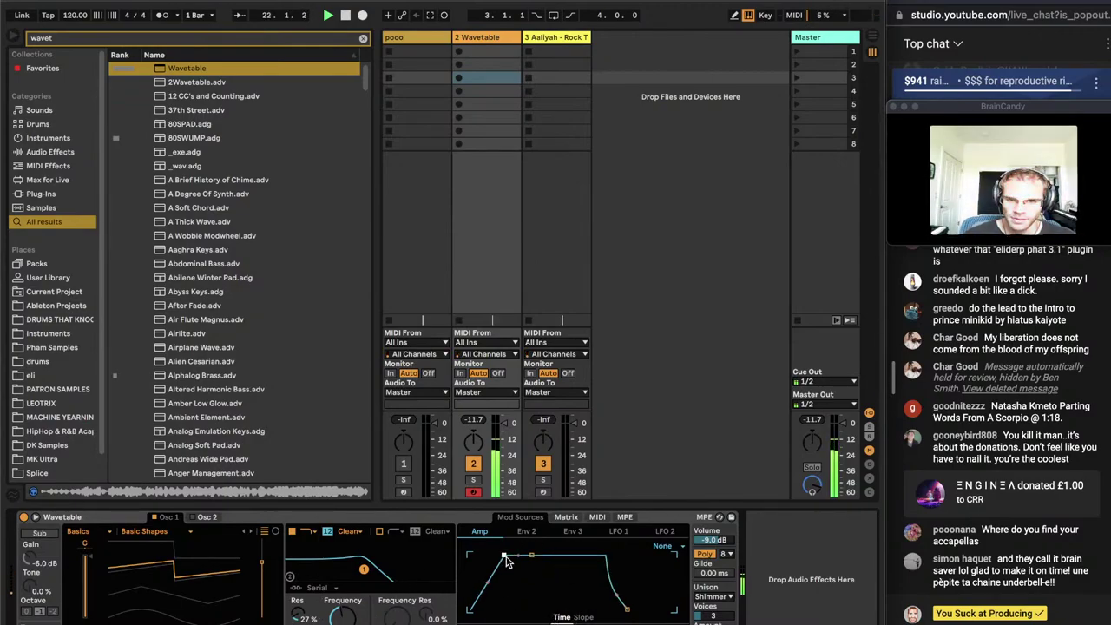
# Lower Filter 1's frequency further and modulate it with LFO 1 by an amount of 38 in the modulation matrix
pyautogui.click(636, 535)
pyautogui.click(566, 517)
pyautogui.click(569, 519)
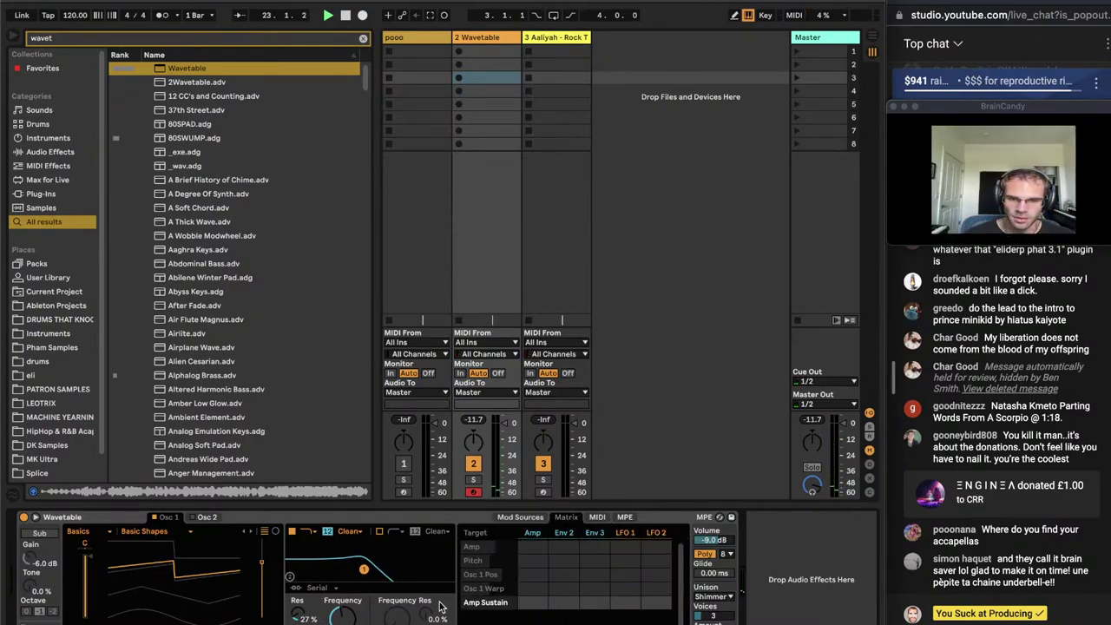
pyautogui.moveTo(342, 613); pyautogui.dragTo(341, 621)
pyautogui.moveTo(623, 605); pyautogui.dragTo(623, 566)
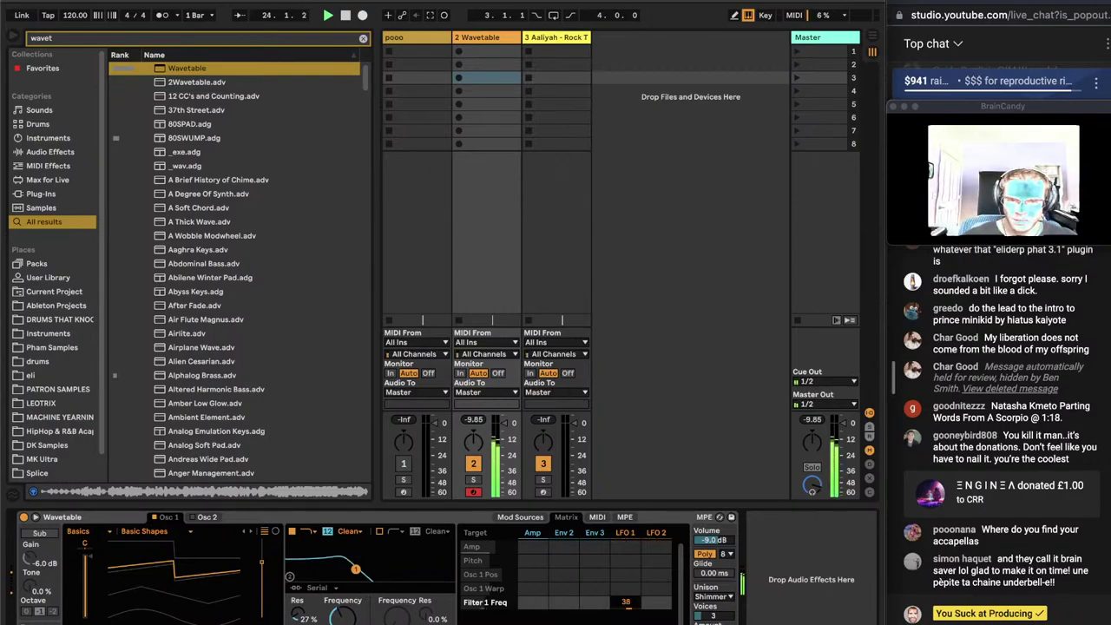
# Adjust LFO 1 and set its modulation of Filter 1's frequency to 20 in the matrix
pyautogui.click(625, 533)
pyautogui.moveTo(557, 552); pyautogui.dragTo(526, 552)
pyautogui.click(567, 518)
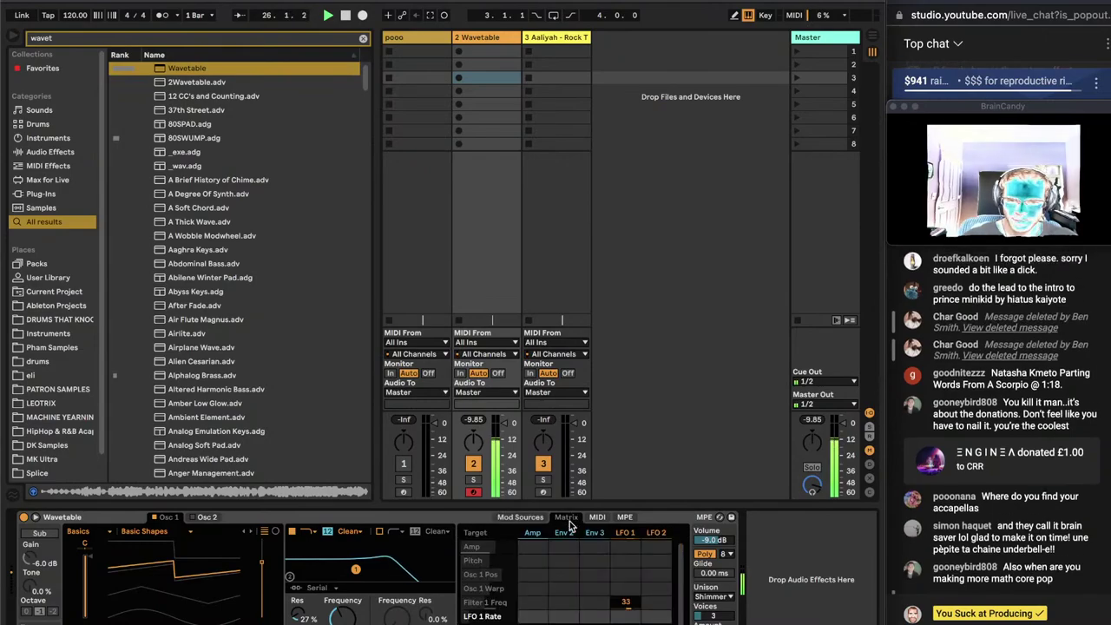
pyautogui.moveTo(623, 599); pyautogui.dragTo(619, 613)
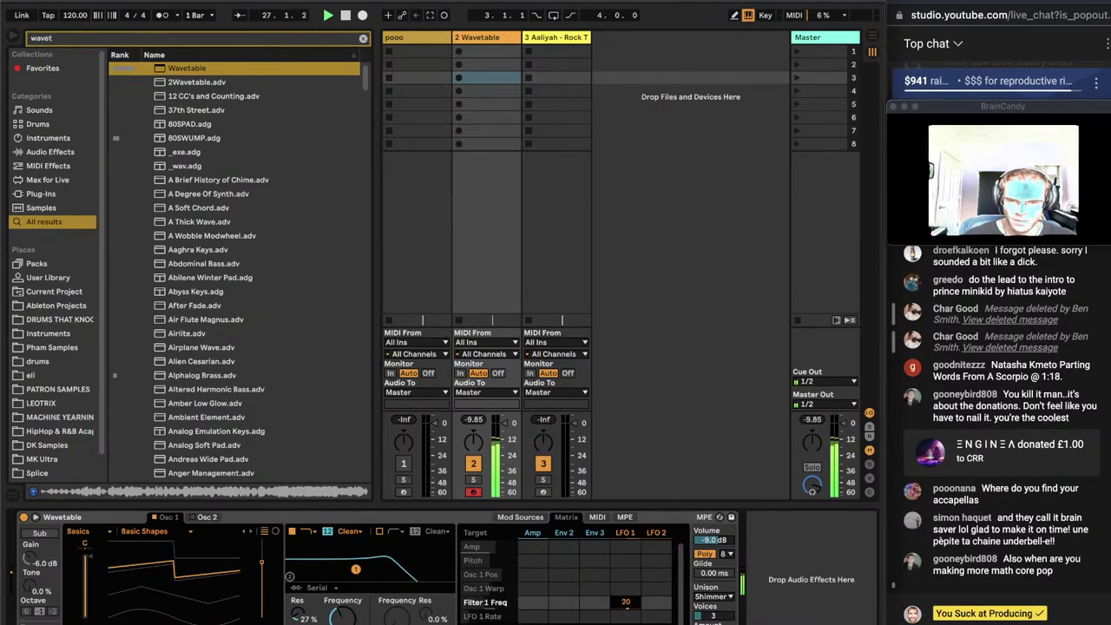
# Switch Filter 1's slope to 24 dB and set the unison voices to 6
pyautogui.click(328, 532)
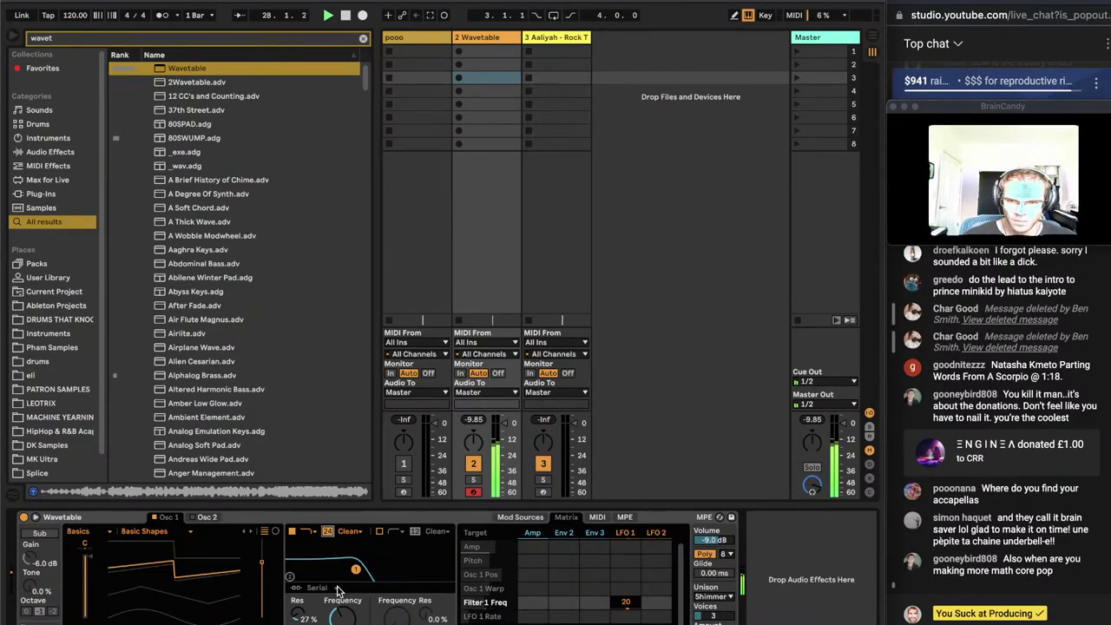
pyautogui.moveTo(723, 615); pyautogui.dragTo(726, 611)
# Add ValhallaShimmer after Wavetable, load its ConcertHall preset, and close the plug-in window
pyautogui.click(808, 615)
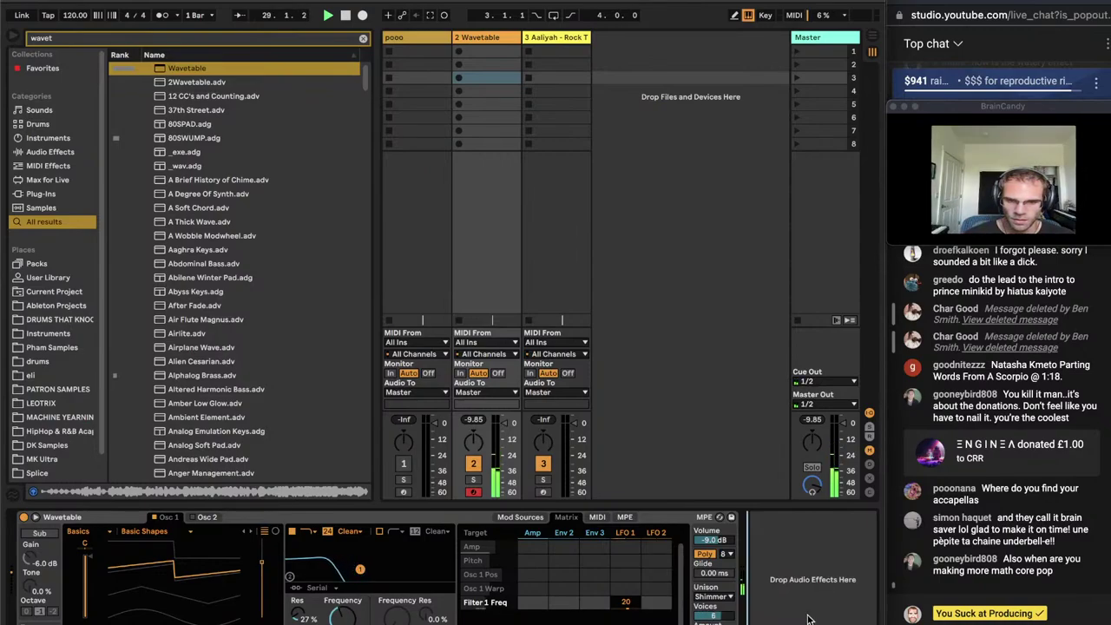
pyautogui.press('super+f')
pyautogui.write('shimm')
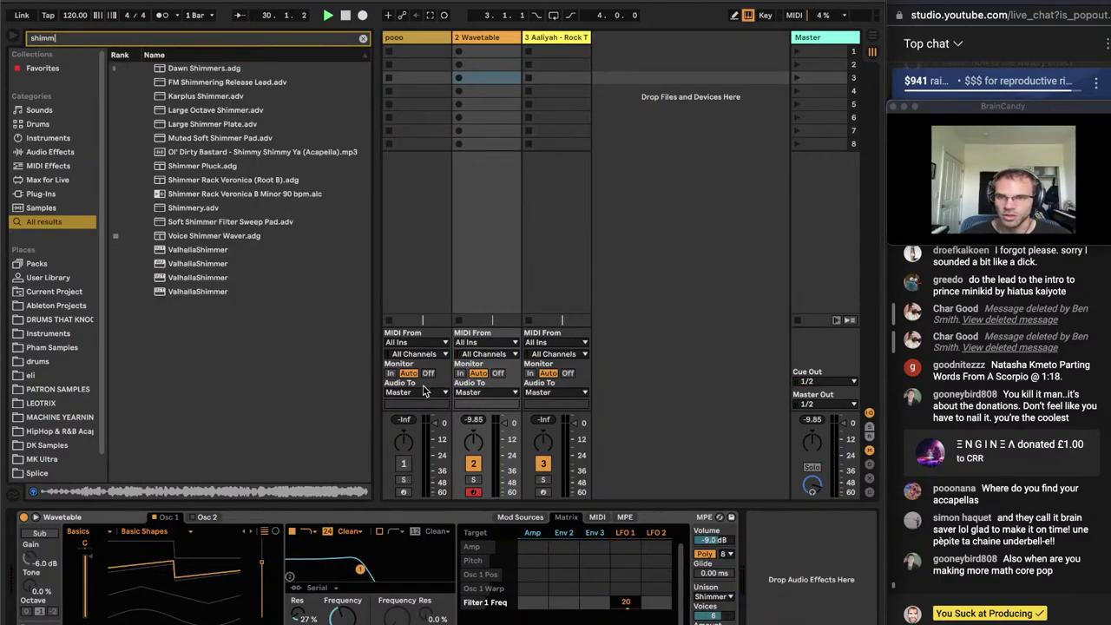
pyautogui.doubleClick(216, 291)
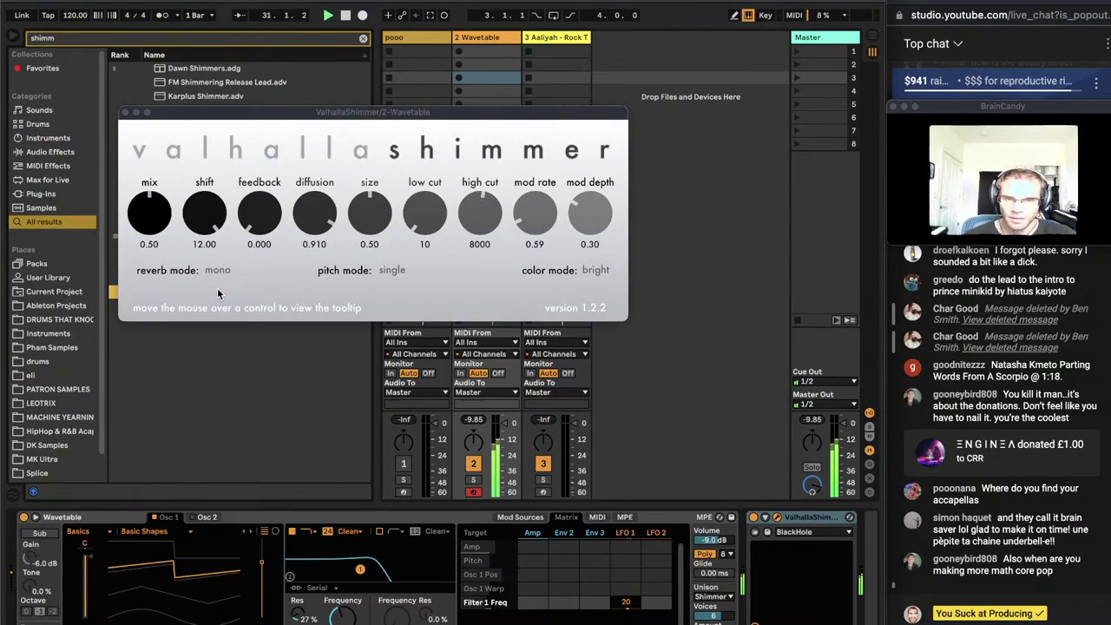
pyautogui.click(823, 531)
pyautogui.click(816, 557)
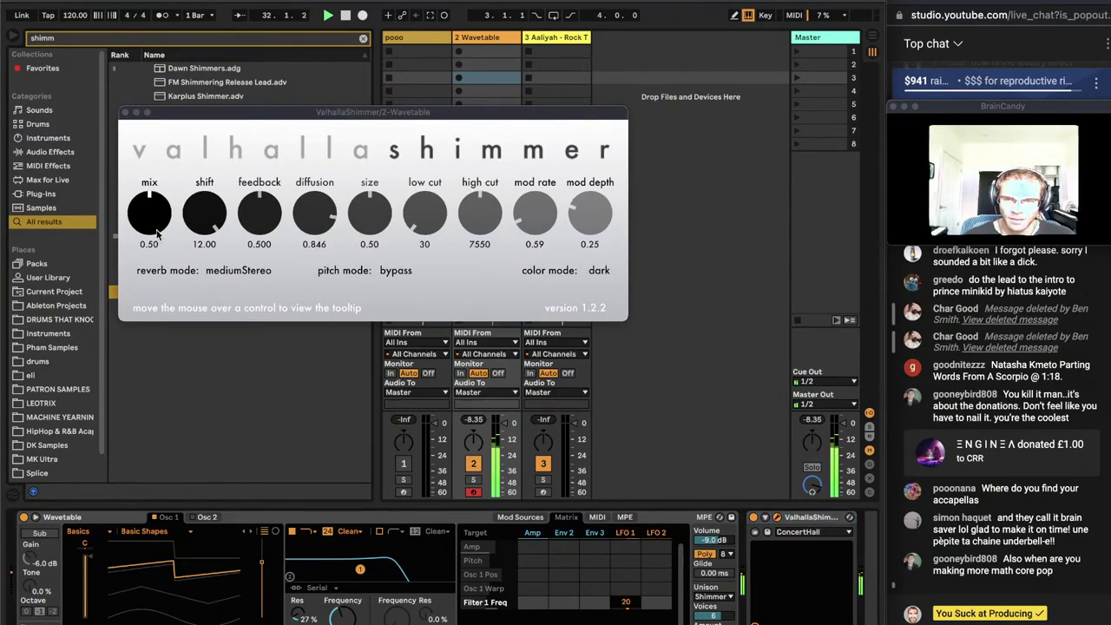
pyautogui.click(149, 234)
pyautogui.click(125, 113)
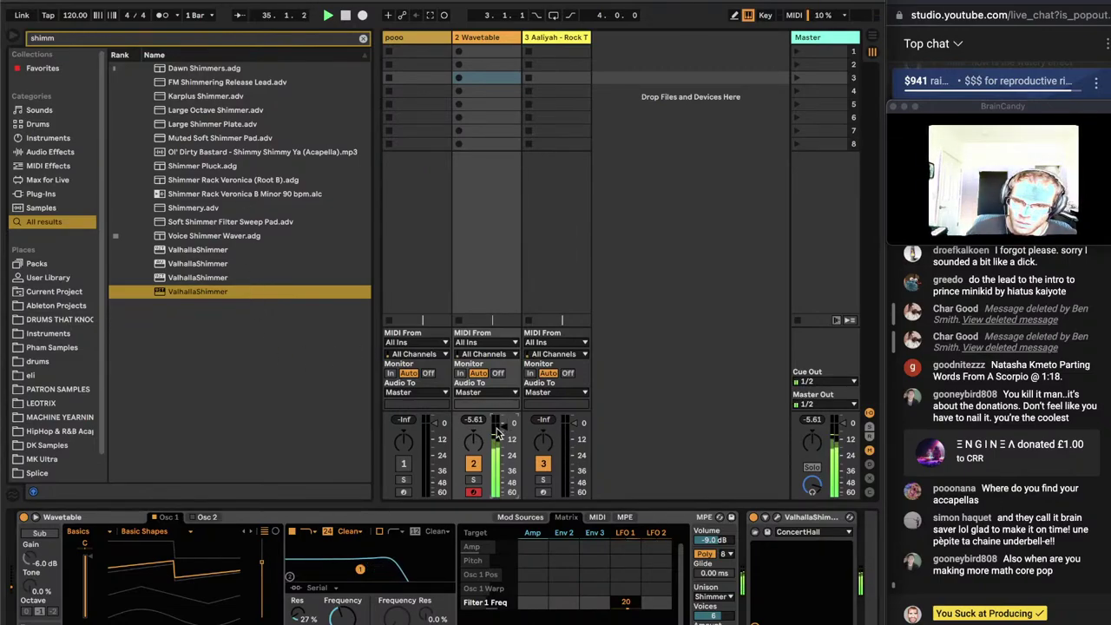
# Lengthen the attack of Wavetable's amp envelope
pyautogui.moveTo(210, 578); pyautogui.dragTo(210, 584)
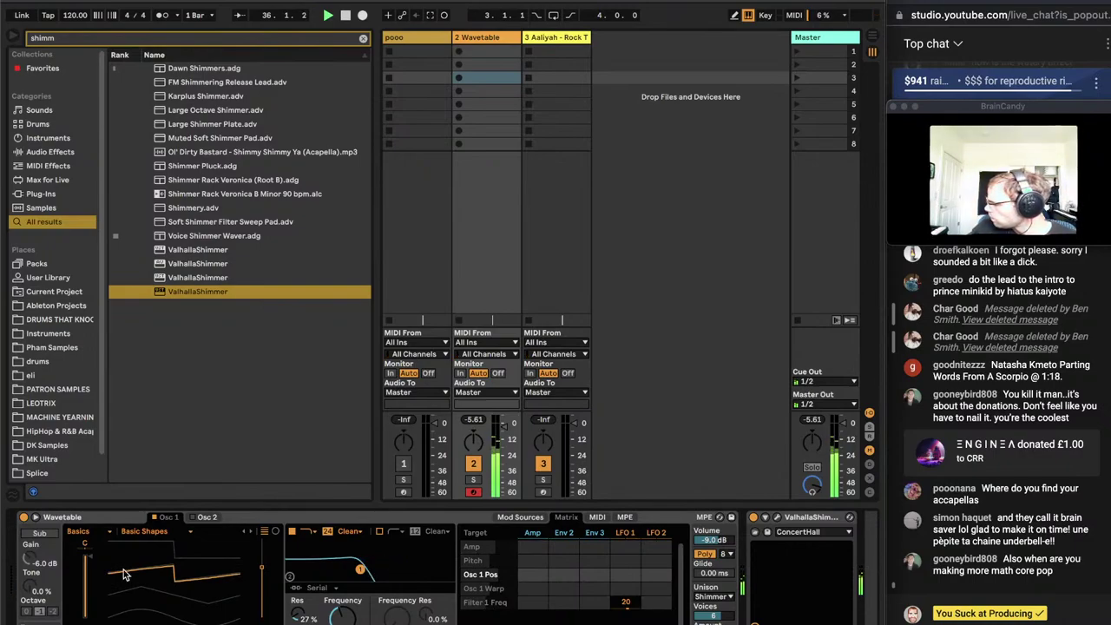
pyautogui.click(520, 517)
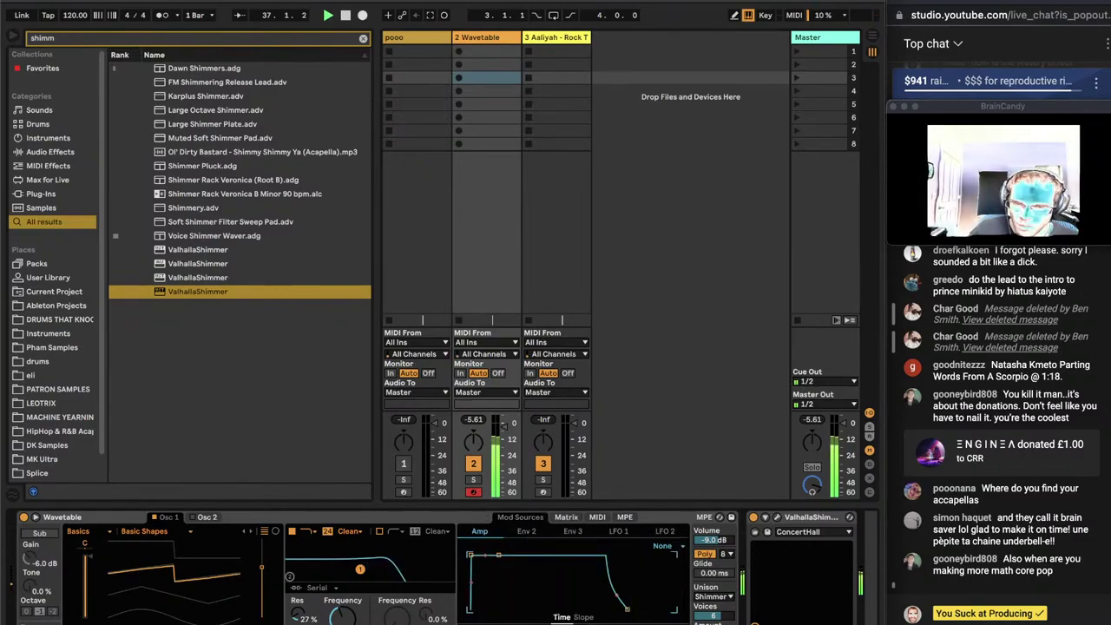
pyautogui.moveTo(470, 554); pyautogui.dragTo(486, 554)
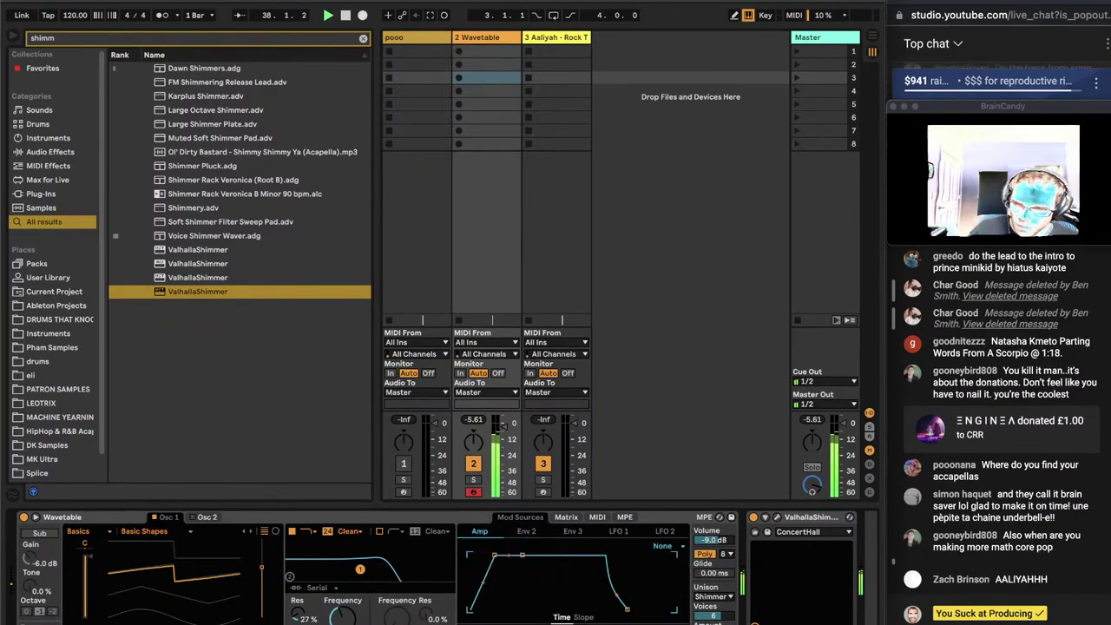
# Try Resonators between Wavetable and ValhallaShimmer, swap it for the Dripping Grains preset, and delete that effect
pyautogui.write('resonat')
pyautogui.press('Down')
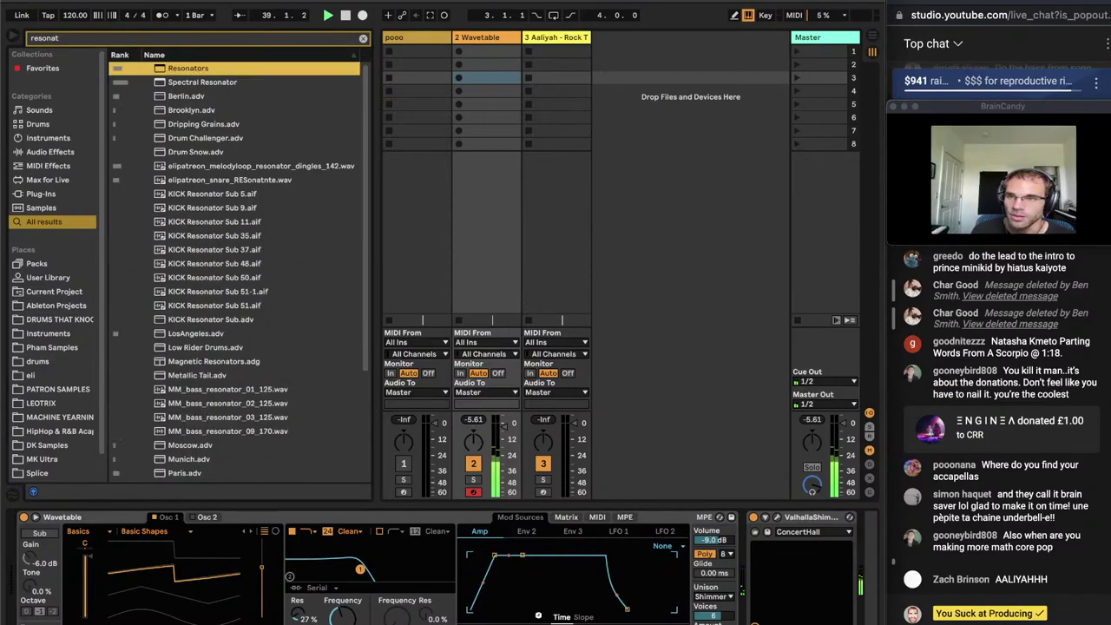
pyautogui.press('Return')
pyautogui.moveTo(617, 517); pyautogui.dragTo(512, 524)
pyautogui.click(733, 517)
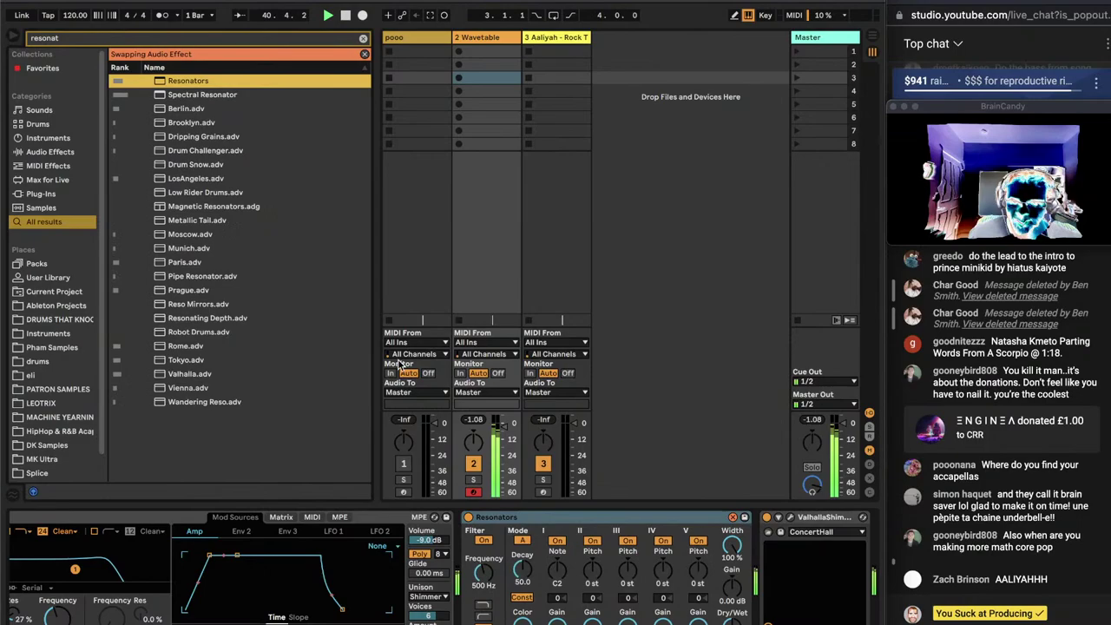
pyautogui.doubleClick(184, 138)
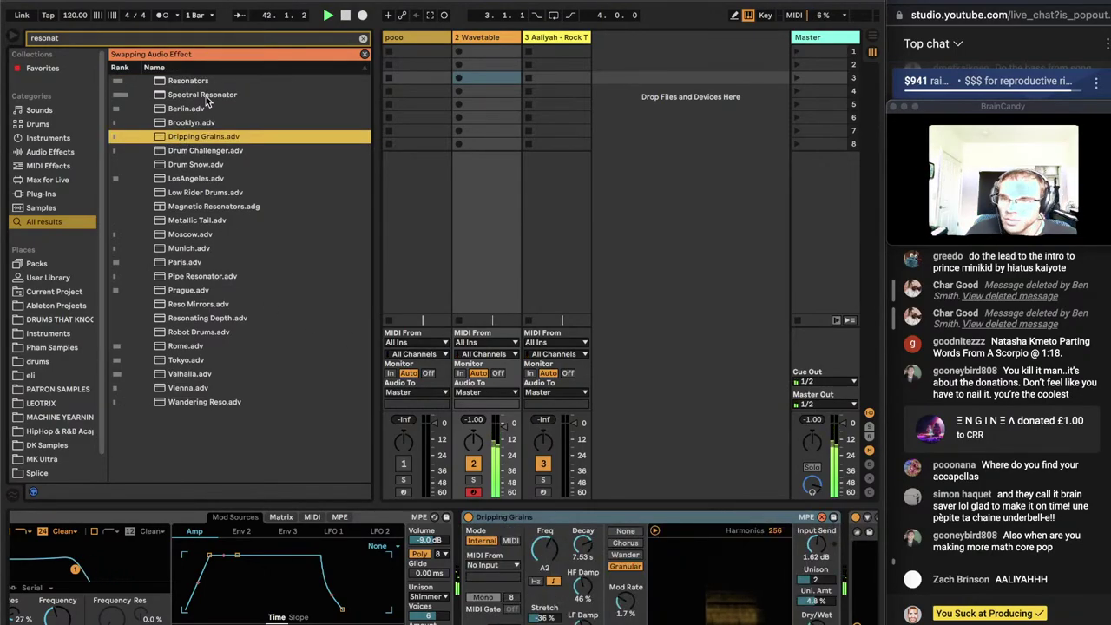
pyautogui.click(607, 517)
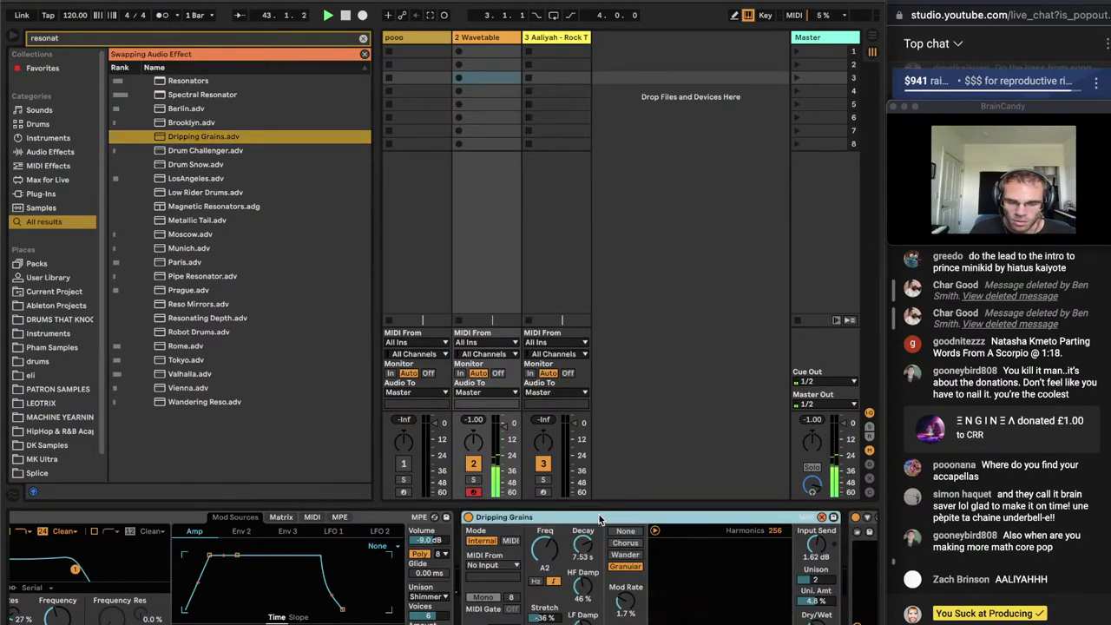
pyautogui.press('Delete')
# Insert Resonators again, audition replacement presets from Berlin through LosAngeles, and delete the effect
pyautogui.doubleClick(188, 69)
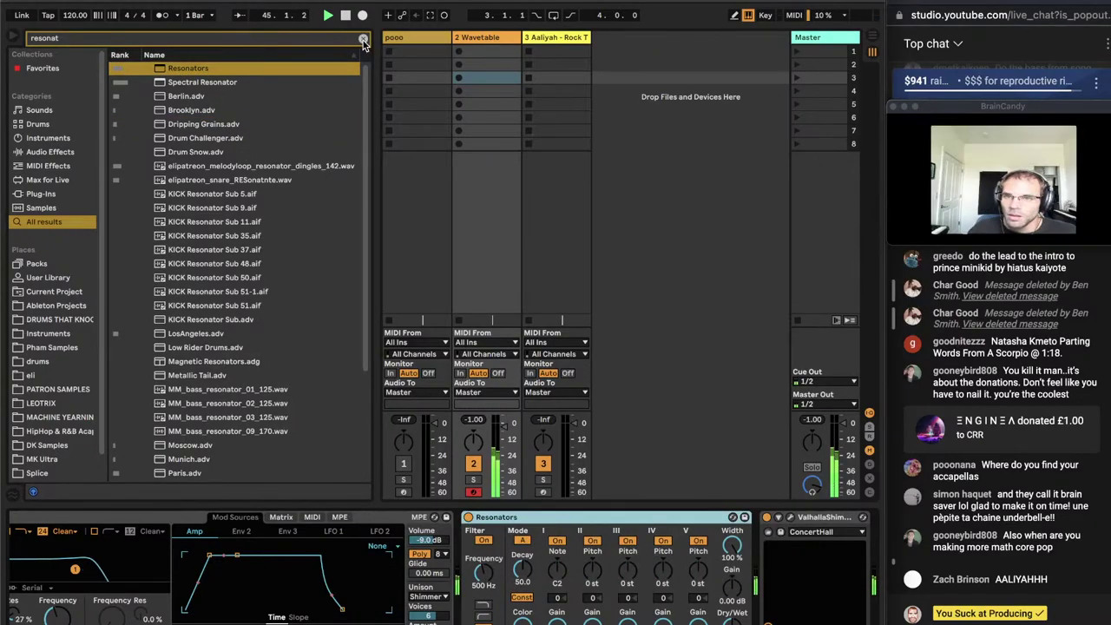
pyautogui.press('q')
pyautogui.click(186, 109)
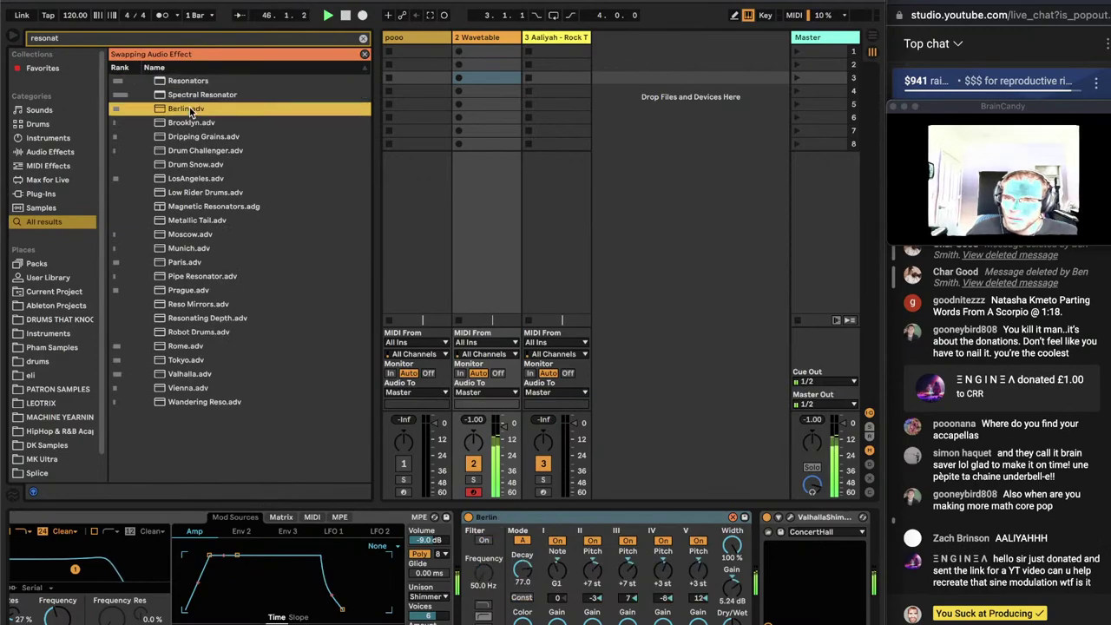
pyautogui.click(193, 122)
pyautogui.click(201, 137)
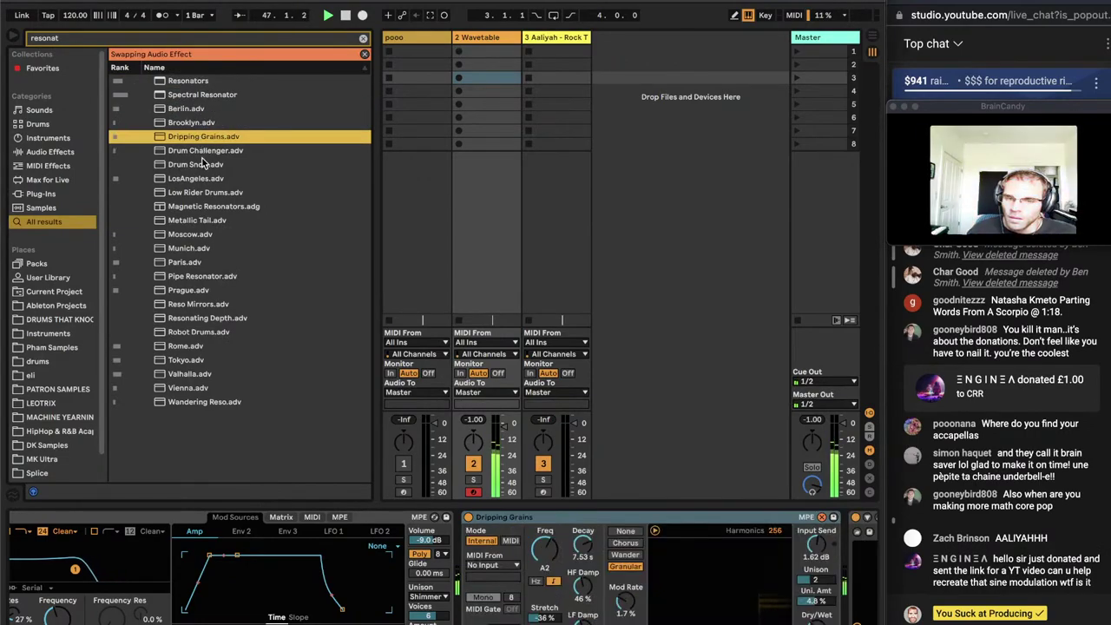
pyautogui.doubleClick(204, 152)
pyautogui.doubleClick(205, 163)
pyautogui.doubleClick(208, 177)
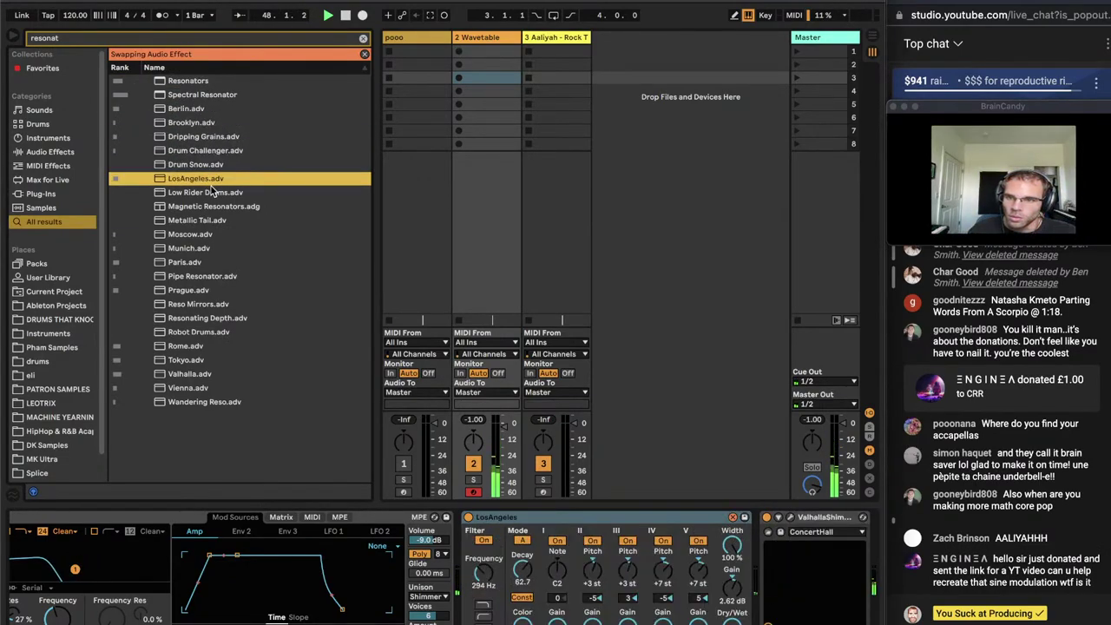
pyautogui.click(511, 517)
pyautogui.press('Delete')
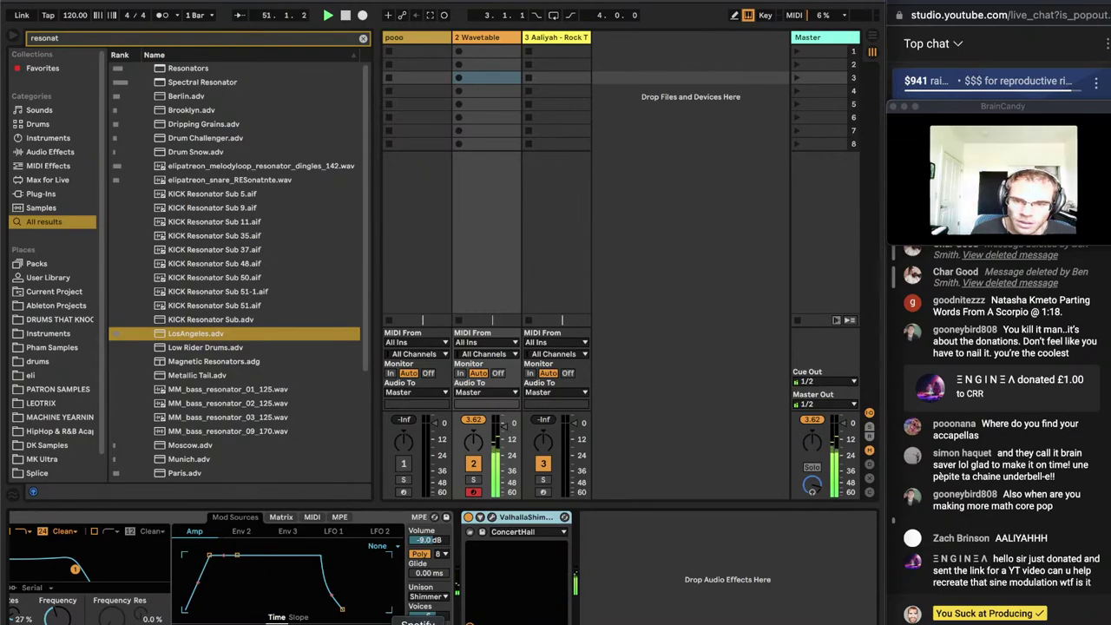
# Switch to Spotify to listen to BT's Godspeed as a reference, and return to Ableton Live
pyautogui.click(449, 620)
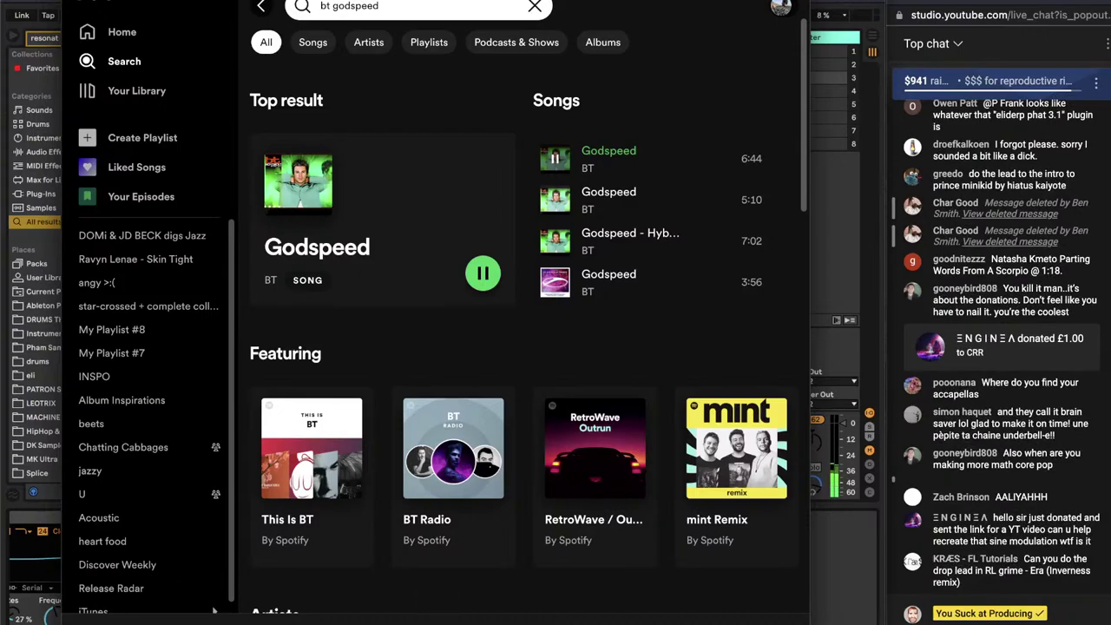
pyautogui.press('space')
pyautogui.click(854, 613)
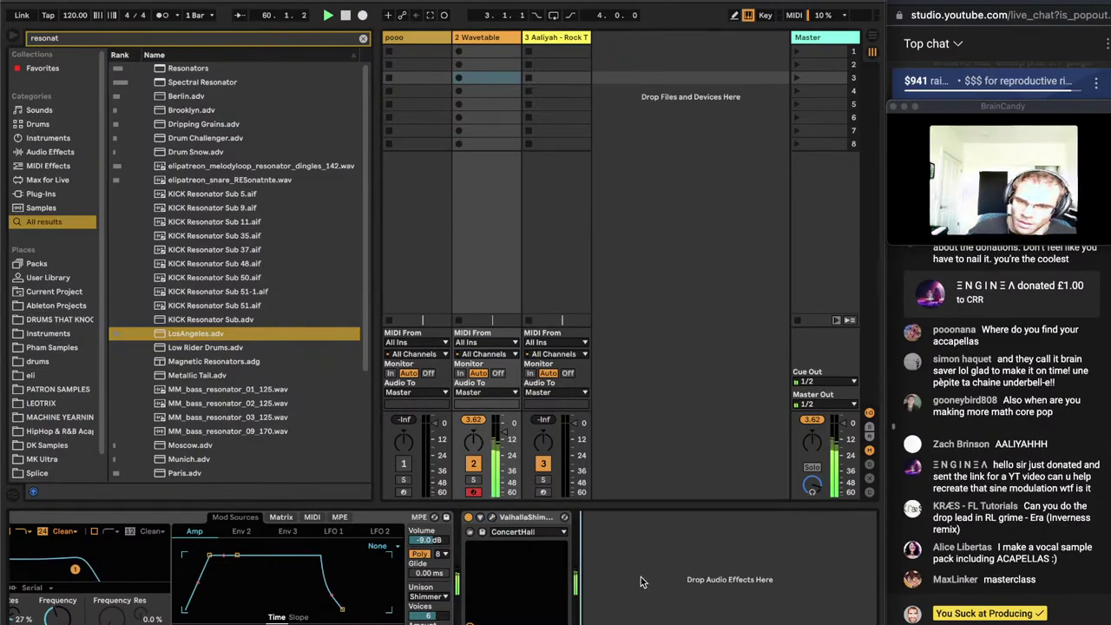
# Search the browser for "glitch drums" and preview the More Glitchy Drums preset
pyautogui.press('super+f')
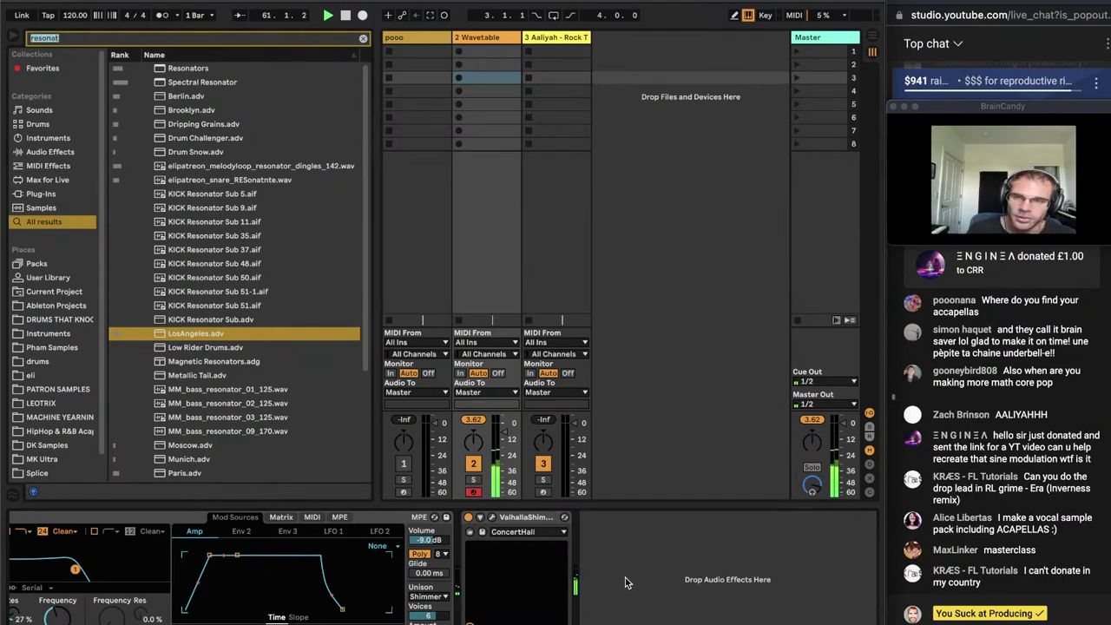
pyautogui.write('glitch drums')
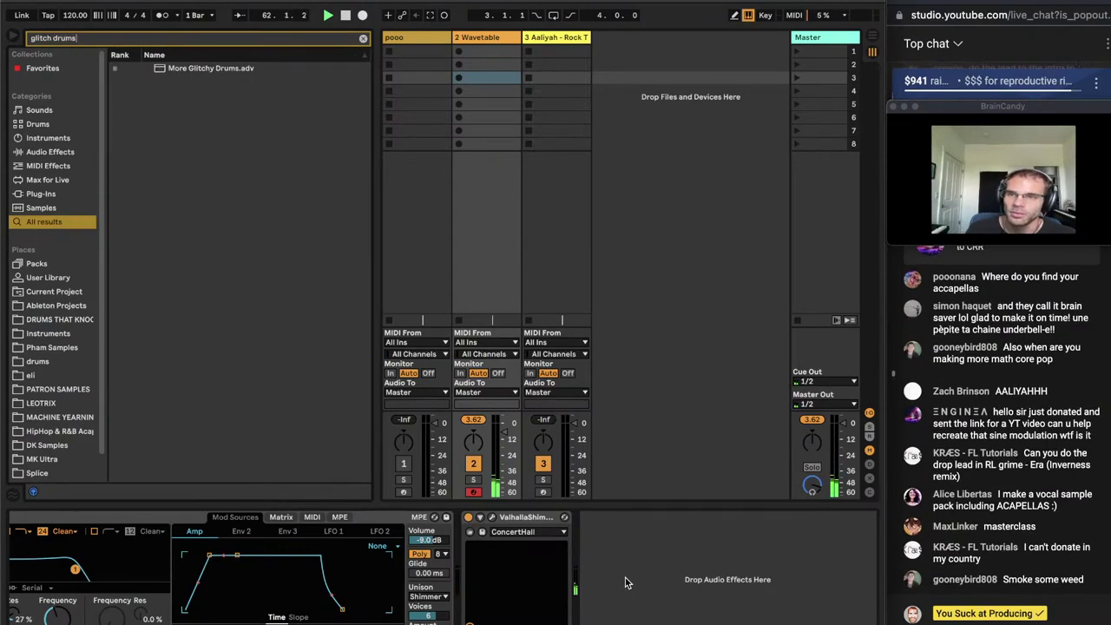
pyautogui.click(182, 68)
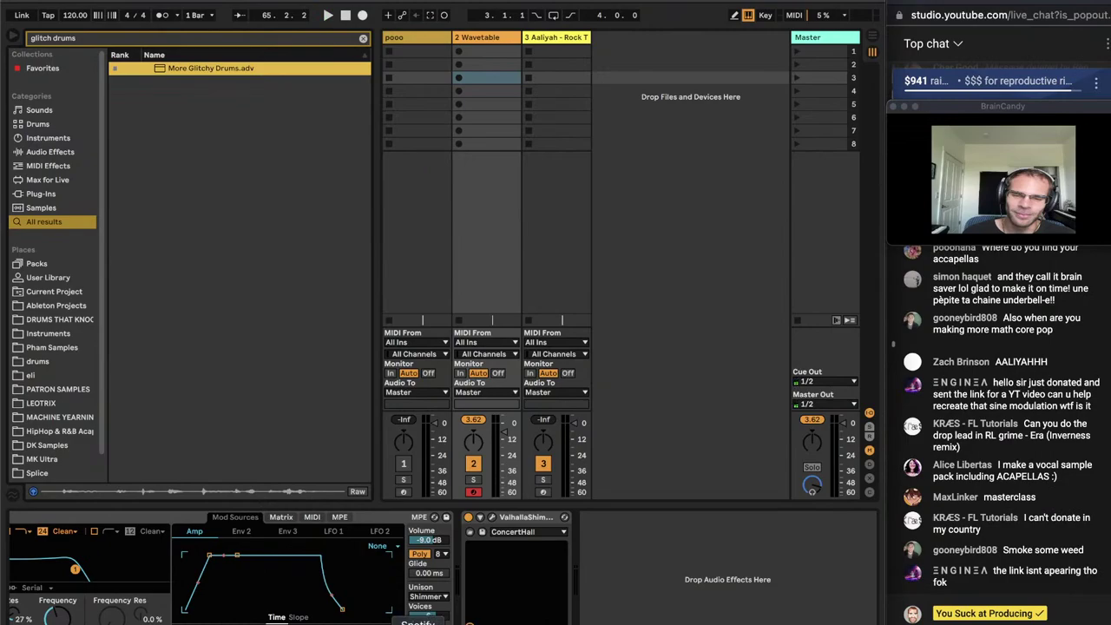
# Switch to Spotify, search for "redline virtual riot", and play the top result, REDLINE
pyautogui.click(417, 623)
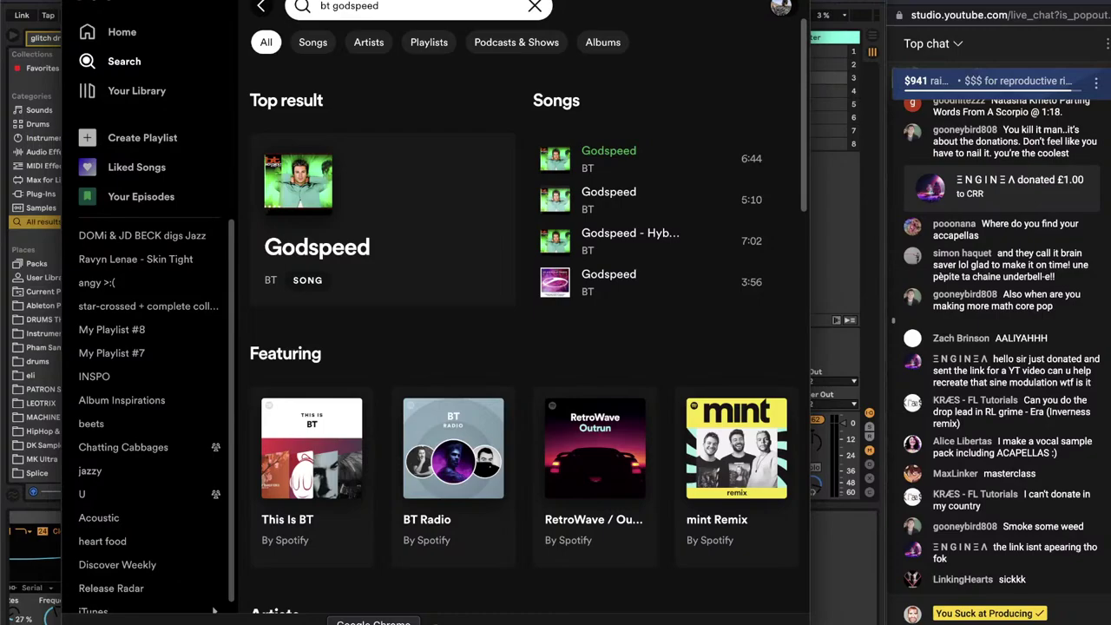
pyautogui.click(543, 623)
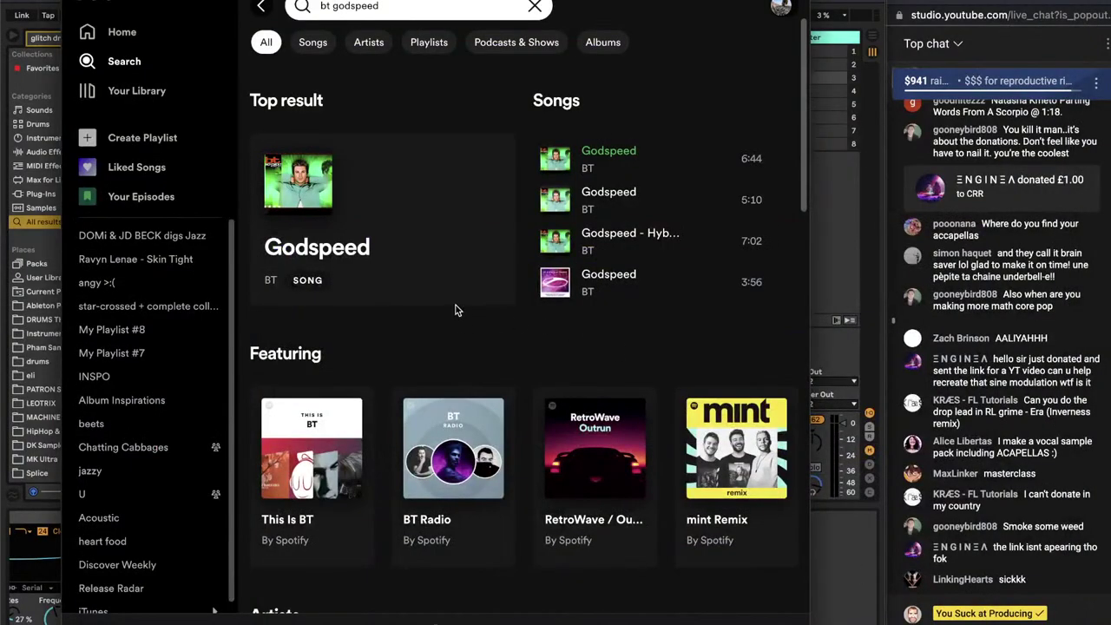
pyautogui.click(534, 7)
pyautogui.write('r')
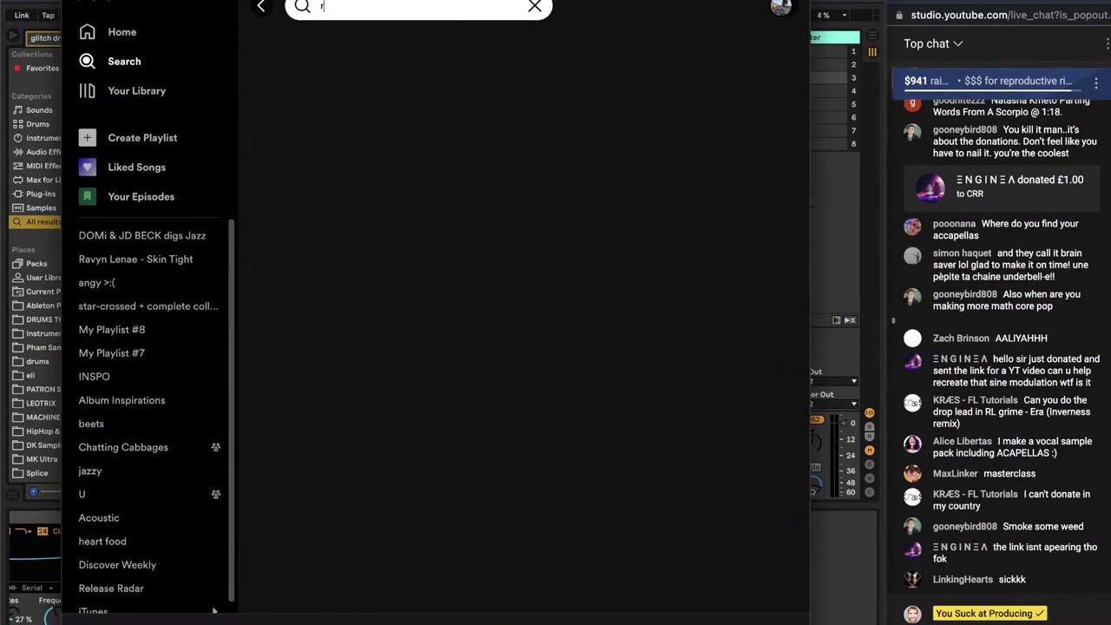
pyautogui.write('edline virtual riot')
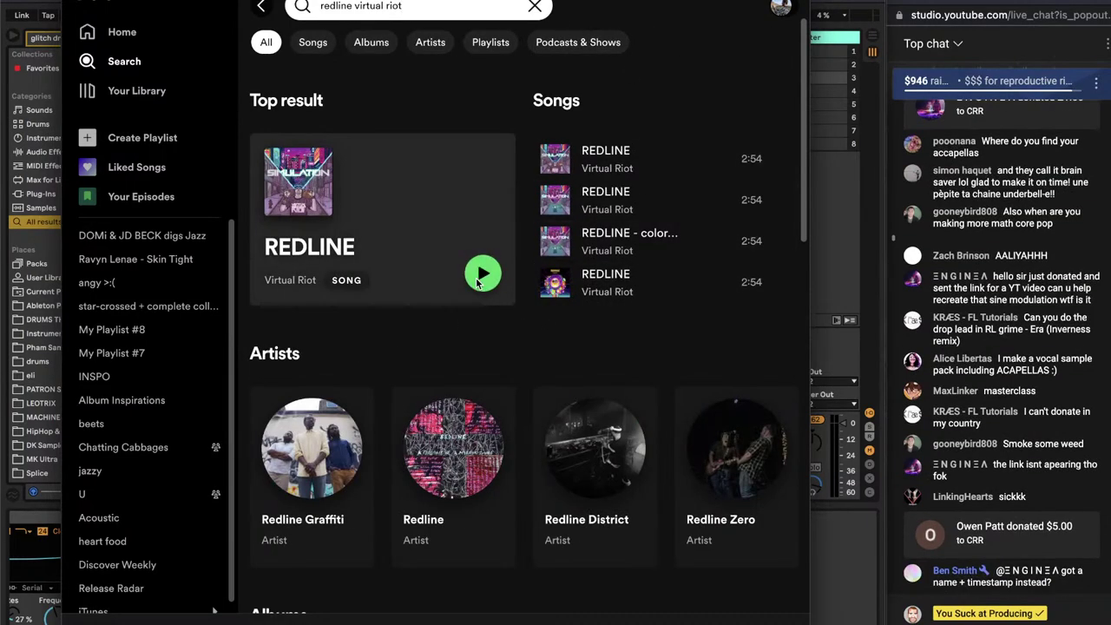
pyautogui.click(482, 273)
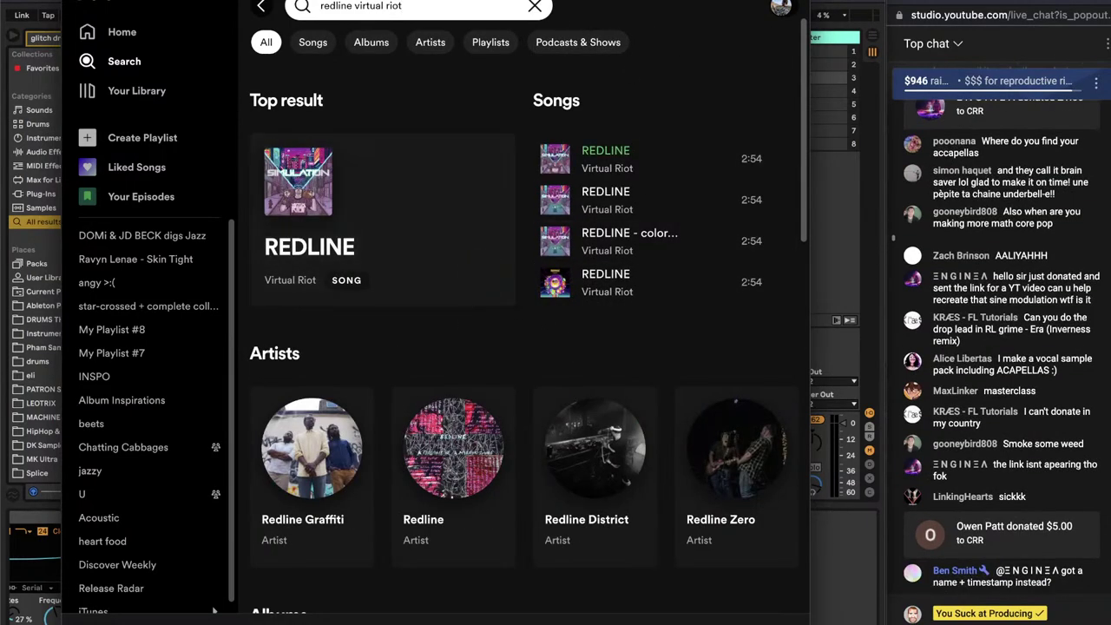
# Alternate between Ableton Live and Spotify, starting Live's playback and listening to REDLINE as a reference
pyautogui.click(864, 609)
pyautogui.press('space')
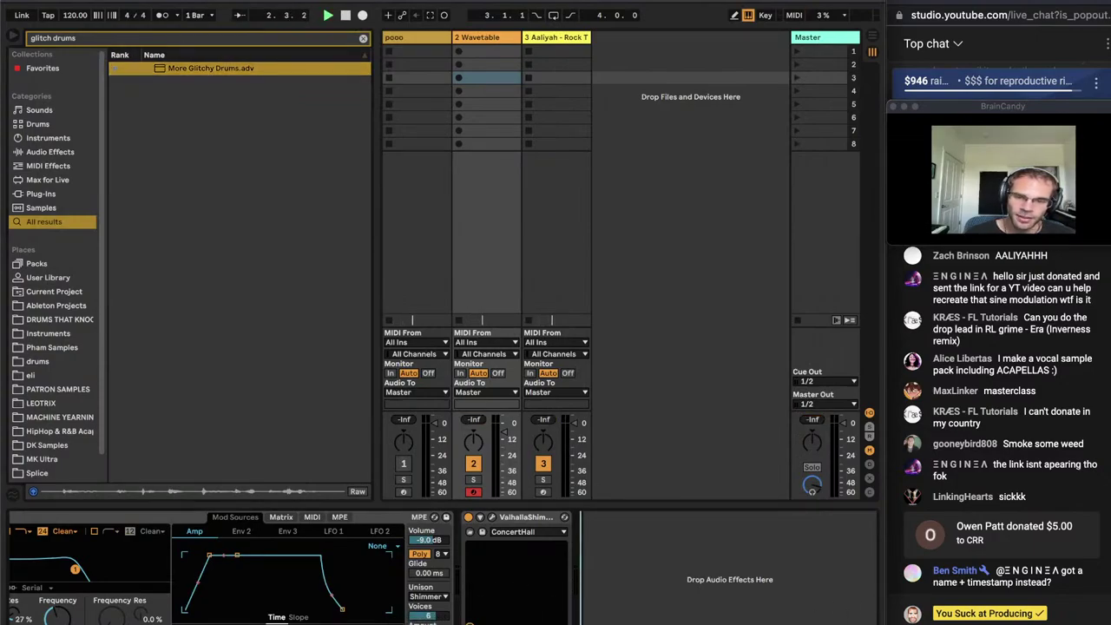
pyautogui.press('super+Tab')
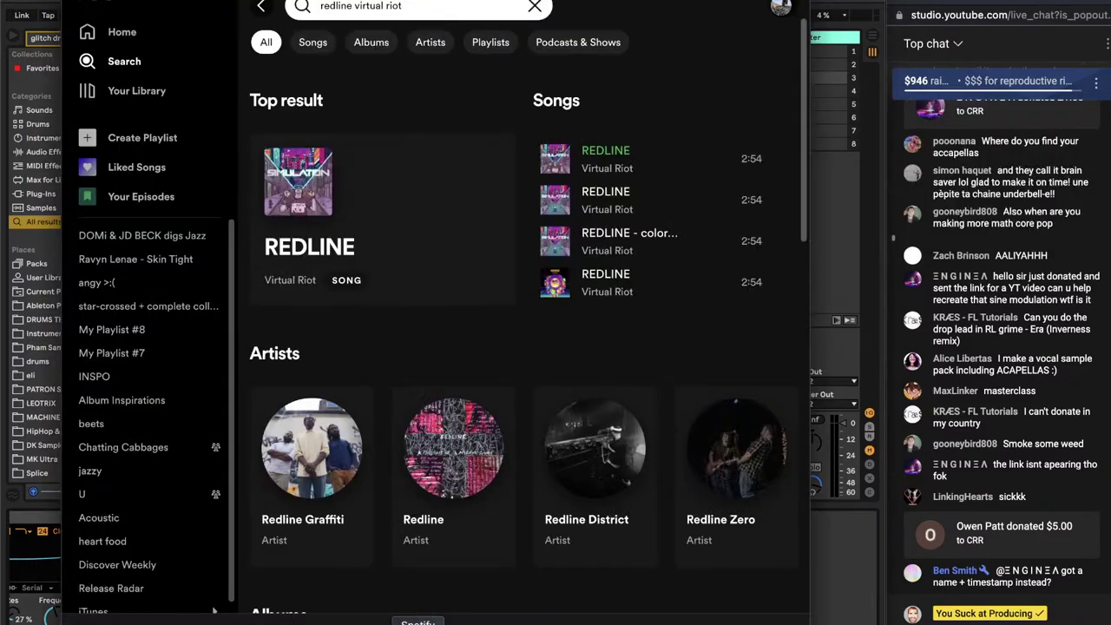
pyautogui.press('space')
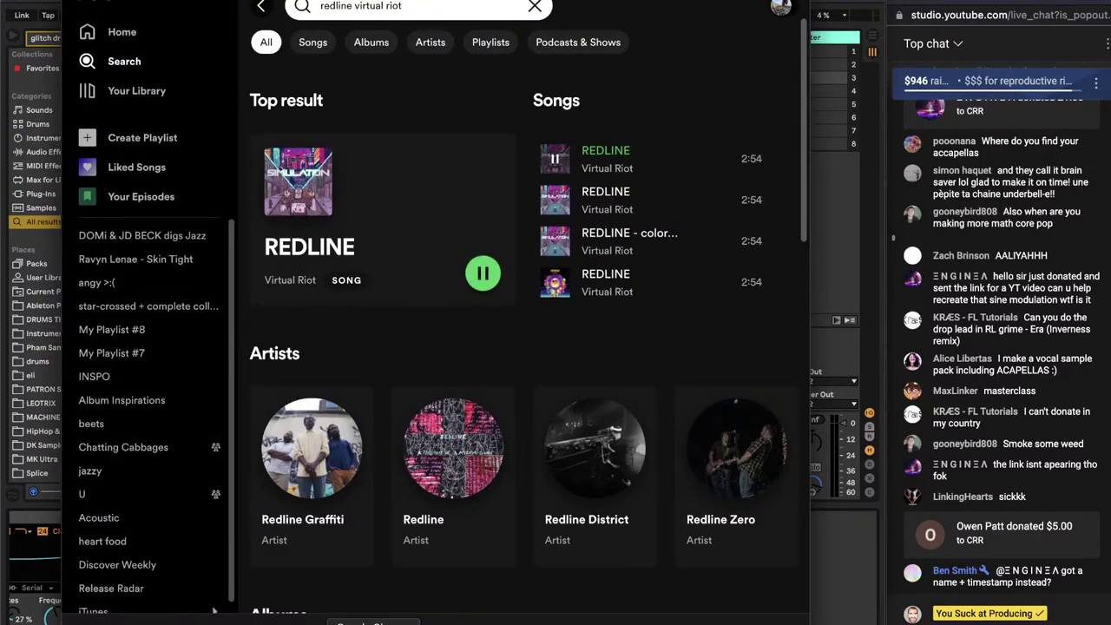
pyautogui.click(831, 548)
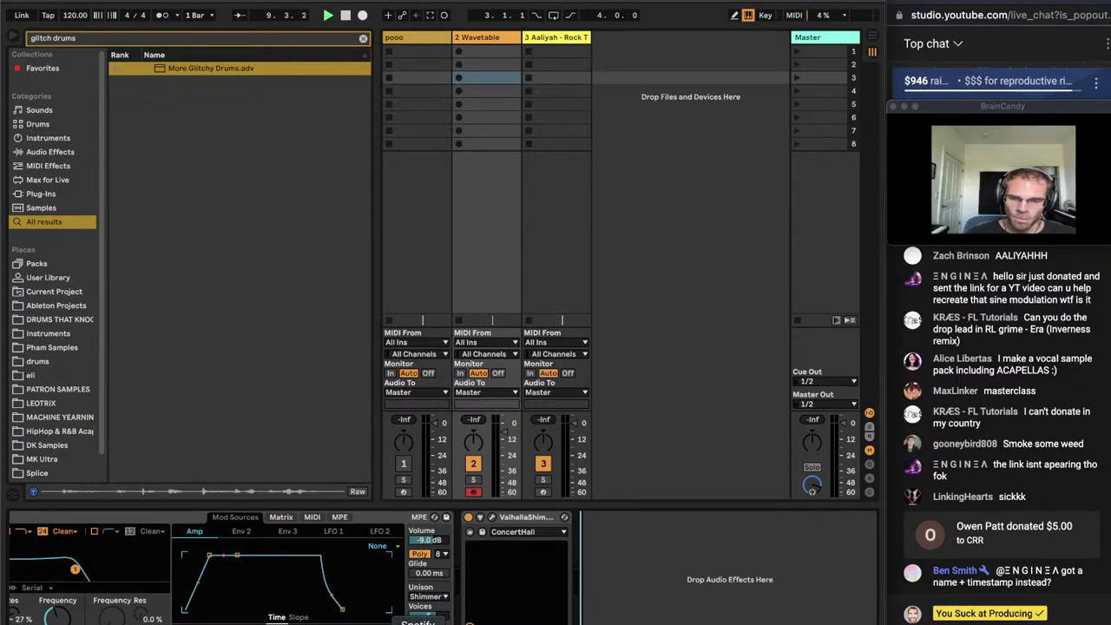
pyautogui.click(418, 621)
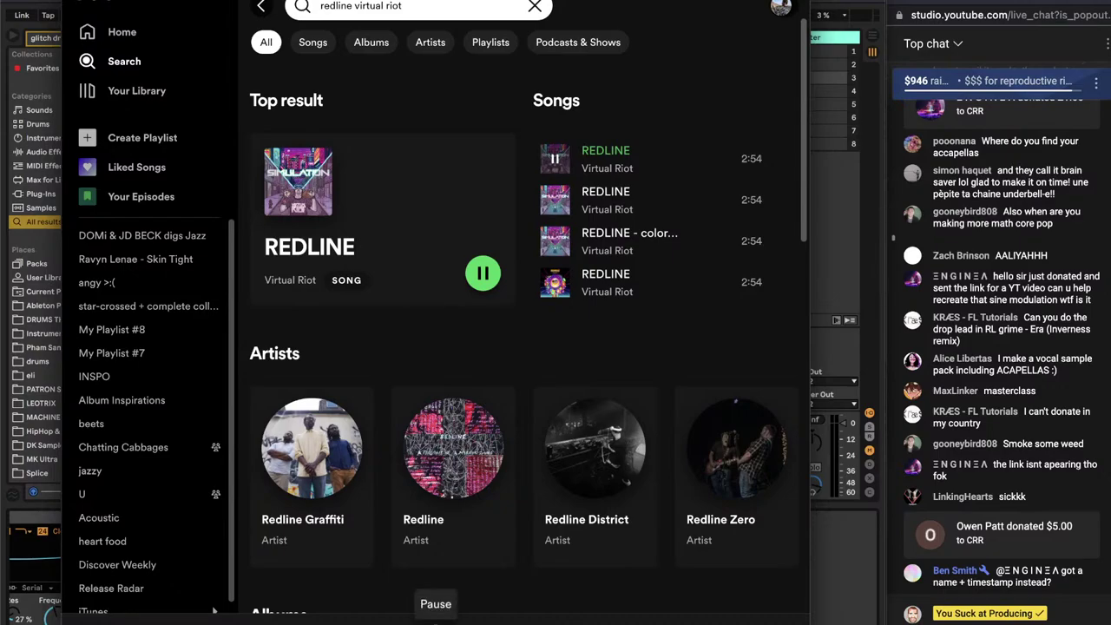
# Pause REDLINE in Spotify, switch back to Ableton Live, and show the Arrangement view
pyautogui.click(436, 621)
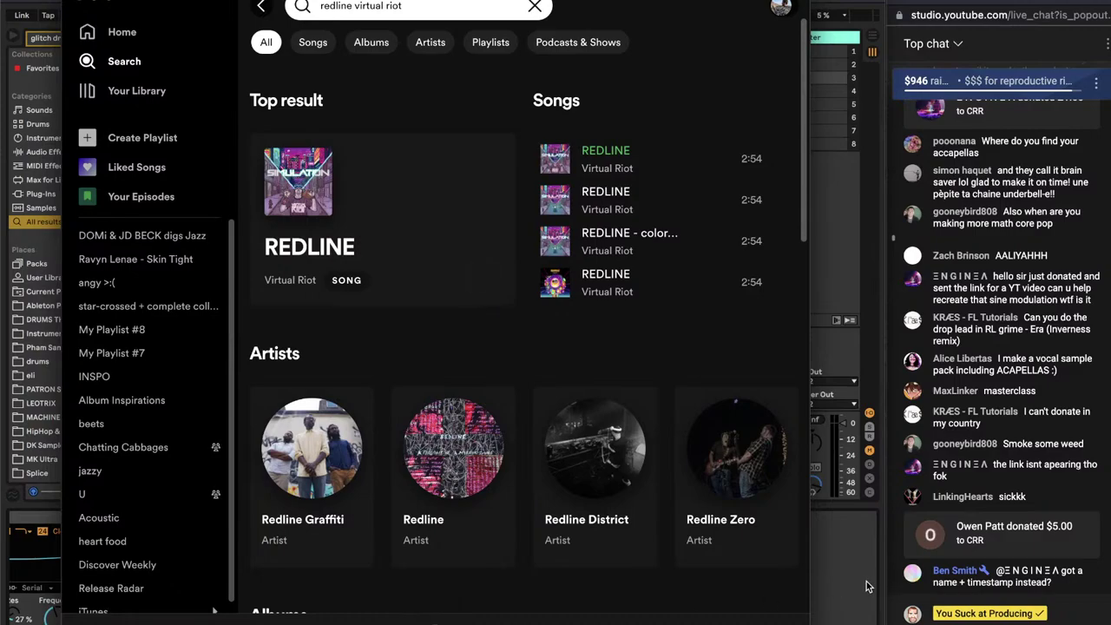
pyautogui.click(863, 582)
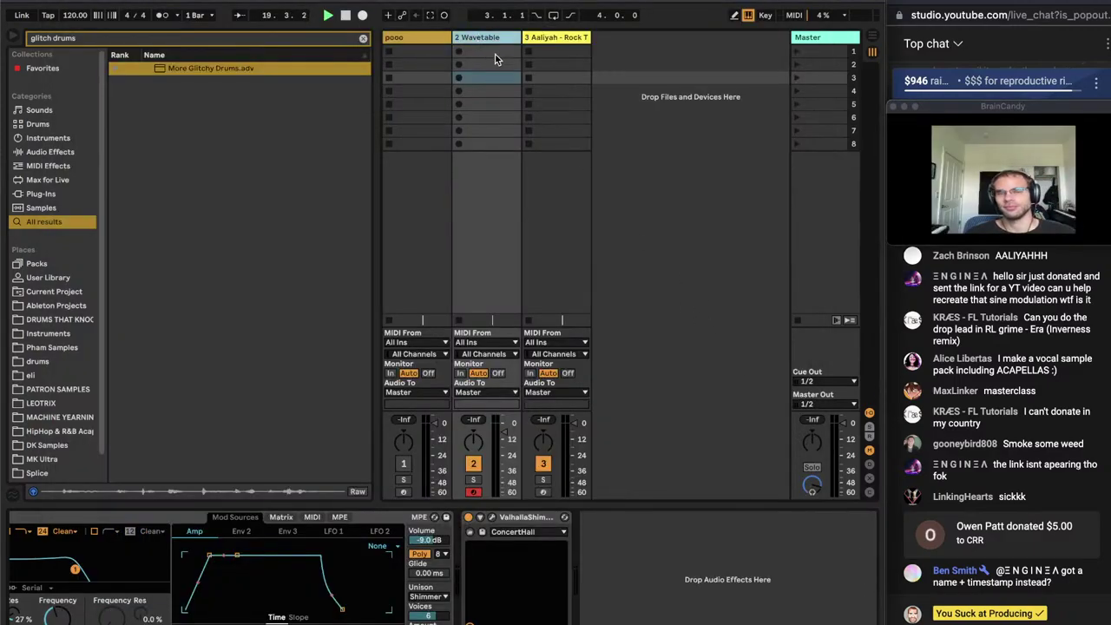
pyautogui.press('Tab')
pyautogui.press('Tab')
pyautogui.press('Tab')
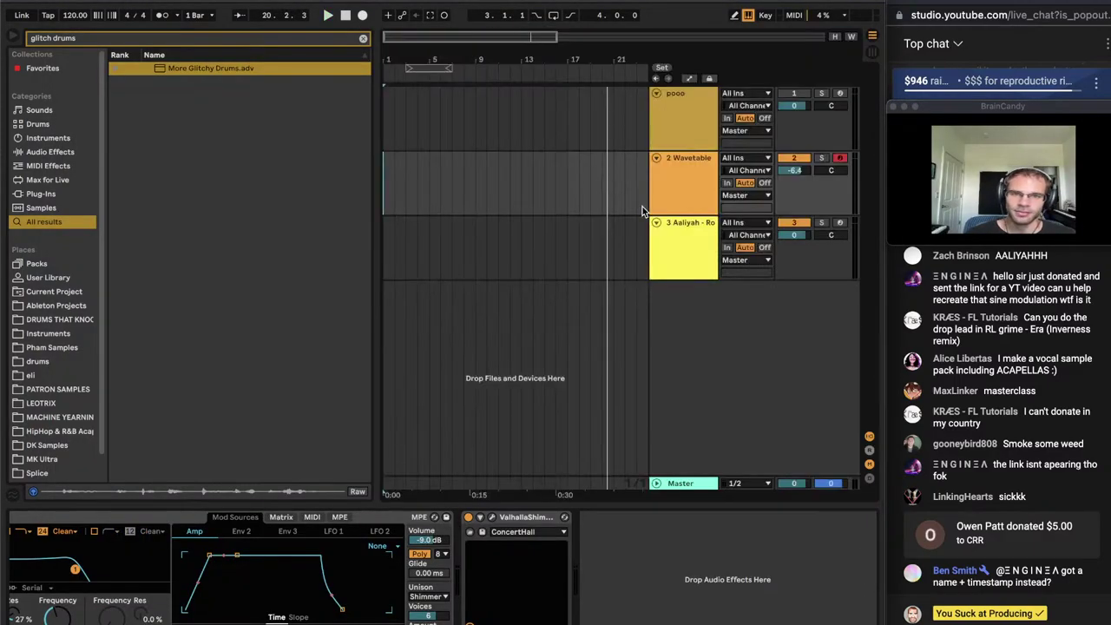
# Add a new MIDI track below the Aaliyah track and load the Serum instrument onto it
pyautogui.click(682, 247)
pyautogui.press('space')
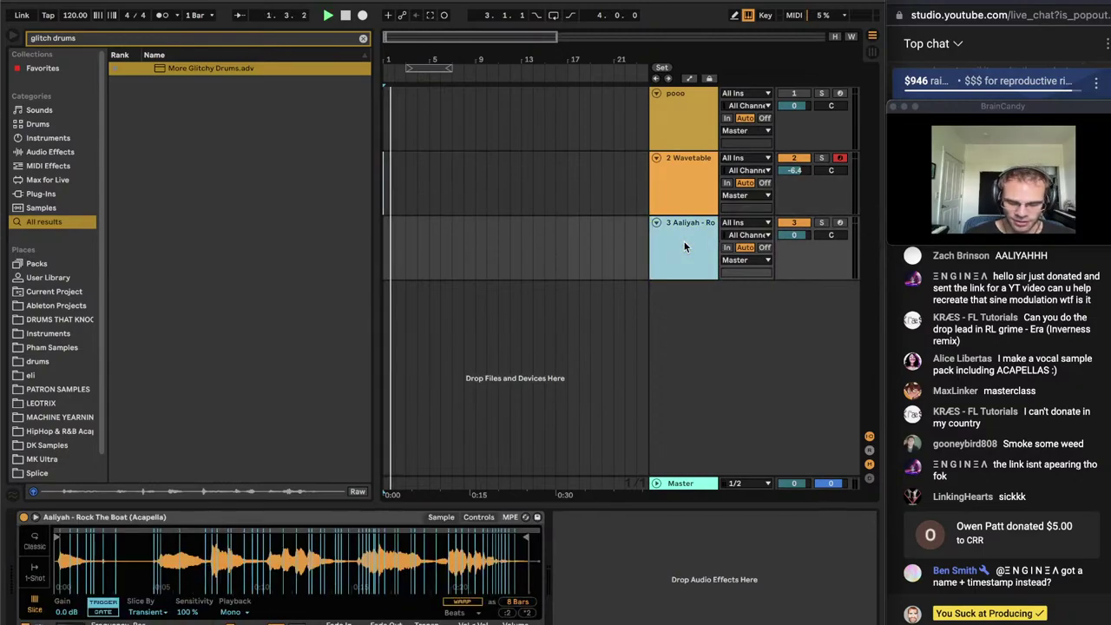
pyautogui.hotkey('ctrl', 'shift', 't')
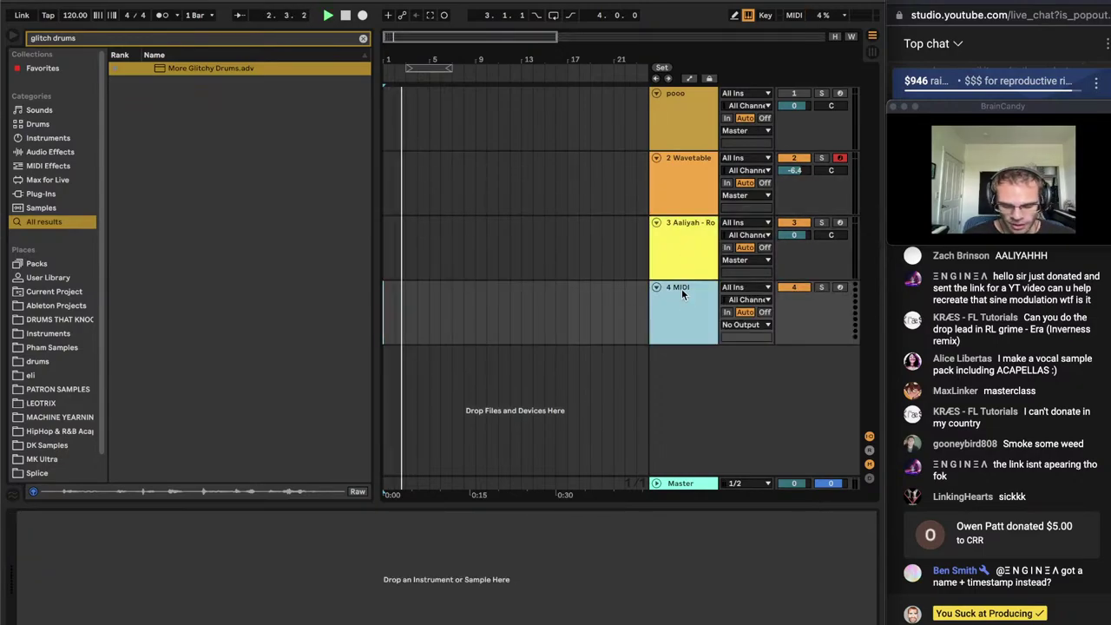
pyautogui.hotkey('ctrl', 'f')
pyautogui.write('serum')
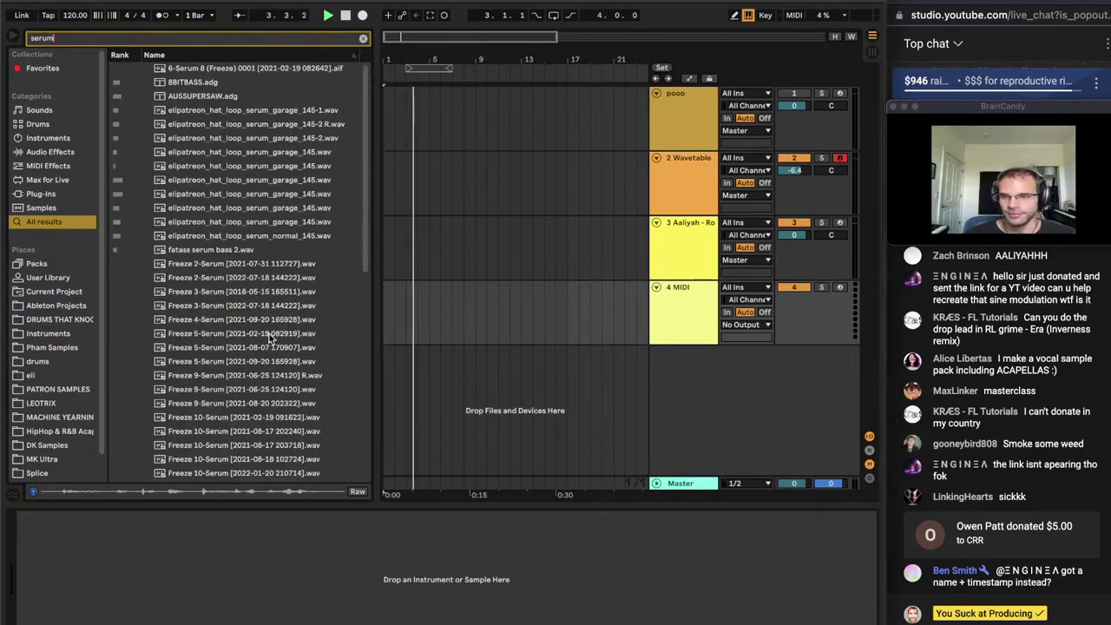
pyautogui.scroll(-10, 232, 427)
pyautogui.doubleClick(187, 418)
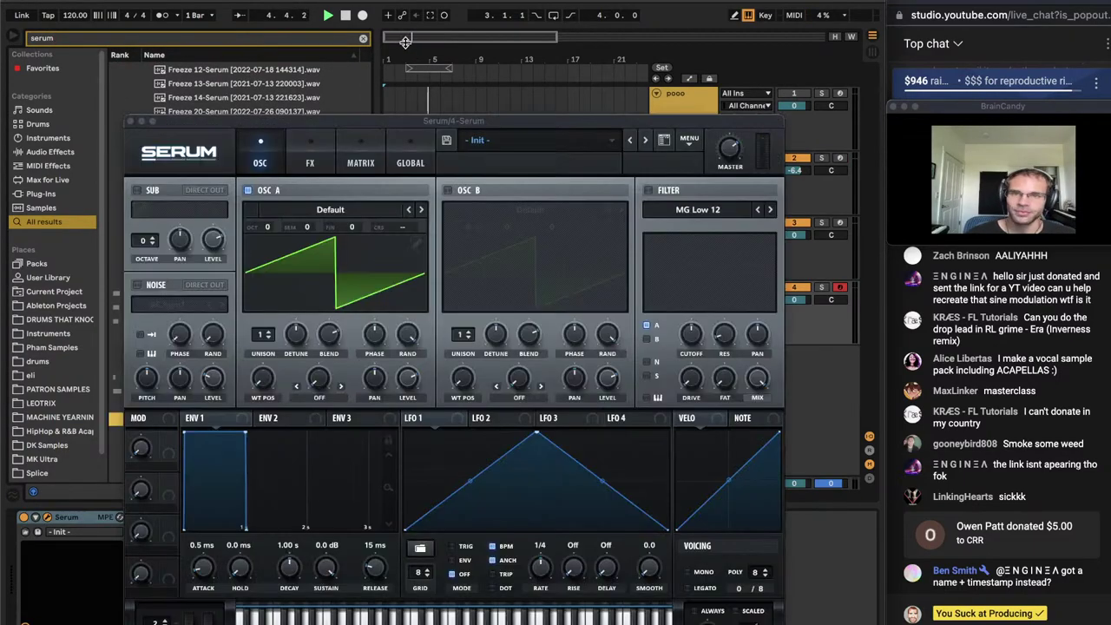
# Set Serum's Osc A wavetable to Analog_BD_Sin
pyautogui.moveTo(405, 42); pyautogui.dragTo(387, 71)
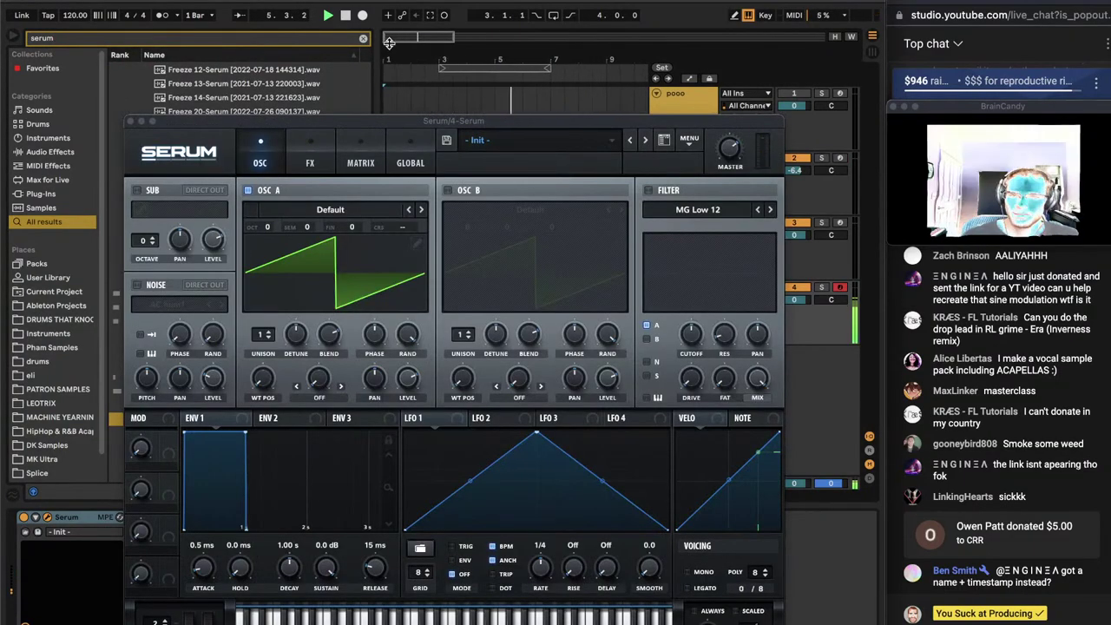
pyautogui.click(362, 213)
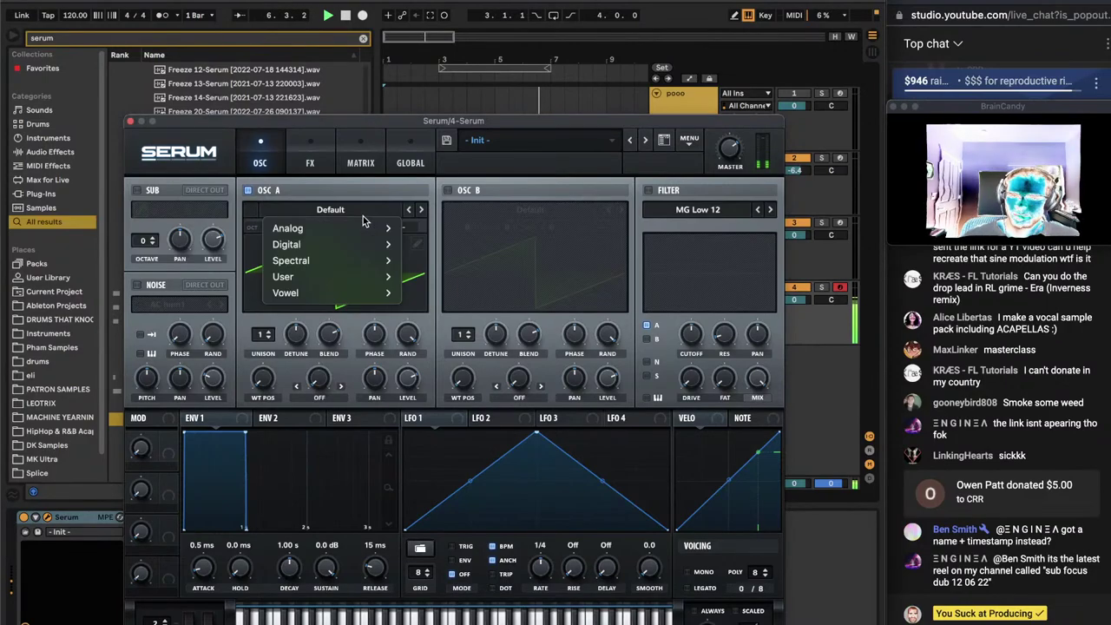
pyautogui.moveTo(373, 227)
pyautogui.click(441, 33)
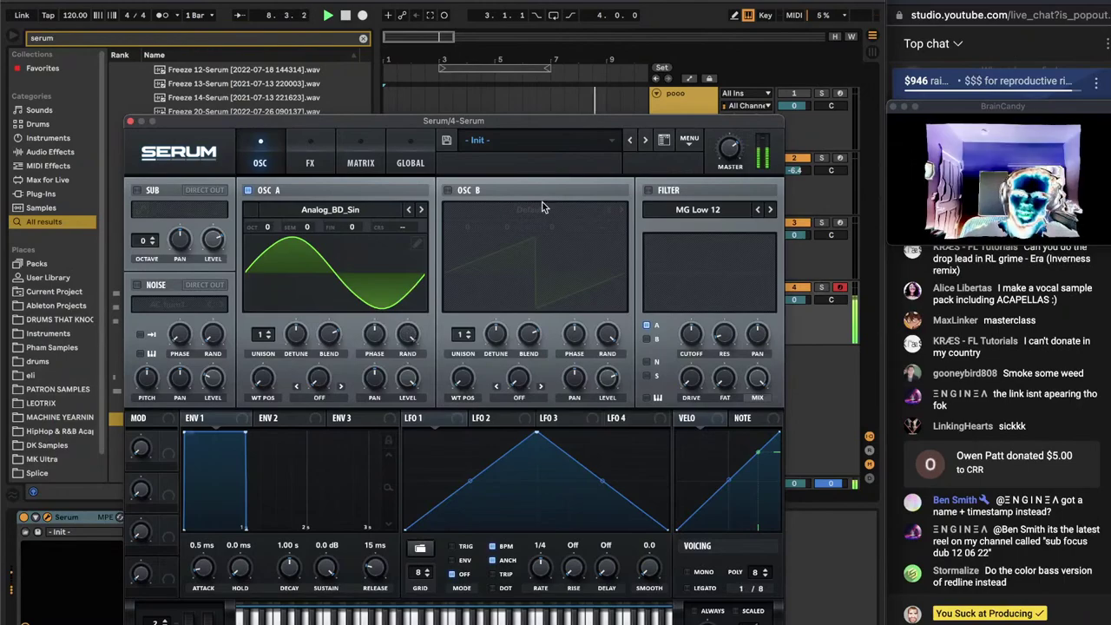
# Stop playback and create an empty one-bar MIDI clip at bar 1 of the Serum track
pyautogui.moveTo(436, 51); pyautogui.dragTo(429, 141)
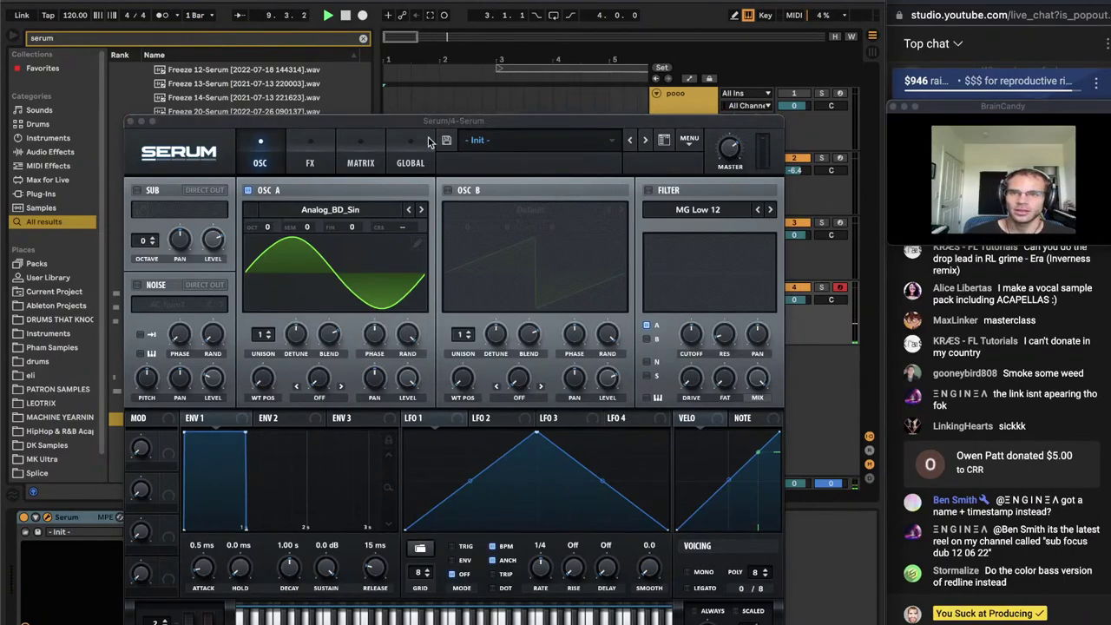
pyautogui.moveTo(369, 121); pyautogui.dragTo(829, 344)
pyautogui.moveTo(437, 308); pyautogui.dragTo(310, 305)
pyautogui.press('space')
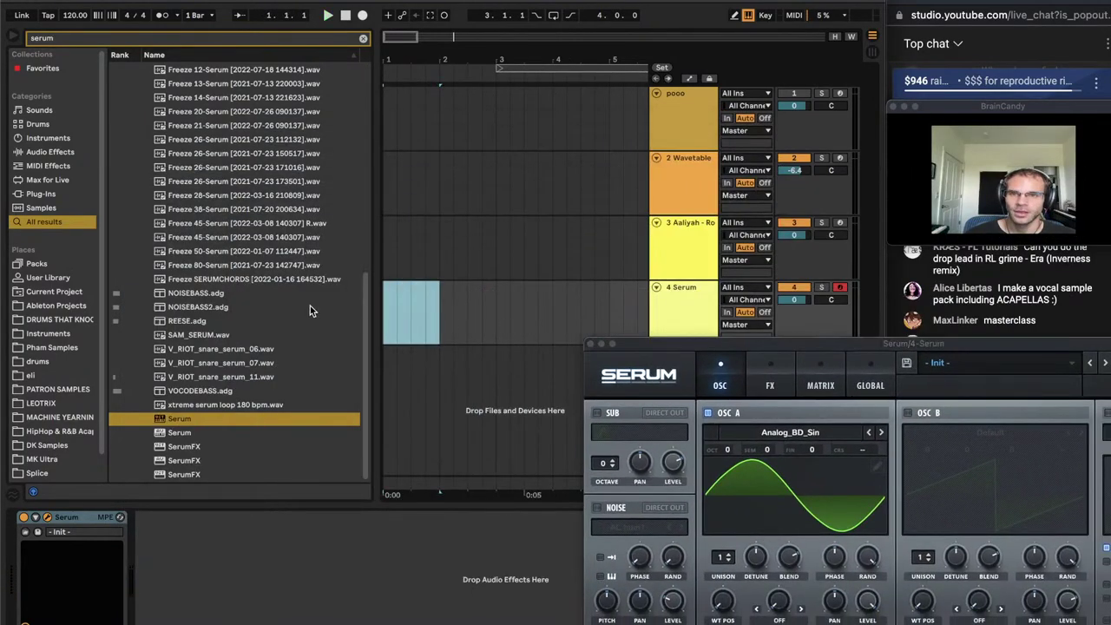
pyautogui.press('super+shift+m')
pyautogui.moveTo(697, 341); pyautogui.dragTo(226, 20)
# Set Serum's Env 2 to 0% sustain and a 131 ms decay, and assign it to Osc A's coarse pitch
pyautogui.click(307, 327)
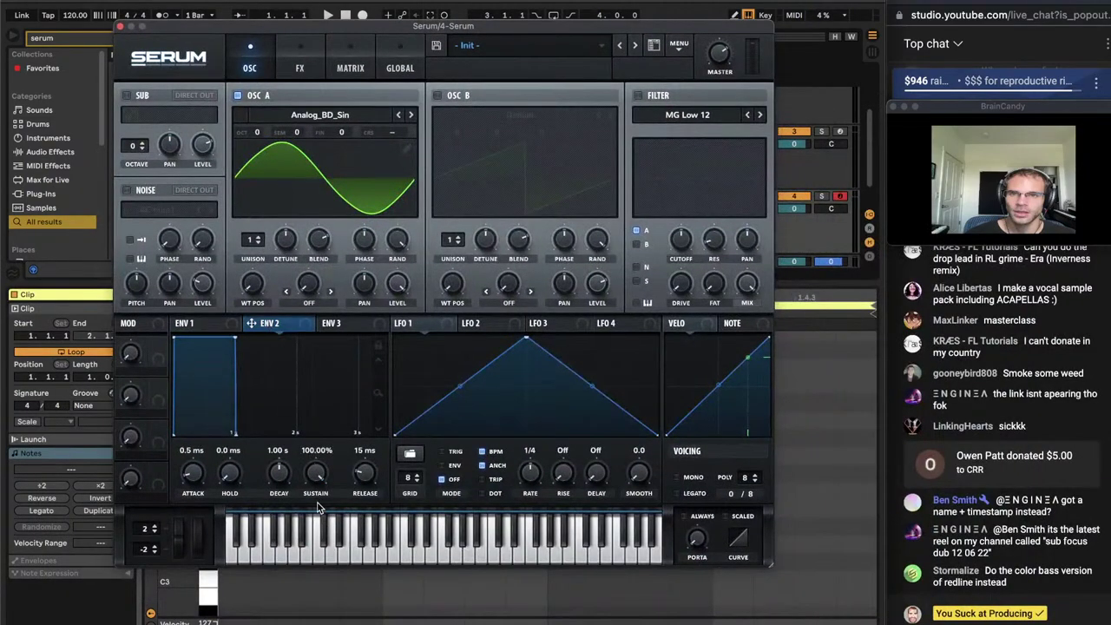
pyautogui.moveTo(309, 479); pyautogui.dragTo(311, 525)
pyautogui.moveTo(278, 474); pyautogui.dragTo(280, 496)
pyautogui.moveTo(267, 328); pyautogui.dragTo(401, 136)
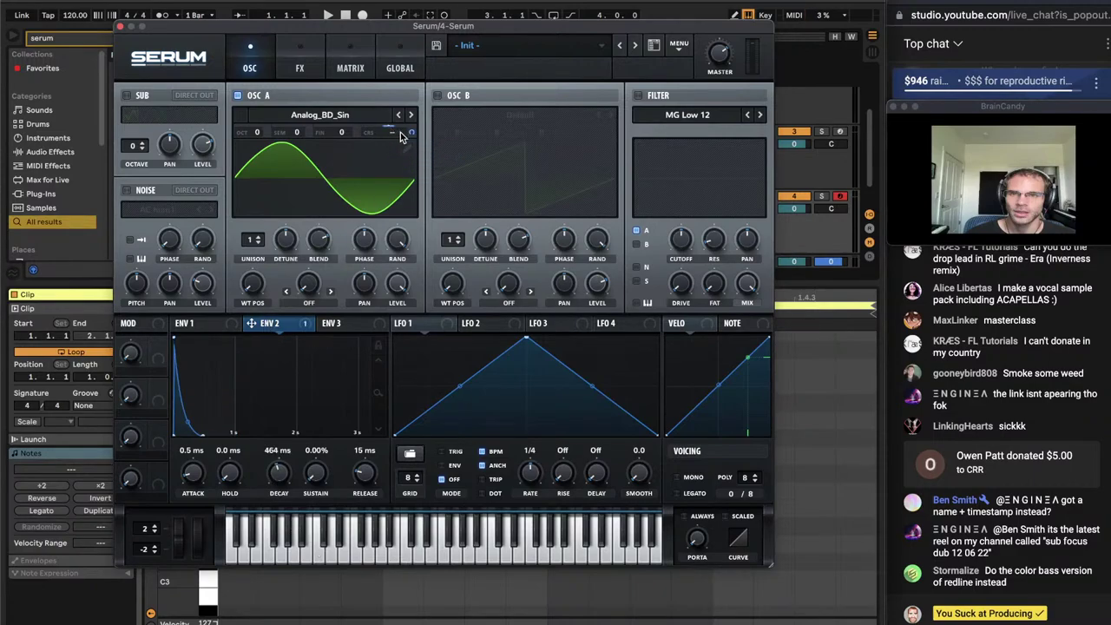
pyautogui.press('space')
pyautogui.moveTo(278, 473); pyautogui.dragTo(280, 491)
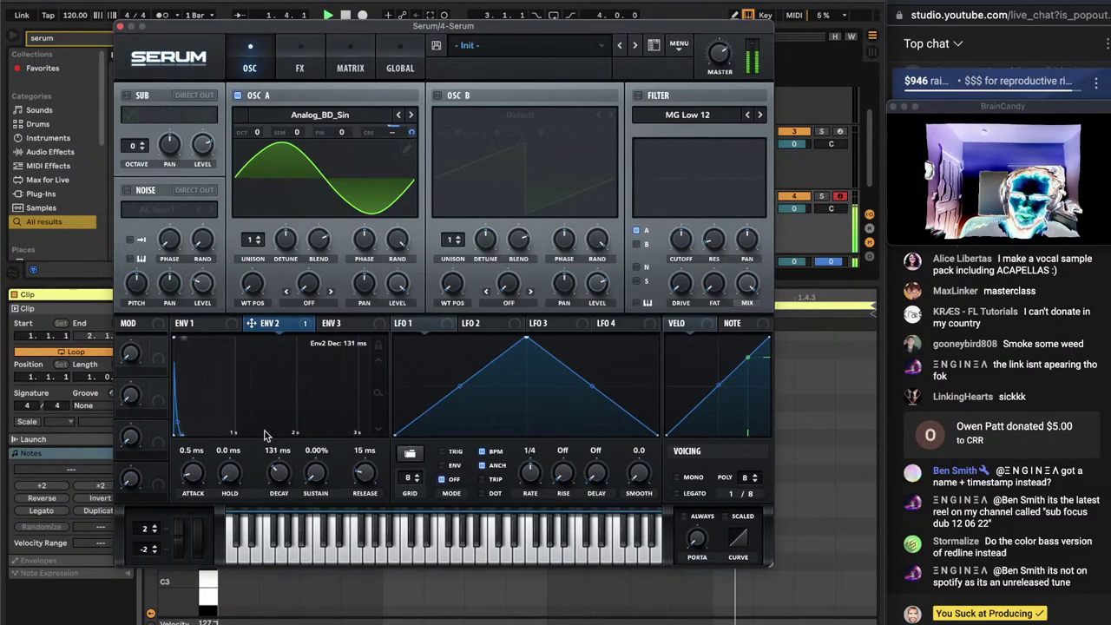
# Show Serum's Env 1, close the plugin window, and add two short D#0 notes at 1.1.1 and 1.1.3 in the clip
pyautogui.click(198, 323)
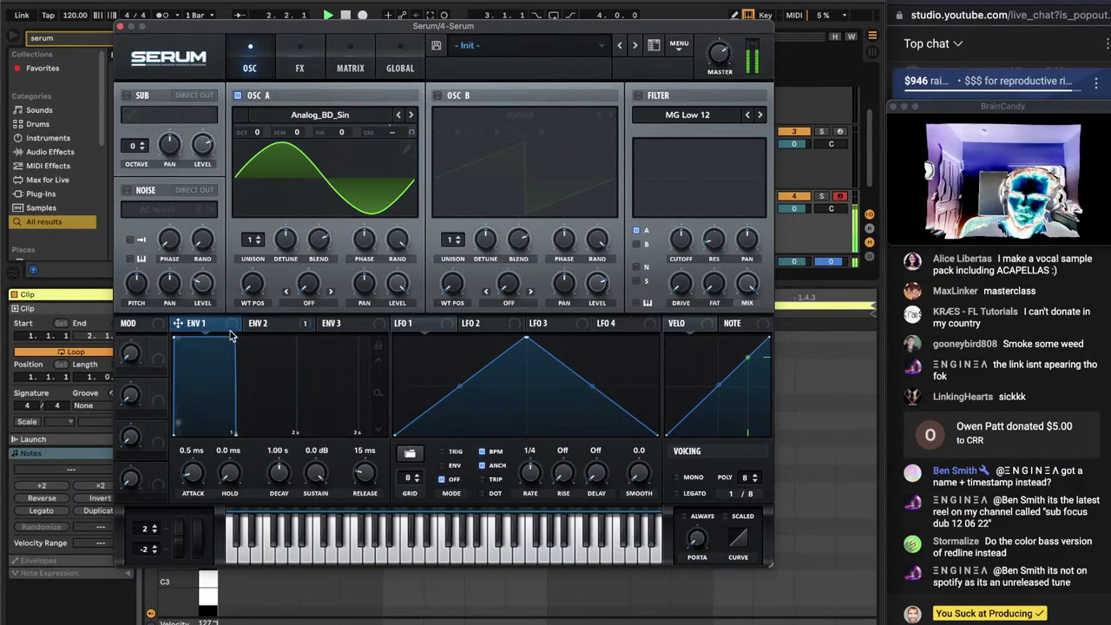
pyautogui.click(132, 26)
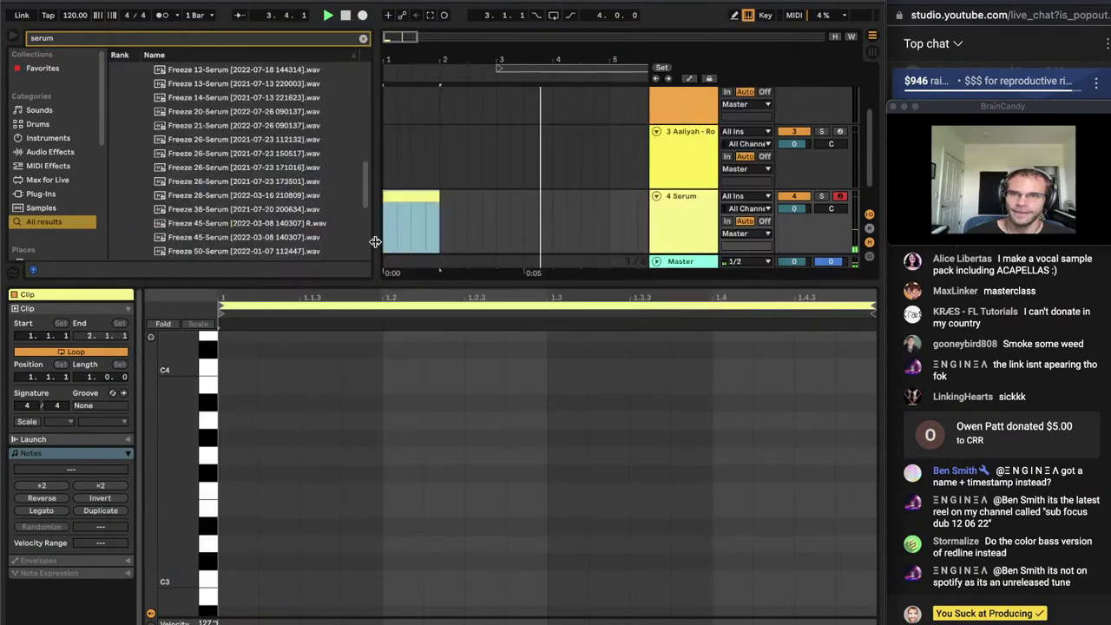
pyautogui.moveTo(404, 38); pyautogui.dragTo(397, 60)
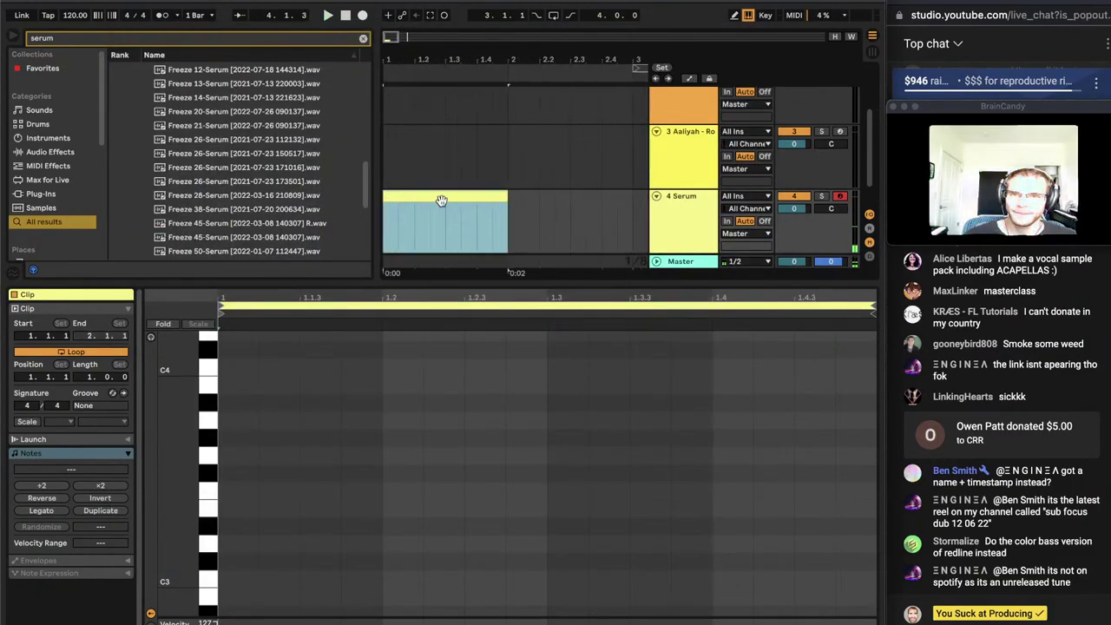
pyautogui.moveTo(164, 536); pyautogui.dragTo(179, 568)
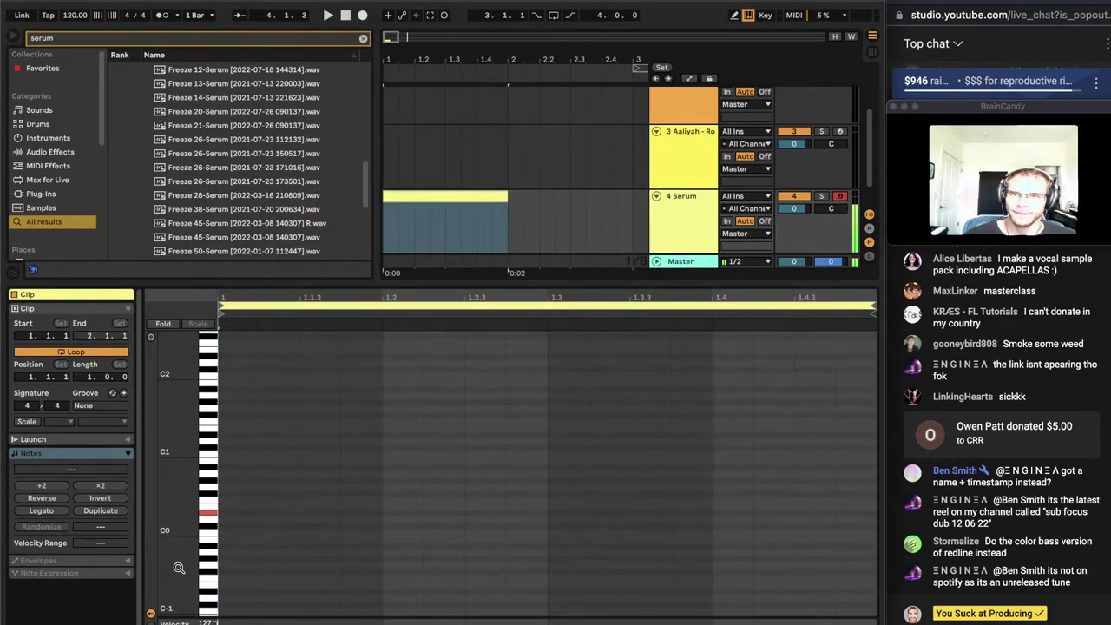
pyautogui.click(238, 513)
pyautogui.click(323, 512)
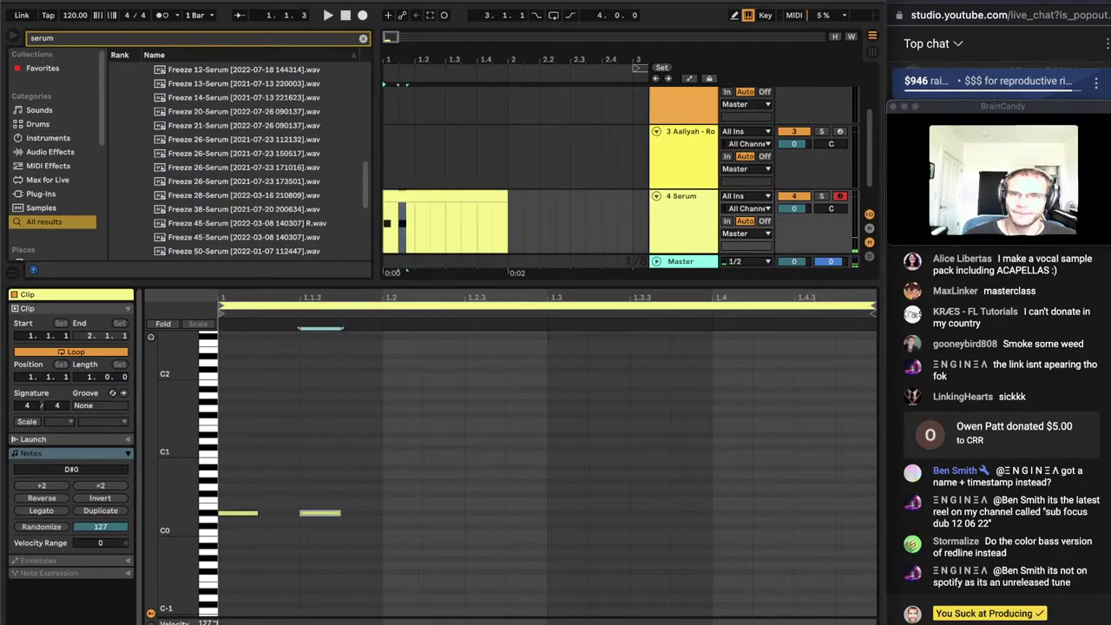
# Listen to REDLINE in Spotify, return to Ableton Live, set the tempo to 150 BPM, and turn on the metronome
pyautogui.click(437, 623)
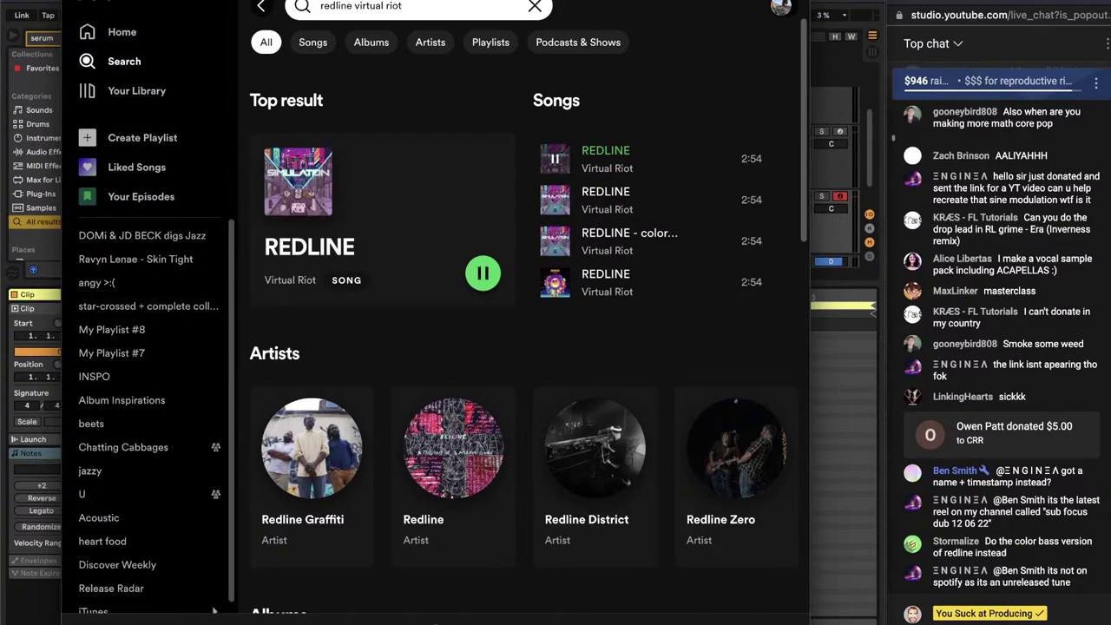
pyautogui.press('super+Tab')
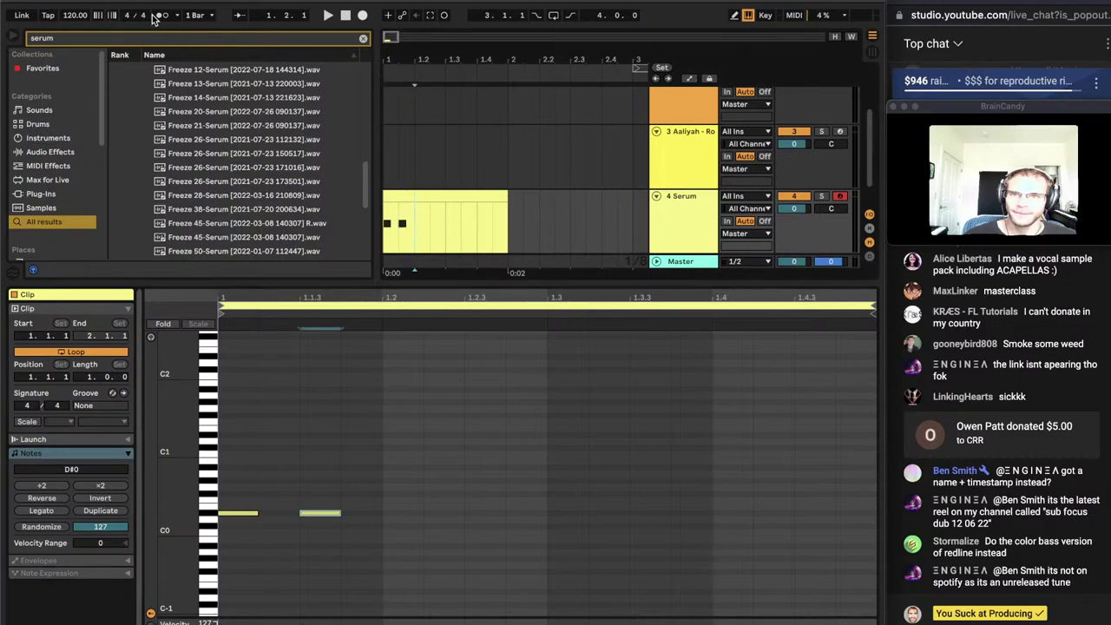
pyautogui.press('Return')
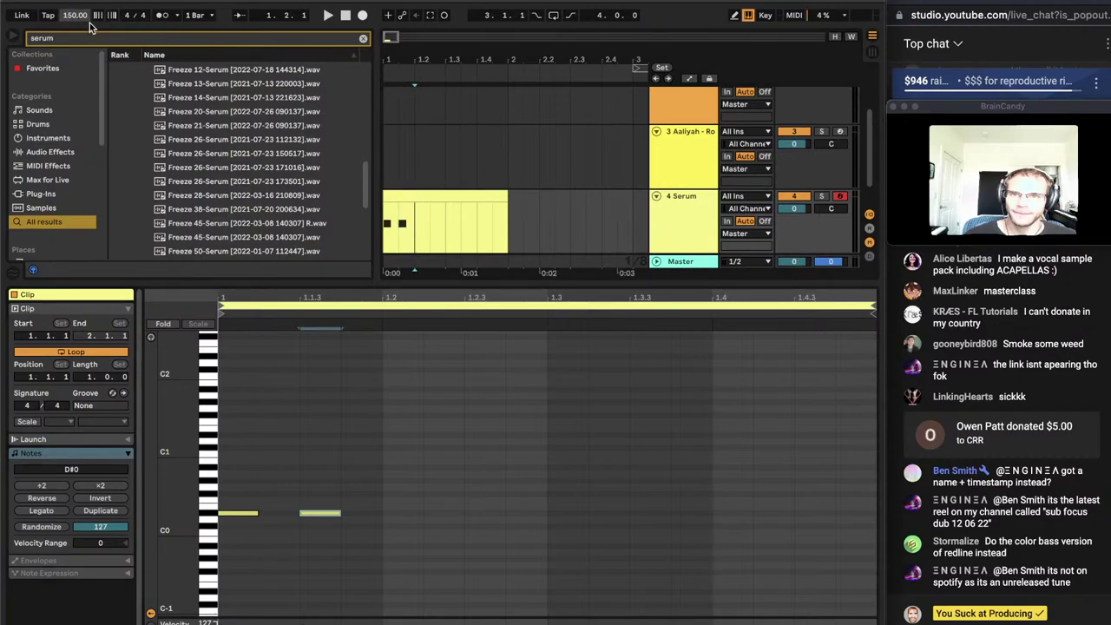
pyautogui.click(157, 15)
pyautogui.press('space')
pyautogui.press('space')
# Reopen the Serum clip and move its two D#0 notes to start at 1.1.4 and 1.2, checking them by playback
pyautogui.click(407, 184)
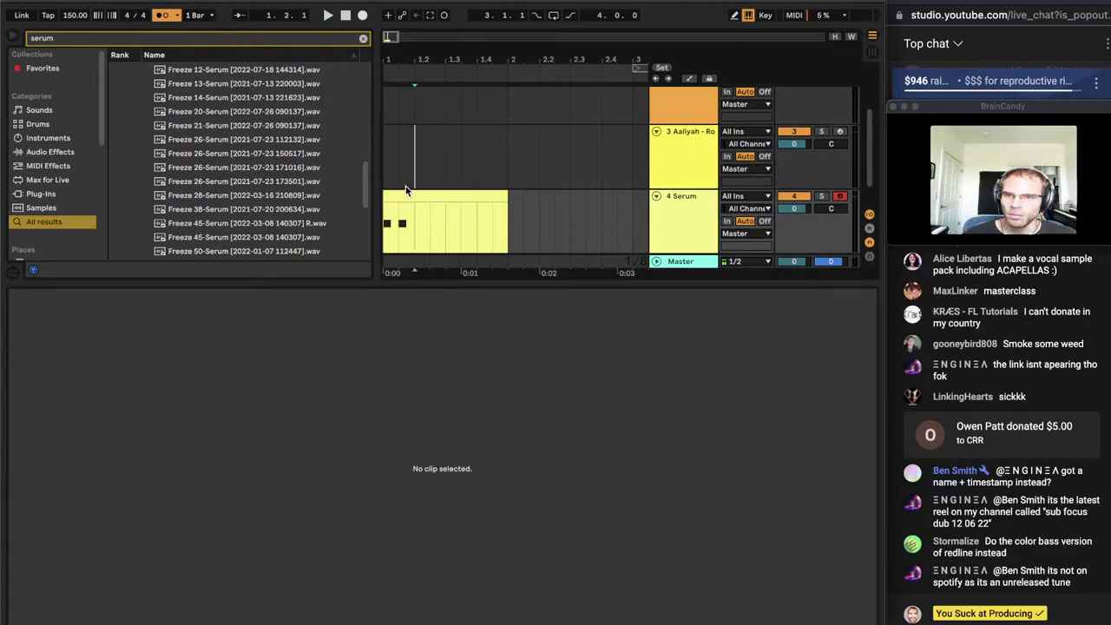
pyautogui.click(406, 198)
pyautogui.press('space')
pyautogui.click(249, 513)
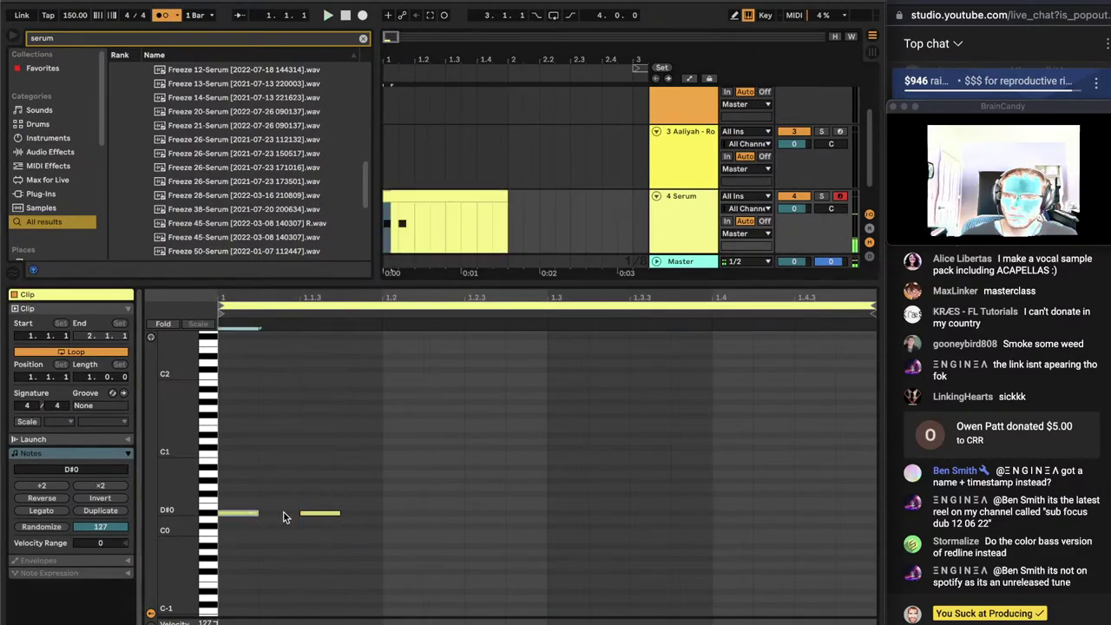
pyautogui.moveTo(249, 513); pyautogui.dragTo(360, 514)
pyautogui.press('space')
pyautogui.press('space')
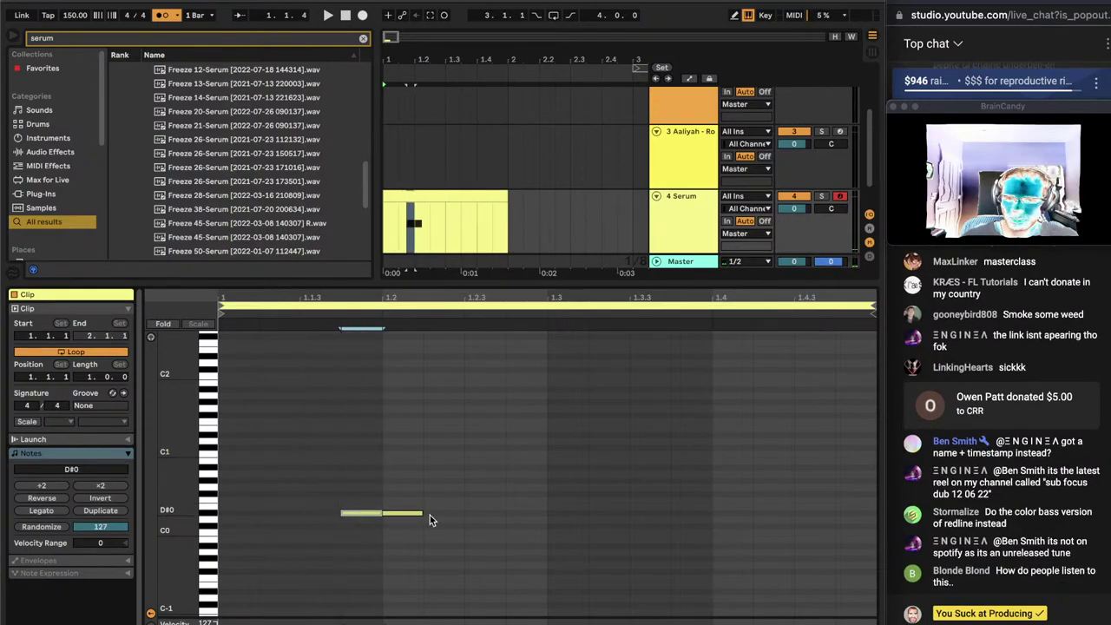
# Move the first D#0 note behind the second, lengthen it to an eighth, and duplicate the pair to the clip's end
pyautogui.click(410, 514)
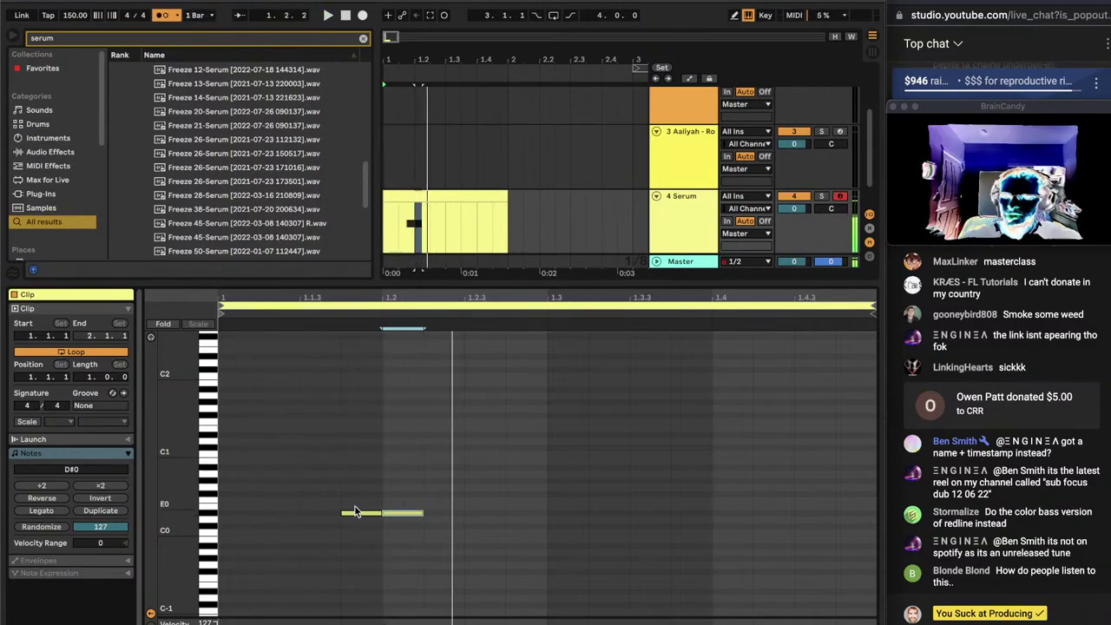
pyautogui.moveTo(359, 512); pyautogui.dragTo(512, 518)
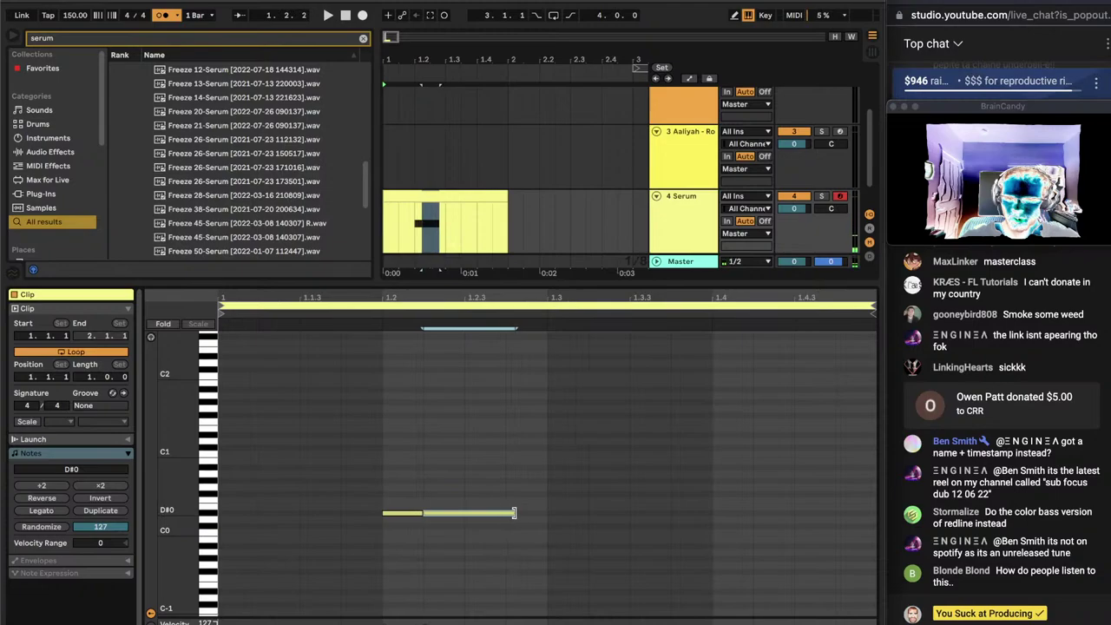
pyautogui.moveTo(512, 514); pyautogui.dragTo(417, 521)
pyautogui.press('super+d')
pyautogui.press('super+d')
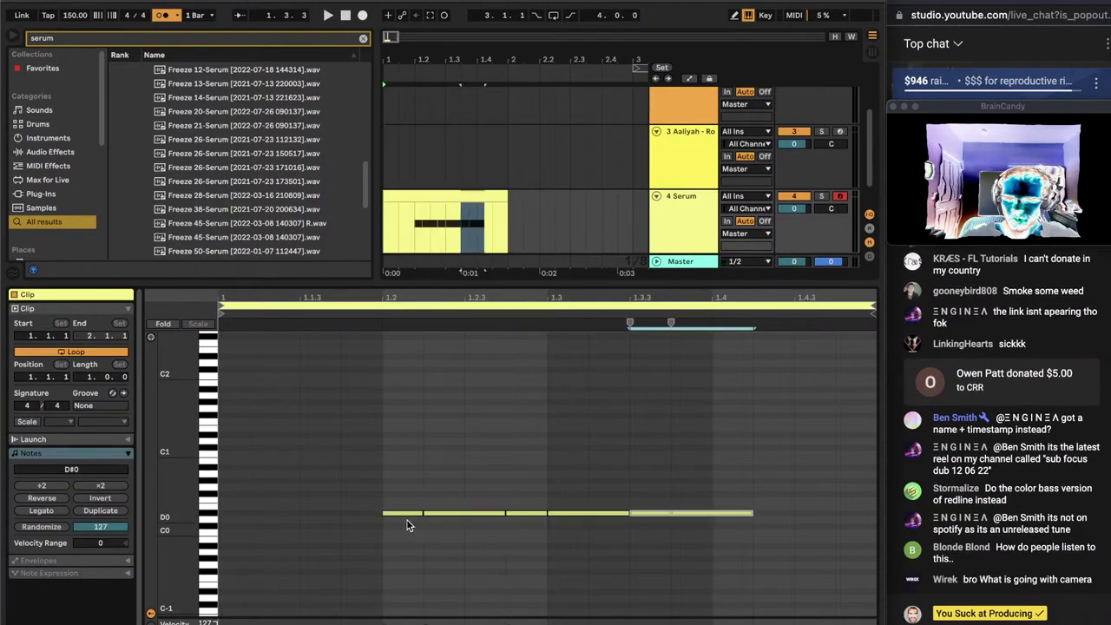
pyautogui.press('space')
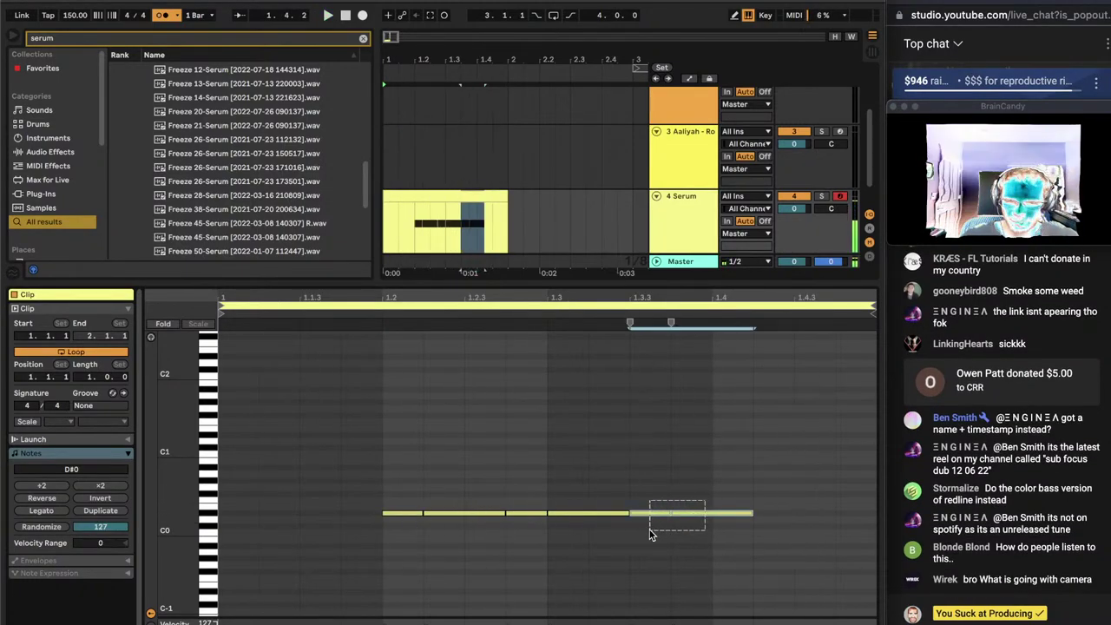
pyautogui.moveTo(650, 530); pyautogui.dragTo(649, 531)
pyautogui.press('super+d')
# Set the tempo to 136 BPM and loop the one-bar Serum clip in the arrangement
pyautogui.press('space')
pyautogui.moveTo(74, 15)
pyautogui.mouseDown()
pyautogui.moveTo(74, 28)
pyautogui.moveTo(65, 15)
pyautogui.mouseUp()
pyautogui.press('space')
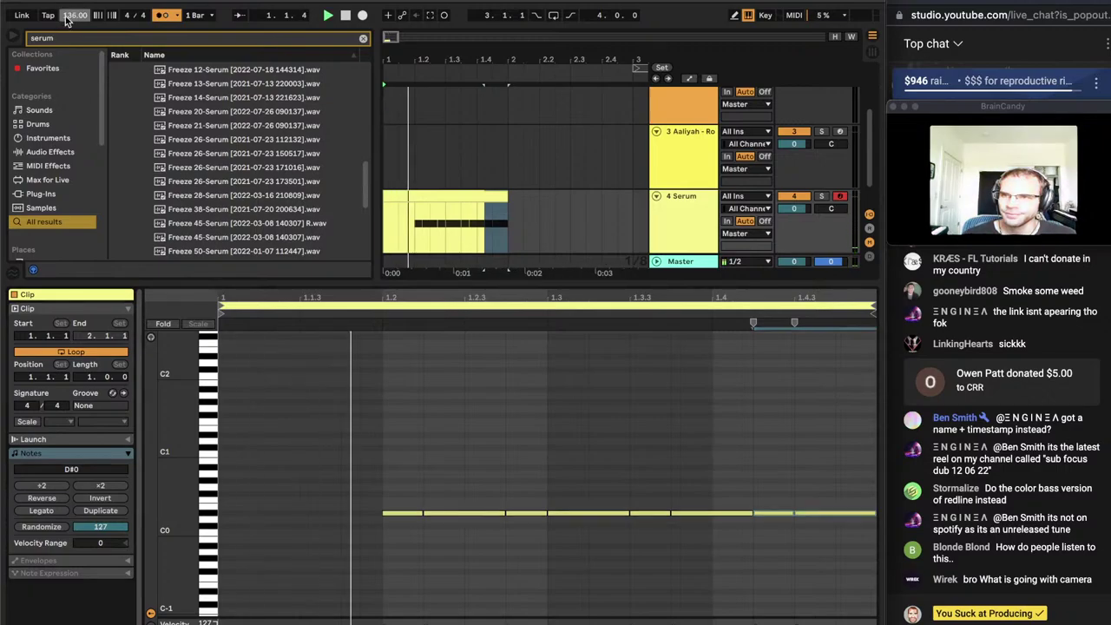
pyautogui.press('space')
pyautogui.click(497, 197)
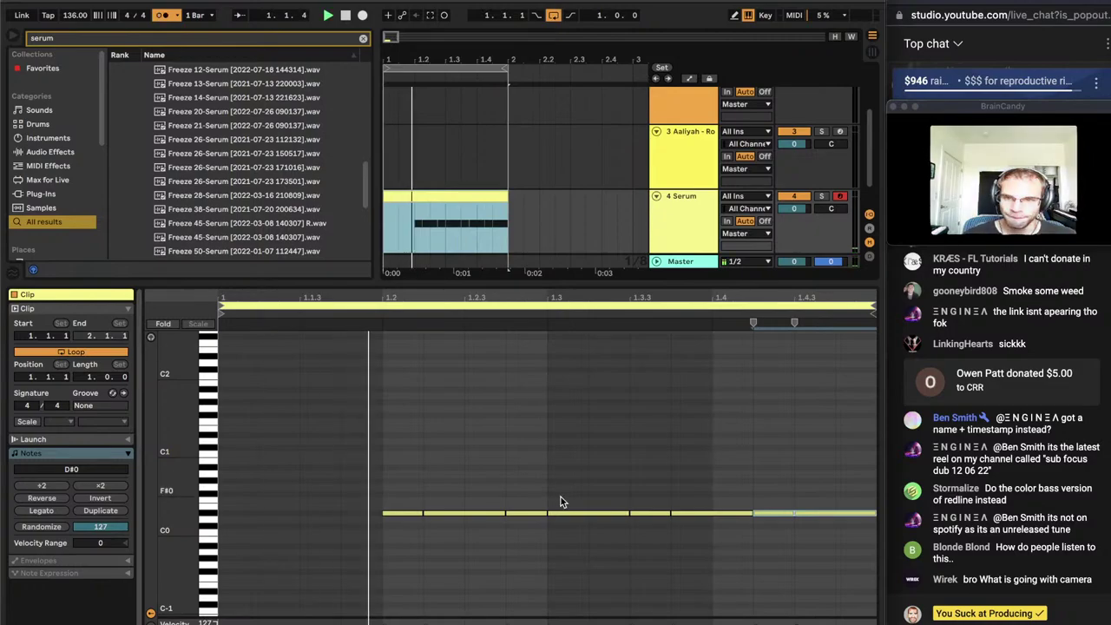
# Open Serum from the track's devices and lower Env 1's sustain to -∞ dB, keeping the plugin window open
pyautogui.click(560, 502)
pyautogui.hotkey('shift', 'Tab')
pyautogui.click(48, 517)
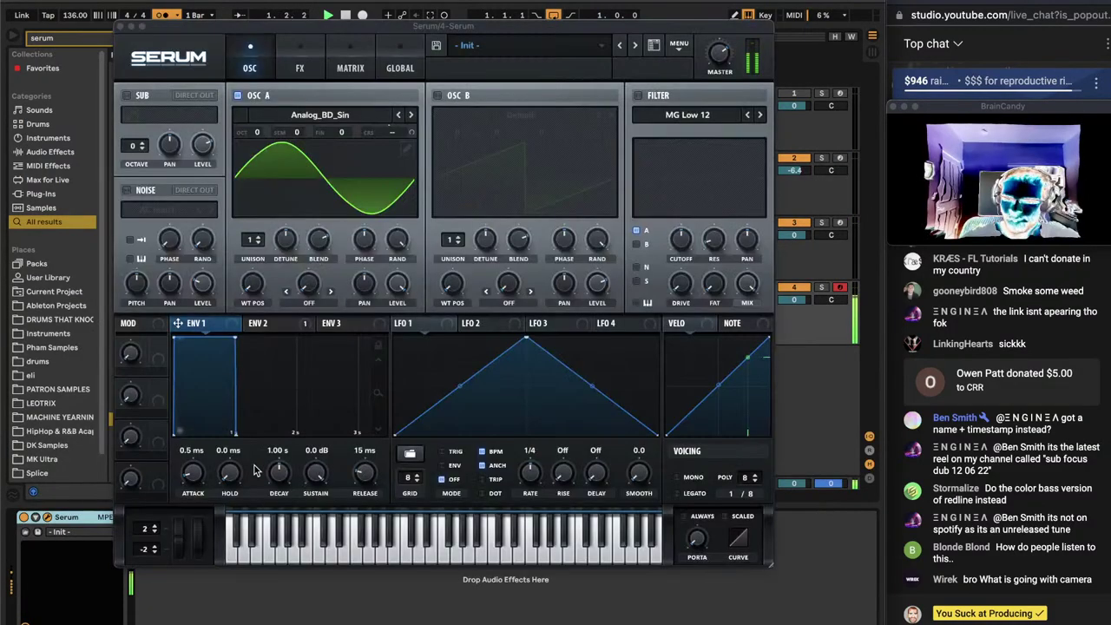
pyautogui.moveTo(315, 482); pyautogui.dragTo(313, 596)
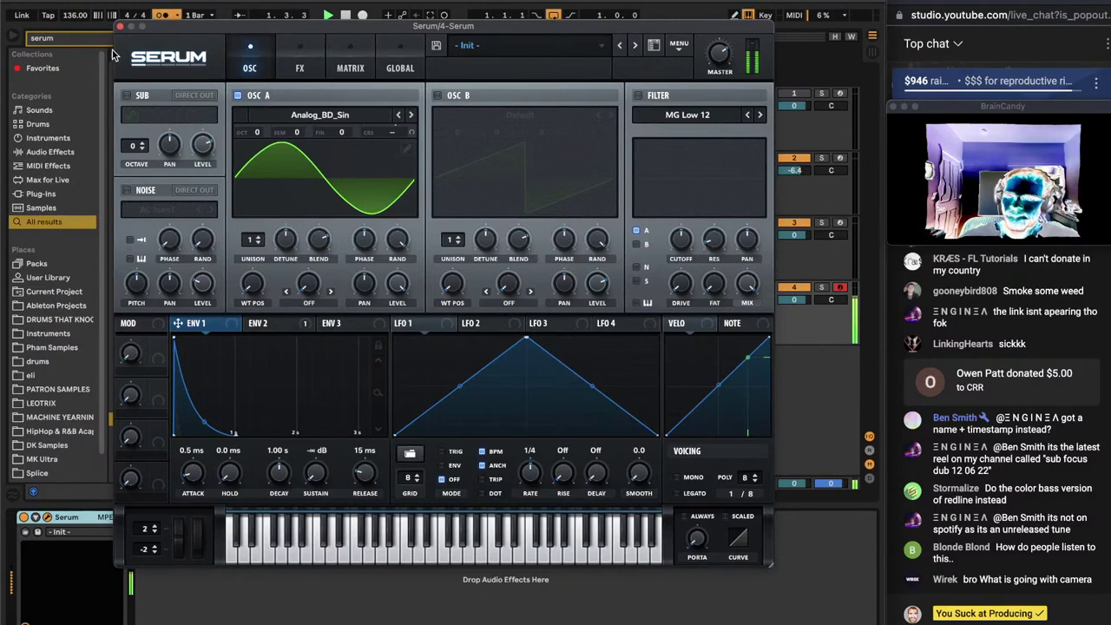
pyautogui.click(121, 26)
pyautogui.click(48, 517)
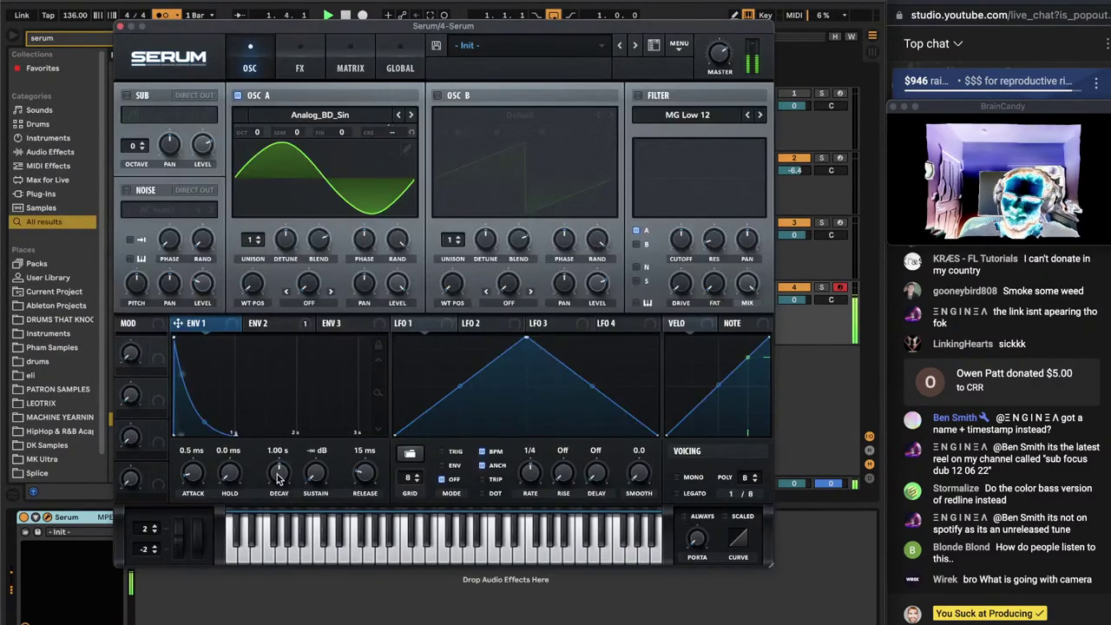
# Set Env 1 to a 490 ms decay and a 63 ms attack, and close the Serum window
pyautogui.click(270, 326)
pyautogui.click(187, 323)
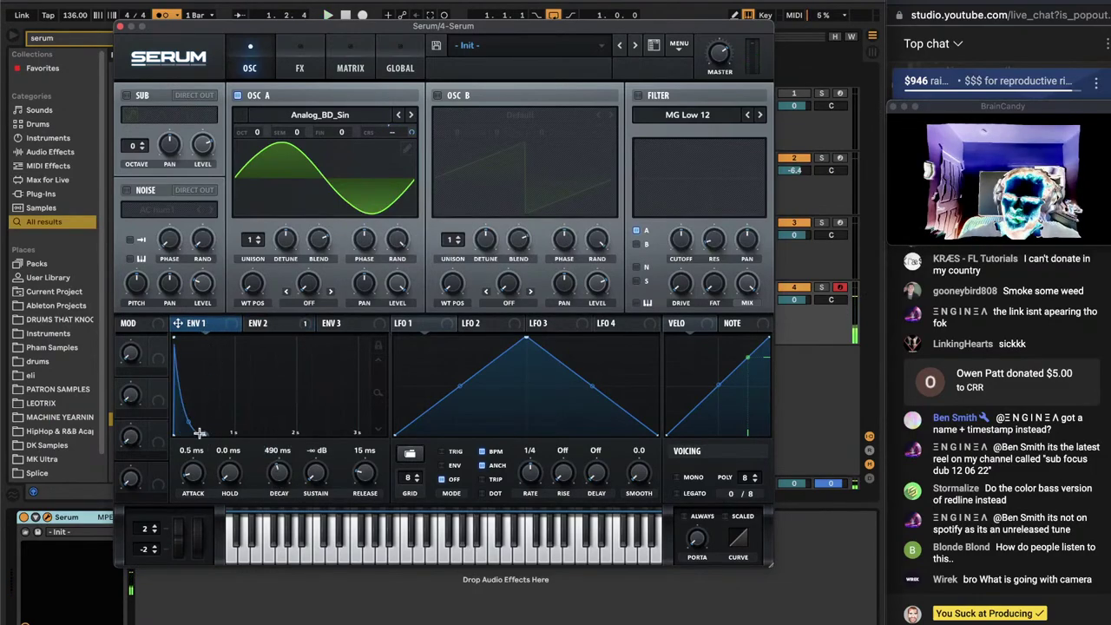
pyautogui.moveTo(193, 458); pyautogui.dragTo(196, 454)
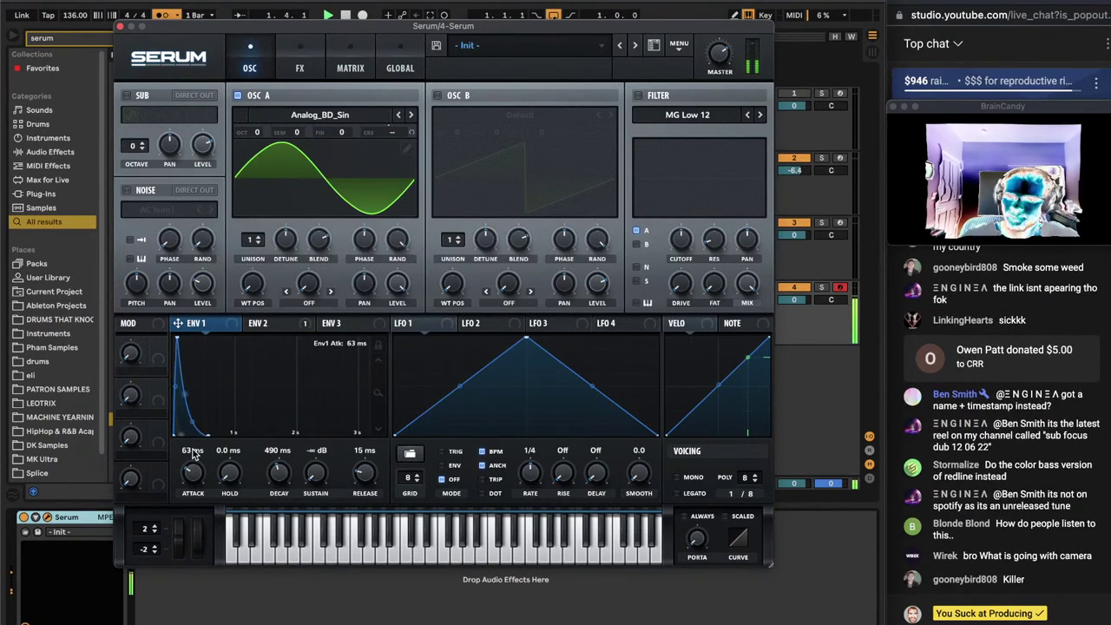
pyautogui.click(120, 29)
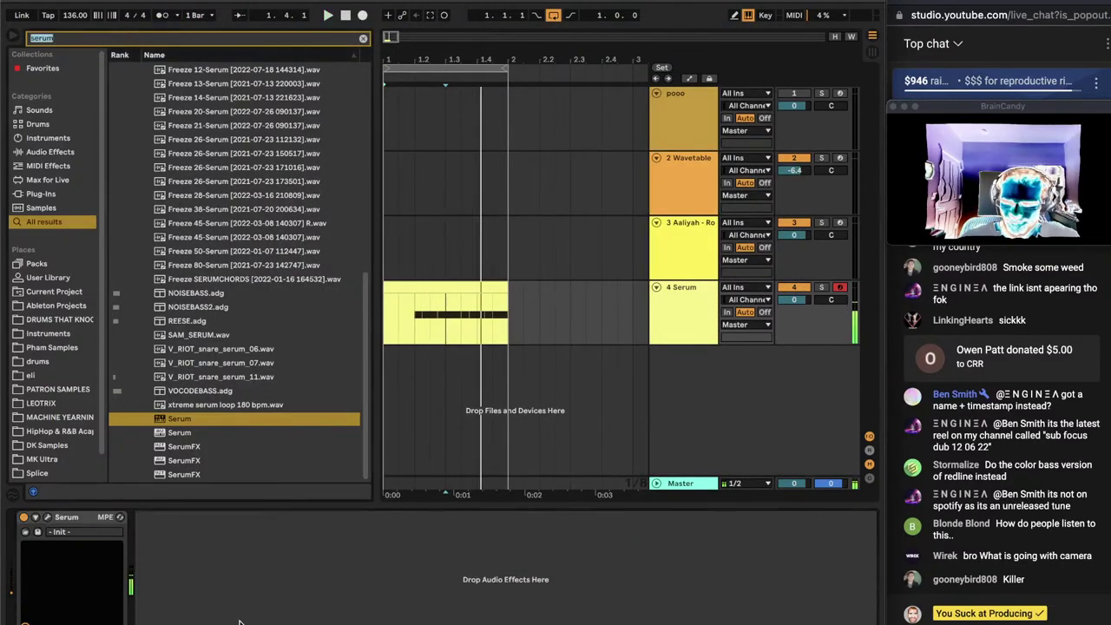
# Add Erosion after Serum in Wide Noise mode and broaden its noise band during playback
pyautogui.write('eros')
pyautogui.press('Return')
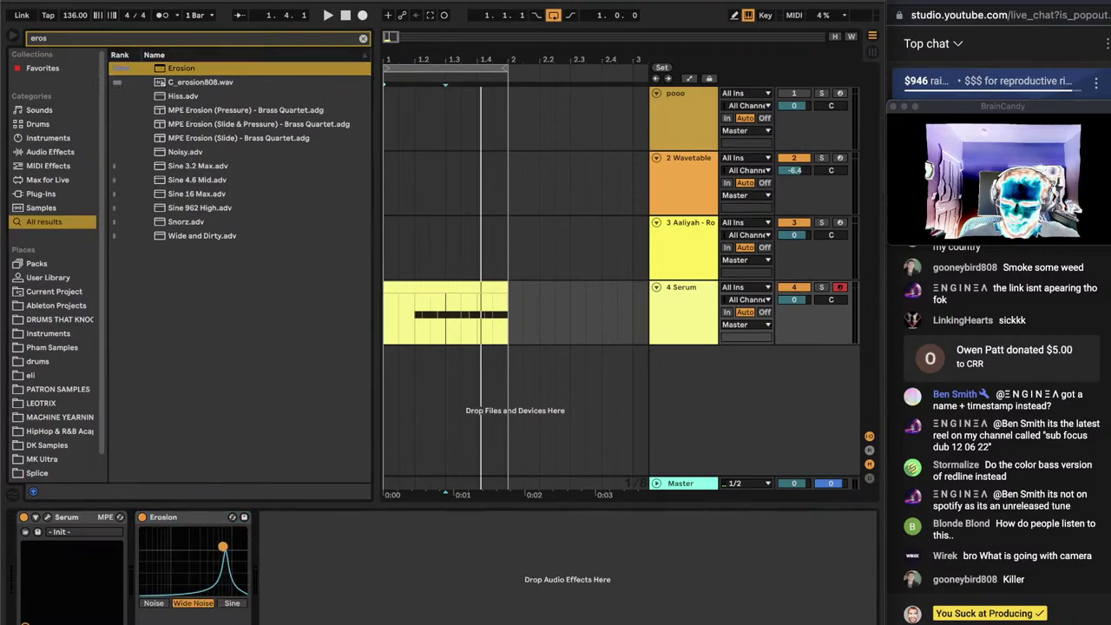
pyautogui.click(193, 603)
pyautogui.press('space')
pyautogui.moveTo(223, 540); pyautogui.dragTo(223, 557)
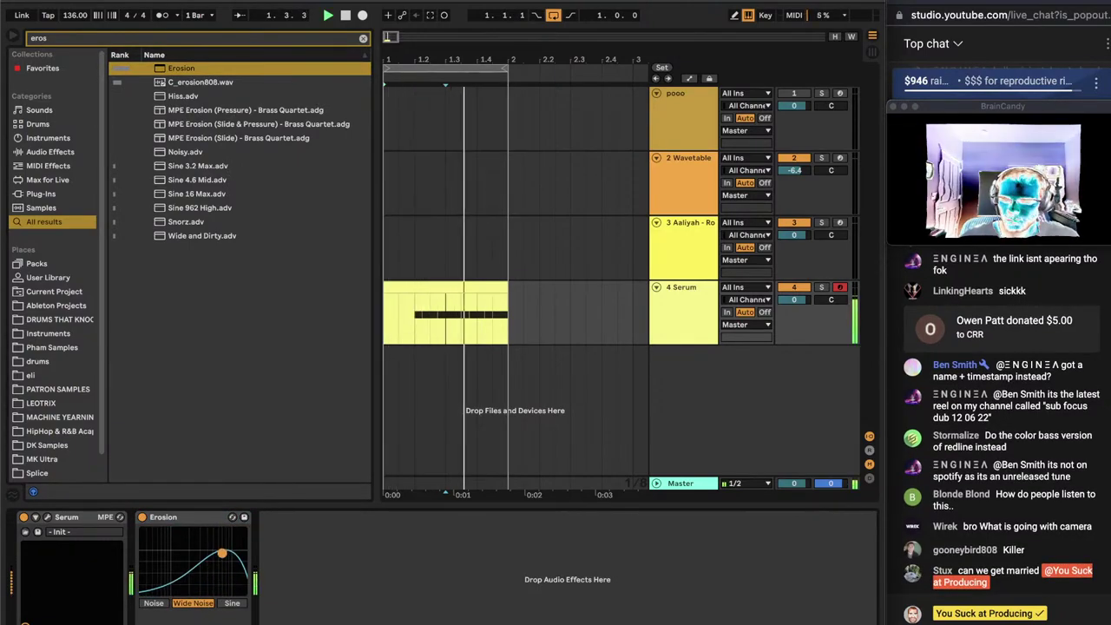
# Create a MIDI track below the Serum track and paste a copy of the Serum clip at bar 1
pyautogui.click(671, 308)
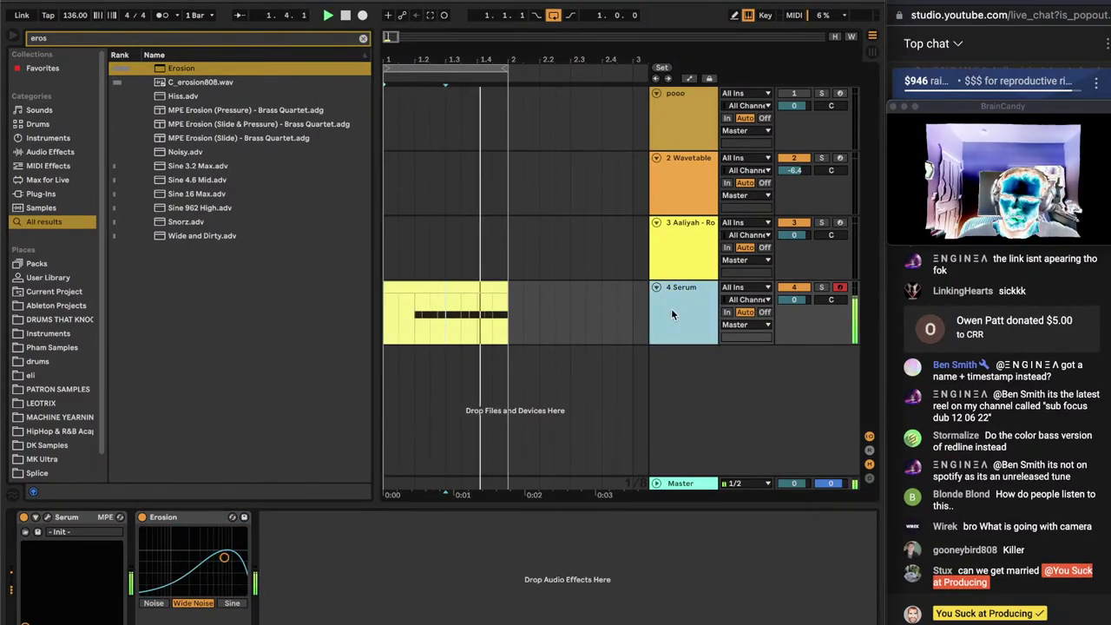
pyautogui.press('super+shift+t')
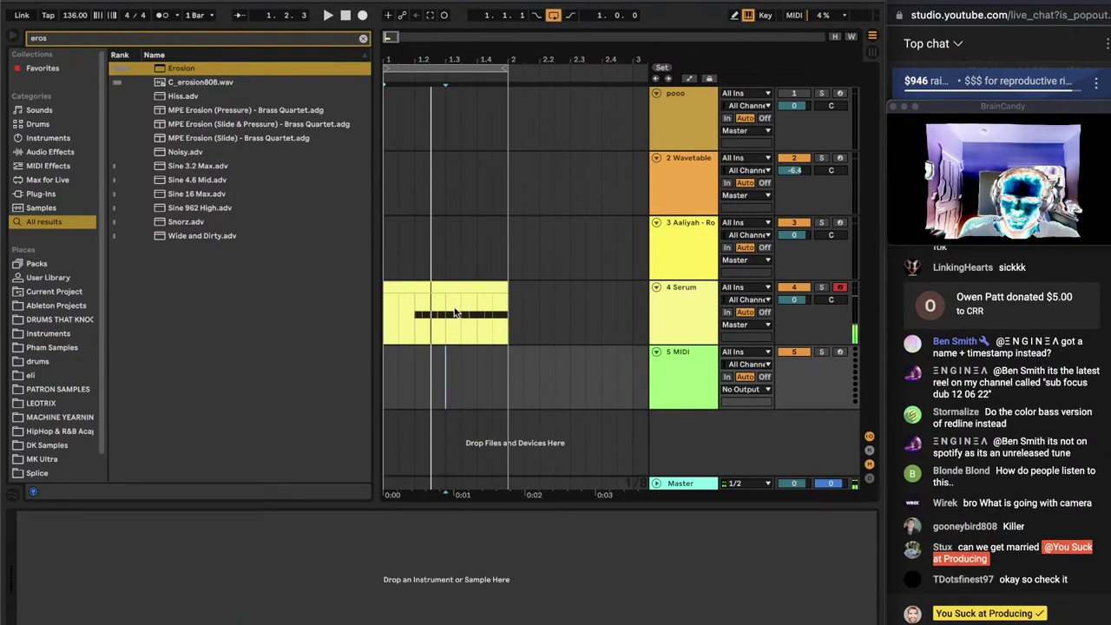
pyautogui.click(444, 291)
pyautogui.press('super+c')
pyautogui.click(388, 385)
pyautogui.press('super+v')
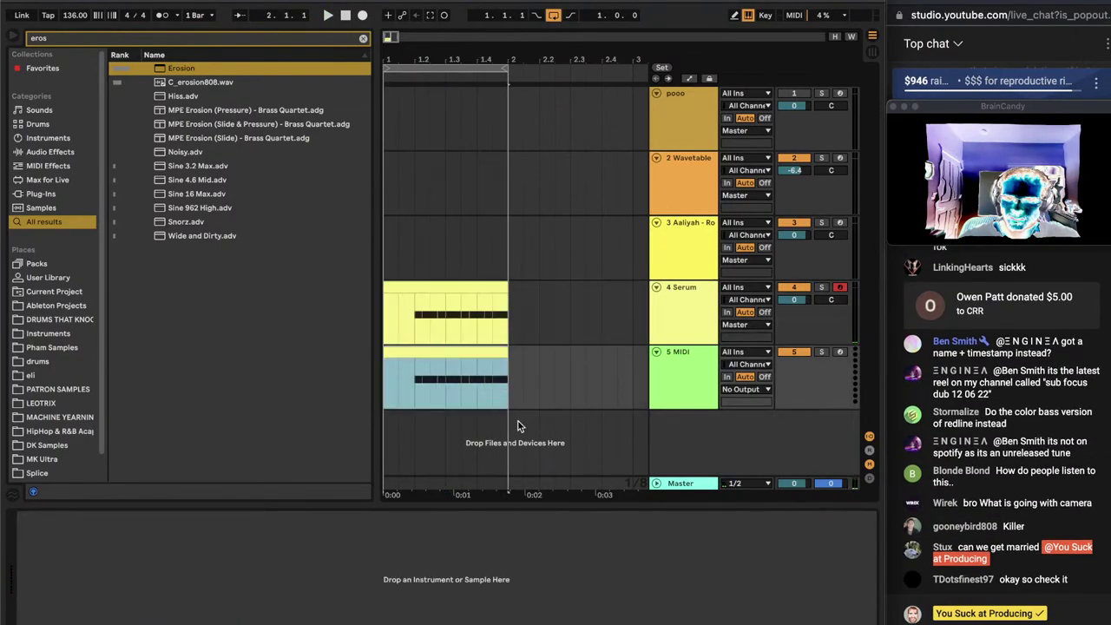
# Load an empty Simpler onto the new MIDI track
pyautogui.click(683, 382)
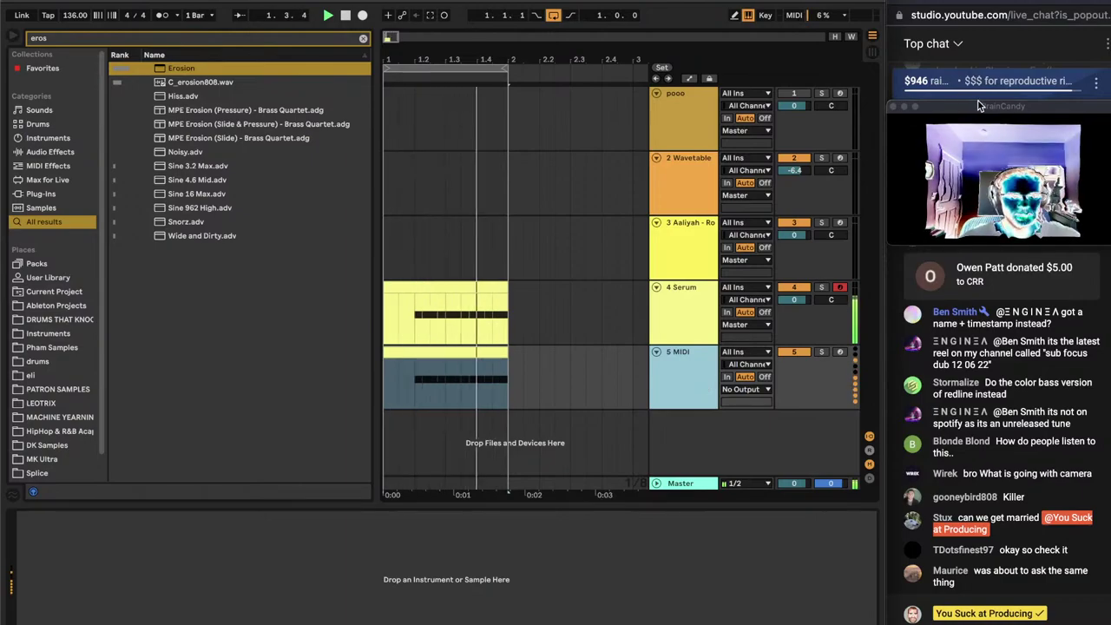
pyautogui.moveTo(978, 102); pyautogui.dragTo(912, 104)
pyautogui.click(706, 379)
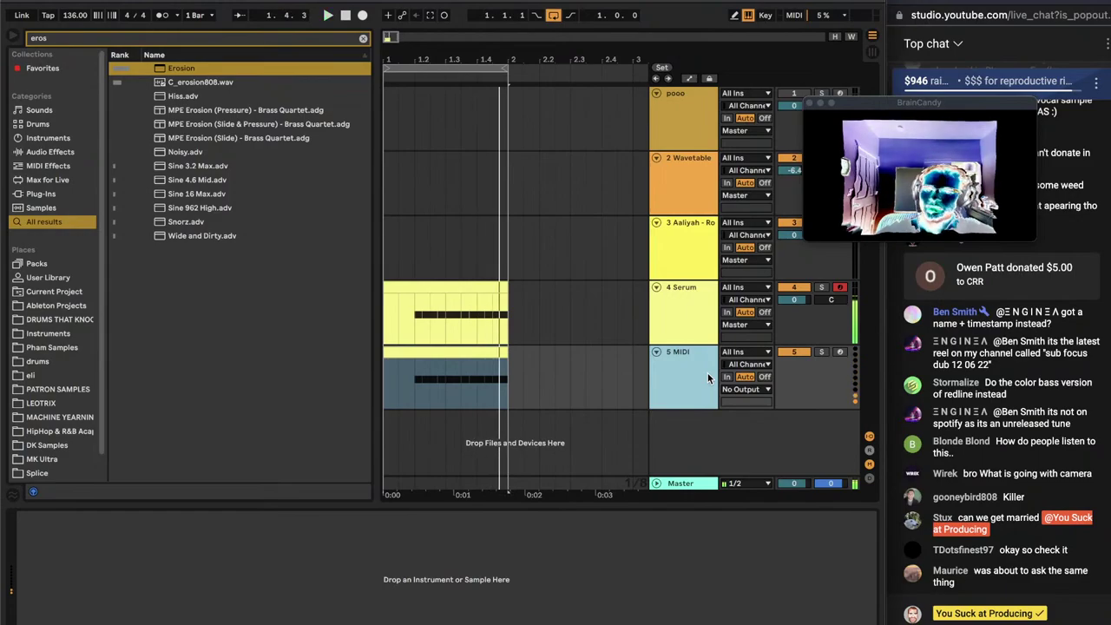
pyautogui.press('super+f')
pyautogui.write('simpler')
pyautogui.press('Return')
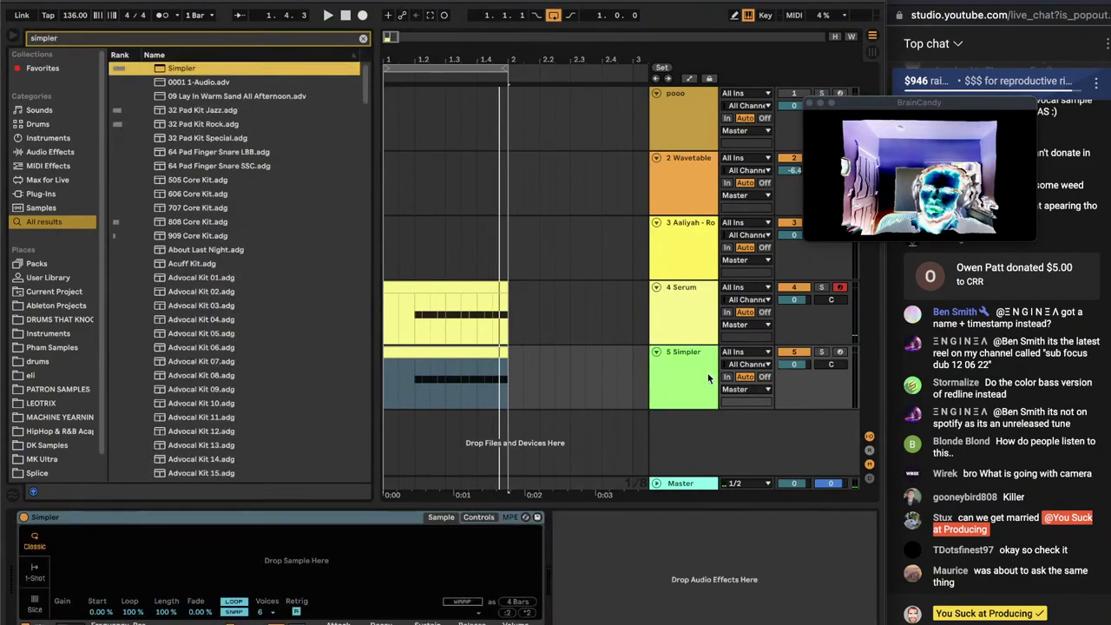
# Search the browser for "perc" and audition the SD Perc samples and the African percussion loops
pyautogui.press('super+f')
pyautogui.write('perc')
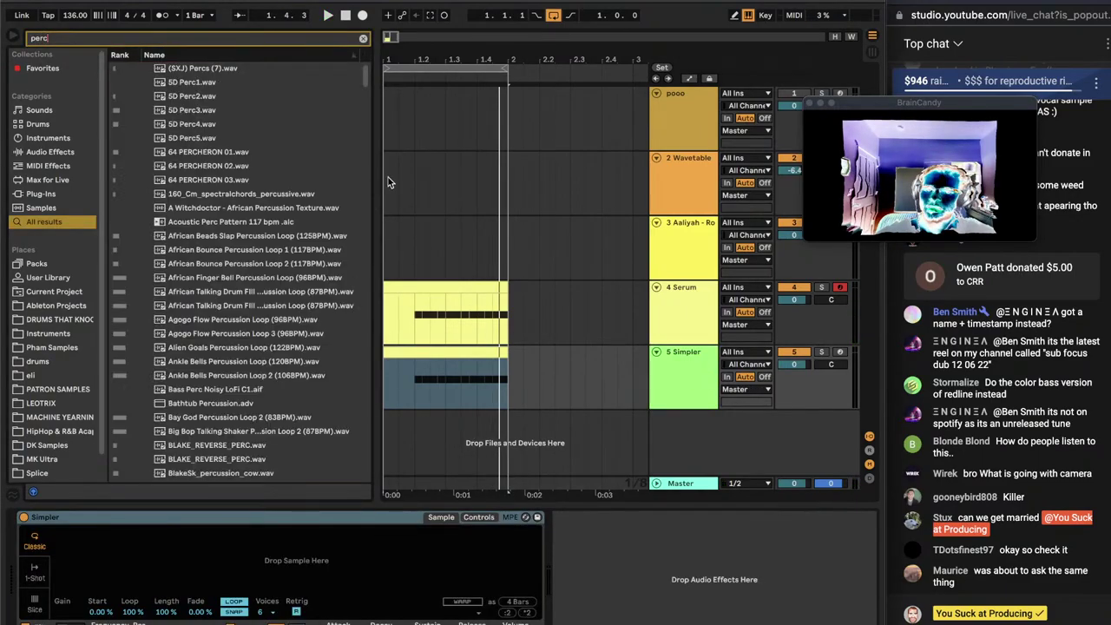
pyautogui.click(306, 151)
pyautogui.click(201, 124)
pyautogui.click(198, 97)
pyautogui.click(203, 69)
pyautogui.click(201, 82)
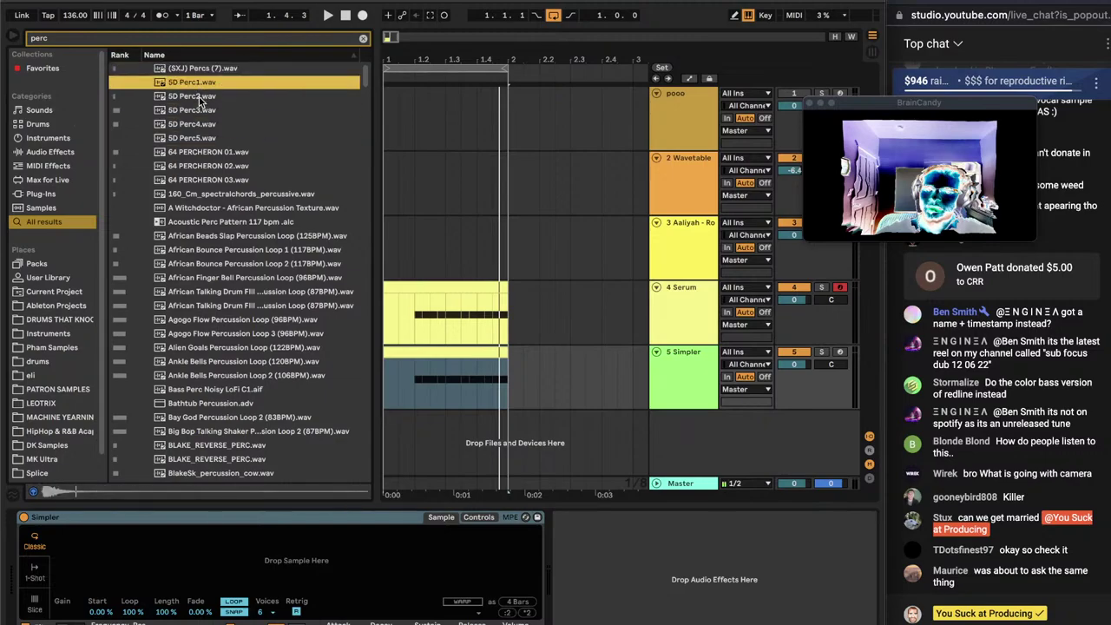
pyautogui.click(197, 111)
pyautogui.click(196, 125)
pyautogui.click(207, 264)
pyautogui.press('Down')
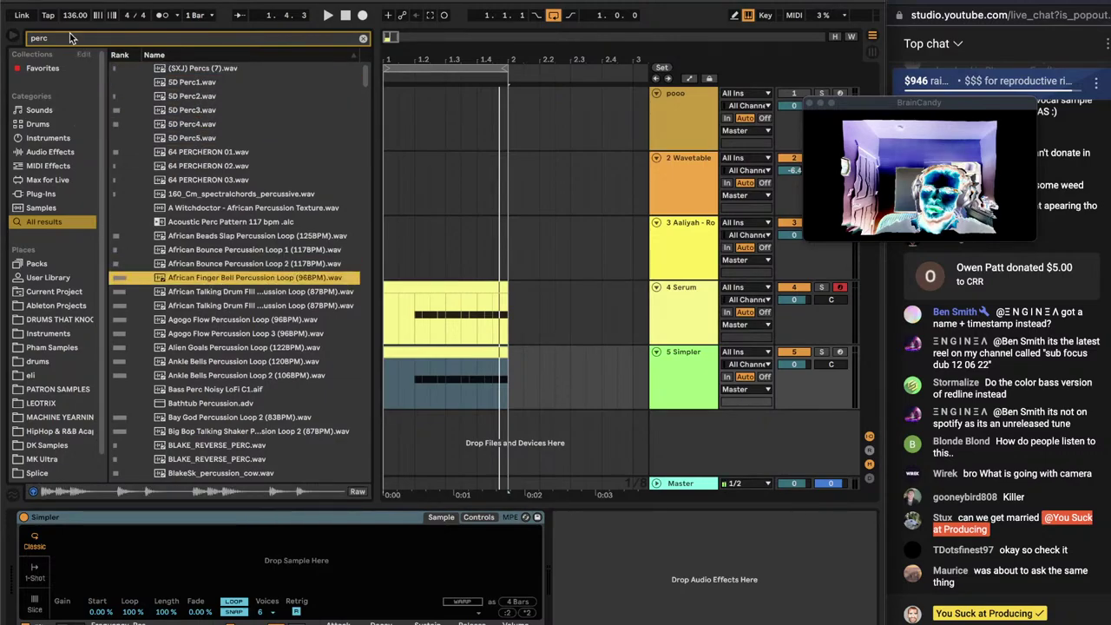
# Search the browser for "metallic", audition a few hits, and load Bell Mid Metallic Electrified.wav into Simpler
pyautogui.doubleClick(73, 39)
pyautogui.write('metallic')
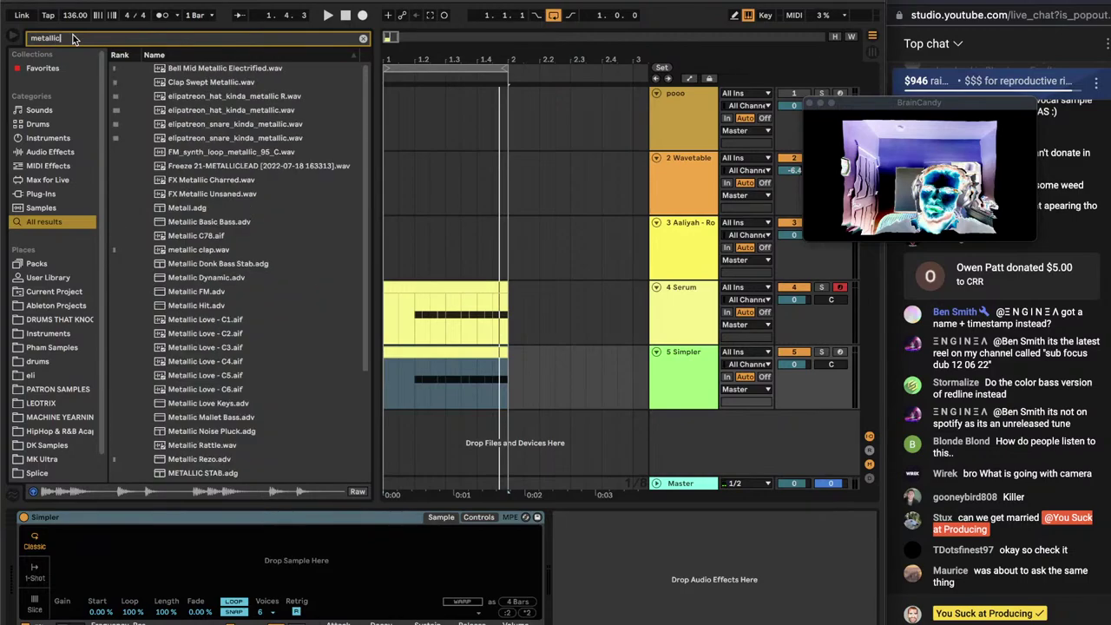
pyautogui.write(' perc')
pyautogui.press('BackSpace')
pyautogui.press('BackSpace')
pyautogui.press('BackSpace')
pyautogui.press('BackSpace')
pyautogui.press('BackSpace')
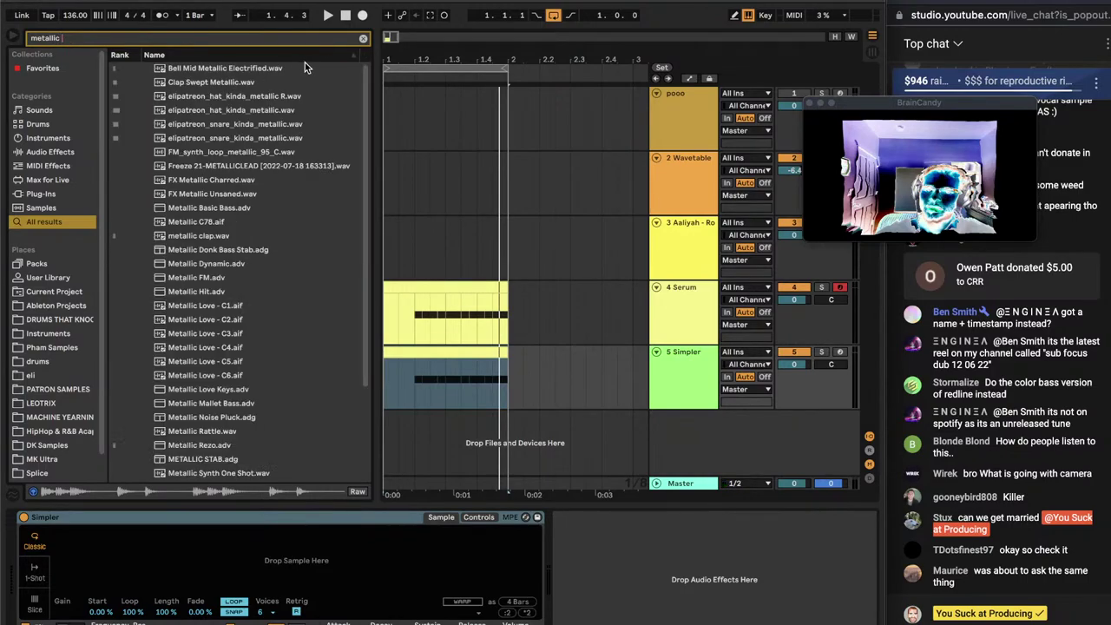
pyautogui.click(251, 85)
pyautogui.click(229, 110)
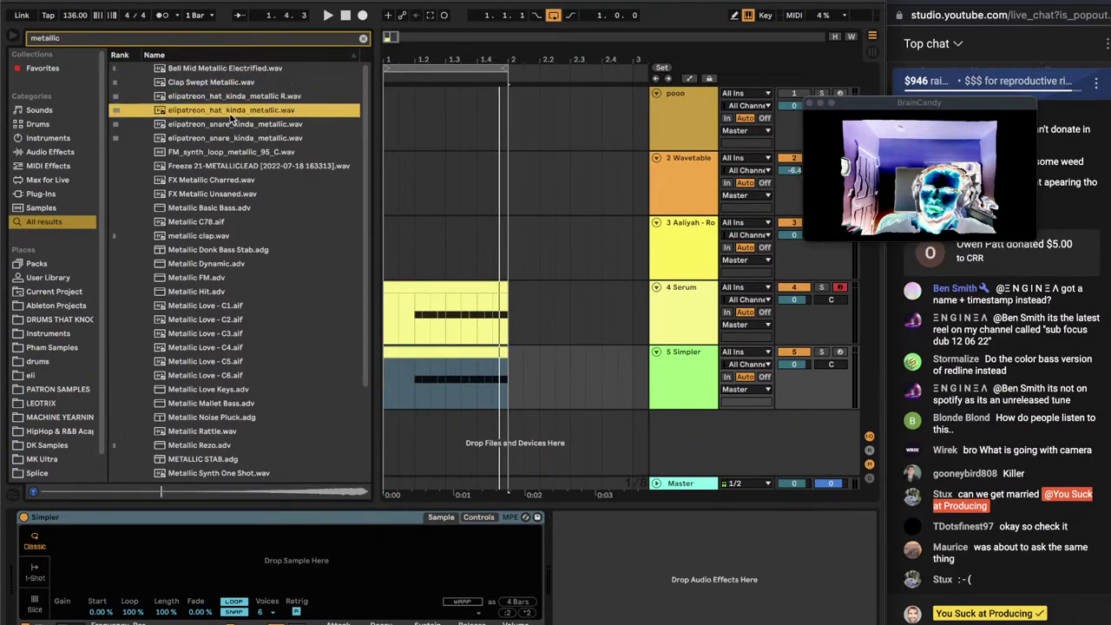
pyautogui.click(216, 69)
pyautogui.moveTo(261, 559); pyautogui.dragTo(260, 559)
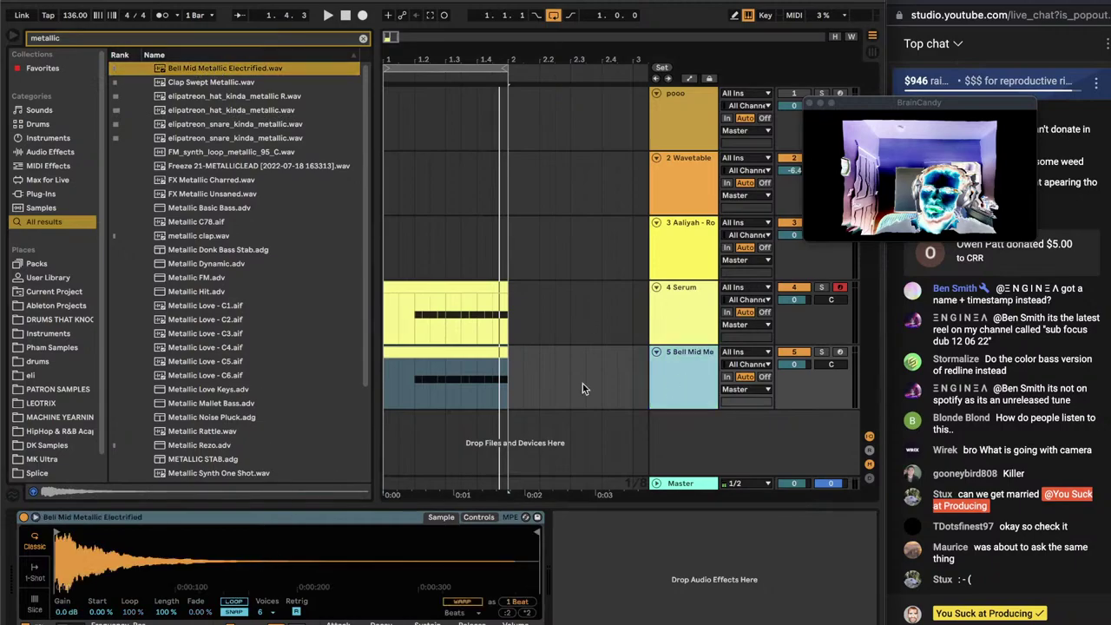
# Play the Simpler track with the bass and set Simpler's transposition to +33 st
pyautogui.click(409, 387)
pyautogui.press('space')
pyautogui.click(478, 517)
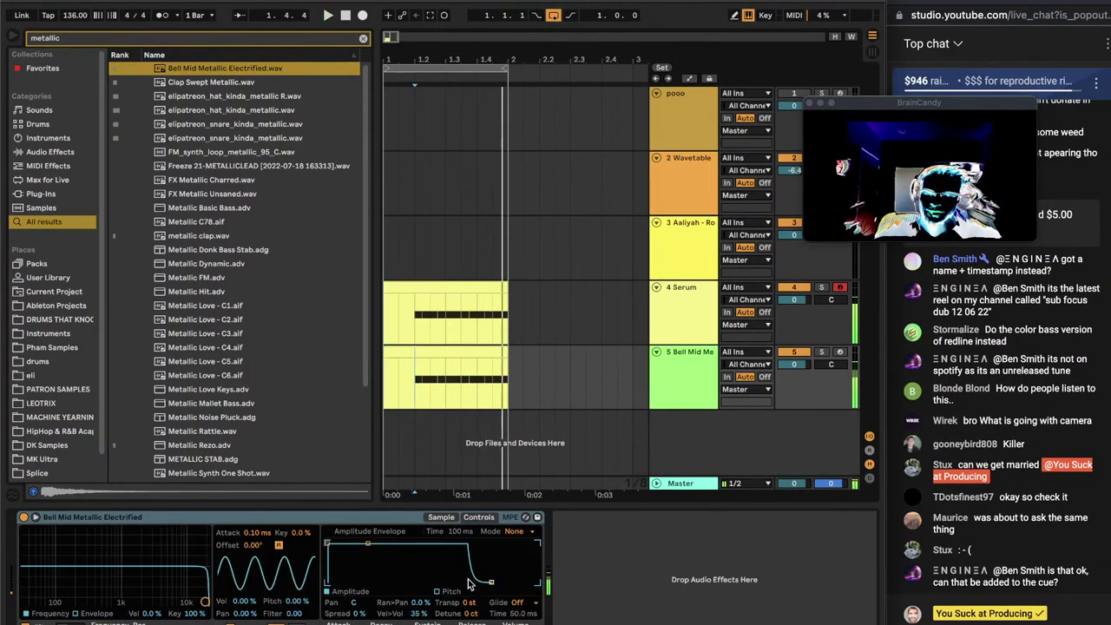
pyautogui.moveTo(472, 602); pyautogui.dragTo(473, 568)
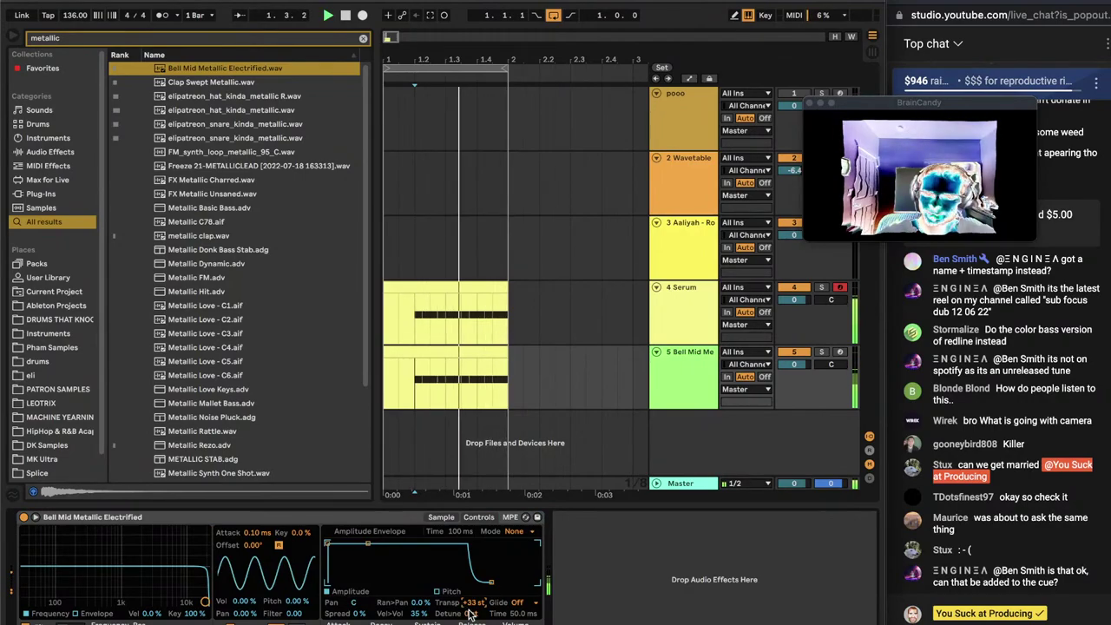
# Audition the metallic hat, FX Metallic and FM synth loop samples, and return Simpler to its waveform view
pyautogui.click(243, 96)
pyautogui.click(660, 375)
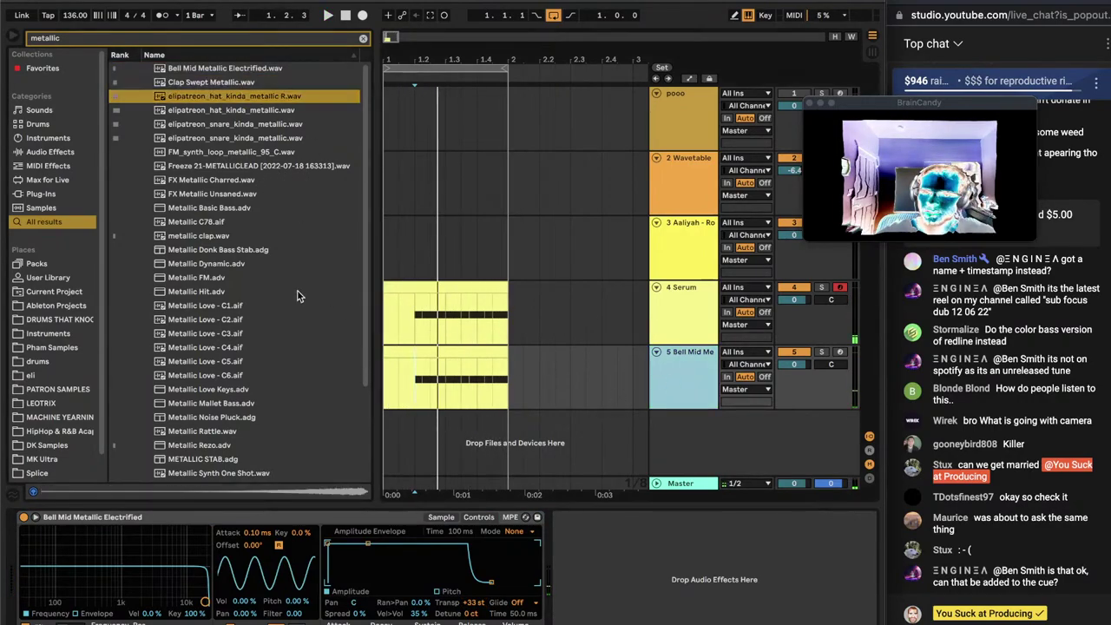
pyautogui.click(246, 209)
pyautogui.click(246, 183)
pyautogui.click(229, 195)
pyautogui.click(243, 167)
pyautogui.click(246, 152)
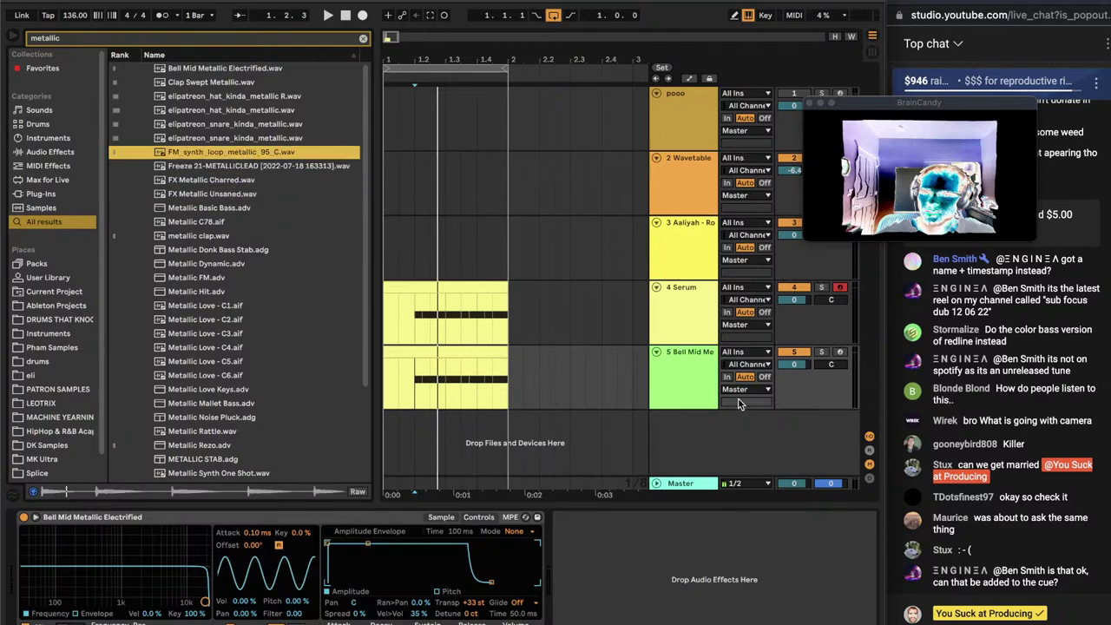
pyautogui.click(441, 517)
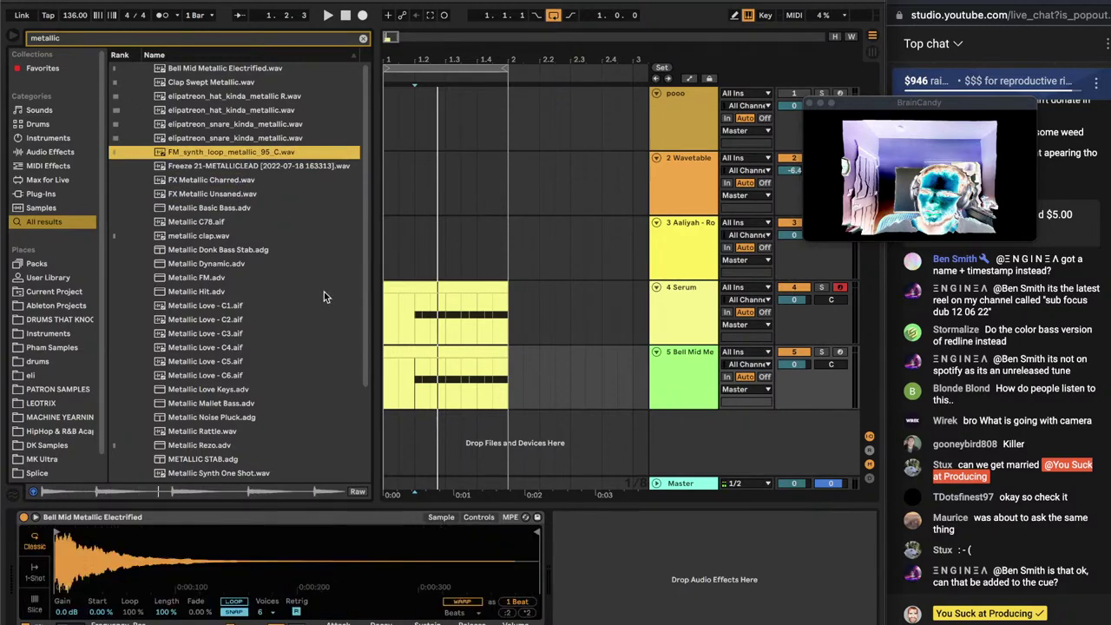
# Audition the Metallic Love samples and the neighbouring results up to the Metallic Hit preset
pyautogui.click(240, 368)
pyautogui.press('Up')
pyautogui.press('Up')
pyautogui.press('Up')
pyautogui.press('Up')
pyautogui.press('Up')
pyautogui.press('Up')
pyautogui.press('Down')
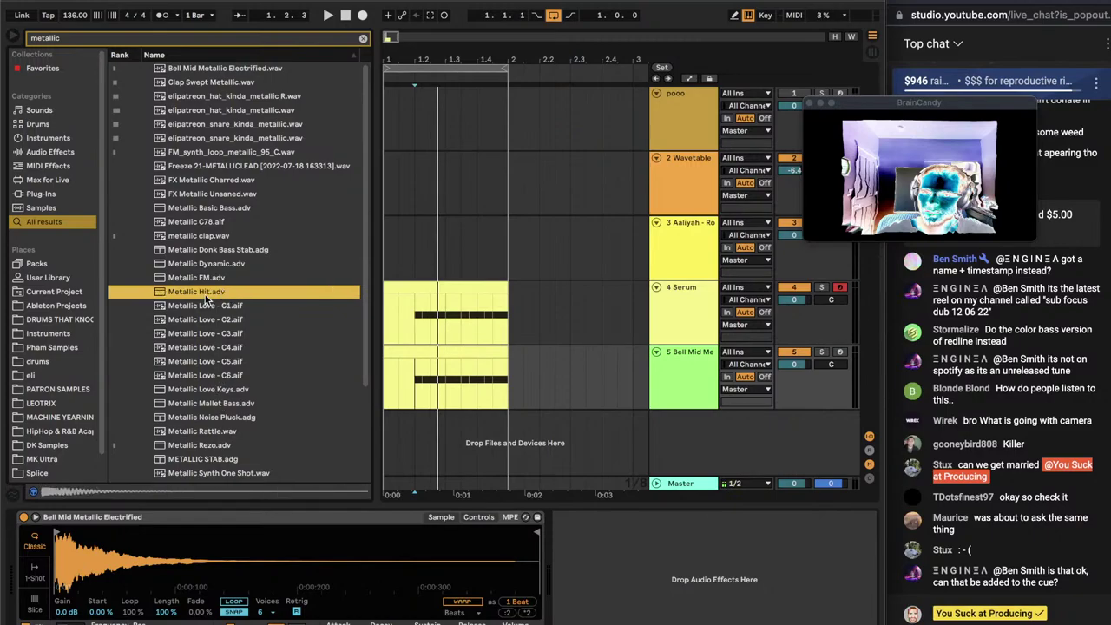
# Audition the remaining metallic results, including the UB bass and snare samples, Metallic Donk Bass Stab and metallic clap
pyautogui.click(210, 432)
pyautogui.click(212, 444)
pyautogui.scroll(-3, 217, 408)
pyautogui.click(218, 403)
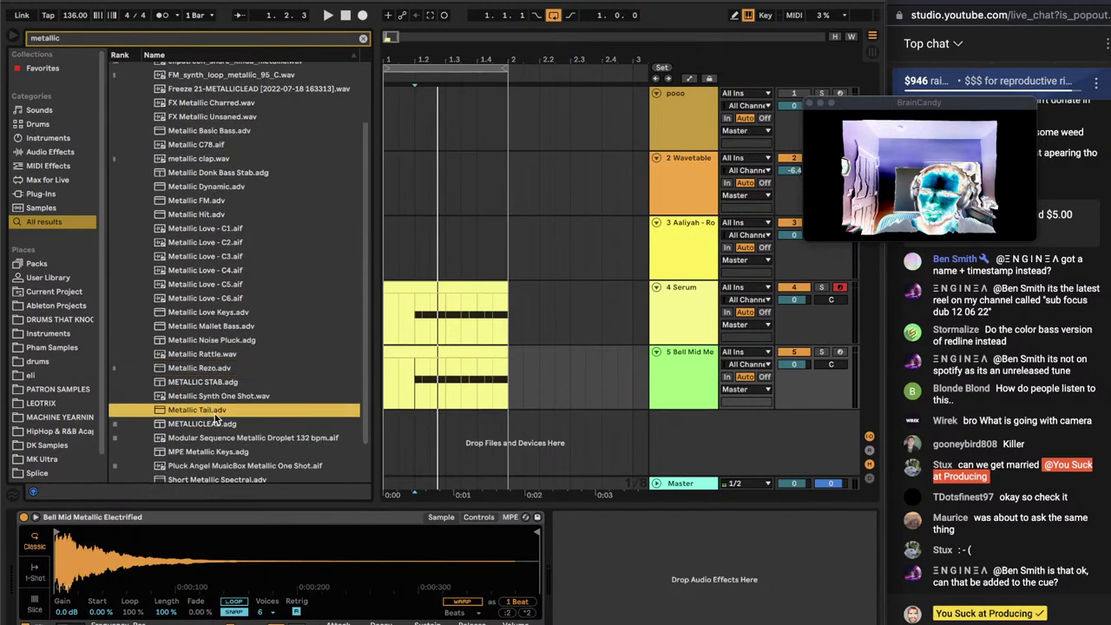
pyautogui.scroll(-2, 220, 404)
pyautogui.click(222, 405)
pyautogui.click(217, 446)
pyautogui.click(218, 460)
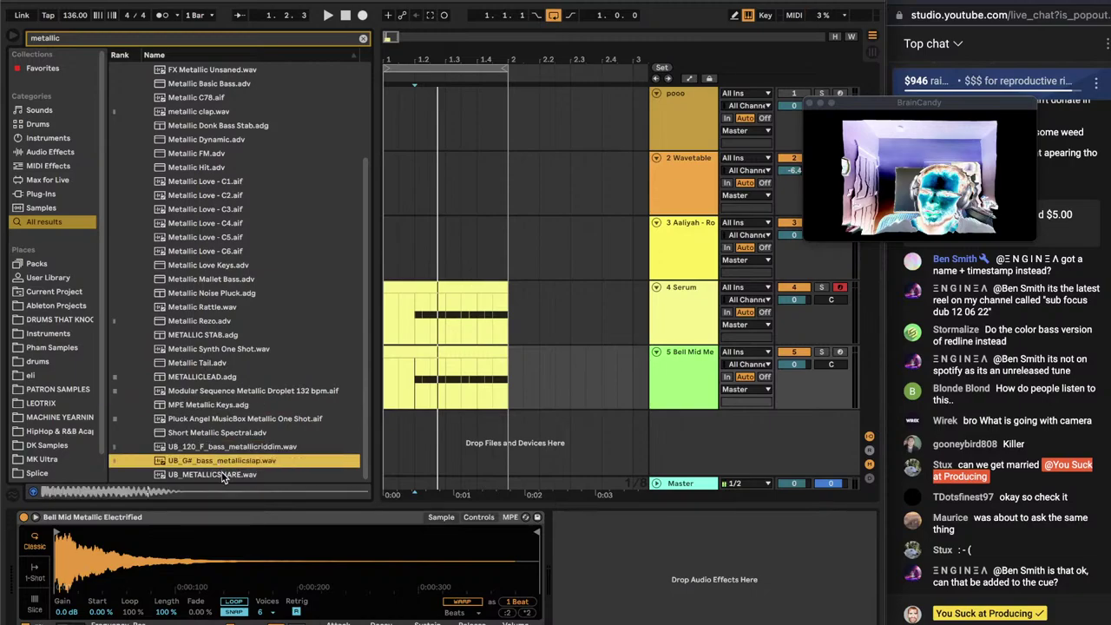
pyautogui.click(220, 473)
pyautogui.scroll(2, 235, 434)
pyautogui.scroll(3, 219, 419)
pyautogui.click(204, 251)
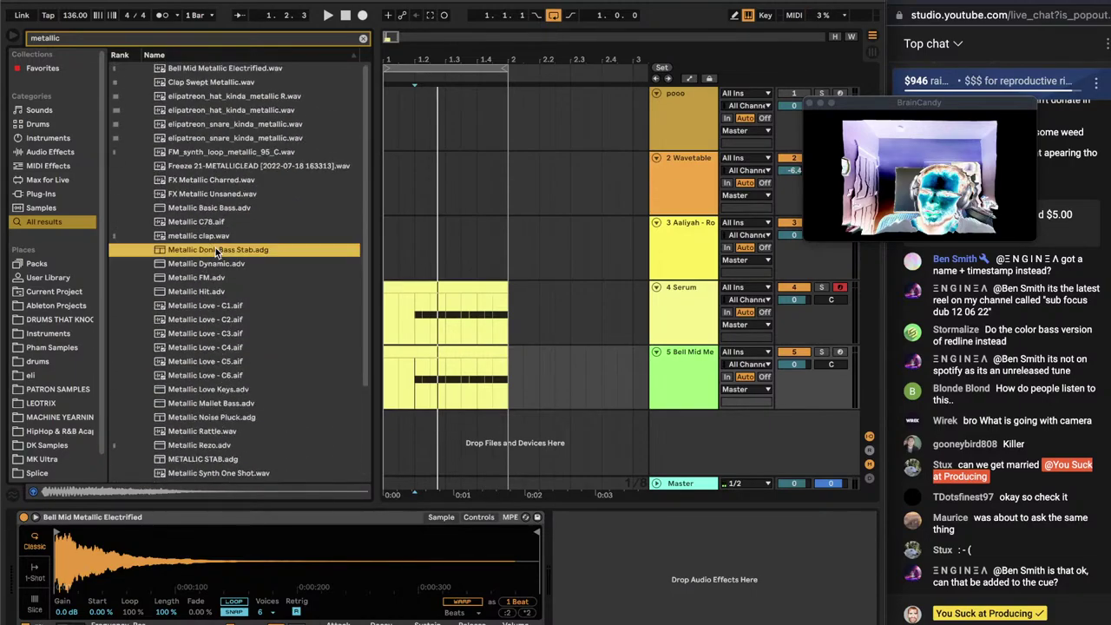
pyautogui.click(213, 236)
# Search for "perc gun", load elipatreon_perc_could_also_be_a_sick_gun_layer.wav into Simpler, and check it by playback
pyautogui.click(364, 40)
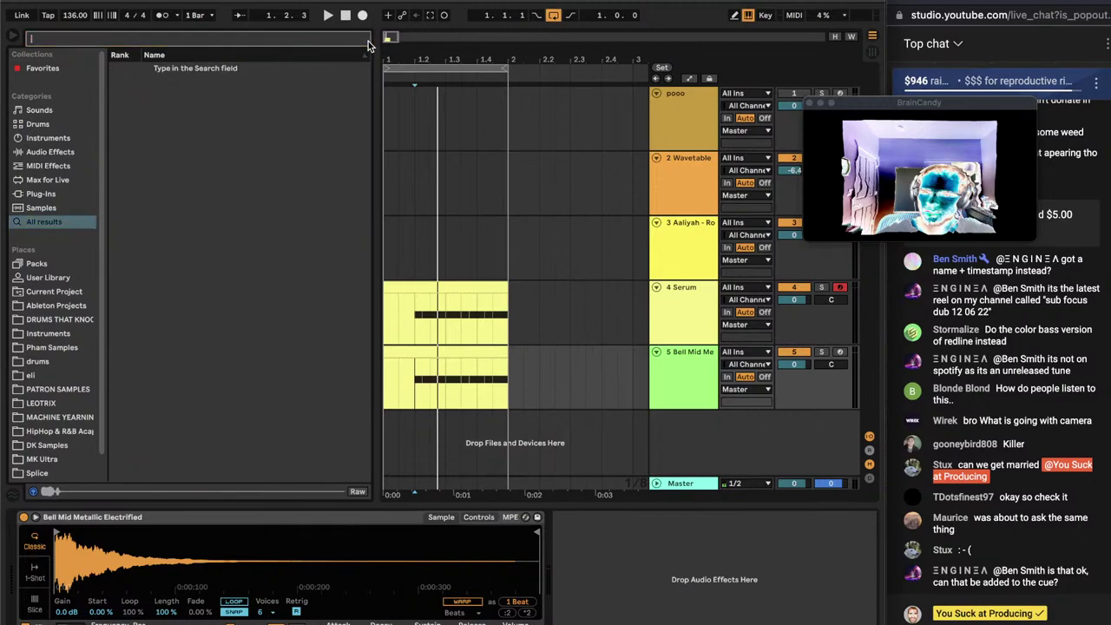
pyautogui.write('perc')
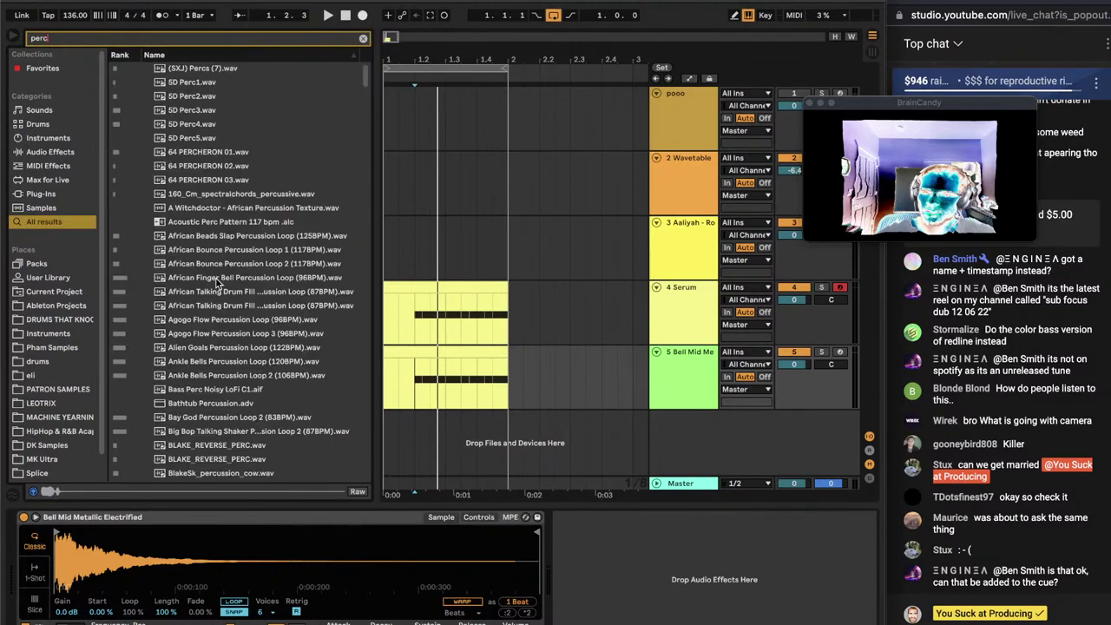
pyautogui.write(' gun')
pyautogui.click(232, 127)
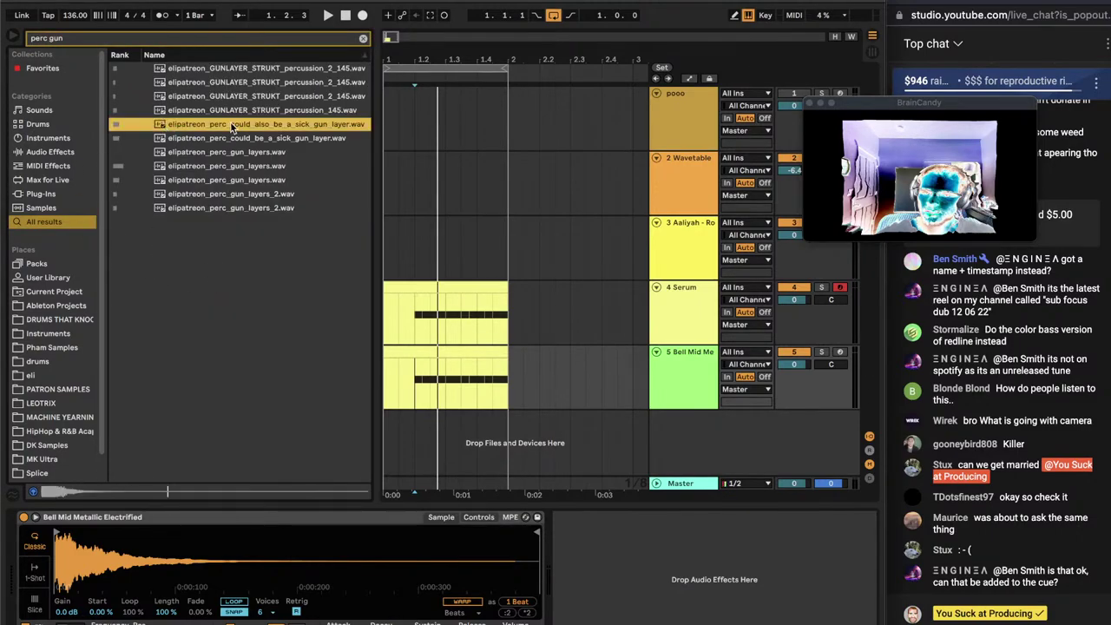
pyautogui.moveTo(247, 538); pyautogui.dragTo(243, 555)
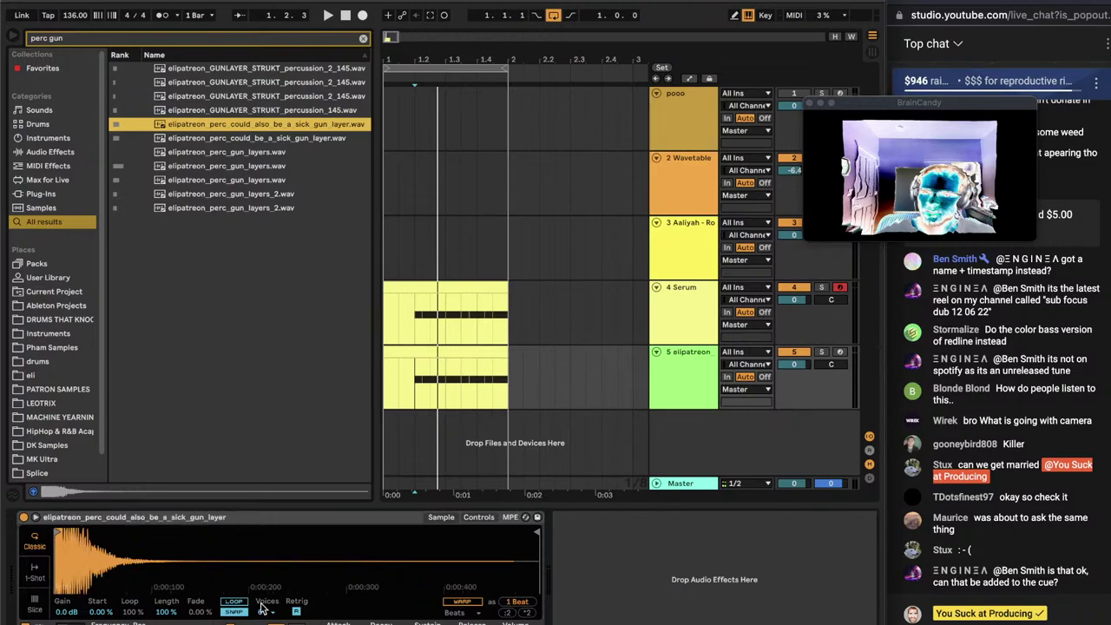
pyautogui.click(478, 517)
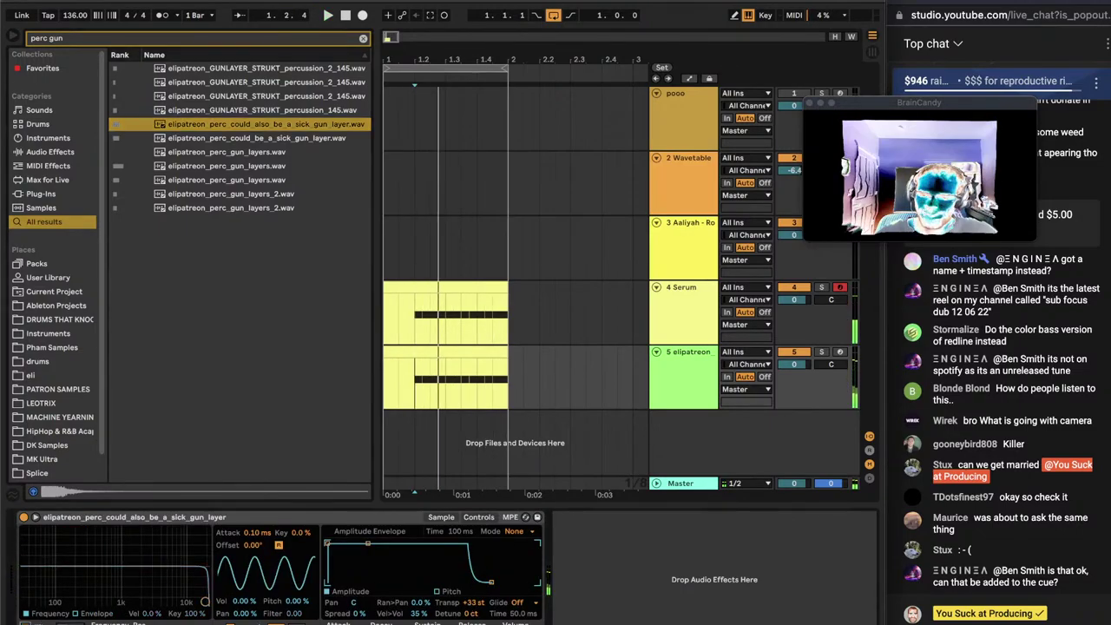
pyautogui.click(667, 356)
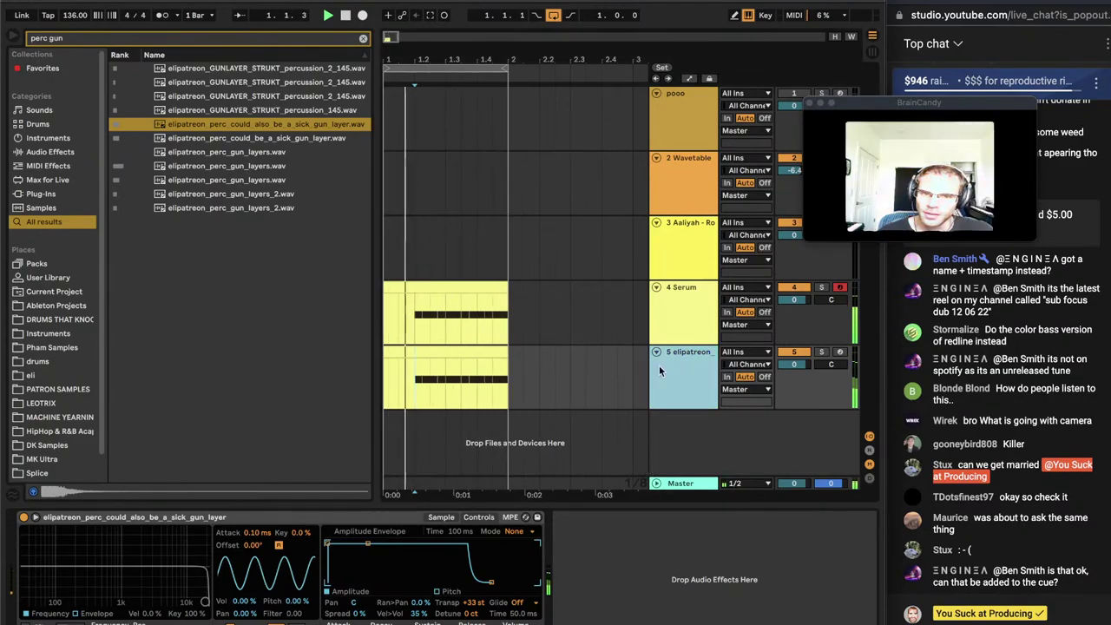
# Loop both clips from 1.2.1 to bar 2, and duplicate the gun-layer Simpler track
pyautogui.moveTo(418, 320); pyautogui.dragTo(509, 373)
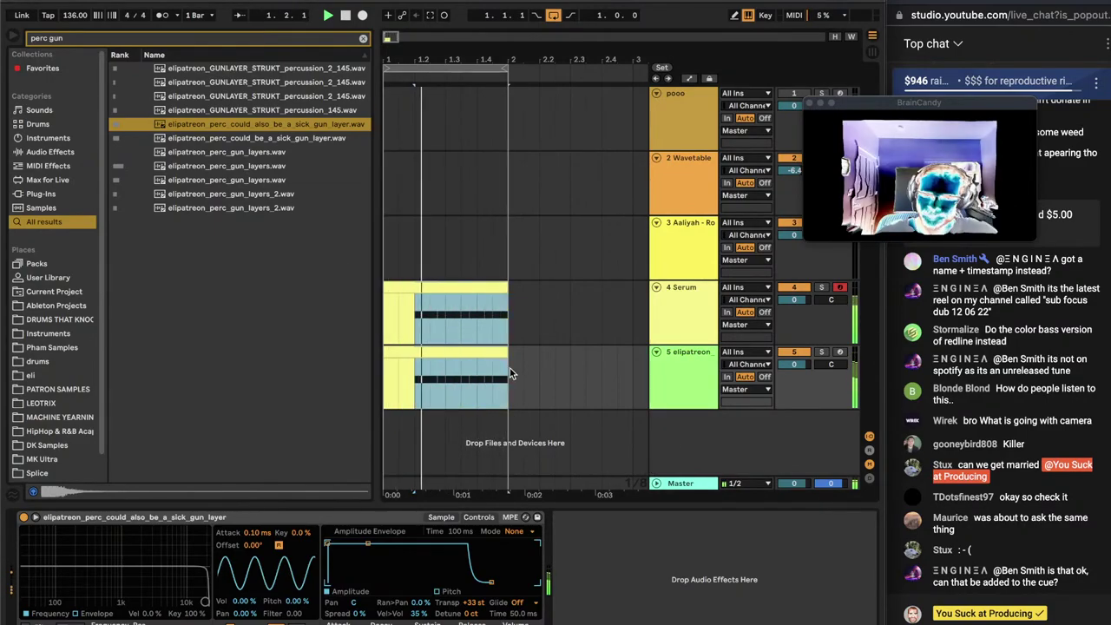
pyautogui.press('super+l')
pyautogui.press('space')
pyautogui.click(653, 383)
pyautogui.press('super+d')
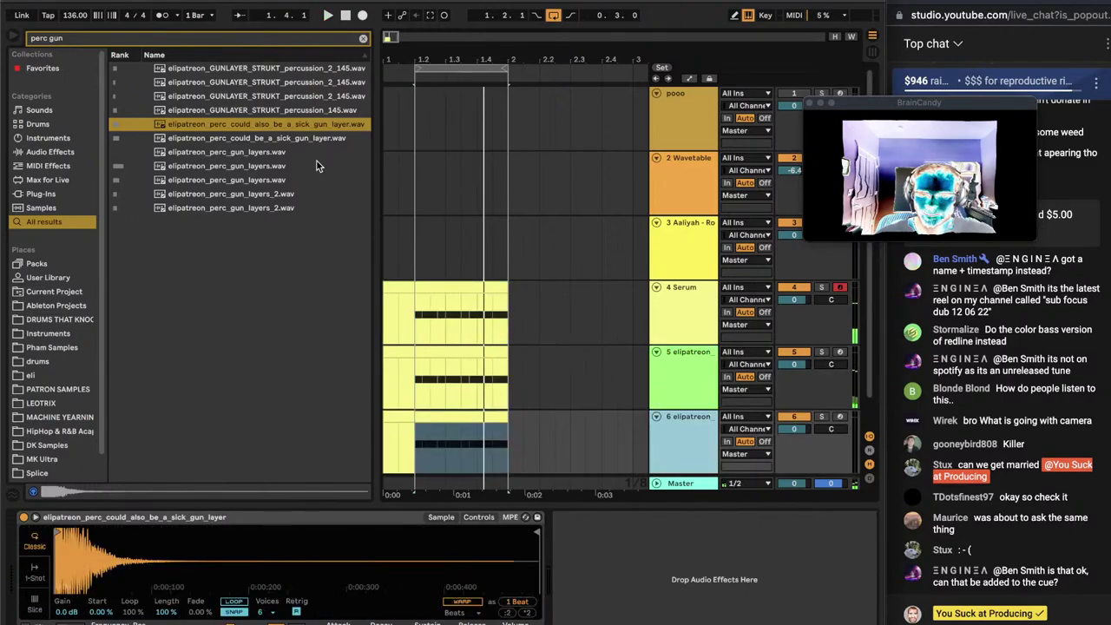
# Load elipatreon_perc_gun_layers.wav into the duplicated track's Simpler and trim the sample to its first hit
pyautogui.click(280, 139)
pyautogui.click(269, 155)
pyautogui.moveTo(251, 153); pyautogui.dragTo(224, 569)
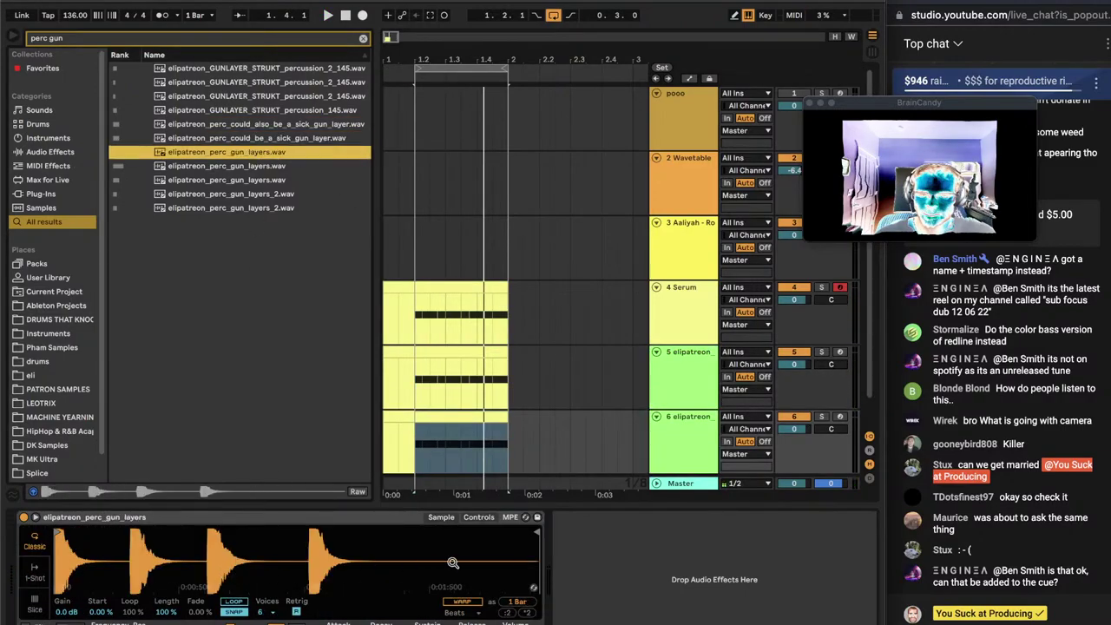
pyautogui.press('space')
pyautogui.moveTo(537, 531)
pyautogui.mouseDown()
pyautogui.moveTo(181, 538)
pyautogui.moveTo(122, 553)
pyautogui.mouseUp()
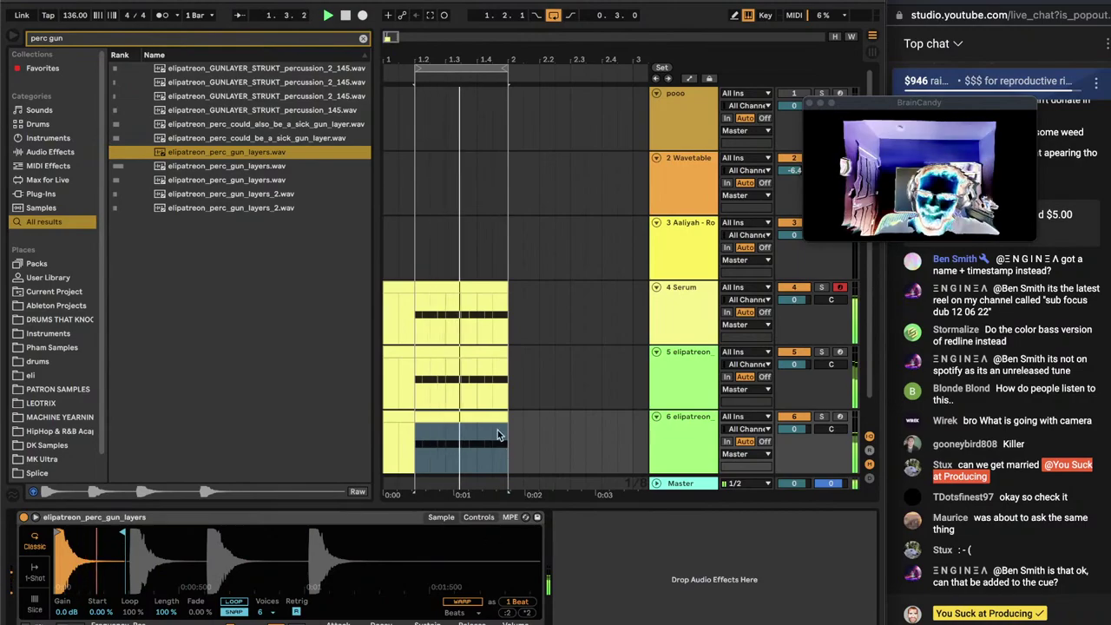
# Extend the loop to cover all of bar 1, and group the Serum track with the two gun-layer tracks
pyautogui.moveTo(420, 70); pyautogui.dragTo(320, 79)
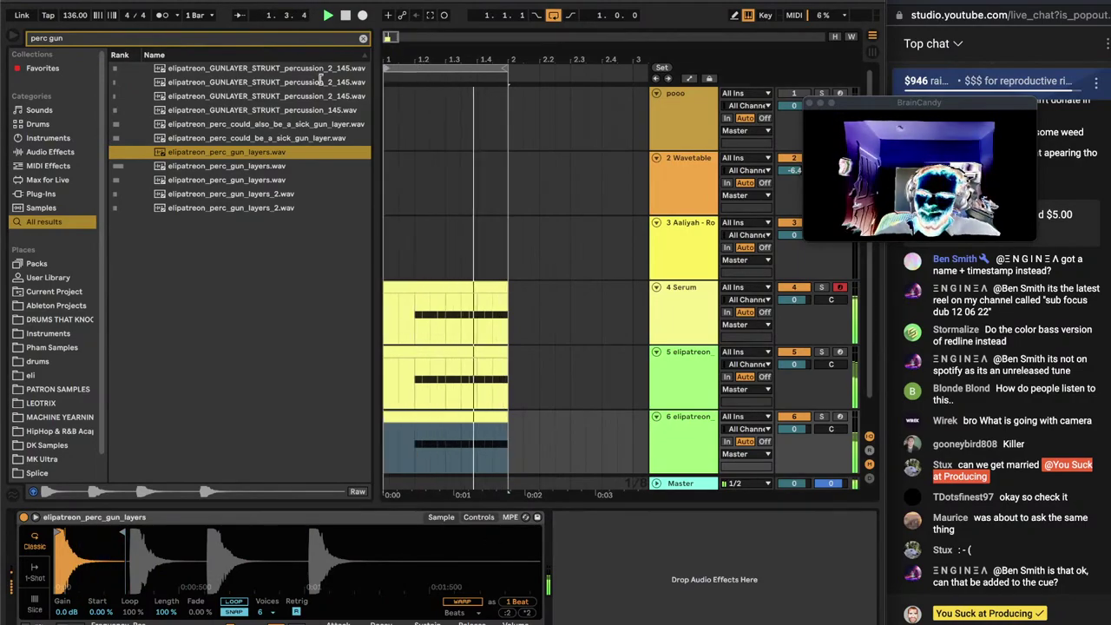
pyautogui.click(703, 330)
pyautogui.hotkey('ctrl', 'g')
pyautogui.click(685, 364)
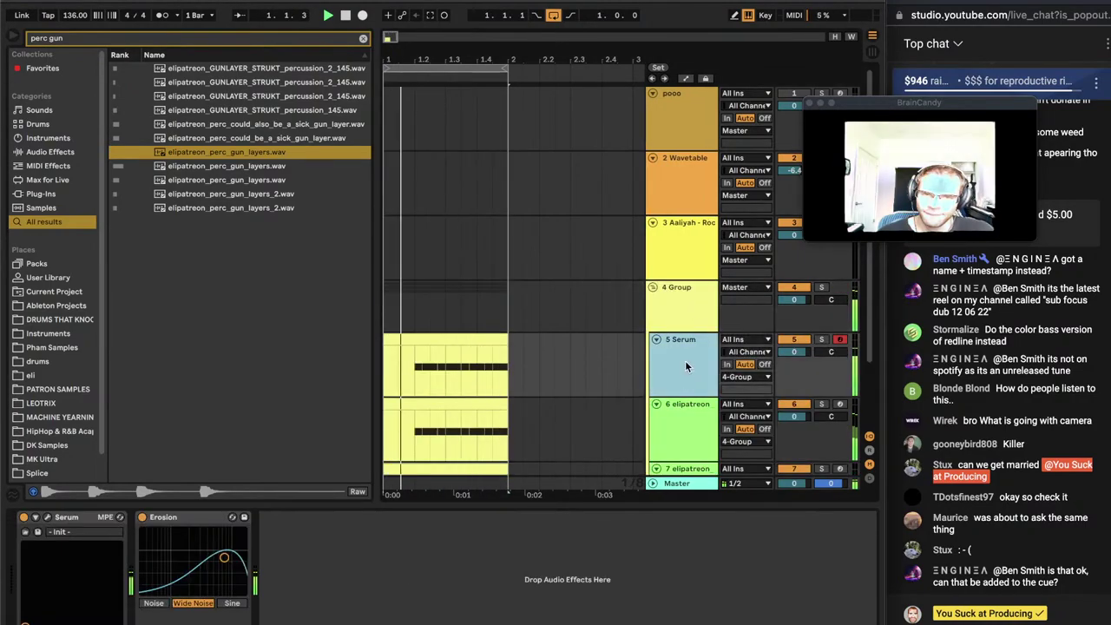
# Search for "phat", add [eliderp] - phat v3.1.adg to the group with amnt at 37 and dist at 54, and dismiss the soothe2 window
pyautogui.click(697, 313)
pyautogui.hotkey('ctrl', 'f')
pyautogui.write('phat')
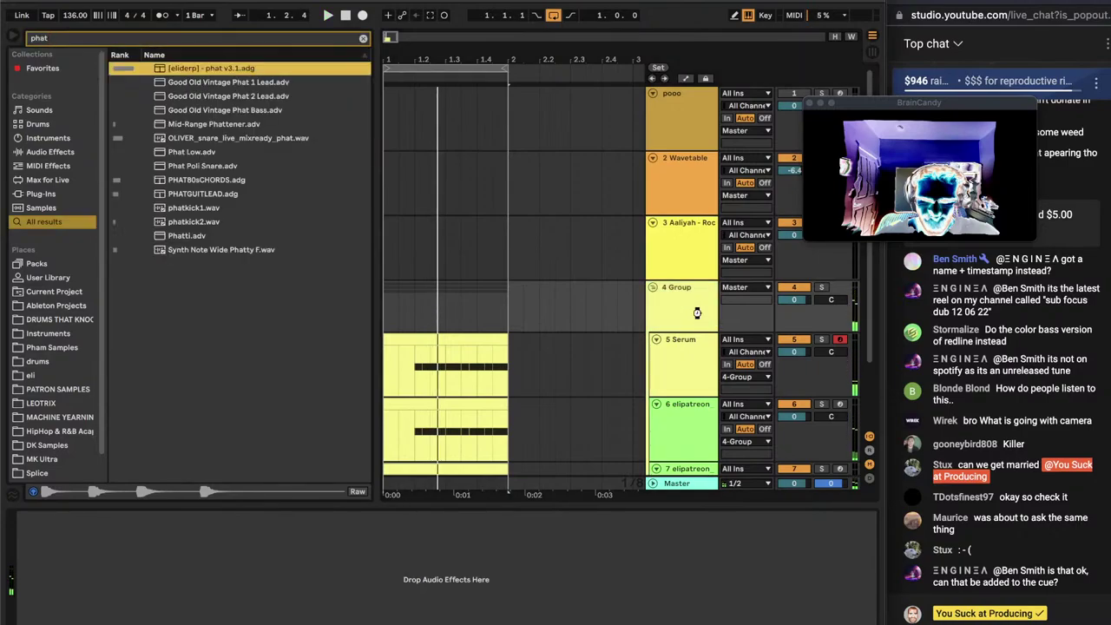
pyautogui.press('Return')
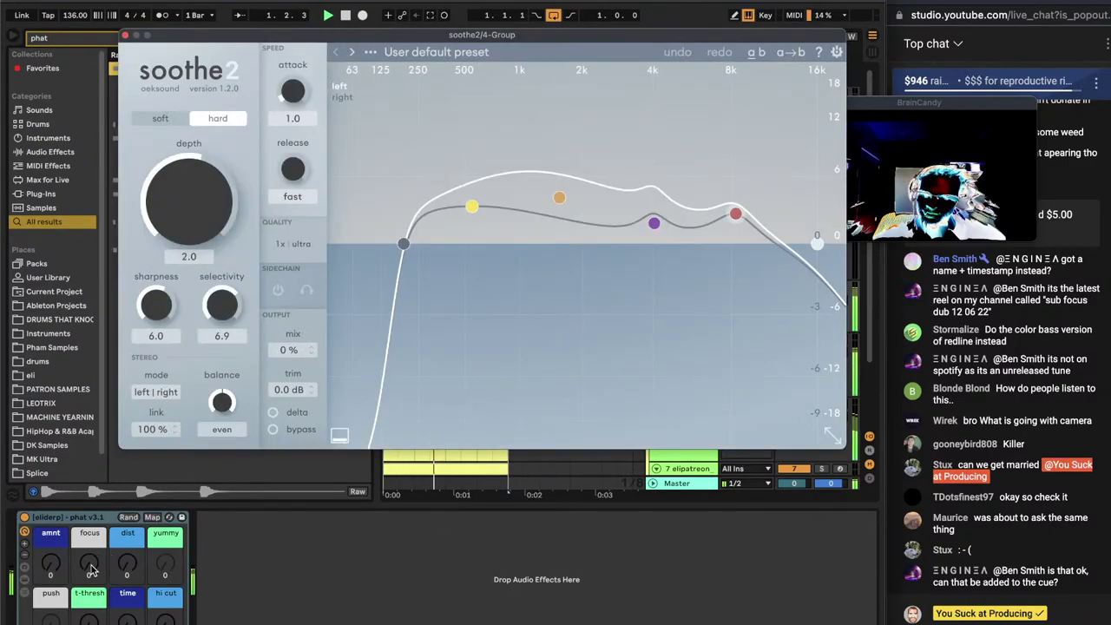
pyautogui.press('space')
pyautogui.moveTo(50, 564); pyautogui.dragTo(50, 561)
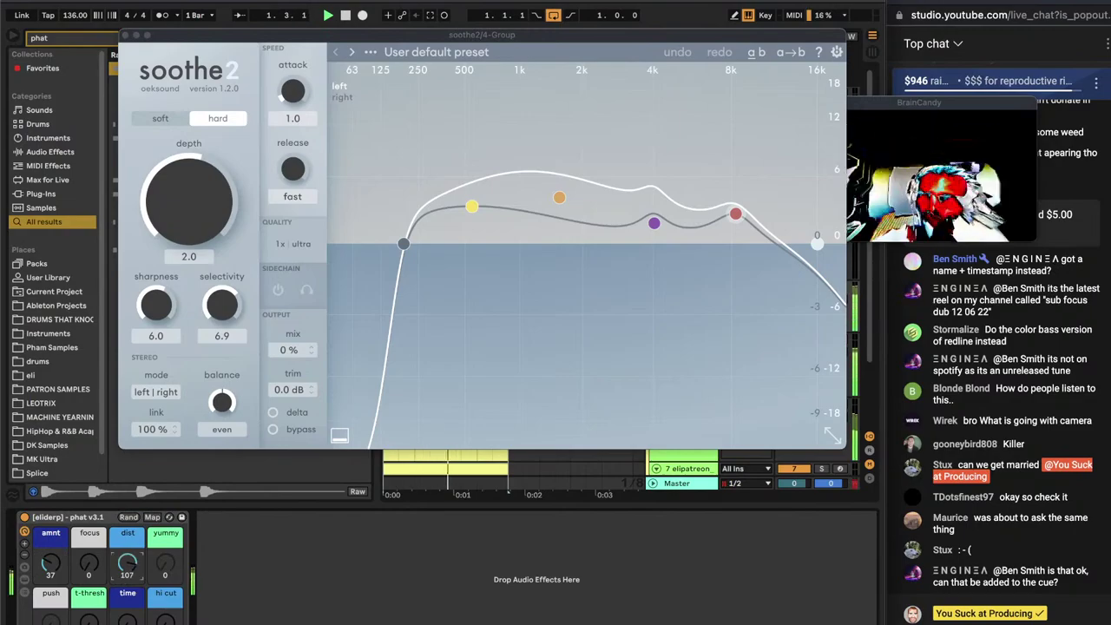
pyautogui.click(124, 37)
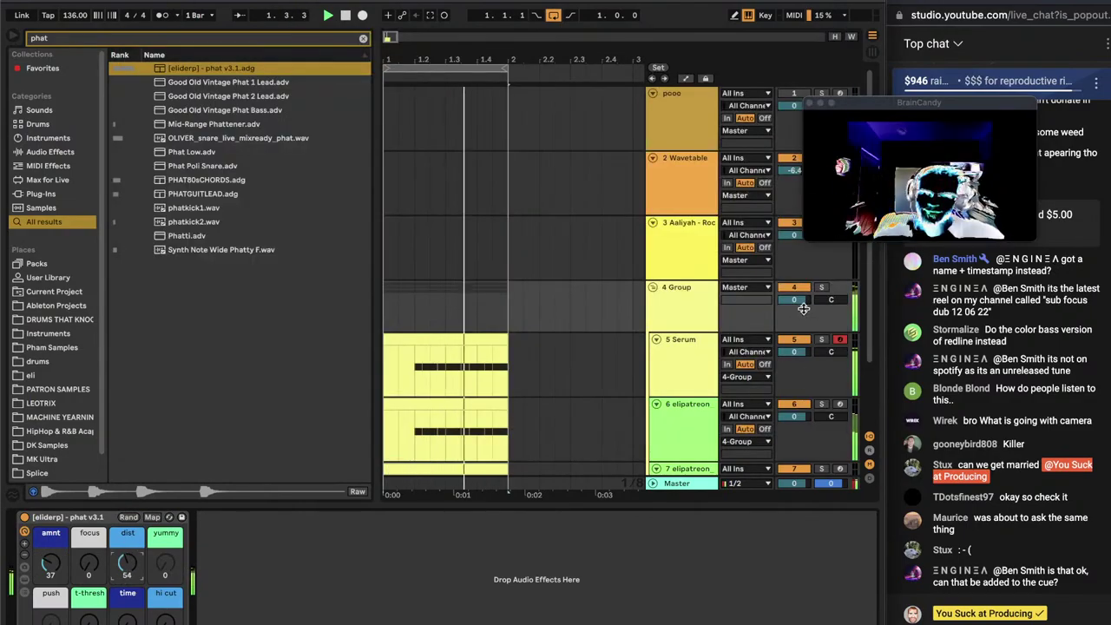
# Lower the group's volume to -6.7 dB and set the phat rack's dist to 52
pyautogui.moveTo(803, 309)
pyautogui.mouseDown()
pyautogui.moveTo(803, 322)
pyautogui.moveTo(791, 322)
pyautogui.mouseUp()
pyautogui.click(699, 309)
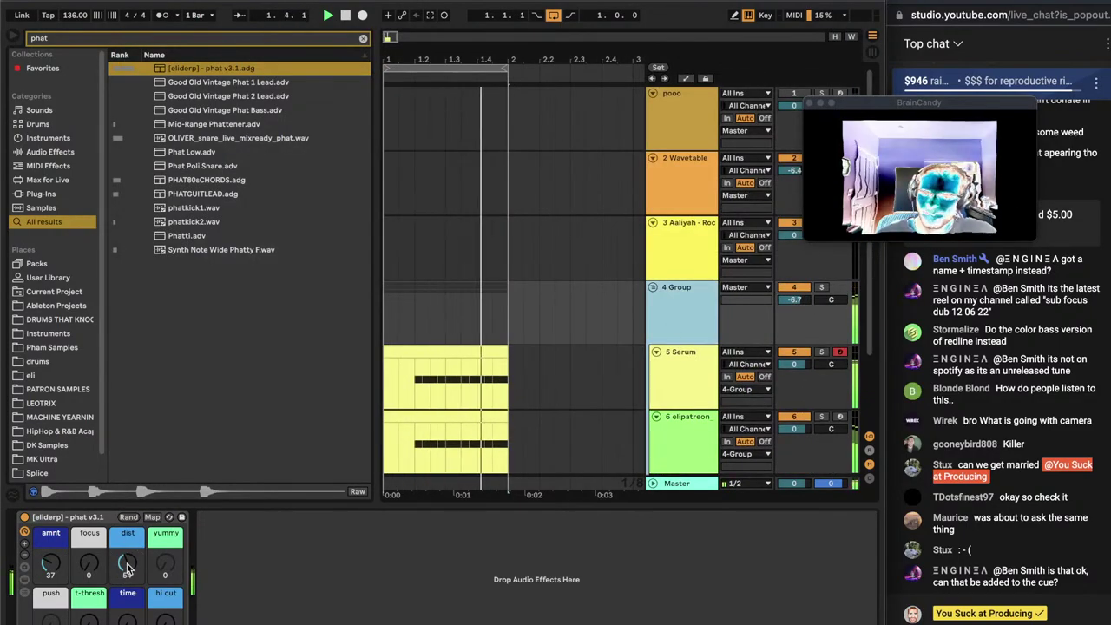
pyautogui.moveTo(127, 566); pyautogui.dragTo(127, 574)
pyautogui.click(88, 564)
pyautogui.scroll(-3, 634, 415)
# Search for "hybr", add Hybrid Reverb to the first gun-layer track, bring it over to the second gun-layer track, and check by playback
pyautogui.click(697, 387)
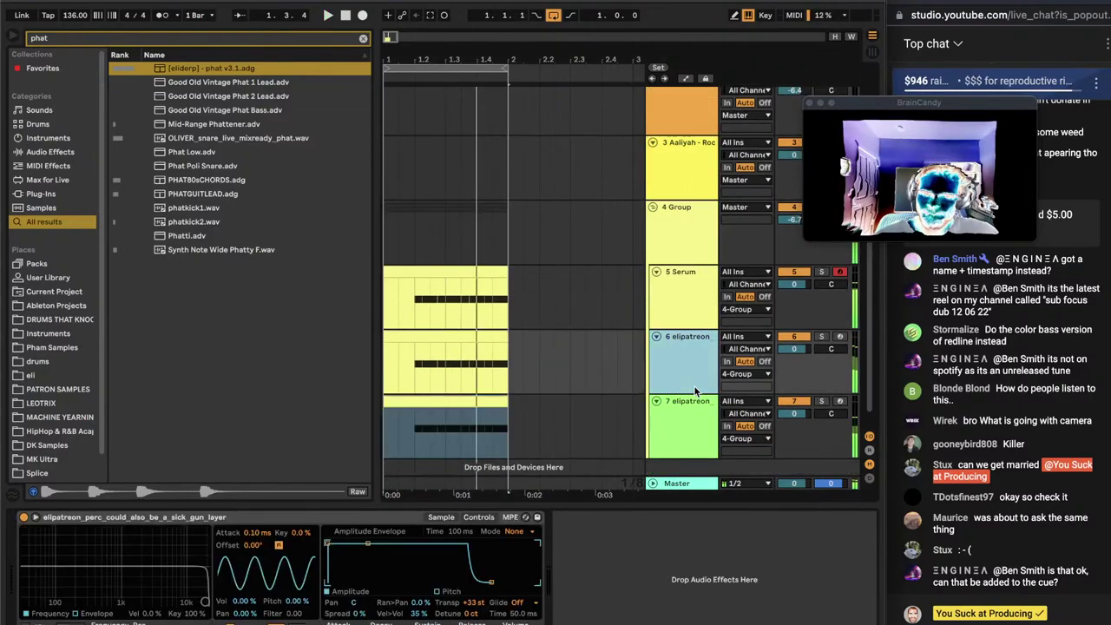
pyautogui.press('super+f')
pyautogui.write('hybr')
pyautogui.press('Down')
pyautogui.press('Return')
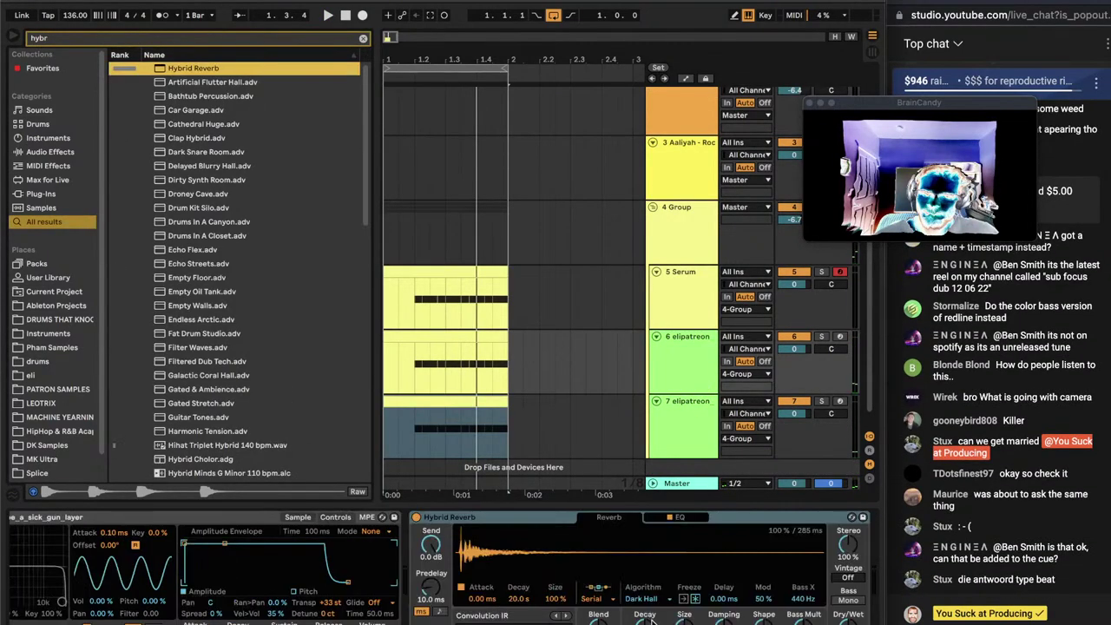
pyautogui.press('space')
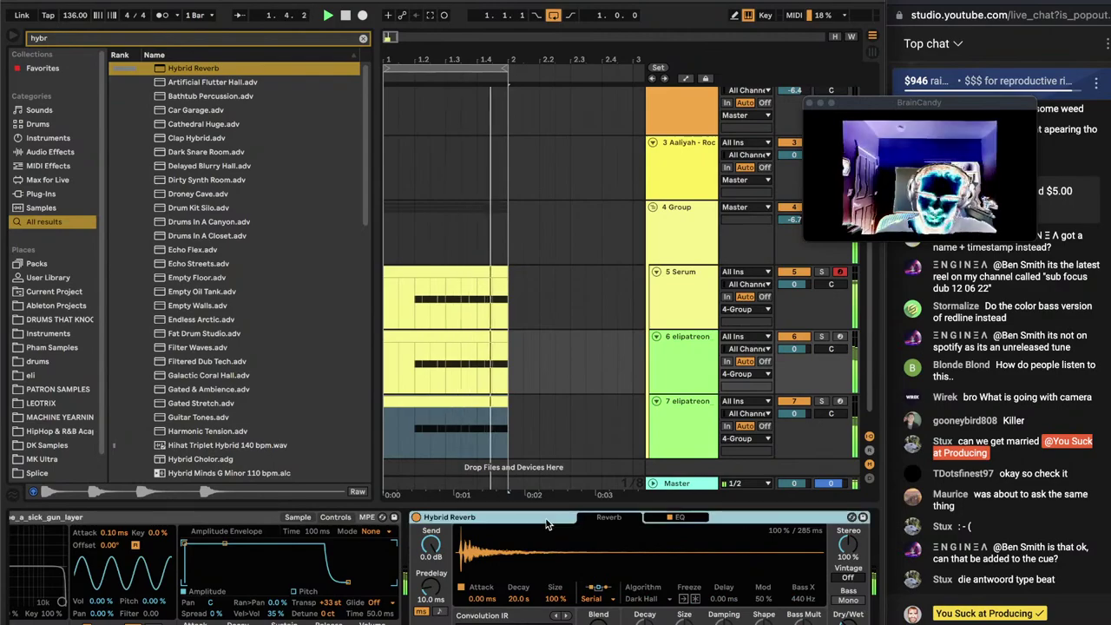
pyautogui.moveTo(546, 522); pyautogui.dragTo(684, 434)
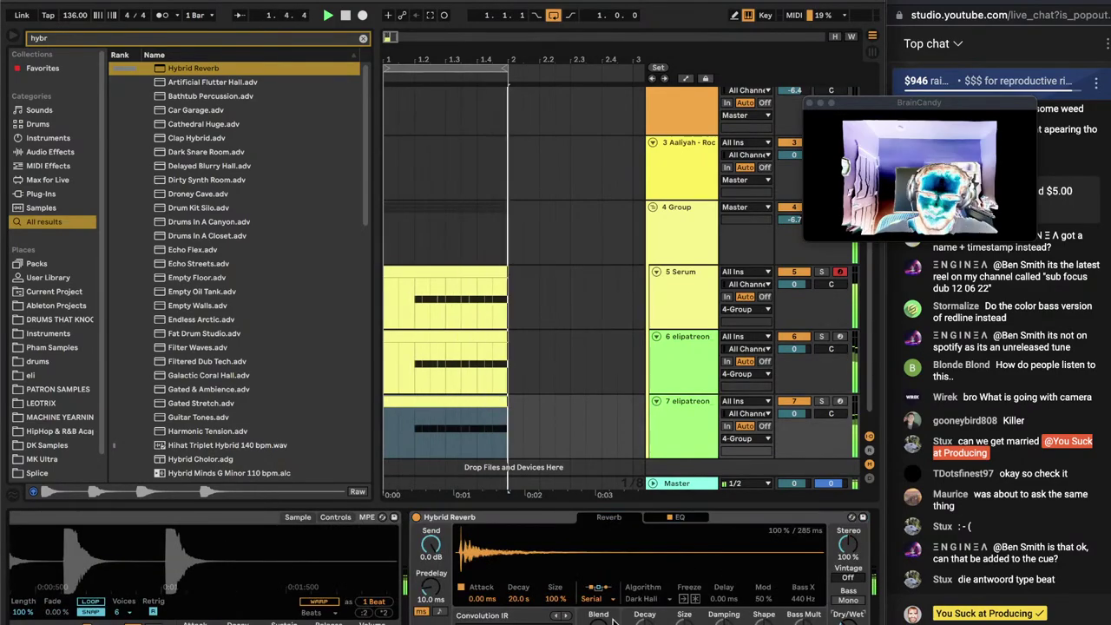
pyautogui.click(696, 247)
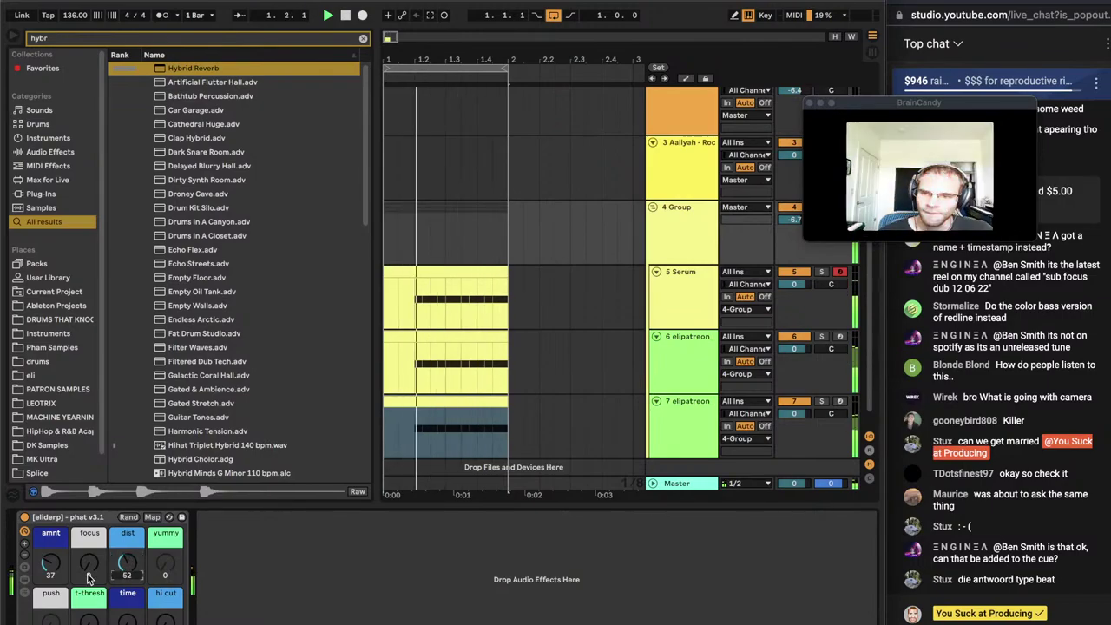
pyautogui.press('space')
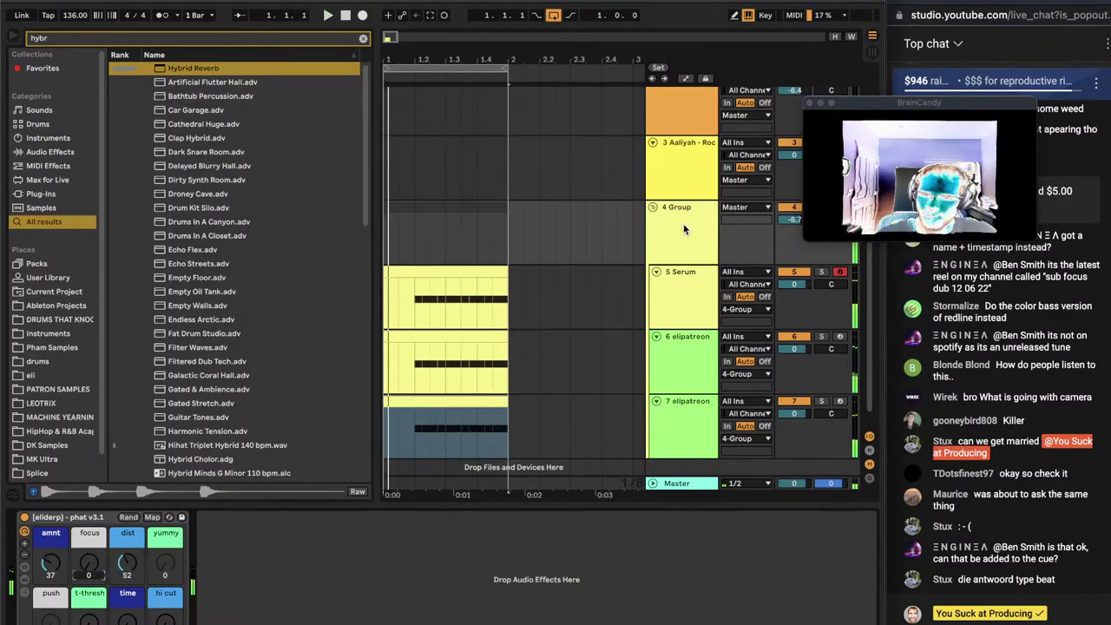
# Collapse the bass group, insert a new MIDI track below it, and load an empty Drum Rack on the track
pyautogui.click(656, 207)
pyautogui.press('super+shift+t')
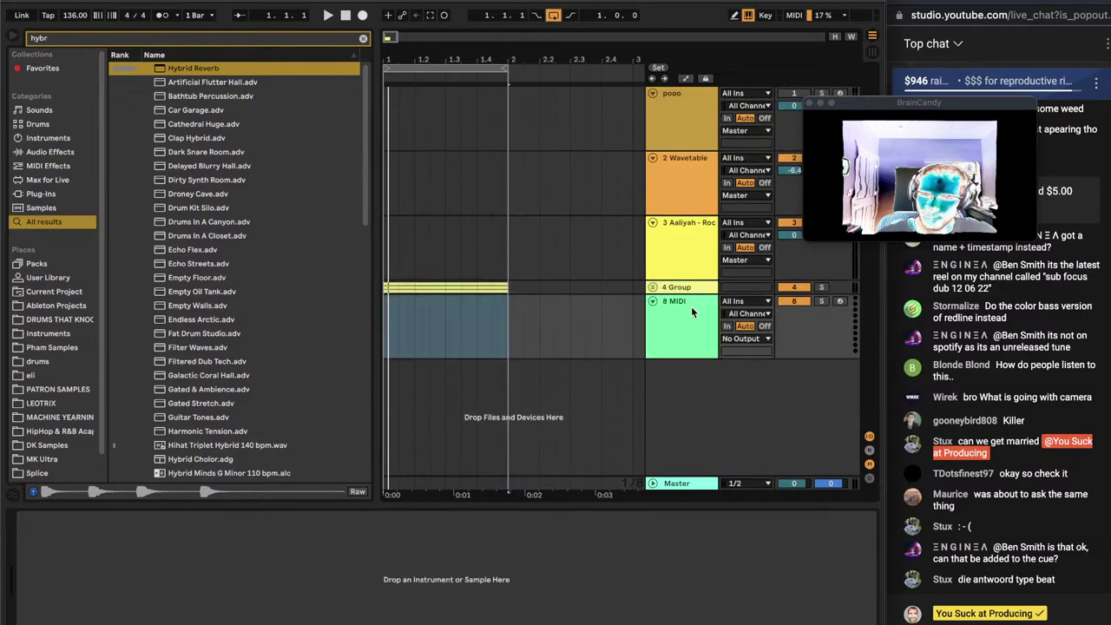
pyautogui.press('super+f')
pyautogui.write('drum rack')
pyautogui.press('Down')
pyautogui.press('Down')
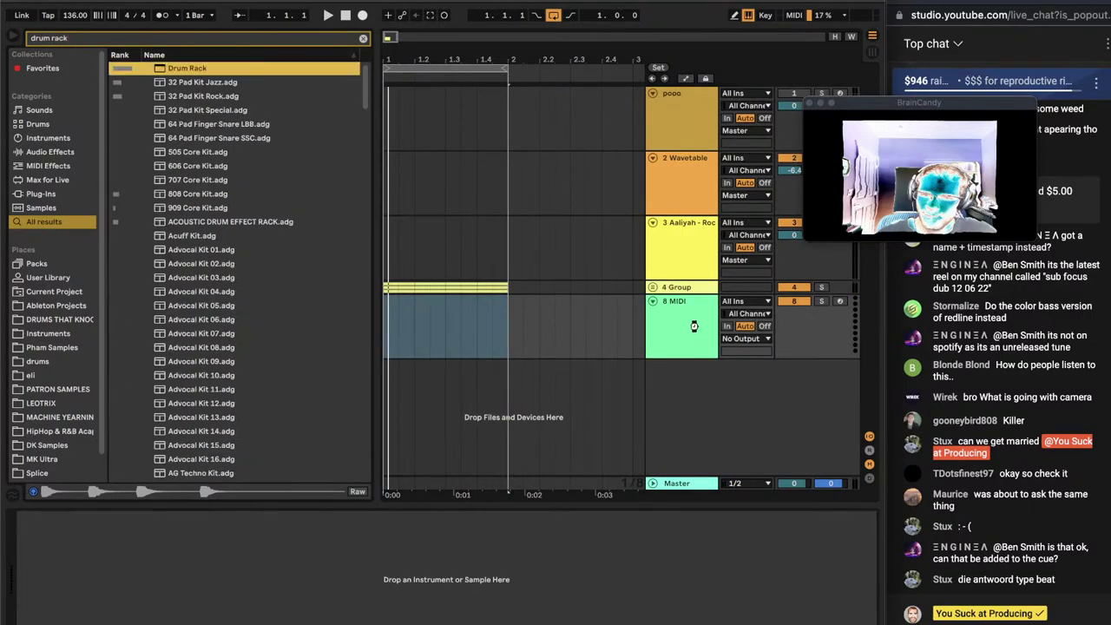
pyautogui.press('Return')
# Search for "eli kick" and load elipatreon_kick_4.wav onto the Drum Rack's C1 pad
pyautogui.press('super+f')
pyautogui.write('eli kick')
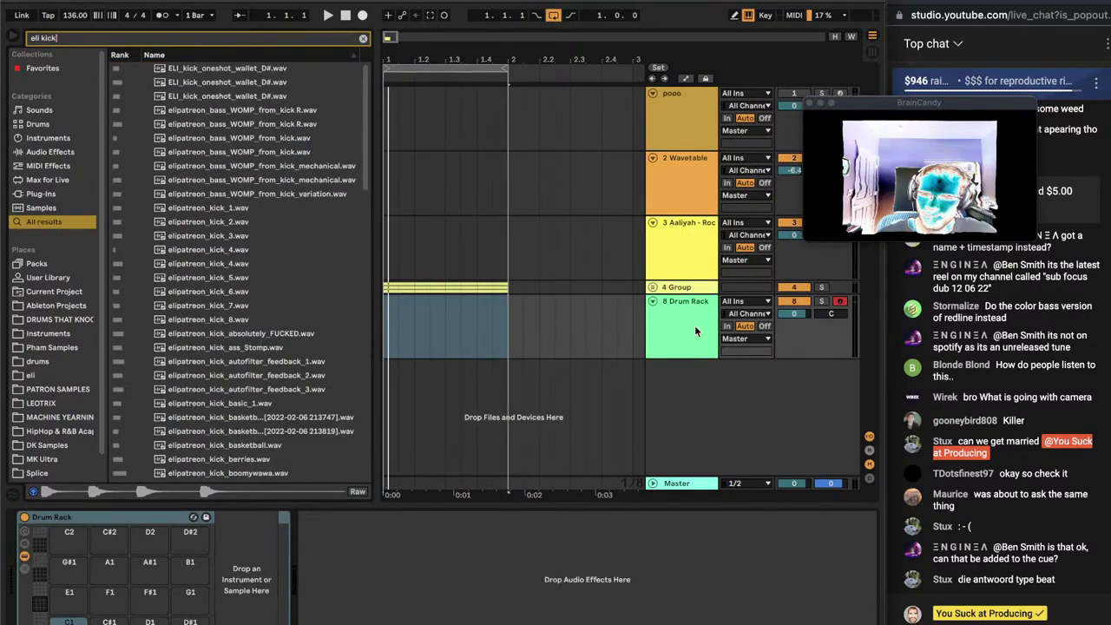
pyautogui.click(214, 264)
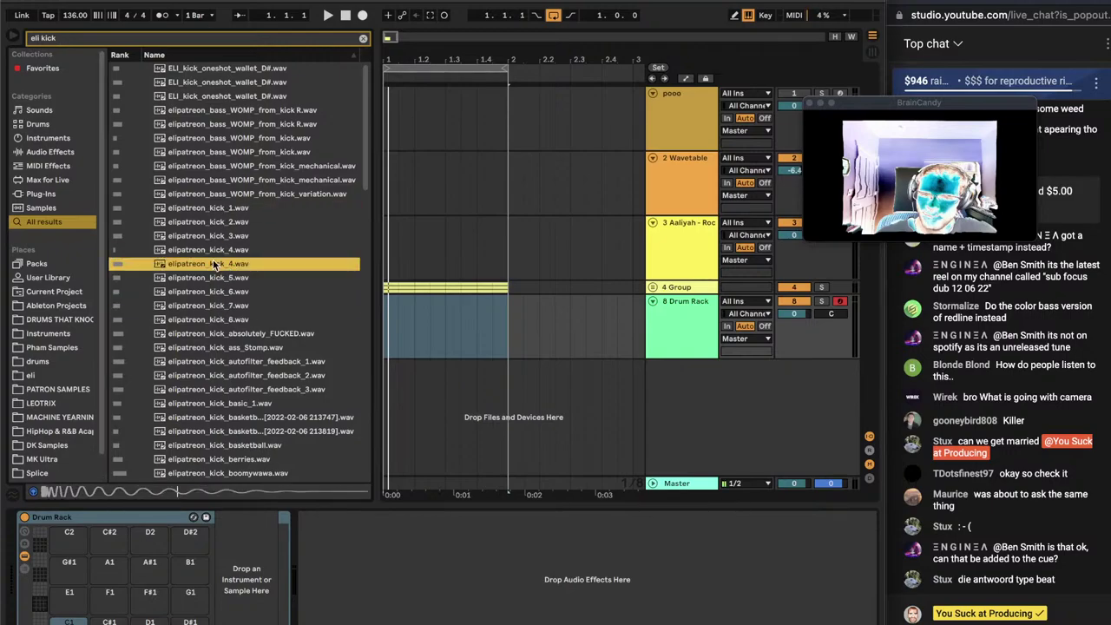
pyautogui.moveTo(209, 264); pyautogui.dragTo(61, 620)
# Search for "v riot" and load V_RIOT_kick_22.wav onto the Drum Rack's C1 pad
pyautogui.press('super+f')
pyautogui.write('v')
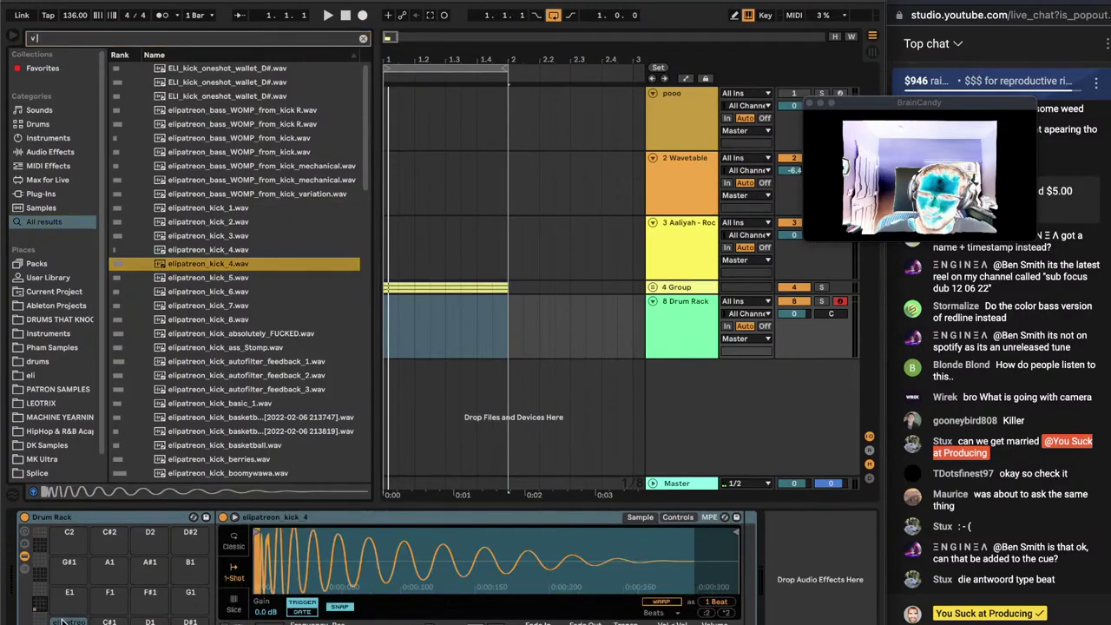
pyautogui.write(' riot')
pyautogui.click(228, 167)
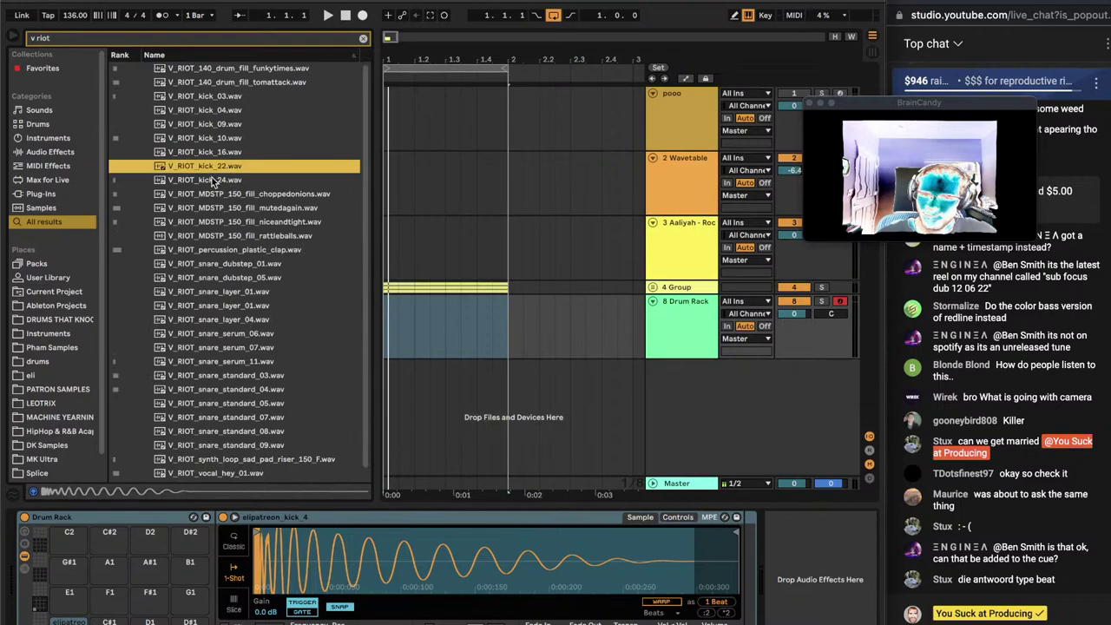
pyautogui.moveTo(205, 166); pyautogui.dragTo(68, 619)
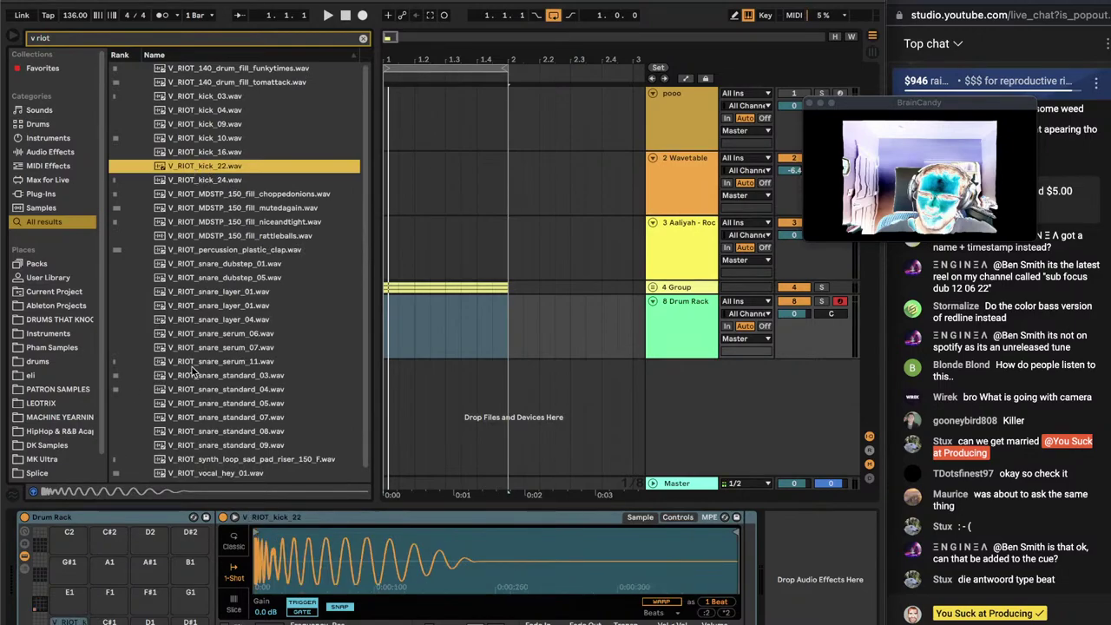
# Audition the V_RIOT snares and load V_RIOT_snare_standard_05.wav onto the Drum Rack's C#1 pad
pyautogui.click(234, 404)
pyautogui.click(228, 431)
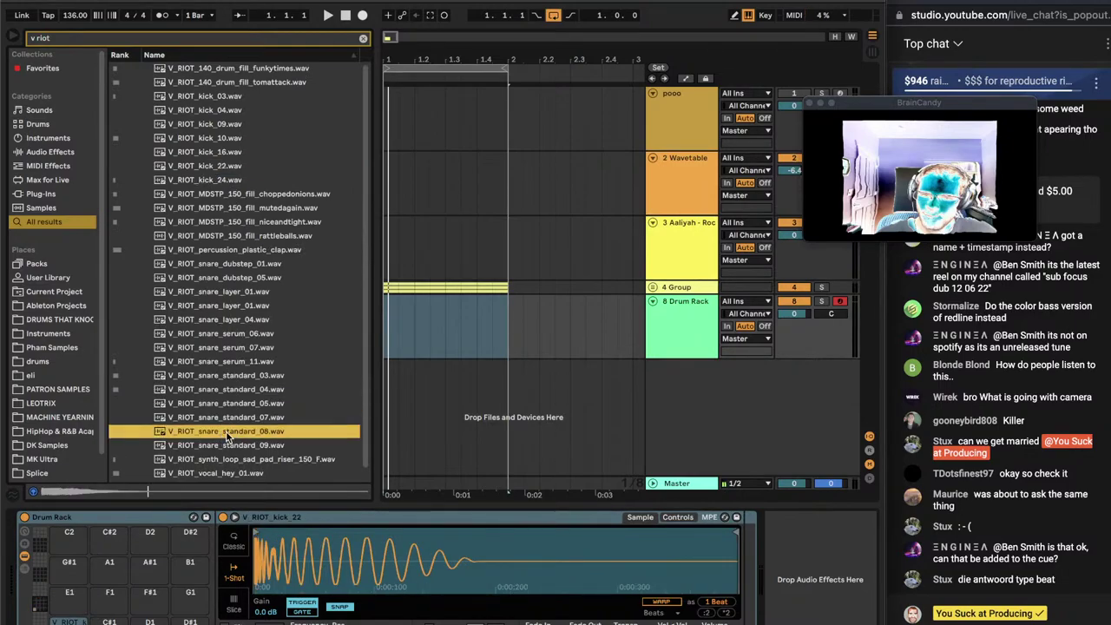
pyautogui.click(217, 363)
pyautogui.click(218, 375)
pyautogui.click(221, 390)
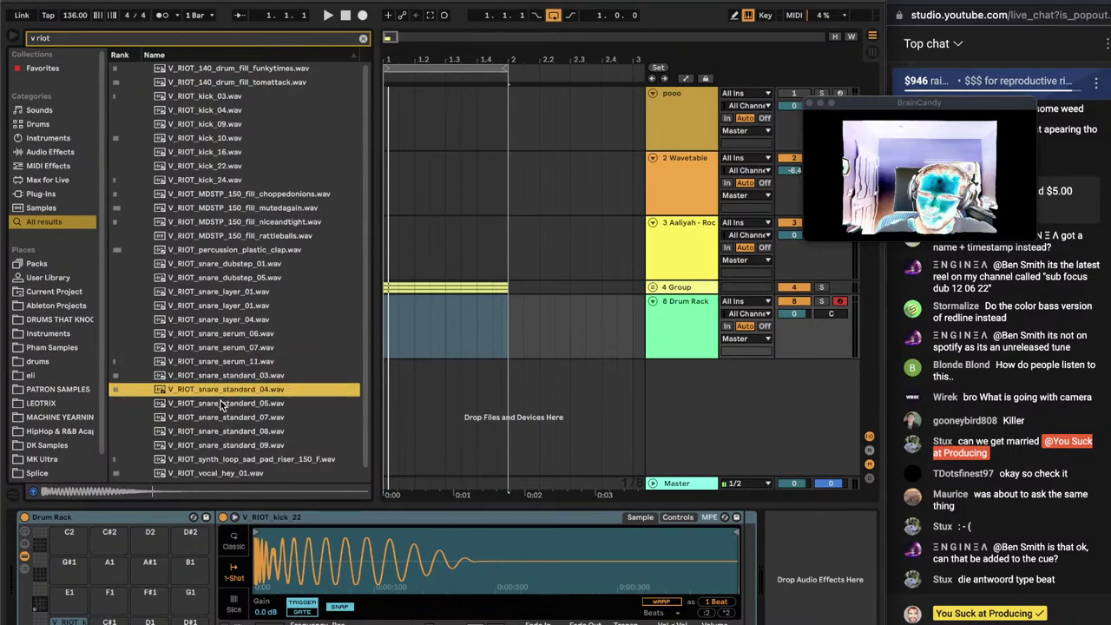
pyautogui.click(223, 402)
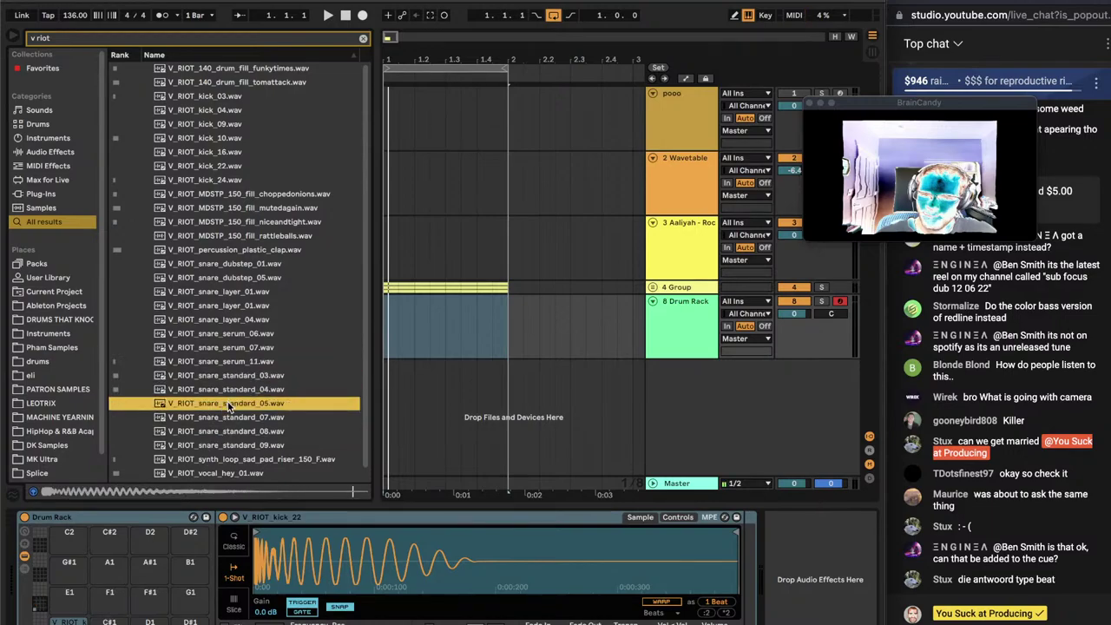
# Create a one-bar clip on the Drum Rack track with a kick at 1.1.1 and a snare at 1.3, and play it
pyautogui.doubleClick(503, 327)
pyautogui.doubleClick(286, 357)
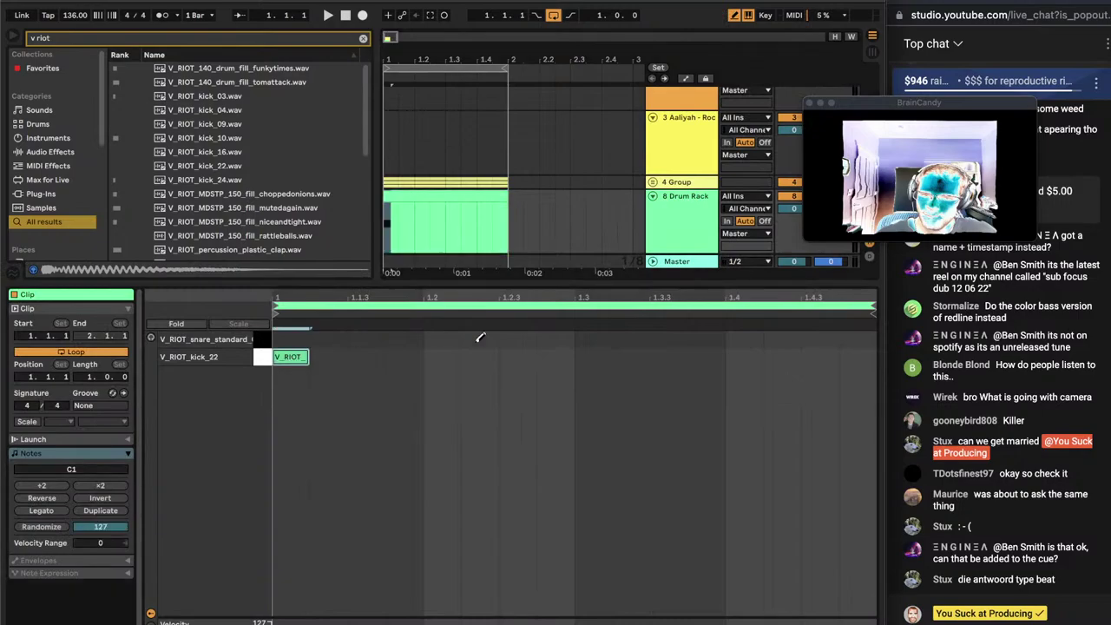
pyautogui.doubleClick(595, 339)
pyautogui.press('space')
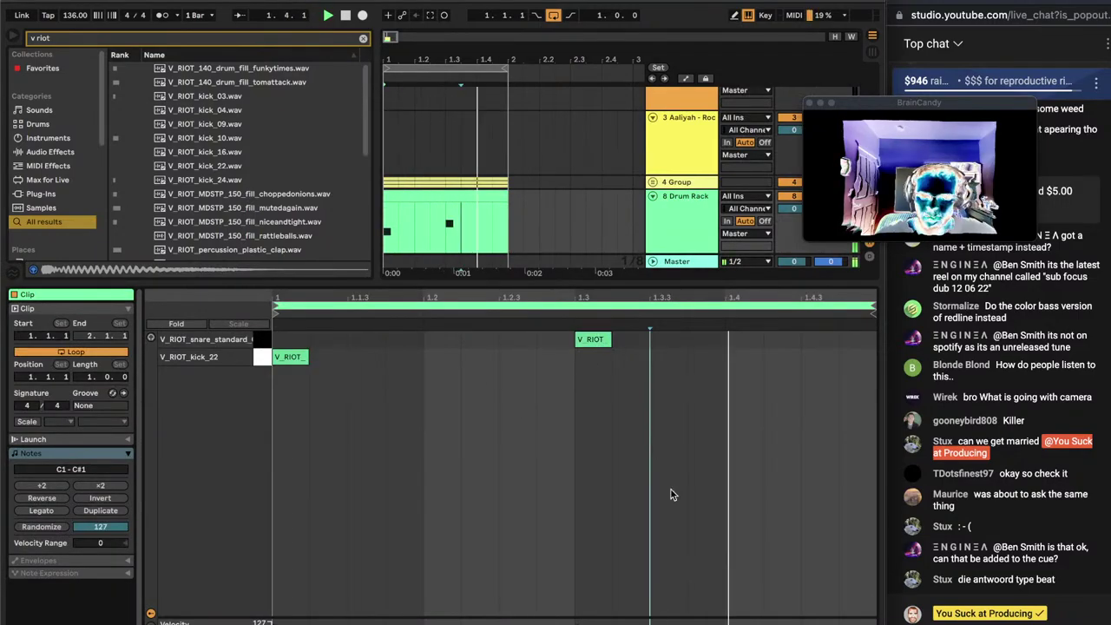
pyautogui.hotkey('shift', 'Tab')
pyautogui.click(671, 337)
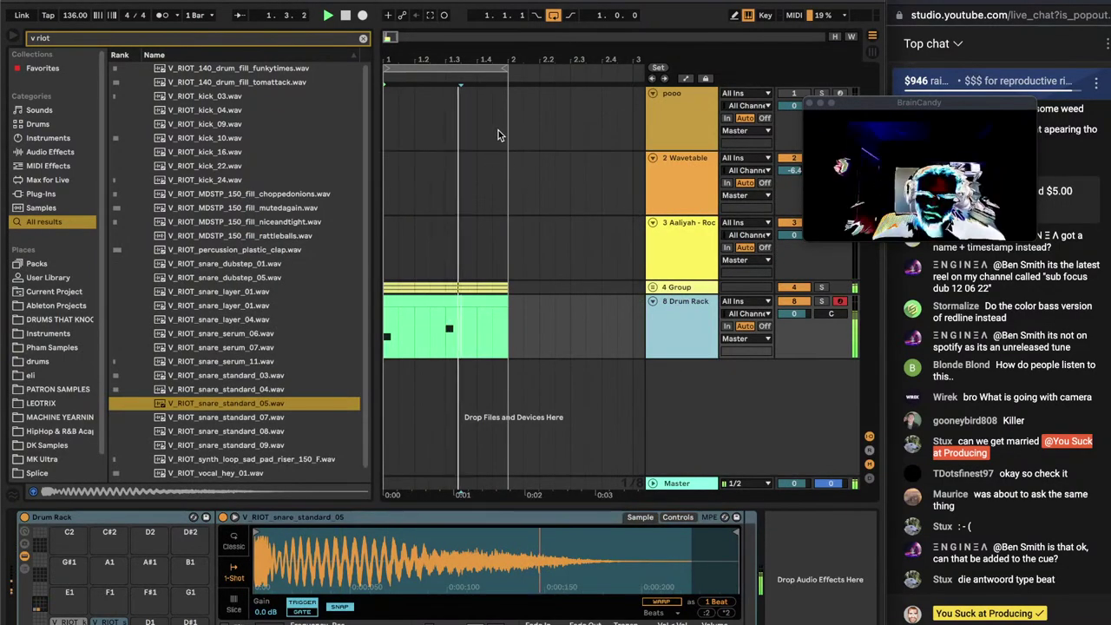
# Select bar 1 and insert an audio track between the collapsed bass group and the Drum Rack track
pyautogui.click(476, 70)
pyautogui.click(655, 289)
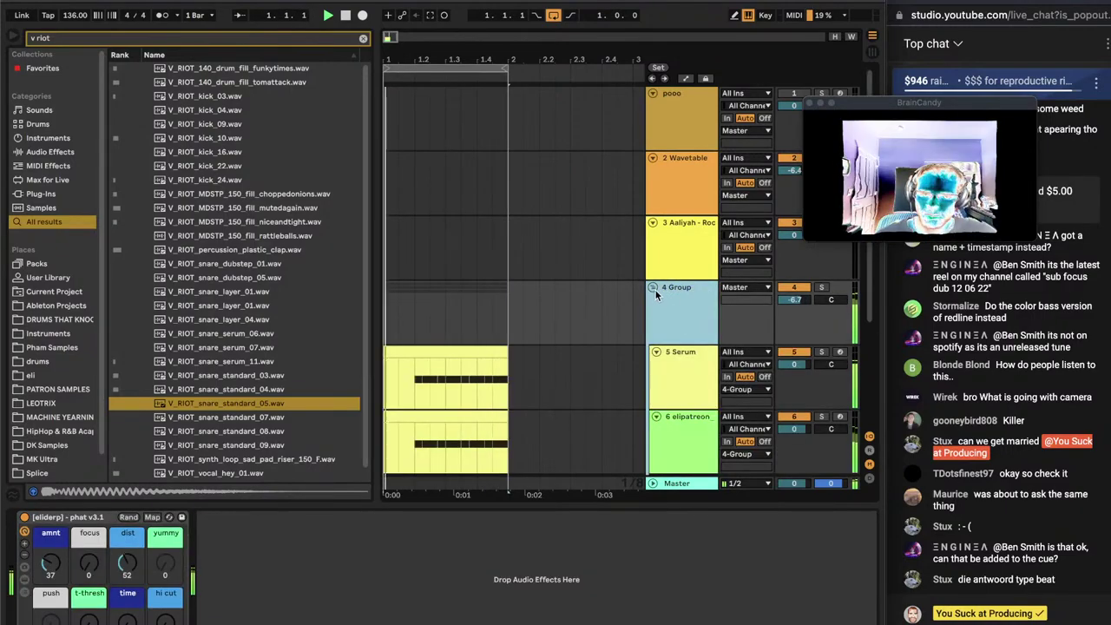
pyautogui.click(653, 288)
pyautogui.click(685, 314)
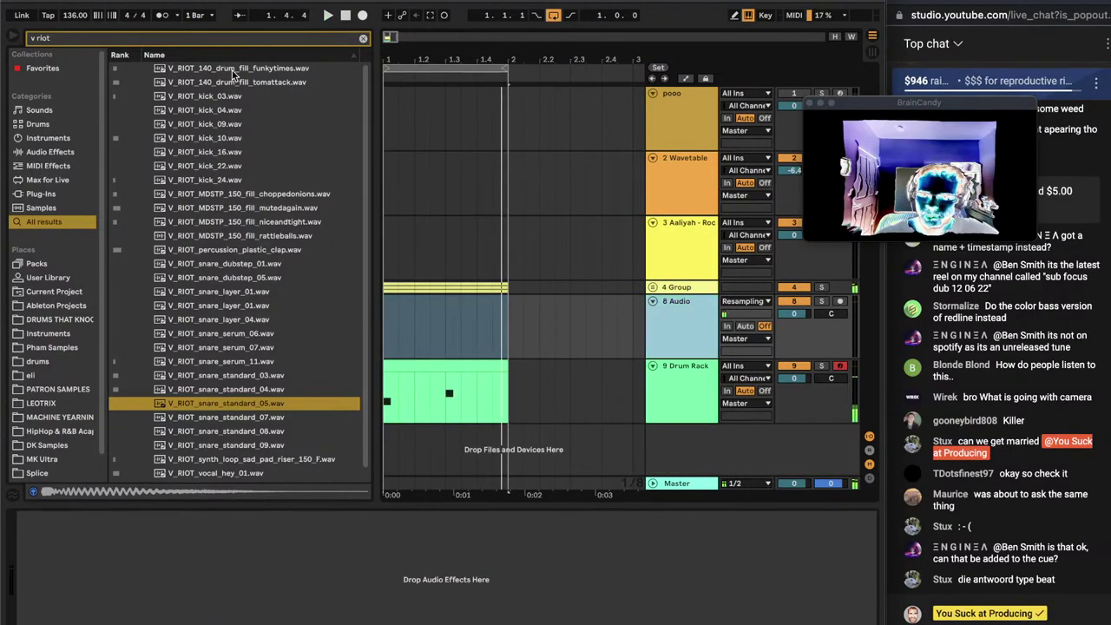
# Search for "growl", place elipatreon_spectral_growl.wav over the first beat of the audio track, and lower that track to -12.8 dB
pyautogui.press('super+f')
pyautogui.write('growl')
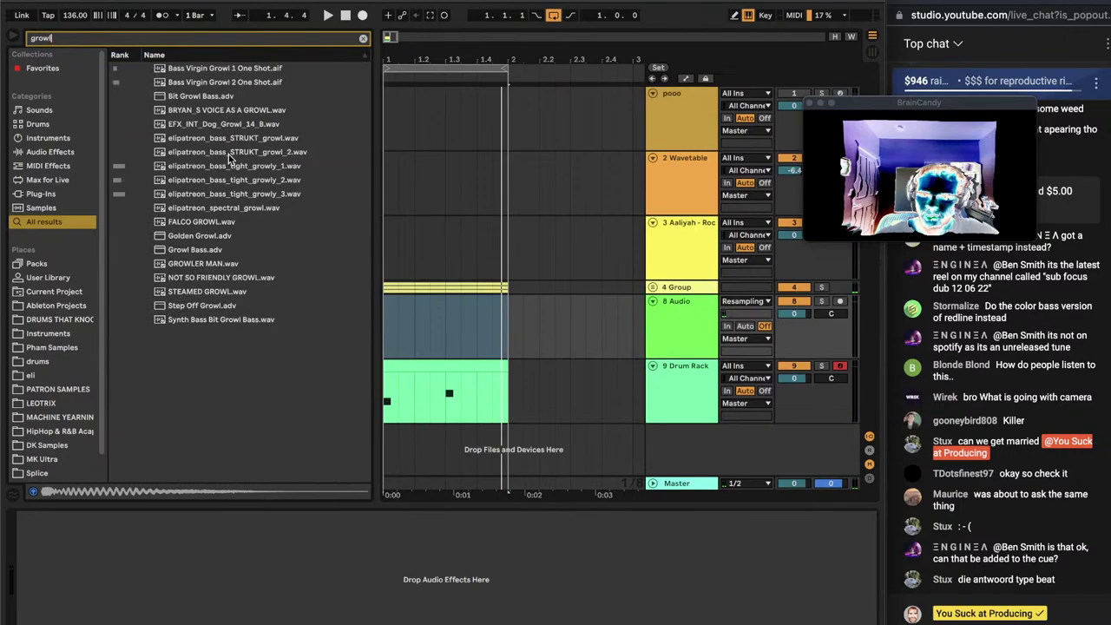
pyautogui.click(225, 165)
pyautogui.moveTo(224, 214); pyautogui.dragTo(405, 311)
pyautogui.press('space')
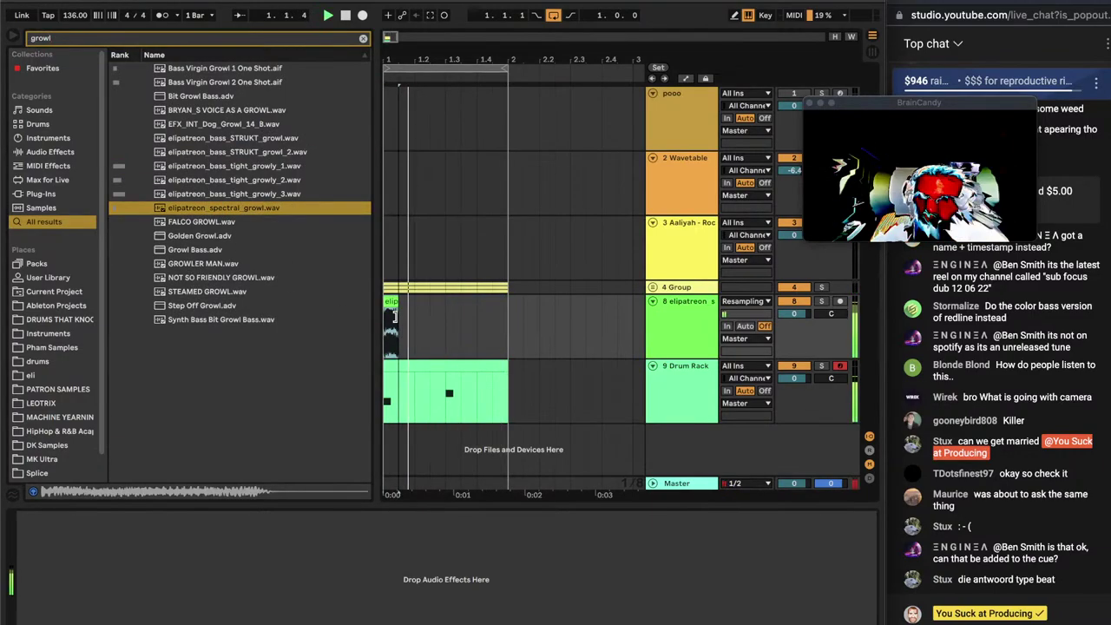
pyautogui.moveTo(795, 313); pyautogui.dragTo(792, 334)
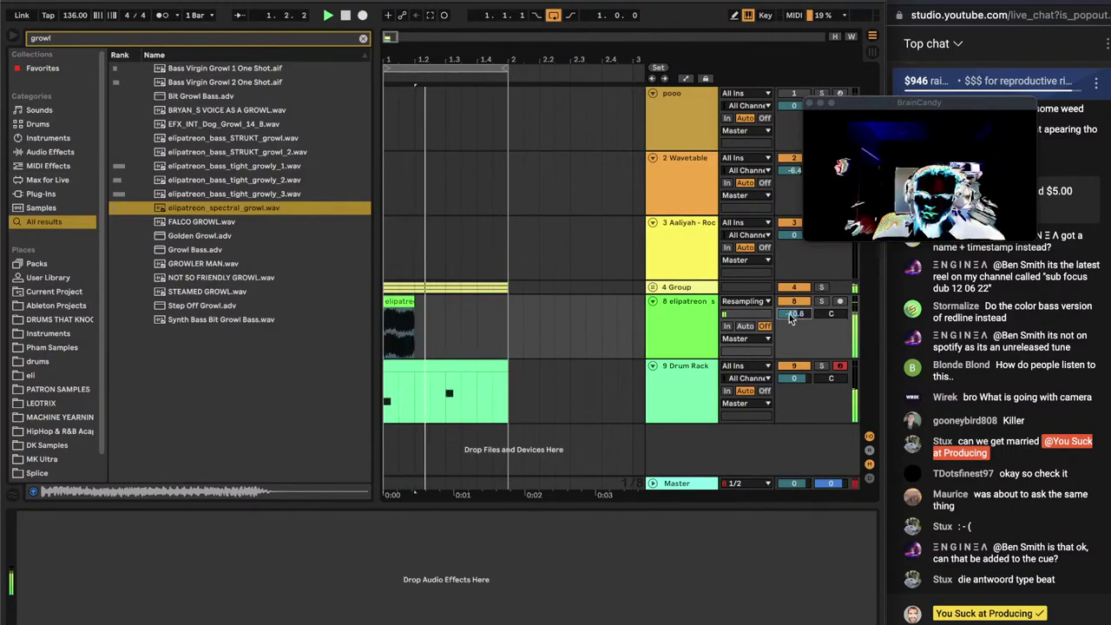
# Group the bass group together with the growl track, and unfold the nested bass group
pyautogui.click(690, 276)
pyautogui.click(689, 288)
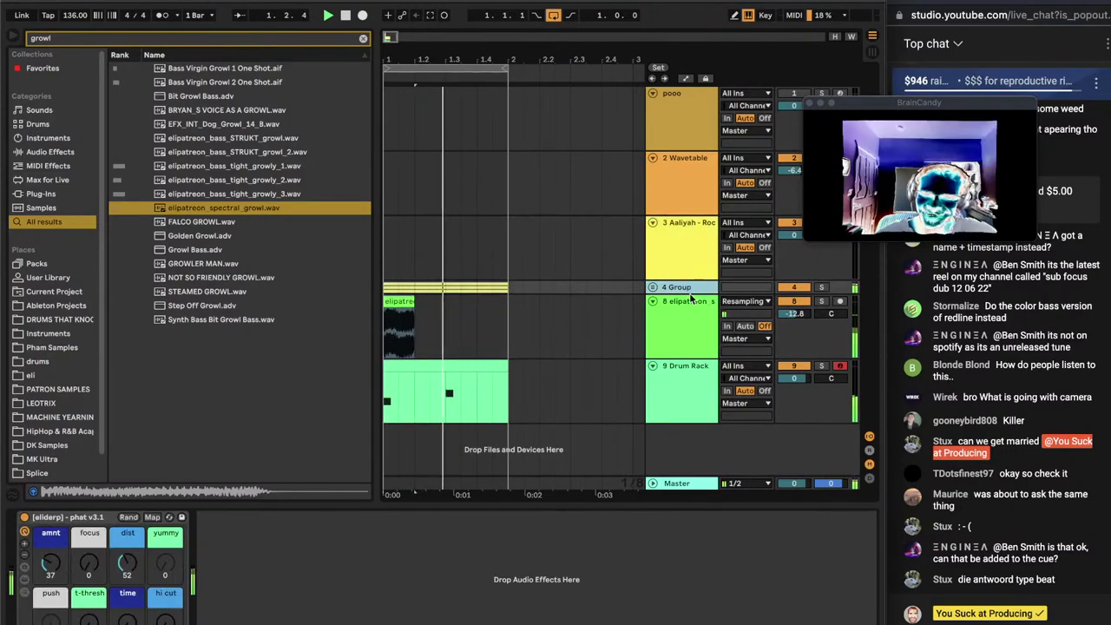
pyautogui.keyDown('shift'); pyautogui.click(687, 321); pyautogui.keyUp('shift')
pyautogui.press('super+g')
pyautogui.click(652, 339)
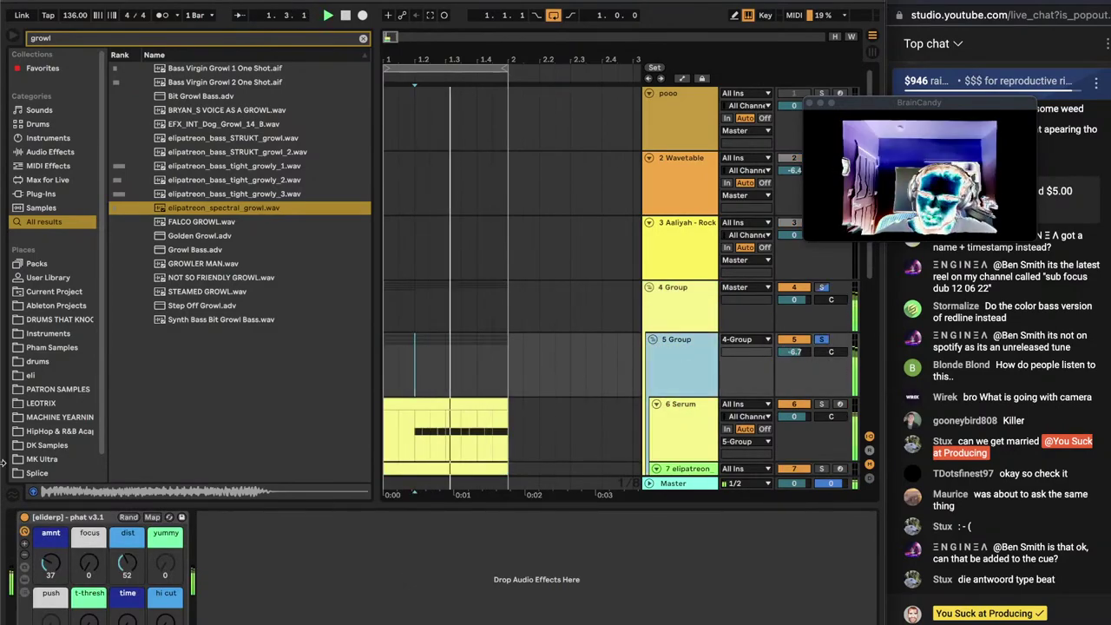
# Set the phat v3.1 rack's focus to 86 and amnt to 50 on the nested bass group, and stop playback
pyautogui.moveTo(88, 566); pyautogui.dragTo(87, 521)
pyautogui.moveTo(50, 564); pyautogui.dragTo(50, 549)
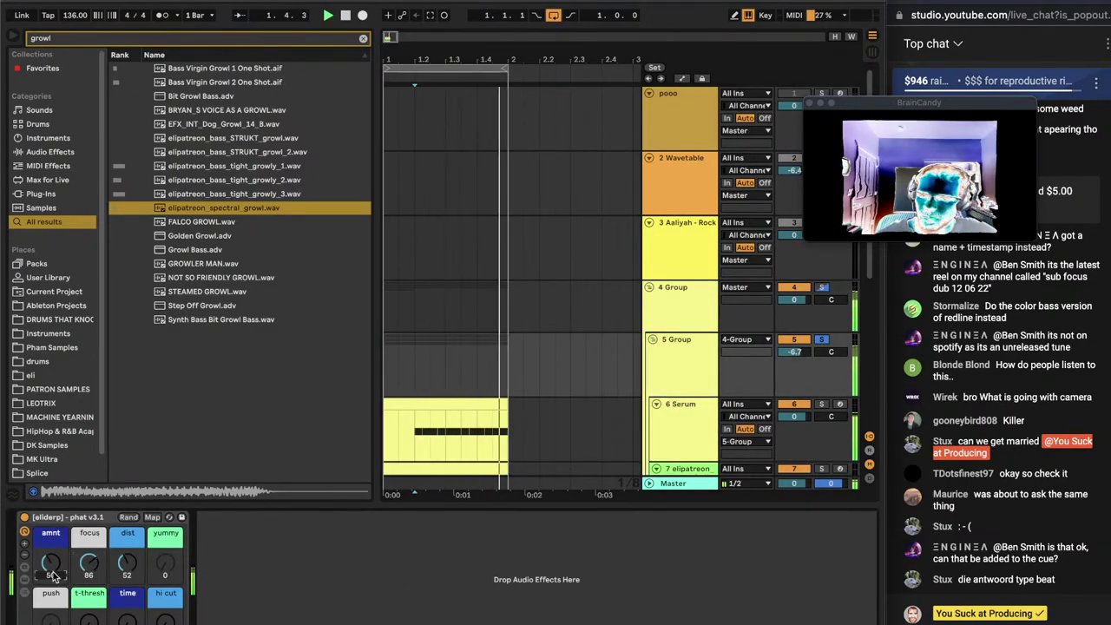
pyautogui.scroll(-2, 613, 373)
pyautogui.press('space')
# Search for "ozone imager" and add Ozone 9 Imager to the nested bass group
pyautogui.click(701, 350)
pyautogui.press('super+f')
pyautogui.write('ozone imager')
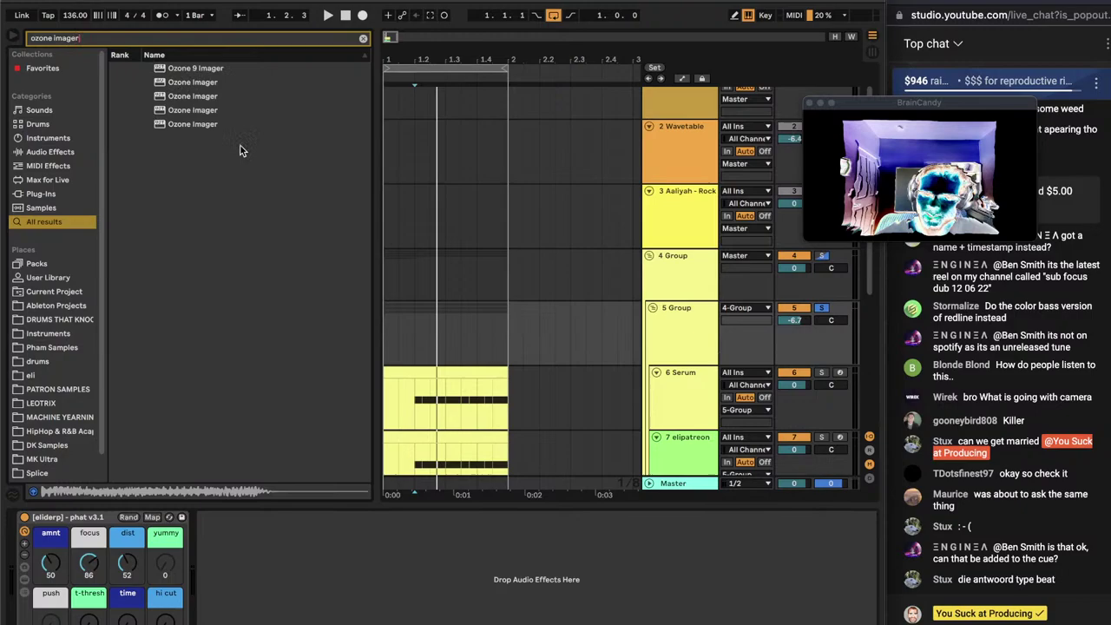
pyautogui.click(179, 68)
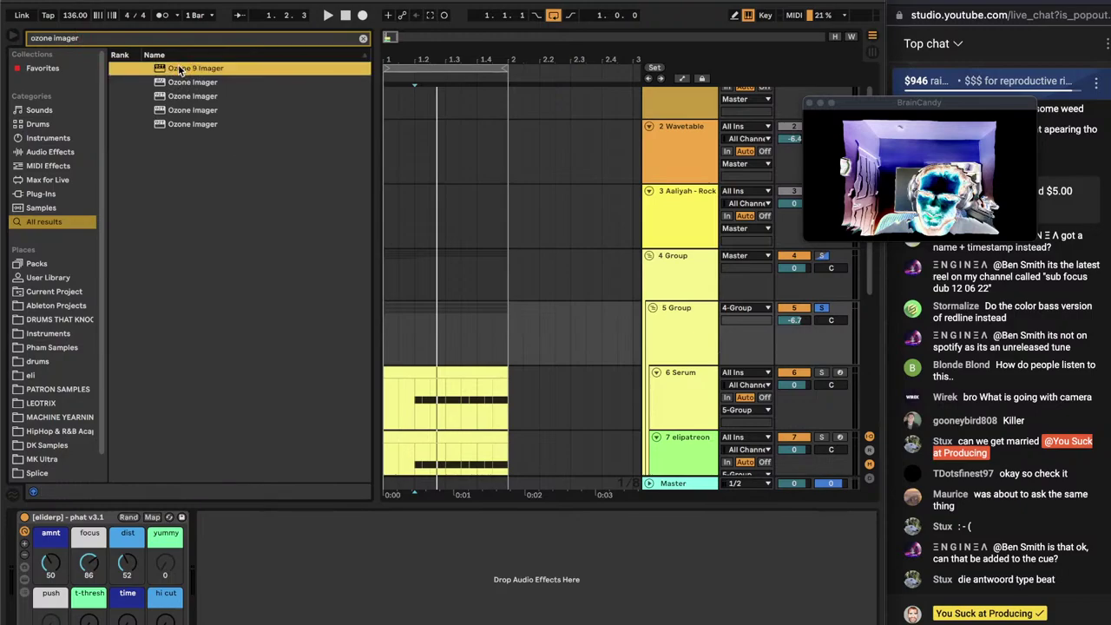
pyautogui.doubleClick(180, 69)
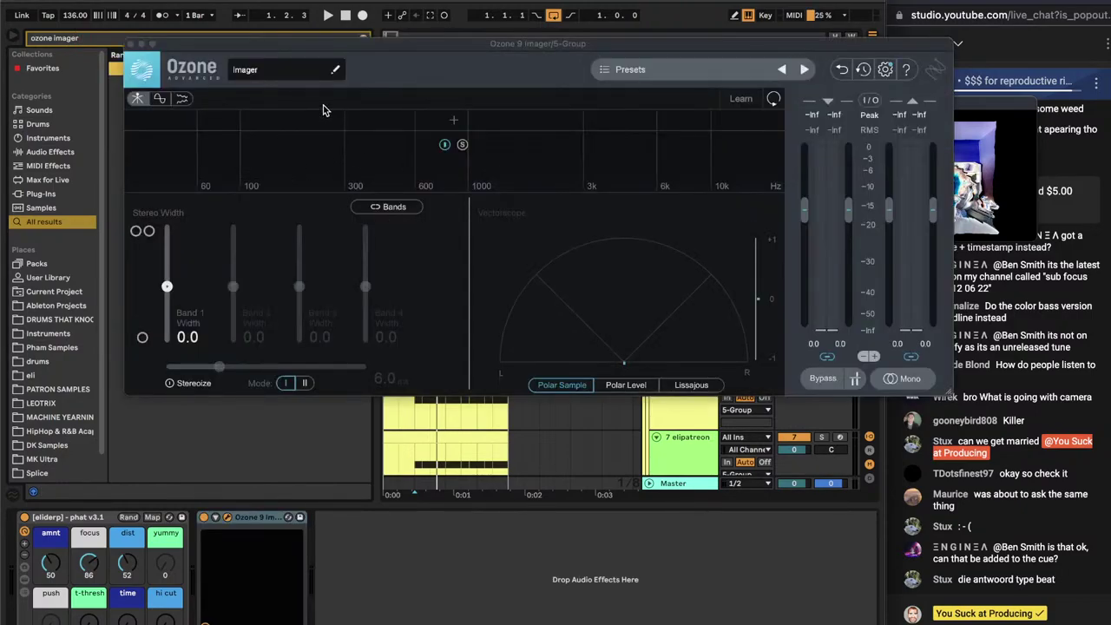
# During playback, split the Imager just below 300 Hz, widen Band 2 to 64.6, and close the plug-in window
pyautogui.click(322, 113)
pyautogui.press('space')
pyautogui.moveTo(232, 241); pyautogui.dragTo(234, 254)
pyautogui.click(123, 44)
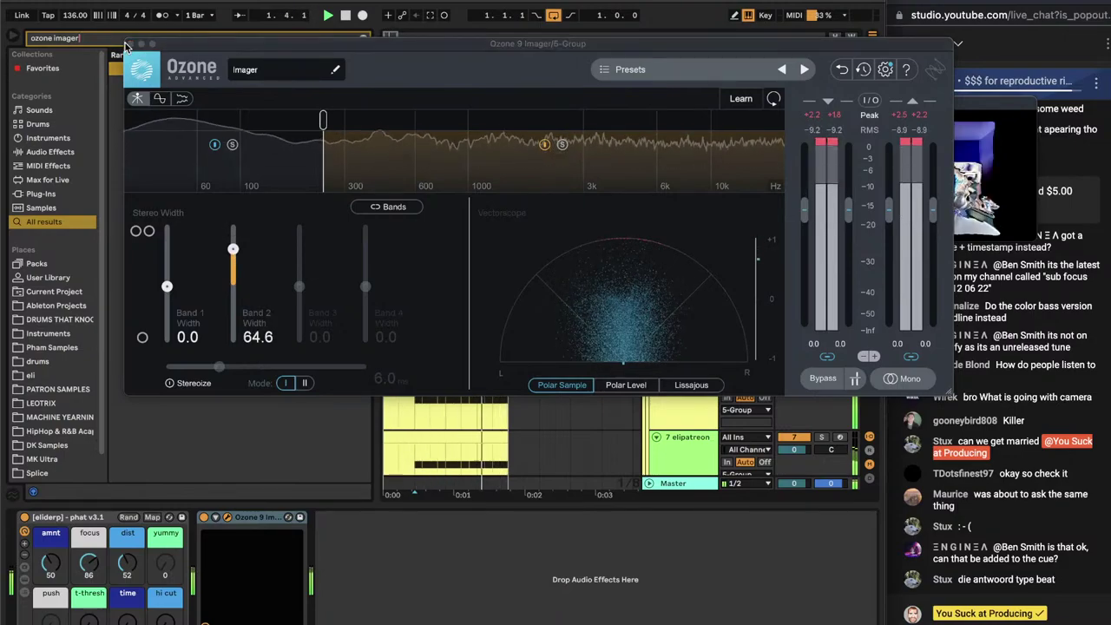
pyautogui.click(131, 43)
# Add Duck_Buddy to the outer group and set its sidechain source to the Drum Rack track, Post FX
pyautogui.click(686, 264)
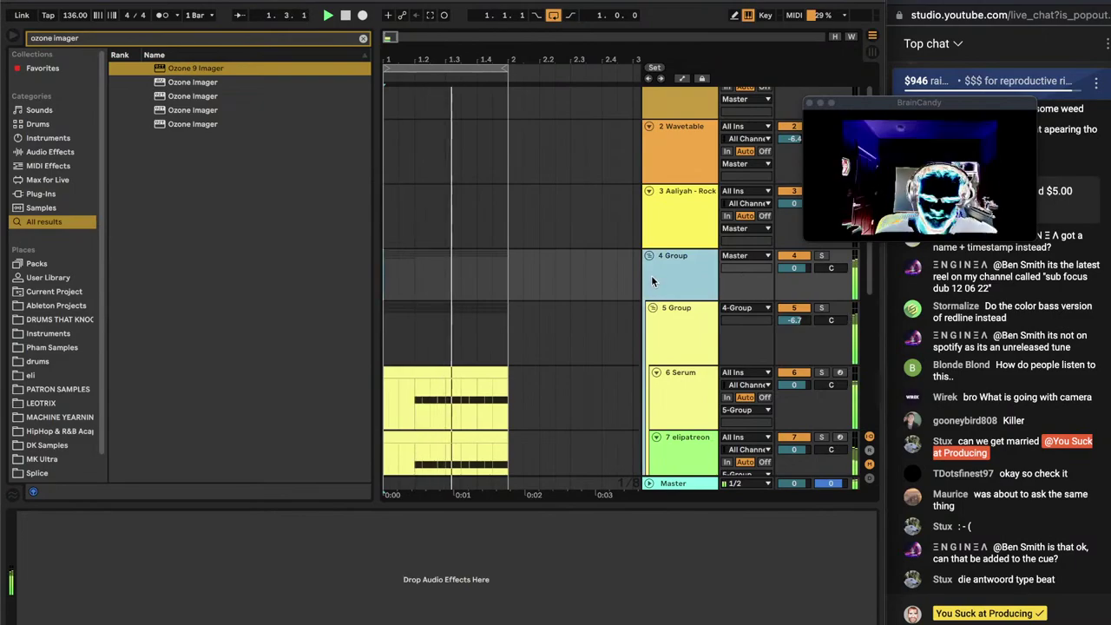
pyautogui.press('super+f')
pyautogui.write('duck bud')
pyautogui.press('Down')
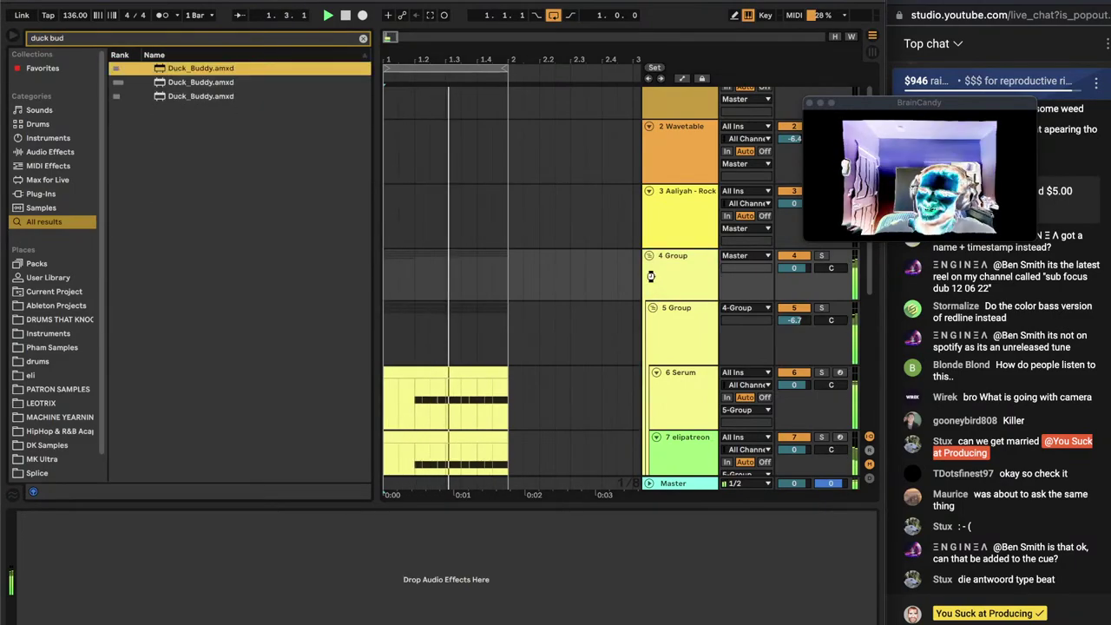
pyautogui.press('Return')
pyautogui.click(61, 532)
pyautogui.click(74, 506)
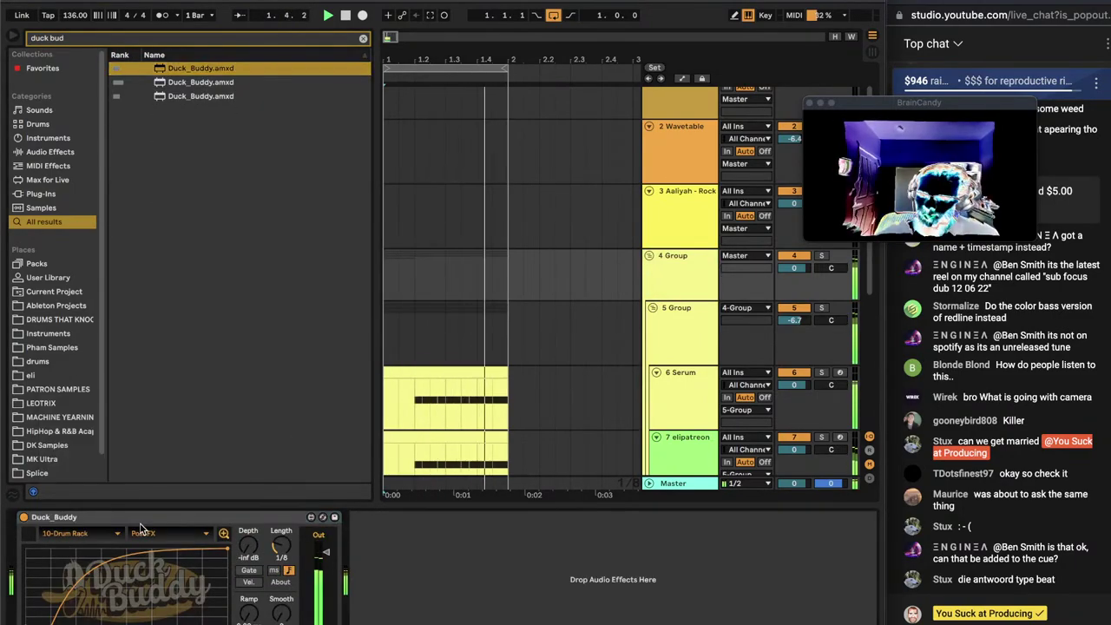
# Check the devices on the growl track and on the tracks of the nested bass group
pyautogui.scroll(-5, 618, 320)
pyautogui.scroll(-2, 619, 320)
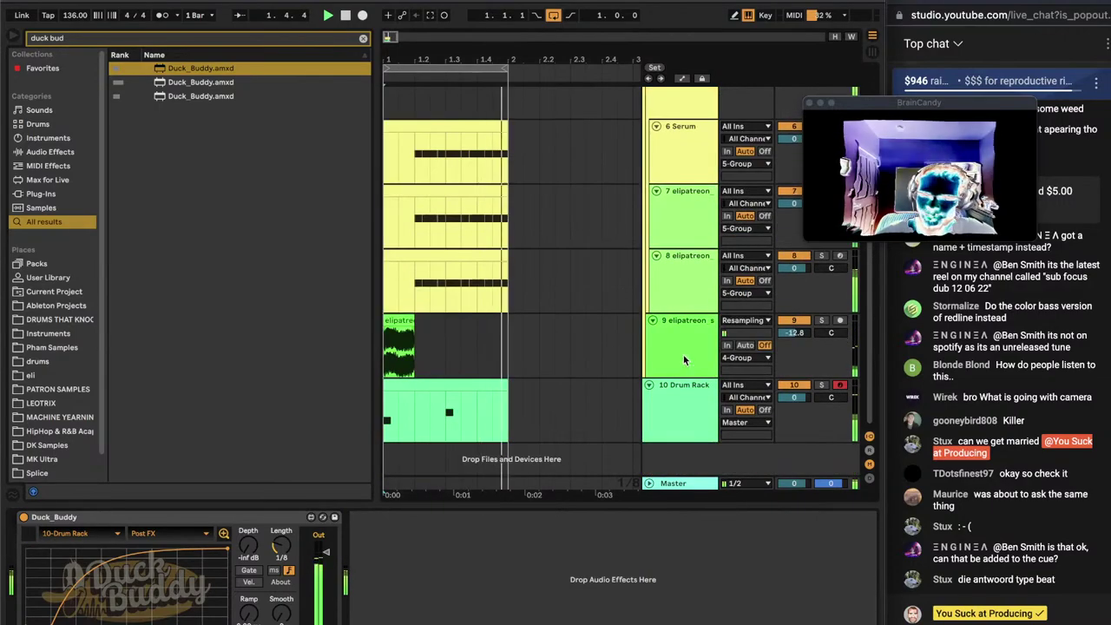
pyautogui.click(683, 359)
pyautogui.scroll(5, 684, 361)
pyautogui.scroll(-1, 678, 304)
pyautogui.click(674, 251)
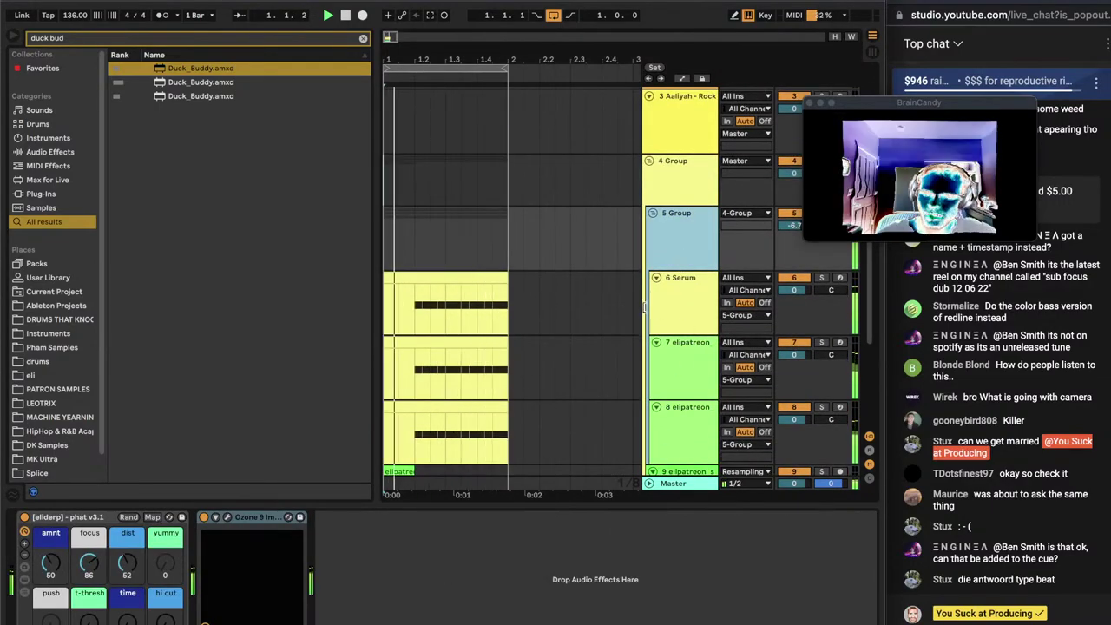
pyautogui.click(684, 344)
# Search for "shift", insert Shifter between the phat rack and Ozone 9 Imager on the nested bass group, and choose Freq mode
pyautogui.click(675, 232)
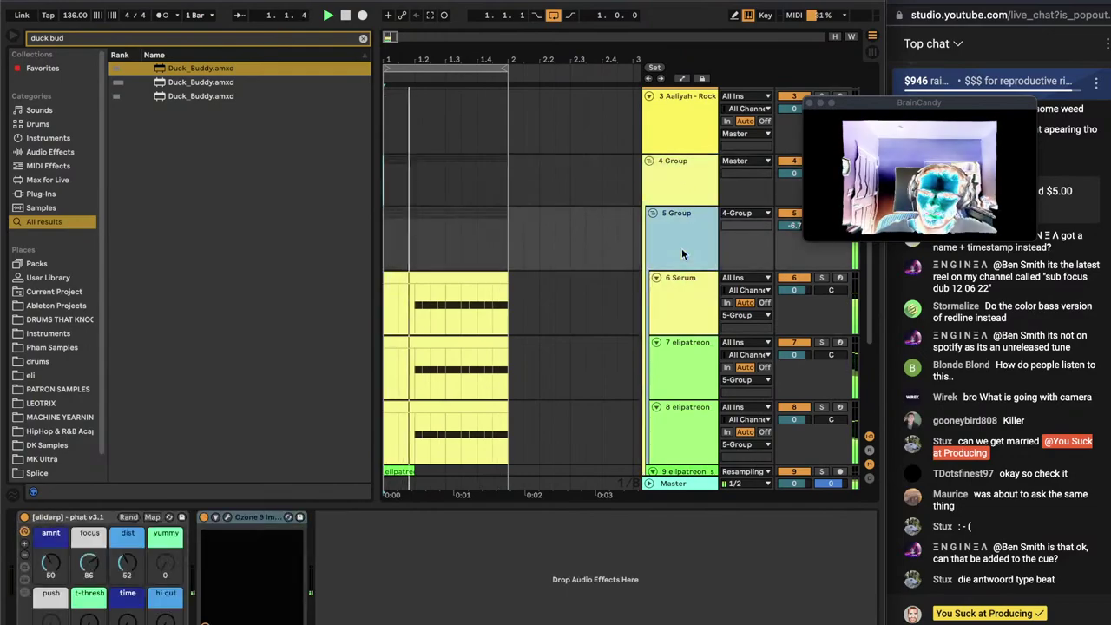
pyautogui.press('super+f')
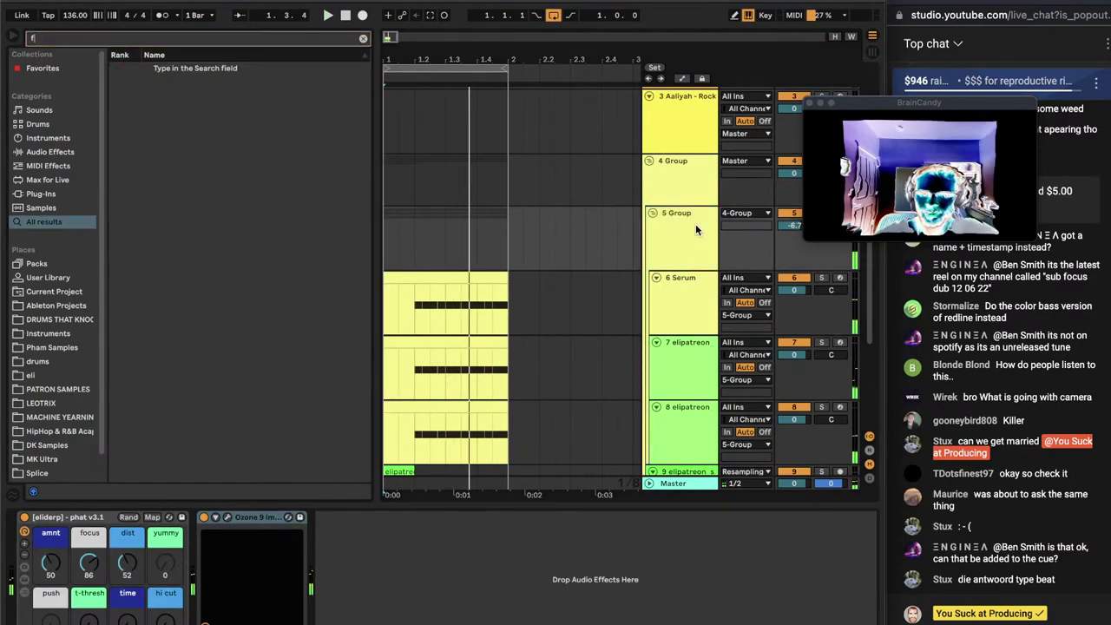
pyautogui.write('shift')
pyautogui.moveTo(176, 69); pyautogui.dragTo(181, 583)
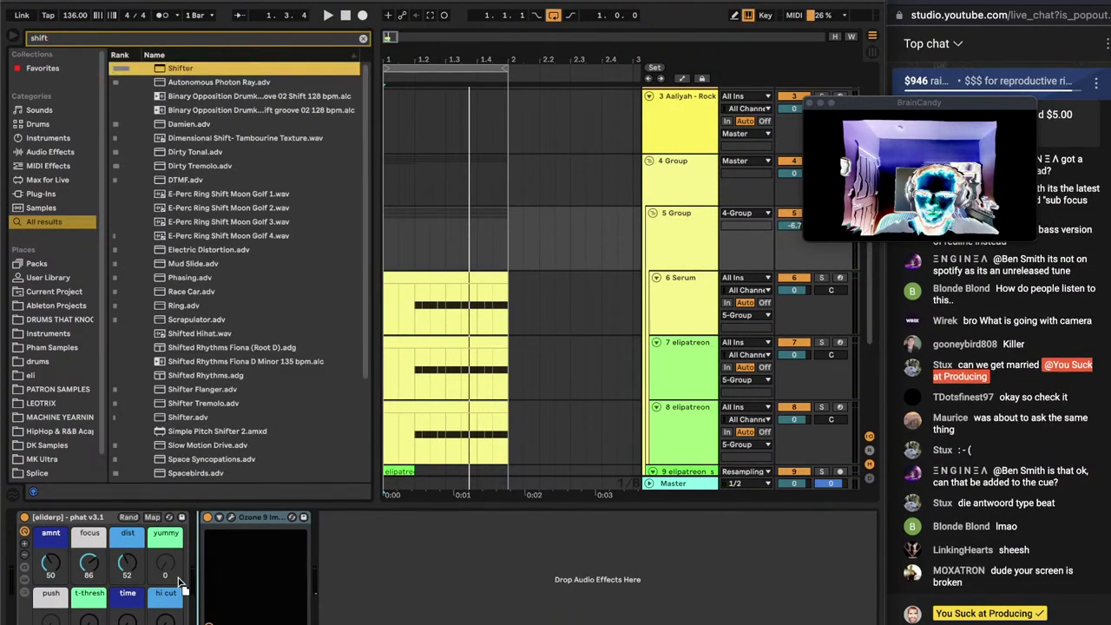
pyautogui.moveTo(334, 586); pyautogui.dragTo(338, 583)
pyautogui.click(451, 553)
# Play the loop while setting Shifter's Fine amount to 35.3 Hz, and stop playback
pyautogui.press('space')
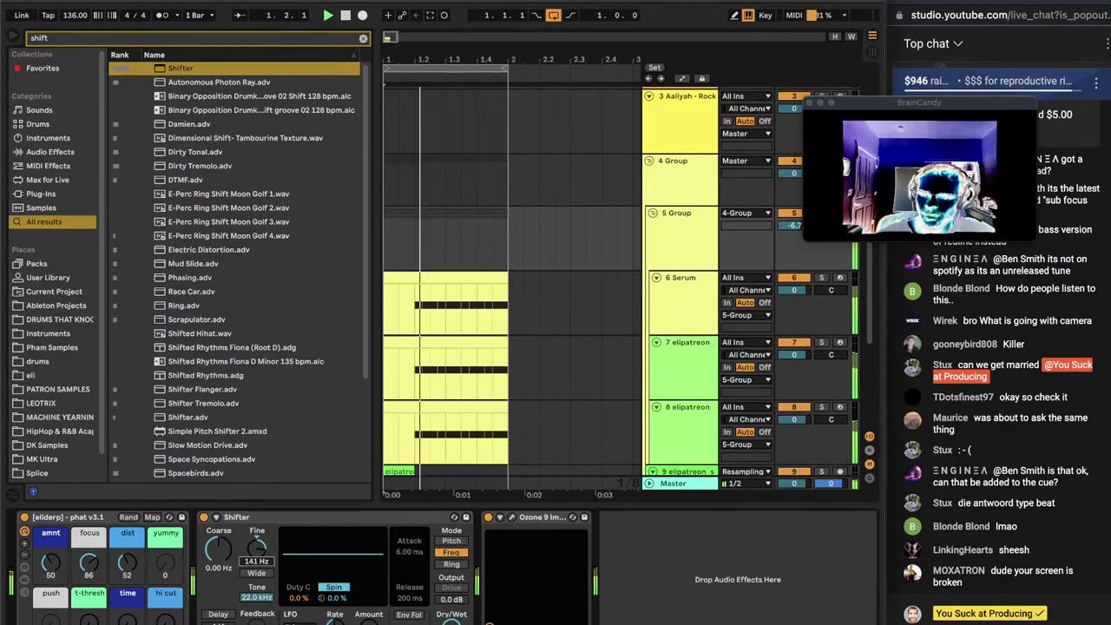
pyautogui.moveTo(258, 564)
pyautogui.mouseDown()
pyautogui.moveTo(258, 585)
pyautogui.moveTo(257, 555)
pyautogui.mouseUp()
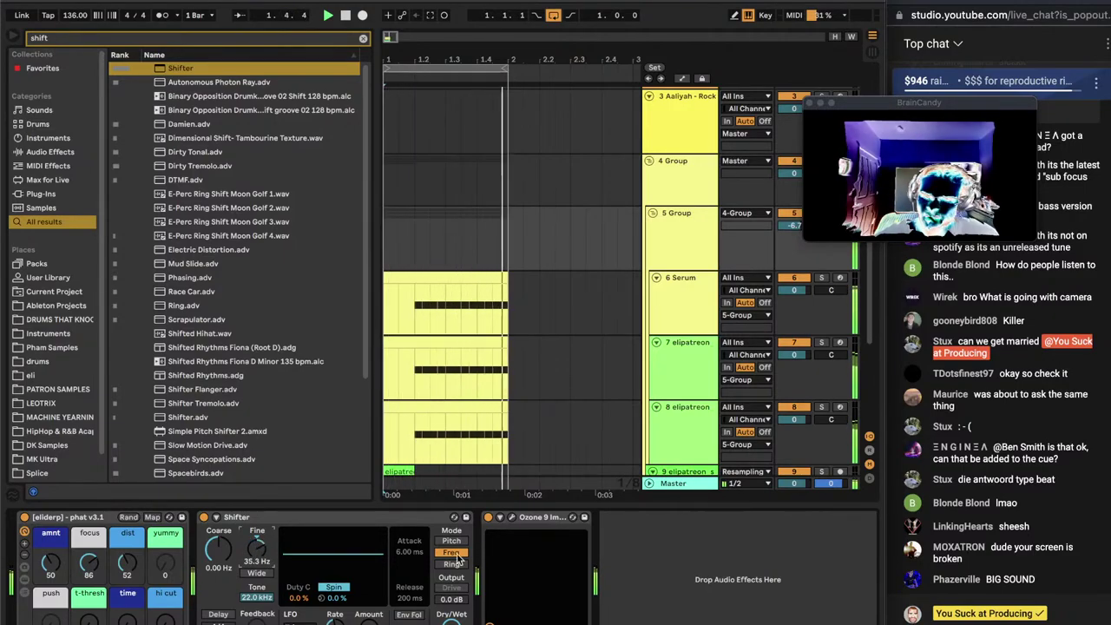
pyautogui.press('space')
# Review the device chains of the nested bass group and the outer group
pyautogui.click(684, 249)
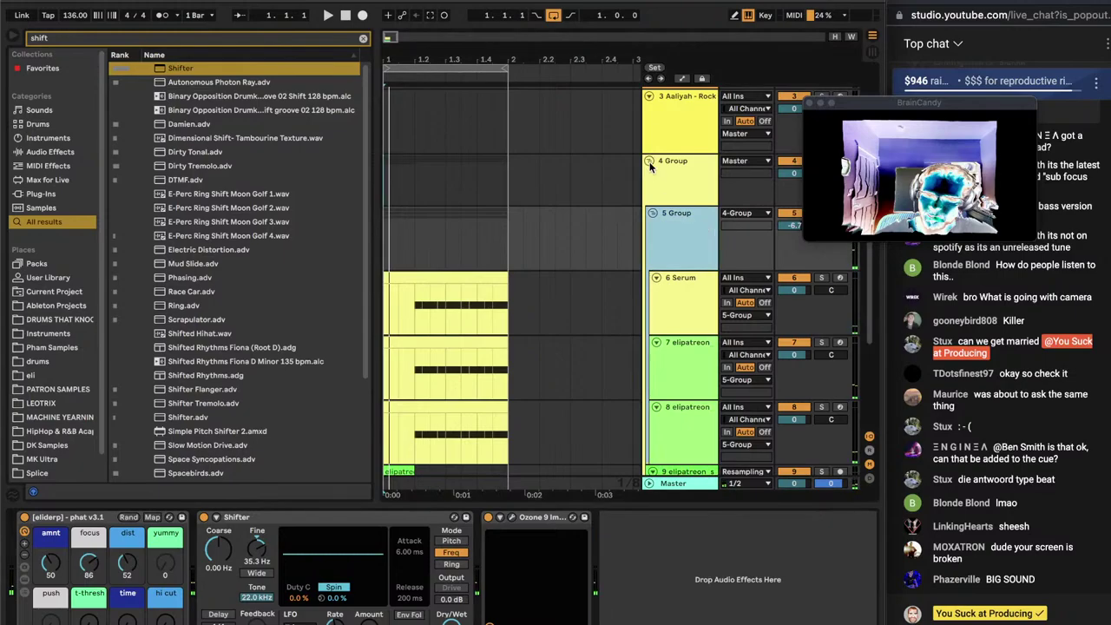
pyautogui.click(649, 162)
pyautogui.click(659, 258)
pyautogui.click(649, 286)
pyautogui.click(675, 317)
pyautogui.click(668, 363)
pyautogui.scroll(-4, 667, 363)
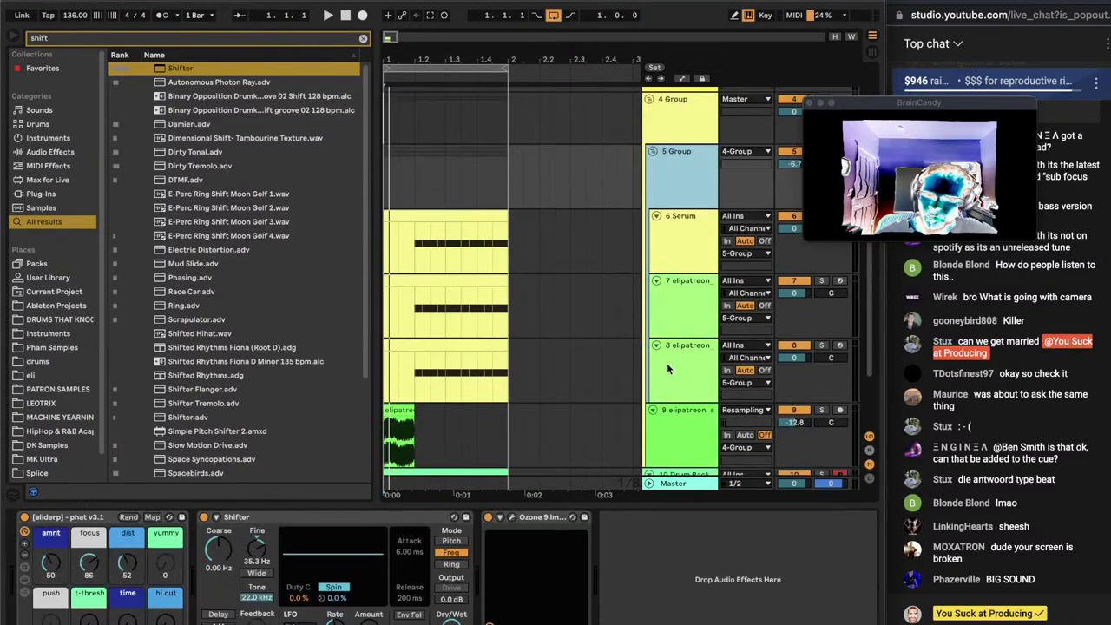
pyautogui.click(673, 264)
pyautogui.click(650, 172)
pyautogui.click(668, 121)
pyautogui.click(652, 154)
pyautogui.click(647, 103)
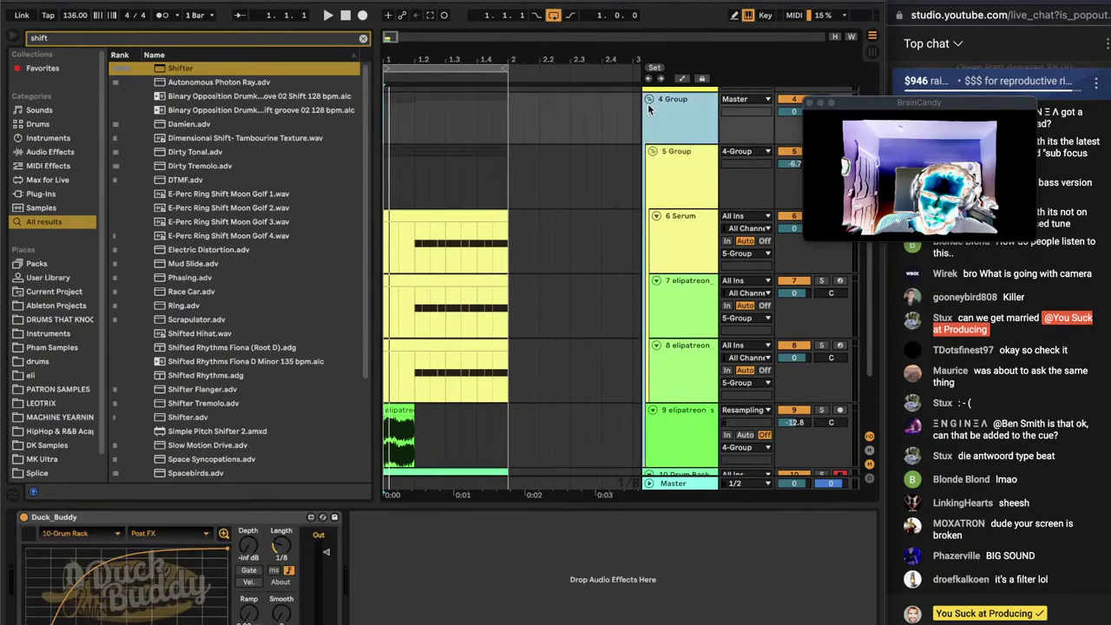
# Show the Master track's BrainCandy device and clear its inverted webcam colours
pyautogui.click(652, 488)
pyautogui.click(25, 583)
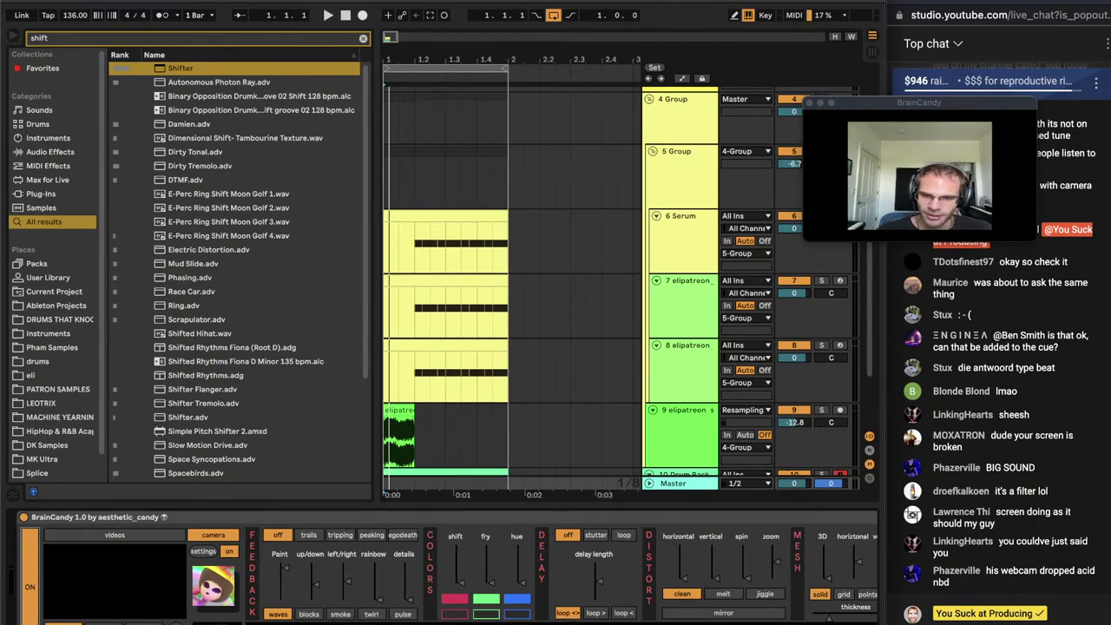
# Switch to Discord and read the overflow song requests in the direct message
pyautogui.click(528, 621)
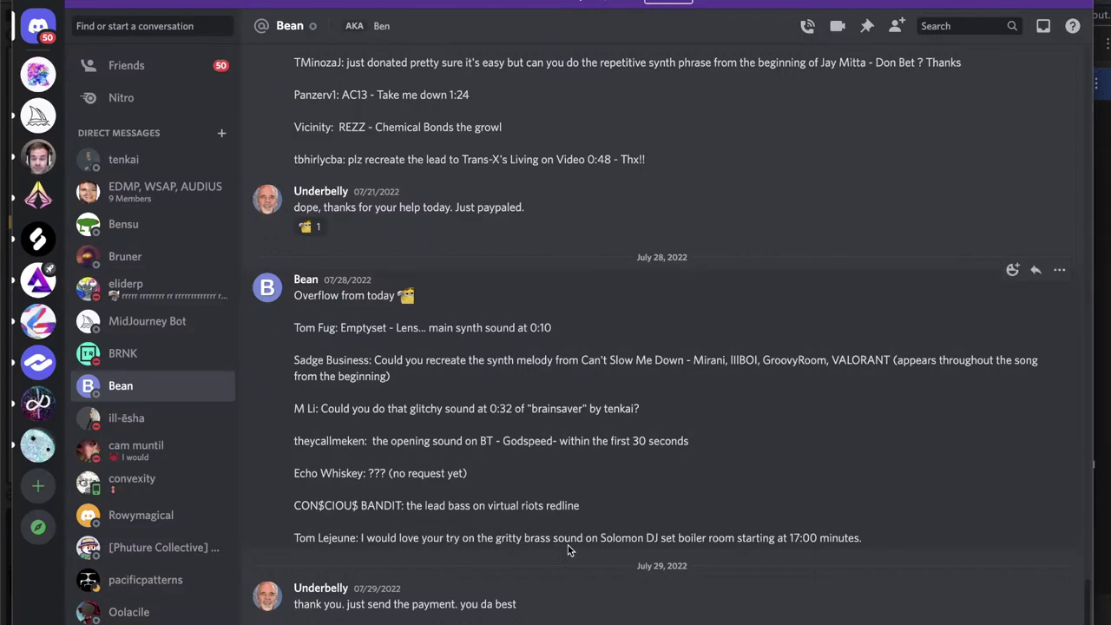
pyautogui.click(28, 2)
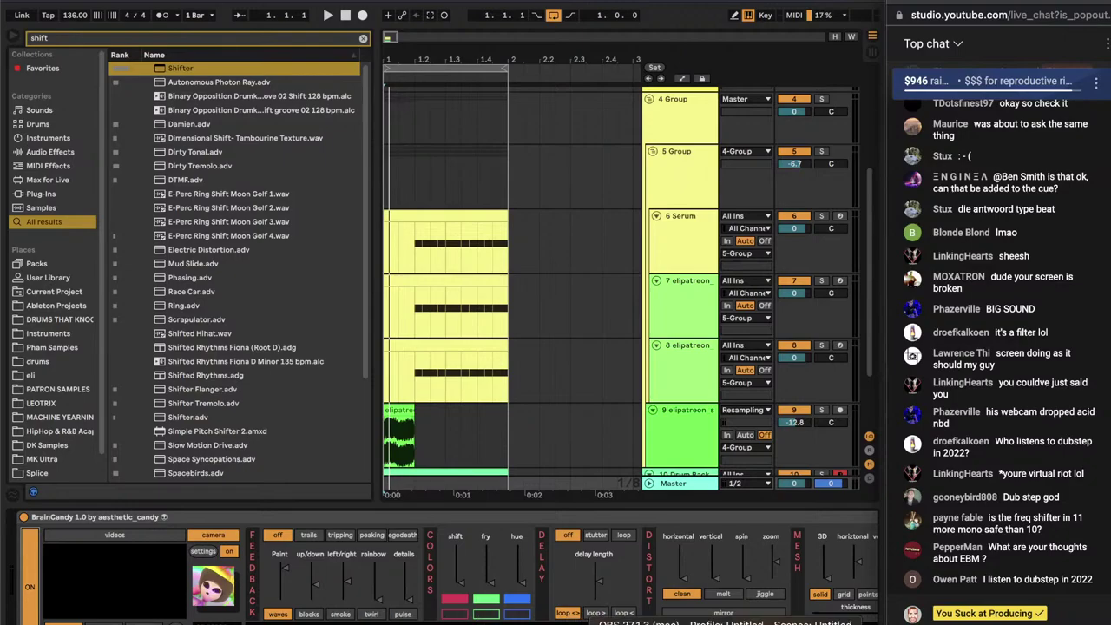
# Switch to Chrome, search for "solomon dj set boiler room" in a new tab, and open the Solomun Boiler Room DJ Set video
pyautogui.click(737, 622)
pyautogui.press('super+t')
pyautogui.write('solom')
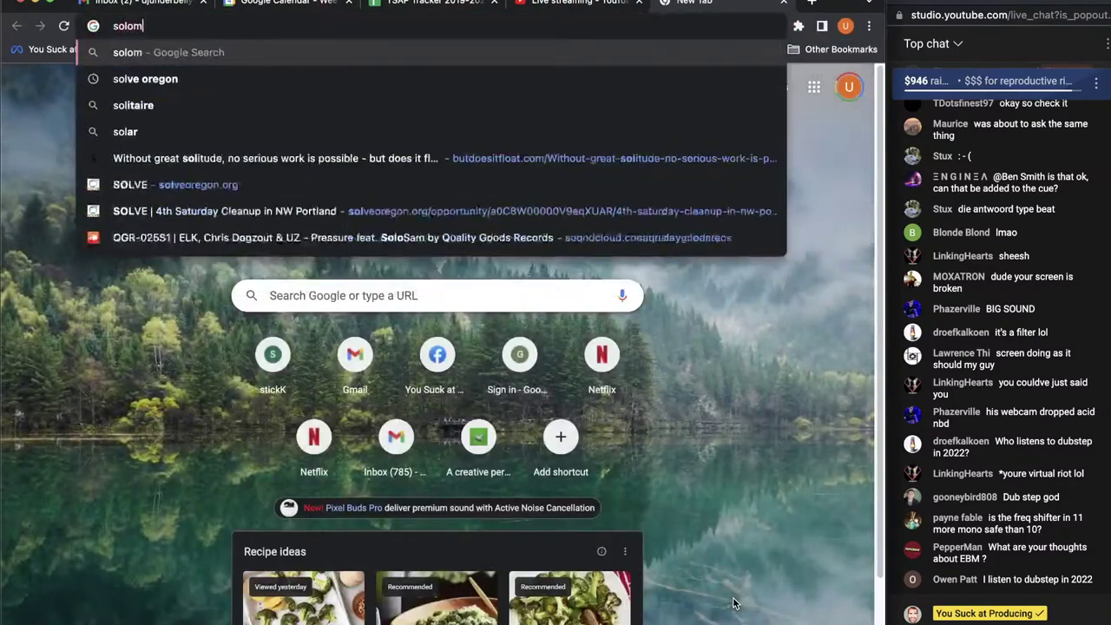
pyautogui.write('on dj set boiler room')
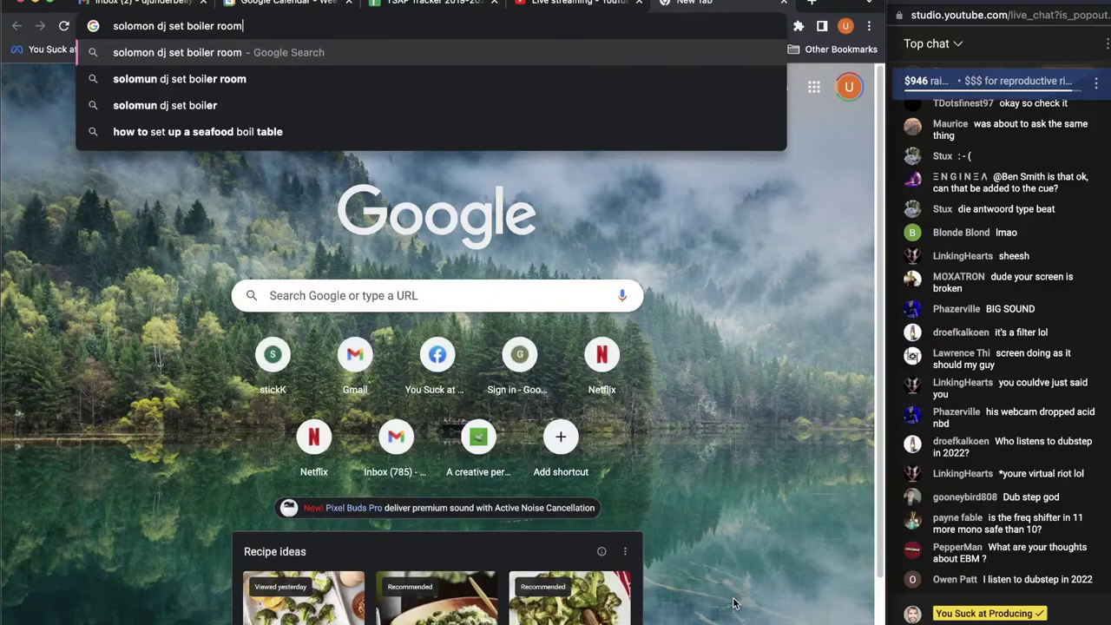
pyautogui.press('Return')
pyautogui.click(319, 348)
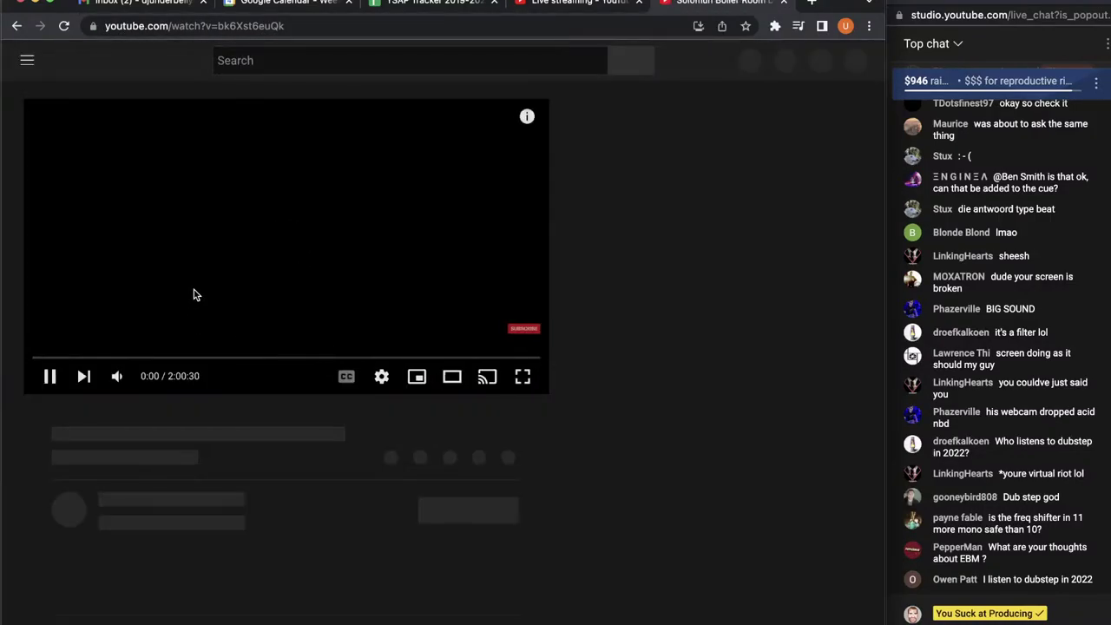
# Seek the Solomun video to about 17:00, listen for the requested brass sound, and pause it
pyautogui.click(194, 296)
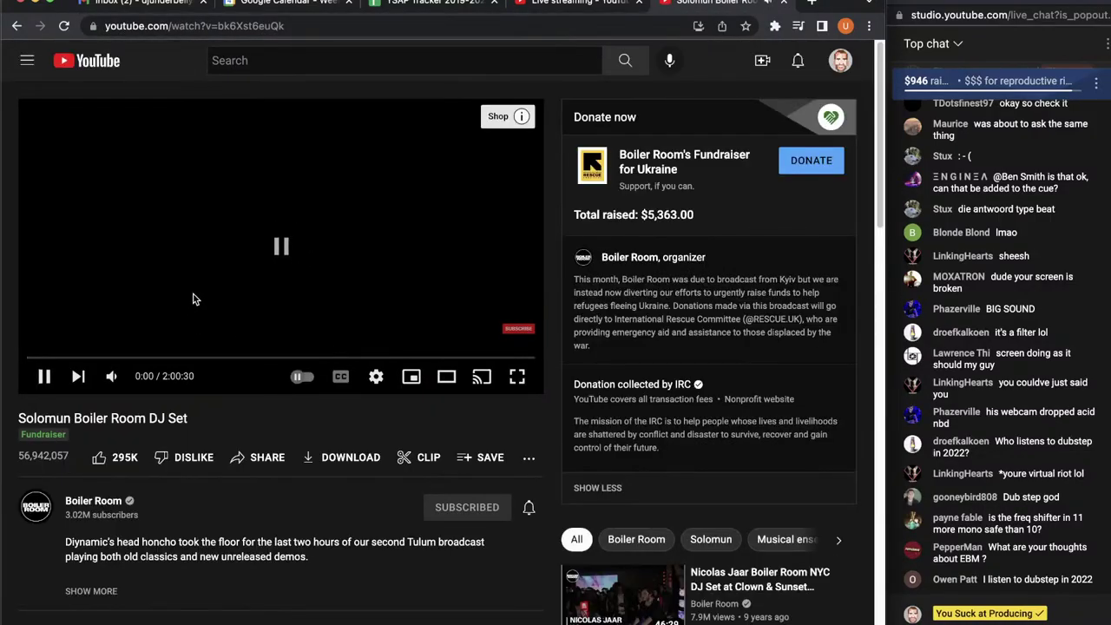
pyautogui.click(212, 280)
pyautogui.moveTo(122, 381)
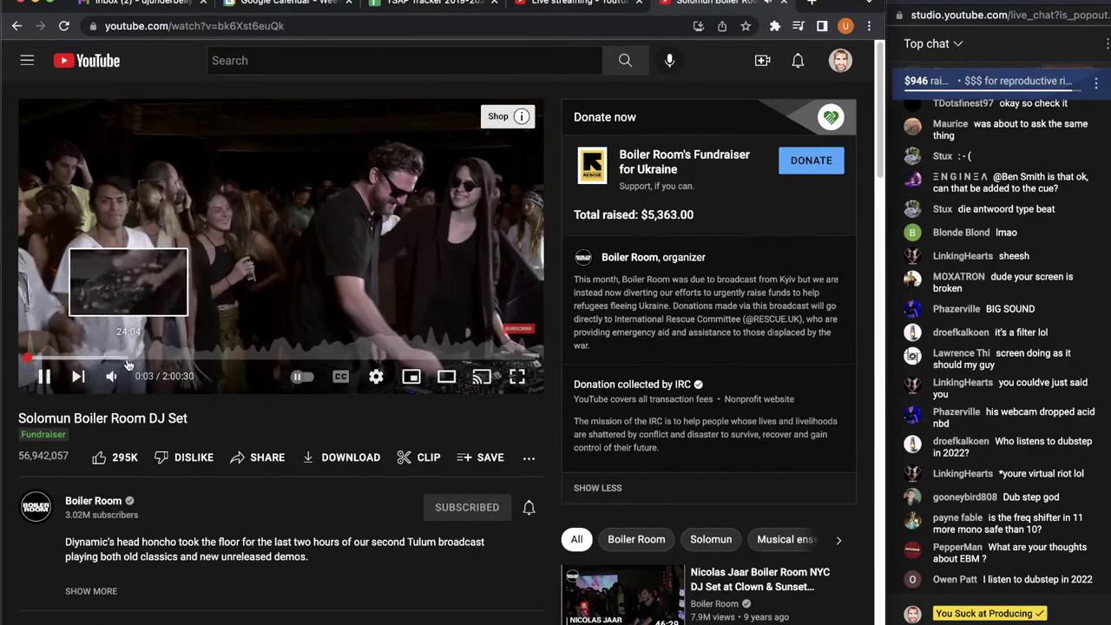
pyautogui.click(99, 360)
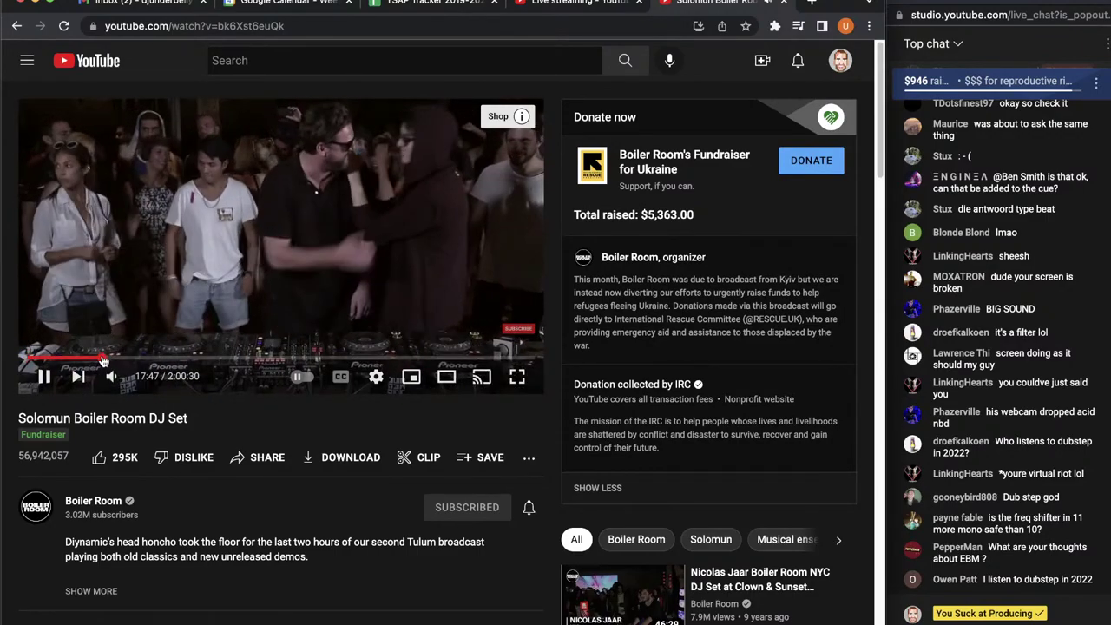
pyautogui.click(97, 360)
pyautogui.click(99, 360)
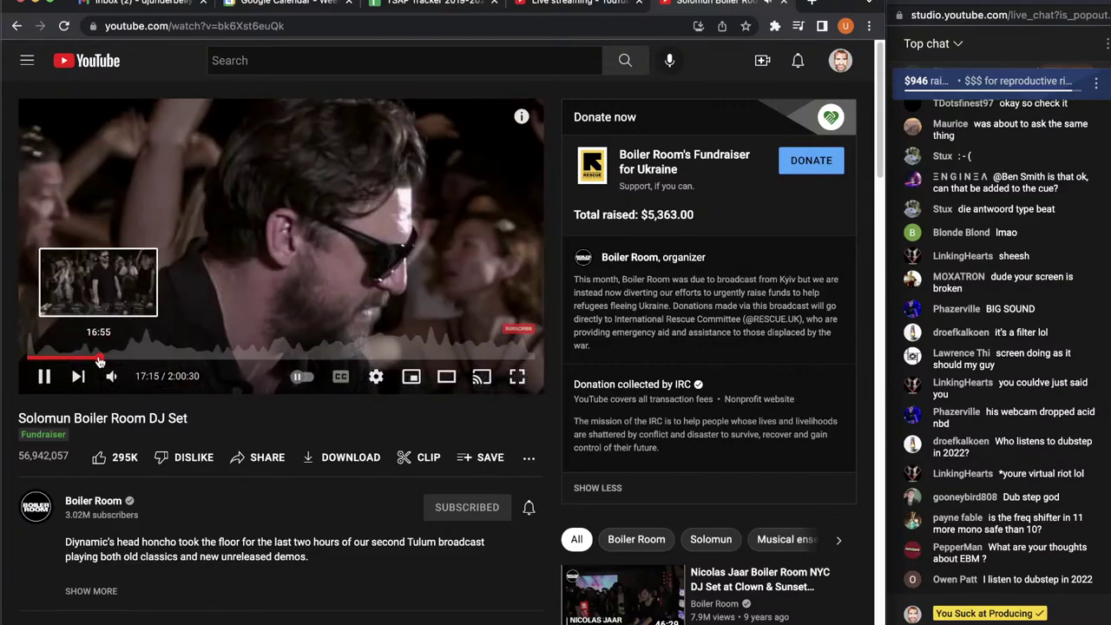
pyautogui.click(98, 360)
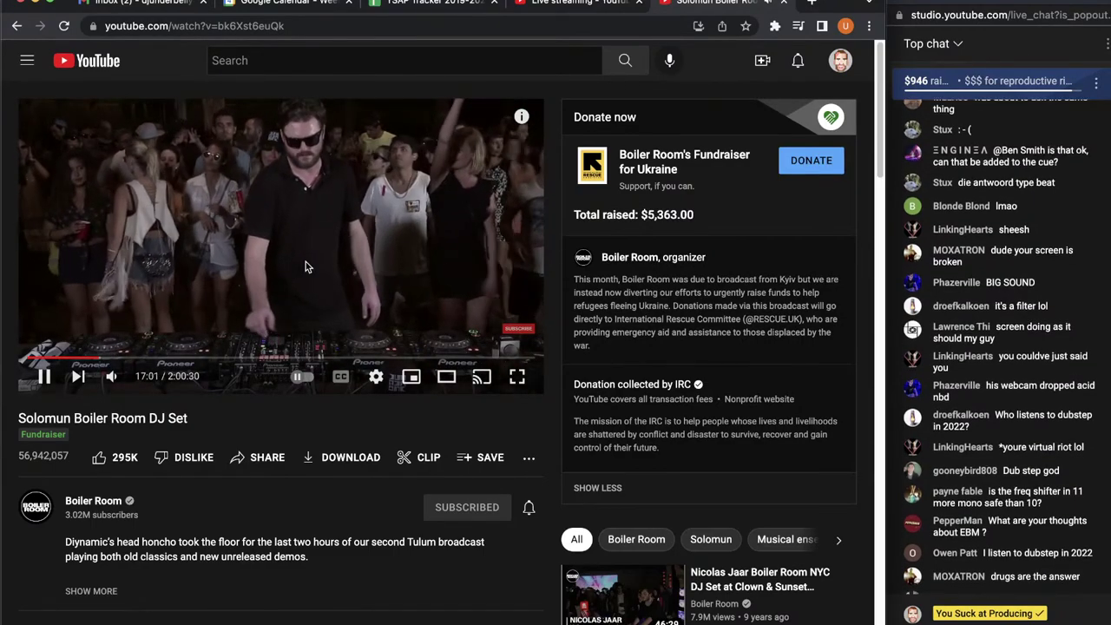
pyautogui.click(305, 261)
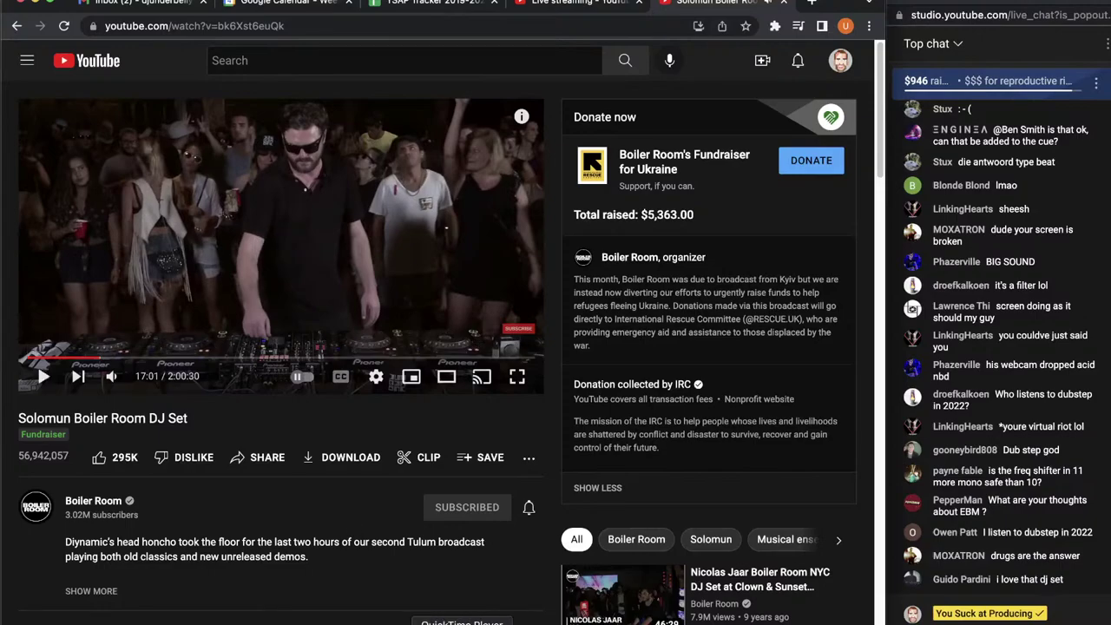
# Switch to Ableton Live and fold the outer bass group and the Drum Rack track
pyautogui.click(483, 622)
pyautogui.scroll(-3, 631, 385)
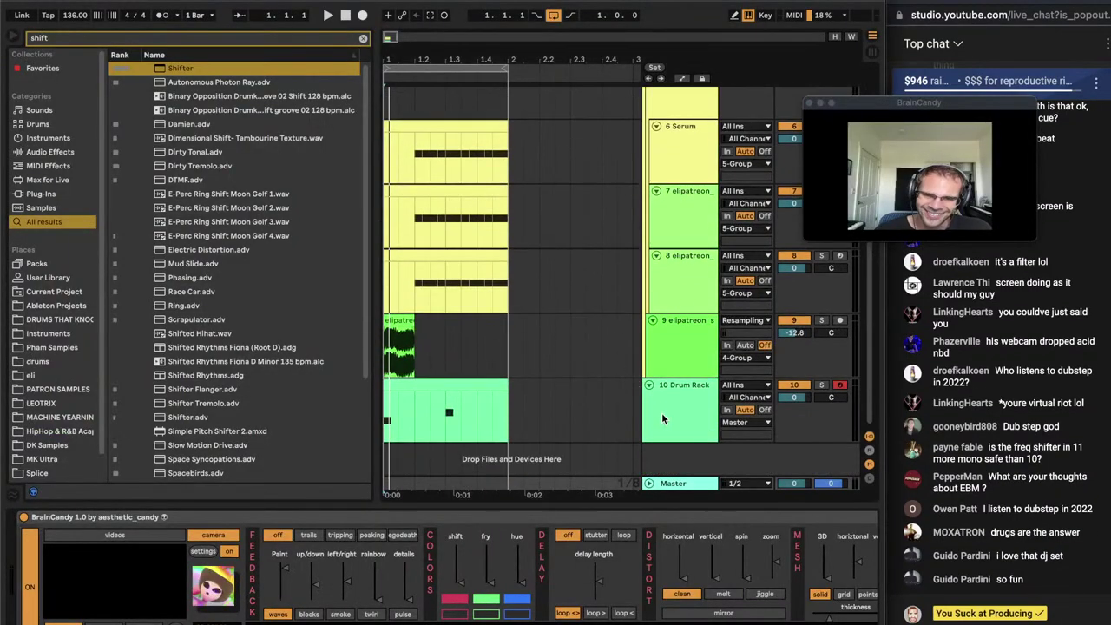
pyautogui.scroll(5, 662, 419)
pyautogui.click(649, 287)
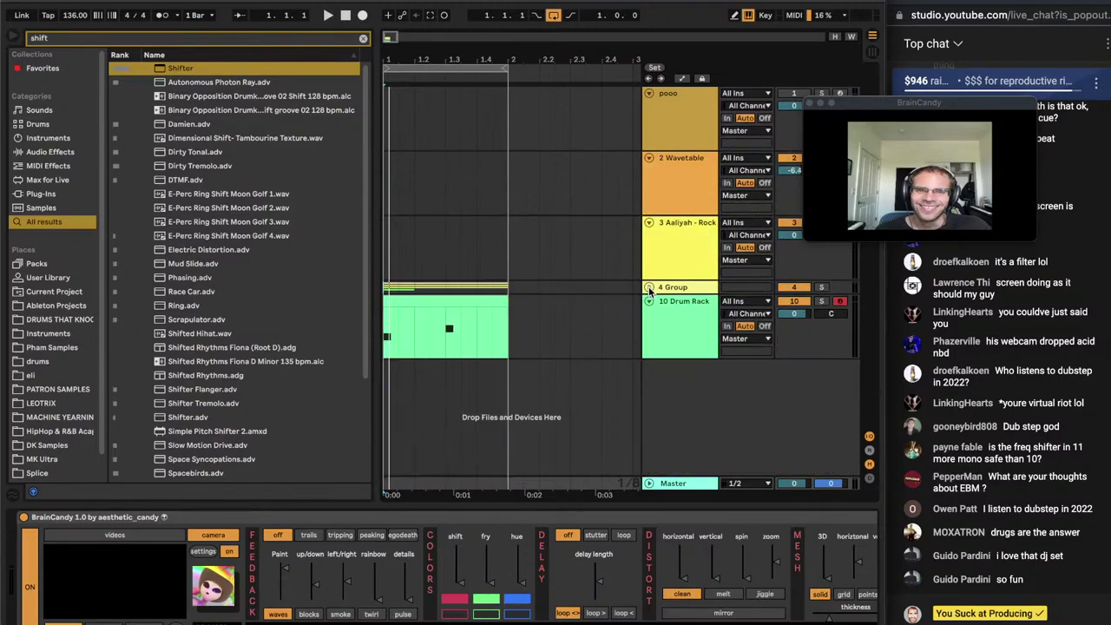
pyautogui.click(677, 304)
# Insert a MIDI track below the Drum Rack track and load Wavetable on it
pyautogui.press('super+shift+t')
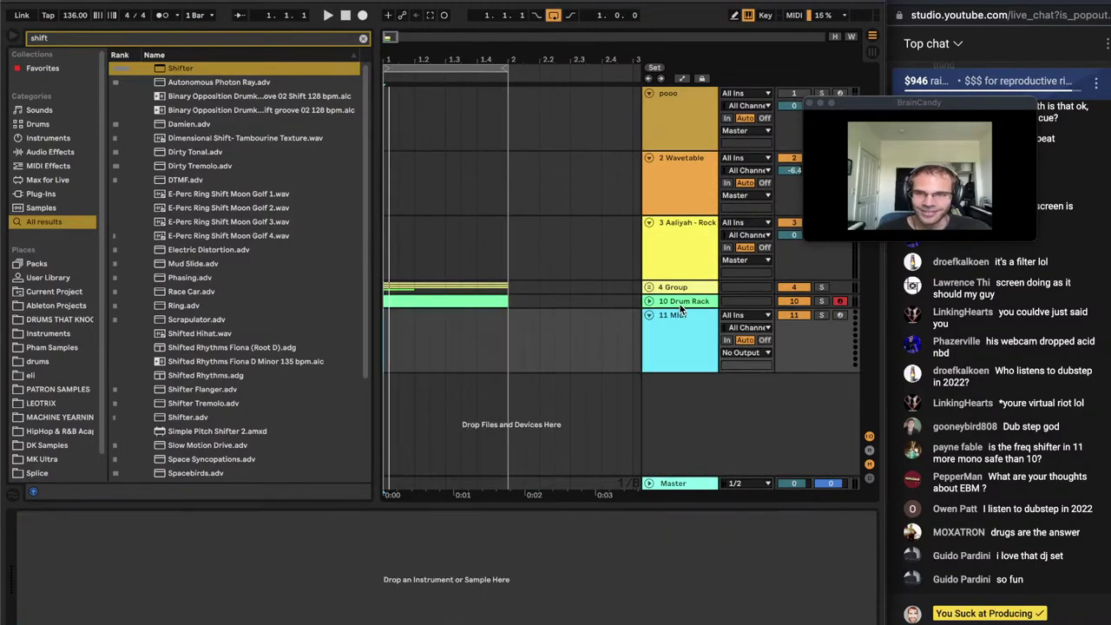
pyautogui.write('wavet')
pyautogui.press('Return')
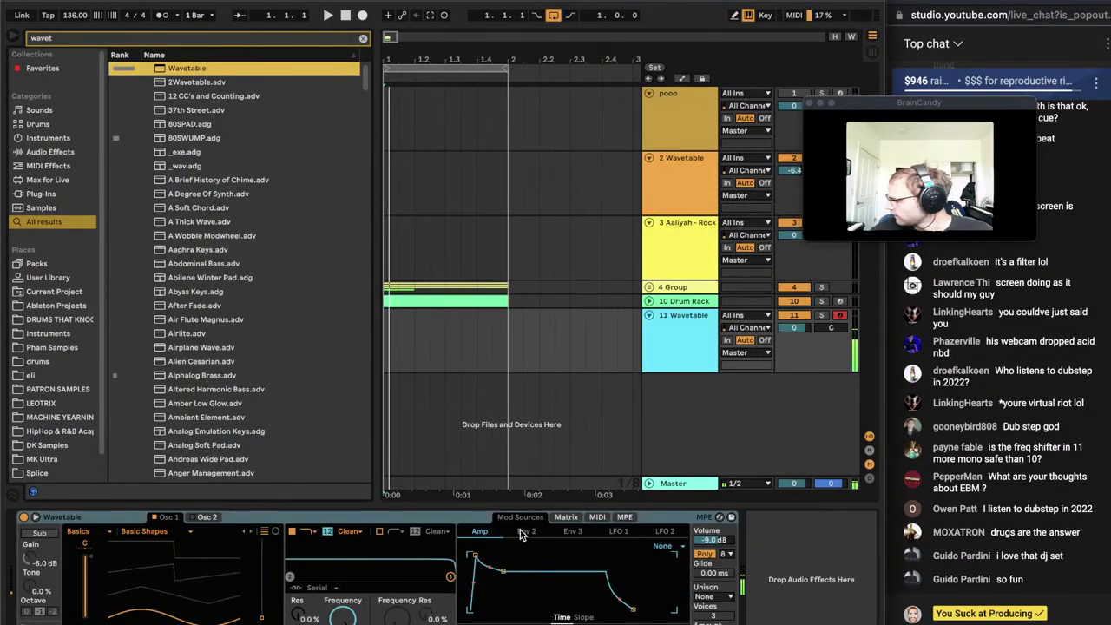
# Move Osc 1 to its saw shape, lower Filter 1's cutoff, and give the amp envelope a slower attack with zero sustain
pyautogui.moveTo(193, 599); pyautogui.dragTo(111, 568)
pyautogui.moveTo(341, 619); pyautogui.dragTo(341, 624)
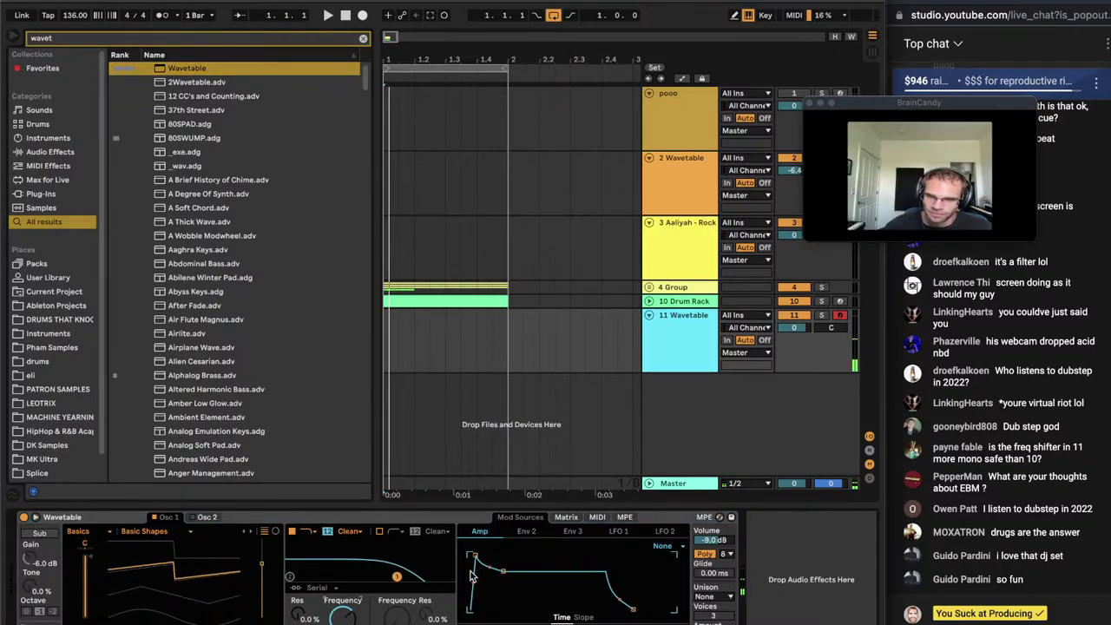
pyautogui.moveTo(475, 555); pyautogui.dragTo(487, 554)
pyautogui.moveTo(515, 571); pyautogui.dragTo(516, 609)
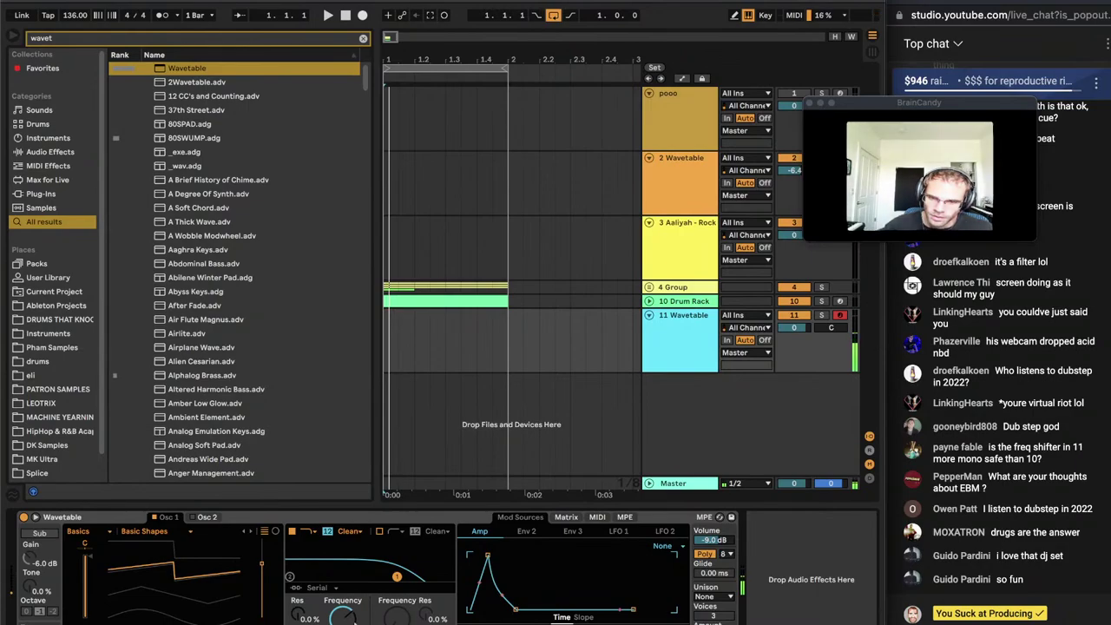
# Lower Filter 1's cutoff further and modulate its frequency from the Amp envelope by 23 in the modulation matrix
pyautogui.moveTo(343, 618); pyautogui.dragTo(346, 615)
pyautogui.click(566, 517)
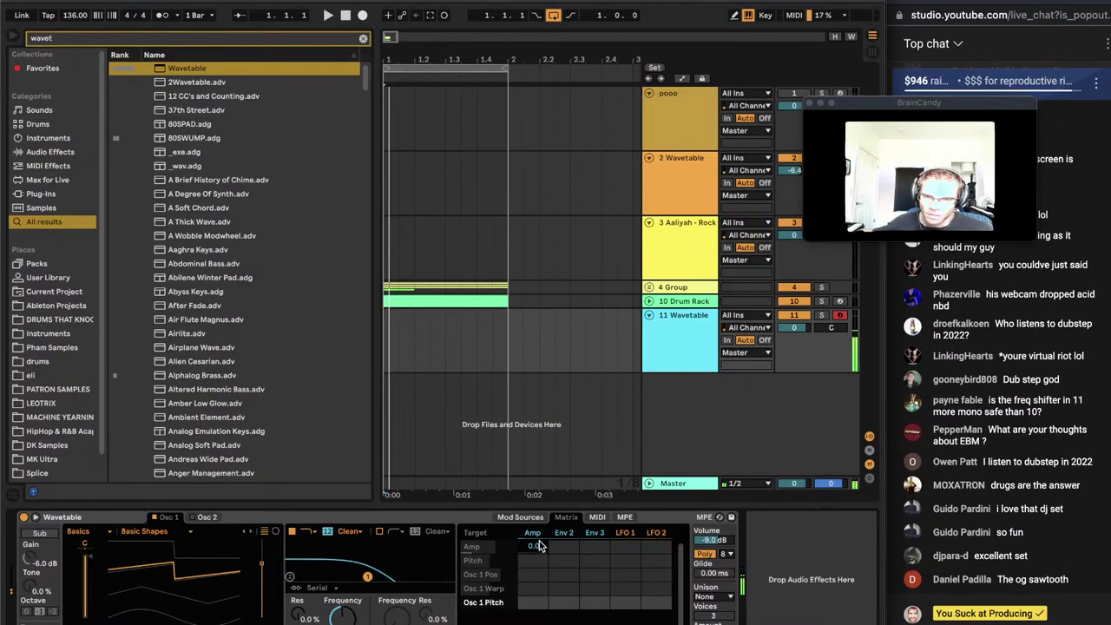
pyautogui.click(346, 621)
pyautogui.moveTo(526, 600); pyautogui.dragTo(525, 581)
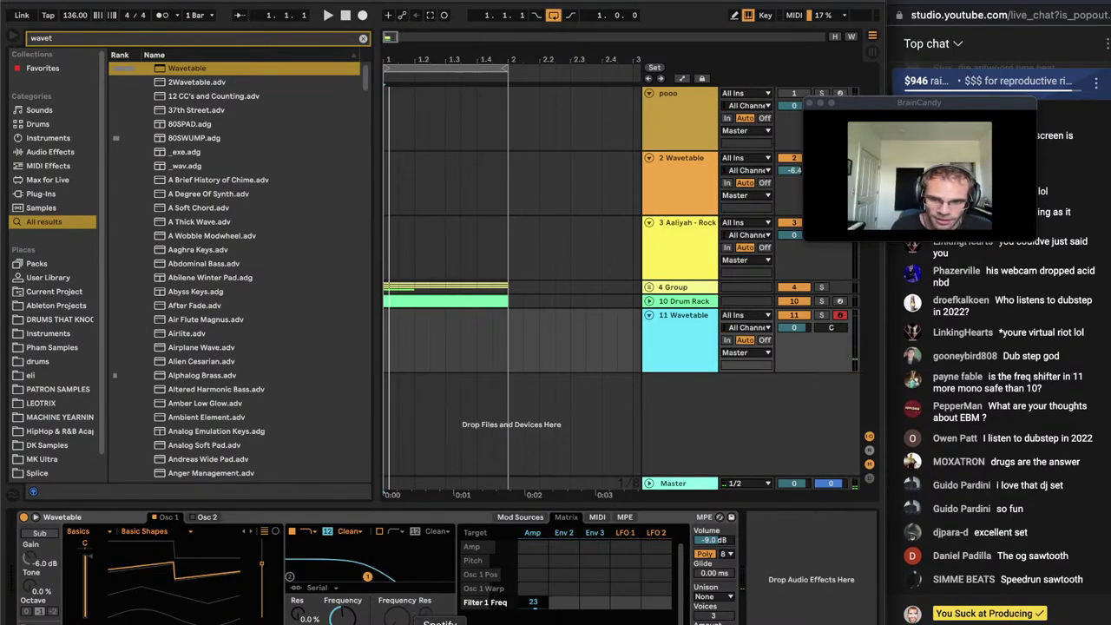
# Switch to Chrome, replay the Solomun video from 17:01 to compare the brass sound, and return to Ableton Live
pyautogui.click(440, 621)
pyautogui.click(840, 592)
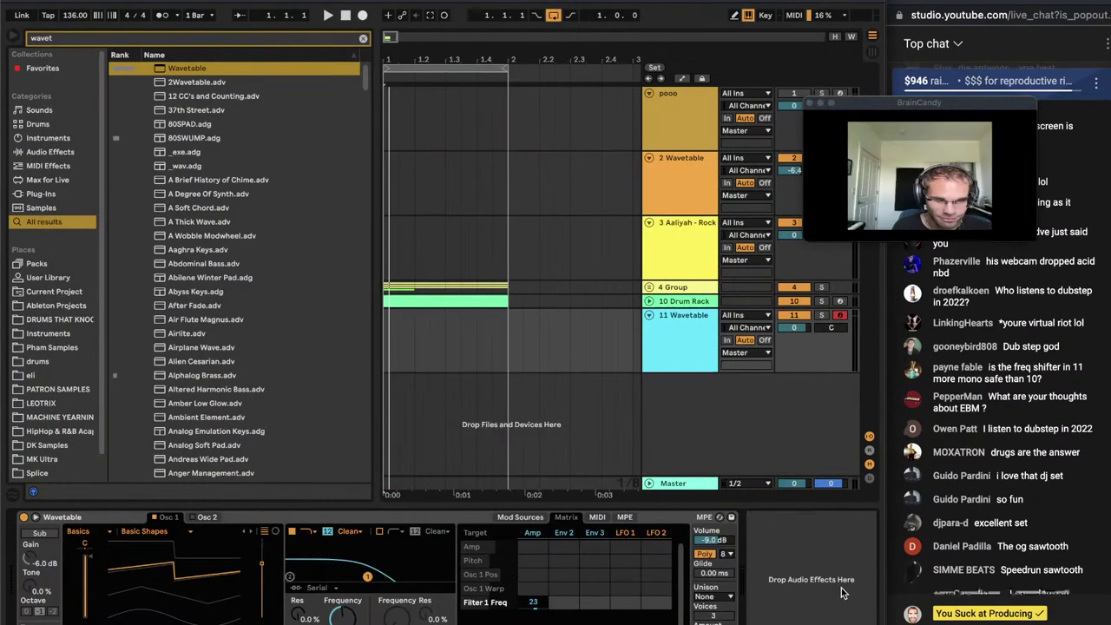
pyautogui.click(396, 621)
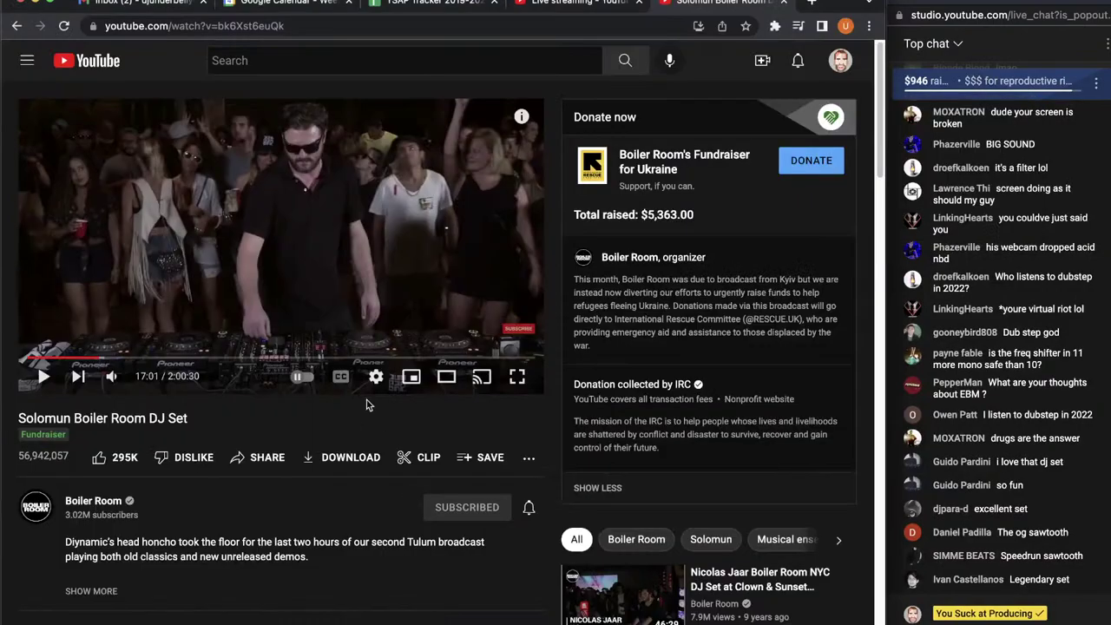
pyautogui.click(187, 236)
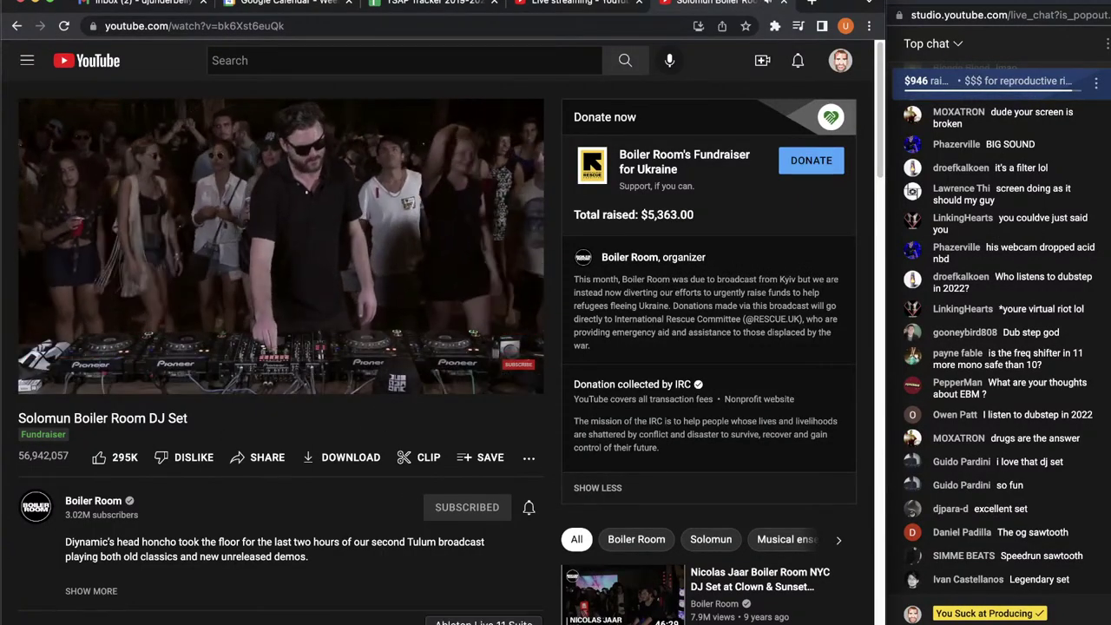
pyautogui.click(483, 621)
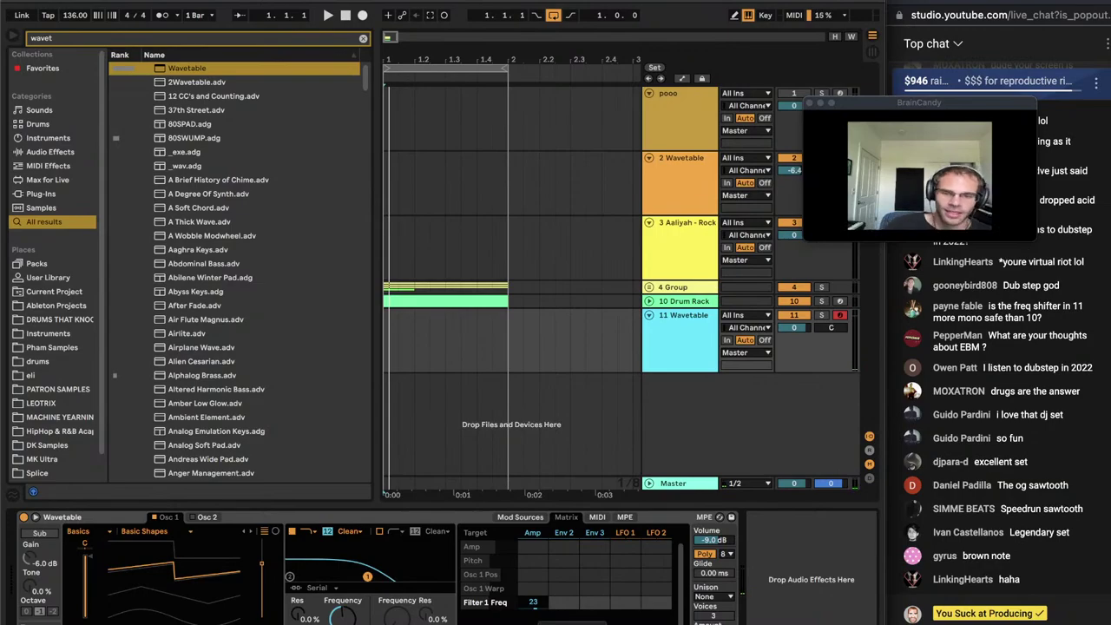
# Switch to Discord to check the list of sound requests, and return to the Wavetable track in Ableton Live
pyautogui.click(546, 621)
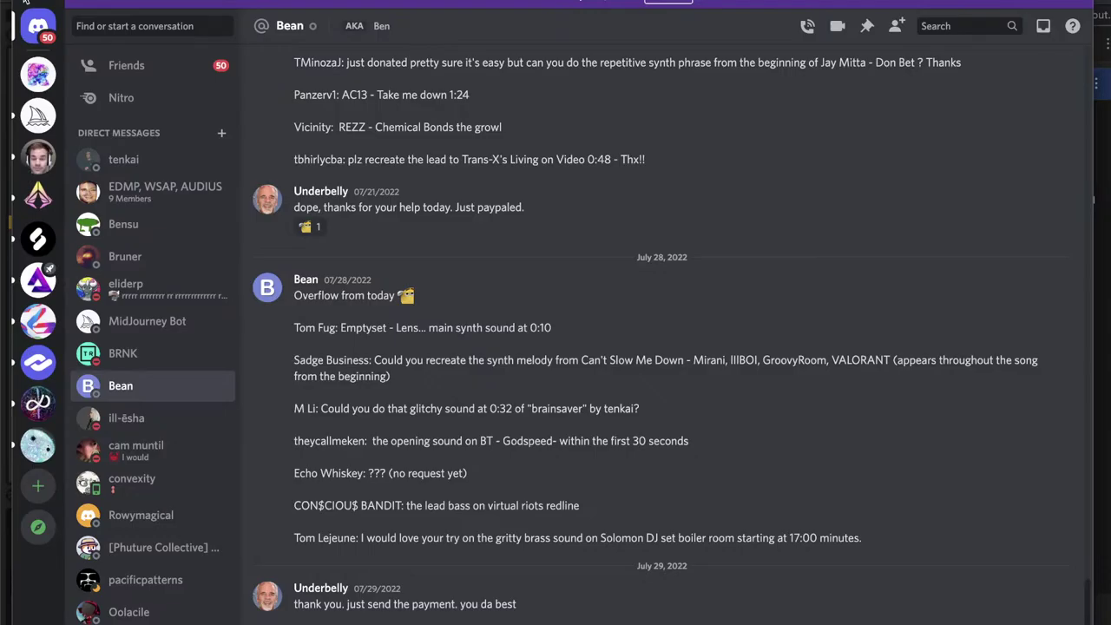
pyautogui.press('super+Tab')
pyautogui.click(681, 346)
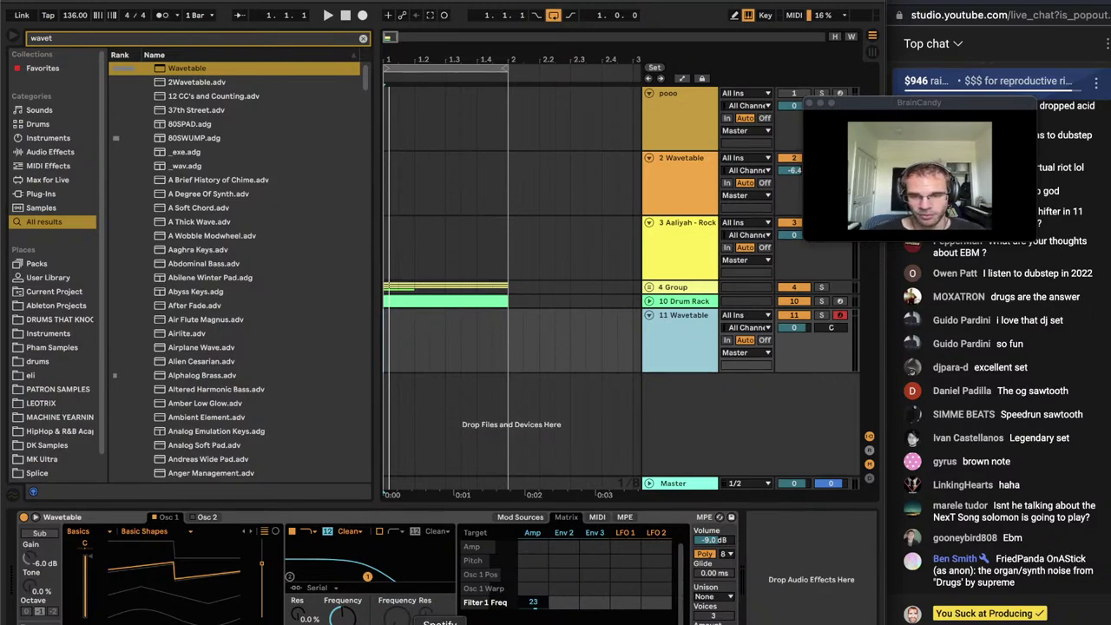
# Switch to Spotify and search for "supreme drugs"
pyautogui.press('super+Tab')
pyautogui.click(535, 6)
pyautogui.write('dr')
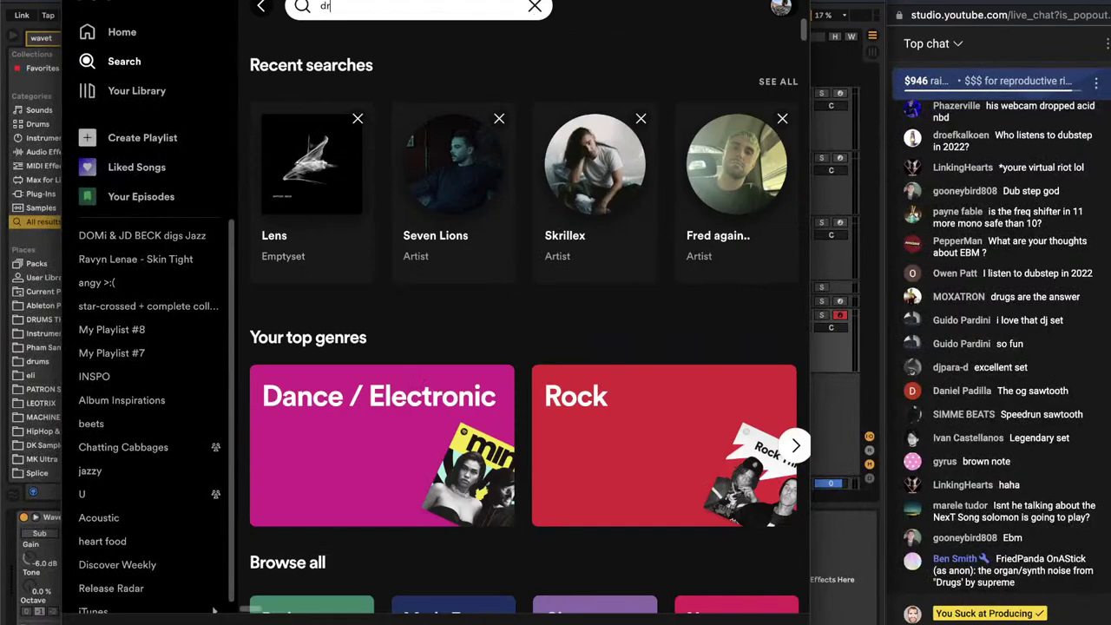
pyautogui.write('ugs supreme')
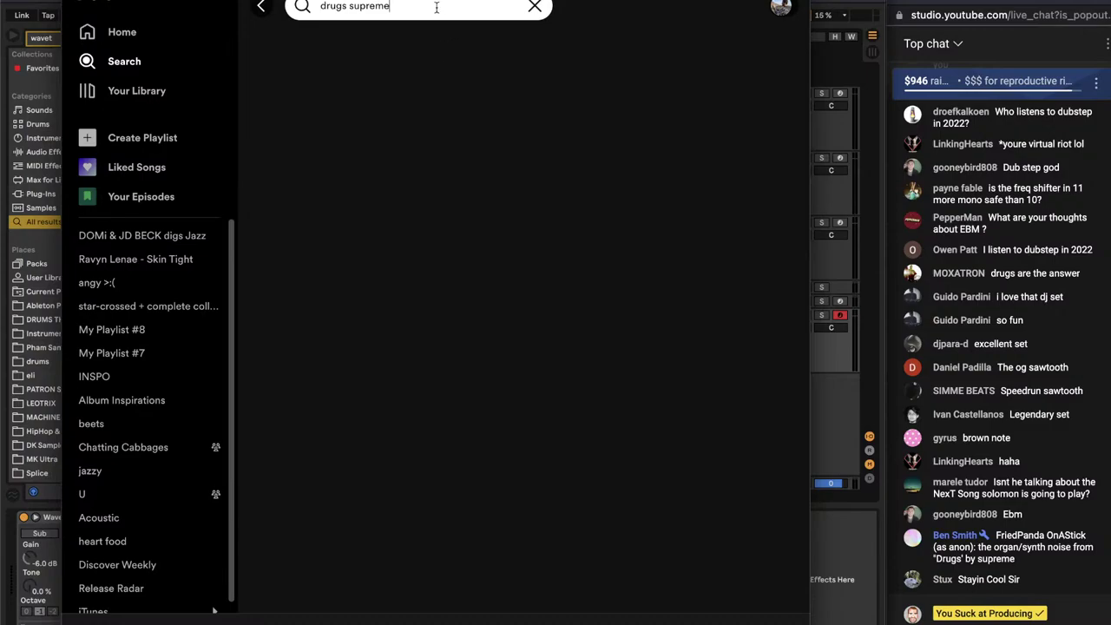
pyautogui.tripleClick(394, 8)
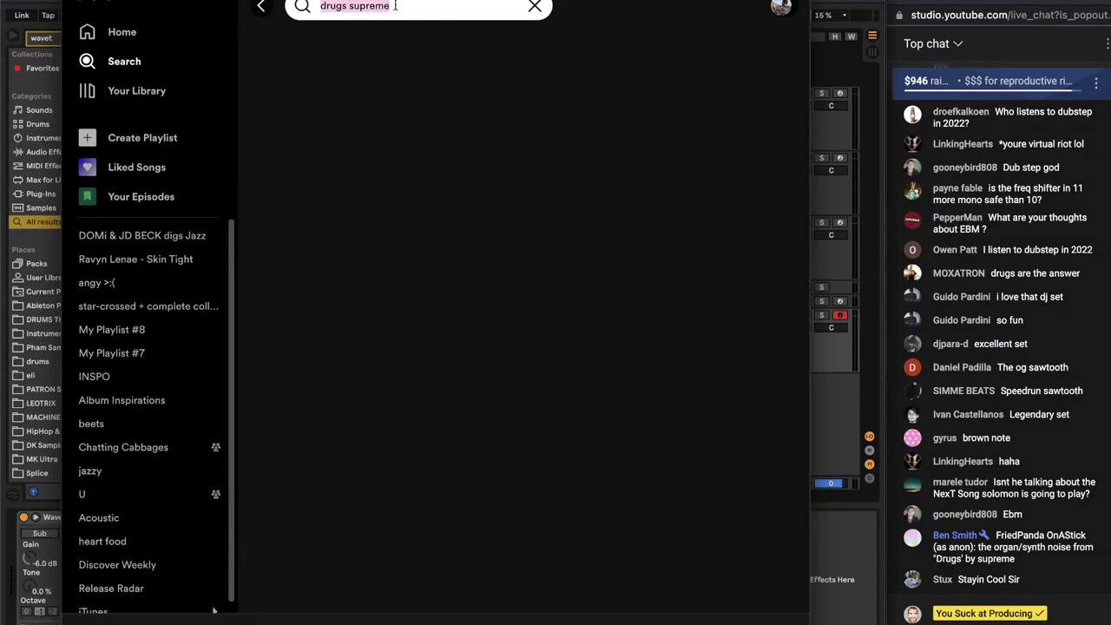
pyautogui.write('s')
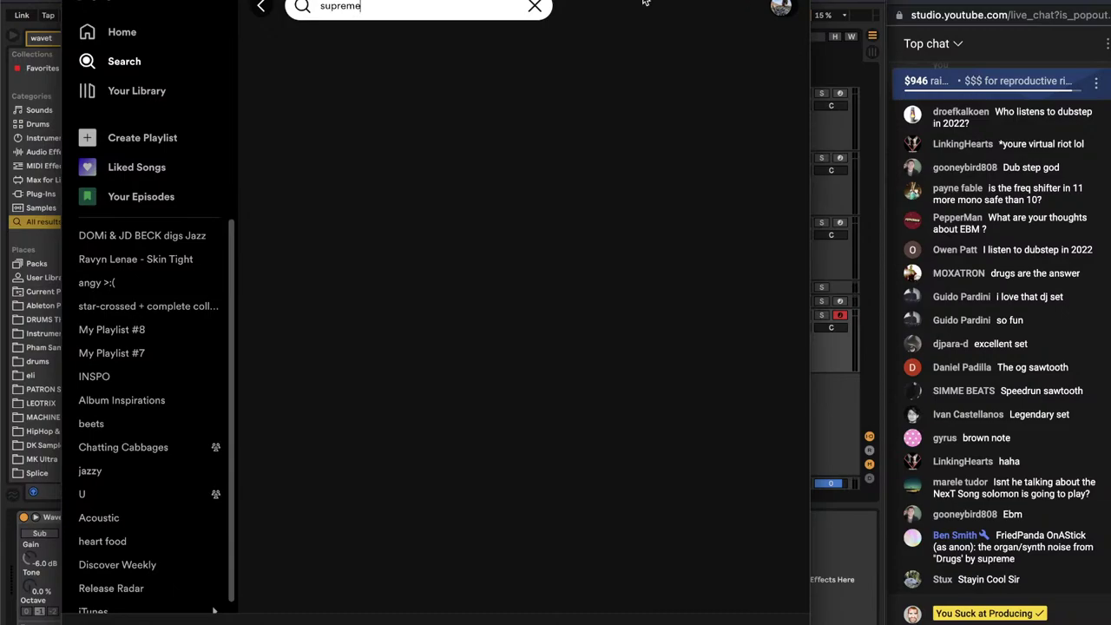
pyautogui.click(533, 7)
pyautogui.write('supreme')
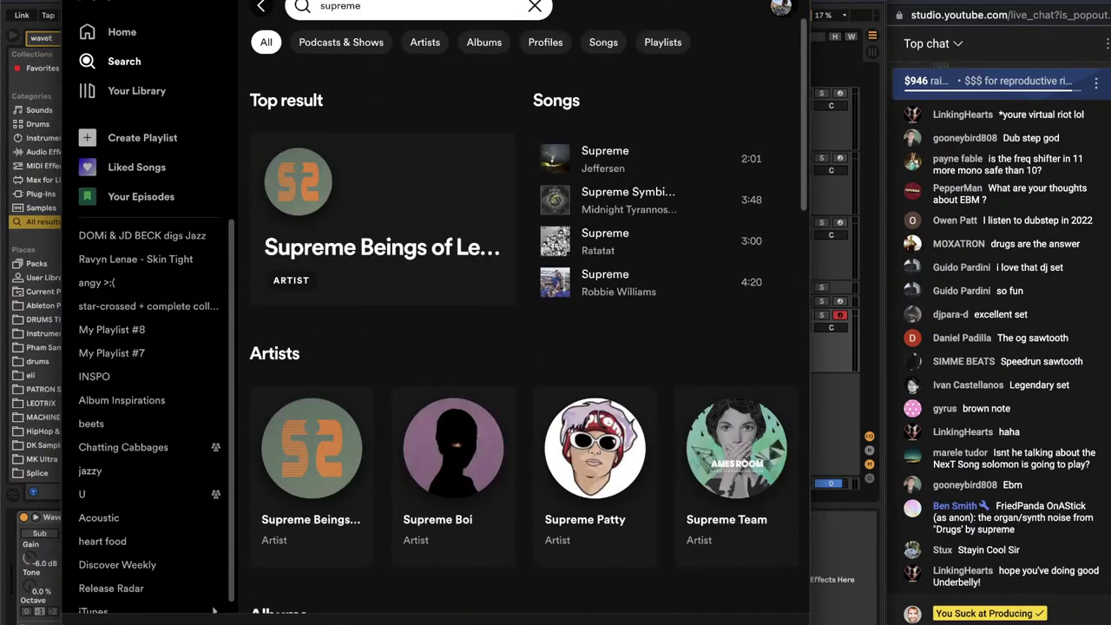
pyautogui.write(' drugs')
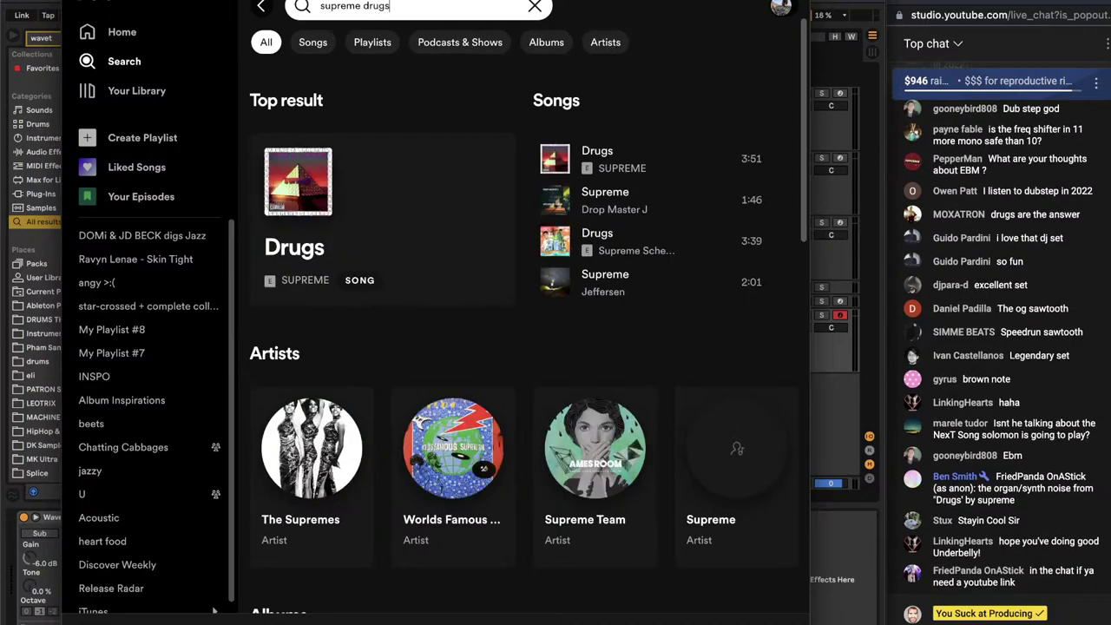
# Play Drugs by SUPREME, listen to its organ synth sound, and return to Ableton Live
pyautogui.click(482, 273)
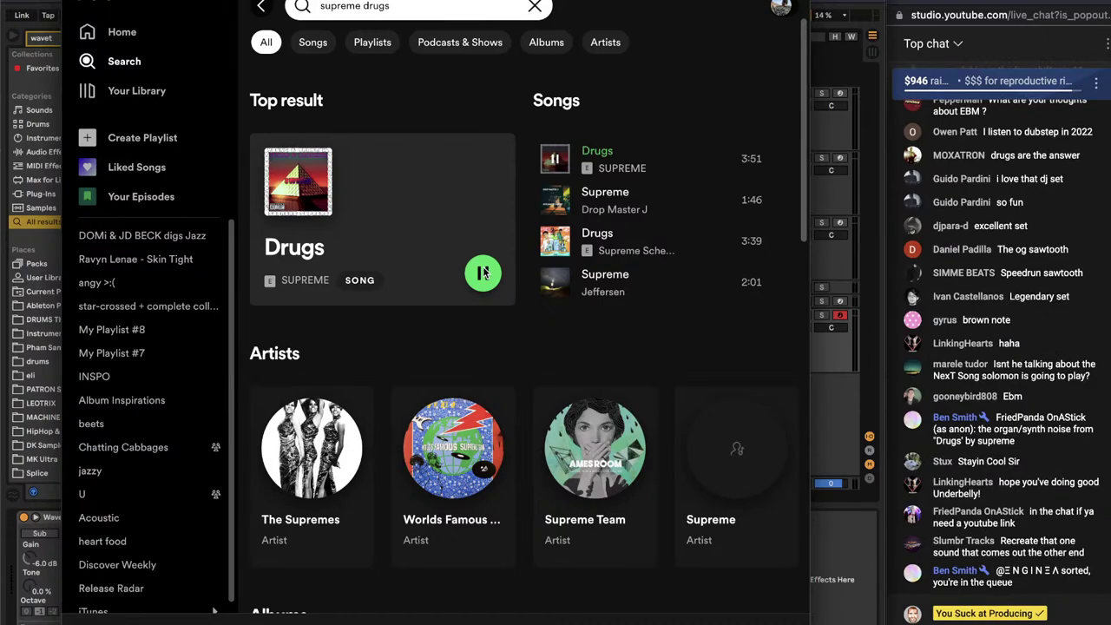
pyautogui.click(856, 566)
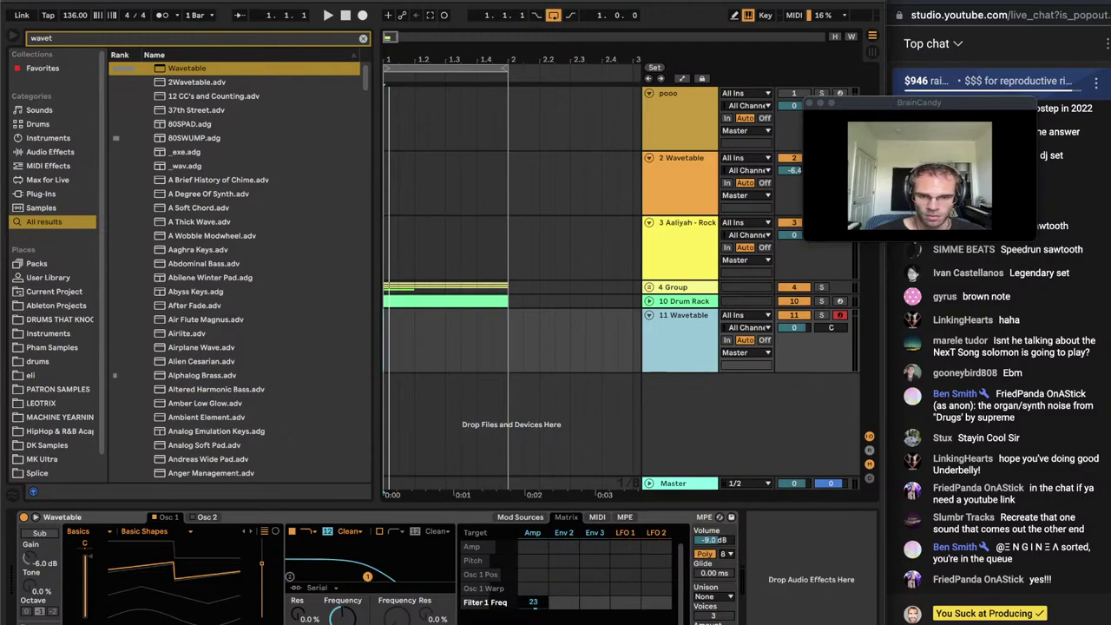
pyautogui.press('super+Tab')
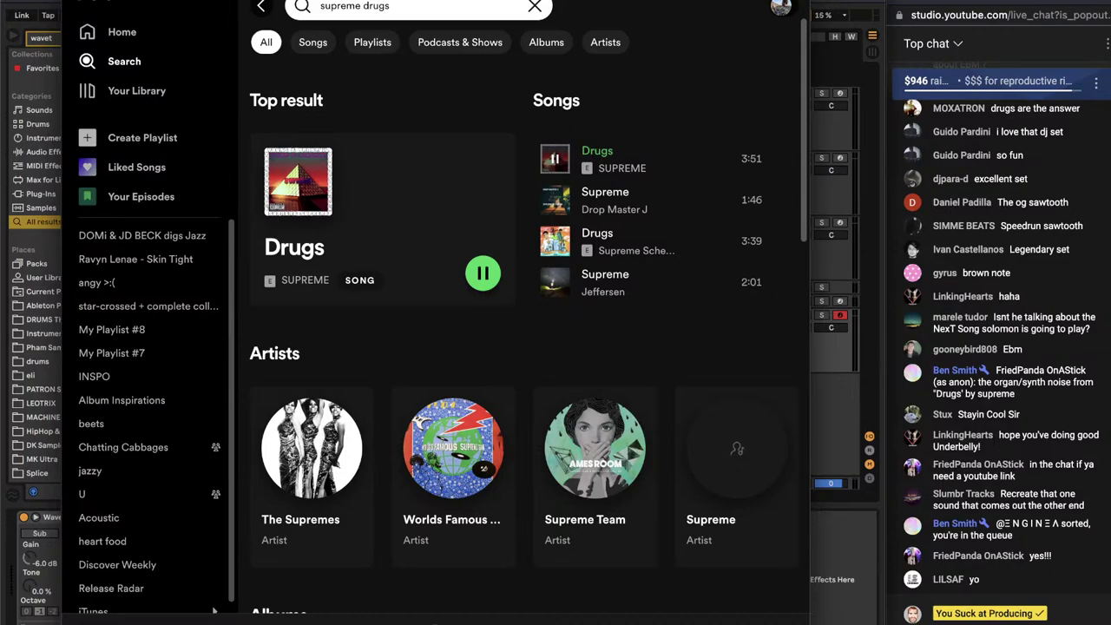
pyautogui.press('super+Tab')
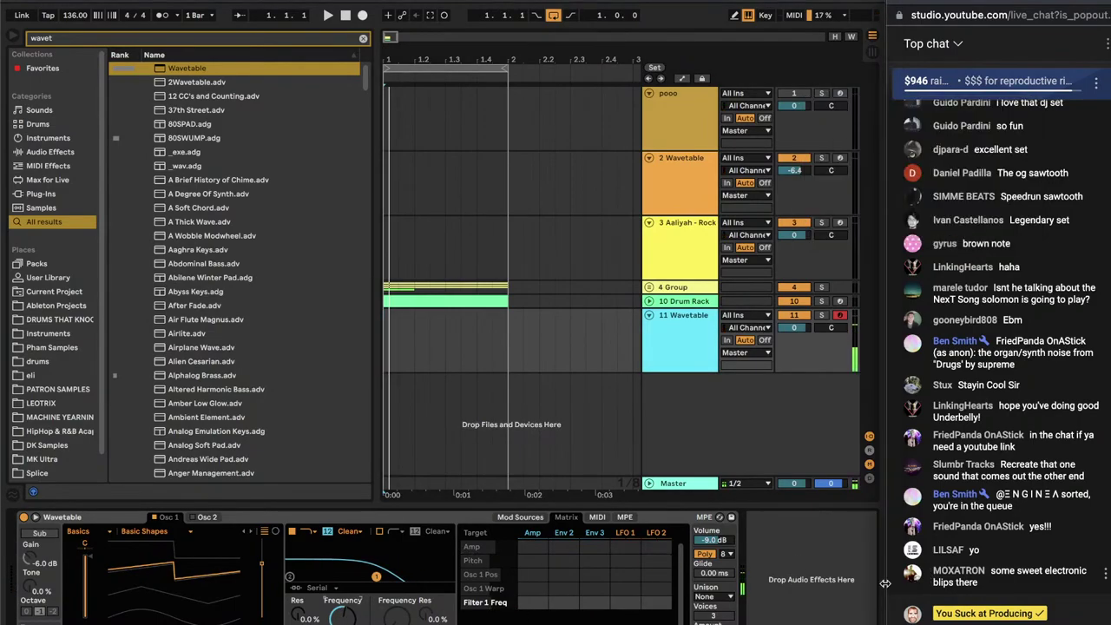
# Load Chorus-Ensemble after Wavetable and raise the amp envelope's sustain to full
pyautogui.press('BackSpace')
pyautogui.press('BackSpace')
pyautogui.press('BackSpace')
pyautogui.press('BackSpace')
pyautogui.press('BackSpace')
pyautogui.write('ch')
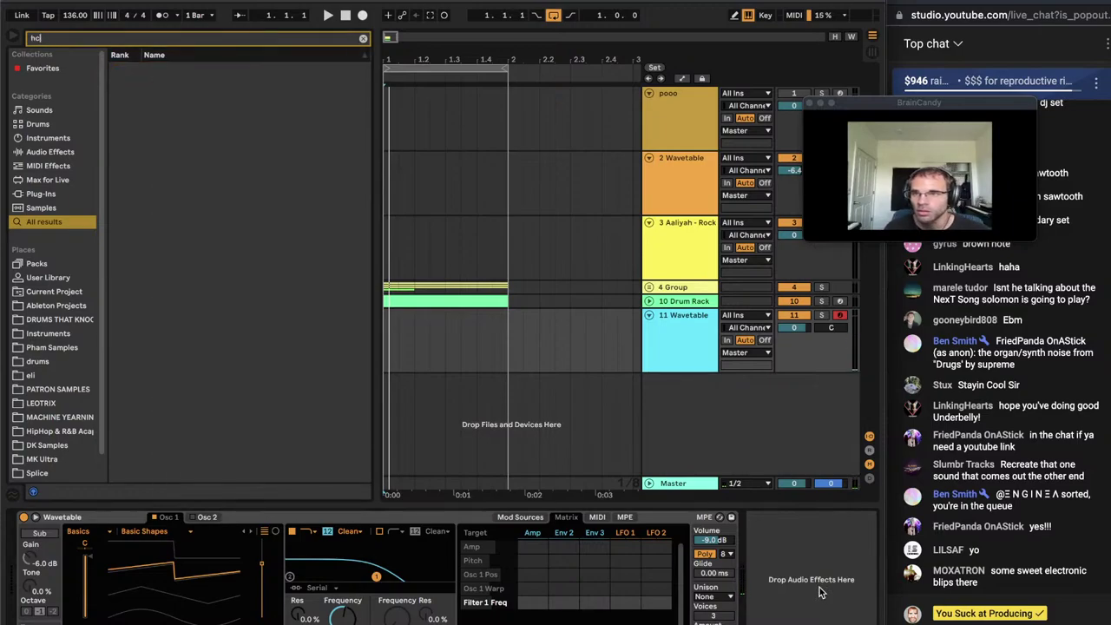
pyautogui.write('orus')
pyautogui.press('Return')
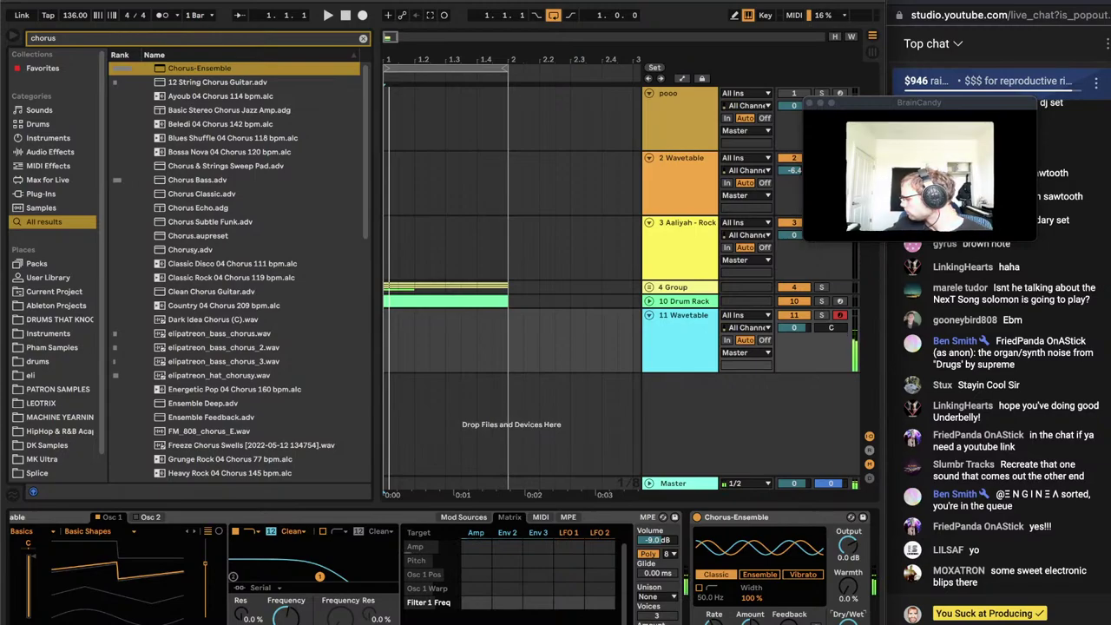
pyautogui.click(475, 535)
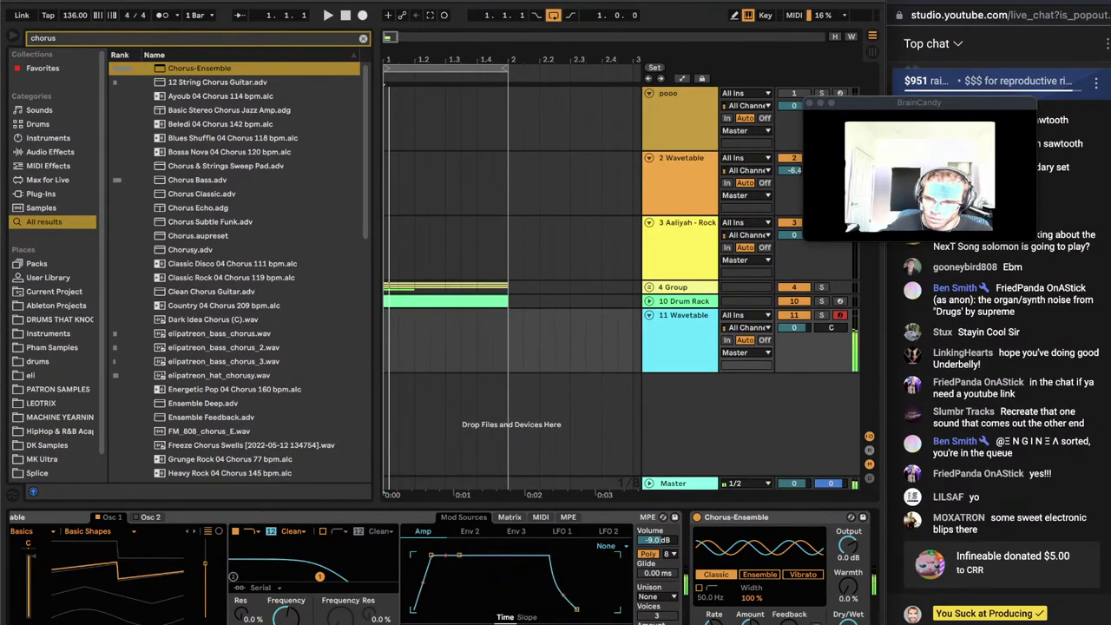
pyautogui.moveTo(142, 578); pyautogui.dragTo(65, 572)
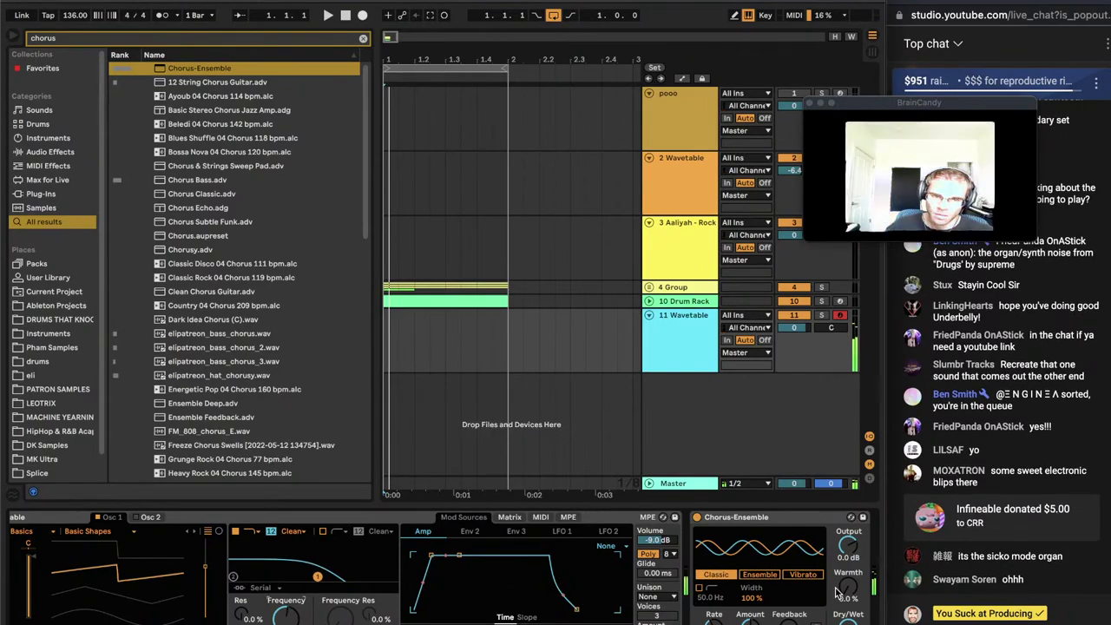
pyautogui.press('super+f')
pyautogui.write('ott')
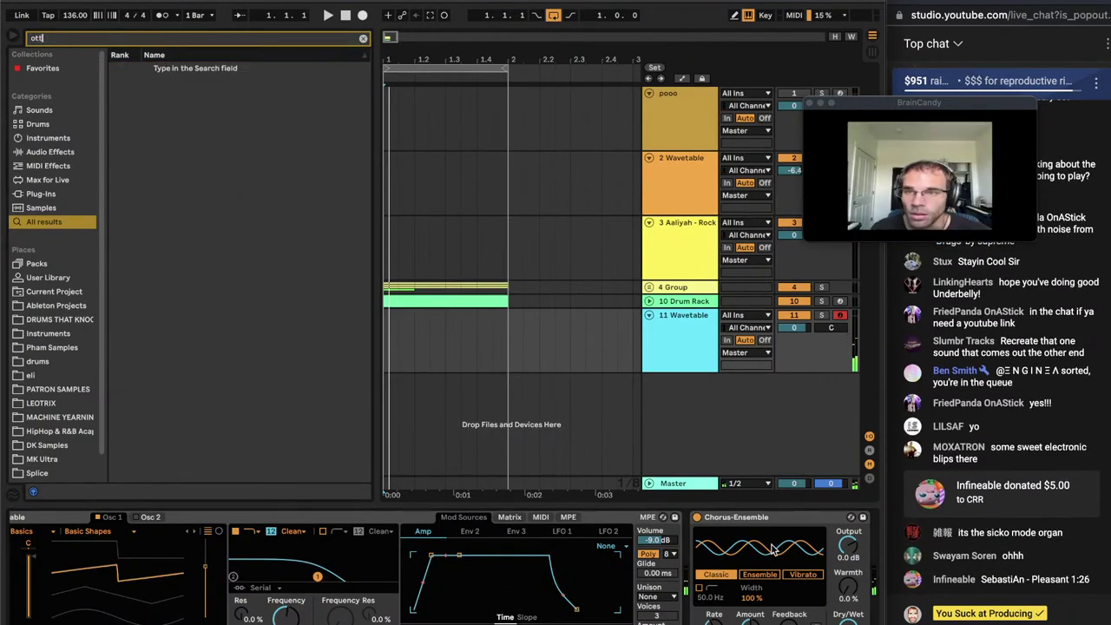
pyautogui.press('Down')
pyautogui.press('Return')
pyautogui.press('Down')
pyautogui.press('Down')
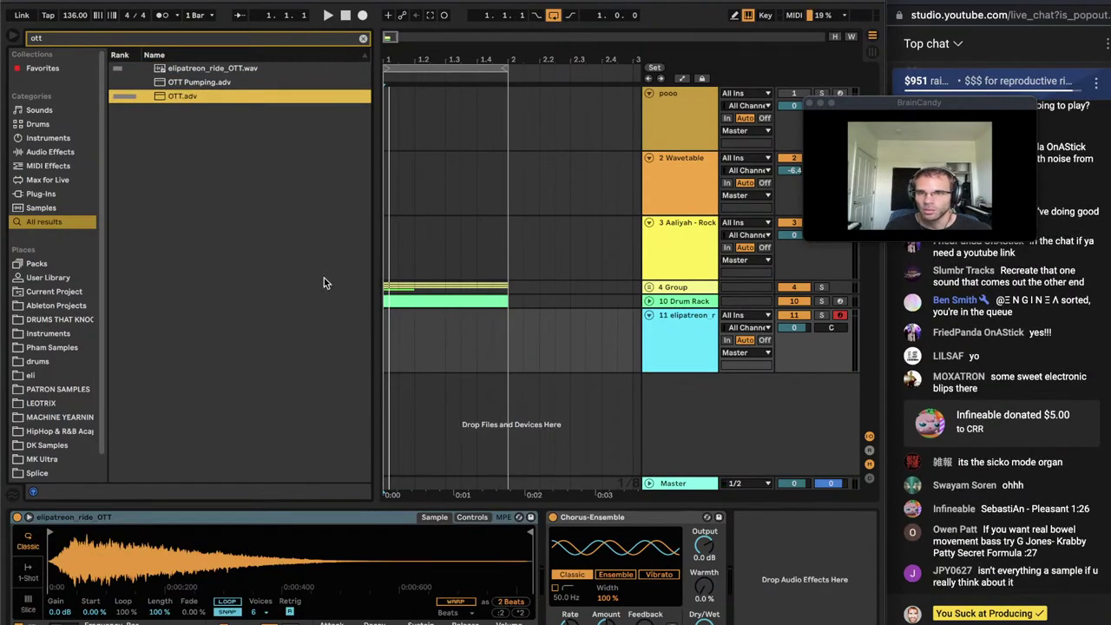
pyautogui.hotkey('ctrl', 'space')
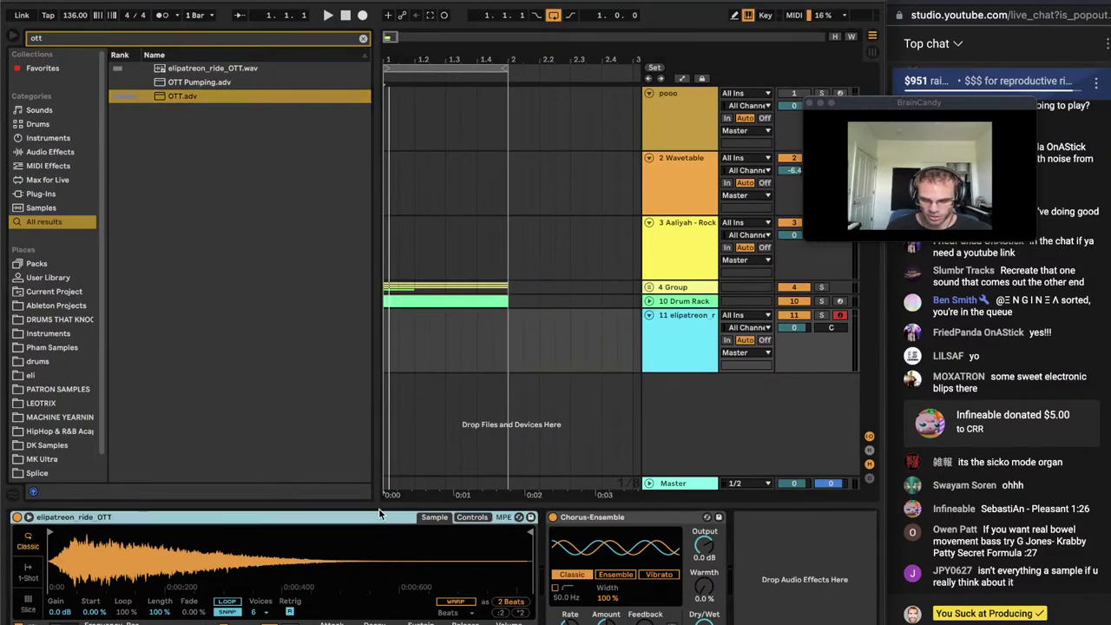
# Load a fresh Wavetable on the bottom track in place of the ride sample instrument
pyautogui.press('super+f')
pyautogui.write('wave')
pyautogui.press('Down')
pyautogui.press('Return')
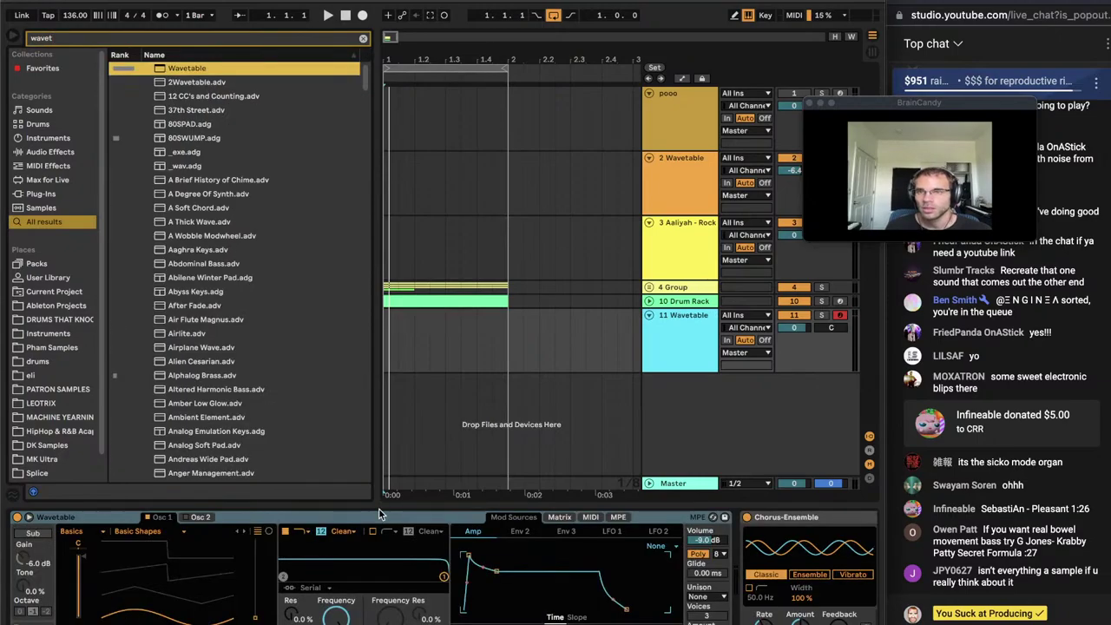
# Load the OTT preset after Chorus-Ensemble and switch the chorus to Ensemble mode
pyautogui.press('super+f')
pyautogui.write('ott')
pyautogui.press('Down')
pyautogui.press('Down')
pyautogui.press('Down')
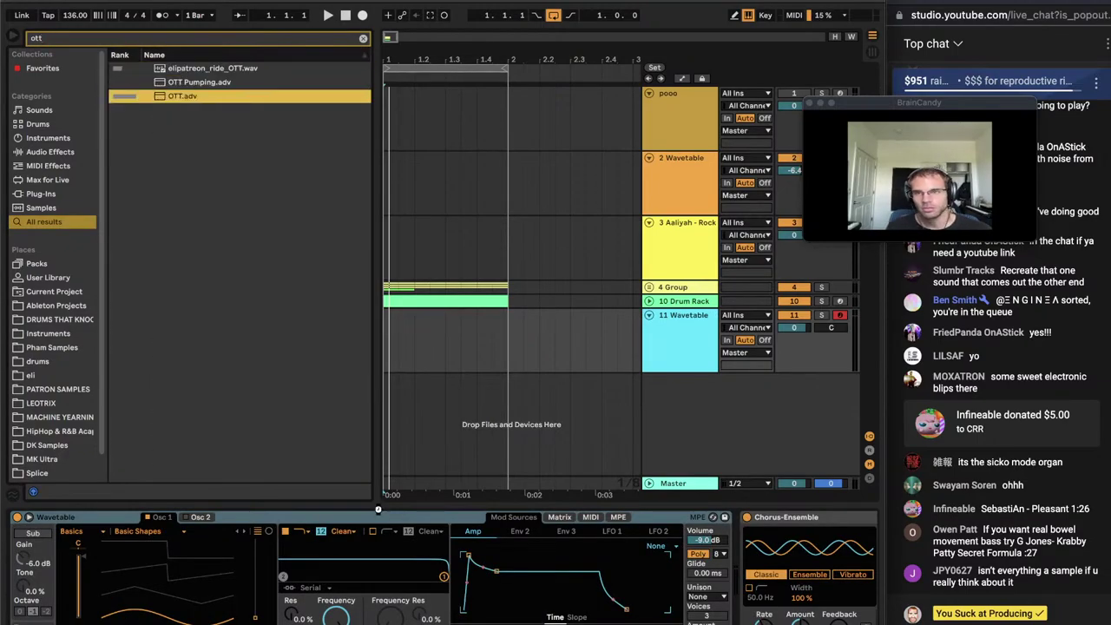
pyautogui.press('Return')
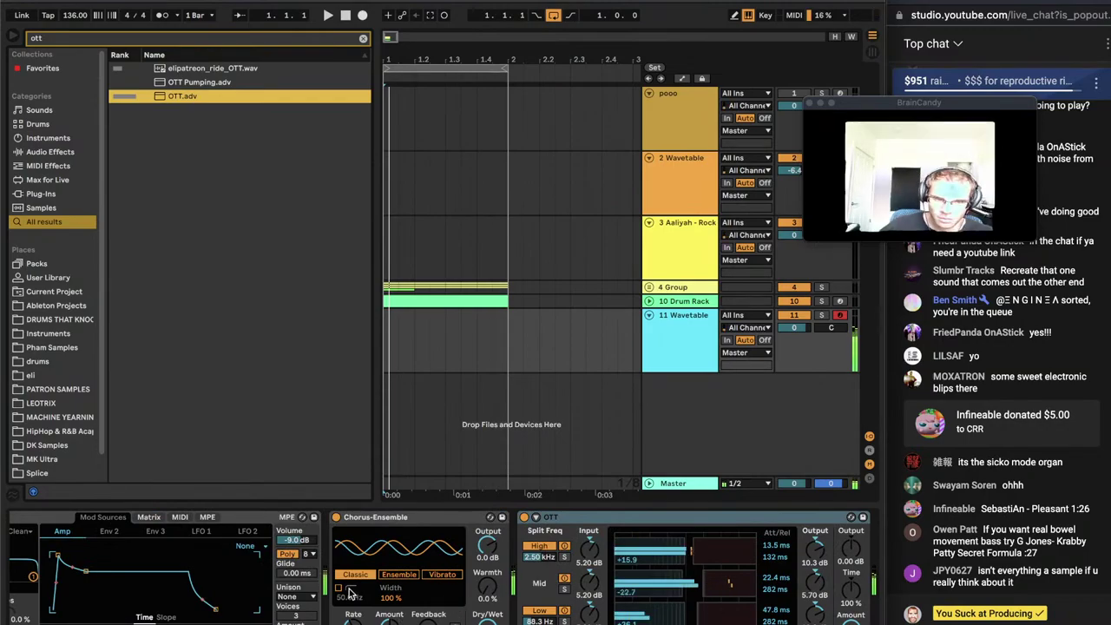
pyautogui.click(397, 569)
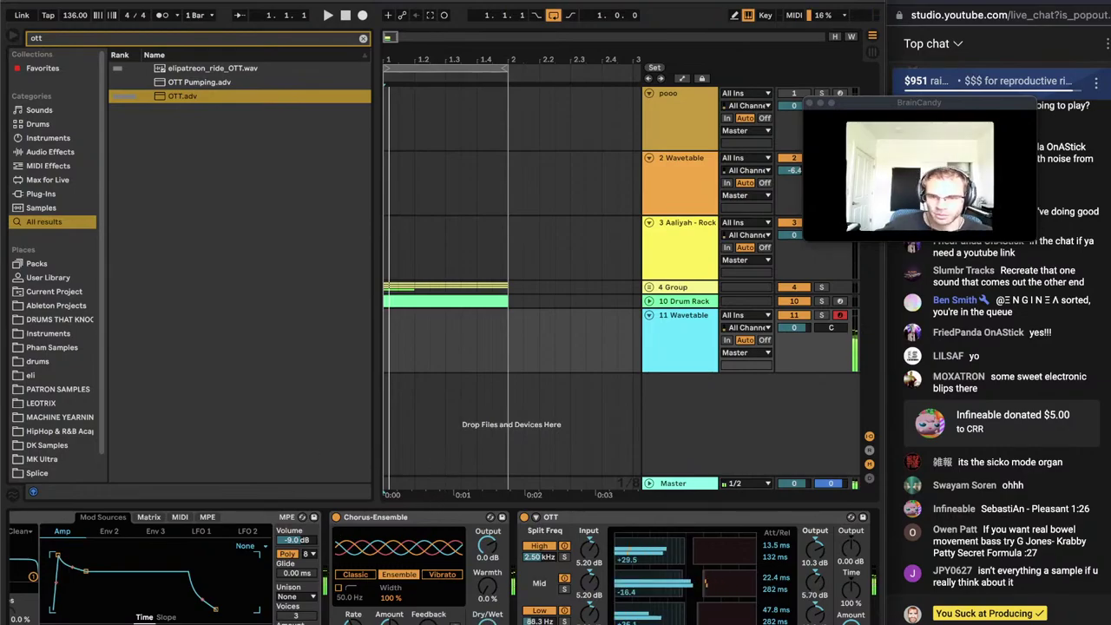
# Switch to Spotify and replay Drugs by SUPREME to compare its organ sound with the patch
pyautogui.click(443, 622)
pyautogui.press('space')
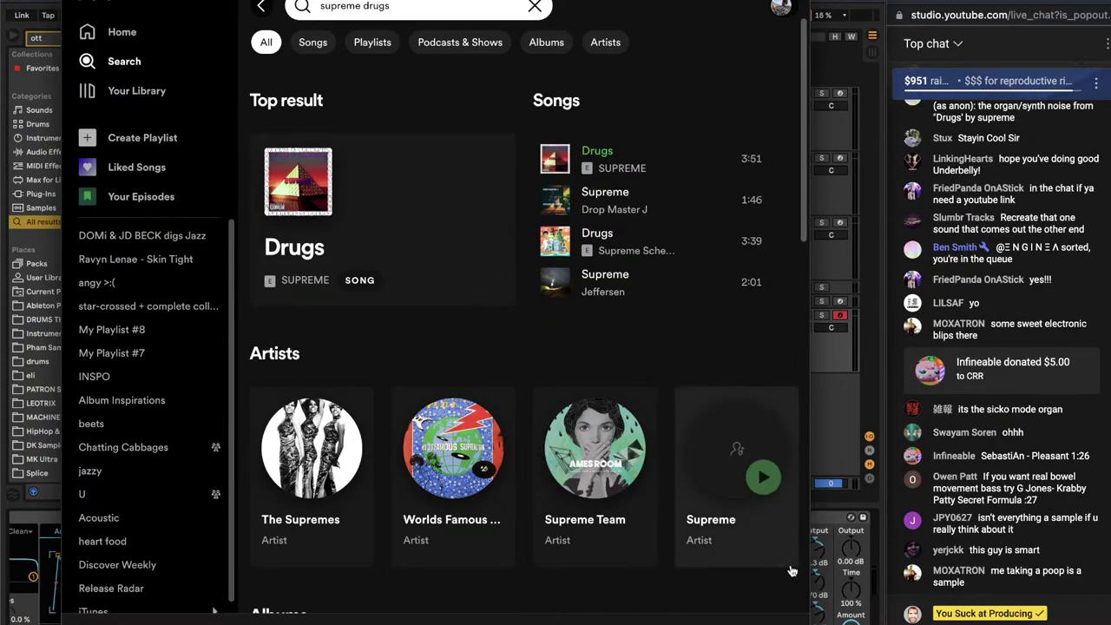
pyautogui.press('space')
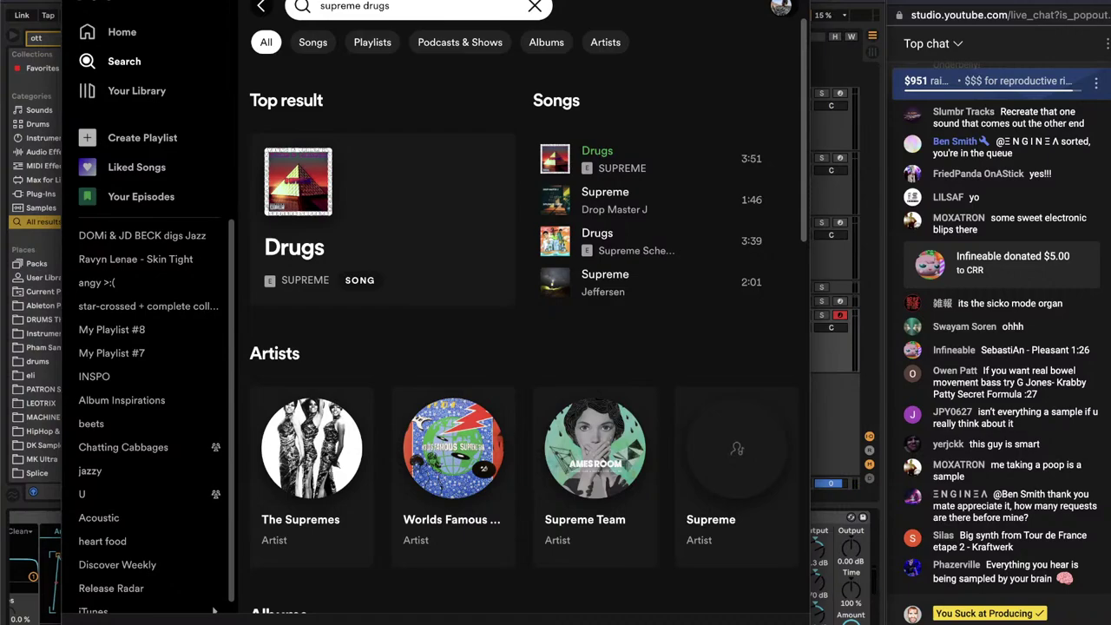
pyautogui.press('space')
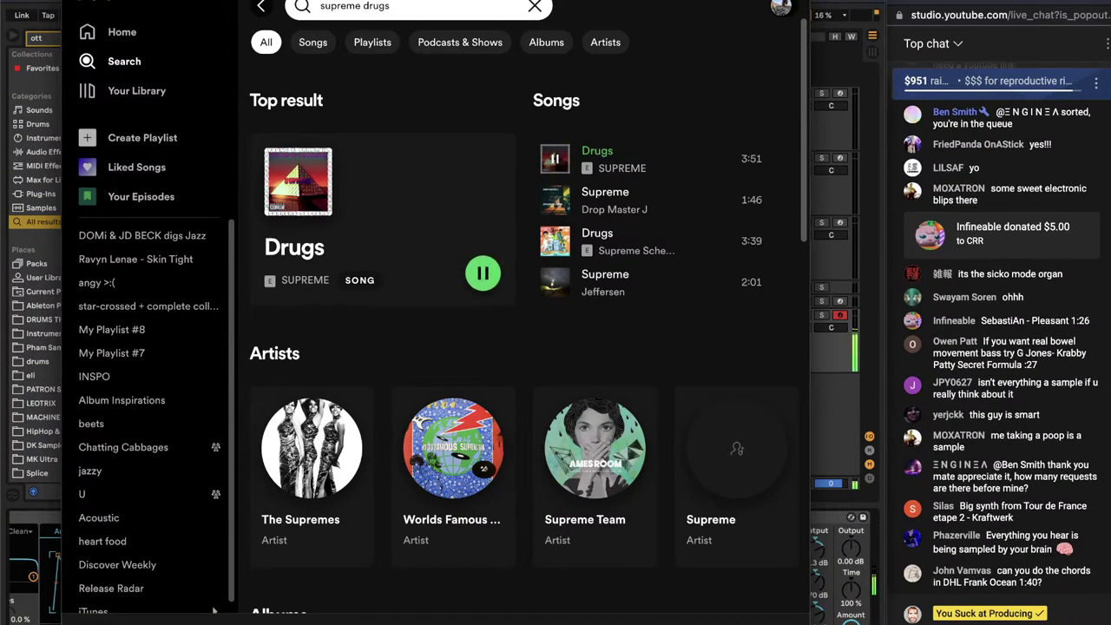
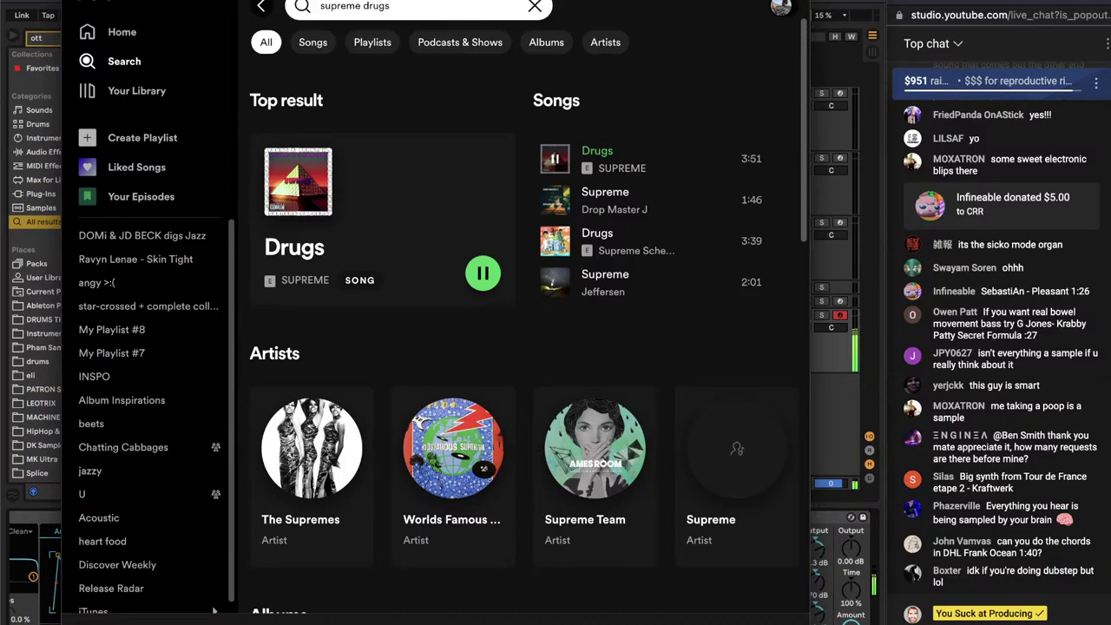
# Pause Drugs in Spotify and switch back to the Wavetable device in Ableton Live
pyautogui.press('space')
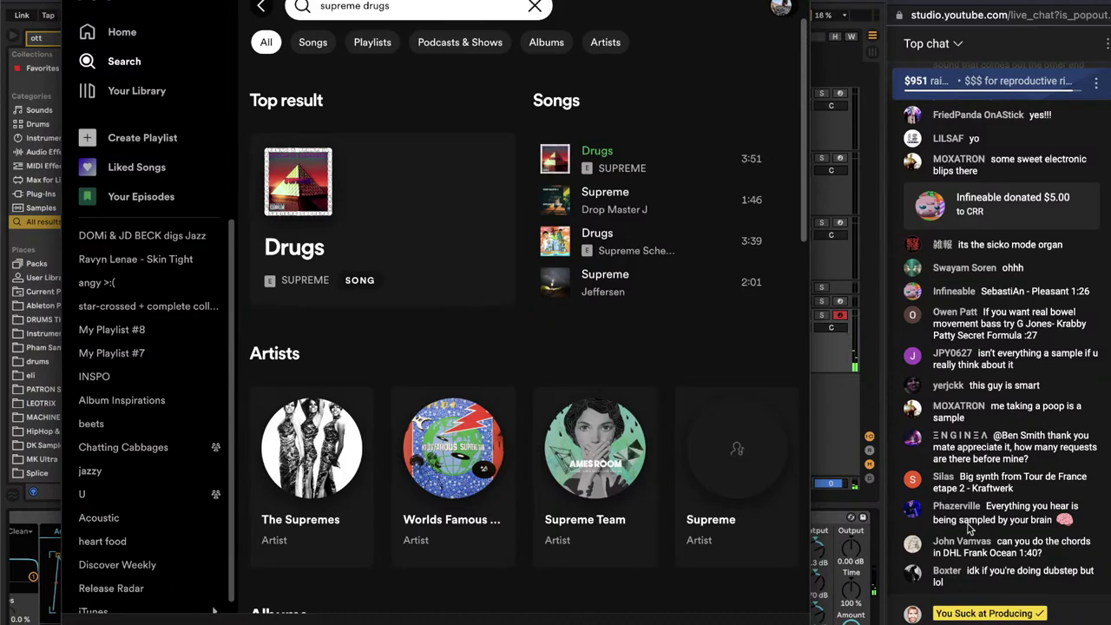
pyautogui.click(850, 558)
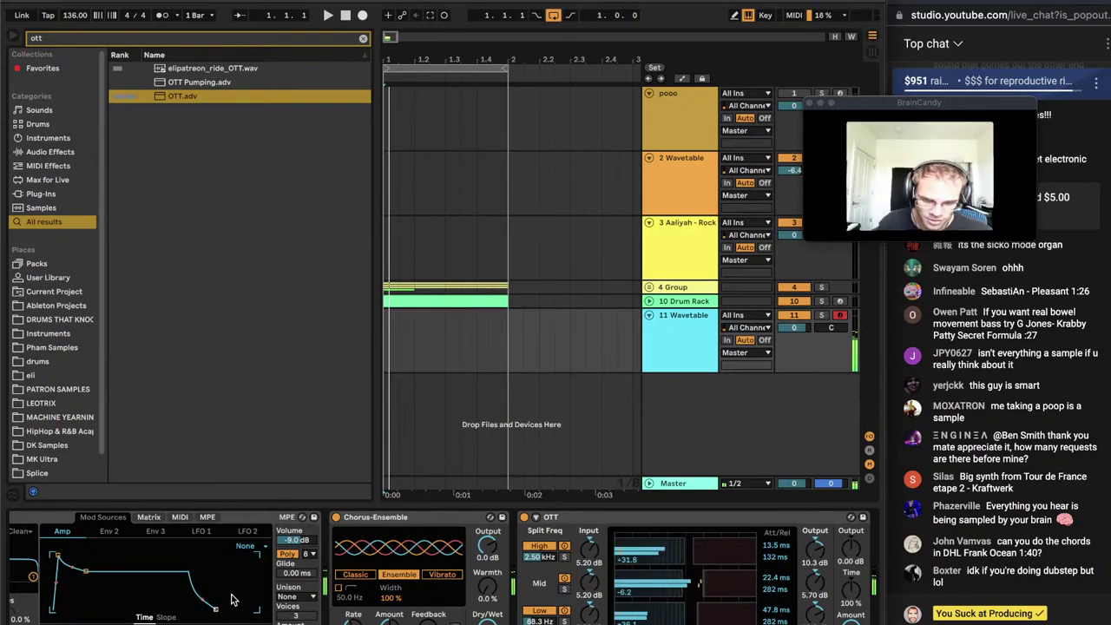
pyautogui.hscroll(-3, 233, 598)
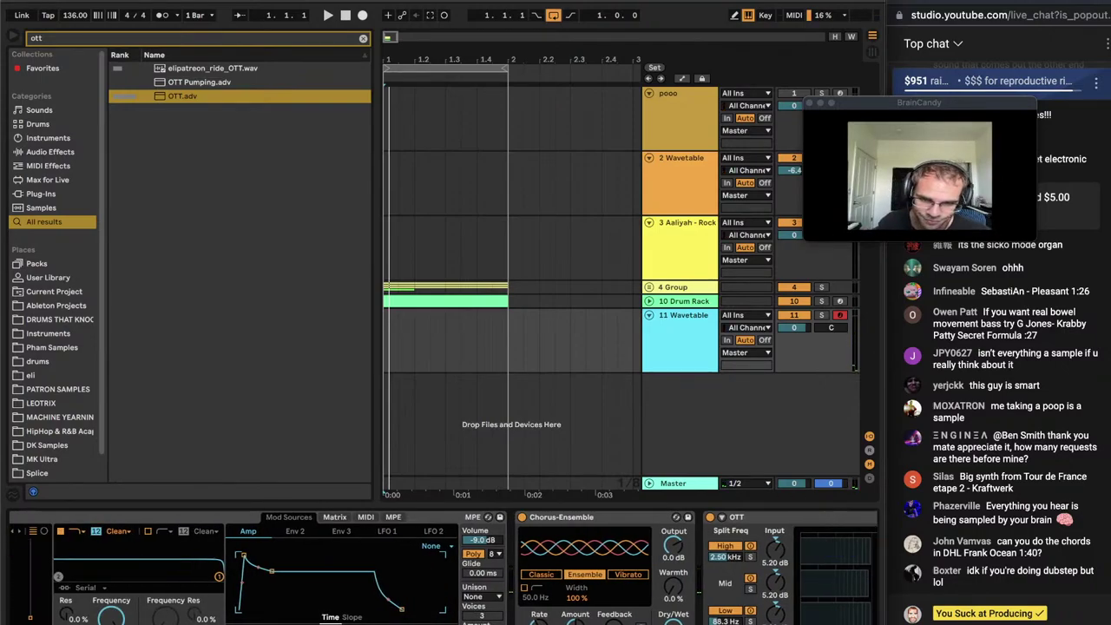
pyautogui.hscroll(-3, 407, 612)
# Load the Color Max for Live device after OTT and turn its vinyl noise level down to -inf dB
pyautogui.hotkey('ctrl', 'f')
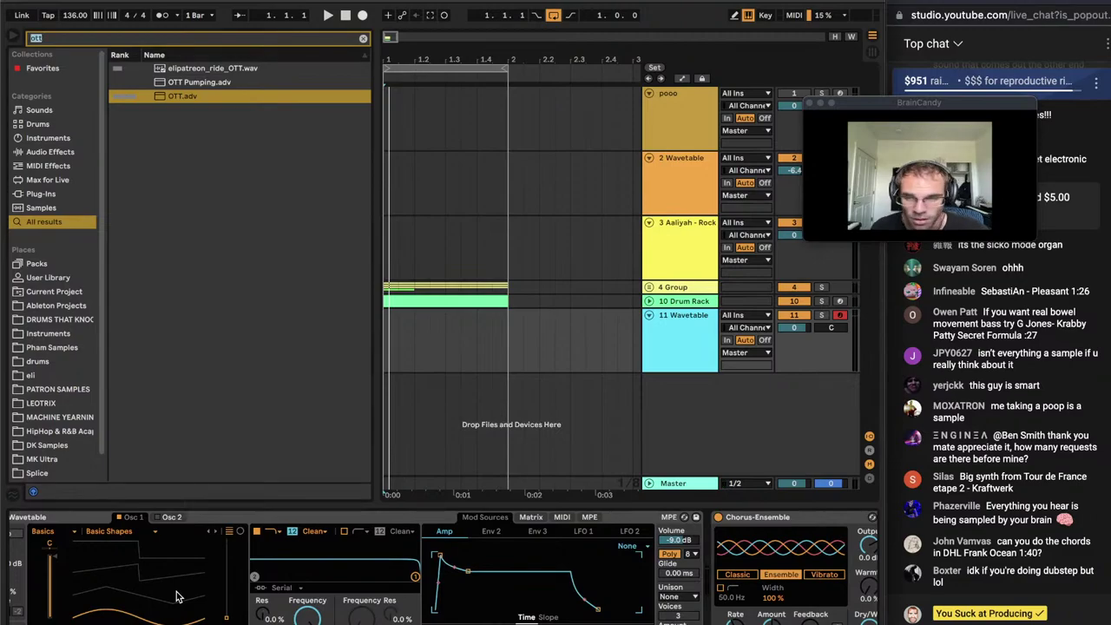
pyautogui.write('color.amxd')
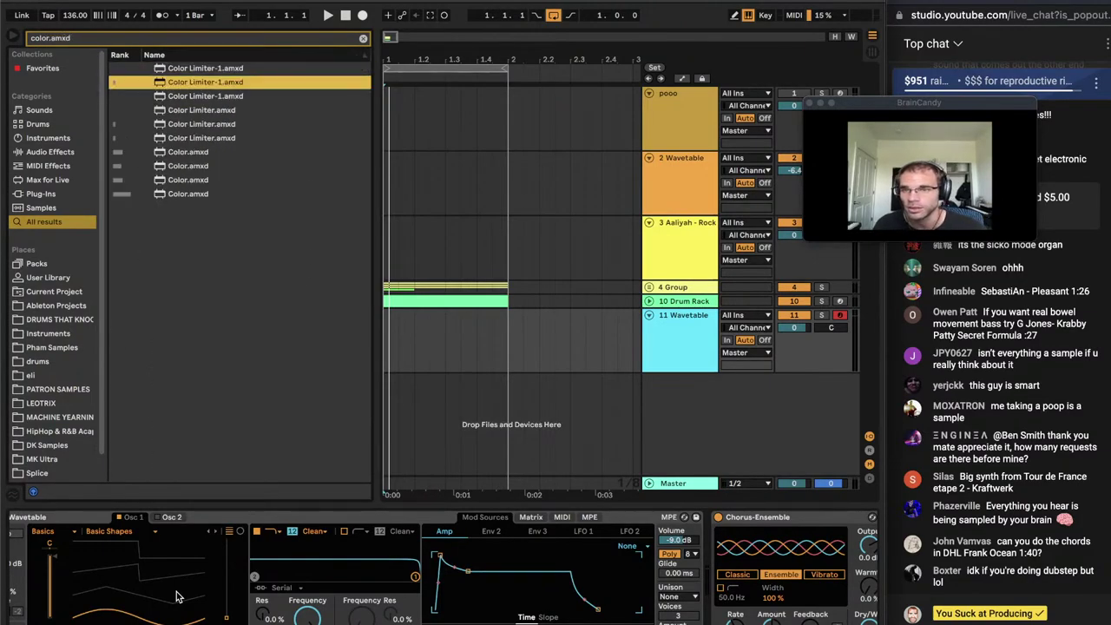
pyautogui.press('Down')
pyautogui.press('Down')
pyautogui.press('Down')
pyautogui.press('Down')
pyautogui.press('Down')
pyautogui.press('Return')
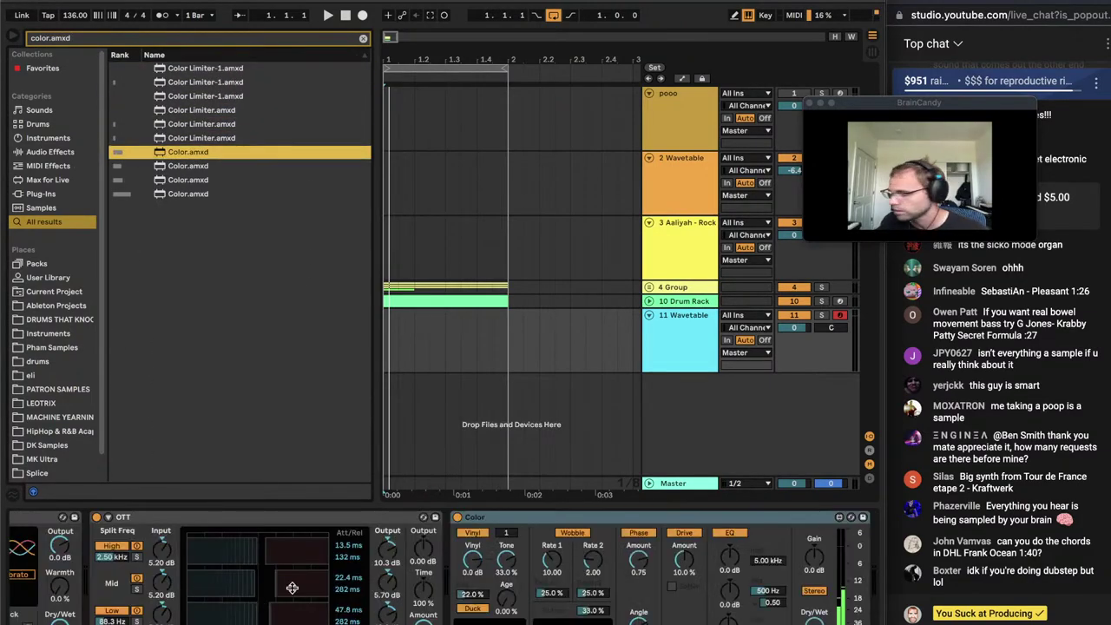
pyautogui.moveTo(476, 561); pyautogui.dragTo(477, 618)
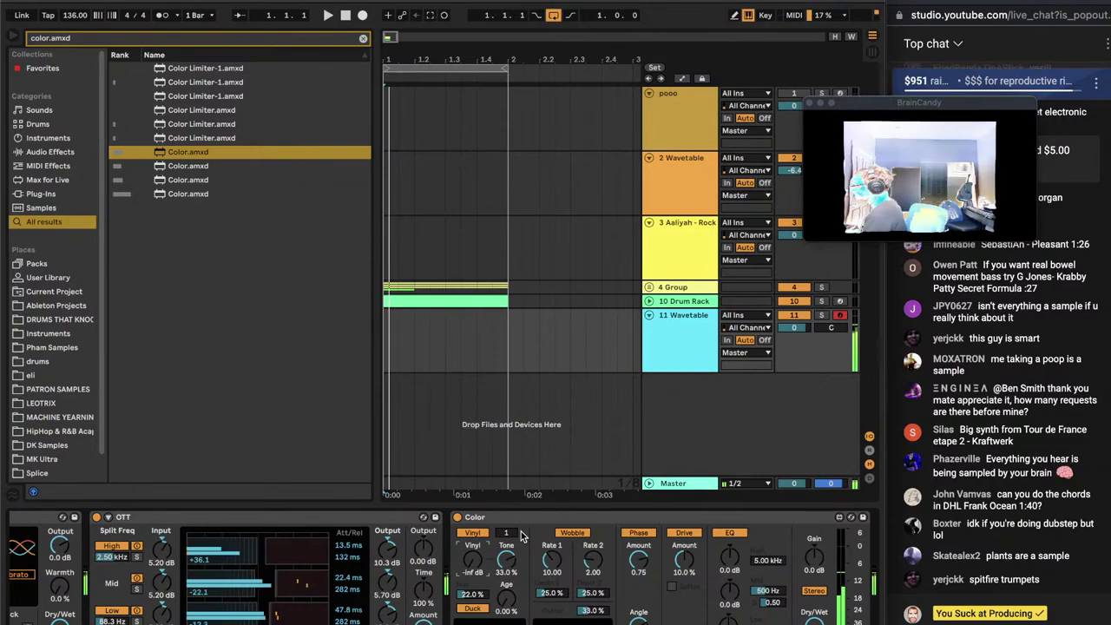
# Lengthen Wavetable's amp attack and lower the first low-pass filter's cutoff, with a 24 dB slope and 36% resonance
pyautogui.hscroll(-5, 271, 598)
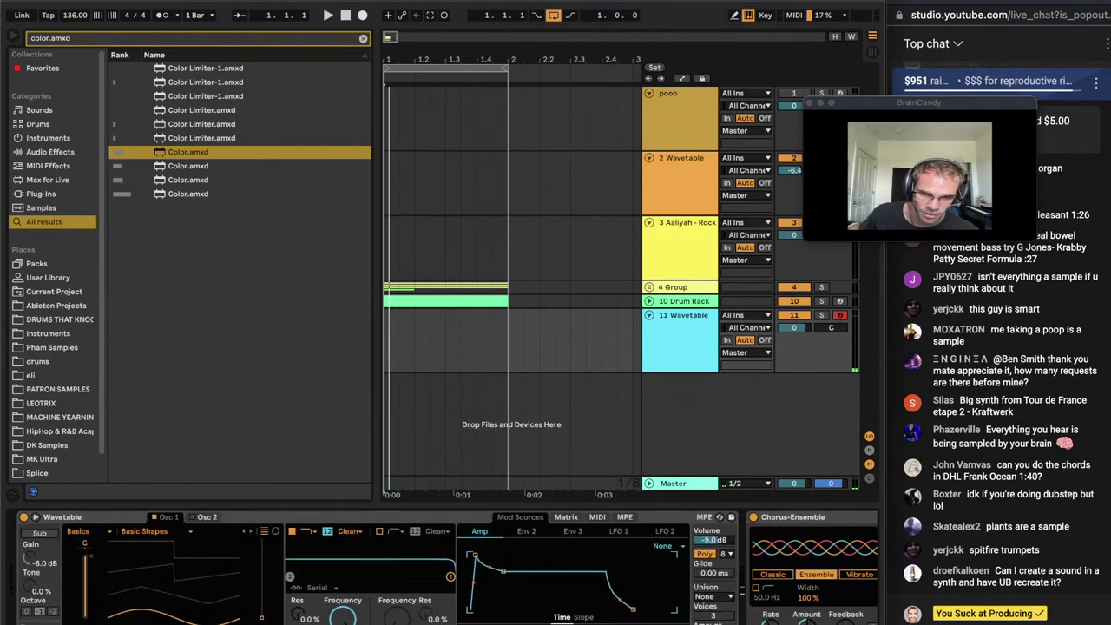
pyautogui.moveTo(352, 620); pyautogui.dragTo(353, 624)
pyautogui.moveTo(475, 554); pyautogui.dragTo(490, 554)
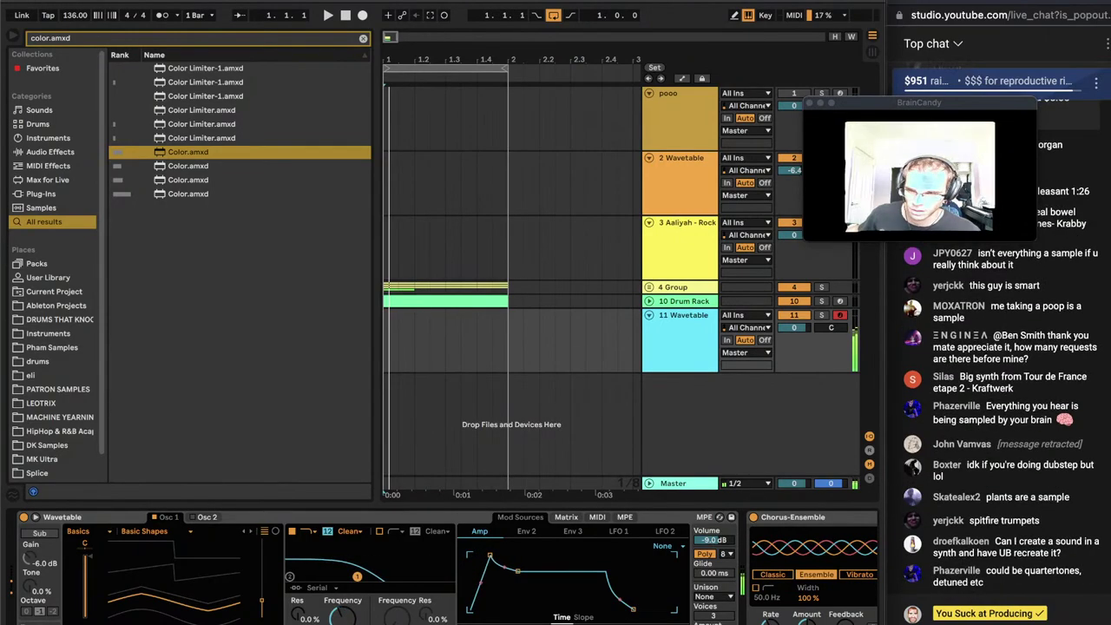
pyautogui.moveTo(342, 612)
pyautogui.mouseDown()
pyautogui.moveTo(356, 566)
pyautogui.moveTo(339, 621)
pyautogui.mouseUp()
pyautogui.click(327, 530)
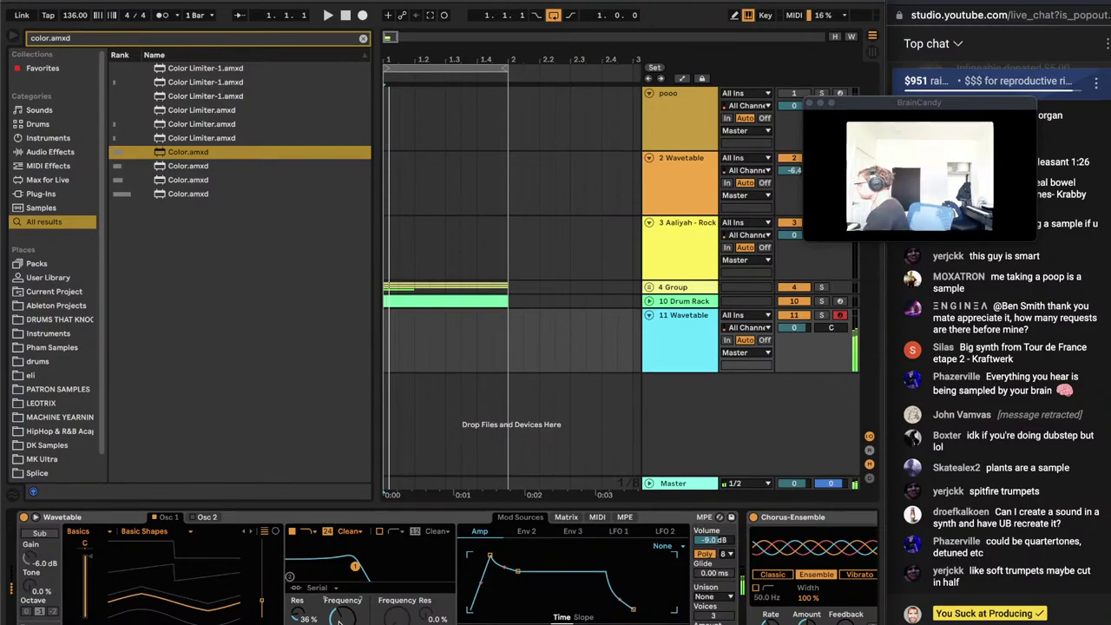
# Switch Chorus-Ensemble to Classic mode and set its width to 42 %
pyautogui.hscroll(10, 339, 617)
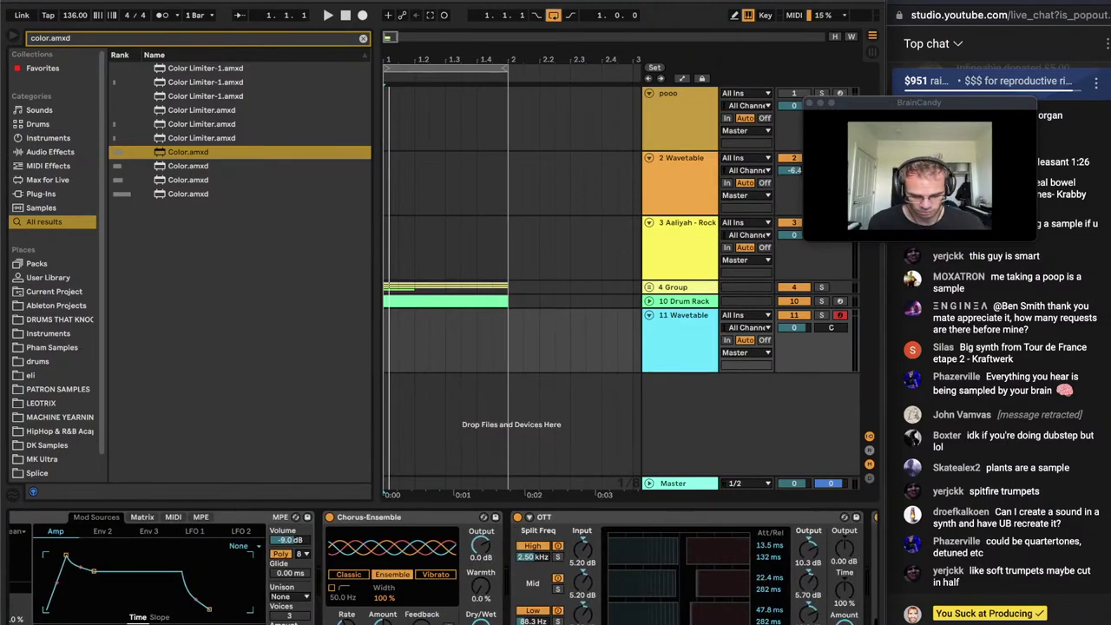
pyautogui.click(362, 577)
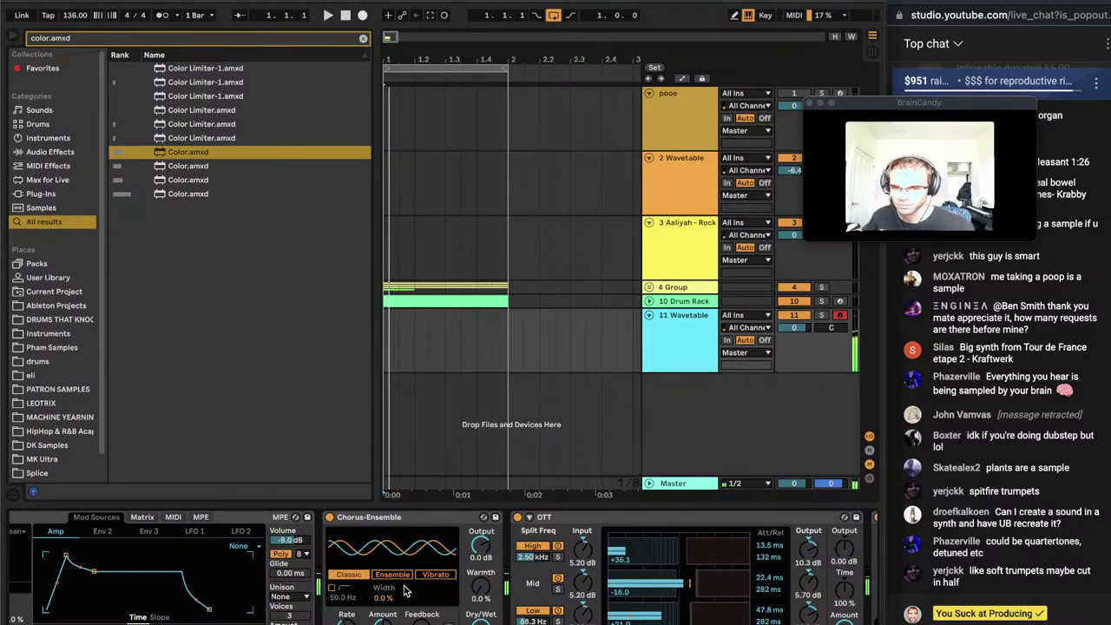
pyautogui.moveTo(389, 597); pyautogui.dragTo(389, 555)
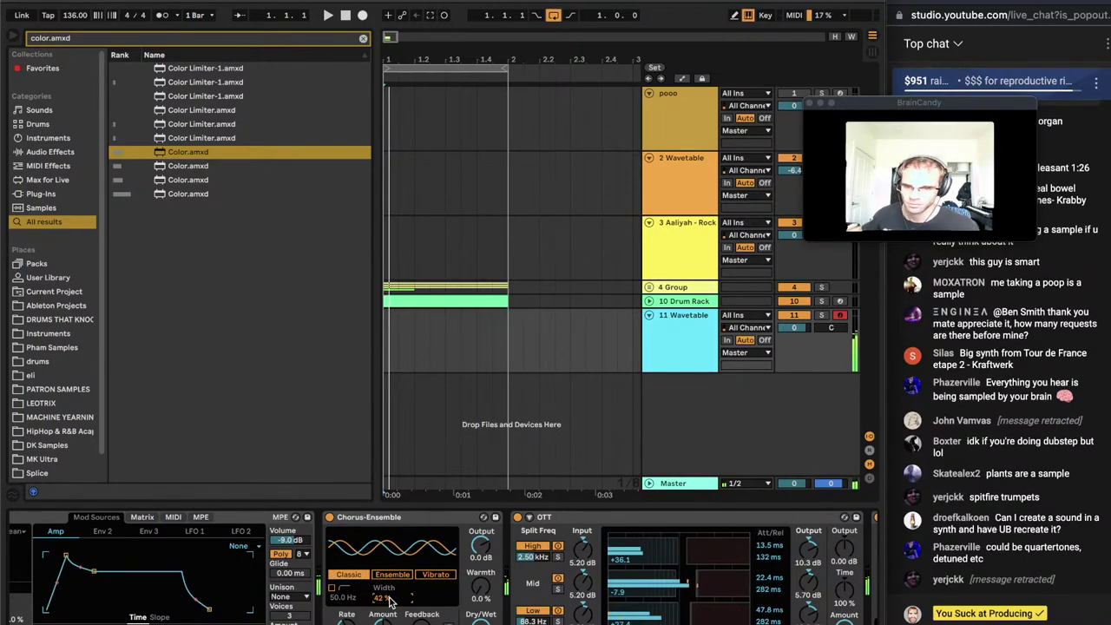
# Switch to Spotify, listen briefly to the reference song "Drugs" by SUPREME, and return to Ableton Live
pyautogui.press('super+Tab')
pyautogui.press('space')
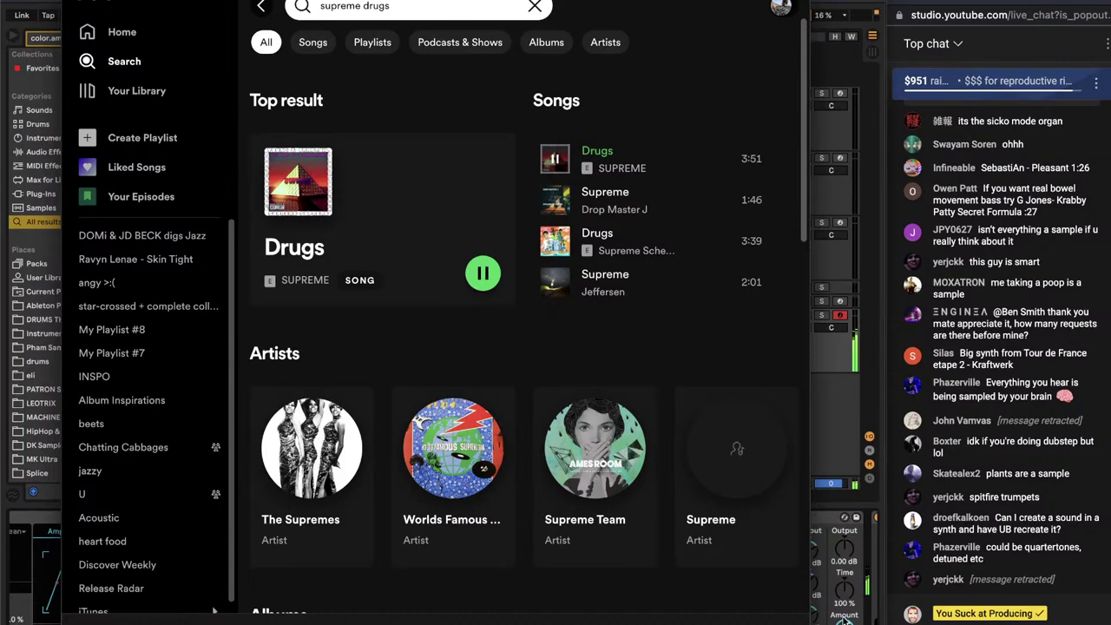
pyautogui.press('space')
pyautogui.press('super+Tab')
# Raise Wavetable's filter frequency slightly and shorten the attack of its Amp envelope
pyautogui.hscroll(-5, 498, 618)
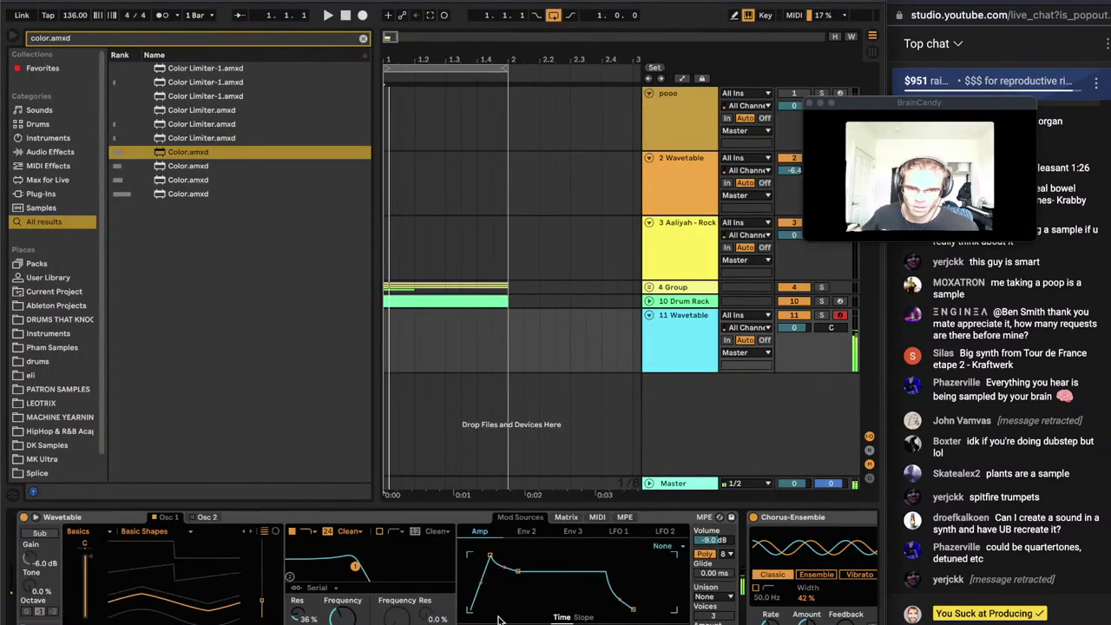
pyautogui.moveTo(342, 614); pyautogui.dragTo(343, 599)
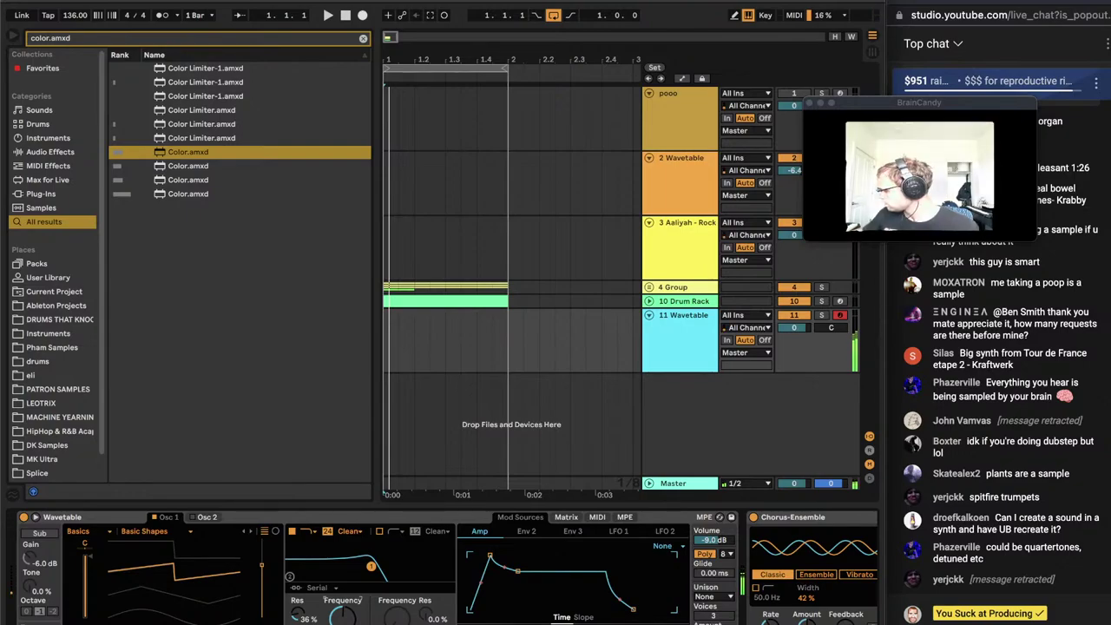
pyautogui.moveTo(490, 555); pyautogui.dragTo(479, 554)
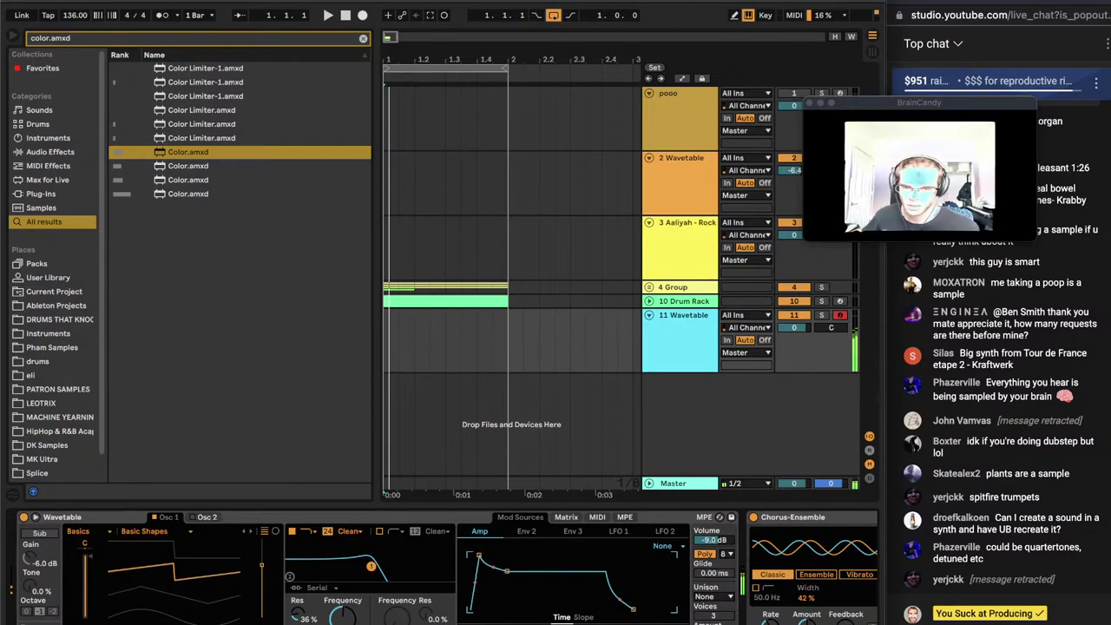
# Reduce the Color device's Wobble Rate 2 percentages to 13.2 % and 22.8 %, and bypass the device
pyautogui.hscroll(5, 443, 568)
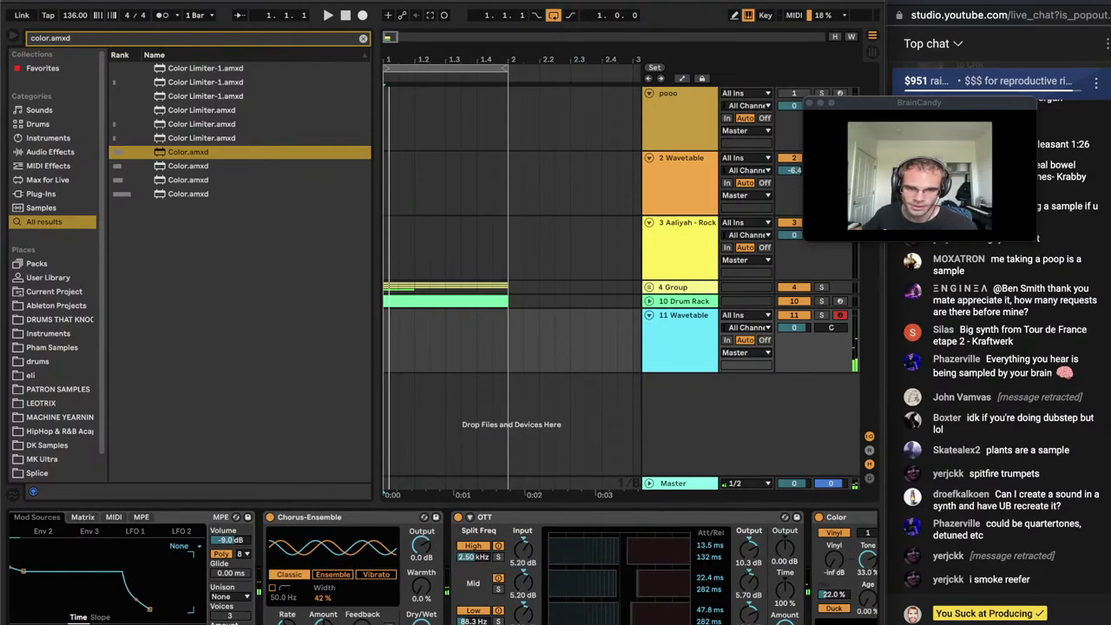
pyautogui.hscroll(4, 751, 597)
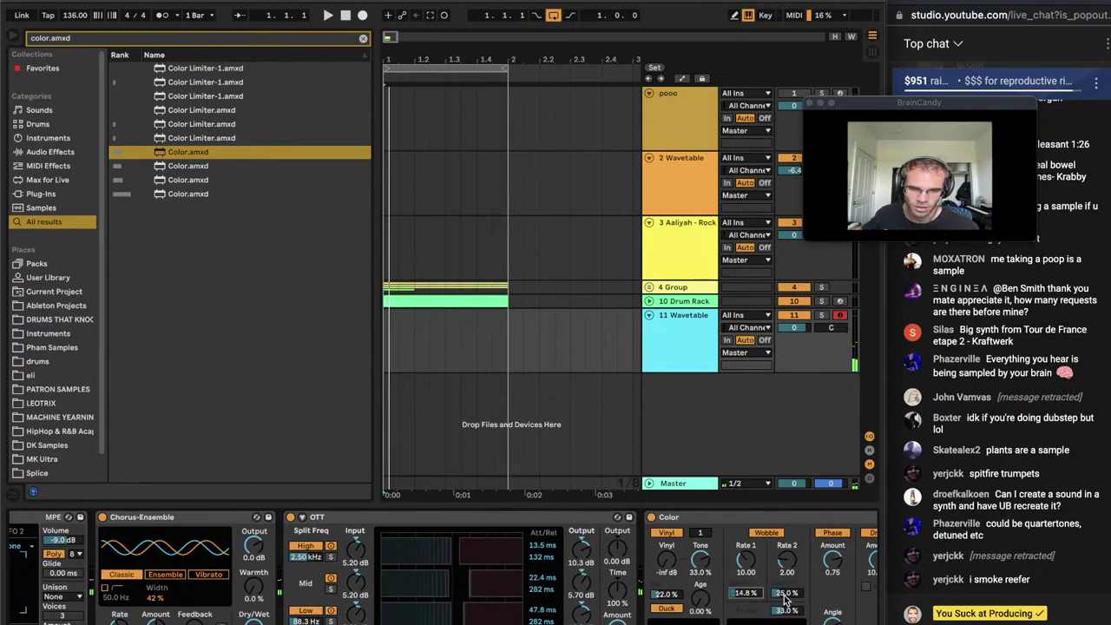
pyautogui.moveTo(785, 597); pyautogui.dragTo(788, 621)
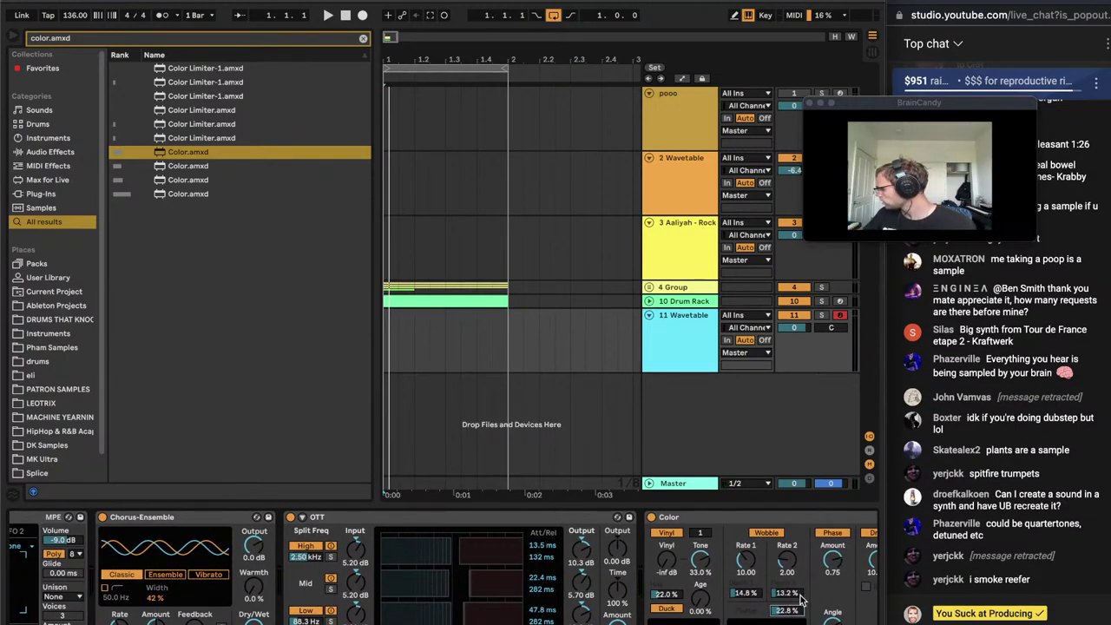
pyautogui.click(651, 517)
# Lower Wavetable's filter frequency a little and bypass Chorus-Ensemble
pyautogui.hscroll(-5, 443, 569)
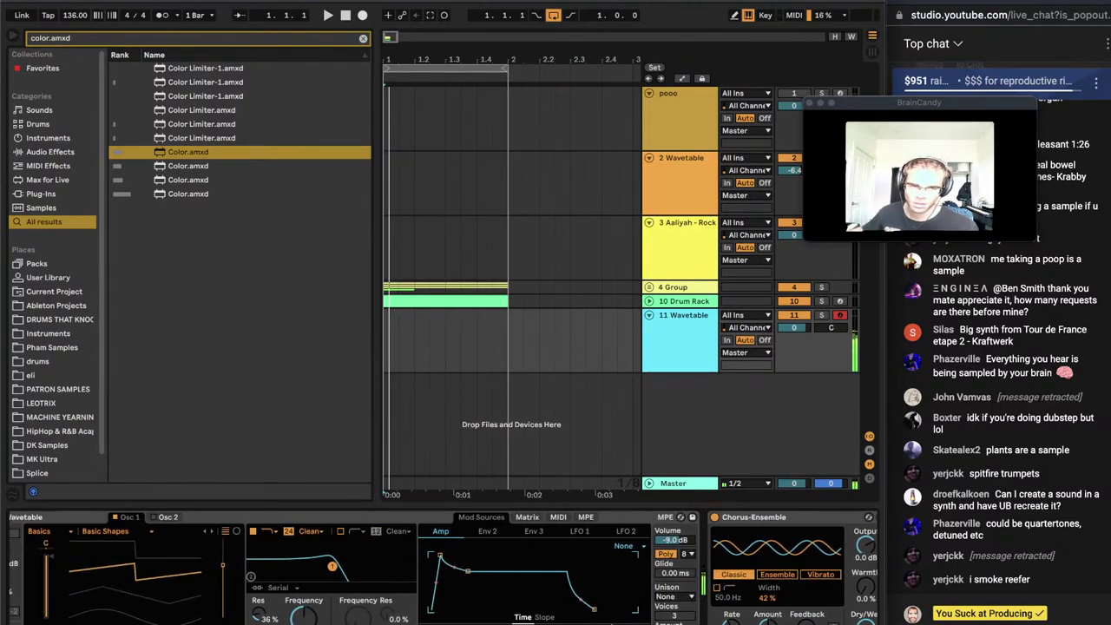
pyautogui.moveTo(303, 613); pyautogui.dragTo(307, 620)
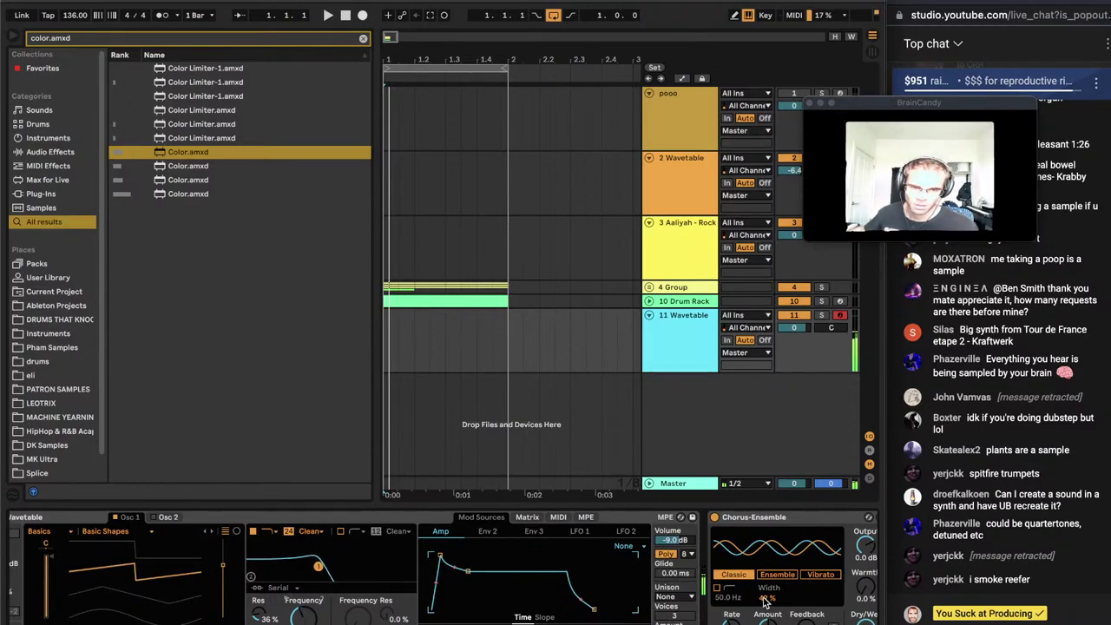
pyautogui.click(714, 517)
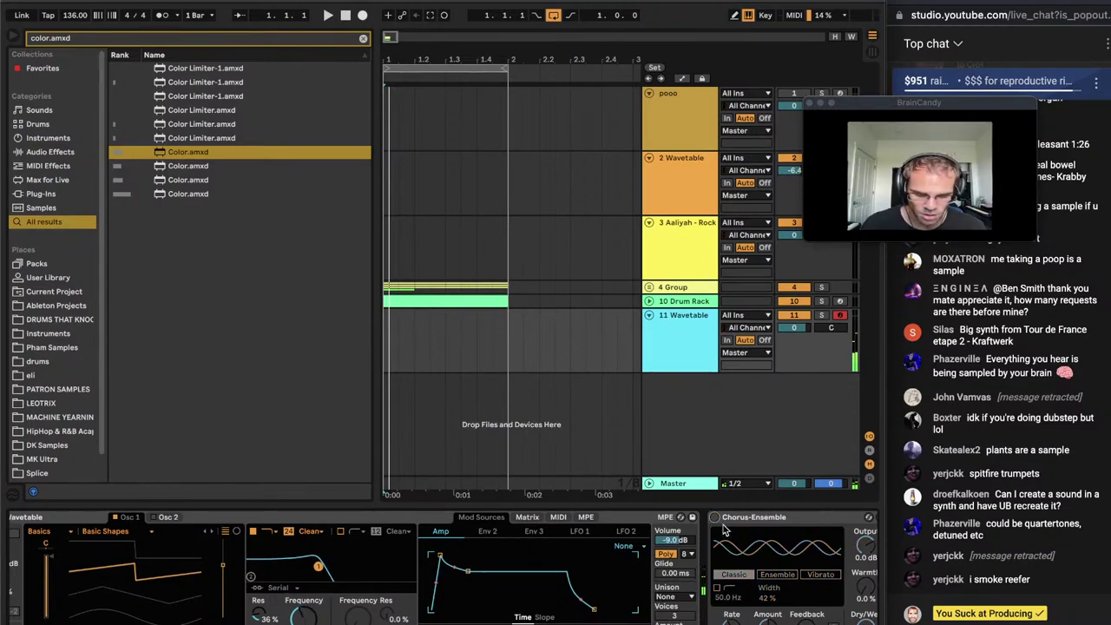
# Load the TAL-Chorus-LX plug-in onto the 11 Wavetable track and switch on Chorus II in addition to Chorus I
pyautogui.press('super+f')
pyautogui.write('tal')
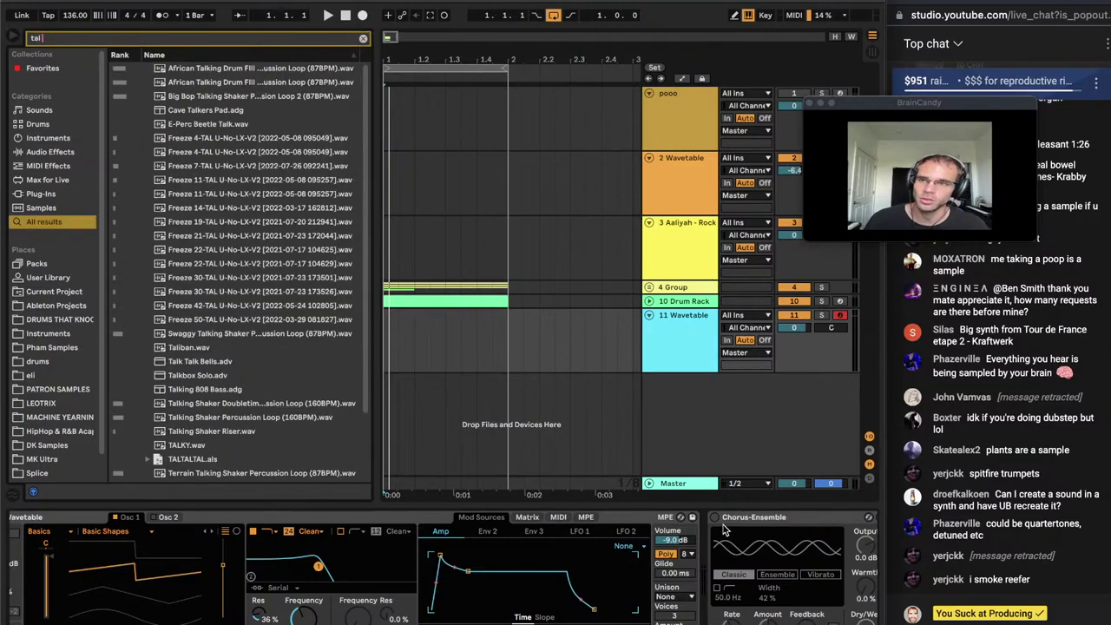
pyautogui.write(' chorus')
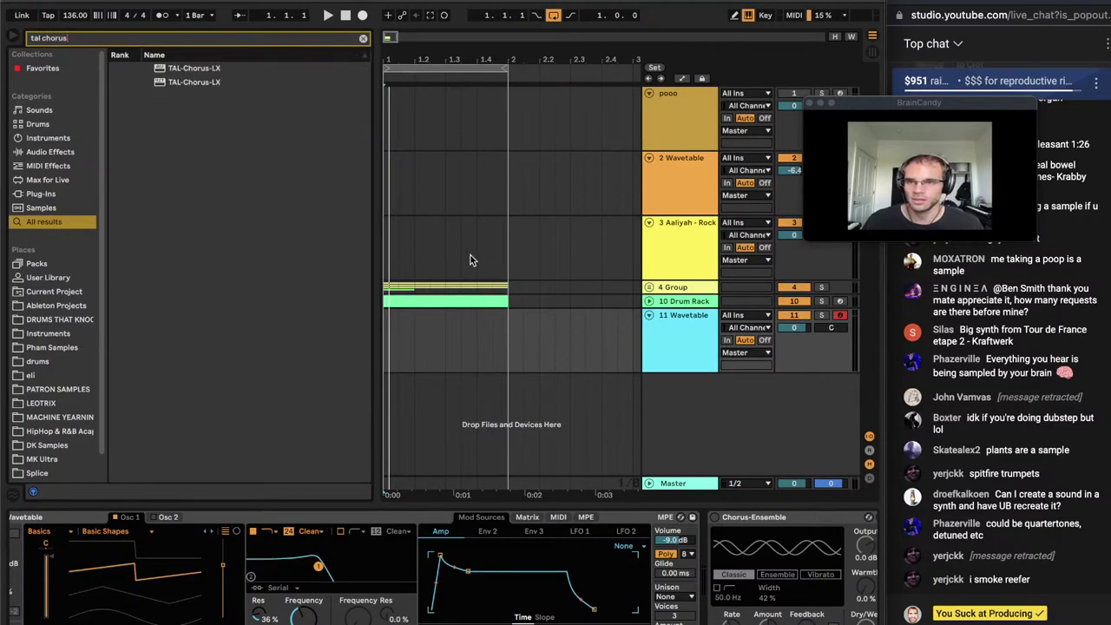
pyautogui.doubleClick(187, 81)
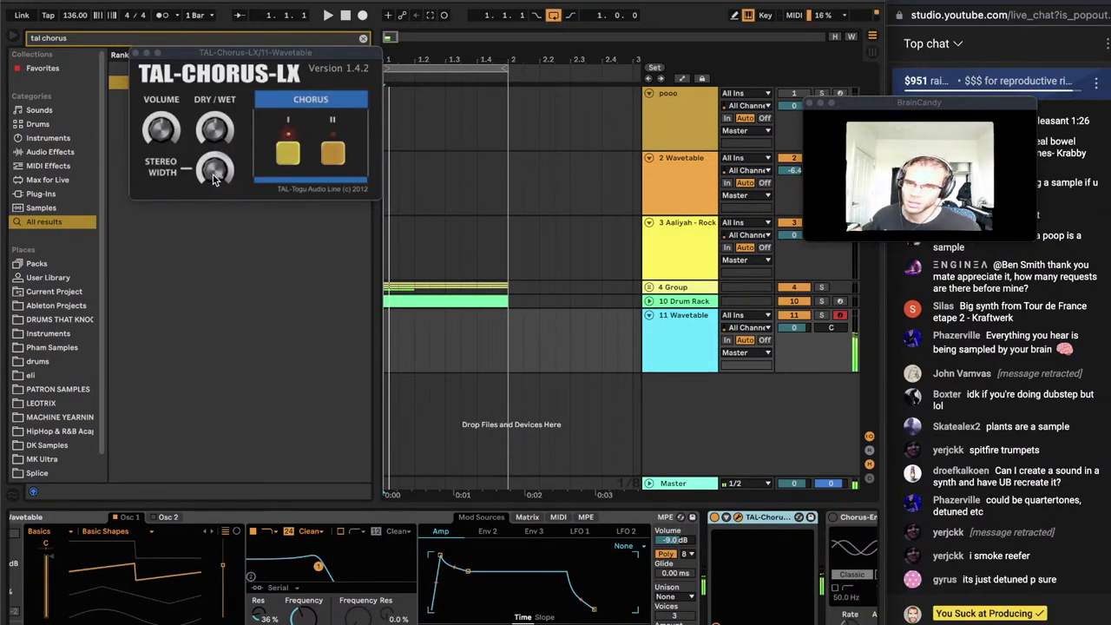
pyautogui.moveTo(214, 177); pyautogui.dragTo(220, 461)
pyautogui.click(338, 154)
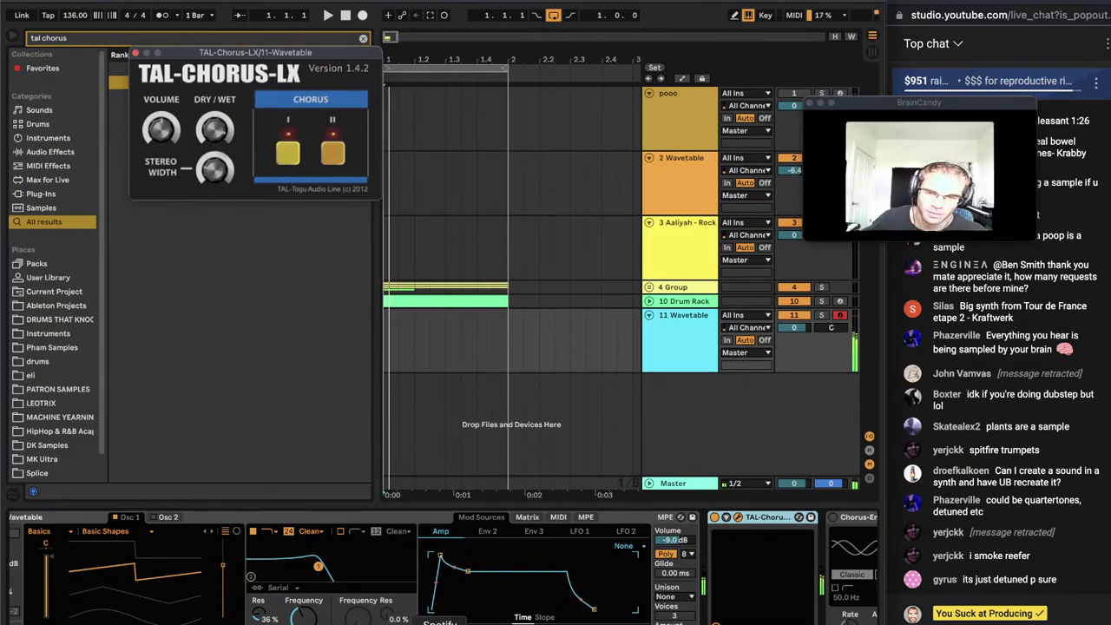
# Switch to Spotify to compare the synth with the playing reference song, and return to Ableton Live
pyautogui.click(373, 623)
pyautogui.press('space')
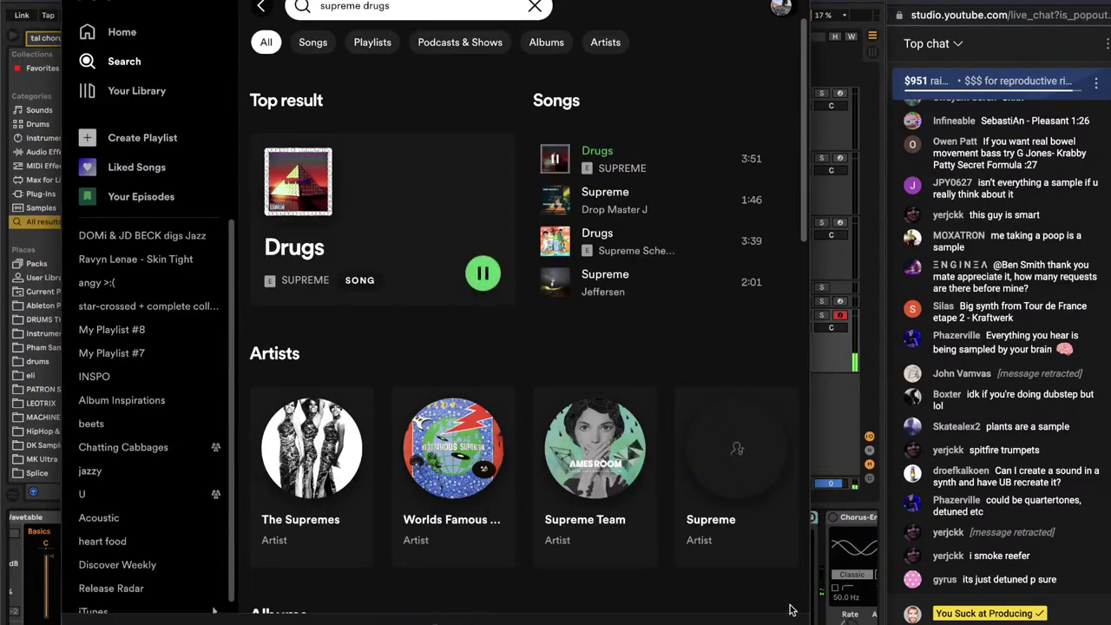
pyautogui.click(829, 616)
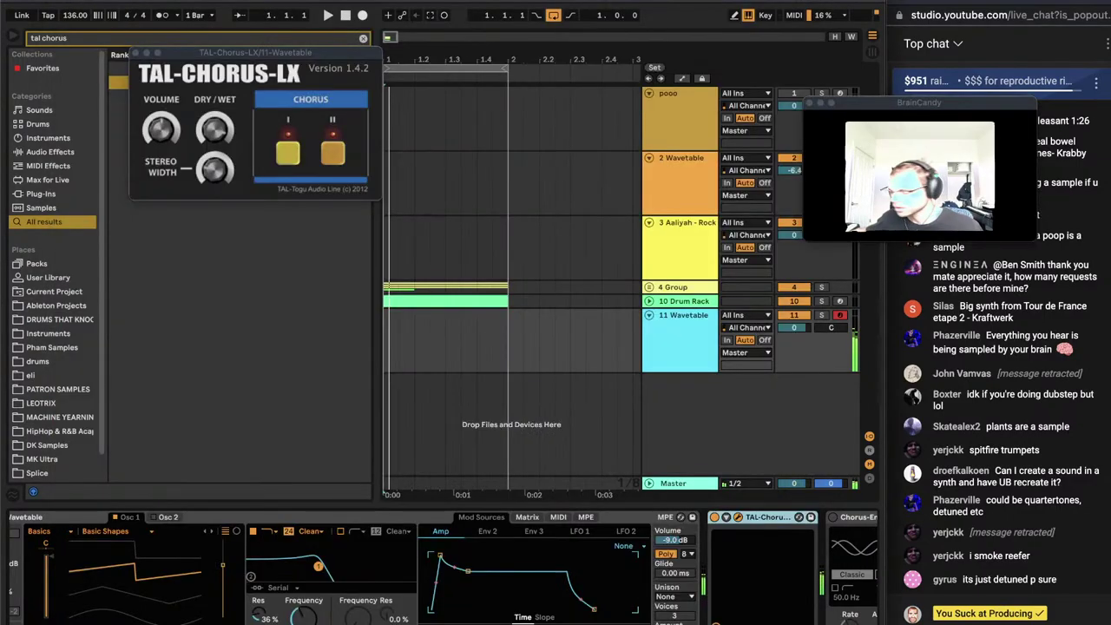
# Set Wavetable's unison mode to Shimmer with 5 voices
pyautogui.click(674, 596)
pyautogui.click(684, 550)
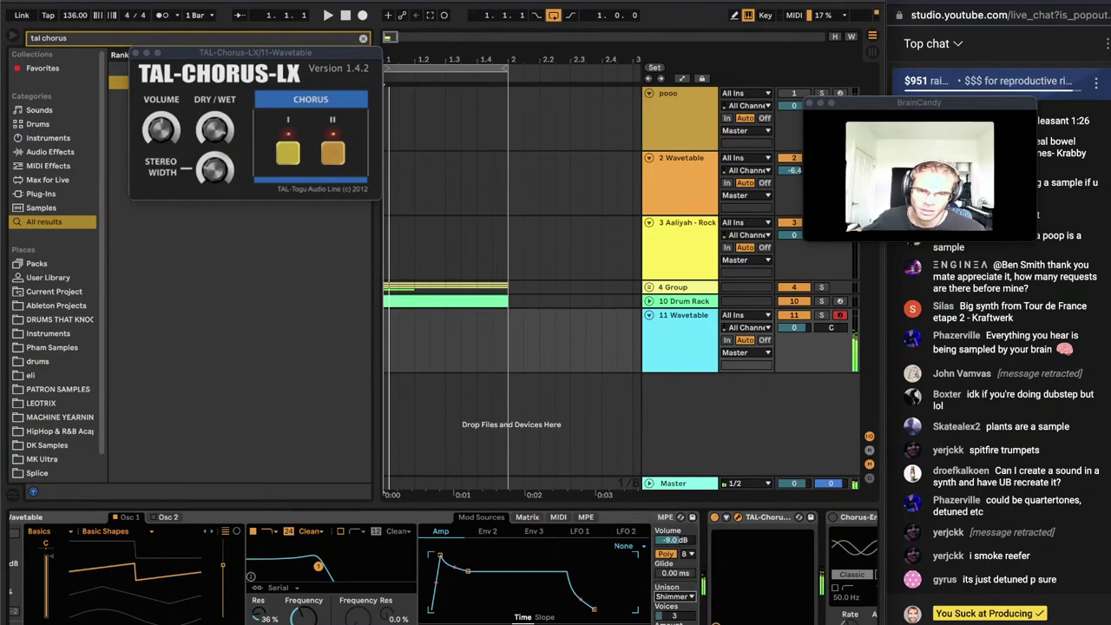
pyautogui.moveTo(682, 612); pyautogui.dragTo(682, 604)
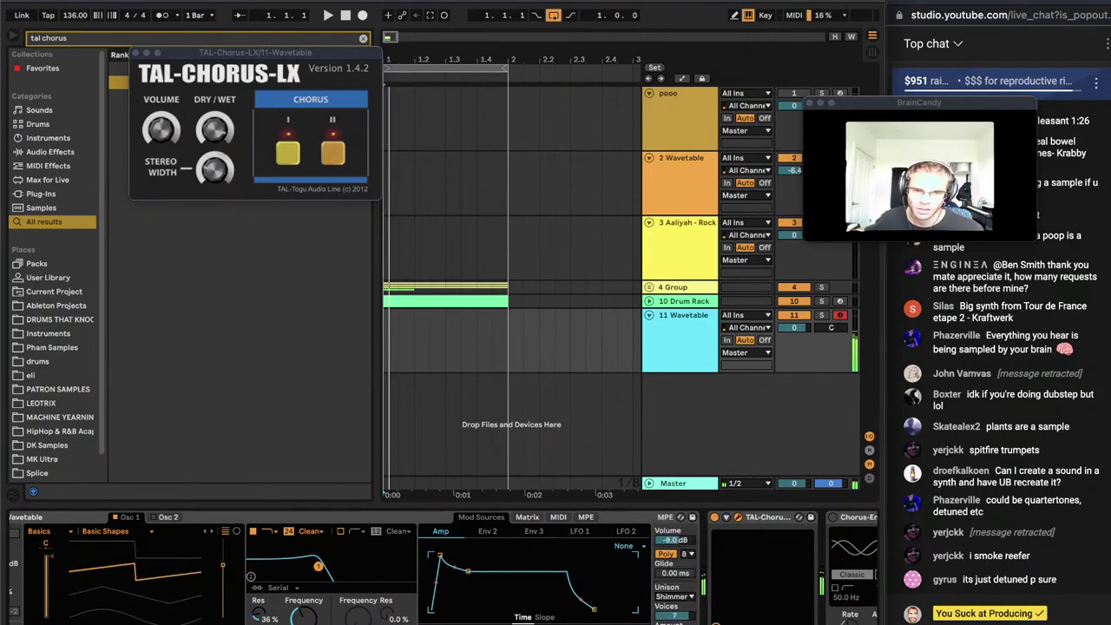
pyautogui.moveTo(682, 606); pyautogui.dragTo(682, 616)
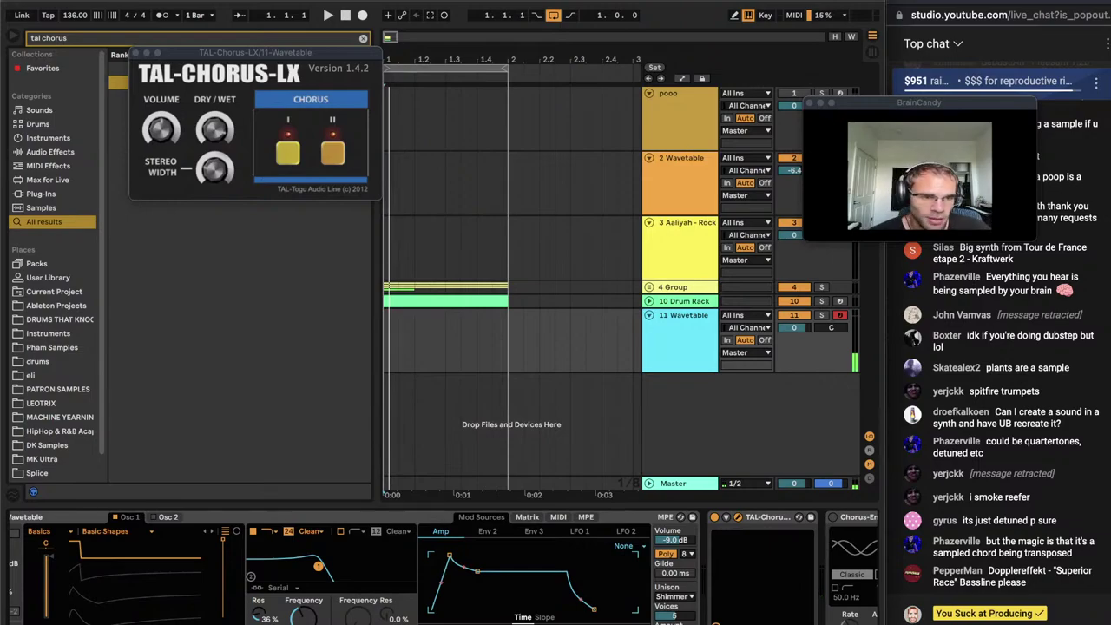
# Record a short held chord as a MIDI clip at the start of the 11 Wavetable track
pyautogui.click(410, 331)
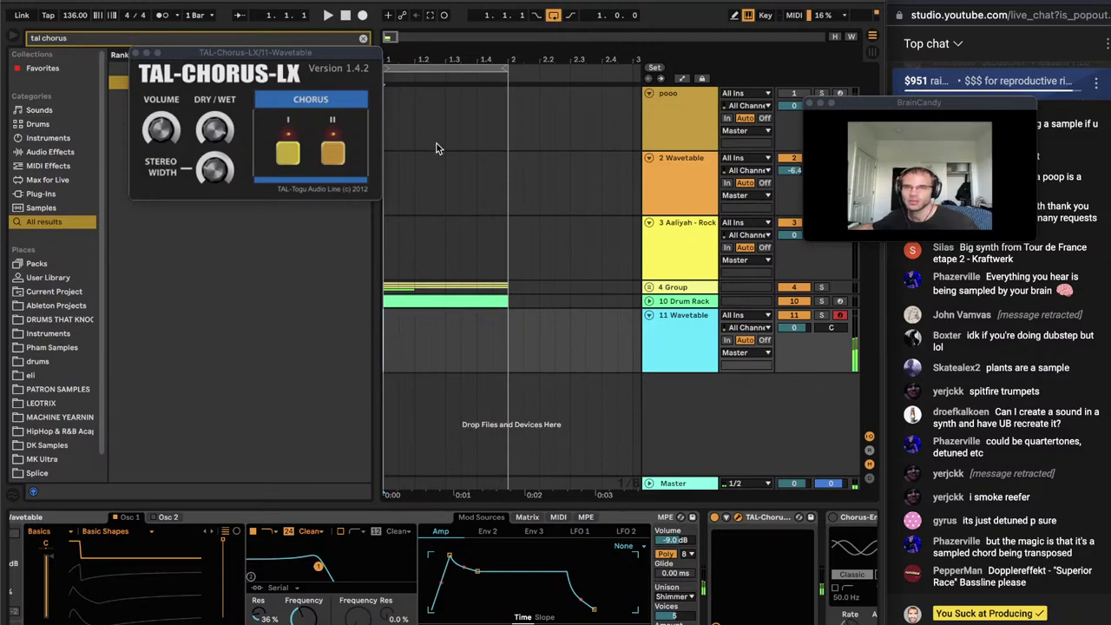
pyautogui.press('F9')
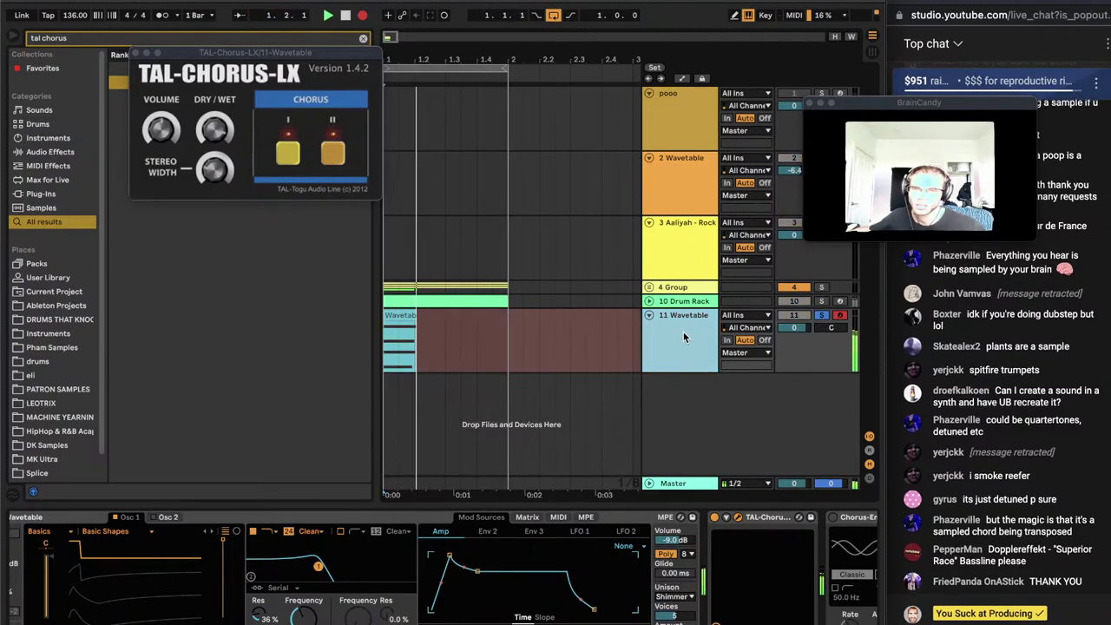
pyautogui.press('space')
# Freeze the 11 Wavetable track and flatten it to audio
pyautogui.rightClick(683, 332)
pyautogui.click(716, 426)
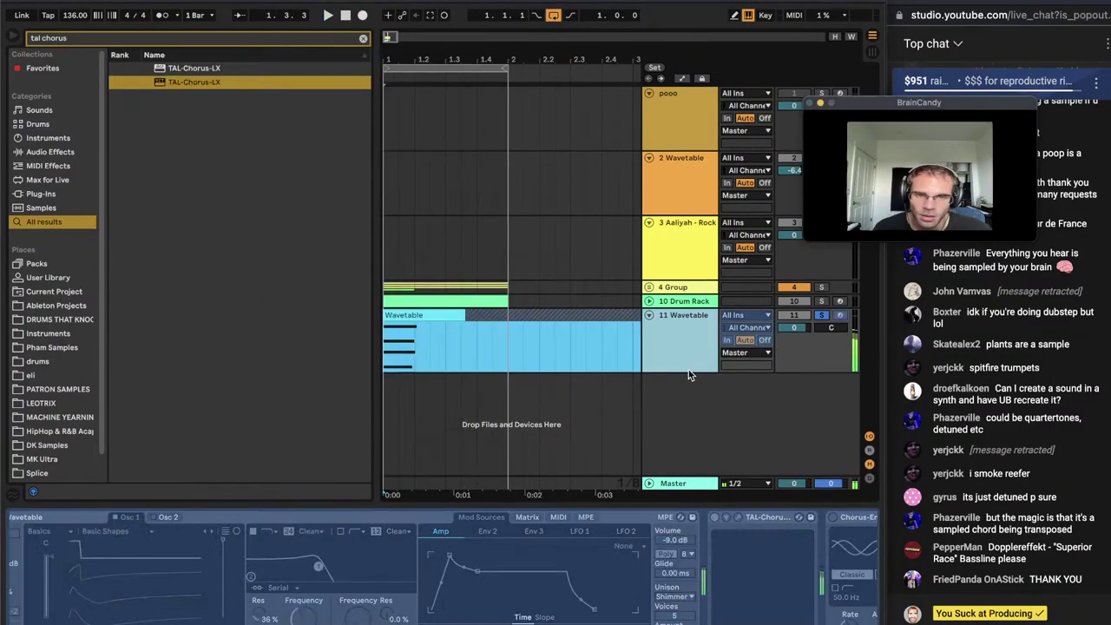
pyautogui.rightClick(691, 347)
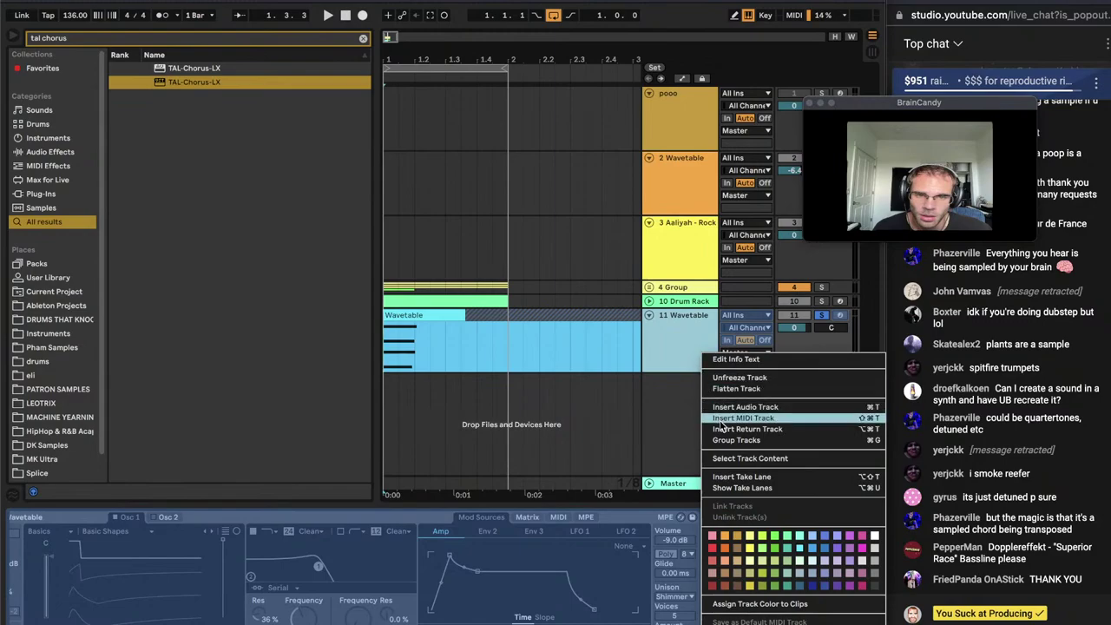
pyautogui.click(714, 393)
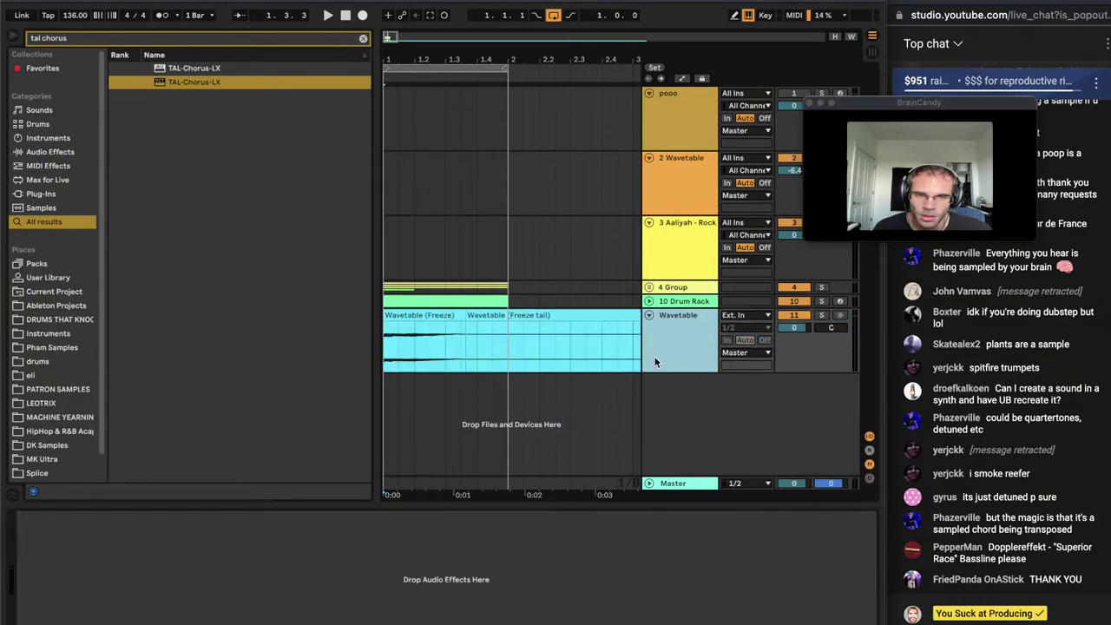
# Insert a MIDI track below the flattened Wavetable track and load Simpler onto it
pyautogui.press('super+shift+t')
pyautogui.press('super+f')
pyautogui.write('simpl')
pyautogui.press('Return')
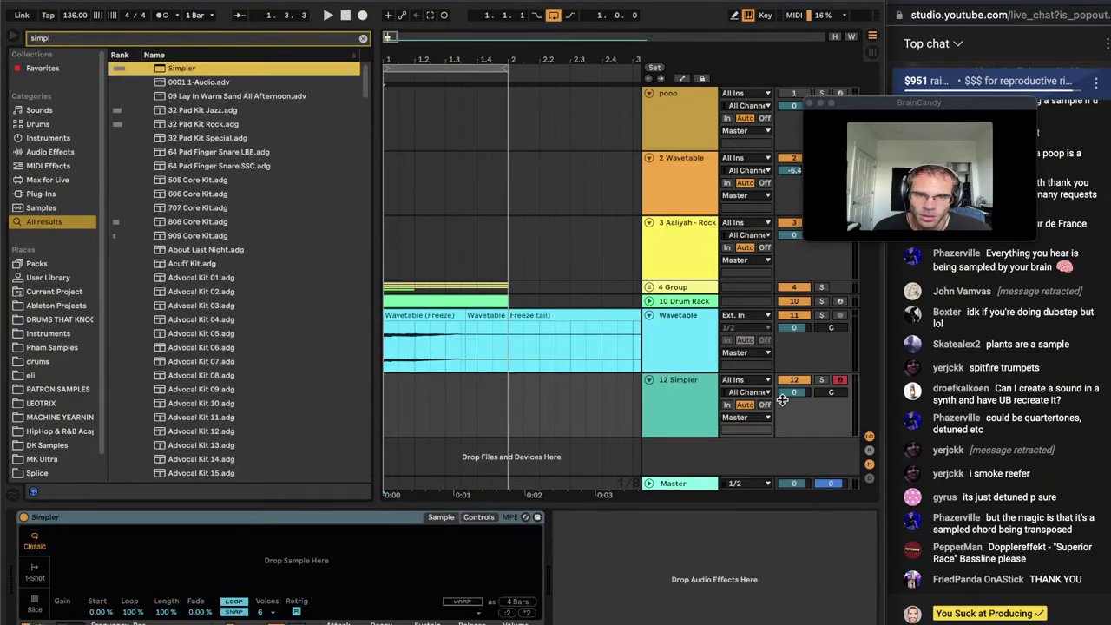
# Load the Wavetable (Freeze) audio clip into Simpler and turn off warping
pyautogui.moveTo(351, 556); pyautogui.dragTo(353, 557)
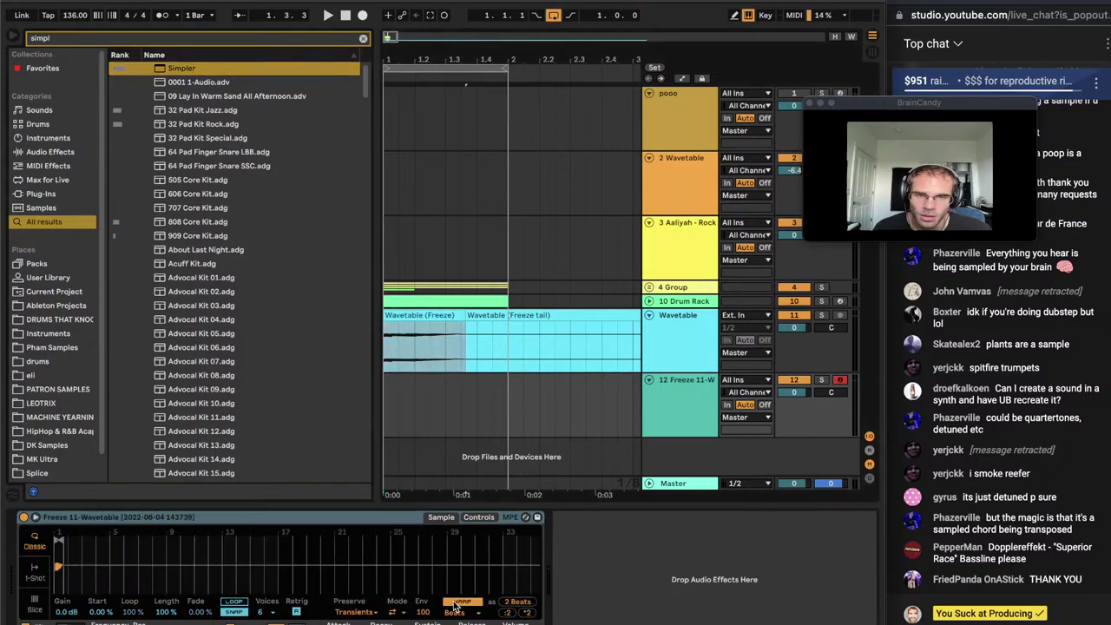
pyautogui.click(456, 603)
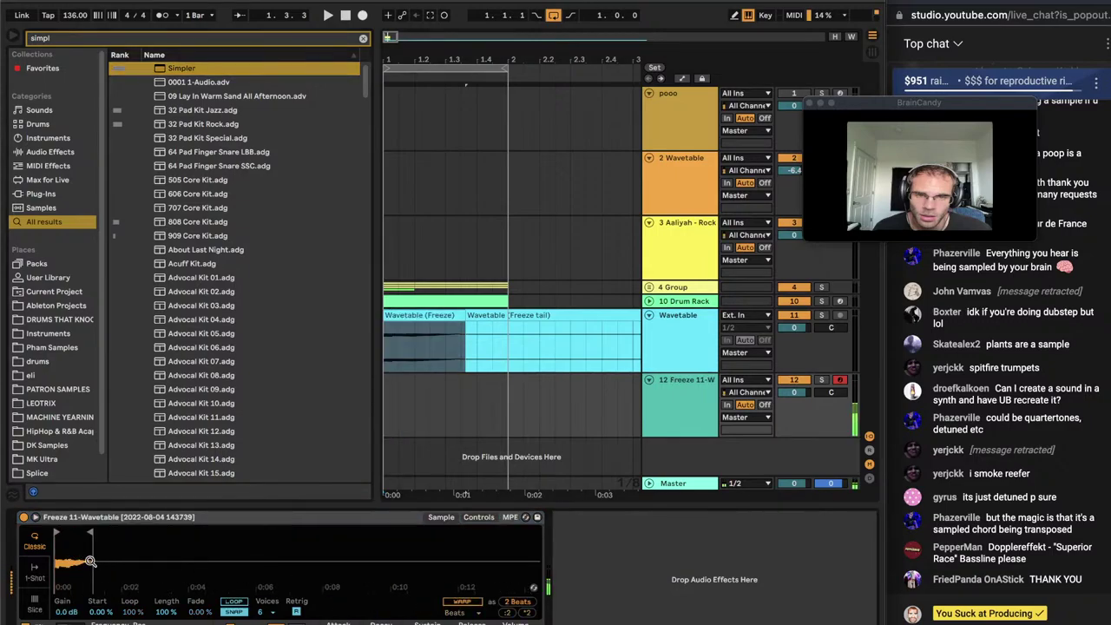
pyautogui.moveTo(76, 560); pyautogui.dragTo(122, 595)
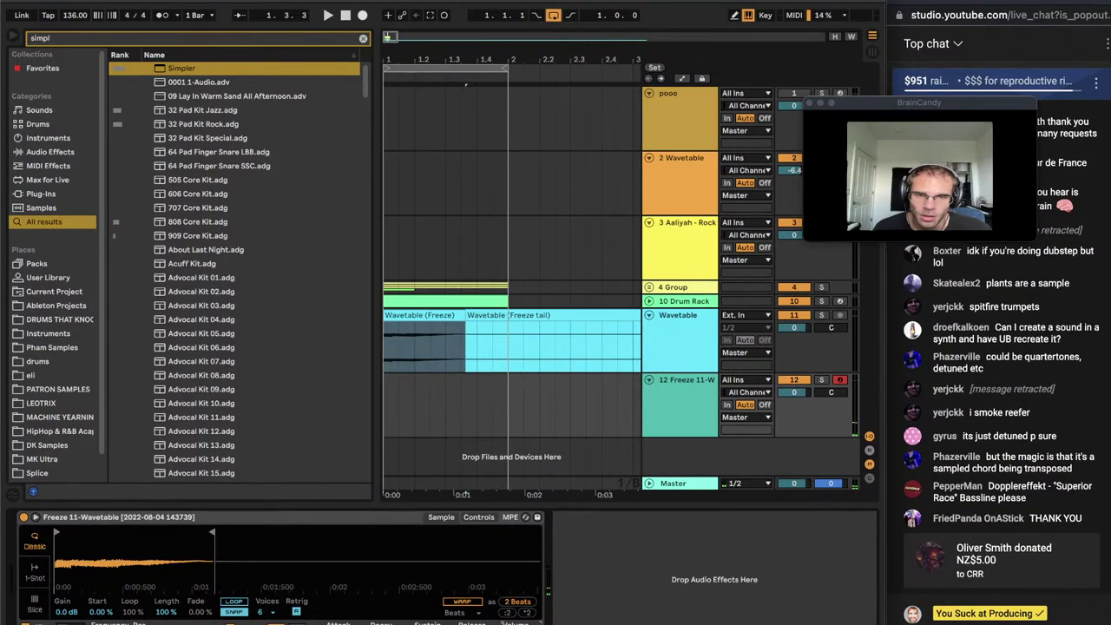
# Play the loop with the flattened Wavetable track deactivated
pyautogui.press('space')
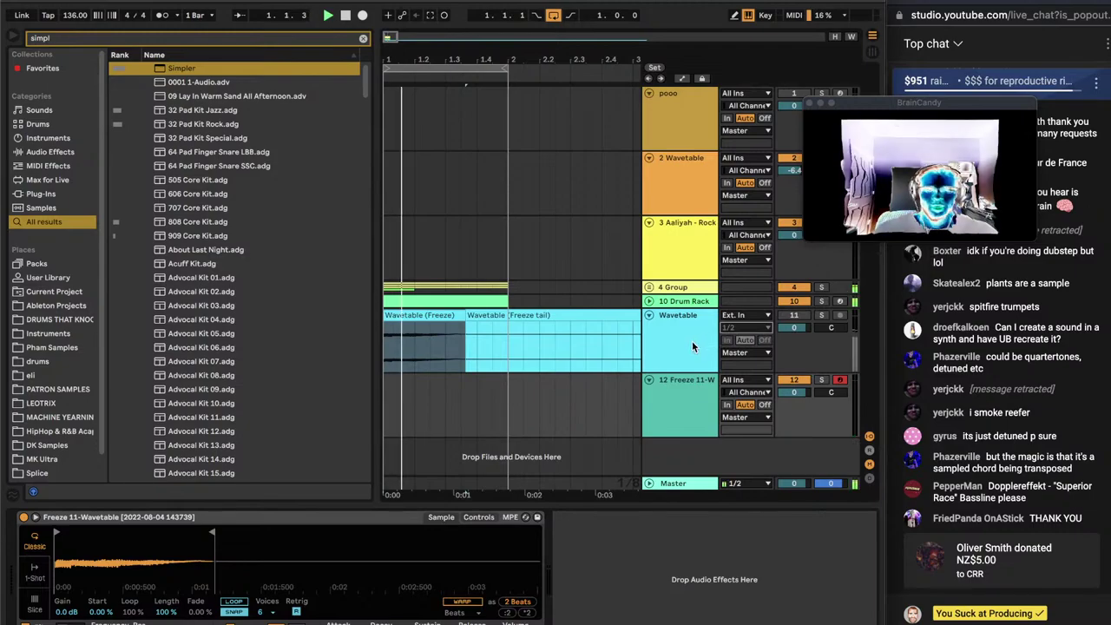
pyautogui.click(692, 342)
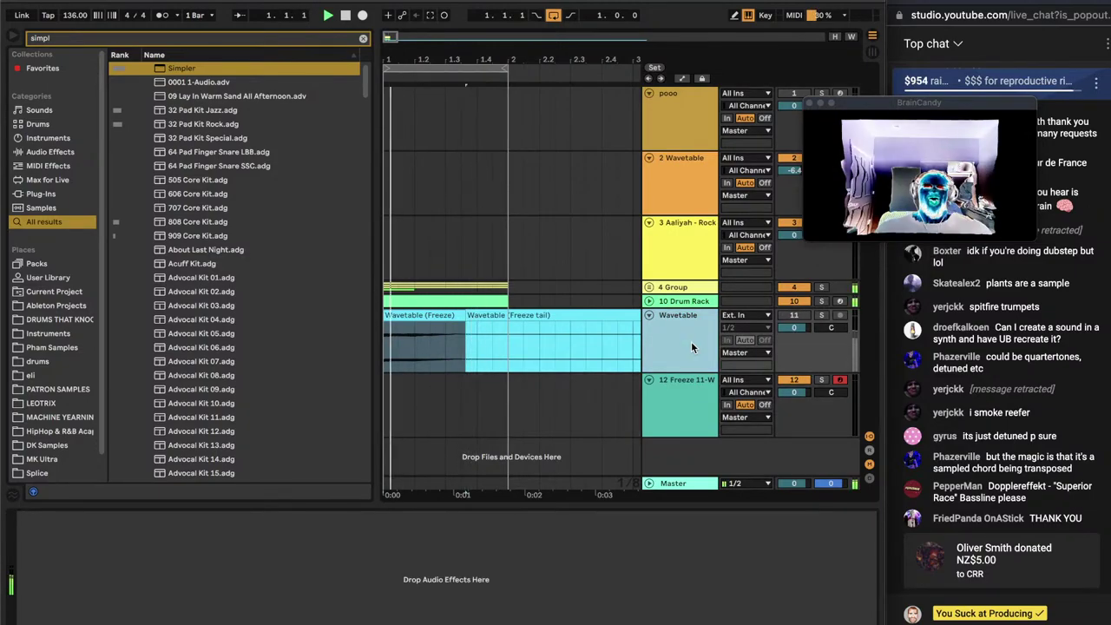
# Unfold the 4 Group track and examine the effects on it and on the nested 5 Group
pyautogui.click(648, 287)
pyautogui.click(690, 318)
pyautogui.click(437, 484)
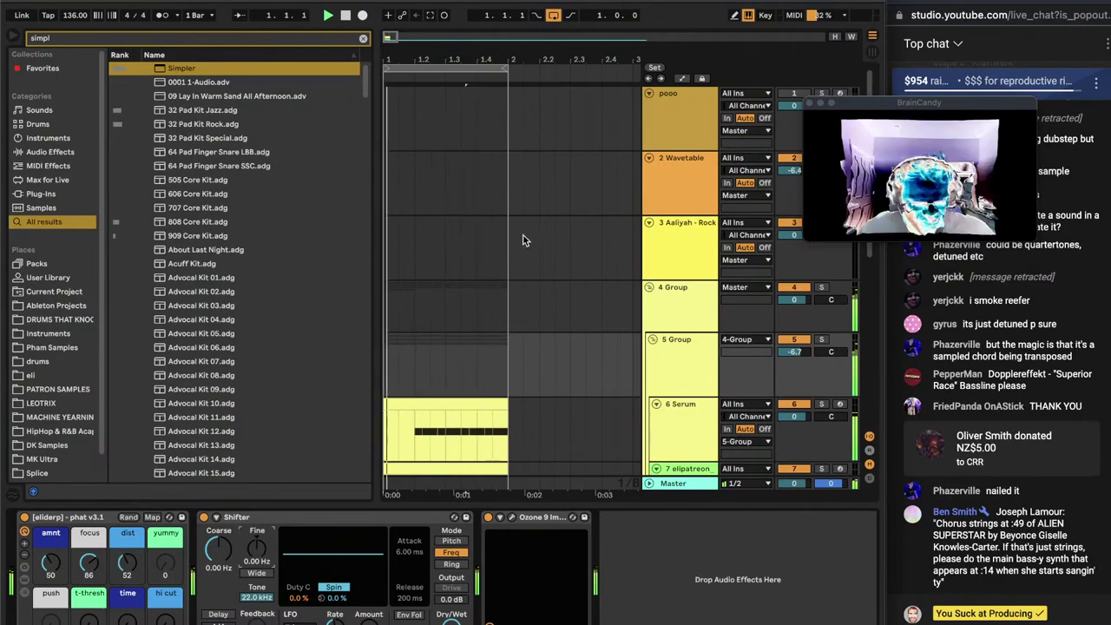
pyautogui.click(679, 321)
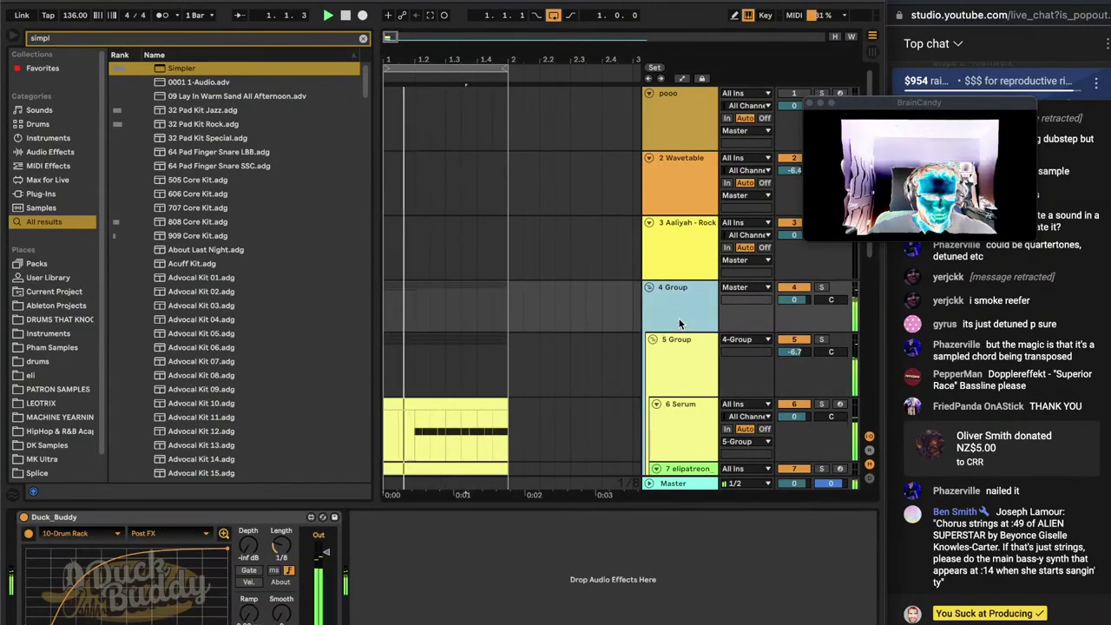
# Stop playback, delete the 4 Group, Drum Rack and flattened Wavetable tracks, and restart playback
pyautogui.press('space')
pyautogui.press('Delete')
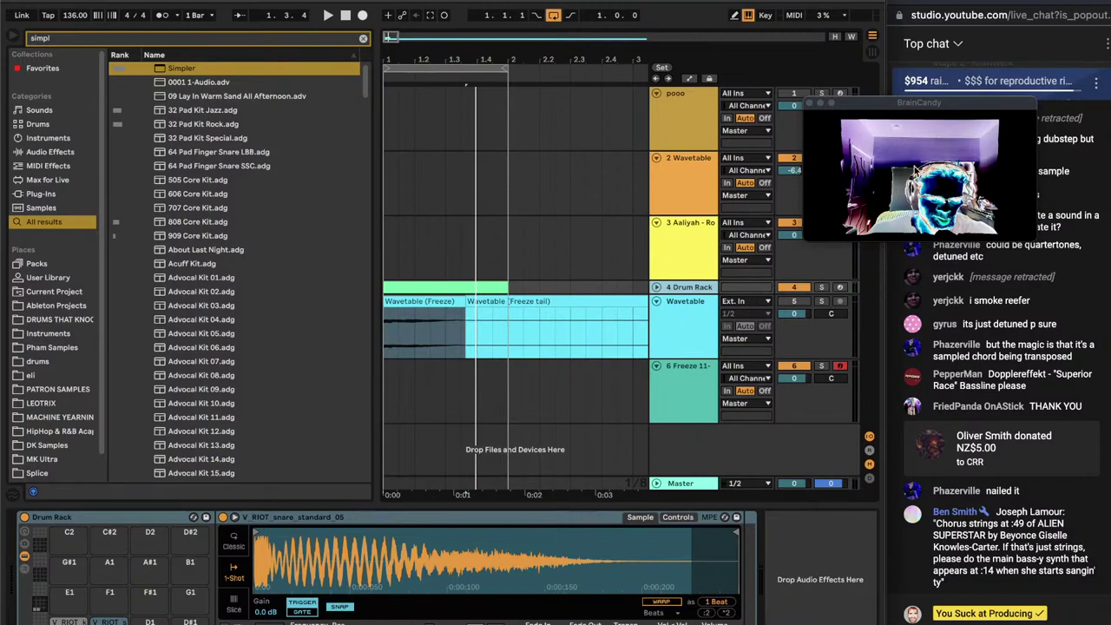
pyautogui.click(793, 287)
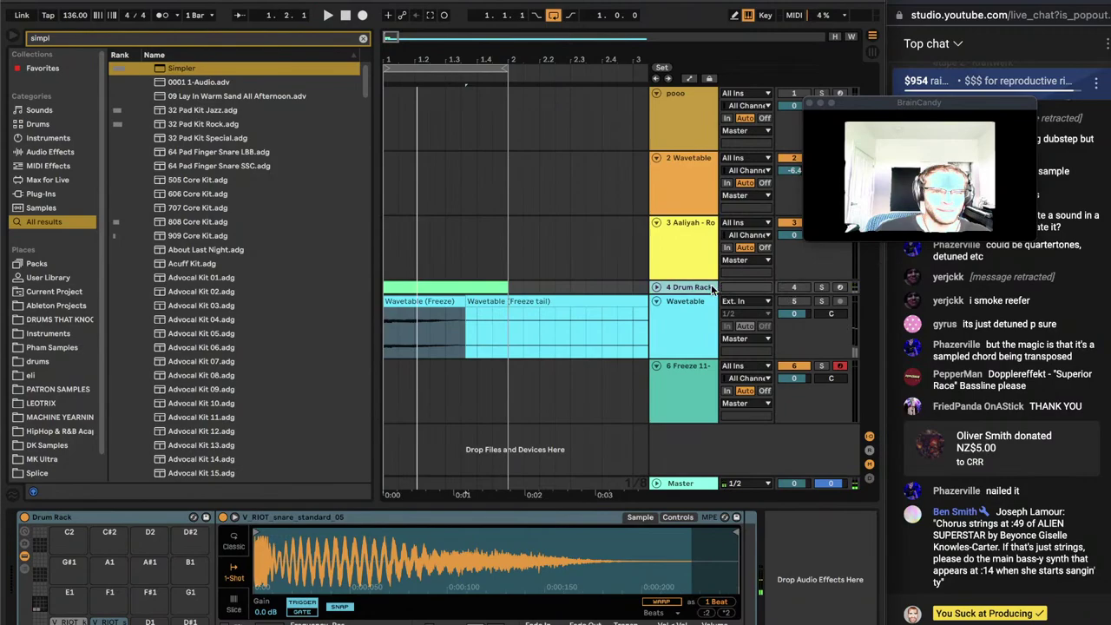
pyautogui.press('Delete')
pyautogui.press('Delete')
pyautogui.press('space')
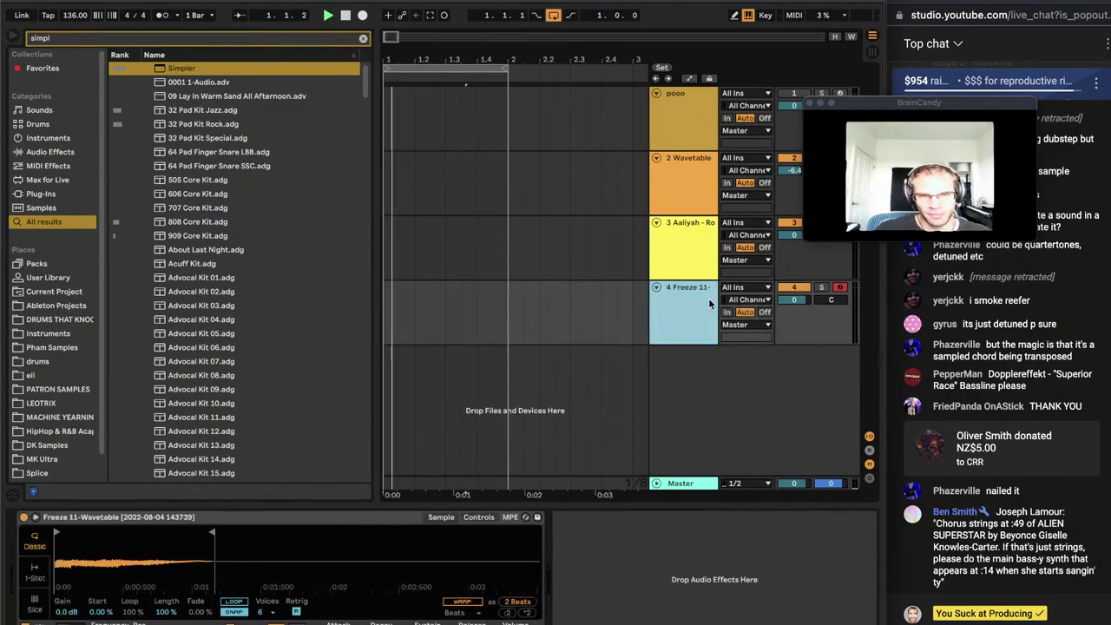
# Switch to Spotify, search for "alien superstar" and play Beyoncé's ALIEN SUPERSTAR
pyautogui.click(675, 482)
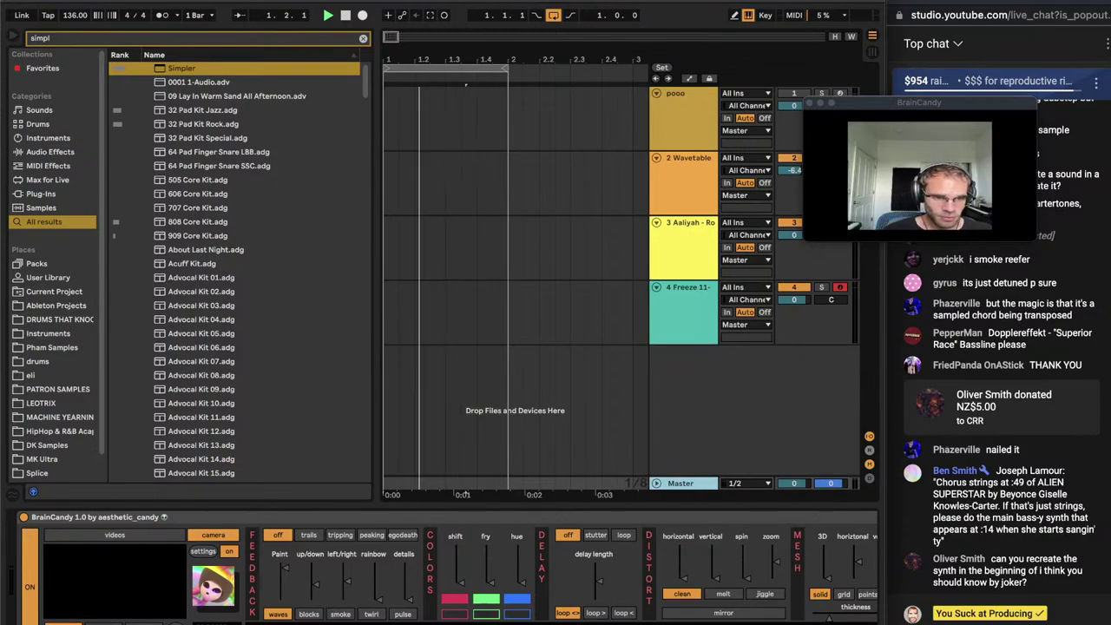
pyautogui.click(440, 621)
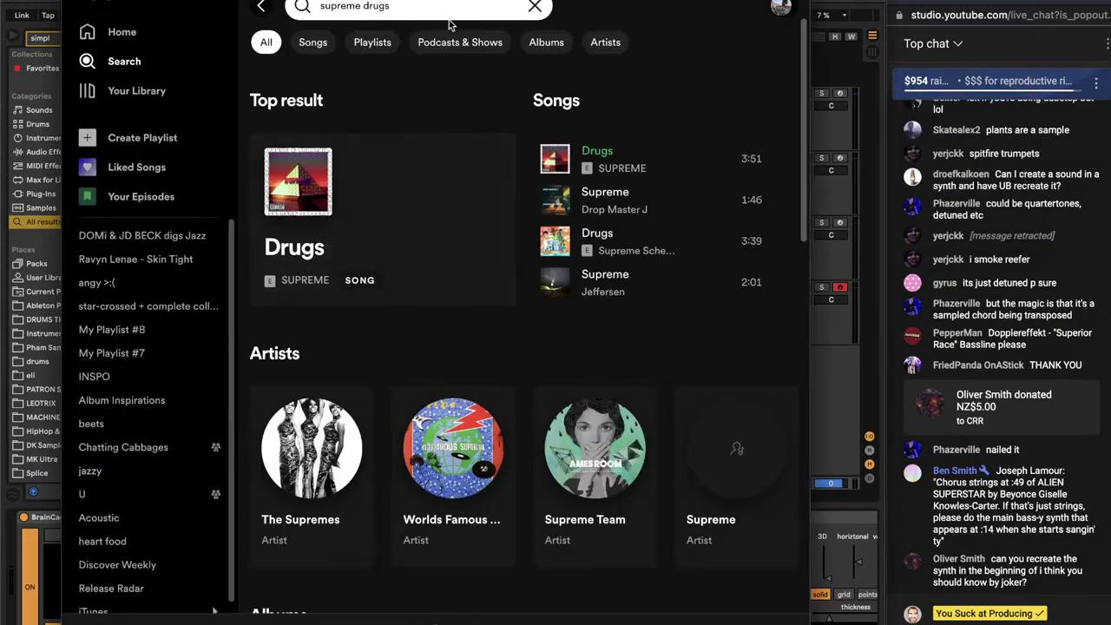
pyautogui.click(535, 7)
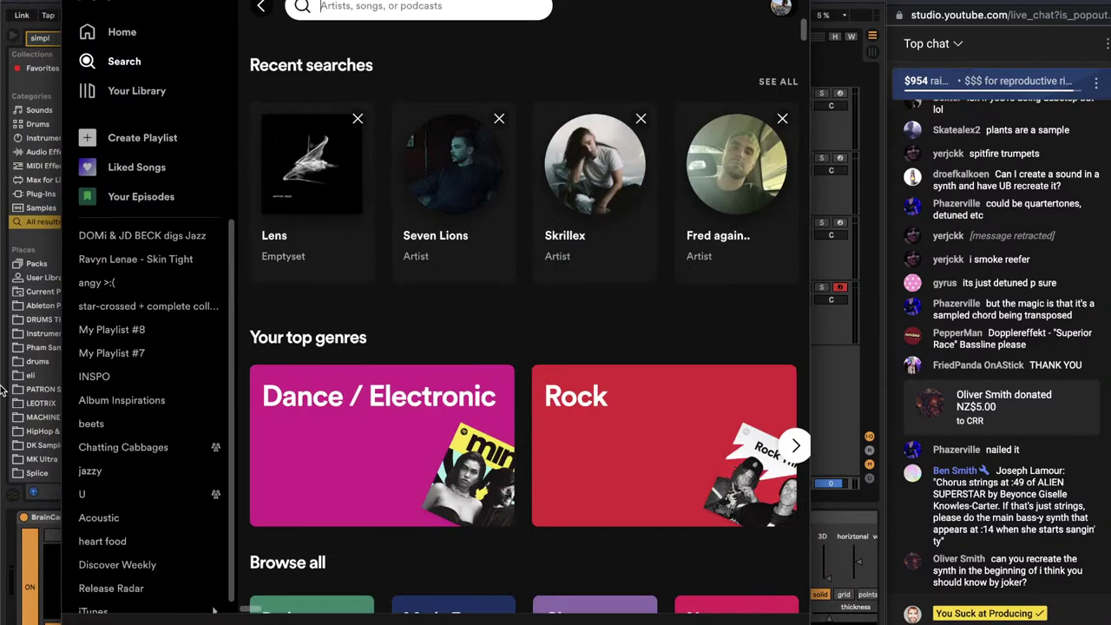
pyautogui.write('alien superstar')
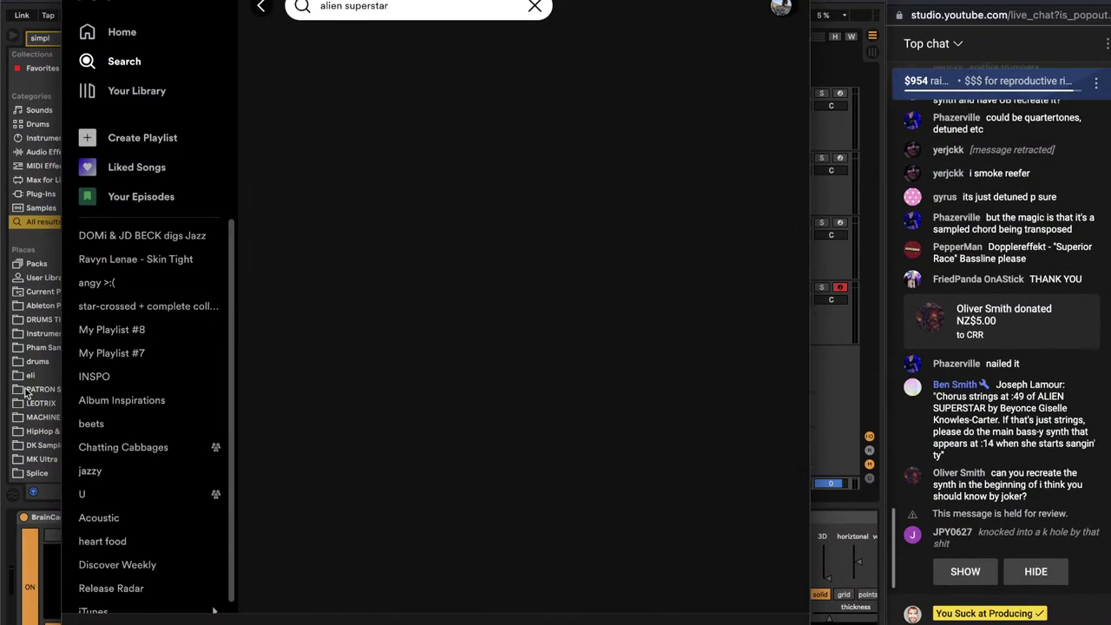
pyautogui.click(486, 276)
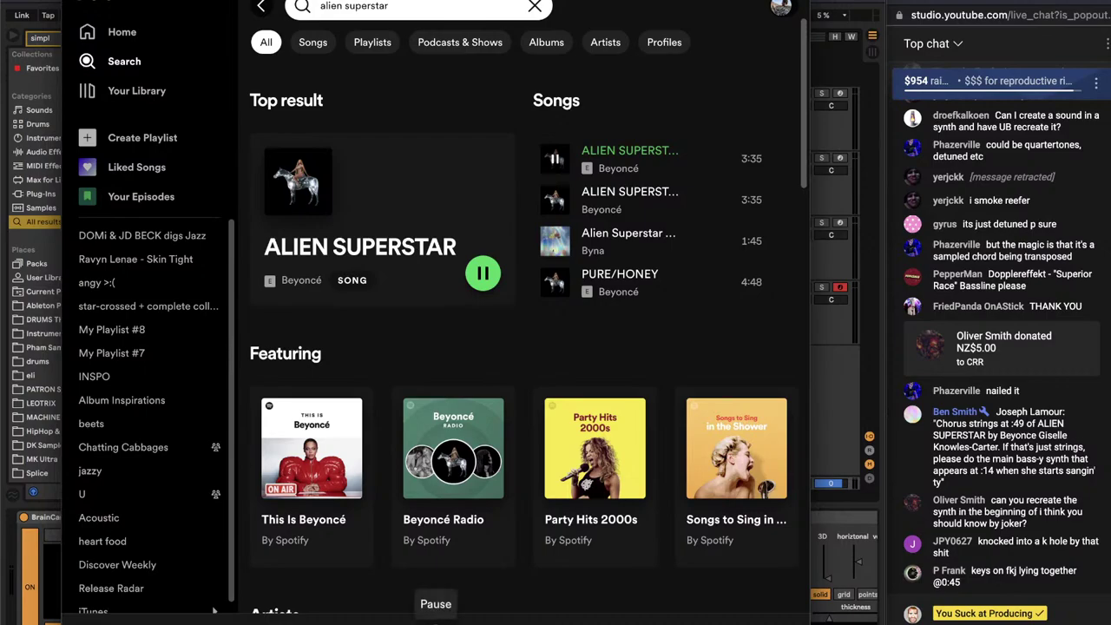
# Pause the song, return to Ableton Live and switch off the BrainCandy device on the Master track
pyautogui.click(435, 621)
pyautogui.click(36, 592)
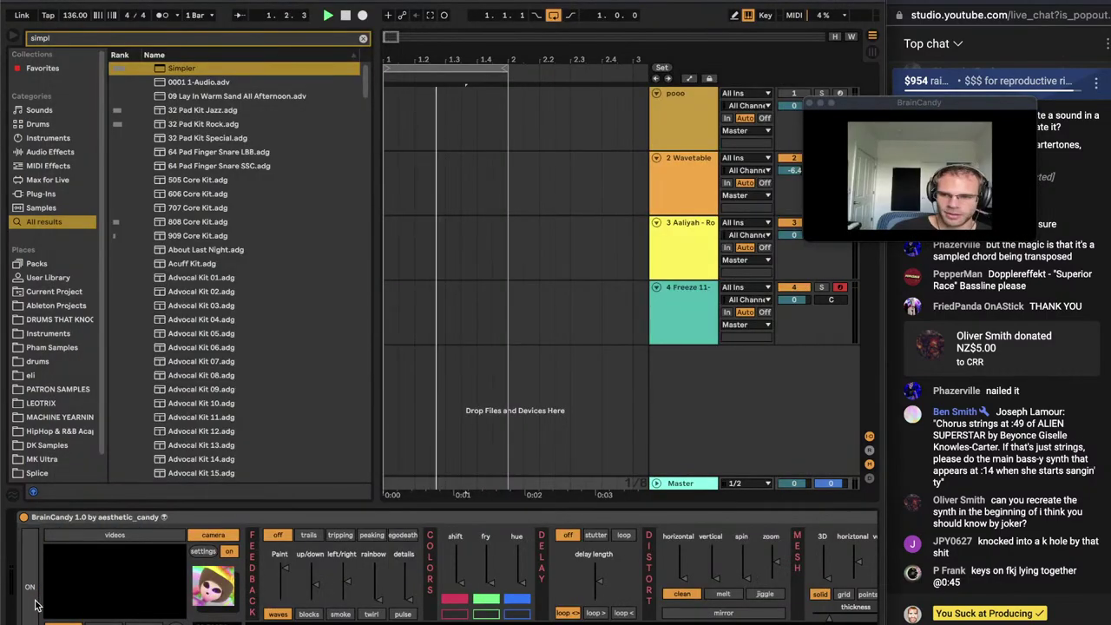
# Insert a MIDI track below the Freeze 11 track and load Wavetable onto it
pyautogui.click(633, 321)
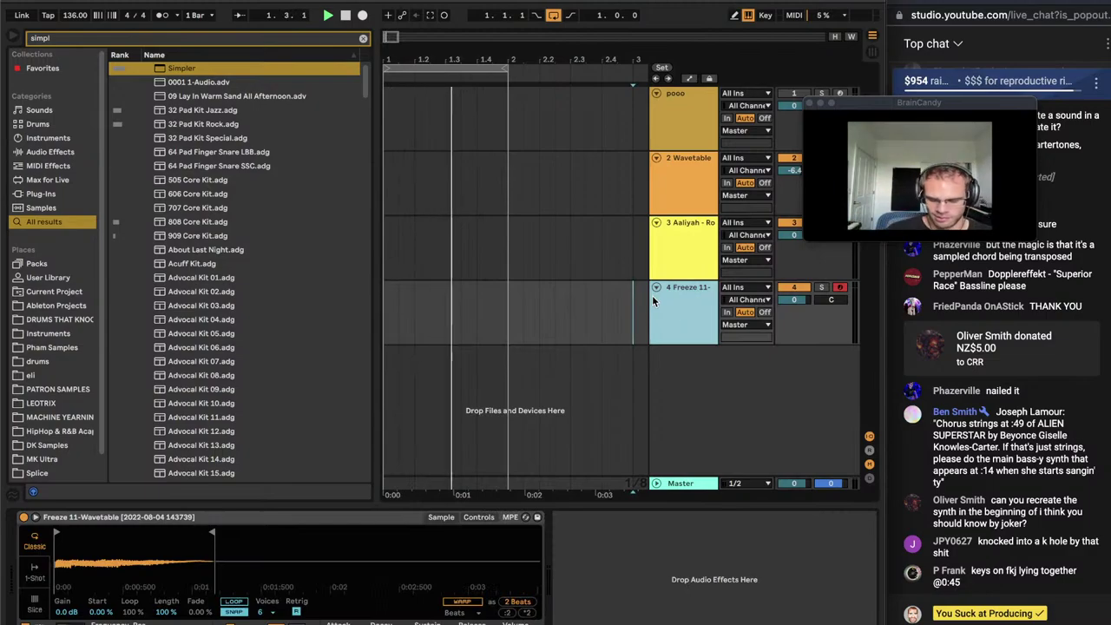
pyautogui.hotkey('ctrl', 'shift', 't')
pyautogui.hotkey('ctrl', 'f')
pyautogui.write('wavet')
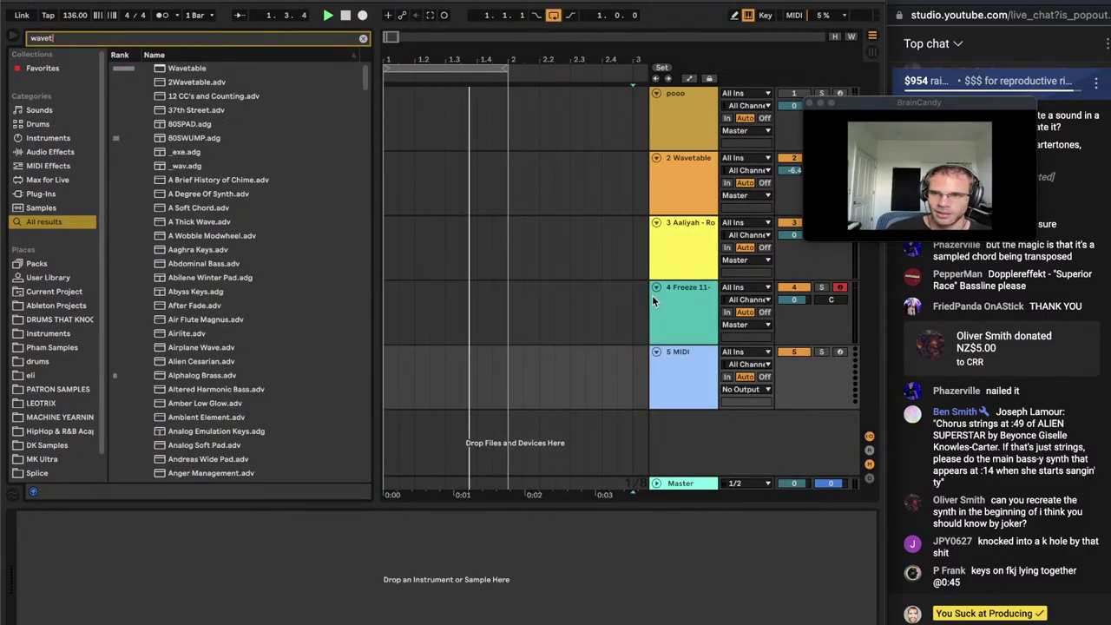
pyautogui.press('Down')
pyautogui.press('Return')
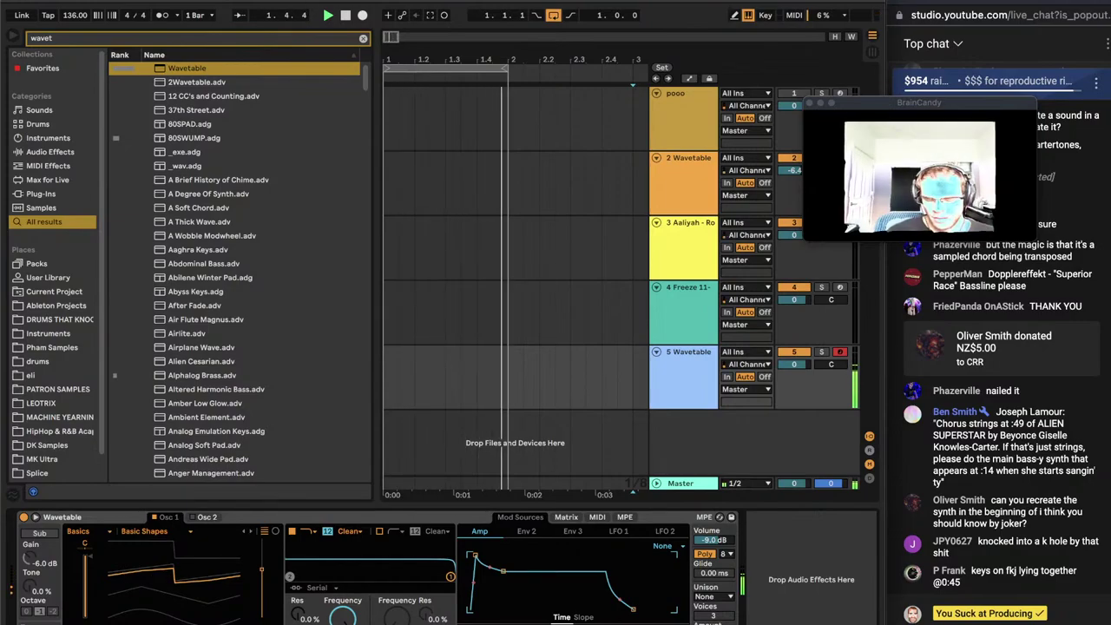
# Route LFO 1 to Pitch with an amount of 3.8 in Wavetable's modulation matrix
pyautogui.click(612, 530)
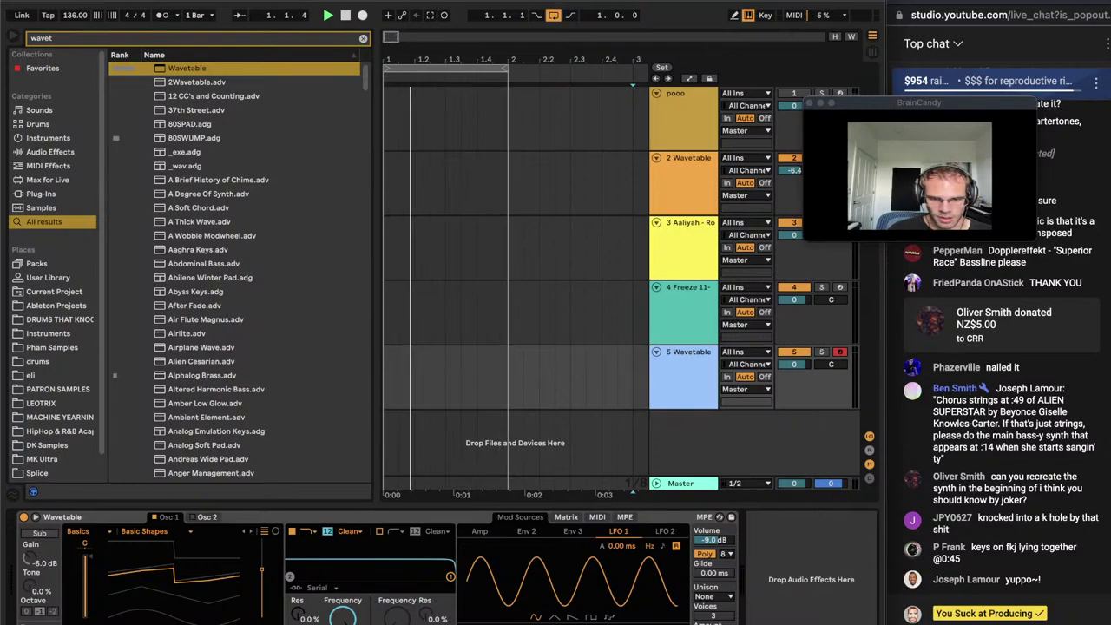
pyautogui.click(568, 517)
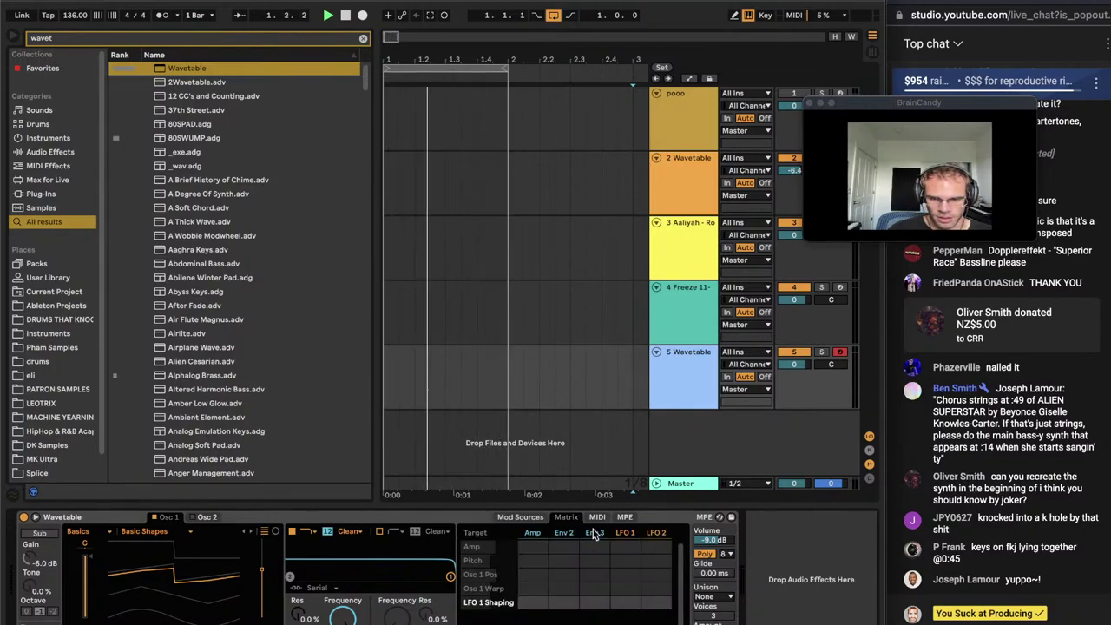
pyautogui.moveTo(623, 557); pyautogui.dragTo(623, 547)
pyautogui.click(625, 532)
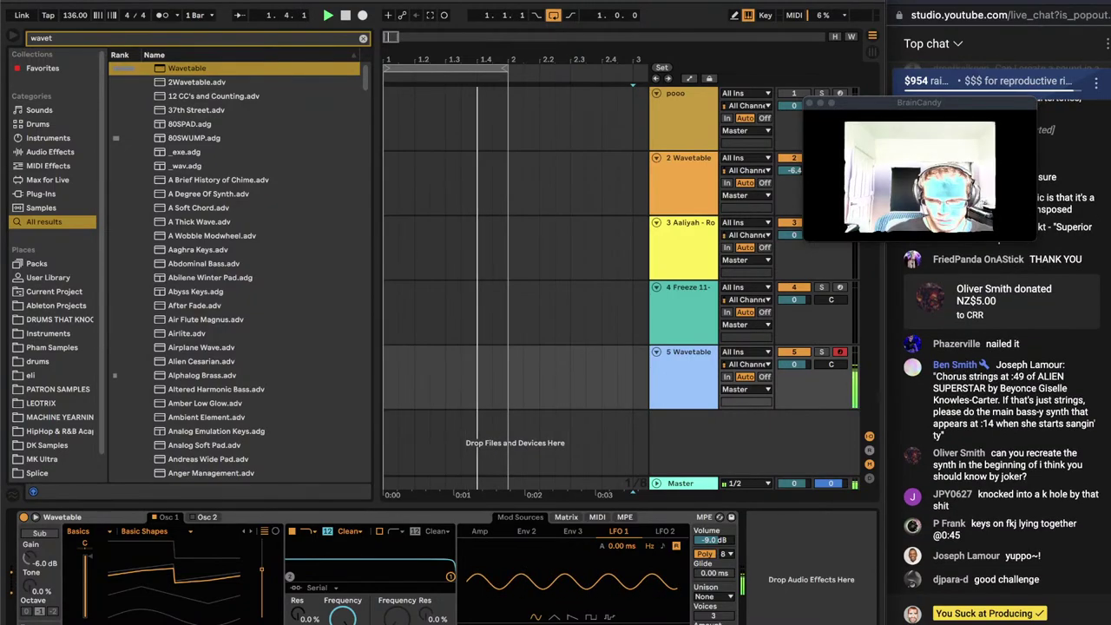
# Shape Wavetable's amp envelope with a slower attack and a slightly raised sustain, and reduce the LFO 1 amount
pyautogui.click(479, 530)
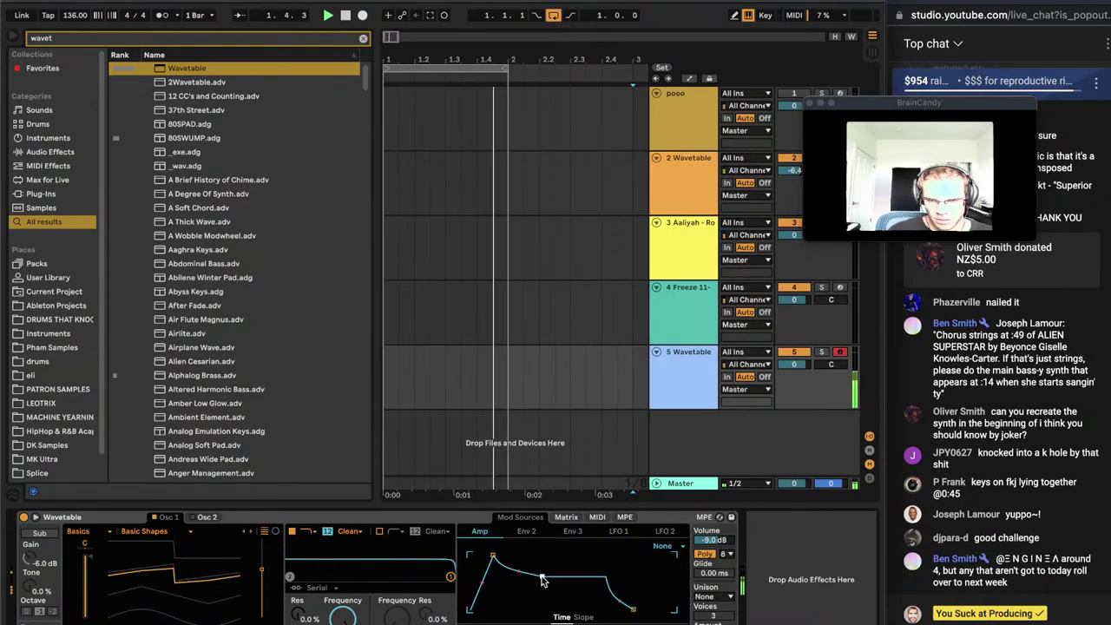
pyautogui.moveTo(541, 577); pyautogui.dragTo(532, 568)
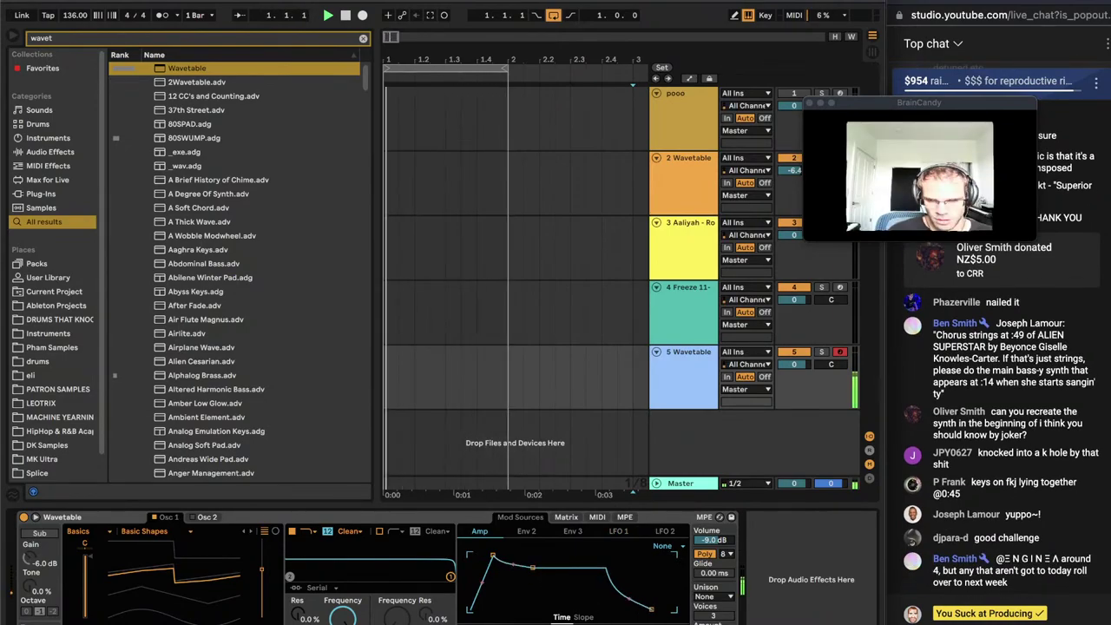
pyautogui.click(618, 530)
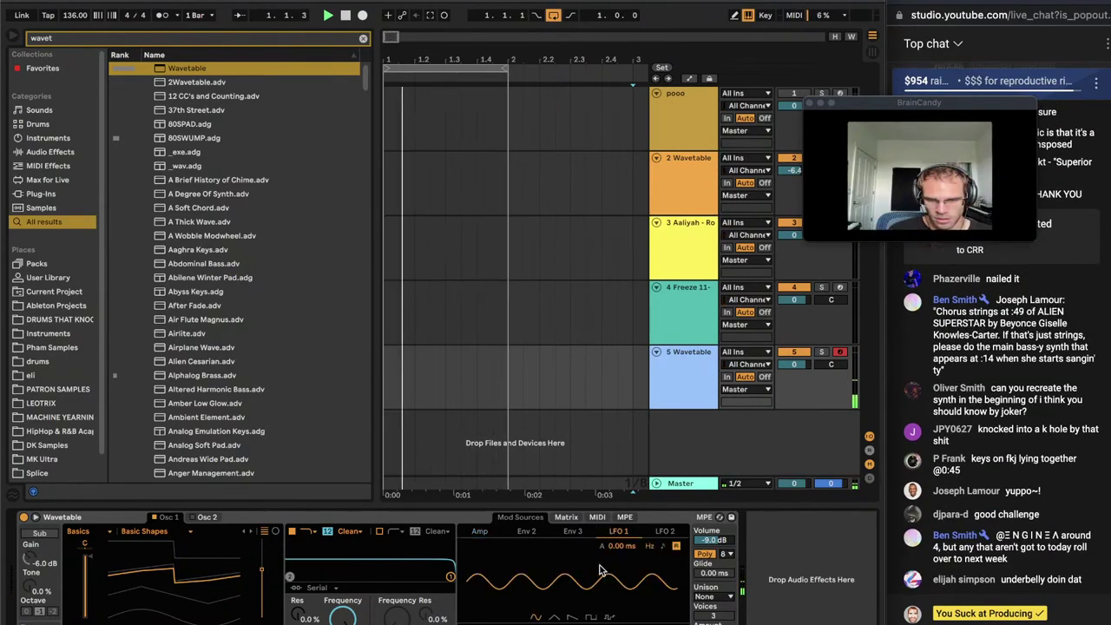
pyautogui.moveTo(599, 570); pyautogui.dragTo(599, 581)
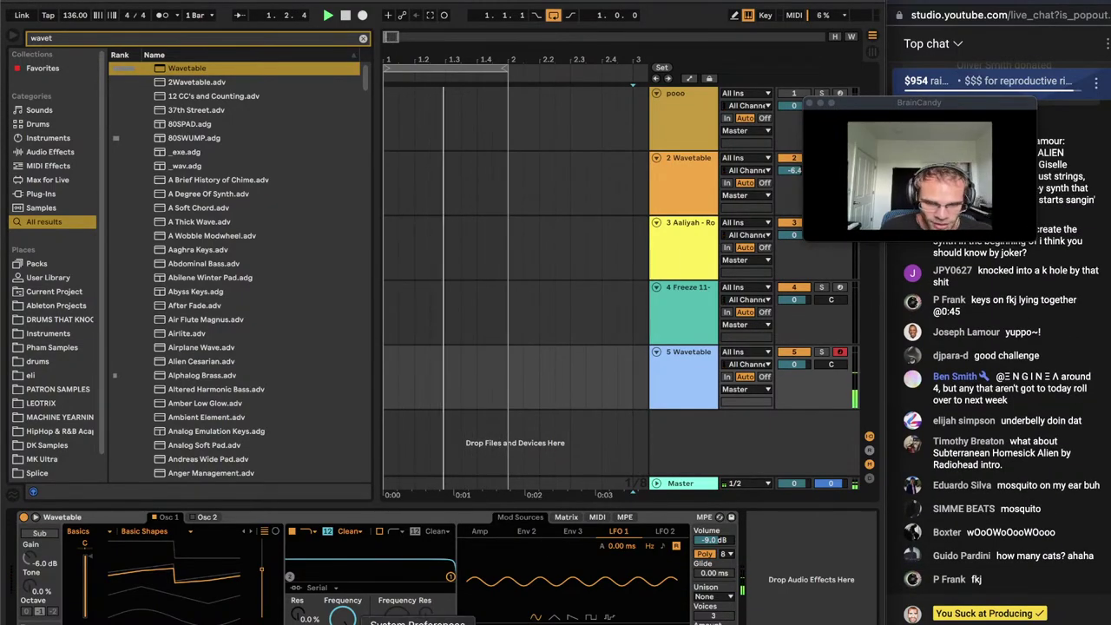
# Replay ALIEN SUPERSTAR in Spotify as a reference and go back to the Wavetable track in Ableton Live
pyautogui.click(434, 621)
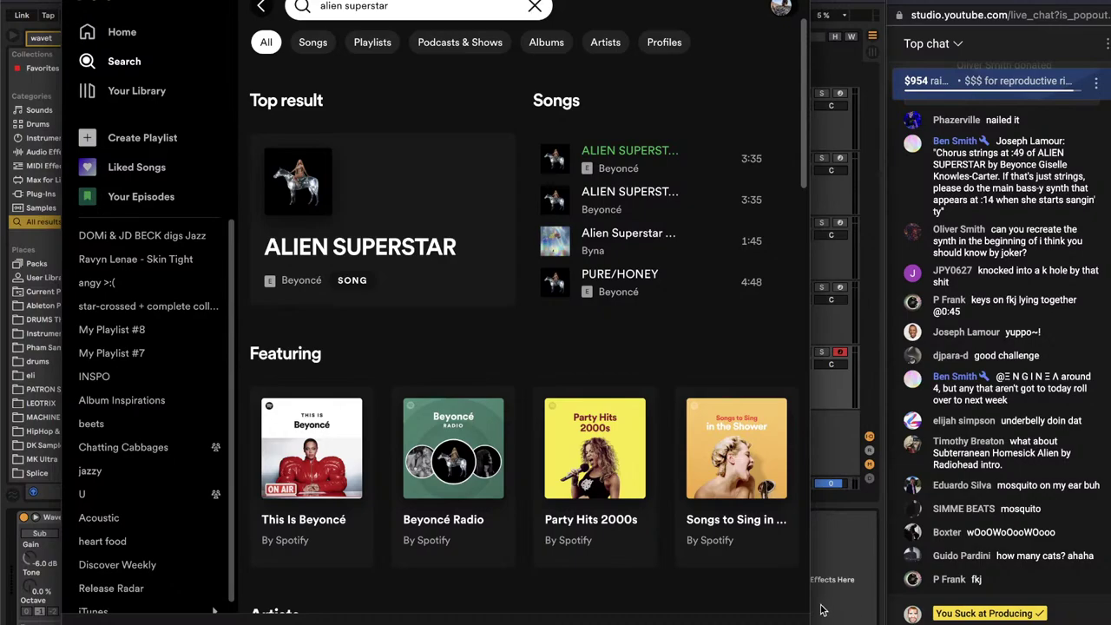
pyautogui.press('space')
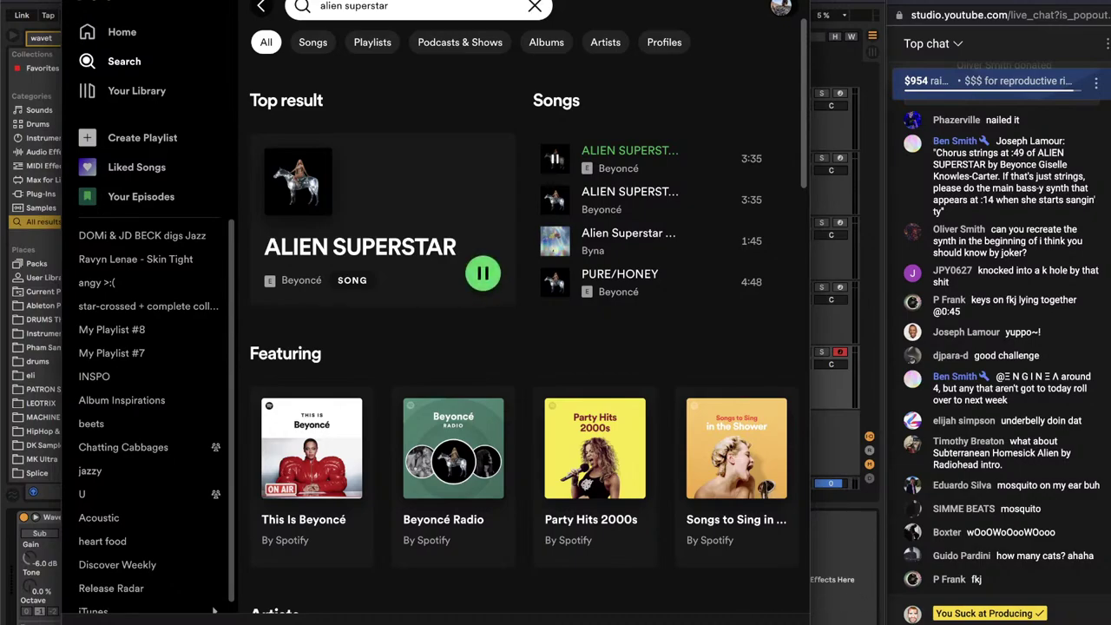
pyautogui.click(831, 603)
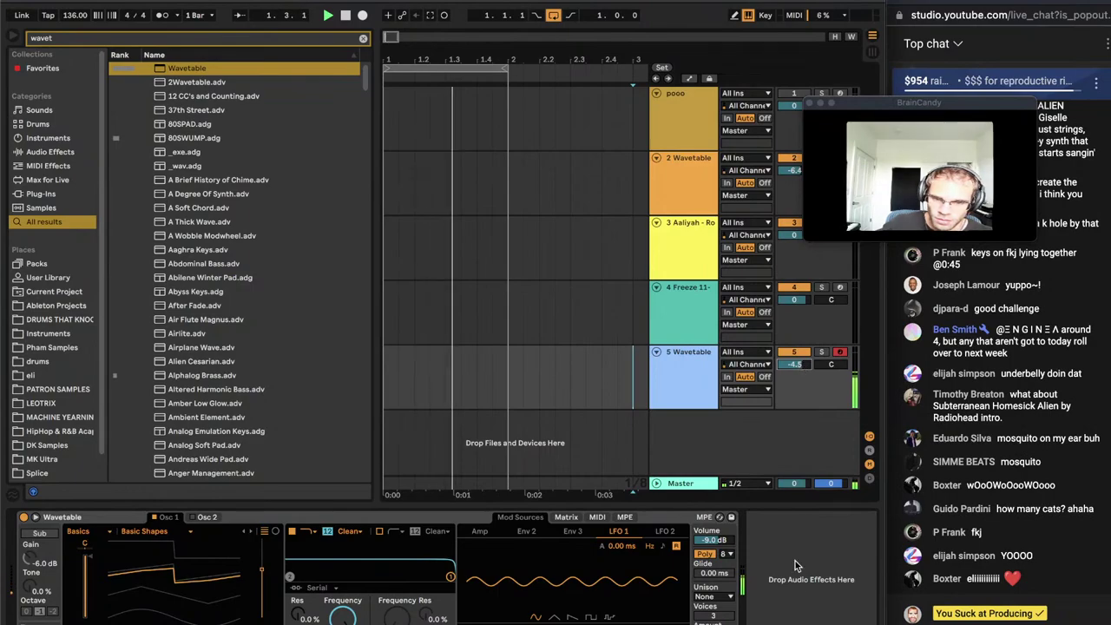
# Search the browser for "chorus" and add Chorus-Ensemble after Wavetable
pyautogui.press('super+f')
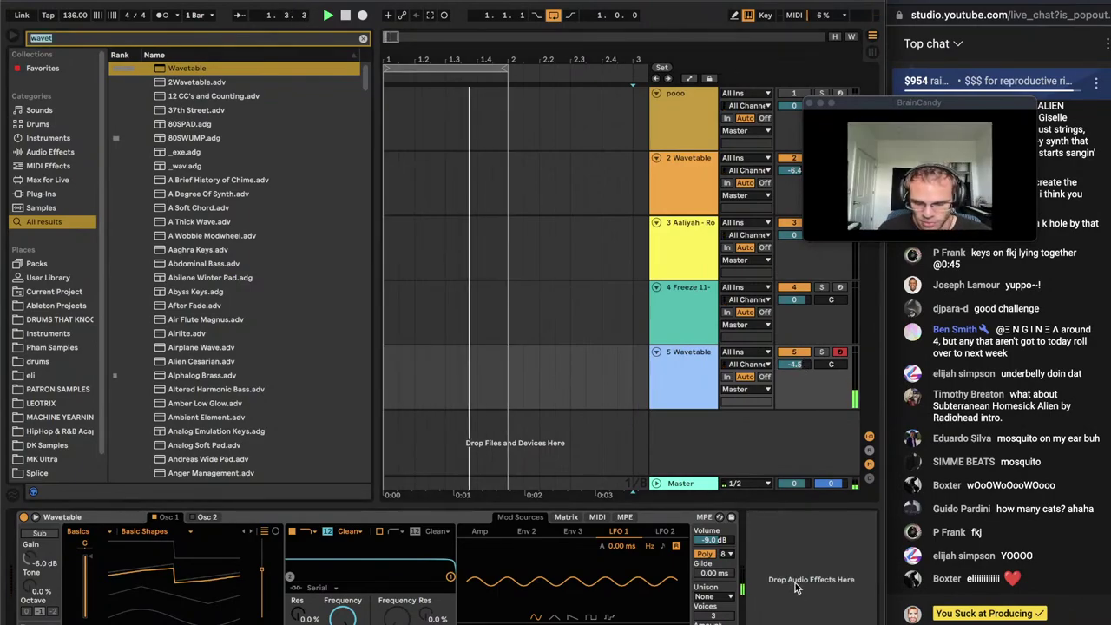
pyautogui.write('chorus')
pyautogui.press('Down')
pyautogui.press('Return')
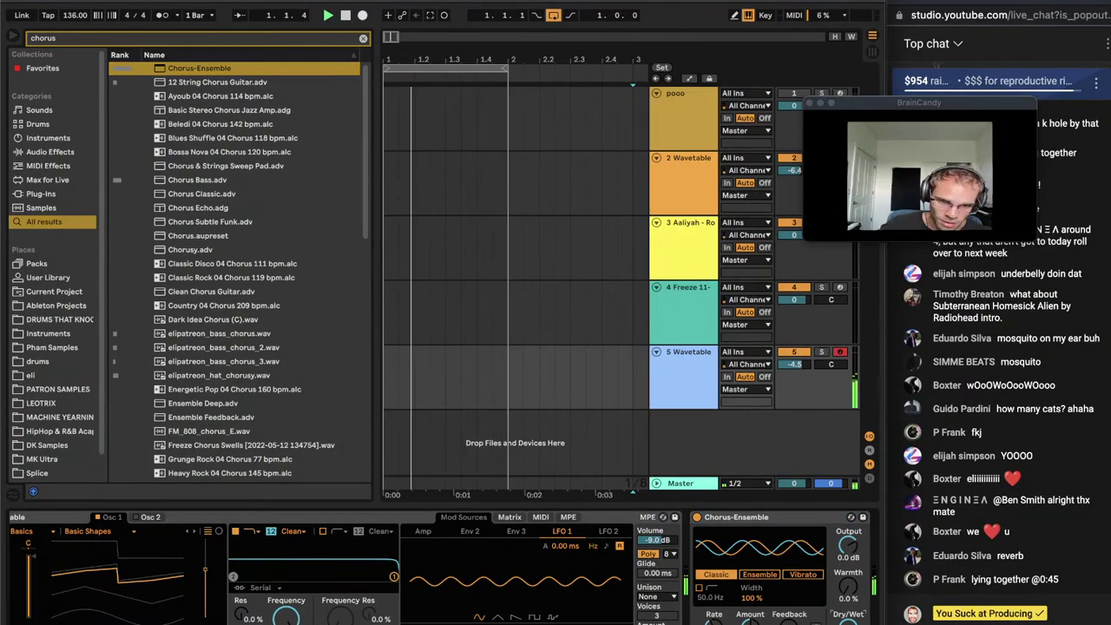
# Search the browser for "hybr" and add Hybrid Reverb after Chorus-Ensemble
pyautogui.press('super+f')
pyautogui.write('hybr')
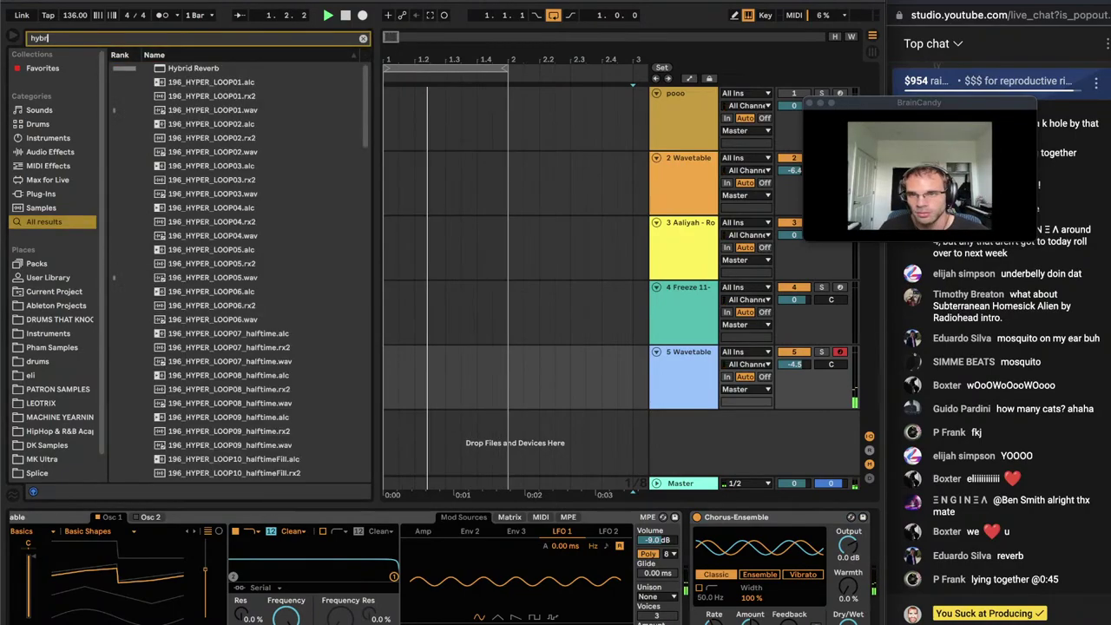
pyautogui.press('Down')
pyautogui.press('Return')
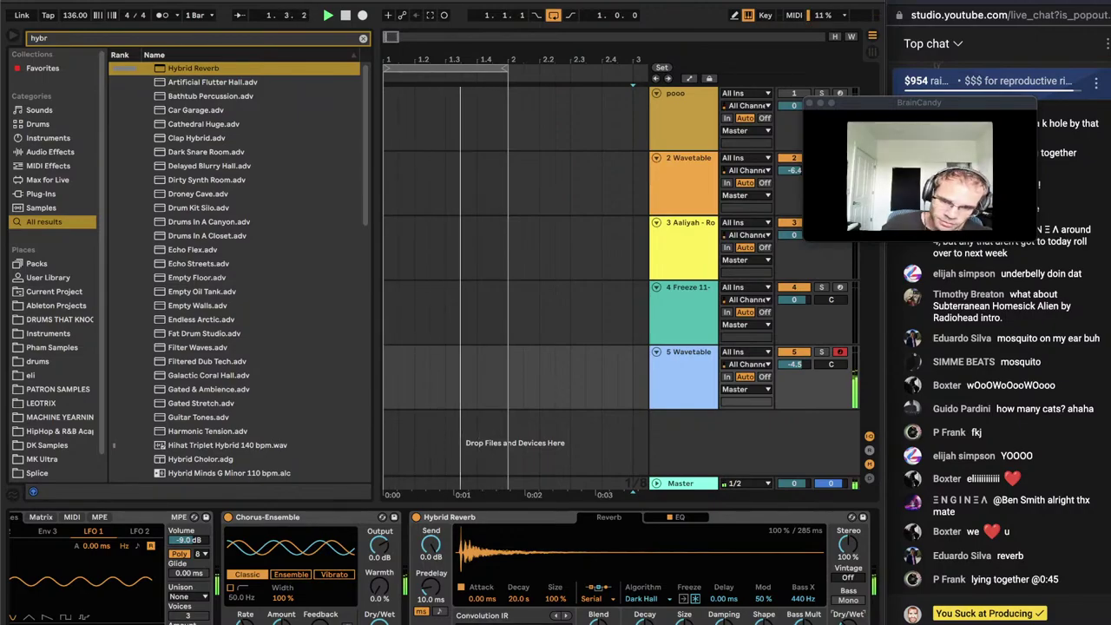
# Listen to the reference song in Spotify once more and return to the Wavetable device in Ableton Live
pyautogui.press('super+Tab')
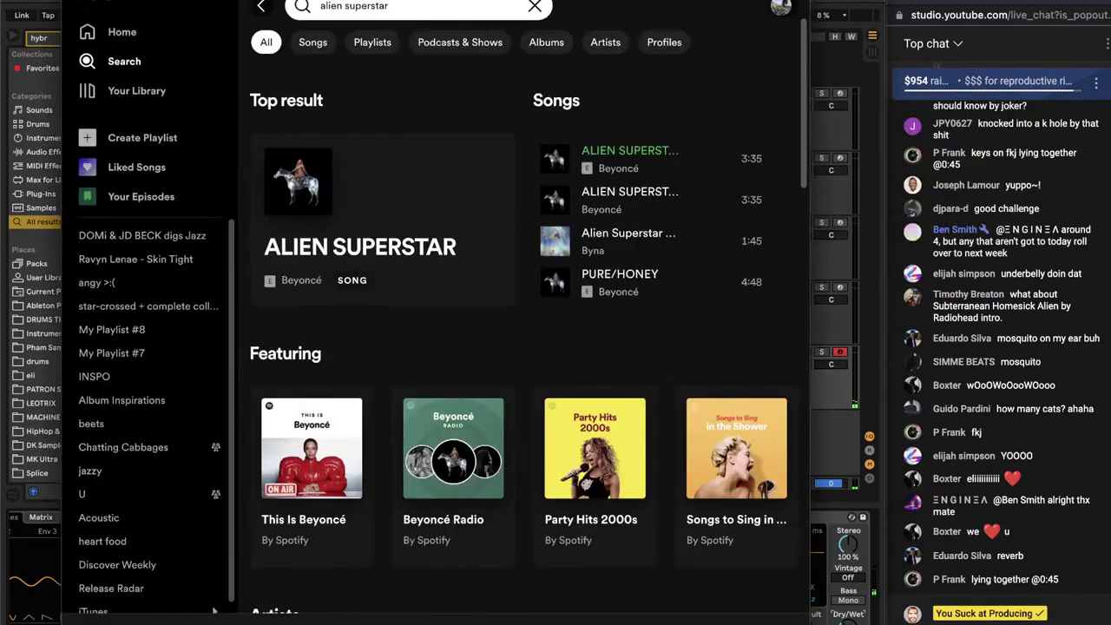
pyautogui.press('space')
pyautogui.press('super+Tab')
pyautogui.hscroll(-5, 532, 612)
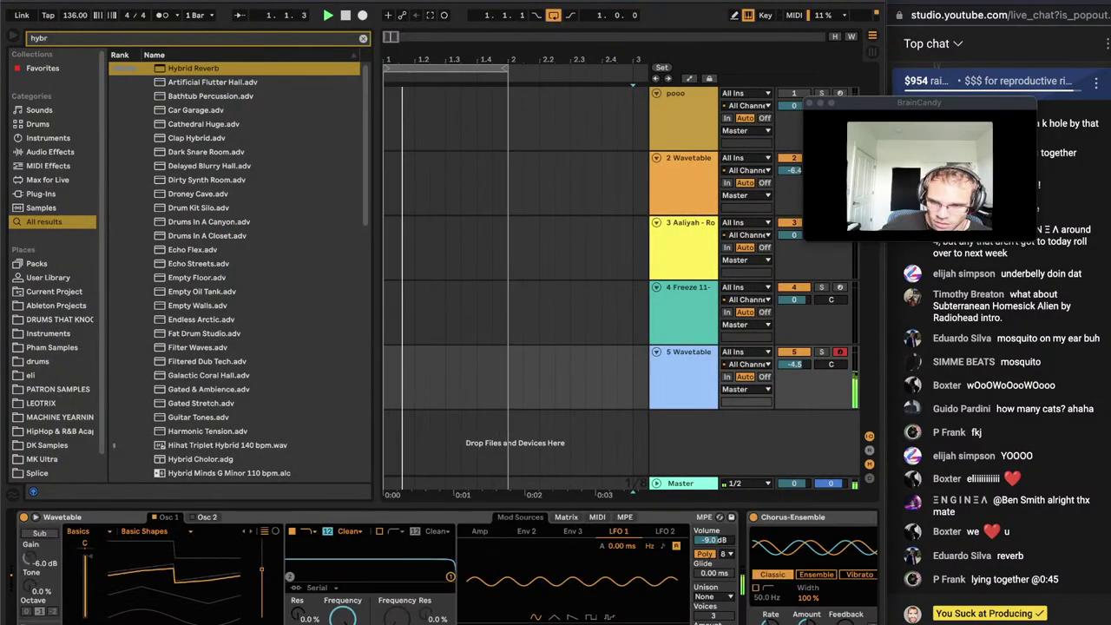
# Lower Wavetable's Filter 1 frequency and modulate it with the Amp envelope by 69 in the matrix
pyautogui.moveTo(343, 614); pyautogui.dragTo(343, 624)
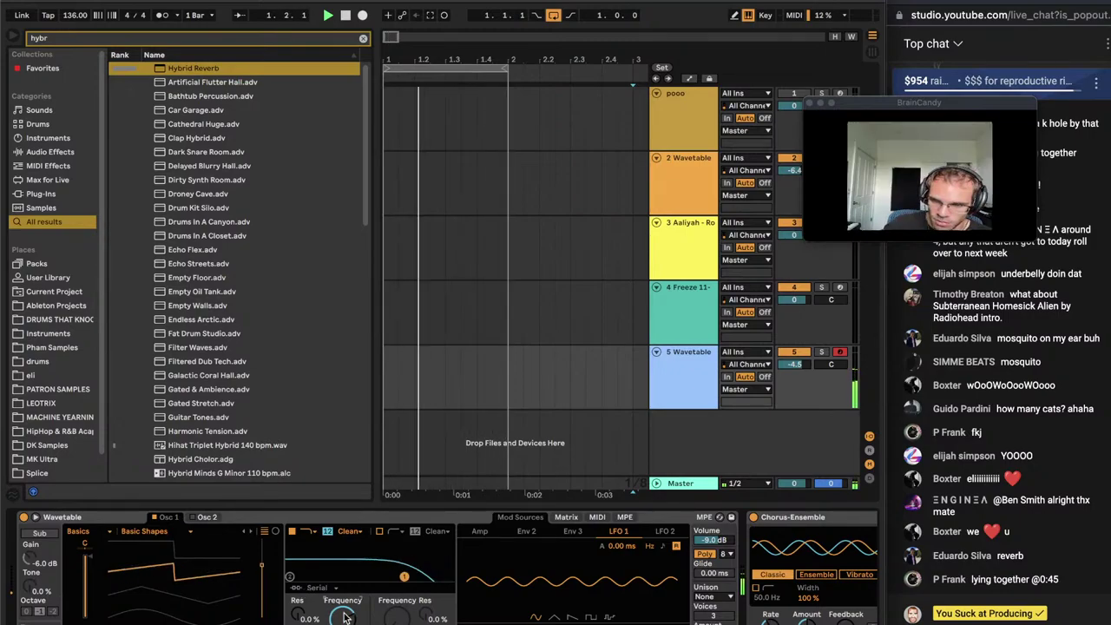
pyautogui.click(566, 516)
pyautogui.click(520, 517)
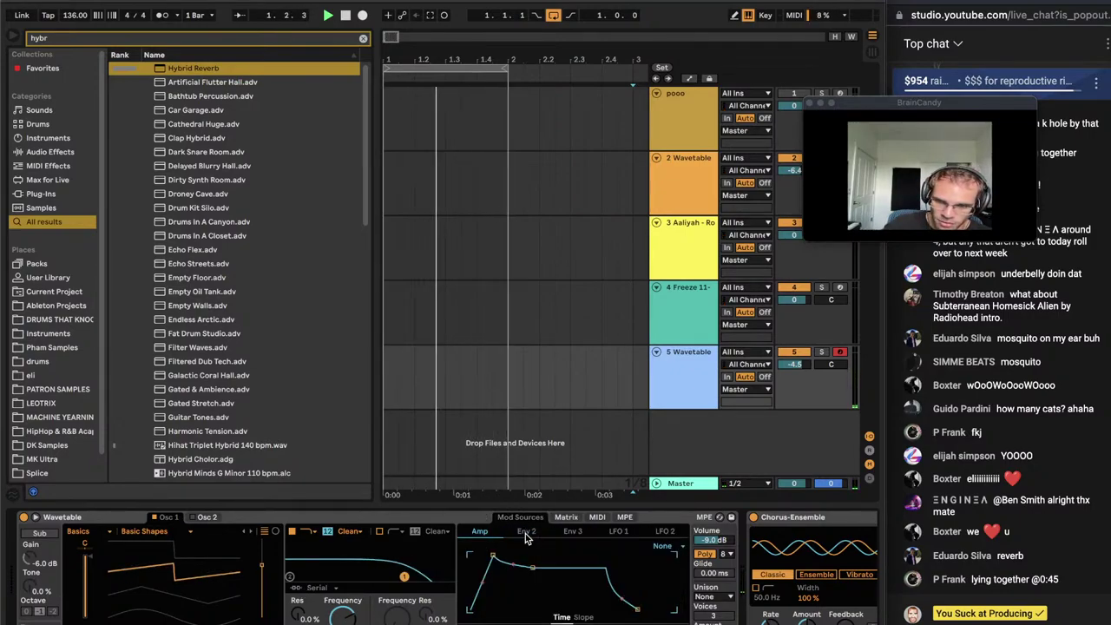
pyautogui.click(566, 516)
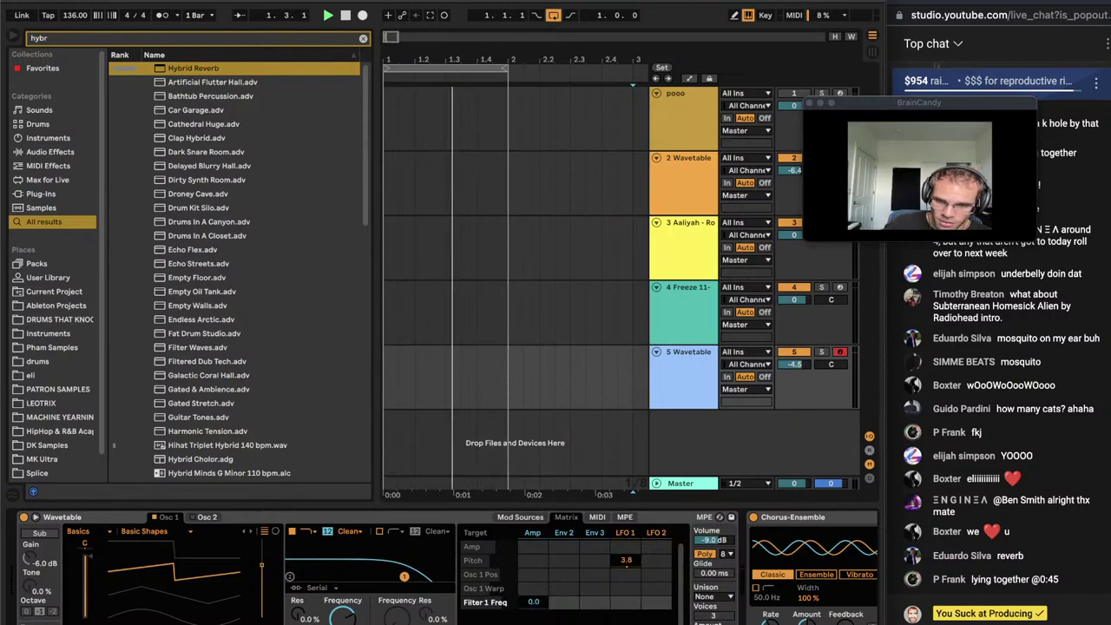
pyautogui.moveTo(343, 614); pyautogui.dragTo(341, 622)
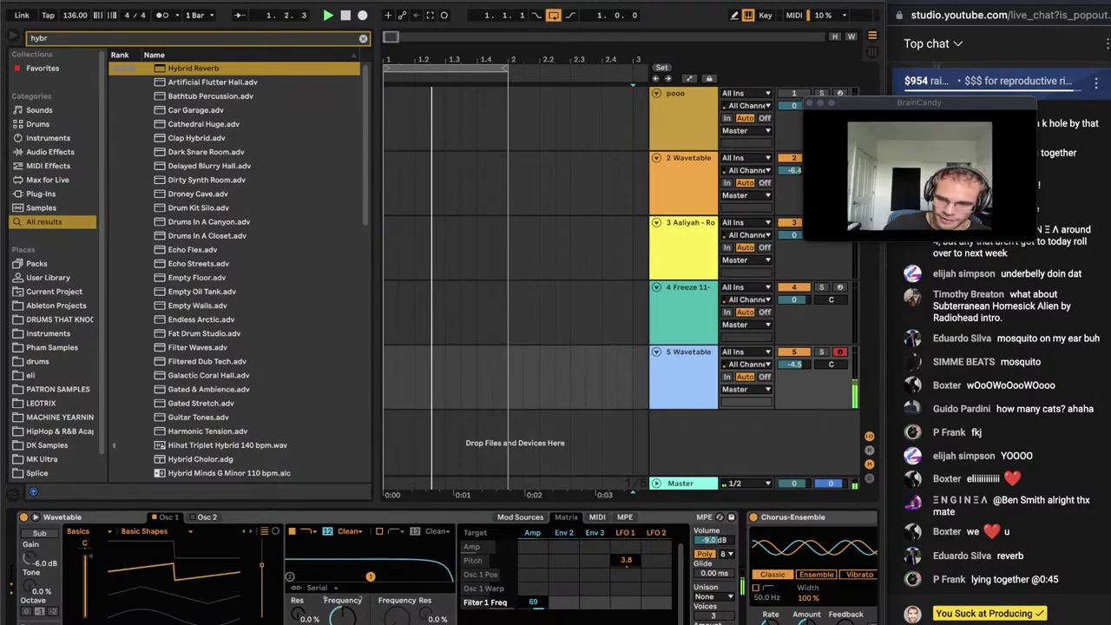
# Review the amp envelope and effects chain on the 5 Wavetable track, and start playback with that track selected
pyautogui.click(520, 517)
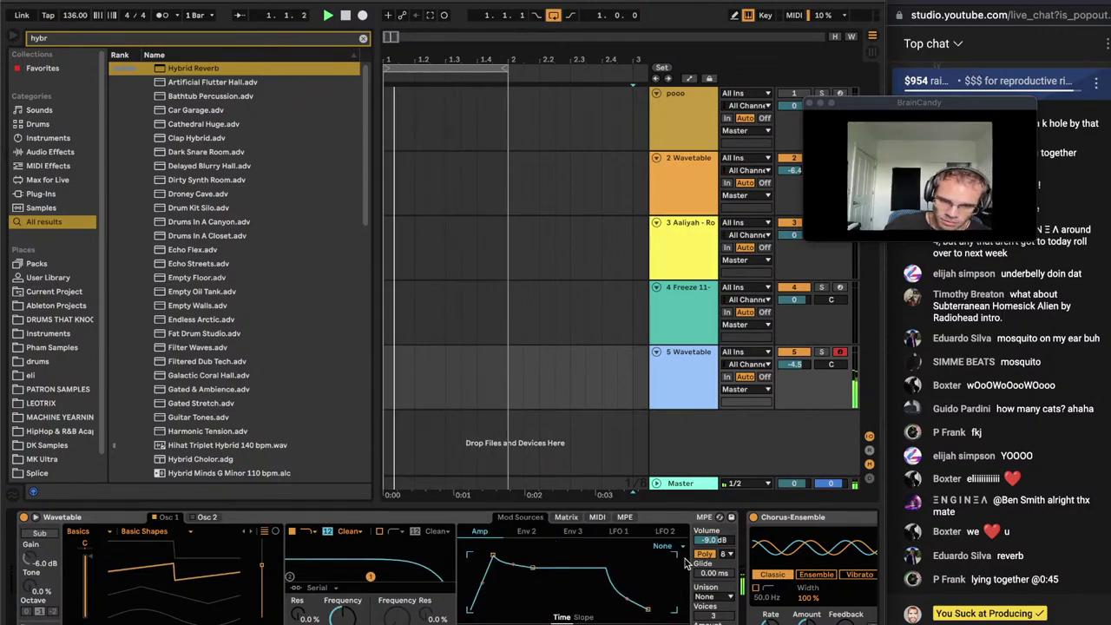
pyautogui.hscroll(3, 684, 560)
pyautogui.hscroll(-1, 734, 617)
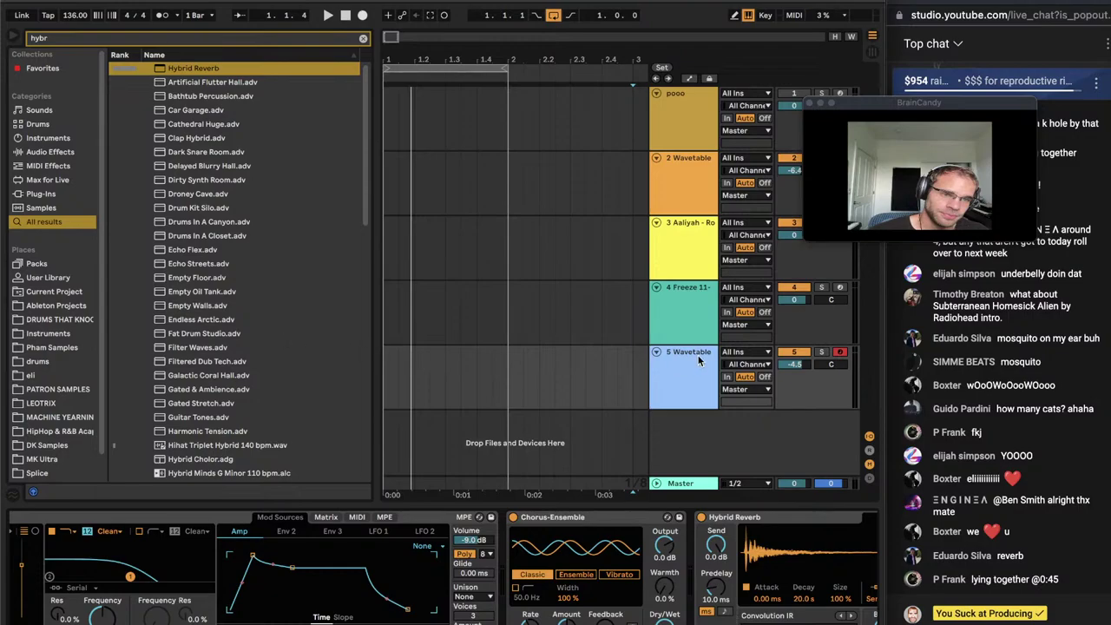
pyautogui.press('space')
pyautogui.click(681, 372)
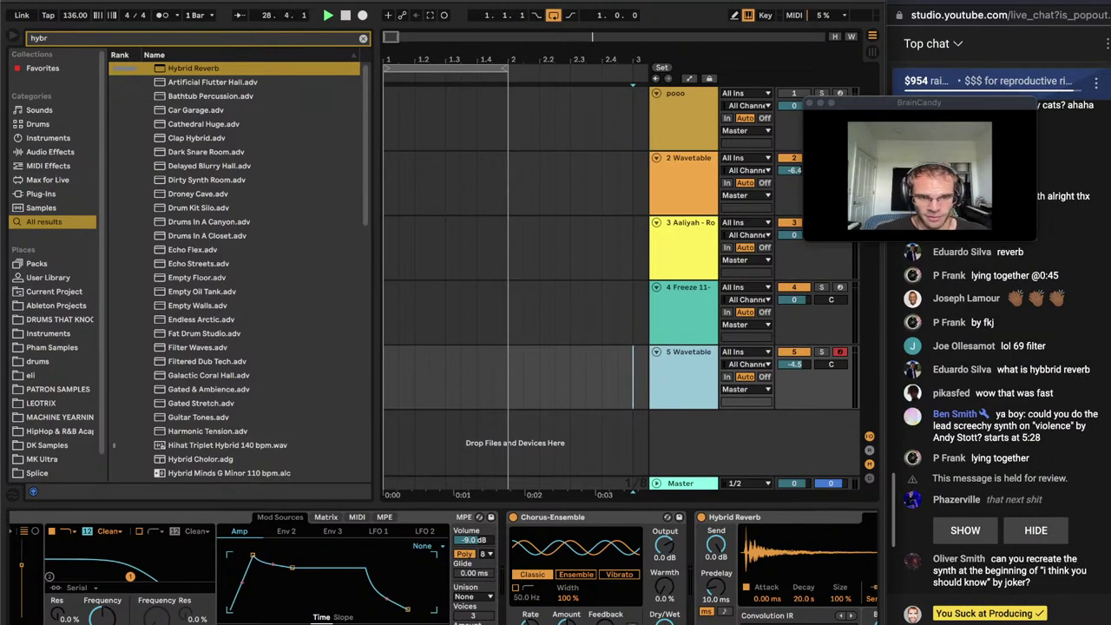
# Switch to Spotify, search for "violence andy stott" and listen to the song Violence as the next reference
pyautogui.press('super+Tab')
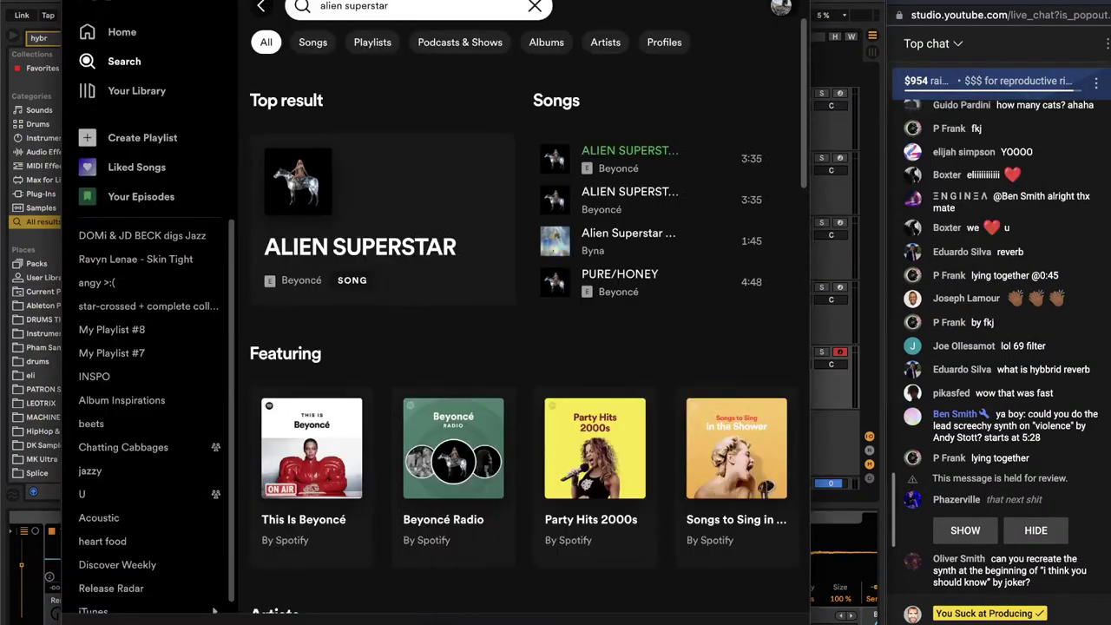
pyautogui.click(536, 7)
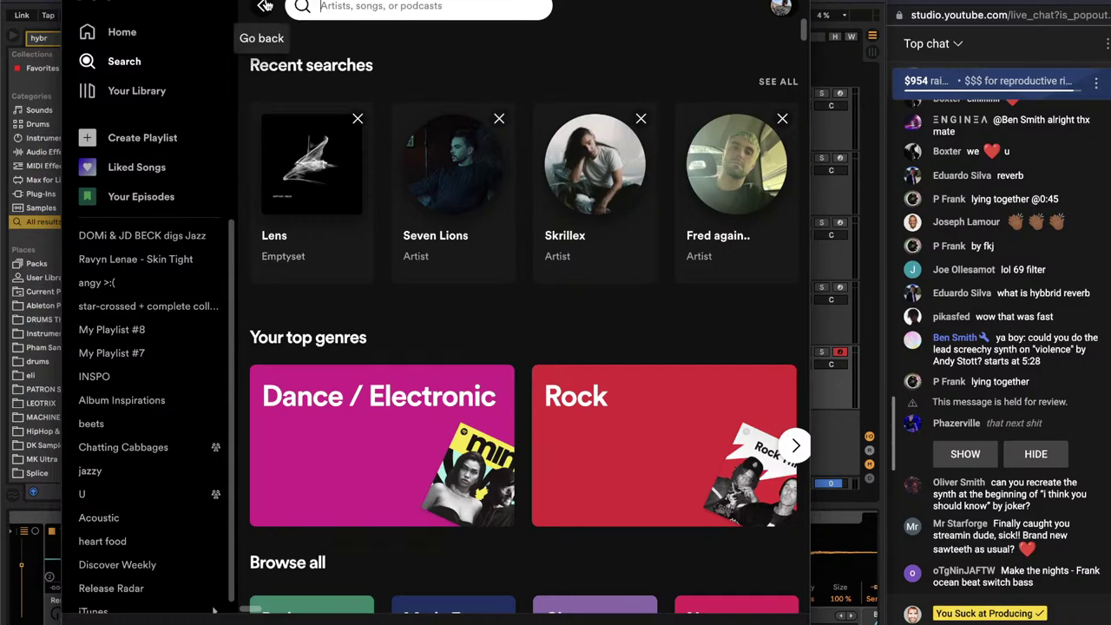
pyautogui.write('violence')
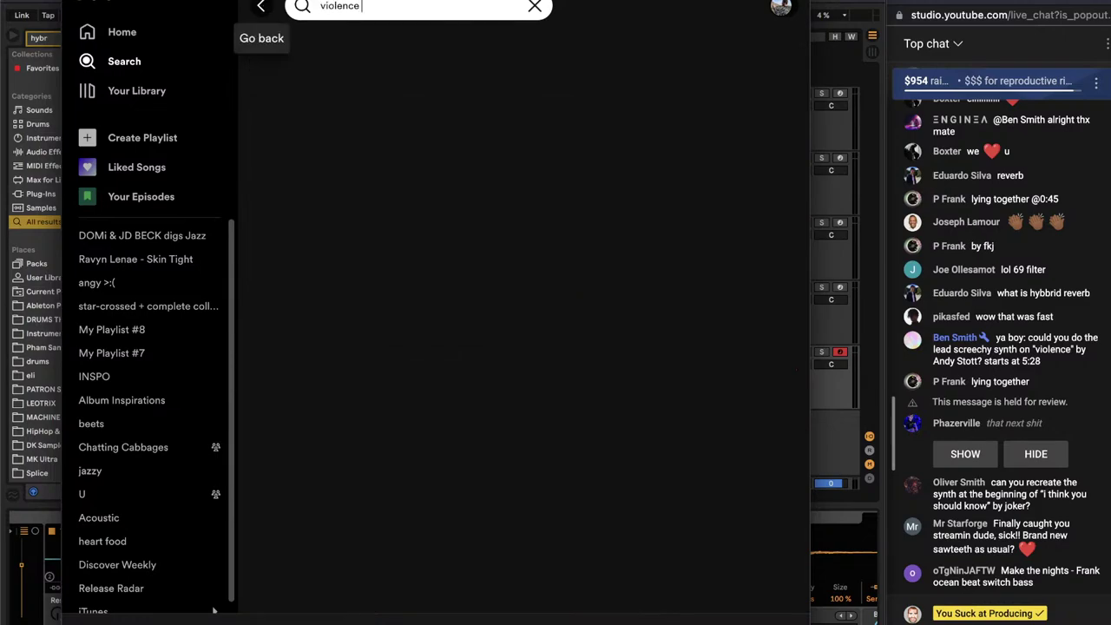
pyautogui.write(' andy stott')
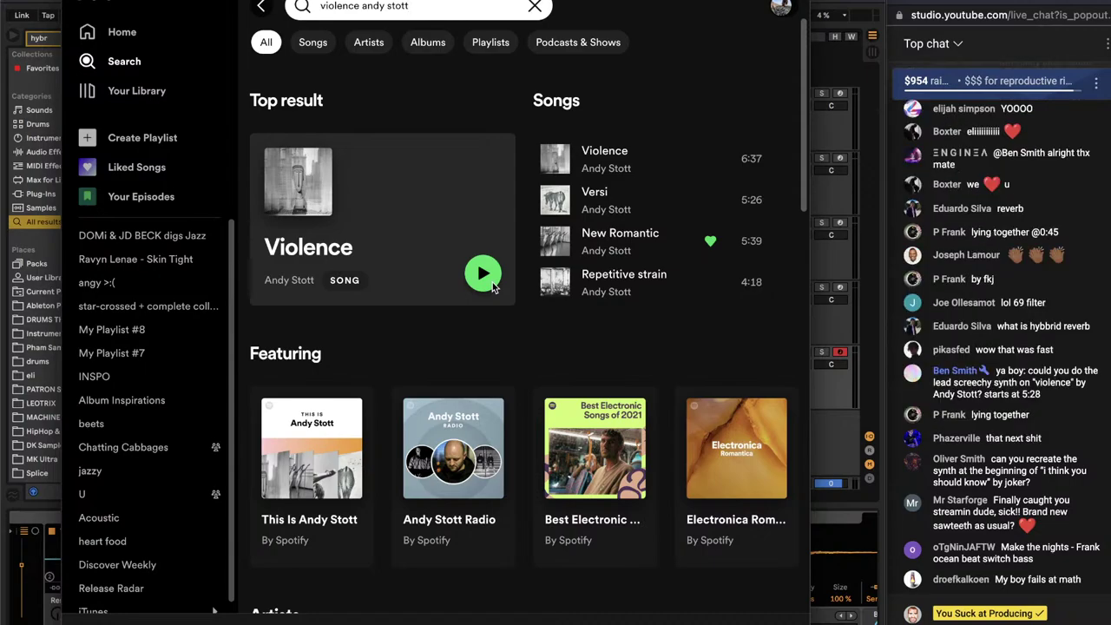
pyautogui.click(488, 281)
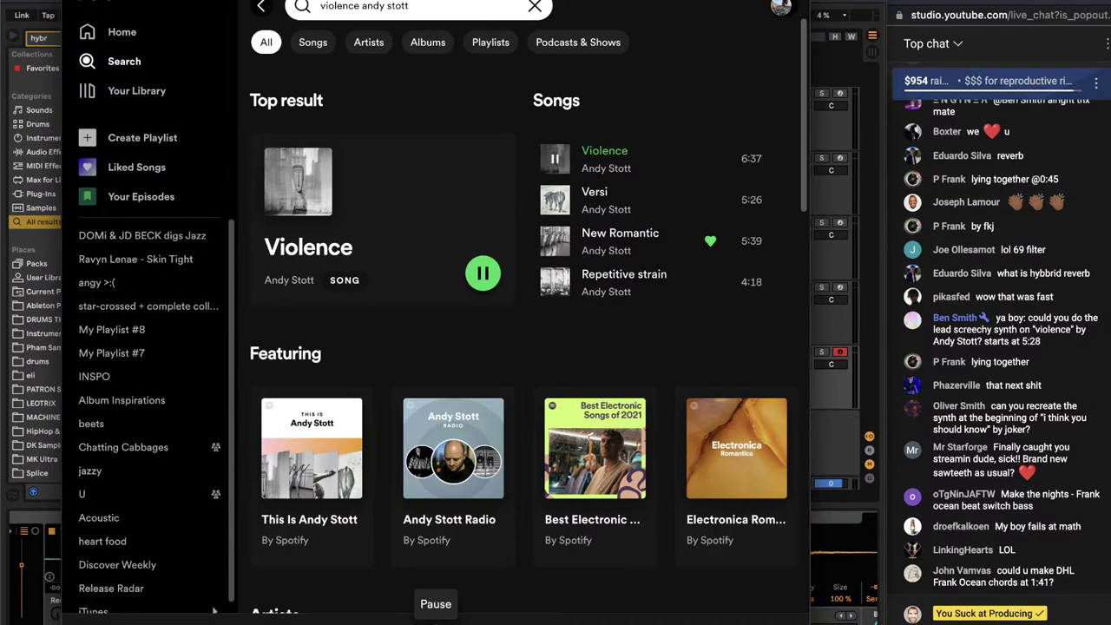
pyautogui.click(436, 623)
# Return to Ableton Live, insert a new MIDI track below 5 Wavetable and arm it for recording
pyautogui.click(831, 471)
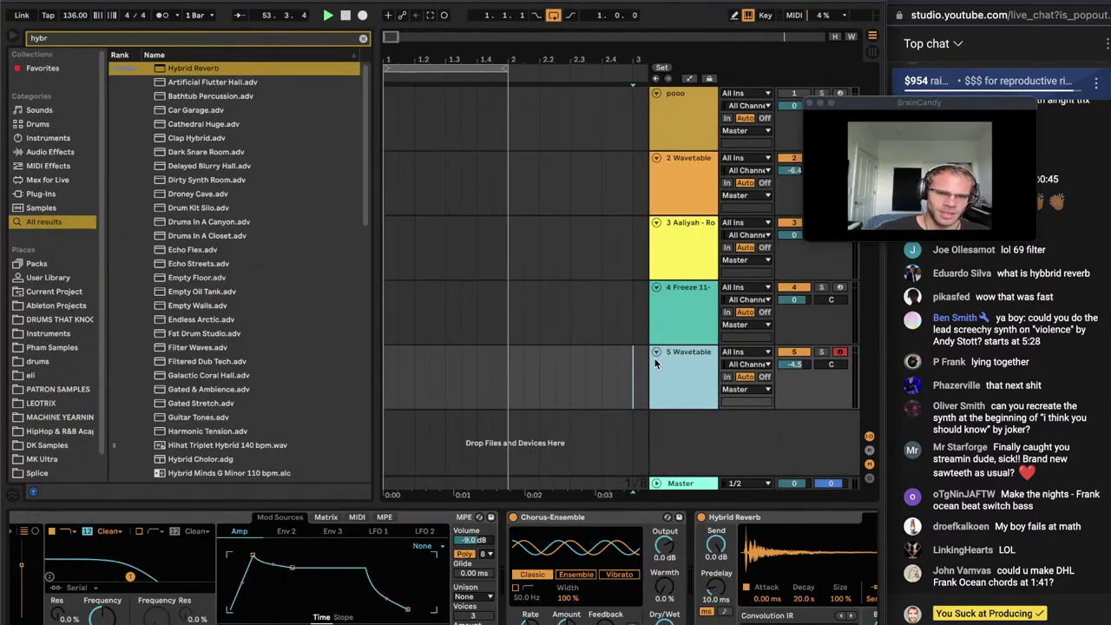
pyautogui.press('shift+super+t')
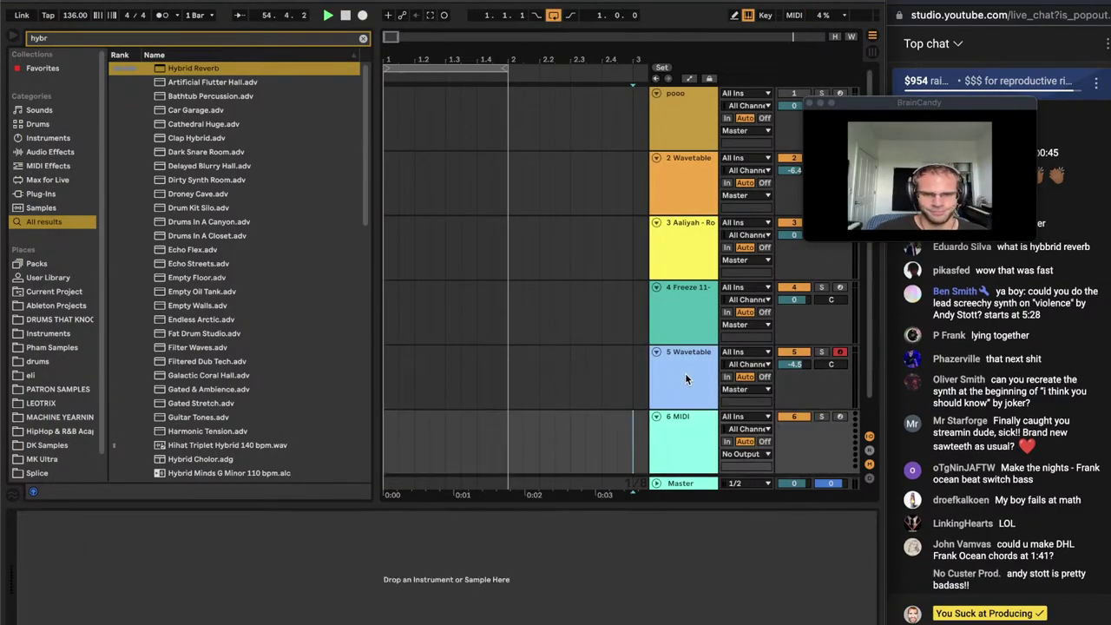
pyautogui.click(683, 373)
pyautogui.click(681, 446)
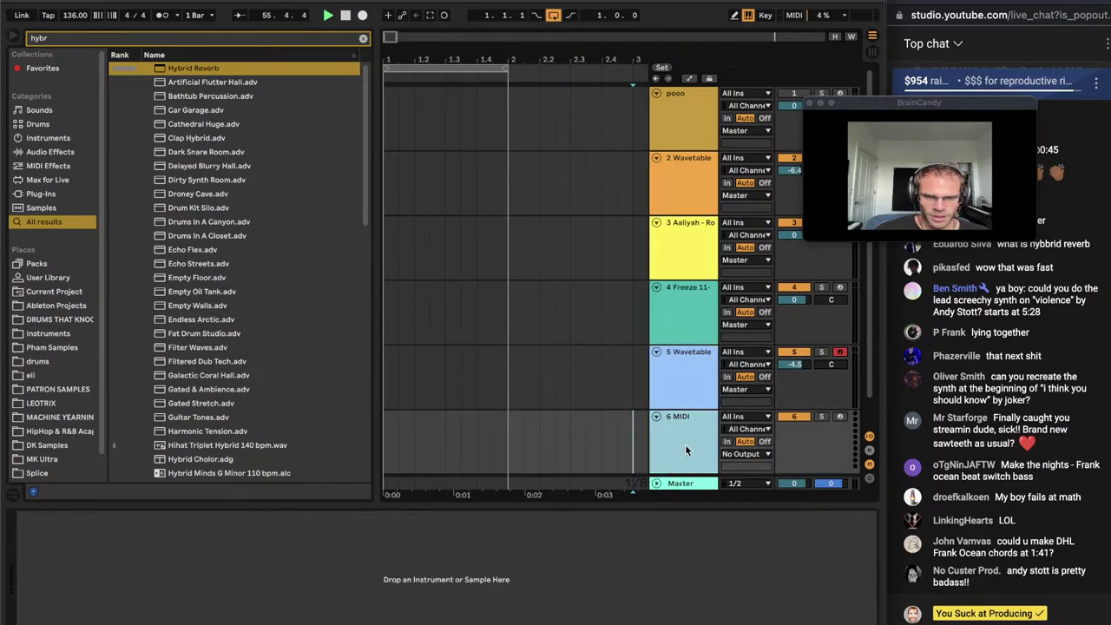
pyautogui.click(841, 418)
# Search the browser for "oper", load Operator on the new MIDI track and set its envelope release to 1.77 s
pyautogui.press('super+f')
pyautogui.write('op')
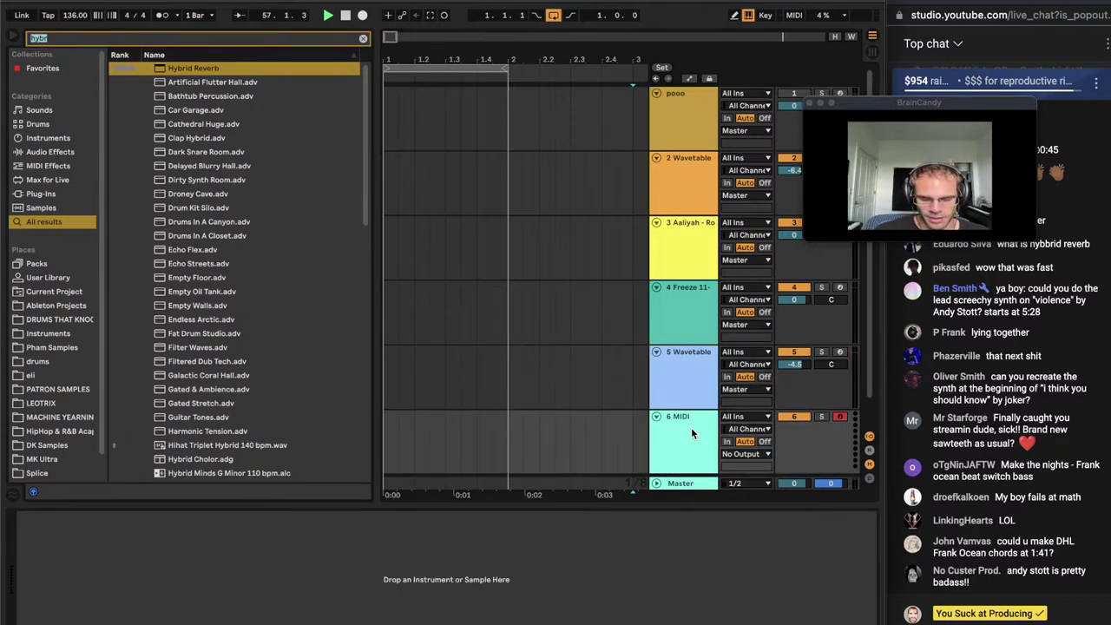
pyautogui.write('er')
pyautogui.press('Down')
pyautogui.press('Return')
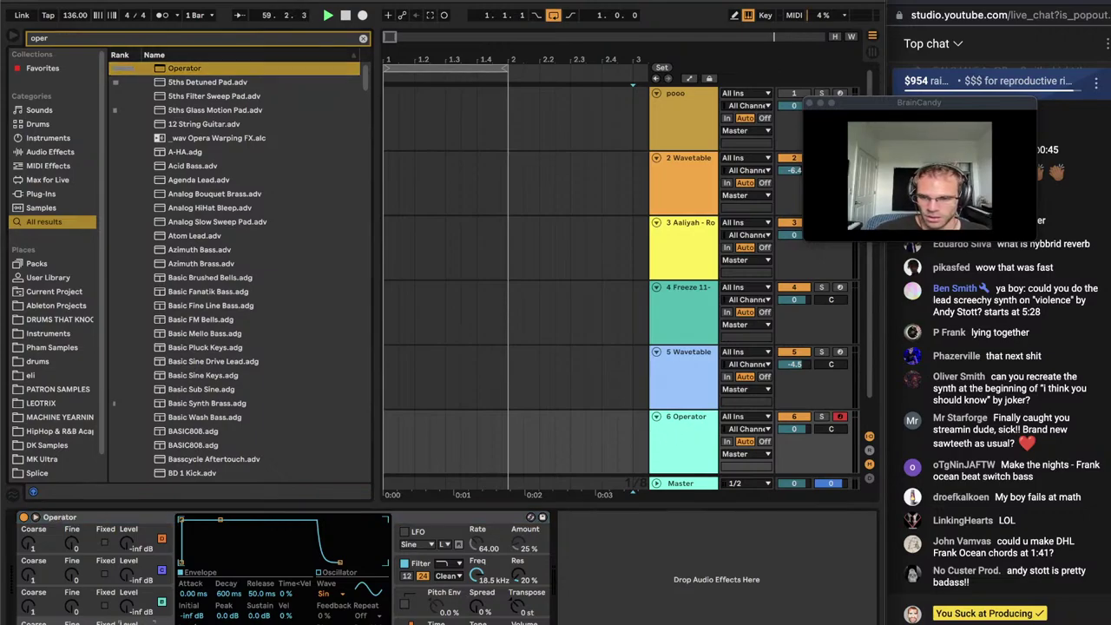
pyautogui.moveTo(262, 596); pyautogui.dragTo(262, 555)
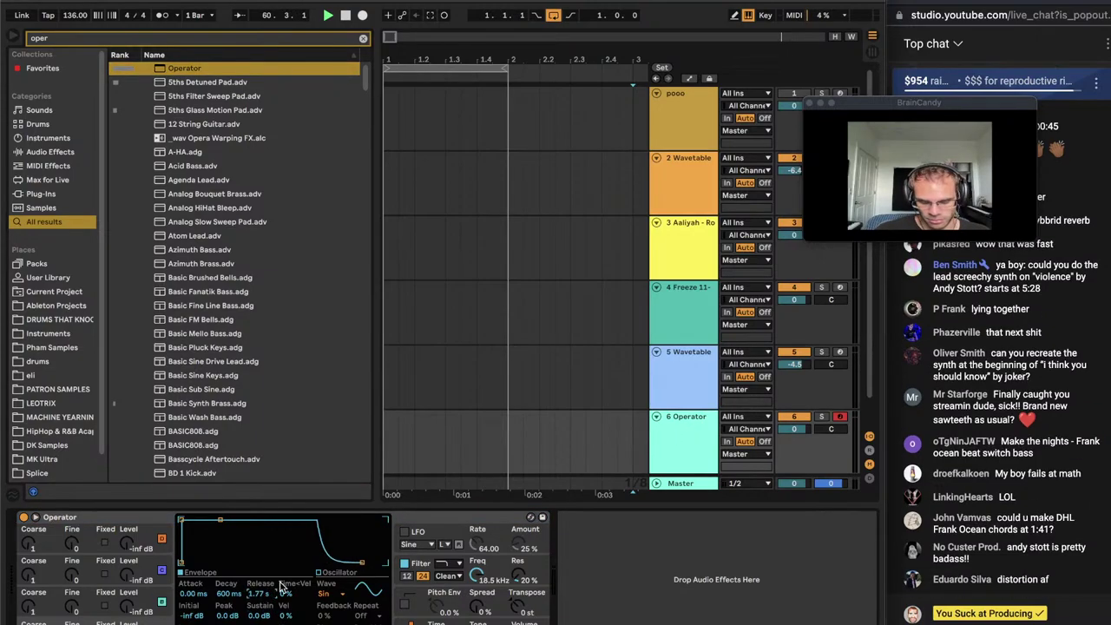
# Find Amp and Pedal in the browser and add them after Operator in that order
pyautogui.press('super+f')
pyautogui.write('amp')
pyautogui.press('Down')
pyautogui.press('Return')
pyautogui.press('super+f')
pyautogui.write('pedal')
pyautogui.press('Down')
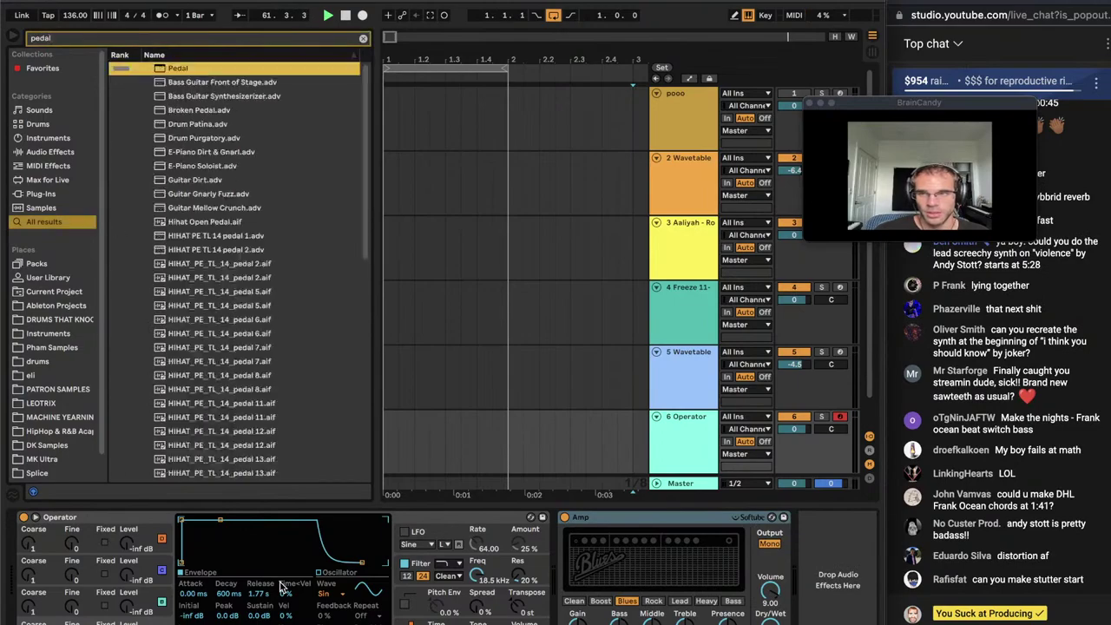
pyautogui.press('Return')
# Find Redux and Hybrid Reverb in the browser and add them after Pedal in that order
pyautogui.press('super+f')
pyautogui.write('redux')
pyautogui.press('Down')
pyautogui.press('Return')
pyautogui.press('super+f')
pyautogui.write('hy br')
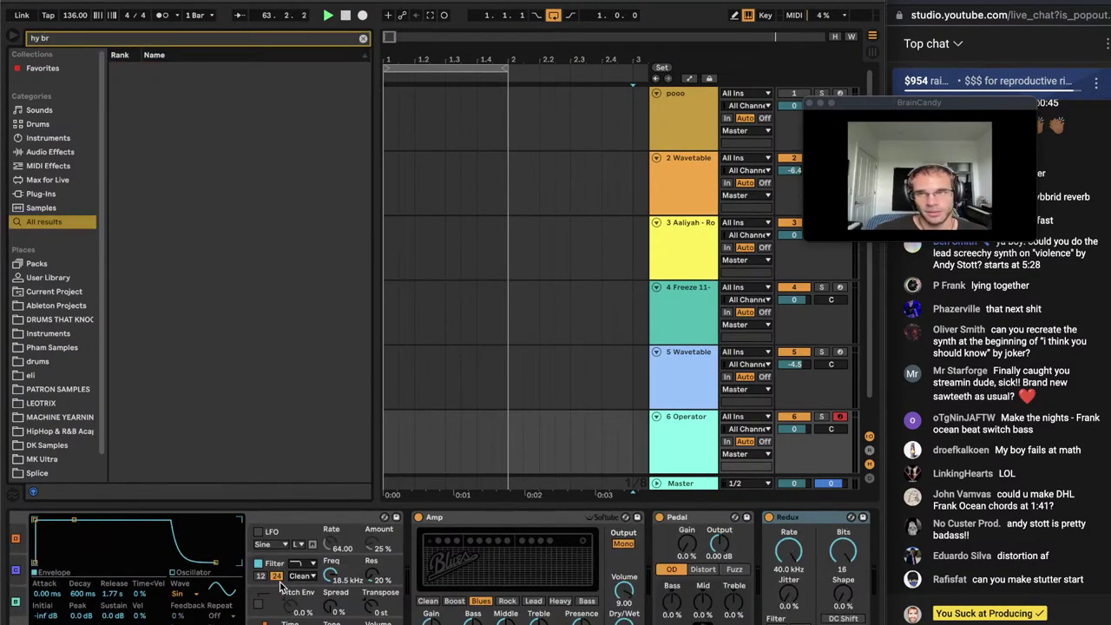
pyautogui.press('super+f')
pyautogui.write('hybr')
pyautogui.press('Down')
pyautogui.press('Return')
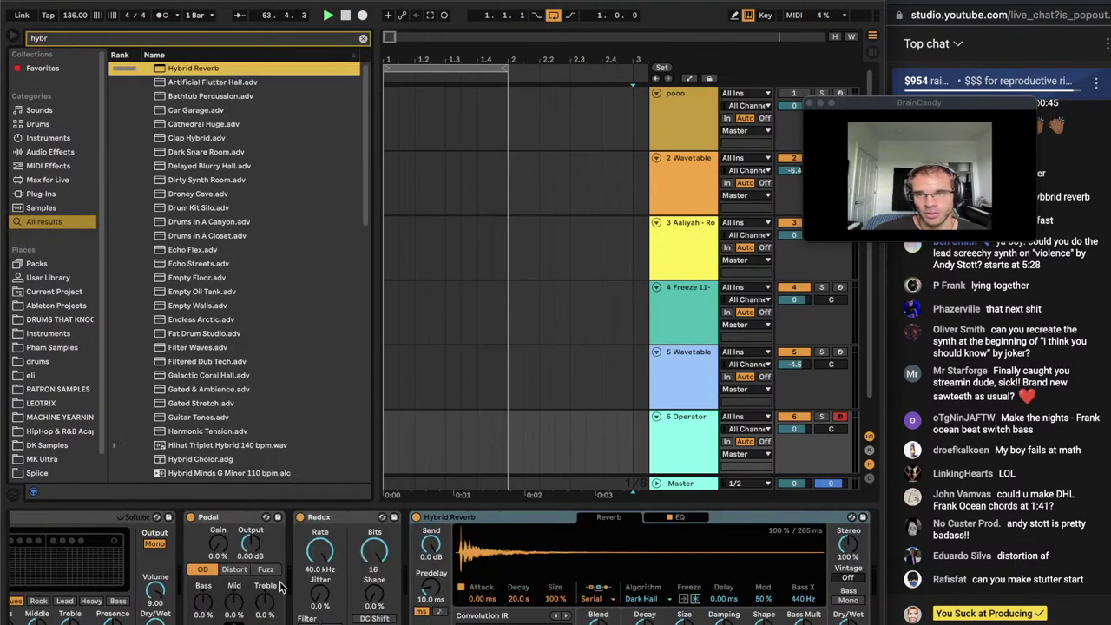
# Search the browser for "cabine" and add Cabinet after Hybrid Reverb
pyautogui.press('super+f')
pyautogui.write('cabine')
pyautogui.press('Down')
pyautogui.press('Return')
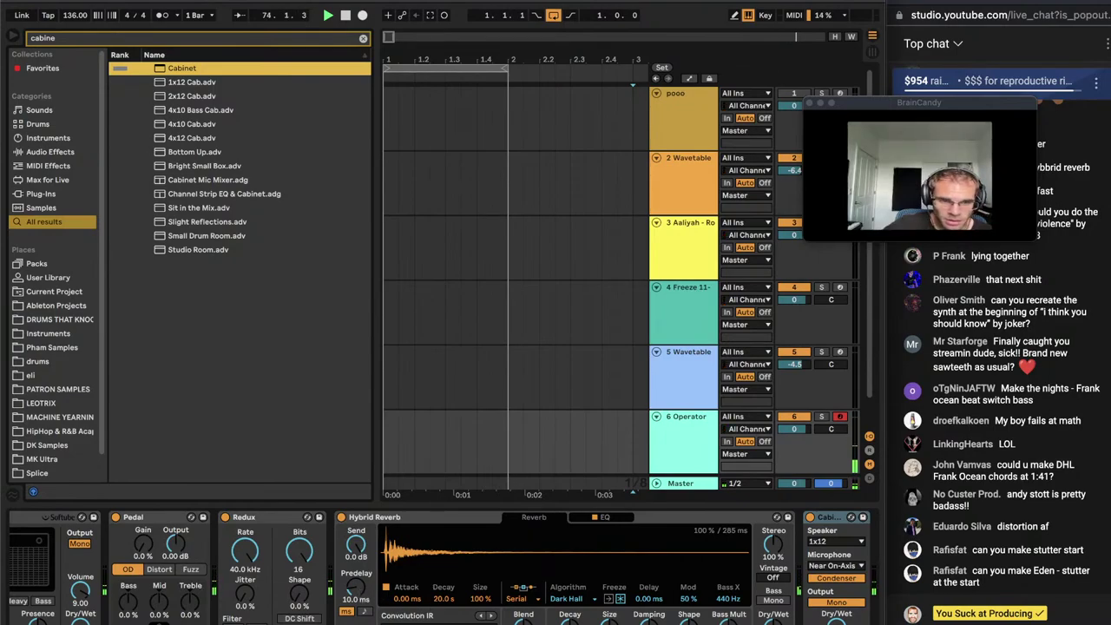
# Switch the Amp model to Rock and adjust its gain
pyautogui.hscroll(-7, 443, 568)
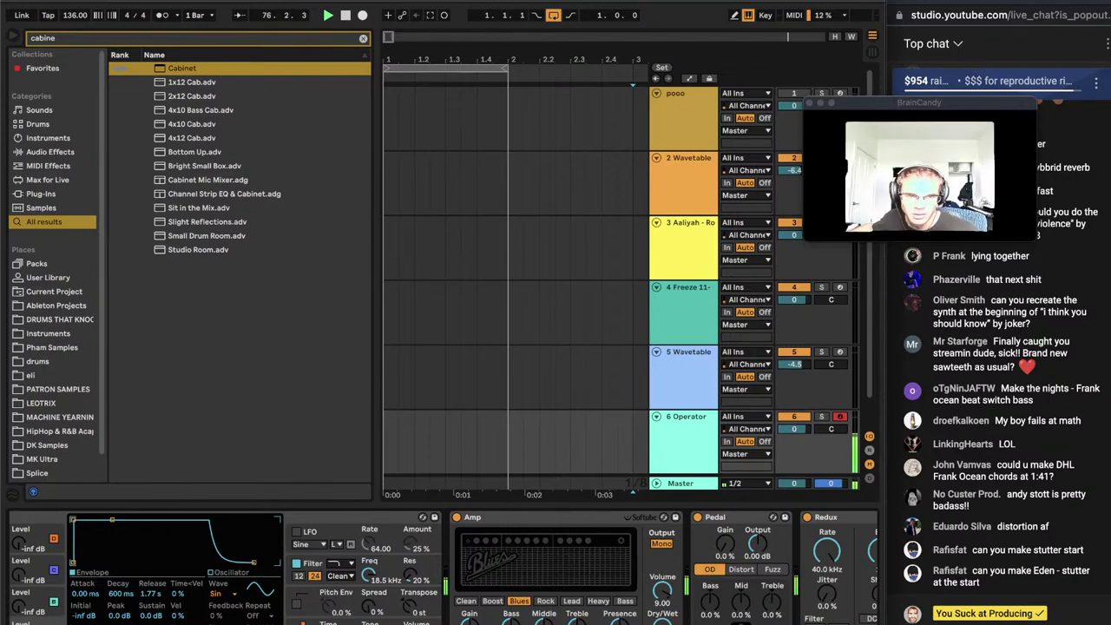
pyautogui.click(545, 600)
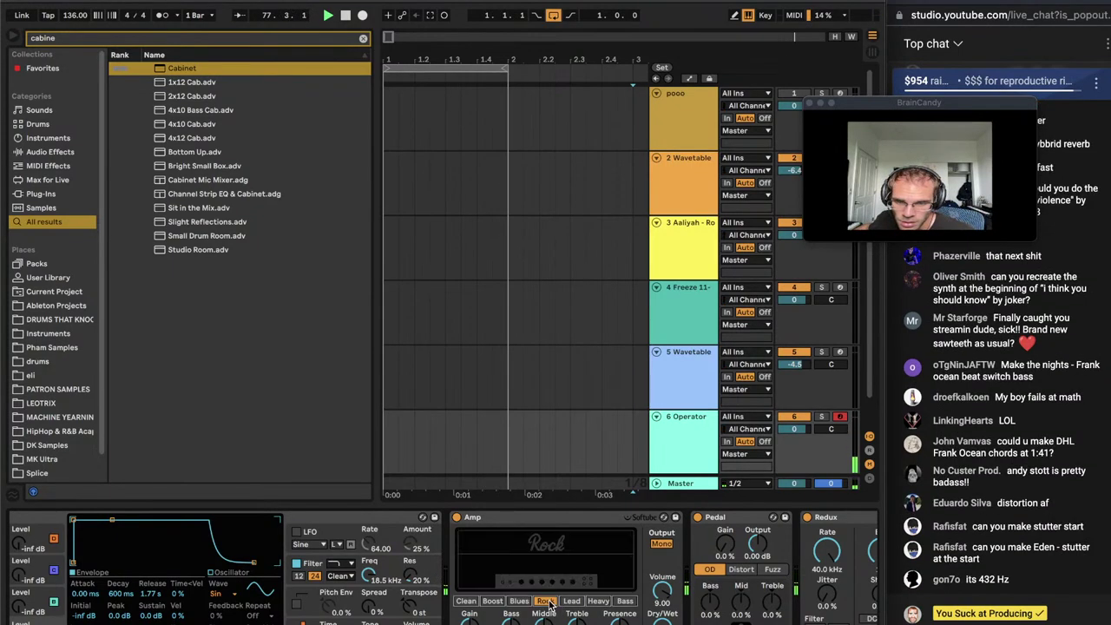
pyautogui.moveTo(469, 620); pyautogui.dragTo(469, 612)
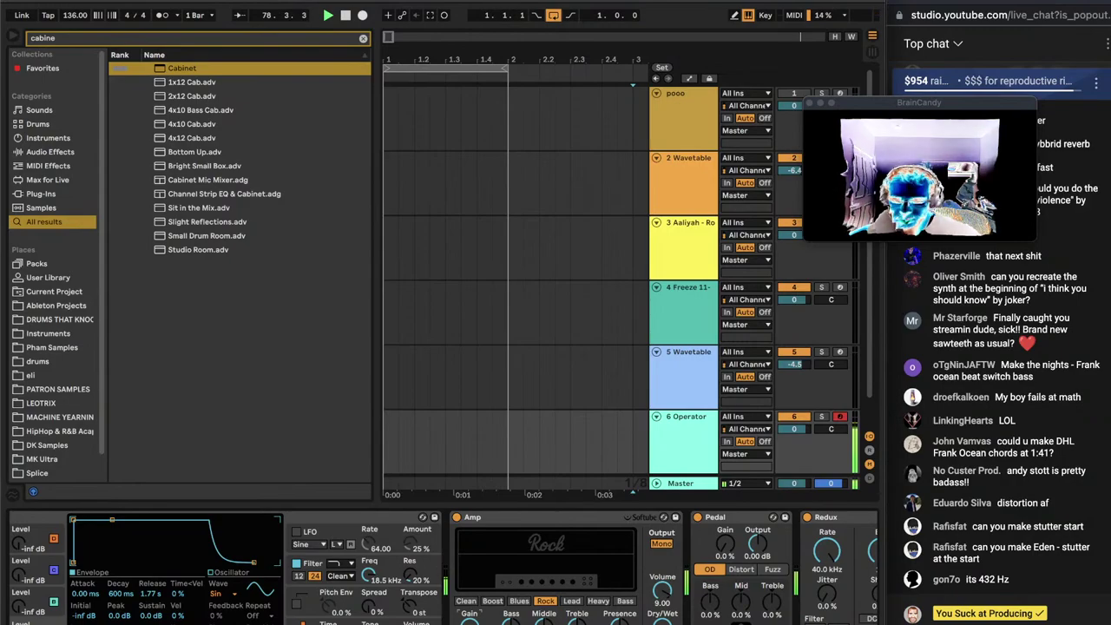
pyautogui.scroll(2, 368, 604)
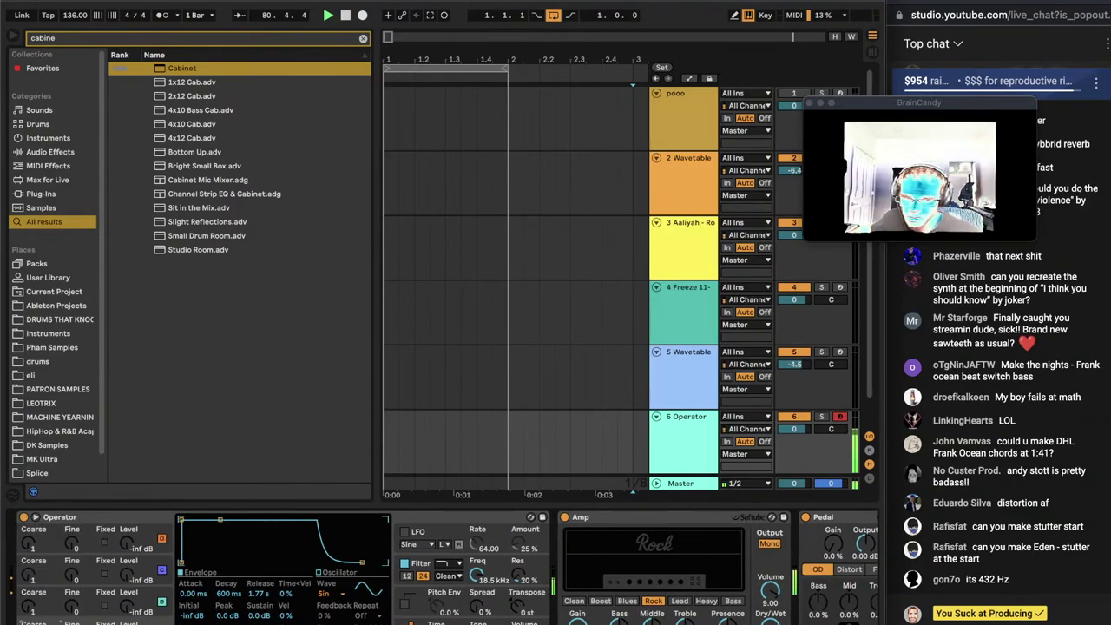
# Add the Pitch MIDI effect before Operator at -12 st and set Operator's envelope release to 267 ms
pyautogui.press('super+f')
pyautogui.write('pitch')
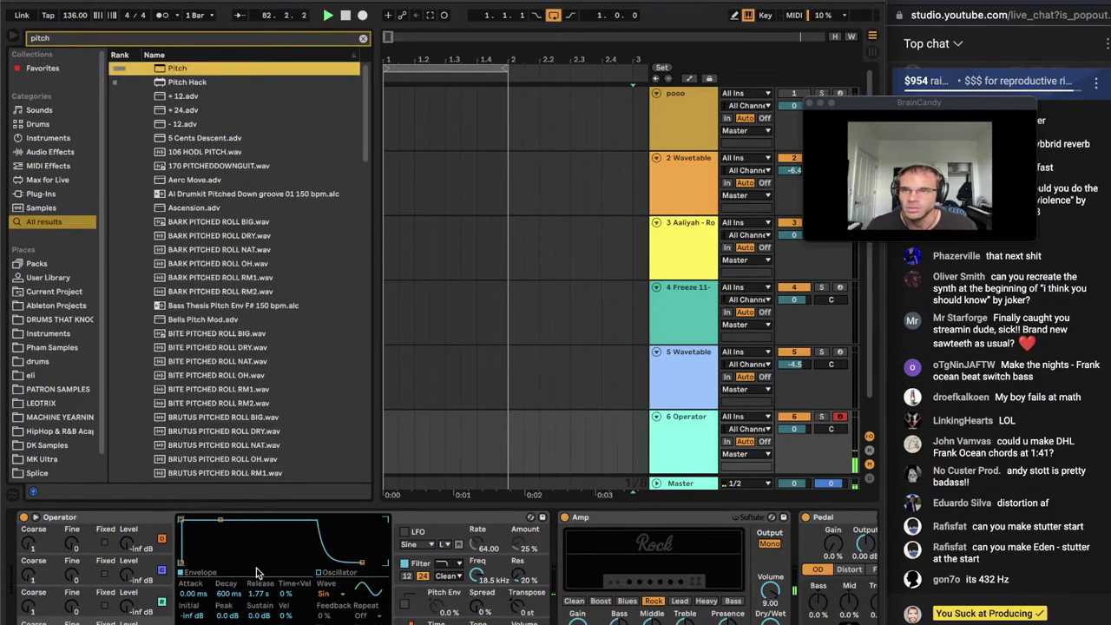
pyautogui.press('Return')
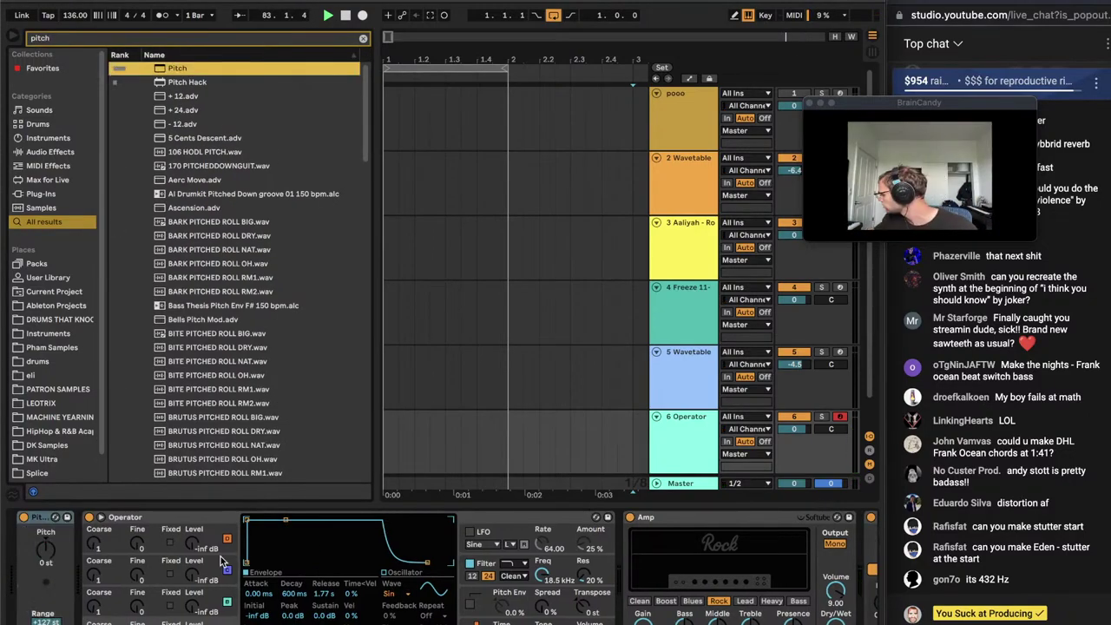
pyautogui.moveTo(45, 548); pyautogui.dragTo(45, 574)
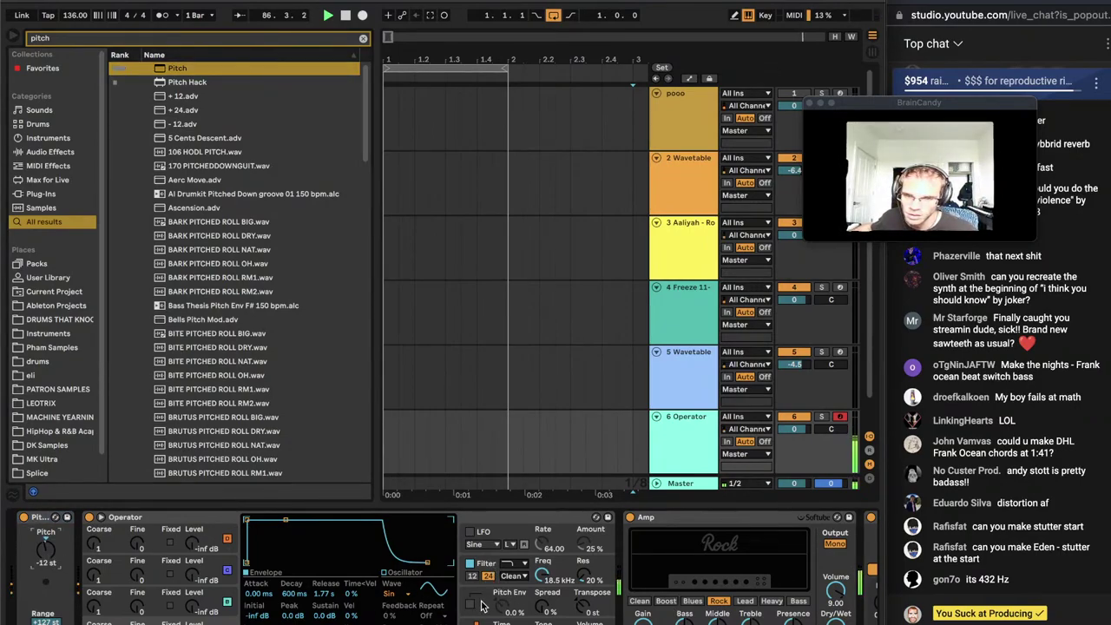
pyautogui.moveTo(328, 595)
pyautogui.mouseDown()
pyautogui.moveTo(328, 611)
pyautogui.moveTo(327, 586)
pyautogui.mouseUp()
# Switch Pedal to Fuzz and raise its output to 11.9 dB
pyautogui.hscroll(4, 556, 567)
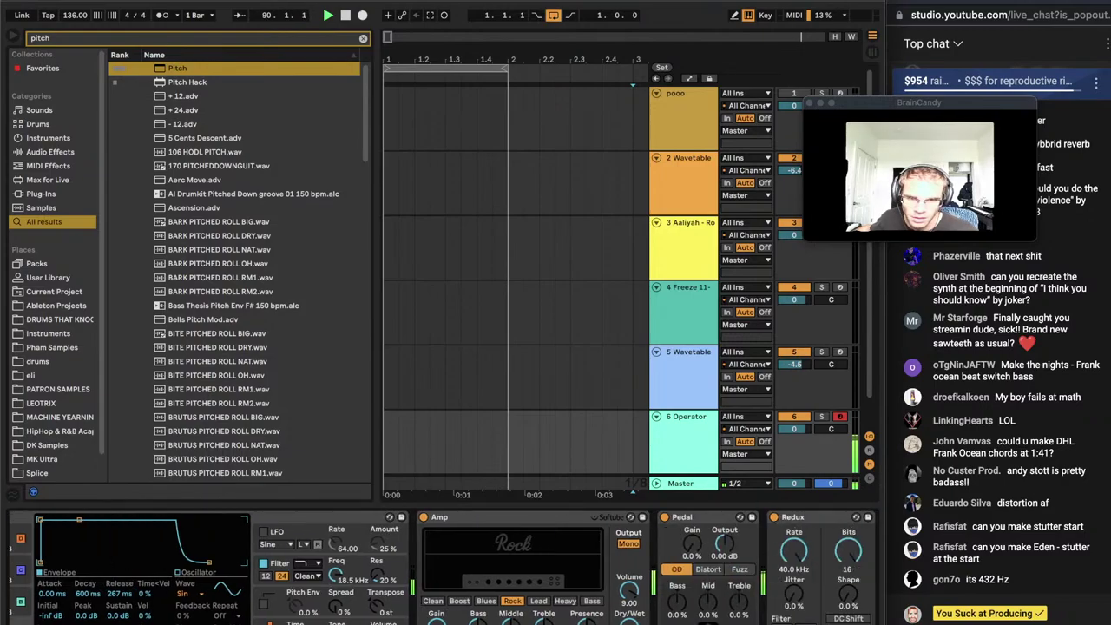
pyautogui.click(737, 569)
pyautogui.moveTo(724, 543); pyautogui.dragTo(725, 521)
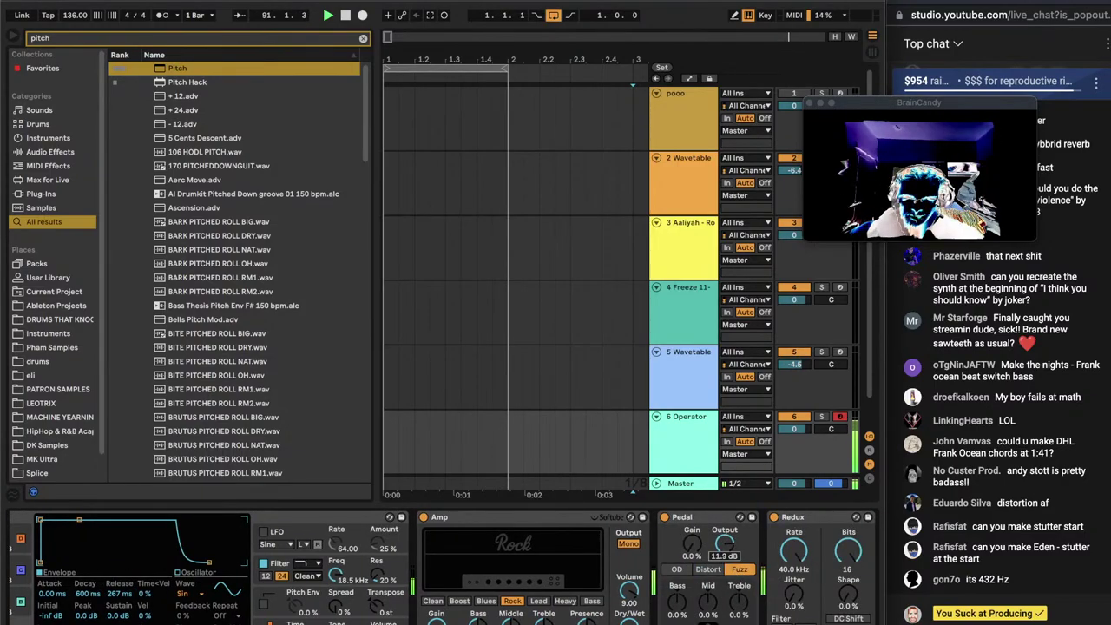
# Reduce Redux to 1 bit and enable its DC Shift
pyautogui.moveTo(841, 564); pyautogui.dragTo(841, 607)
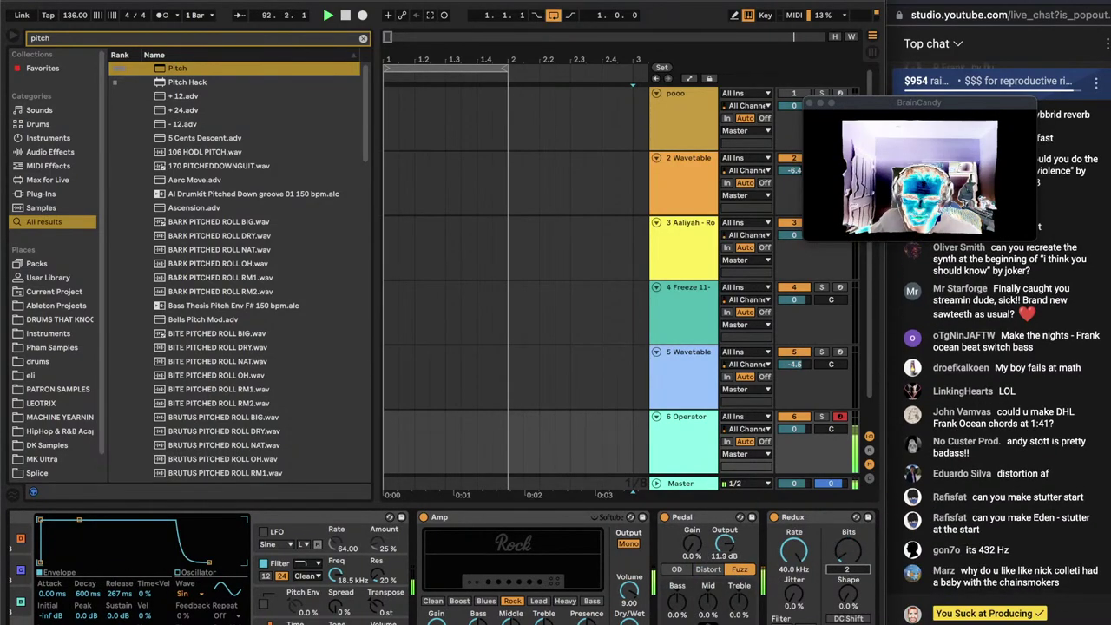
pyautogui.hscroll(5, 797, 616)
pyautogui.click(623, 618)
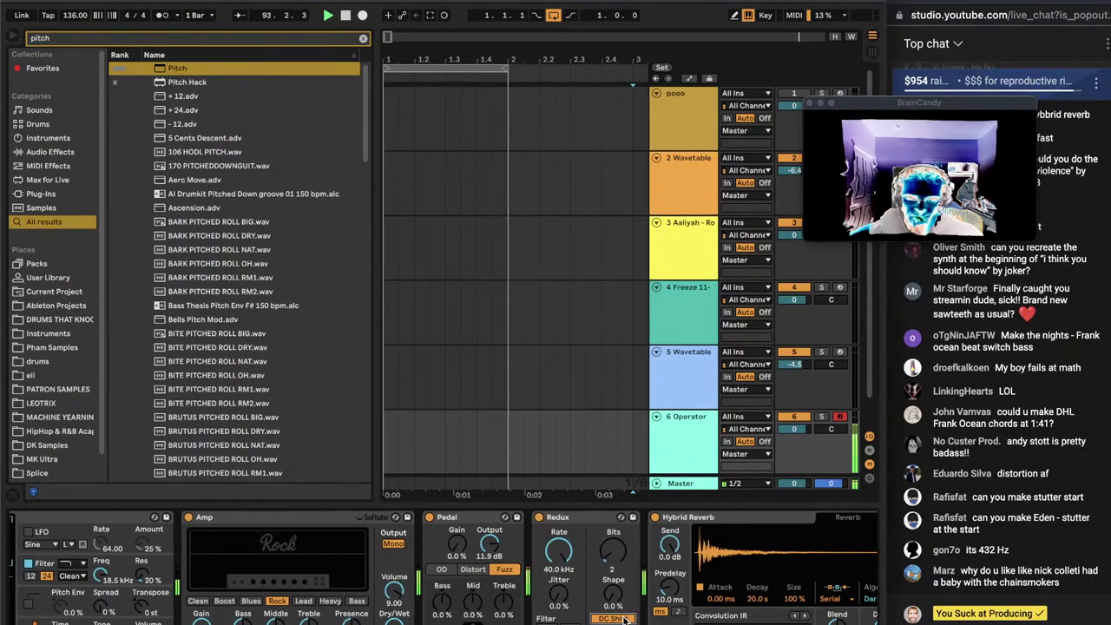
pyautogui.moveTo(612, 556); pyautogui.dragTo(613, 566)
# Lower the 6 Operator track volume to -0.9 dB and deactivate Cabinet and Hybrid Reverb
pyautogui.hscroll(8, 694, 598)
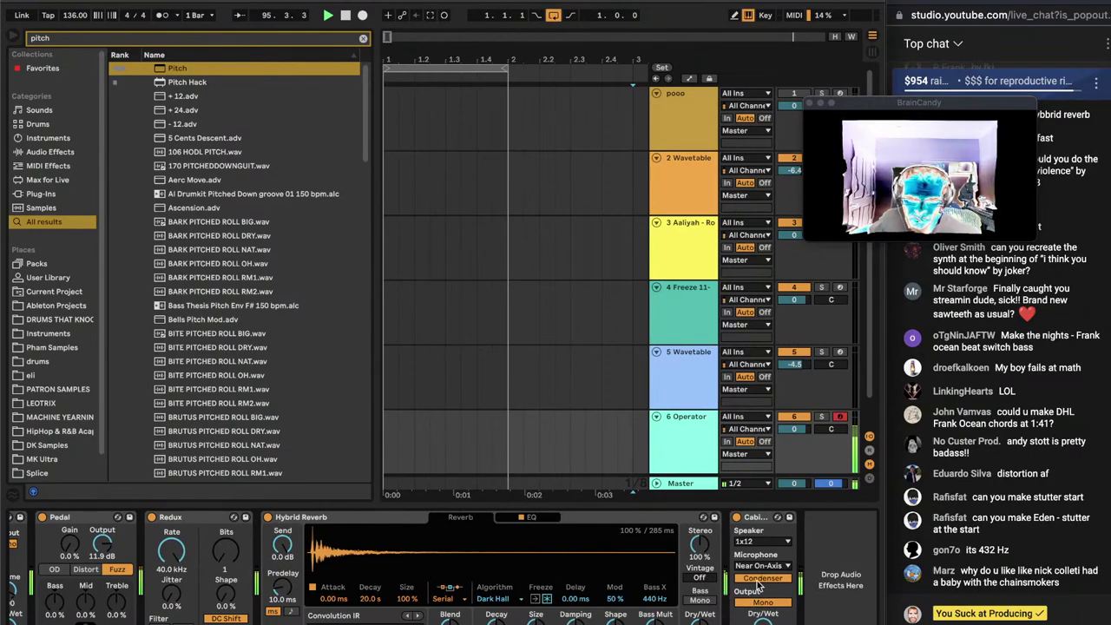
pyautogui.moveTo(792, 429); pyautogui.dragTo(793, 433)
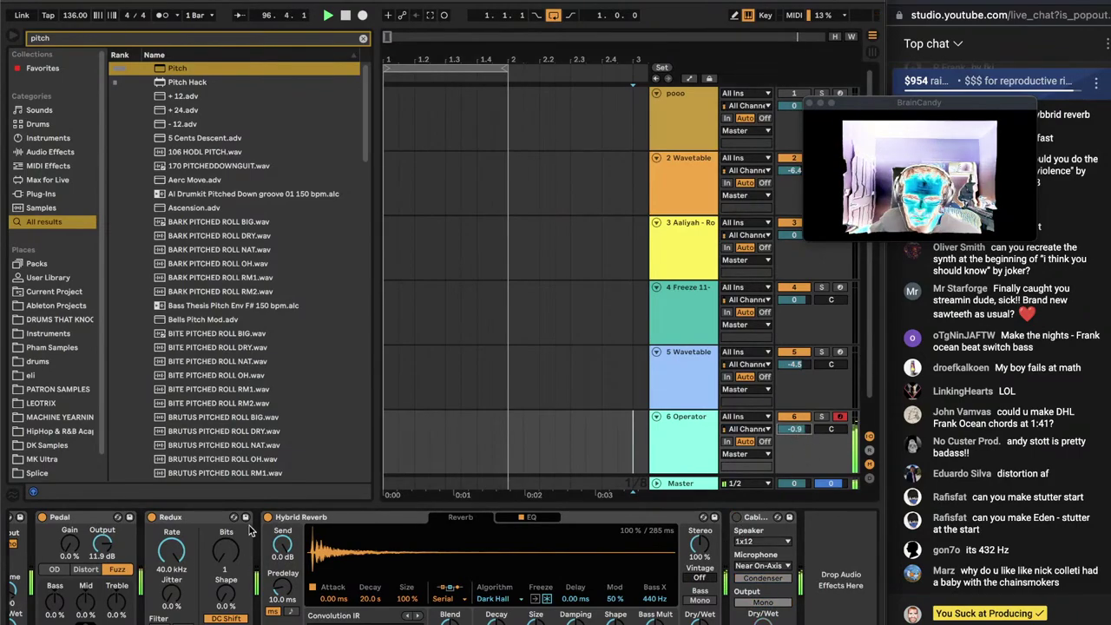
pyautogui.click(276, 516)
# Set Operator's filter frequency to 334 Hz and its shaper to Hard with 12.0 dB drive
pyautogui.hscroll(-10, 287, 555)
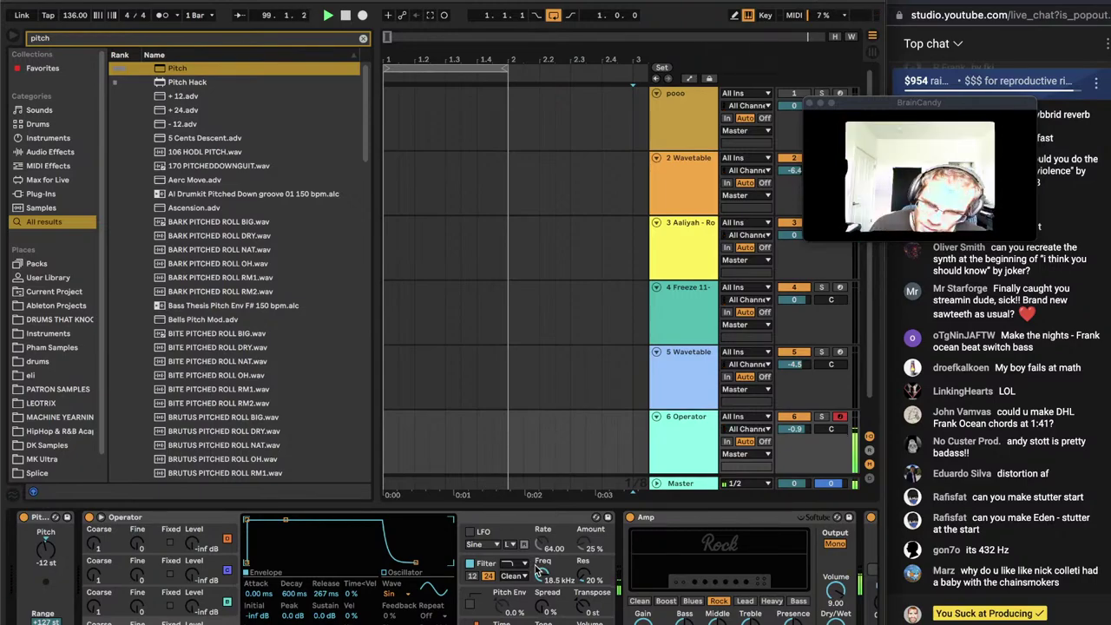
pyautogui.moveTo(538, 570); pyautogui.dragTo(538, 618)
pyautogui.click(432, 593)
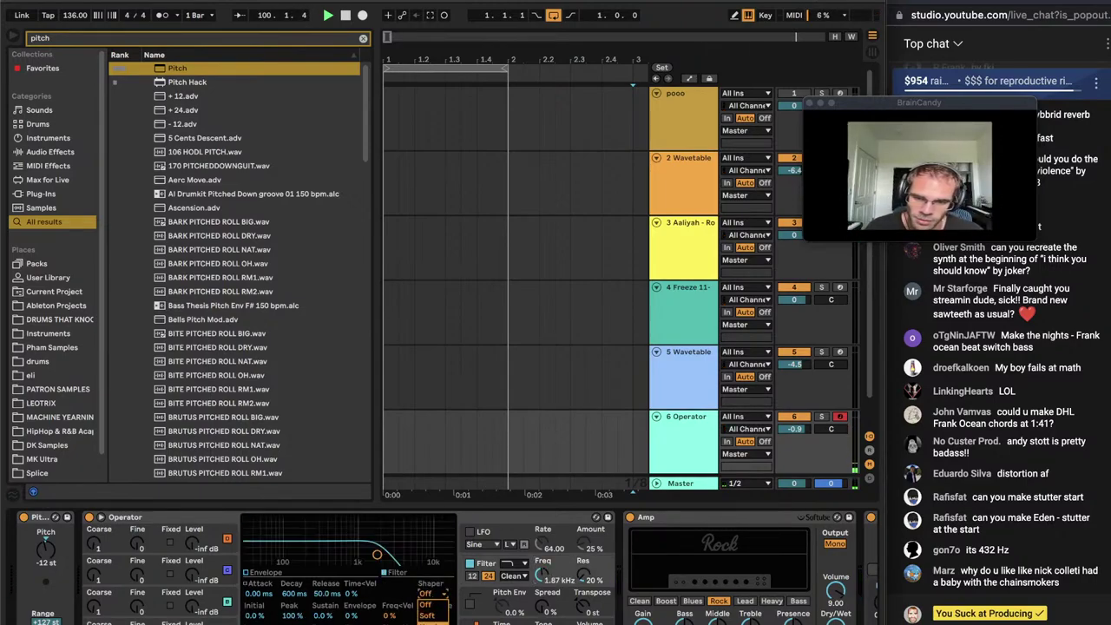
pyautogui.click(431, 622)
pyautogui.moveTo(433, 615); pyautogui.dragTo(433, 555)
pyautogui.moveTo(563, 576); pyautogui.dragTo(562, 598)
# Deactivate Pedal and set Redux's bit depth to 9
pyautogui.hscroll(5, 681, 610)
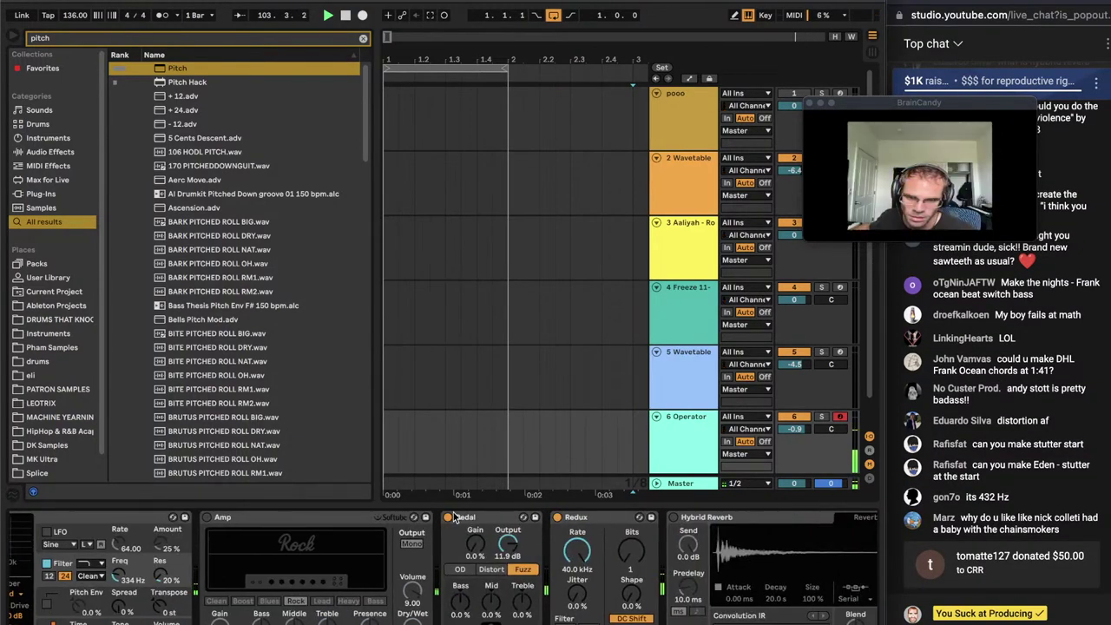
pyautogui.click(448, 517)
pyautogui.moveTo(635, 558); pyautogui.dragTo(635, 545)
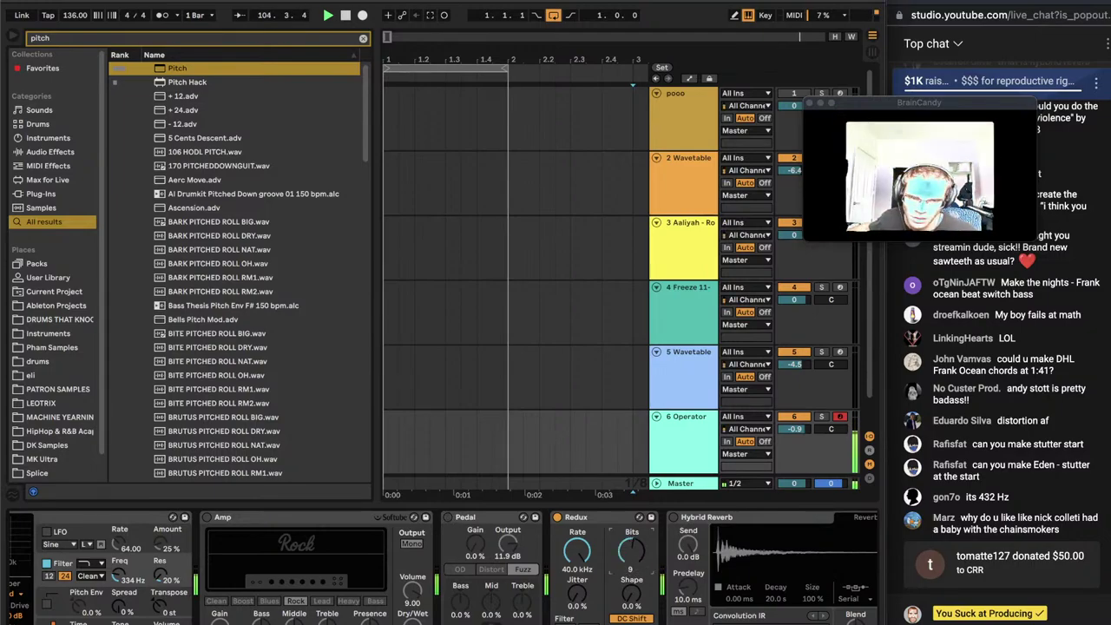
# Set Operator's filter resonance to 121% and frequency to 142 Hz, and display its global modulation settings
pyautogui.hscroll(-5, 539, 576)
pyautogui.moveTo(588, 579); pyautogui.dragTo(588, 543)
pyautogui.moveTo(543, 580); pyautogui.dragTo(543, 591)
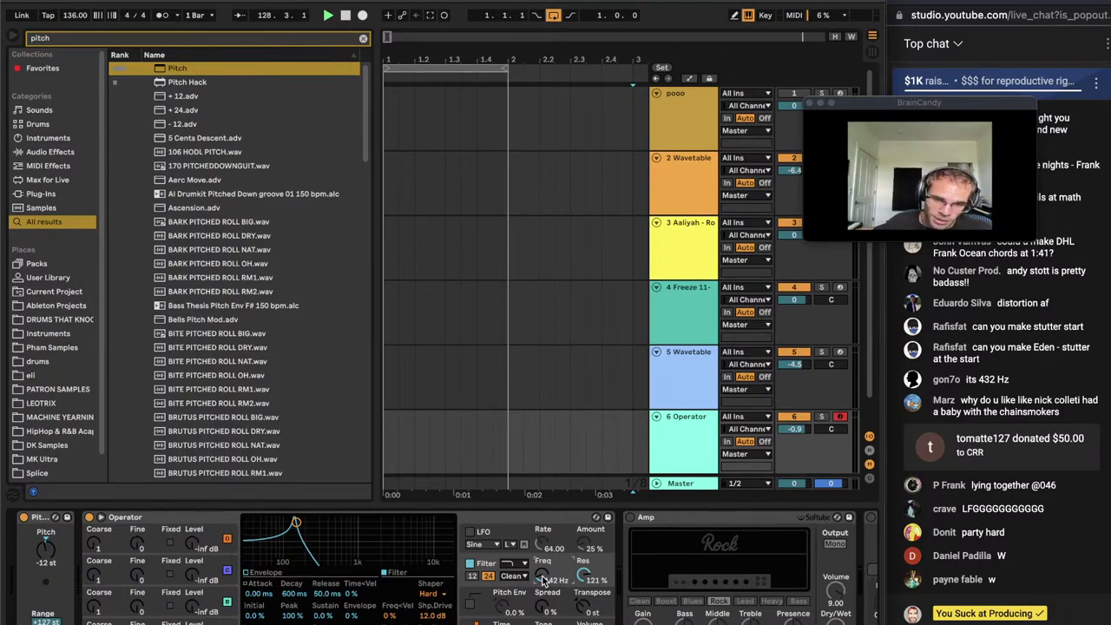
pyautogui.click(501, 621)
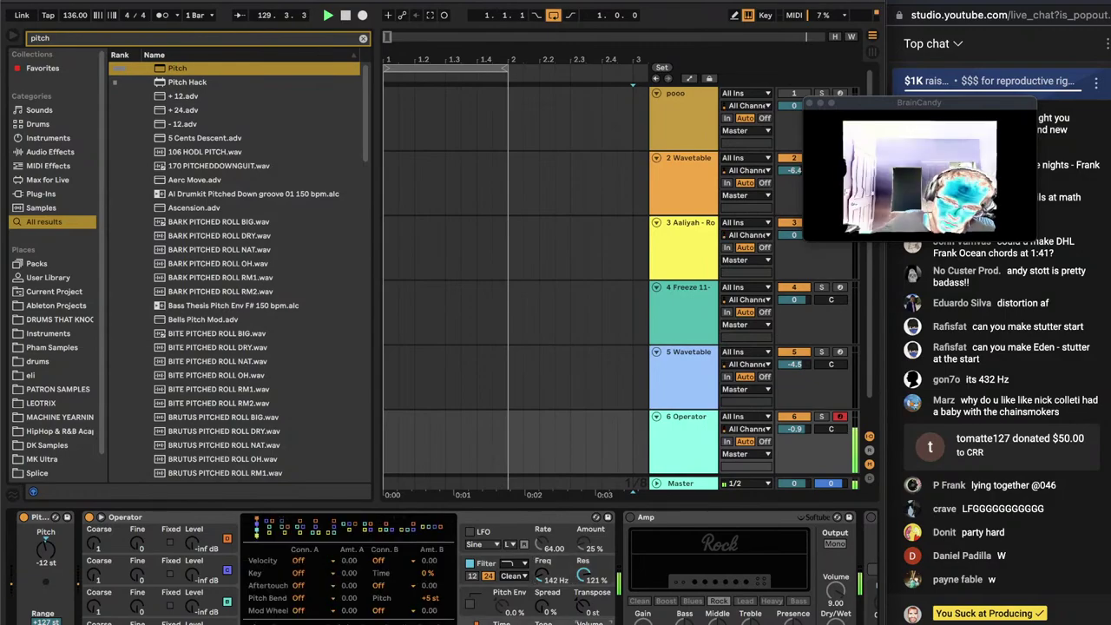
pyautogui.hscroll(8, 443, 568)
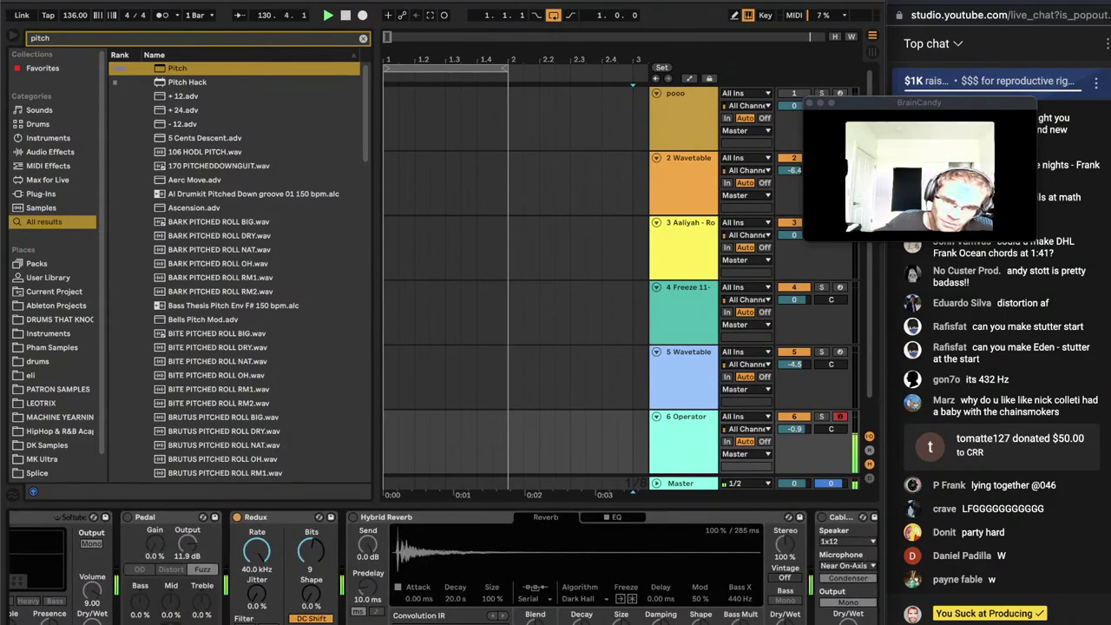
# Activate Pedal and lower its output to -1.59 dB
pyautogui.hscroll(3, 458, 568)
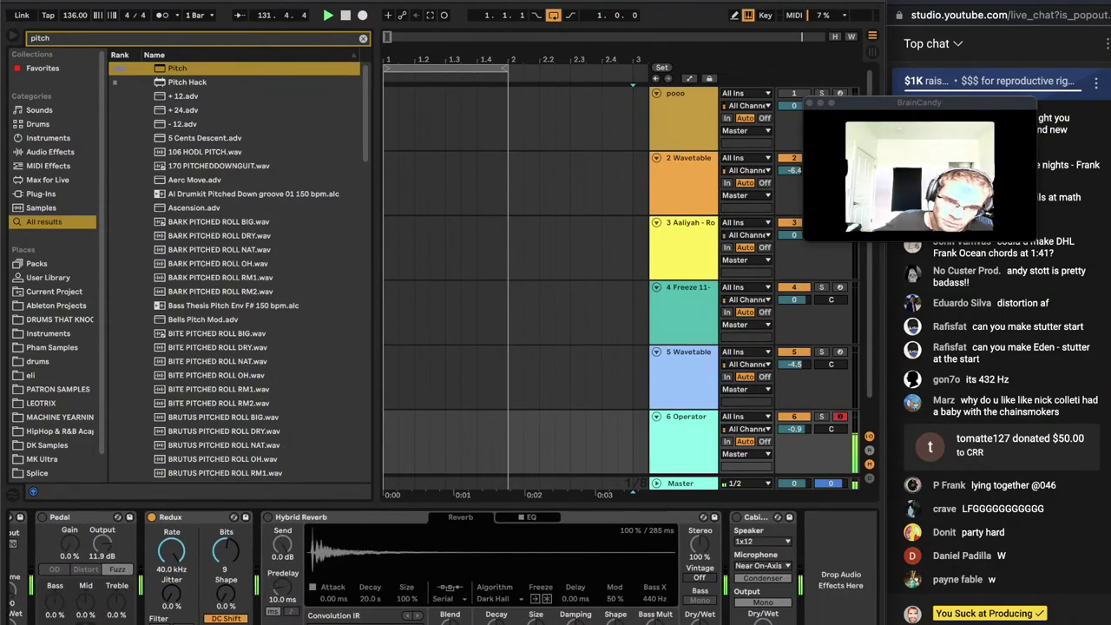
pyautogui.hscroll(-14, 486, 568)
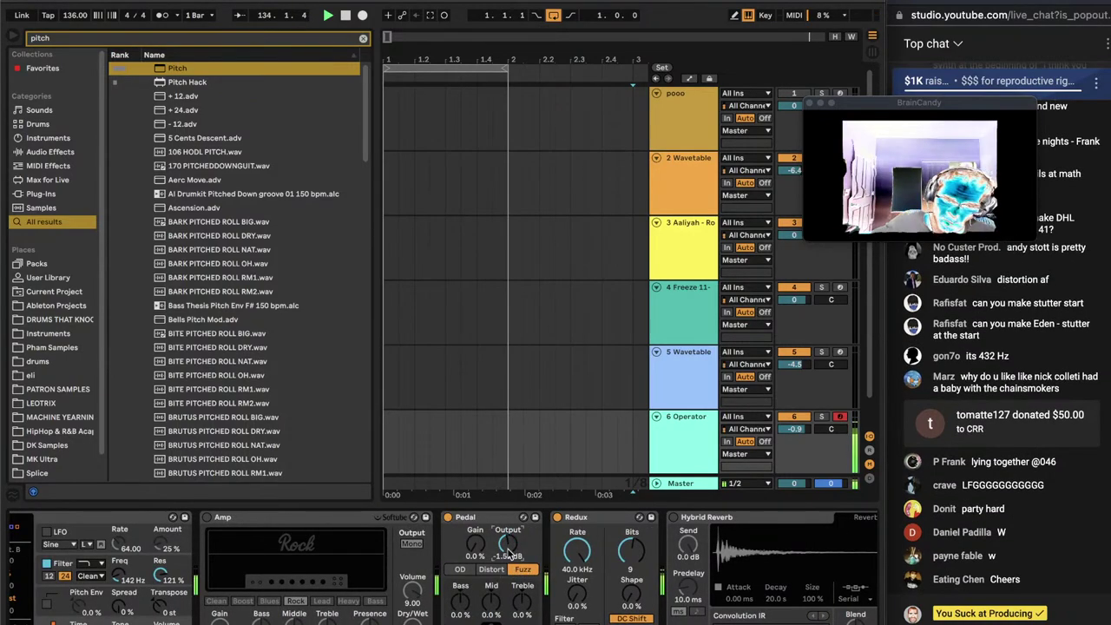
pyautogui.hscroll(-14, 537, 564)
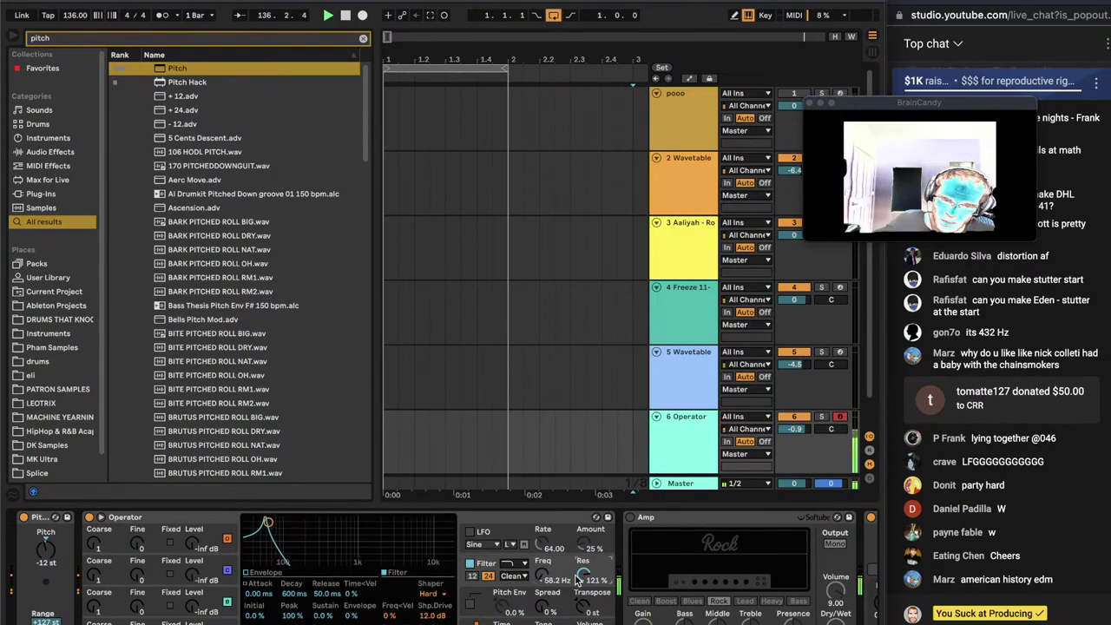
# Set Operator's oscillator B coarse tuning to 17 and level to -20 dB, and raise the filter frequency to 11.7 kHz
pyautogui.moveTo(541, 574); pyautogui.dragTo(541, 556)
pyautogui.moveTo(190, 608); pyautogui.dragTo(191, 573)
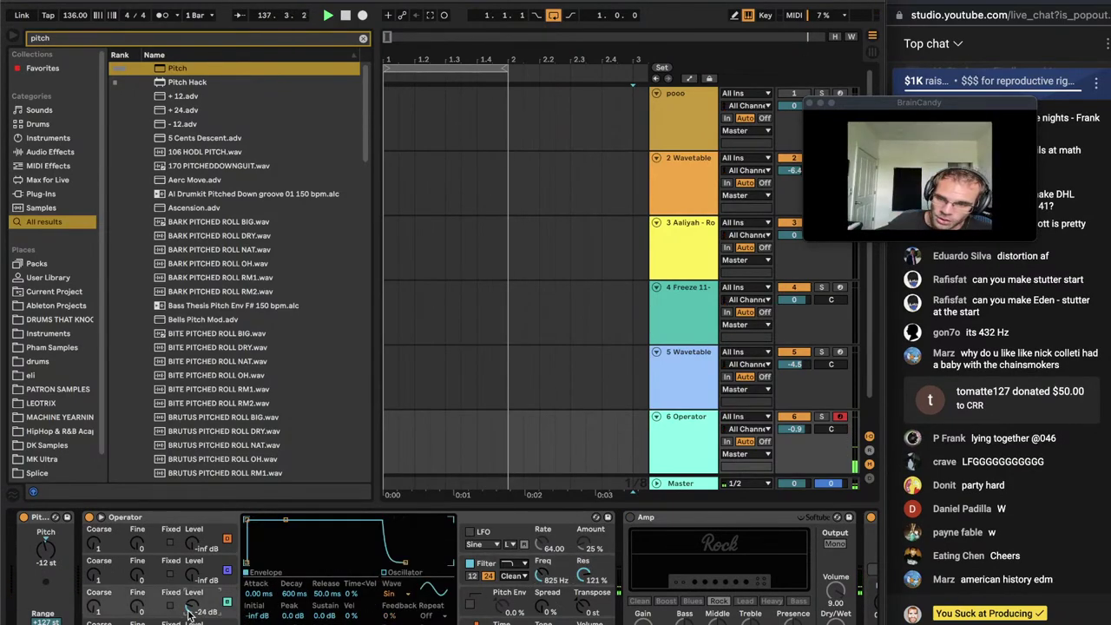
pyautogui.moveTo(92, 606); pyautogui.dragTo(92, 563)
pyautogui.moveTo(92, 607); pyautogui.dragTo(92, 614)
pyautogui.moveTo(191, 608); pyautogui.dragTo(191, 590)
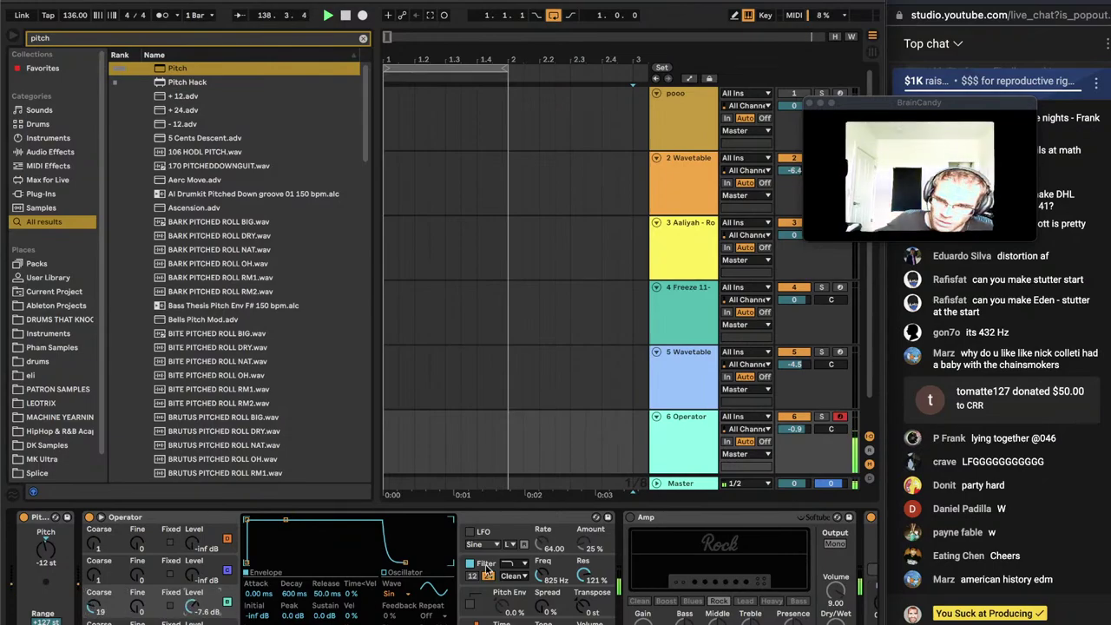
pyautogui.moveTo(542, 574); pyautogui.dragTo(541, 534)
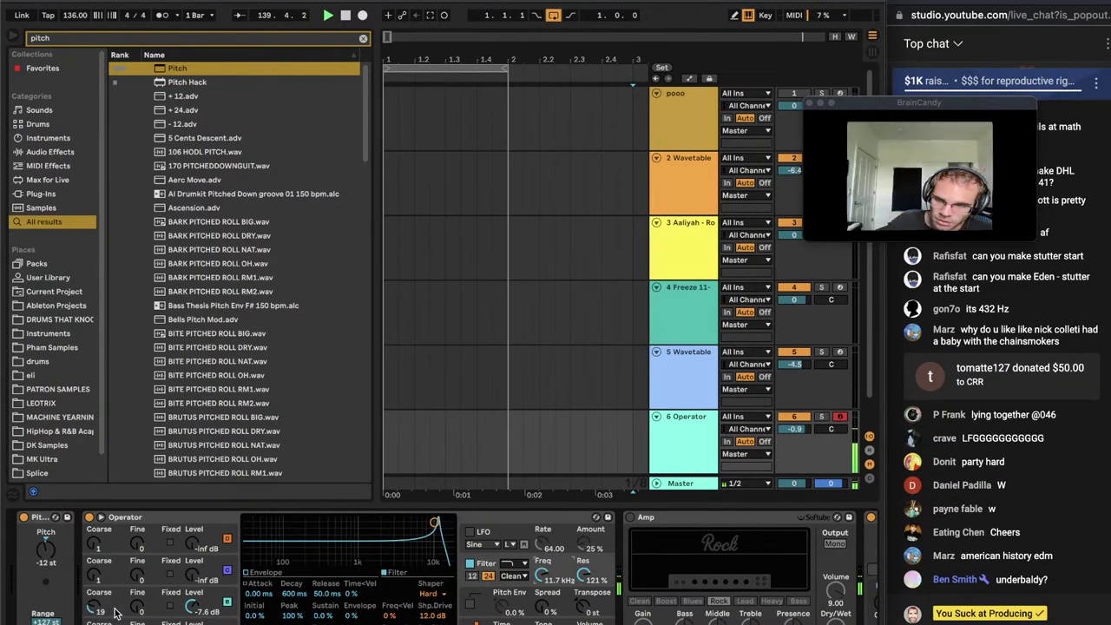
pyautogui.moveTo(98, 611); pyautogui.dragTo(98, 618)
pyautogui.moveTo(192, 607); pyautogui.dragTo(192, 616)
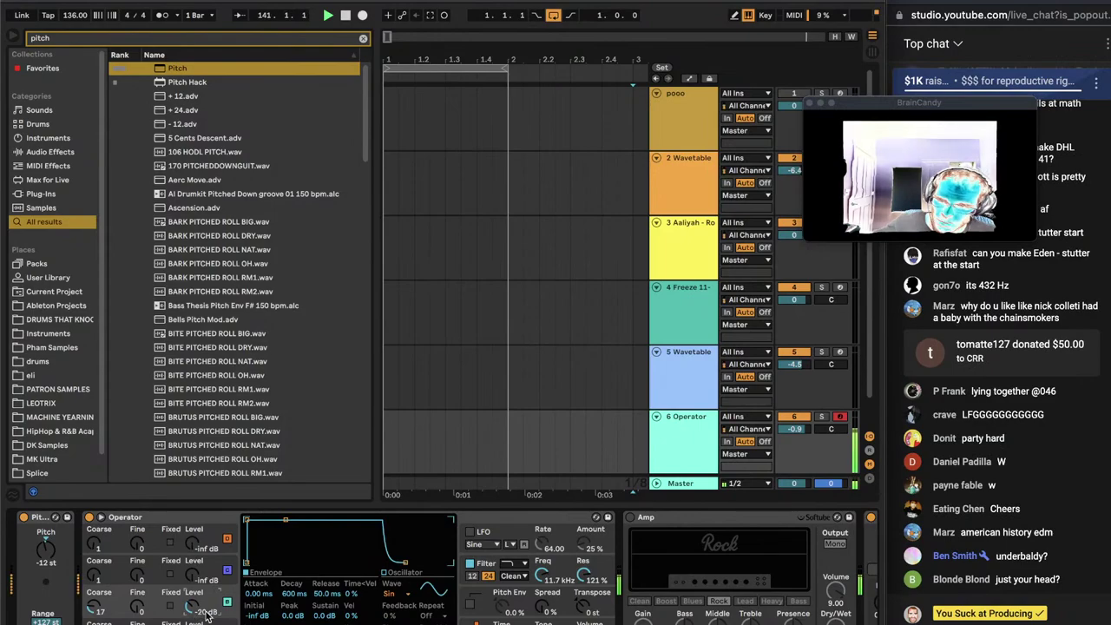
# Activate Hybrid Reverb and move it between Amp and Pedal in the device chain
pyautogui.hscroll(5, 442, 568)
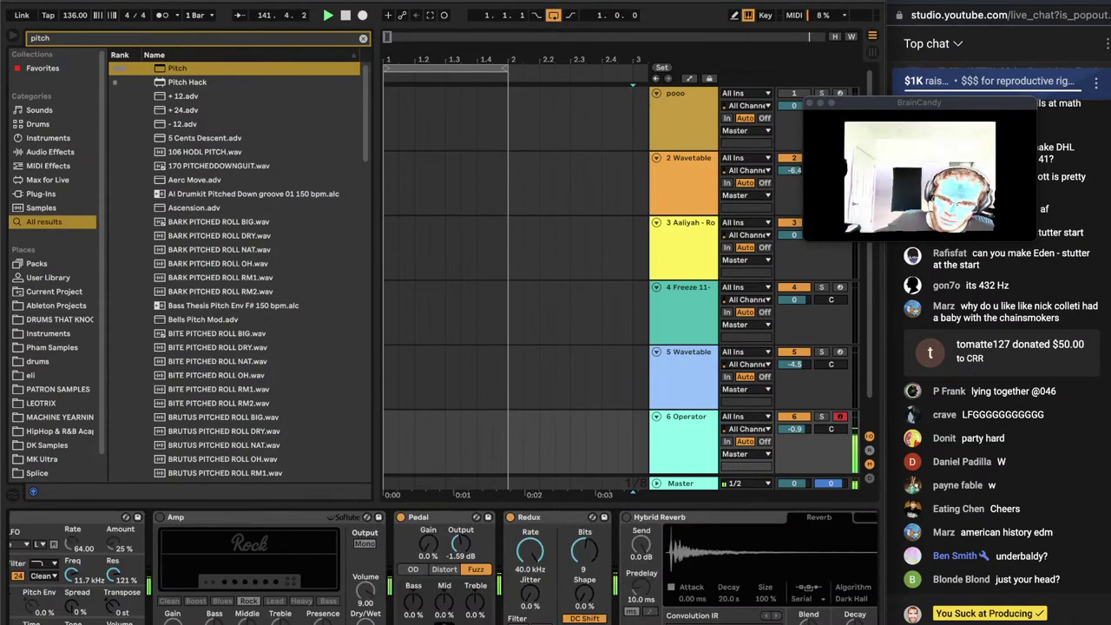
pyautogui.click(626, 516)
pyautogui.moveTo(668, 519); pyautogui.dragTo(394, 528)
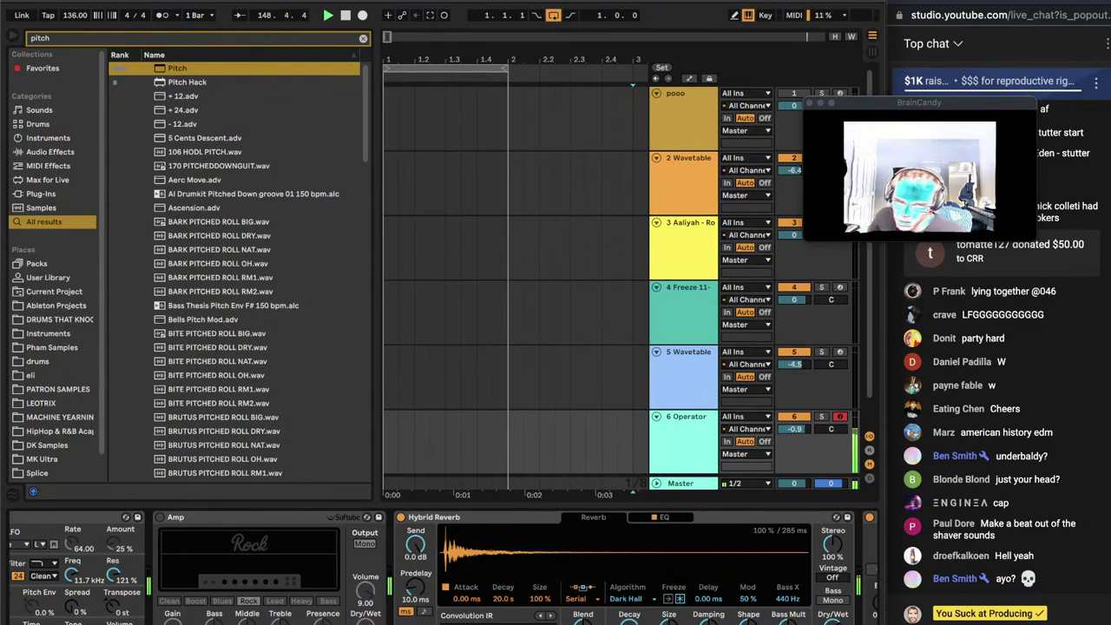
# Set Redux's bit depth to 4, the 6 Operator track volume to -1.9 dB and the Pitch device to -24 st
pyautogui.hscroll(5, 714, 525)
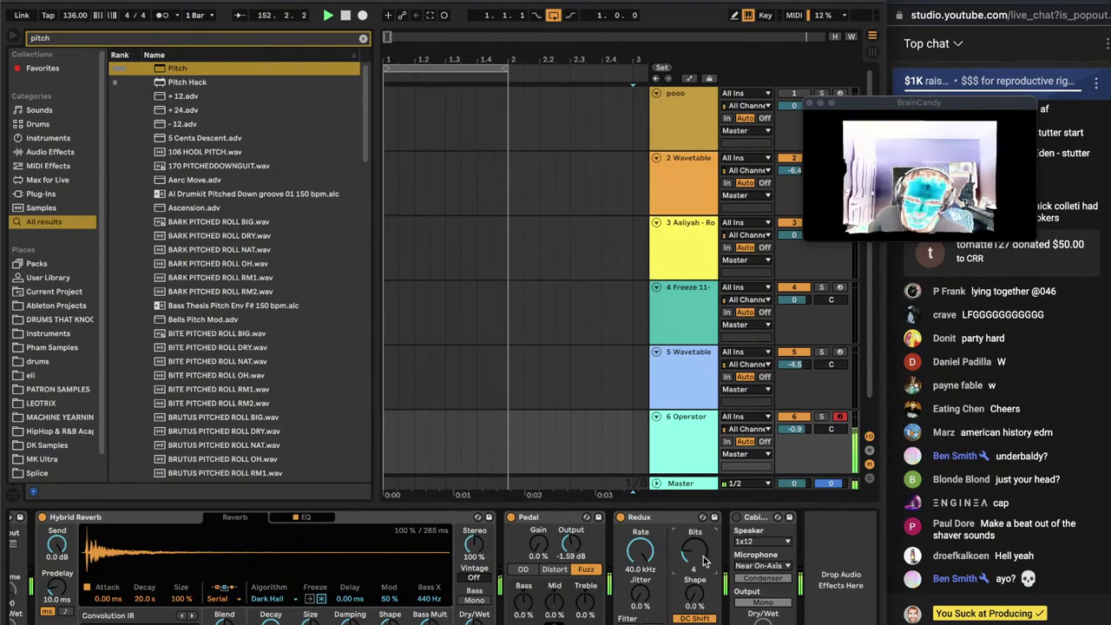
pyautogui.moveTo(792, 429); pyautogui.dragTo(792, 439)
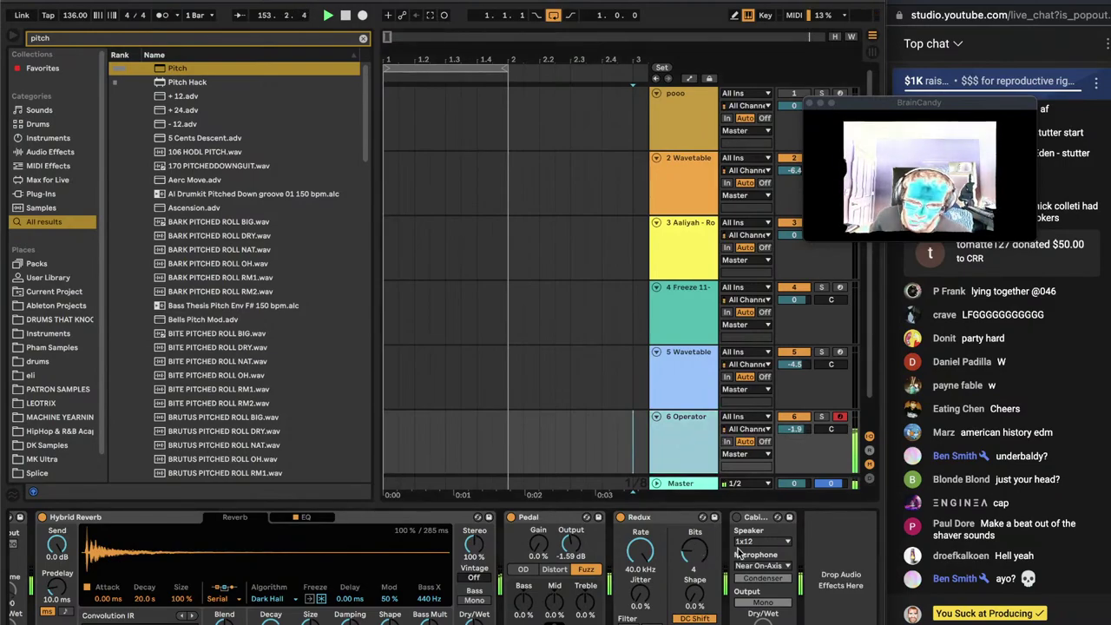
pyautogui.click(721, 434)
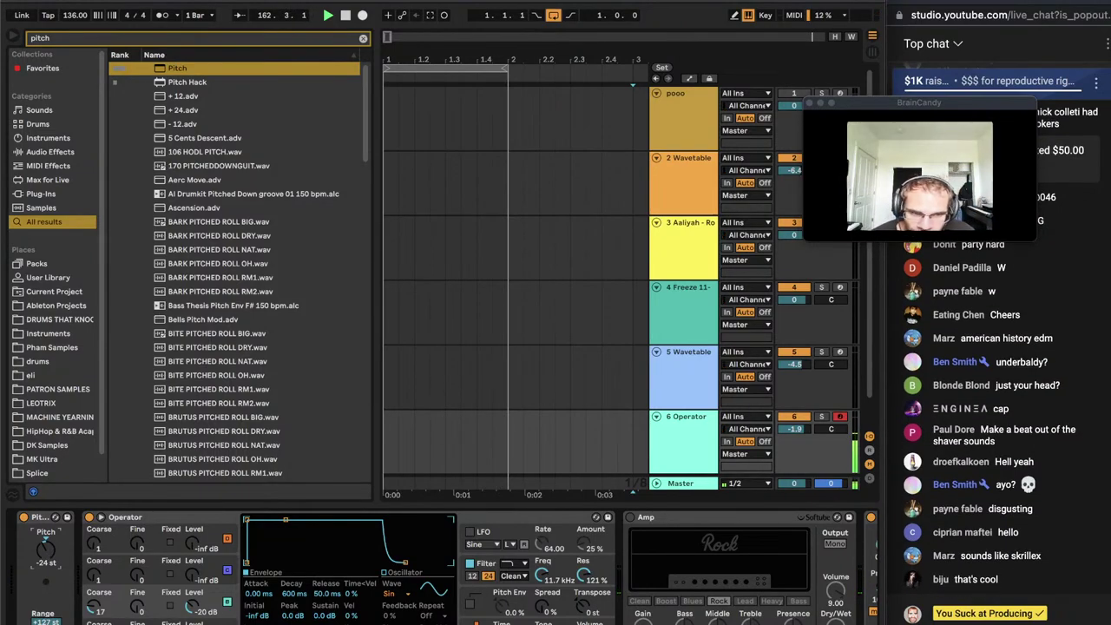
# Check the Violence track in Spotify, return to Ableton Live and set Redux's bit depth to 5
pyautogui.click(440, 621)
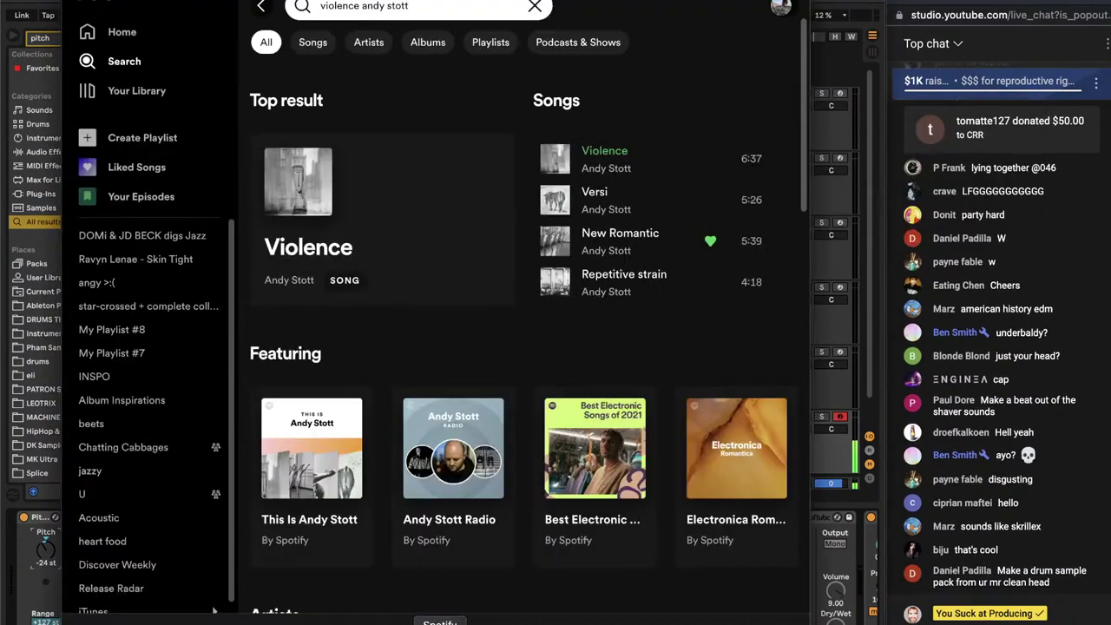
pyautogui.click(827, 589)
pyautogui.hscroll(10, 712, 553)
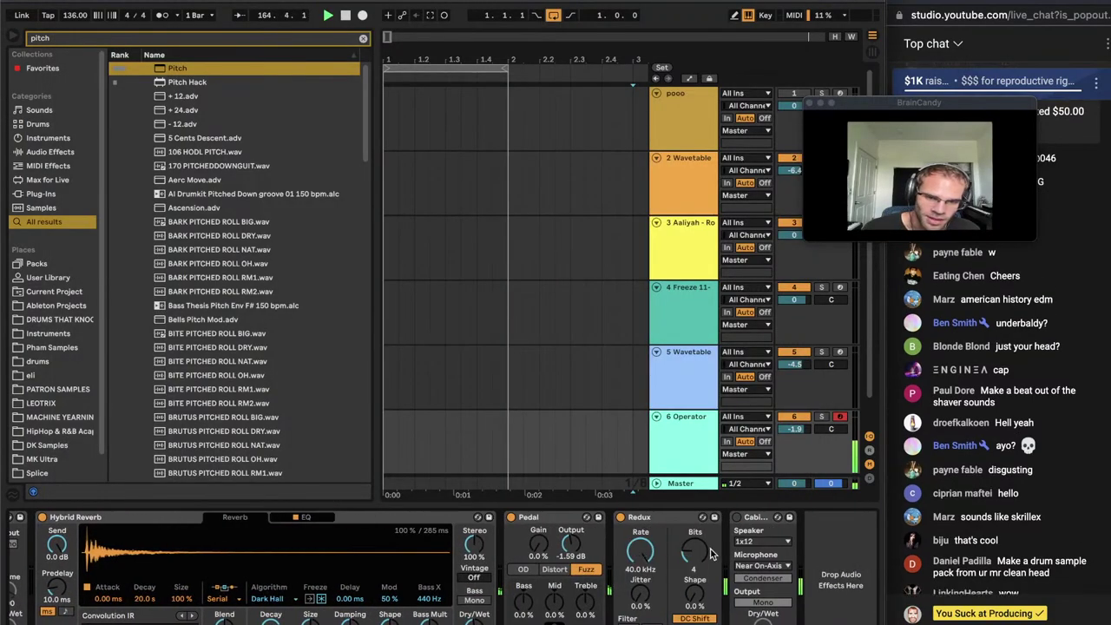
pyautogui.moveTo(711, 553); pyautogui.dragTo(711, 545)
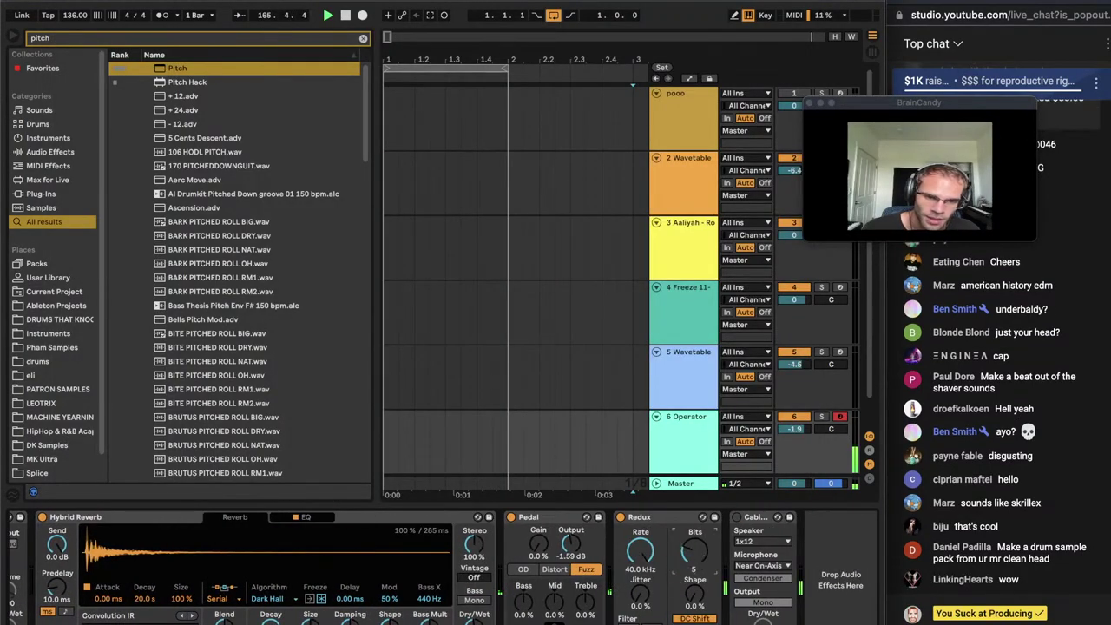
pyautogui.hscroll(-10, 711, 564)
# Play Violence in Spotify for comparison and set the envelope attack of Operator's oscillator A to 49.2 ms in Ableton Live
pyautogui.click(440, 622)
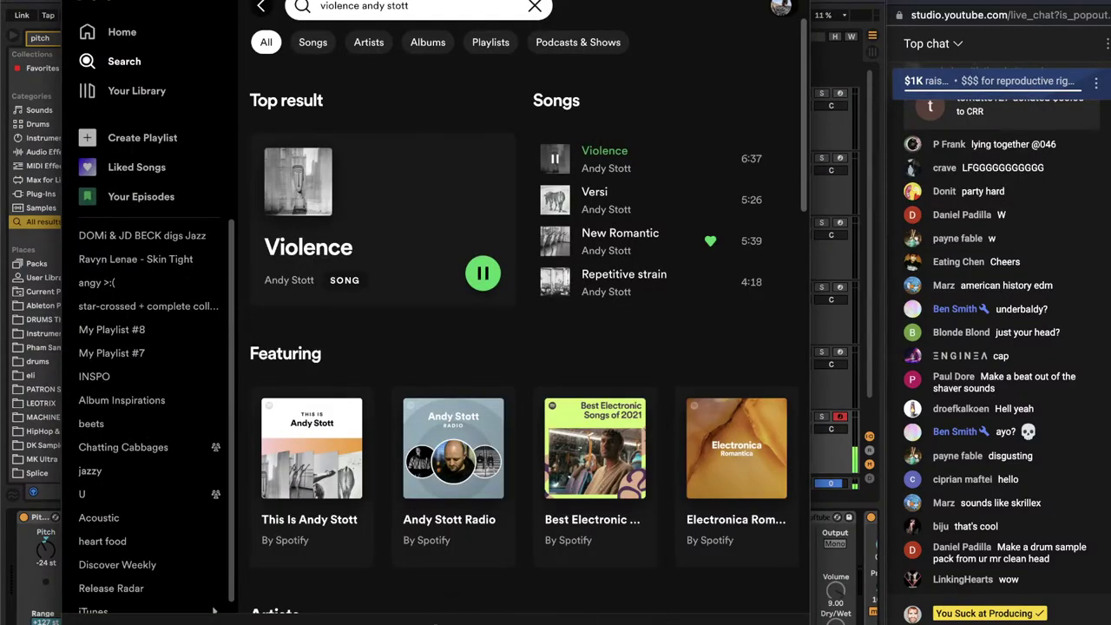
pyautogui.press('super+Tab')
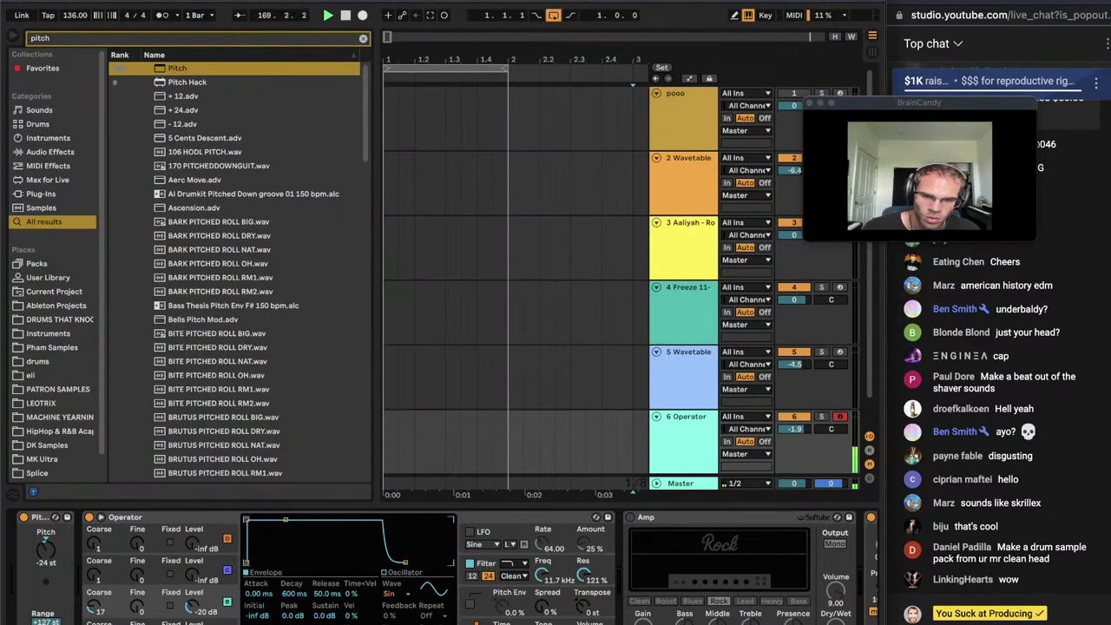
pyautogui.moveTo(256, 599); pyautogui.dragTo(257, 597)
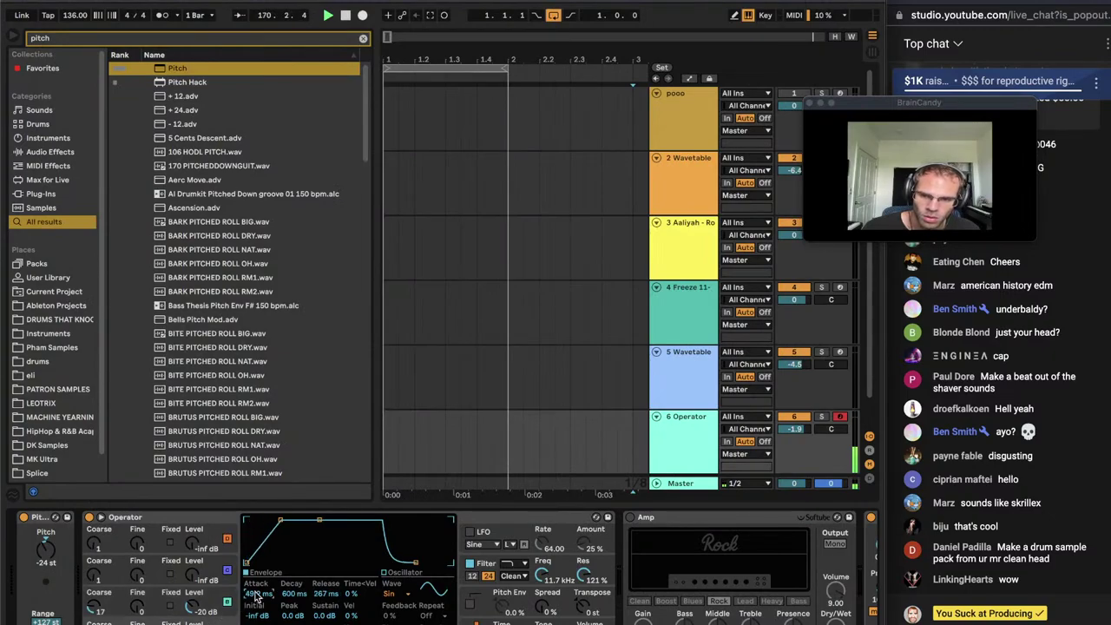
pyautogui.press('super+Tab')
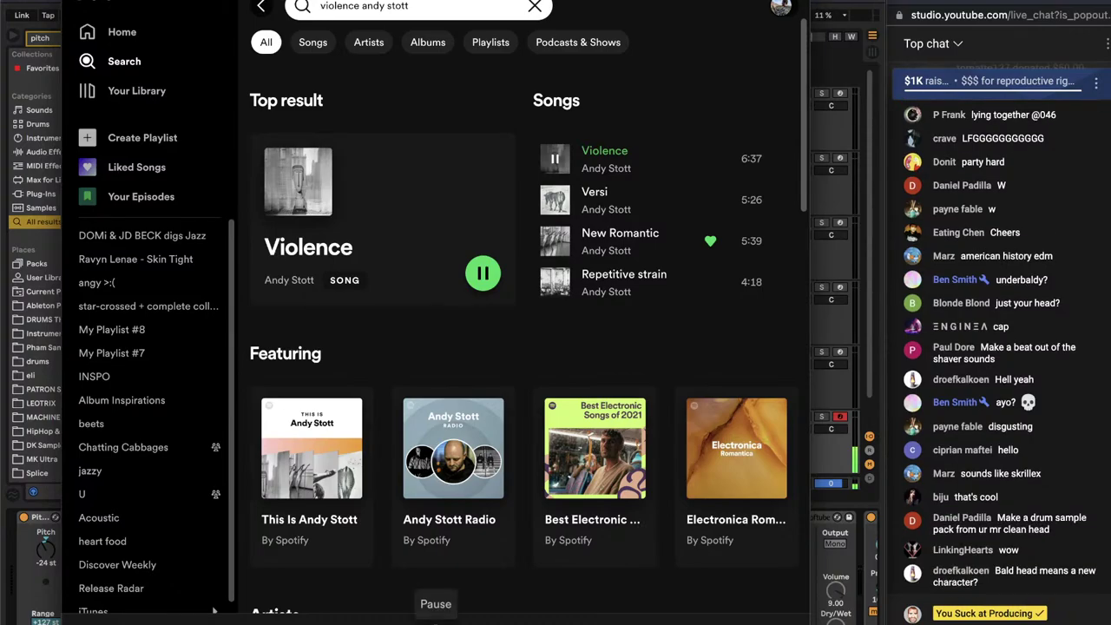
pyautogui.click(850, 595)
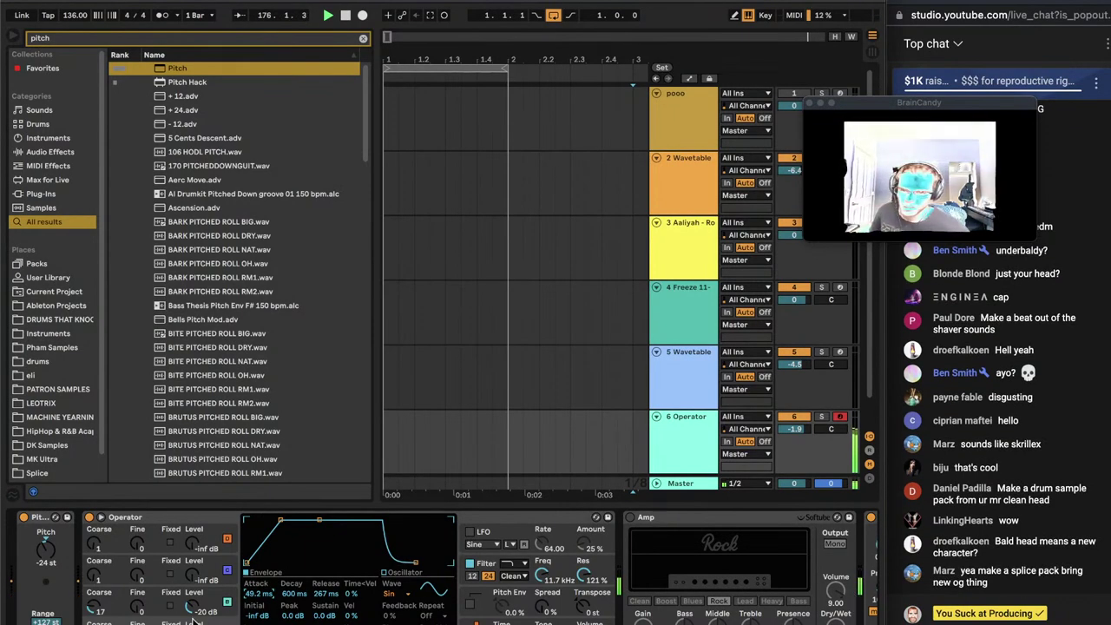
# Set Operator's oscillator B coarse tuning to 8 and level to -18 dB, and oscillator A's envelope attack to 782 ms
pyautogui.click(94, 606)
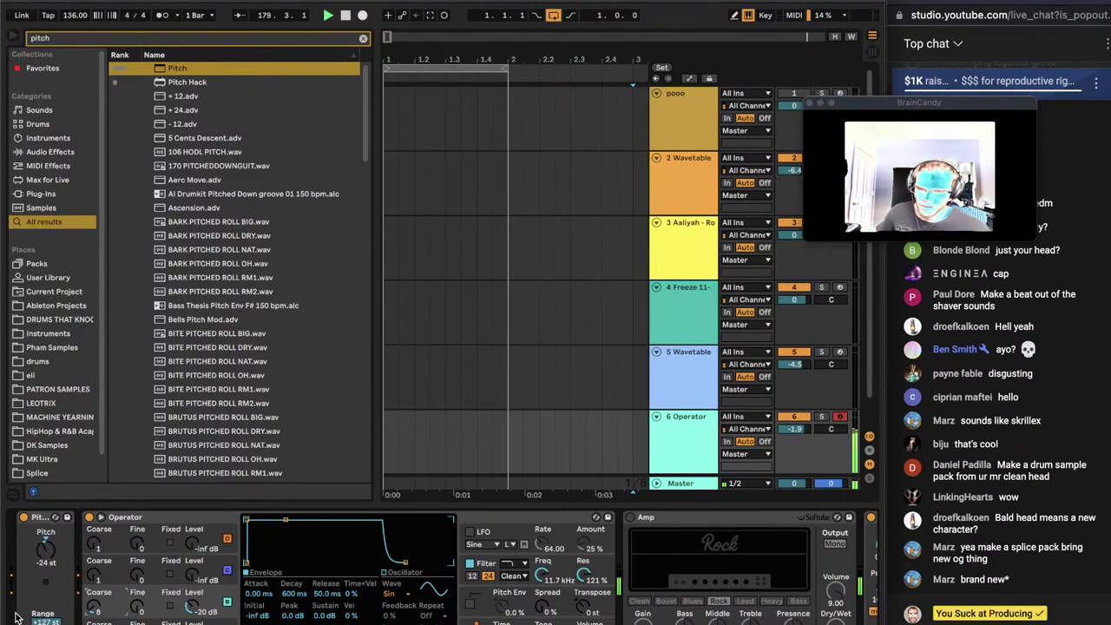
pyautogui.click(207, 616)
pyautogui.moveTo(252, 595); pyautogui.dragTo(252, 587)
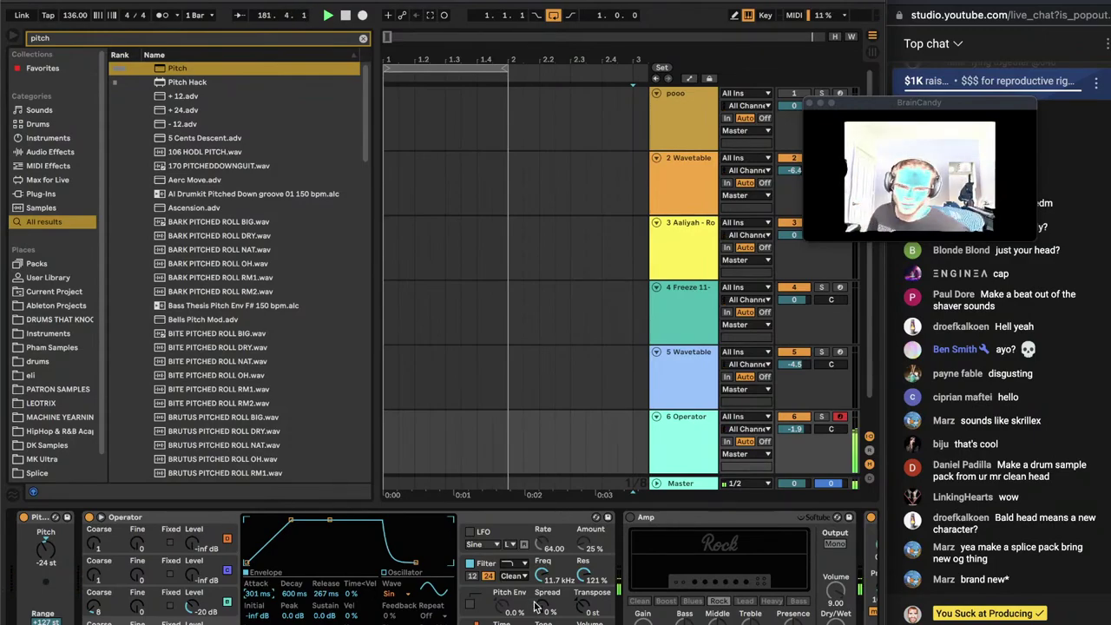
pyautogui.hscroll(10, 536, 608)
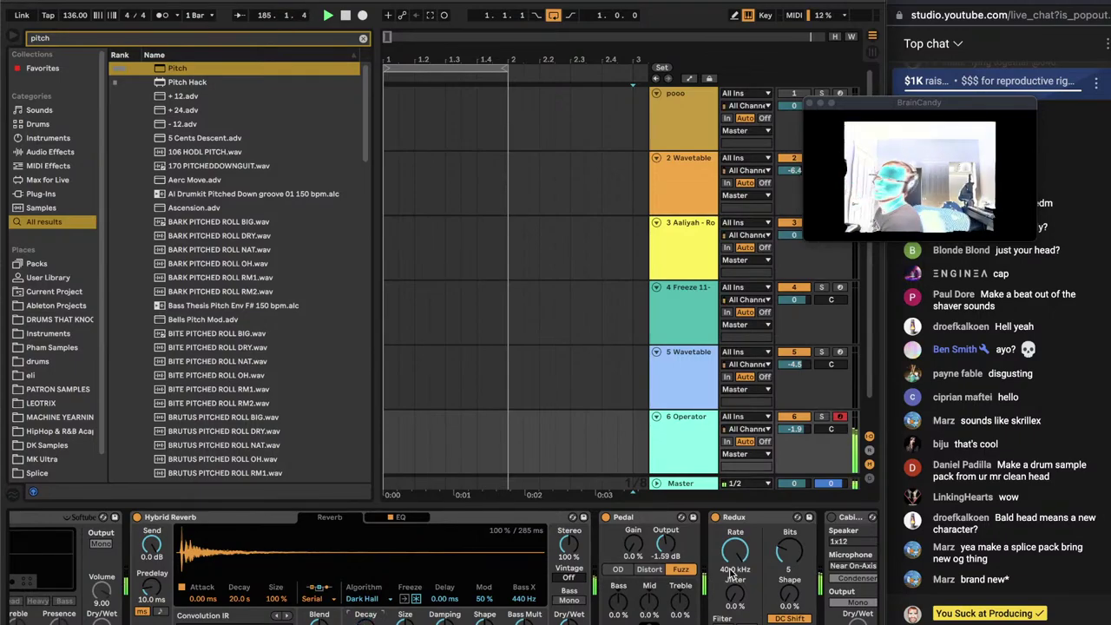
pyautogui.hscroll(-10, 164, 598)
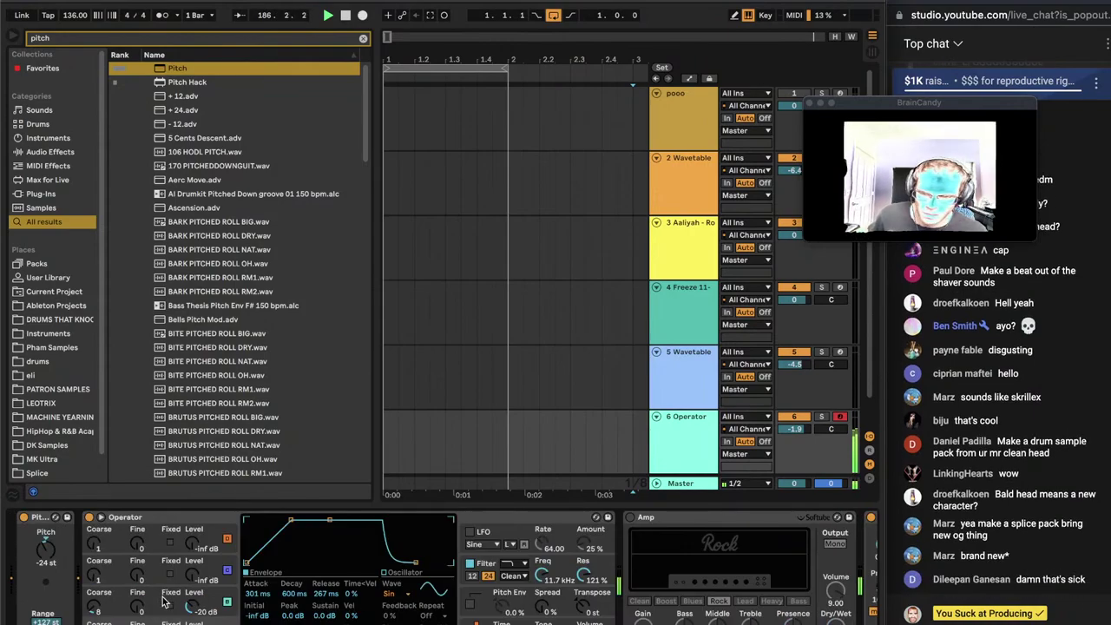
pyautogui.click(190, 604)
pyautogui.moveTo(92, 606); pyautogui.dragTo(92, 595)
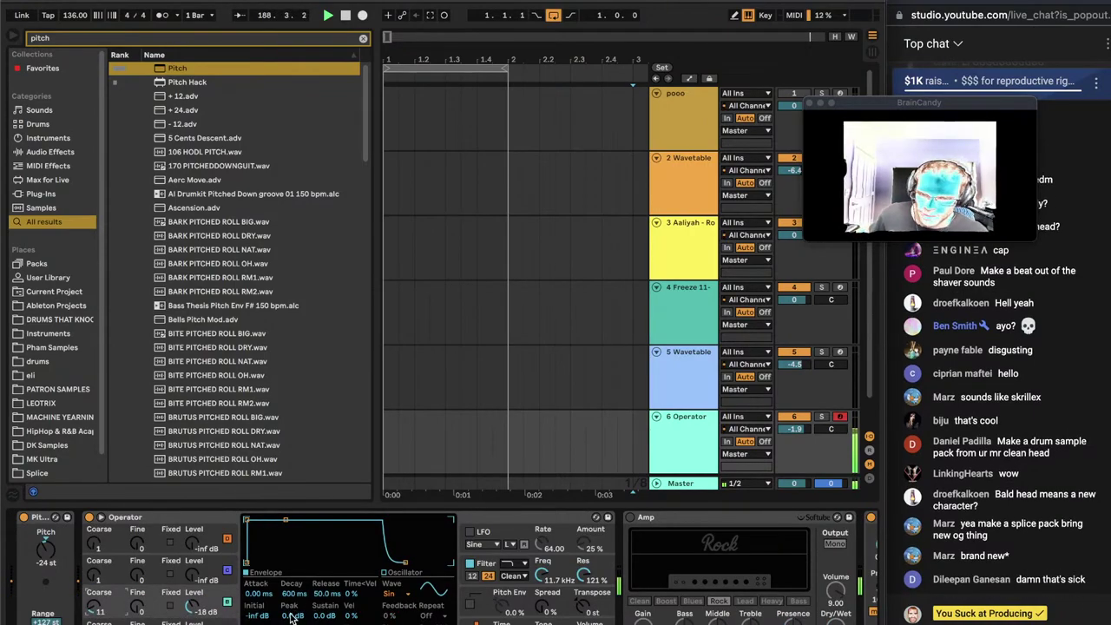
pyautogui.moveTo(252, 594); pyautogui.dragTo(251, 564)
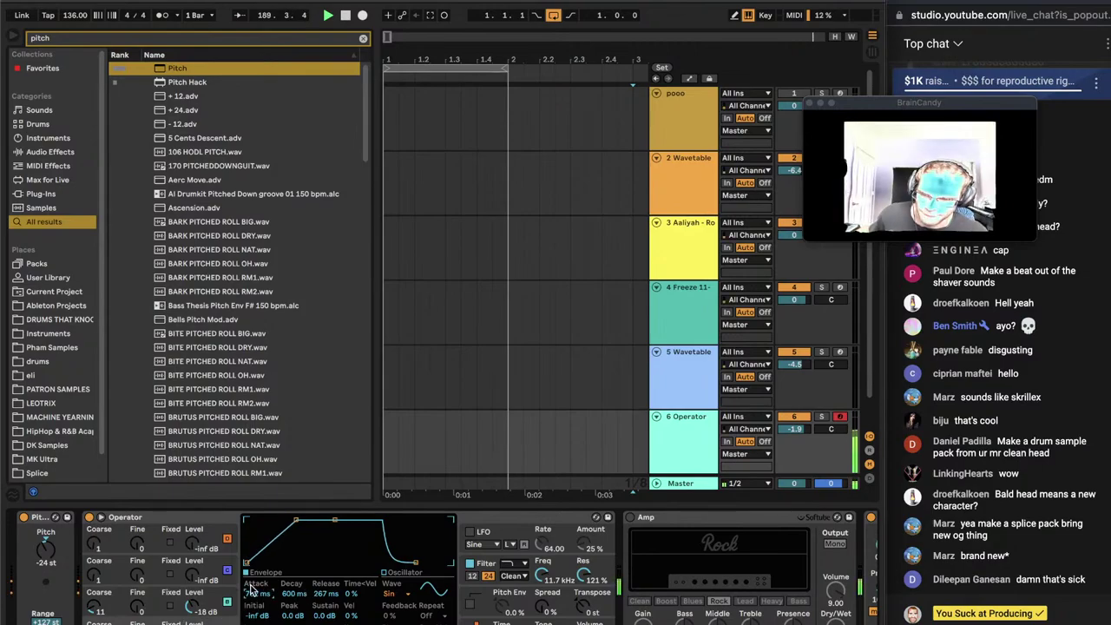
pyautogui.moveTo(95, 607); pyautogui.dragTo(95, 617)
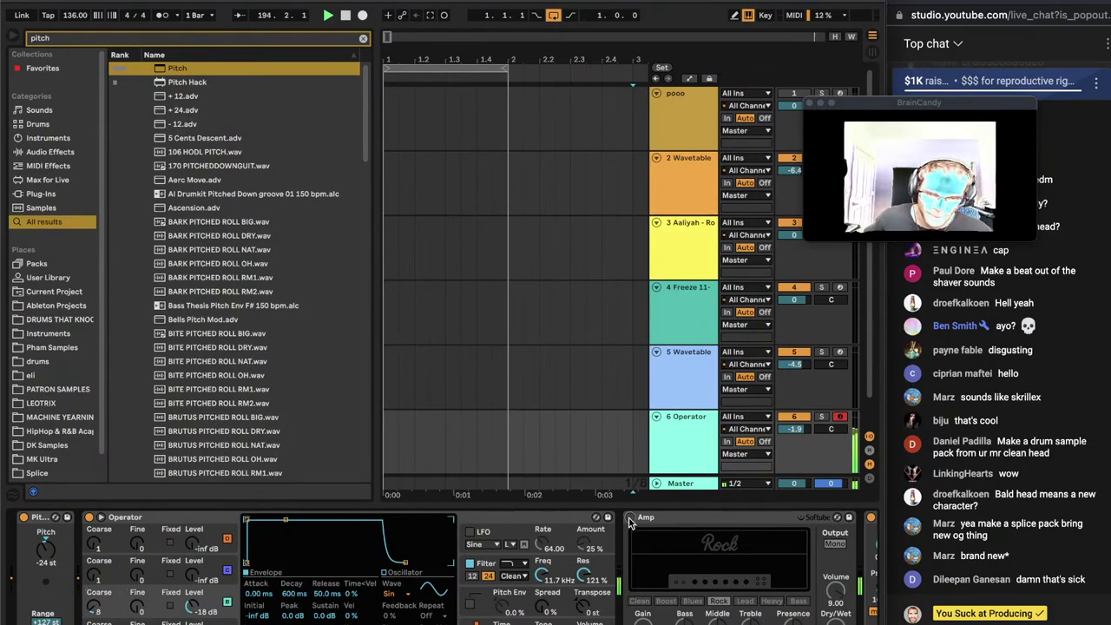
# Activate Amp with its volume at 4.44 and set oscillator A's envelope attack to 20.0 s
pyautogui.moveTo(835, 592); pyautogui.dragTo(836, 595)
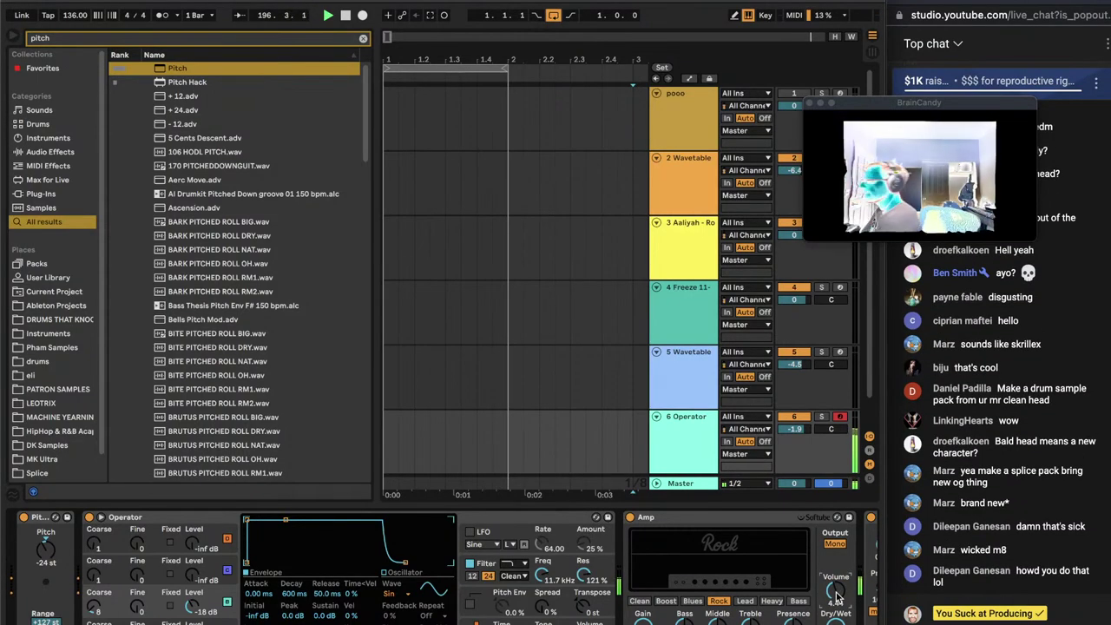
pyautogui.click(160, 621)
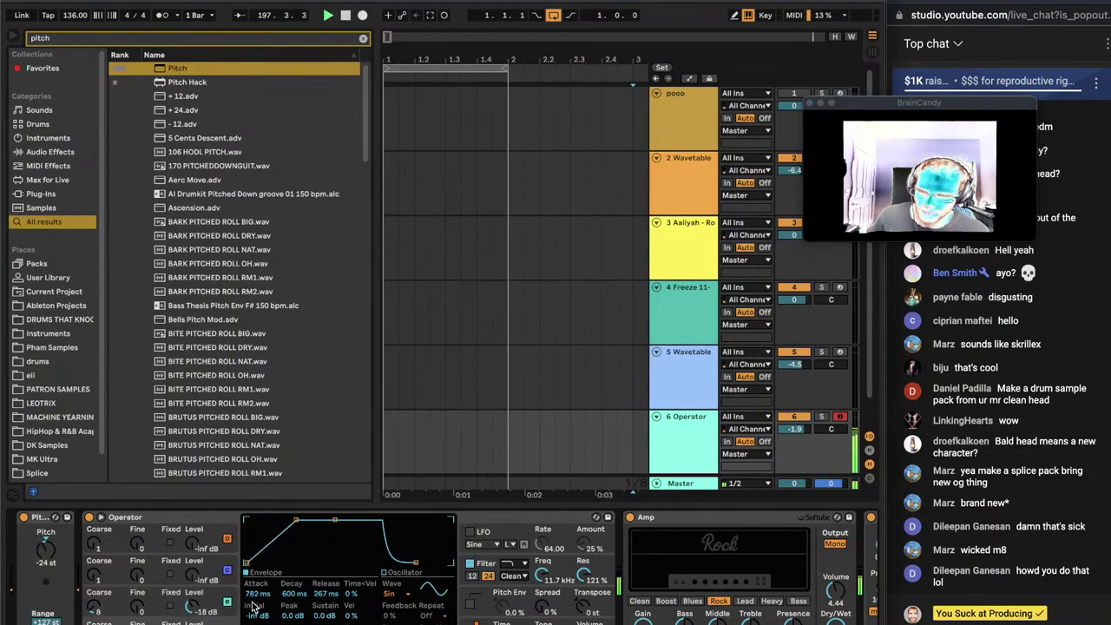
pyautogui.moveTo(254, 599); pyautogui.dragTo(253, 564)
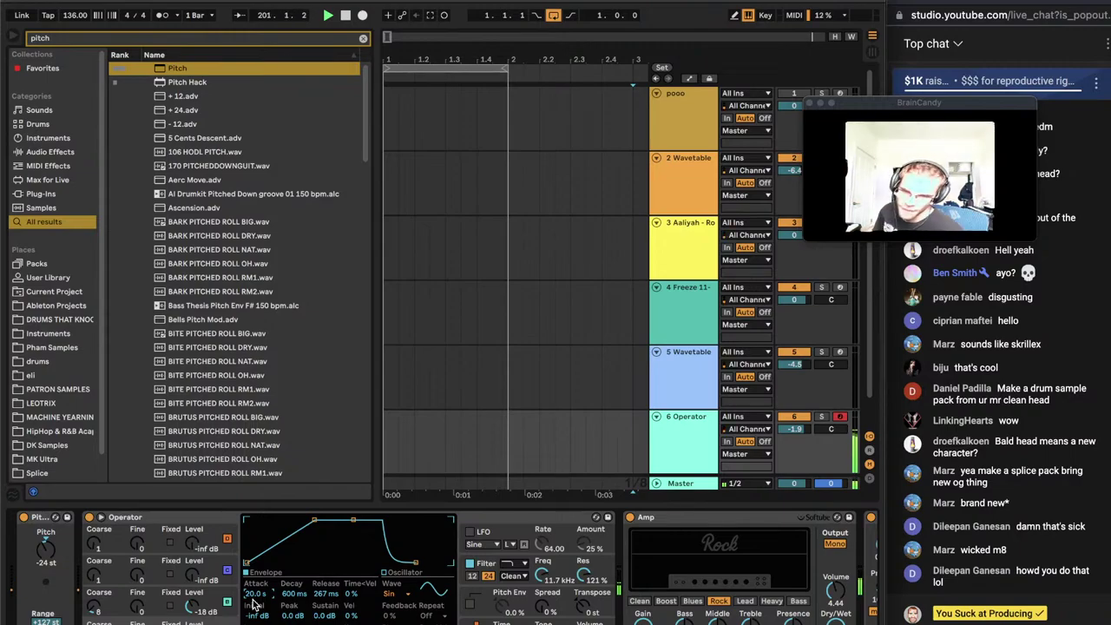
# Mute the 6 Operator track and display oscillator A's envelope in Operator
pyautogui.click(794, 417)
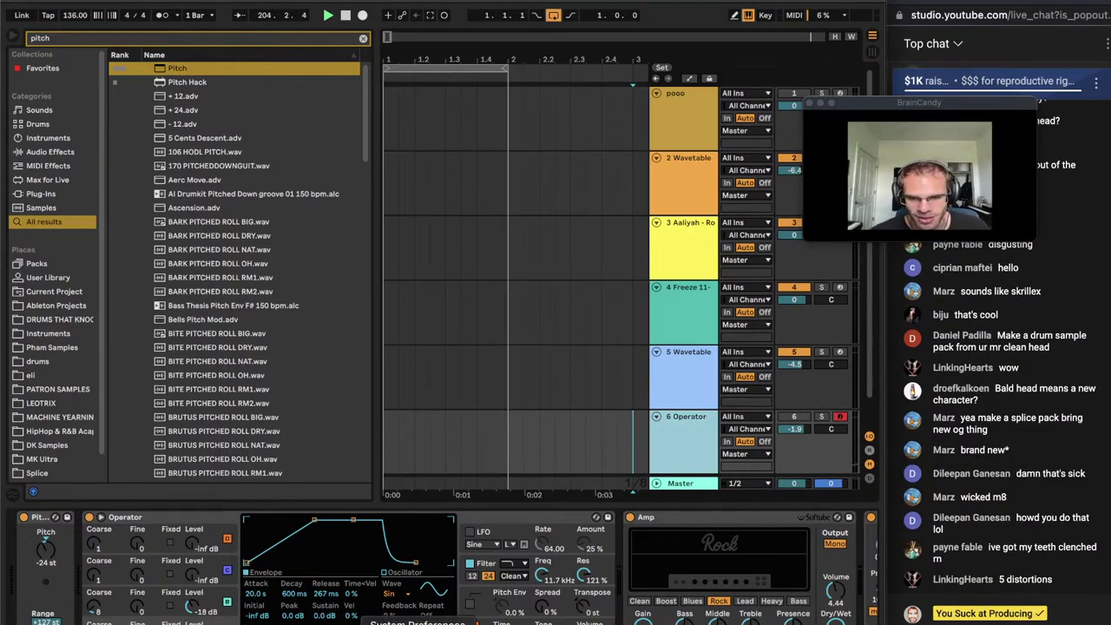
pyautogui.click(209, 620)
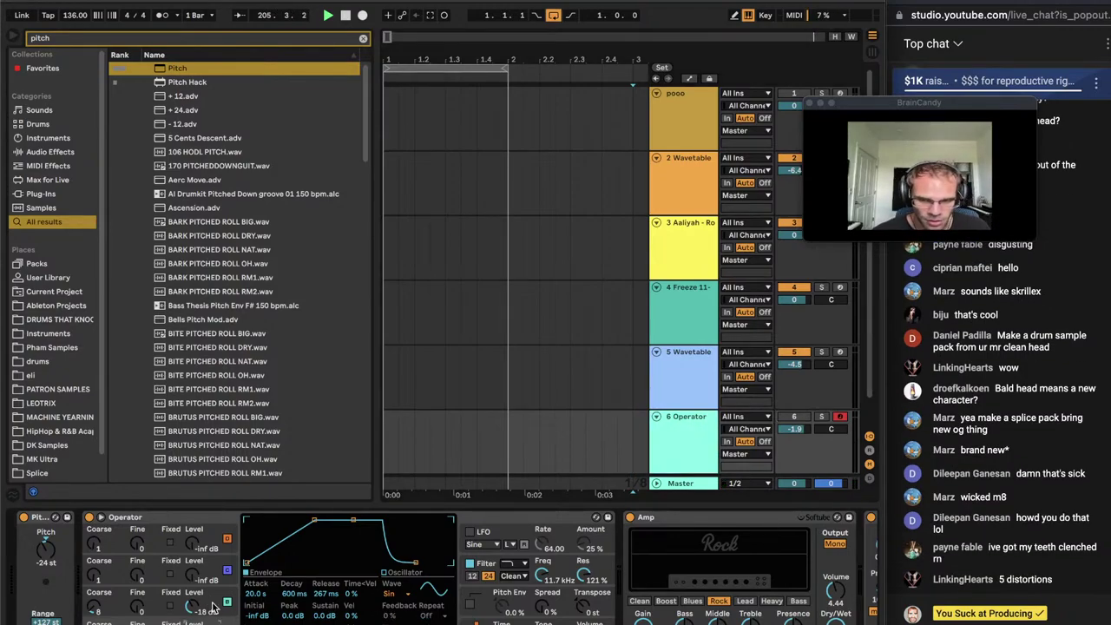
pyautogui.click(213, 607)
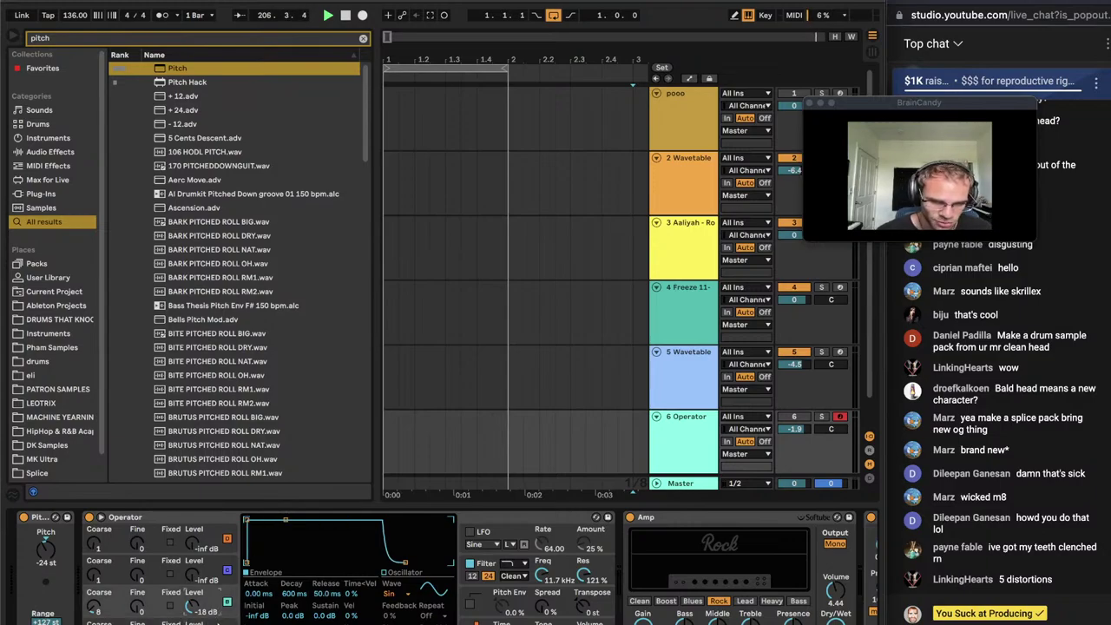
pyautogui.click(239, 621)
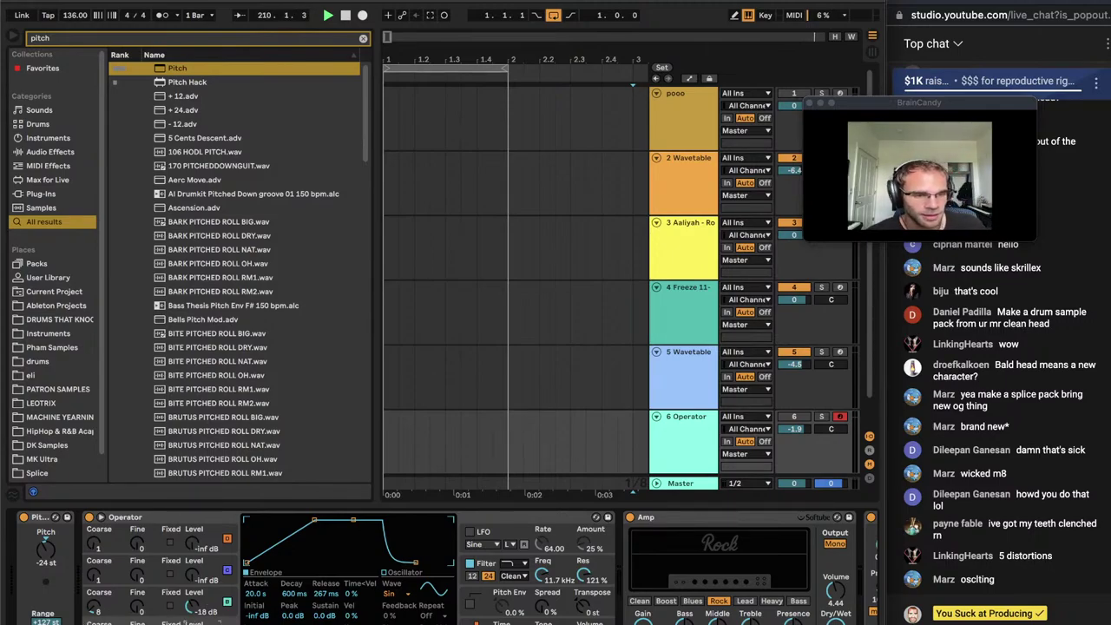
pyautogui.hscroll(3, 442, 567)
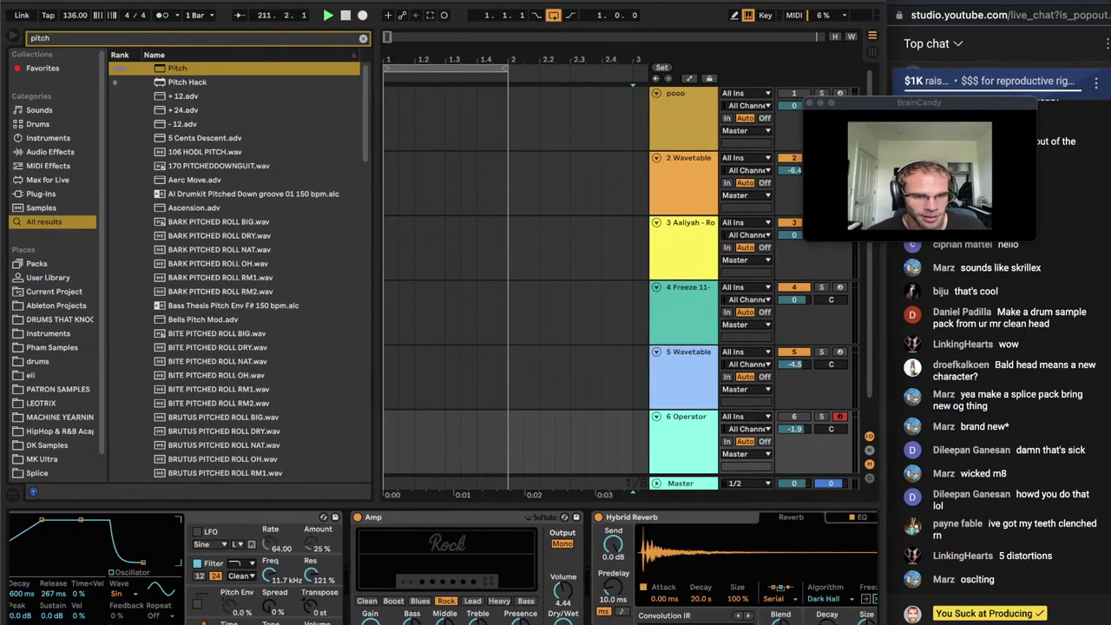
# Select Redux in the device chain, compare with Violence in Spotify, pause the song and return to Ableton Live
pyautogui.hscroll(10, 443, 568)
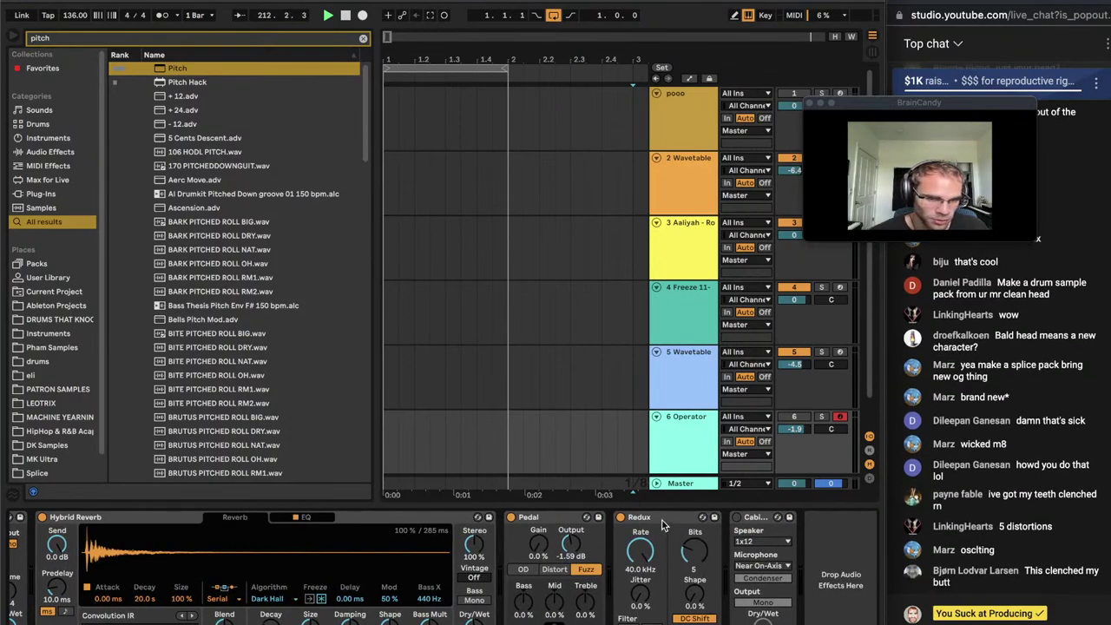
pyautogui.click(661, 522)
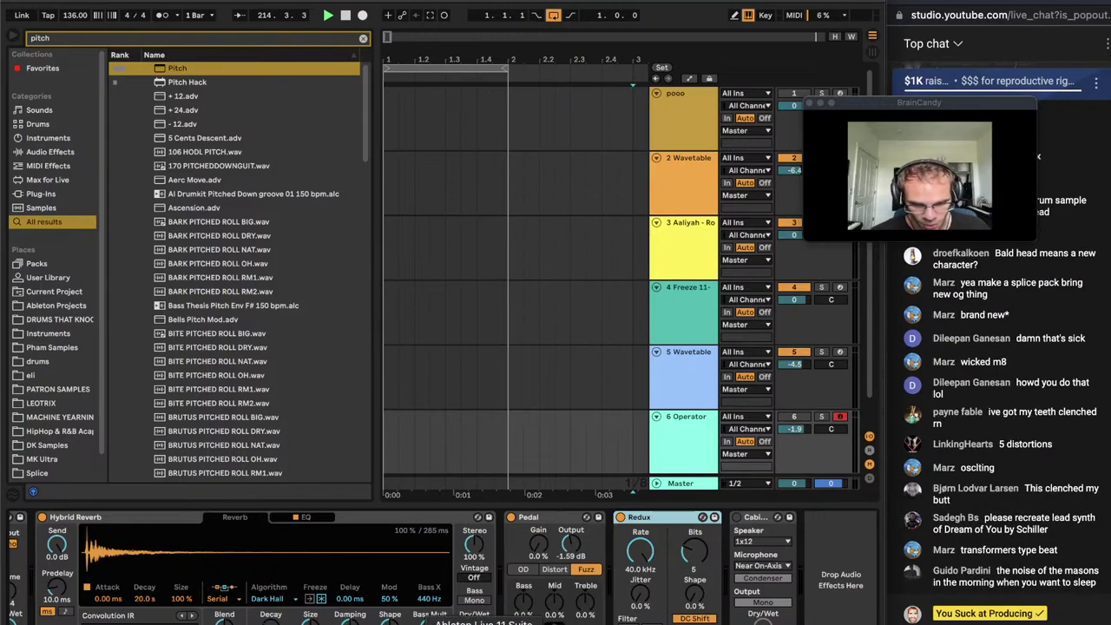
pyautogui.click(445, 622)
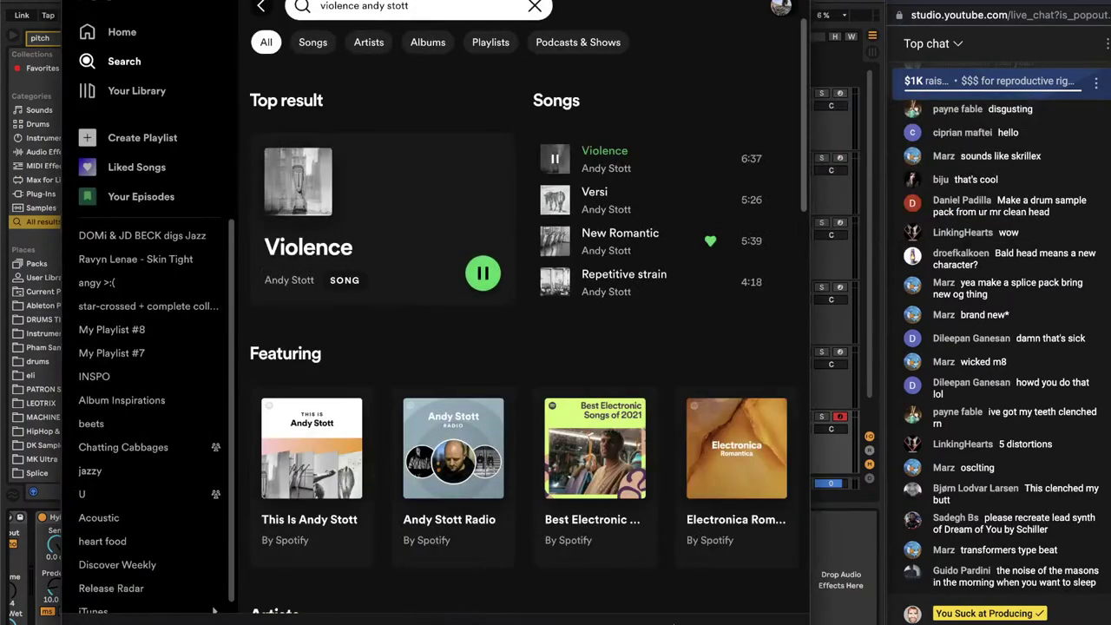
pyautogui.press('space')
pyautogui.click(861, 588)
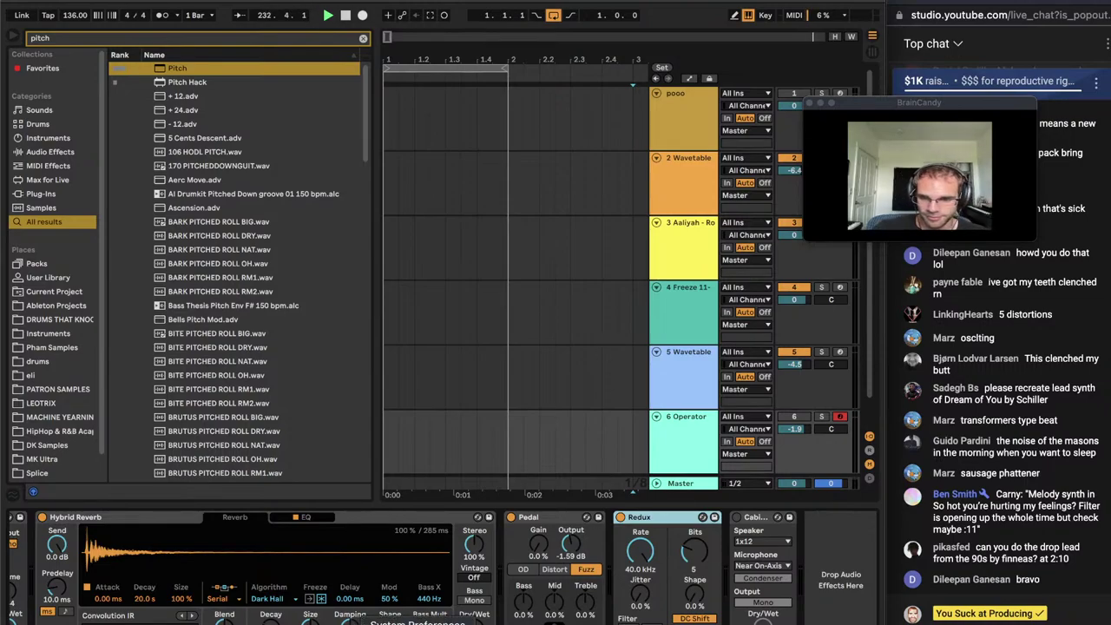
# Search Spotify for "so hot you're hurting", listen to the Caroline Polachek song and pause it
pyautogui.click(440, 622)
pyautogui.click(535, 7)
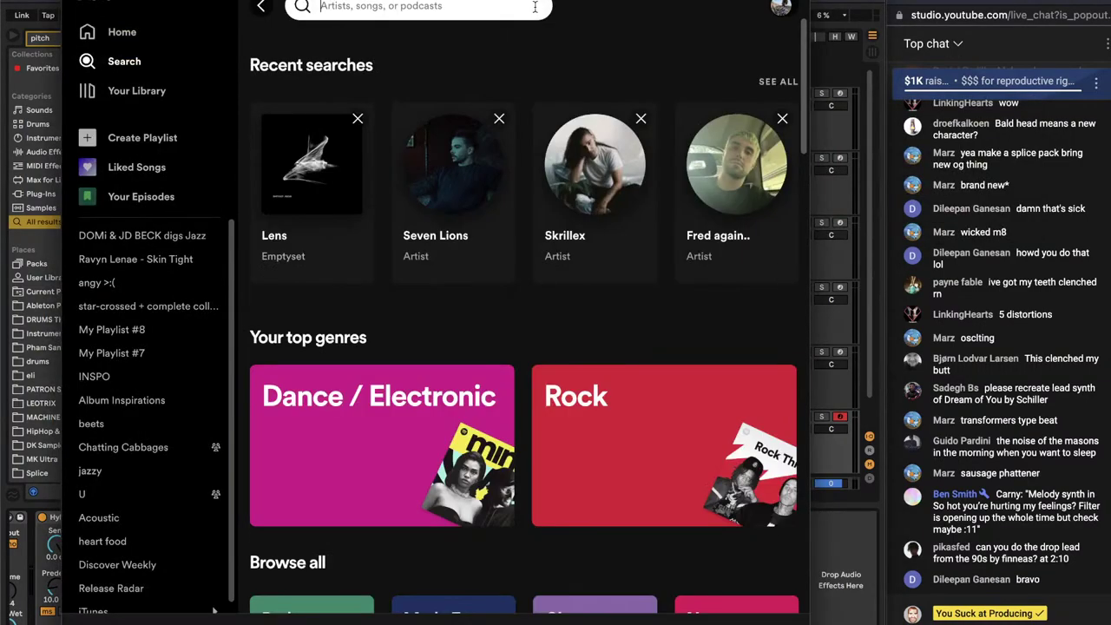
pyautogui.write("so hot you're hurting")
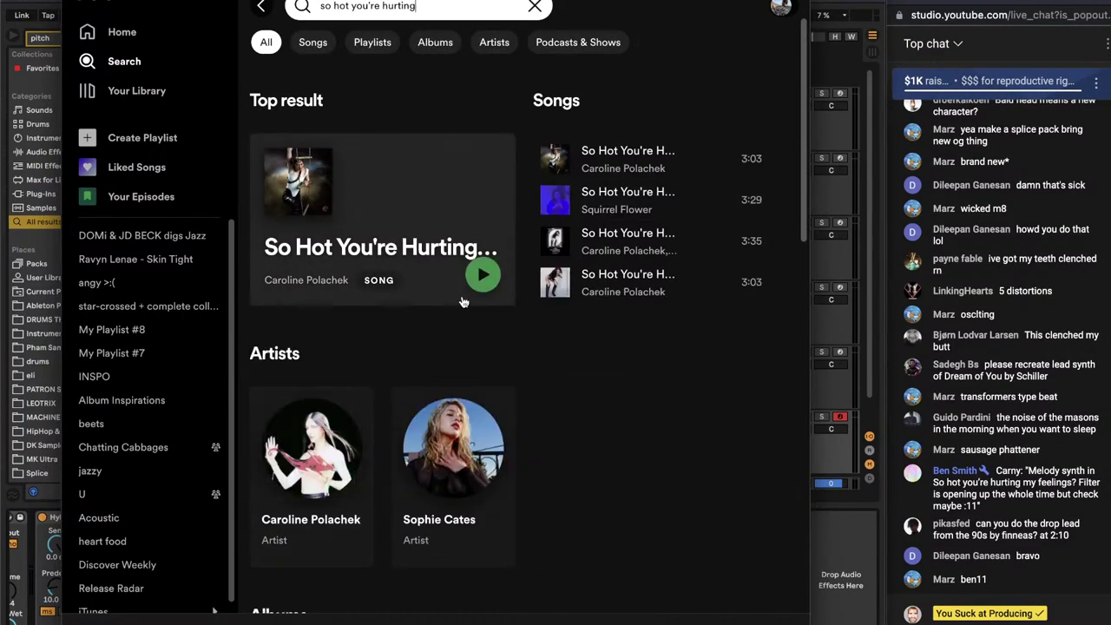
pyautogui.click(484, 274)
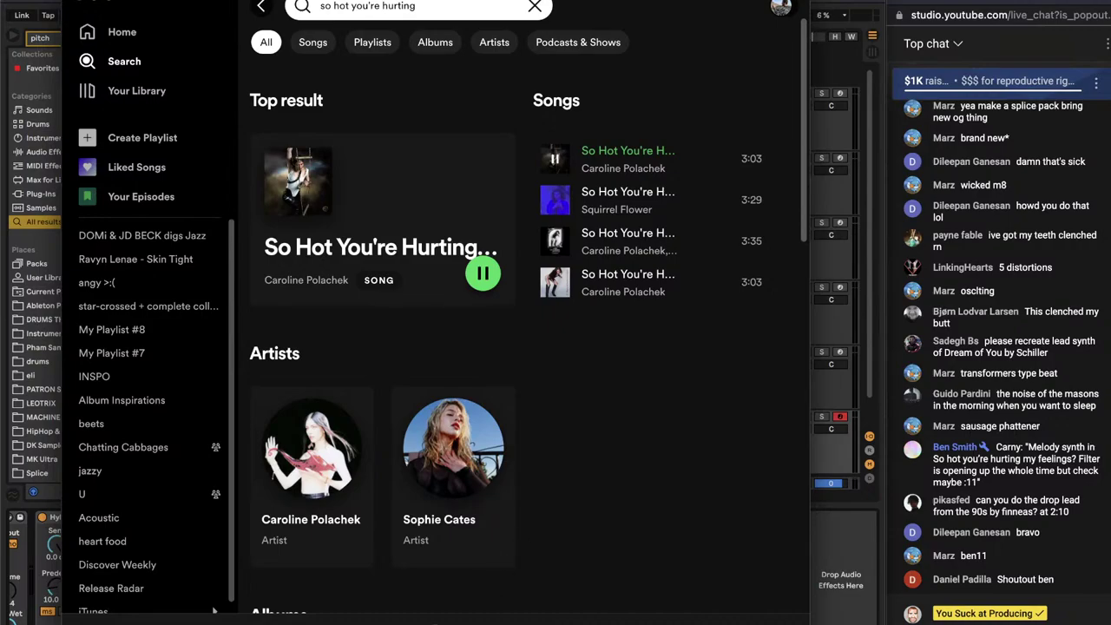
pyautogui.click(436, 622)
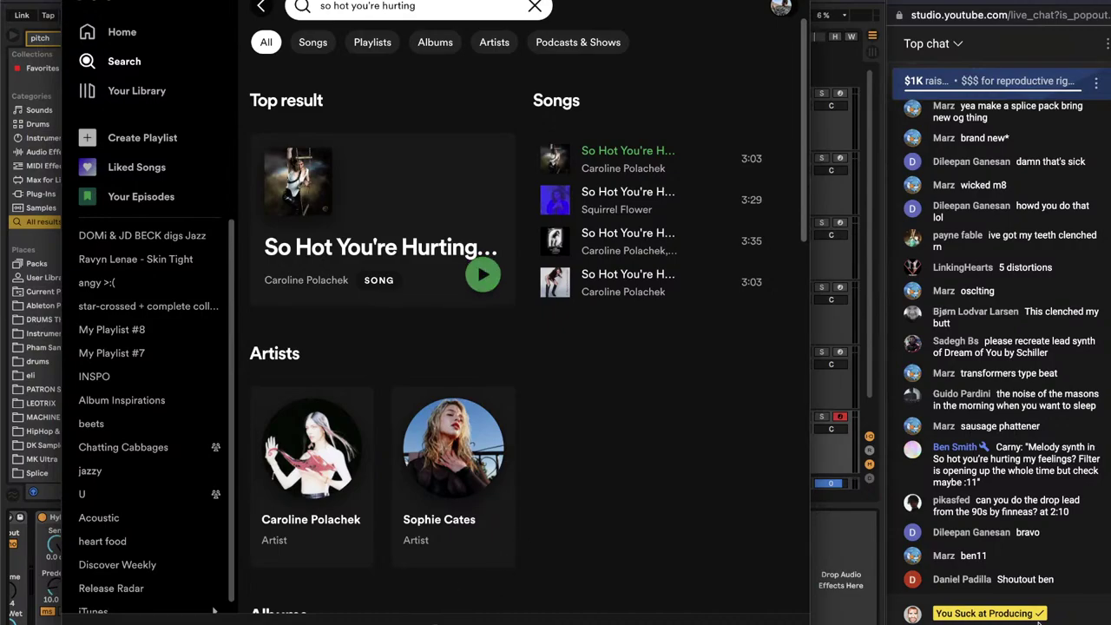
# Add a new MIDI track below 6 Operator in Ableton Live and load TAL U-No-LX-V2 on it
pyautogui.click(841, 602)
pyautogui.click(687, 435)
pyautogui.press('super+shift+t')
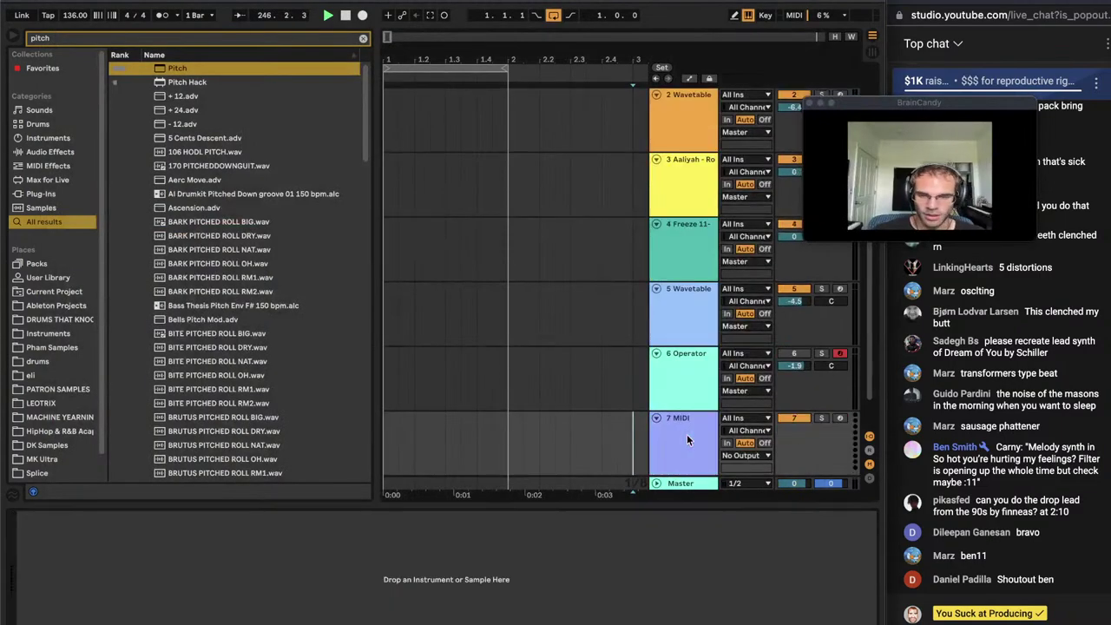
pyautogui.press('super+f')
pyautogui.write('tal u')
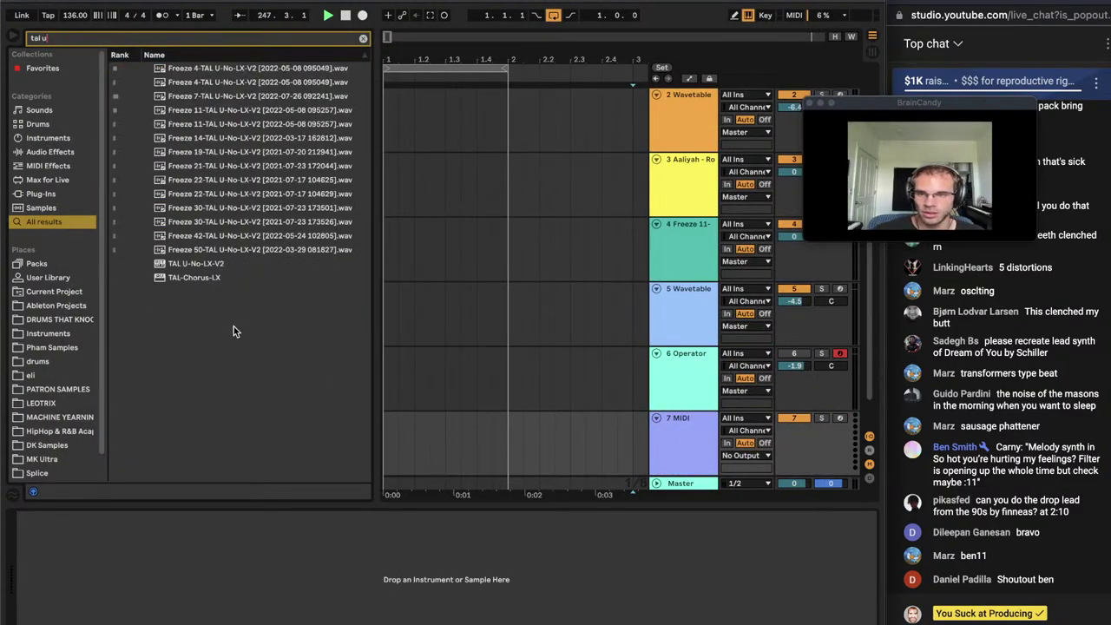
pyautogui.doubleClick(198, 264)
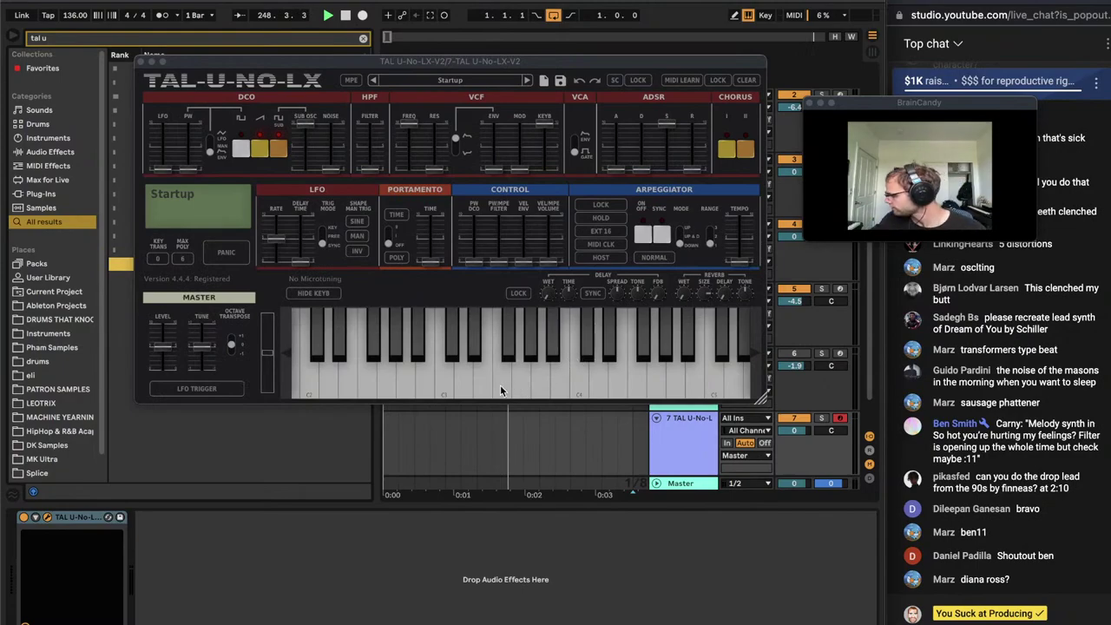
# Enable chorus II in TAL-U-NO-LX, set the DCO pulse width to 6.22, and bring envelope sustain and release to about mid-level
pyautogui.click(745, 151)
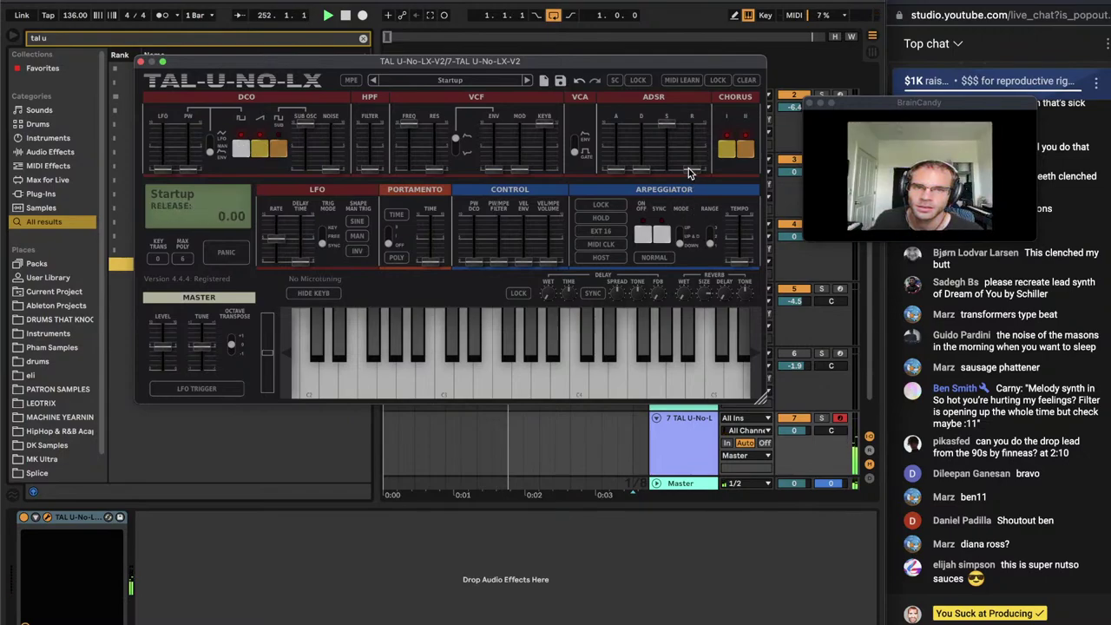
pyautogui.moveTo(692, 170); pyautogui.dragTo(666, 146)
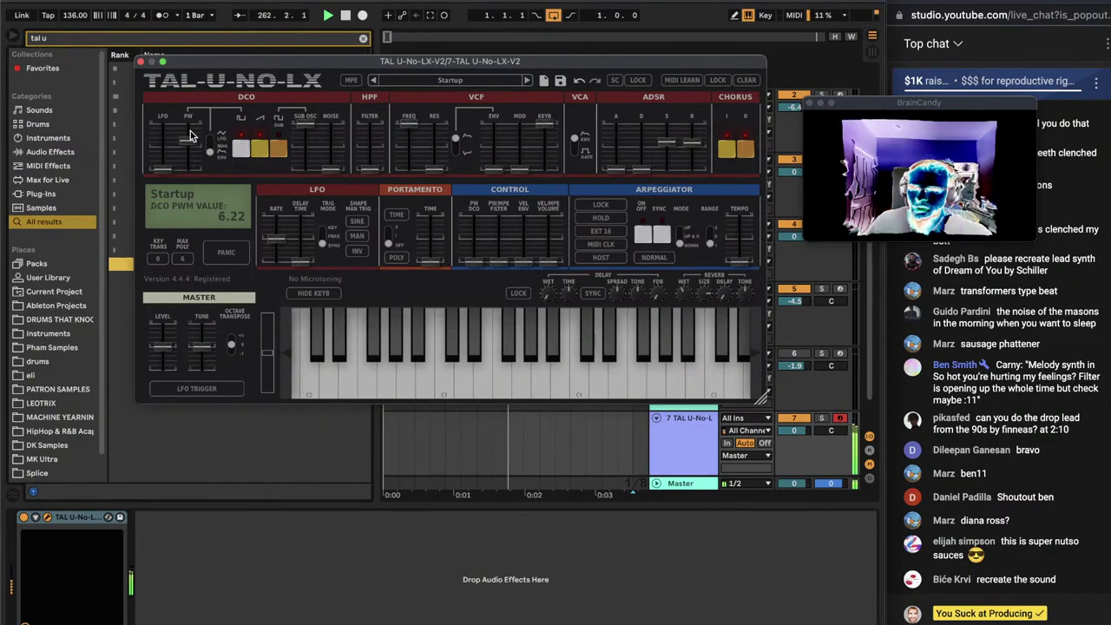
pyautogui.moveTo(410, 156); pyautogui.dragTo(413, 126)
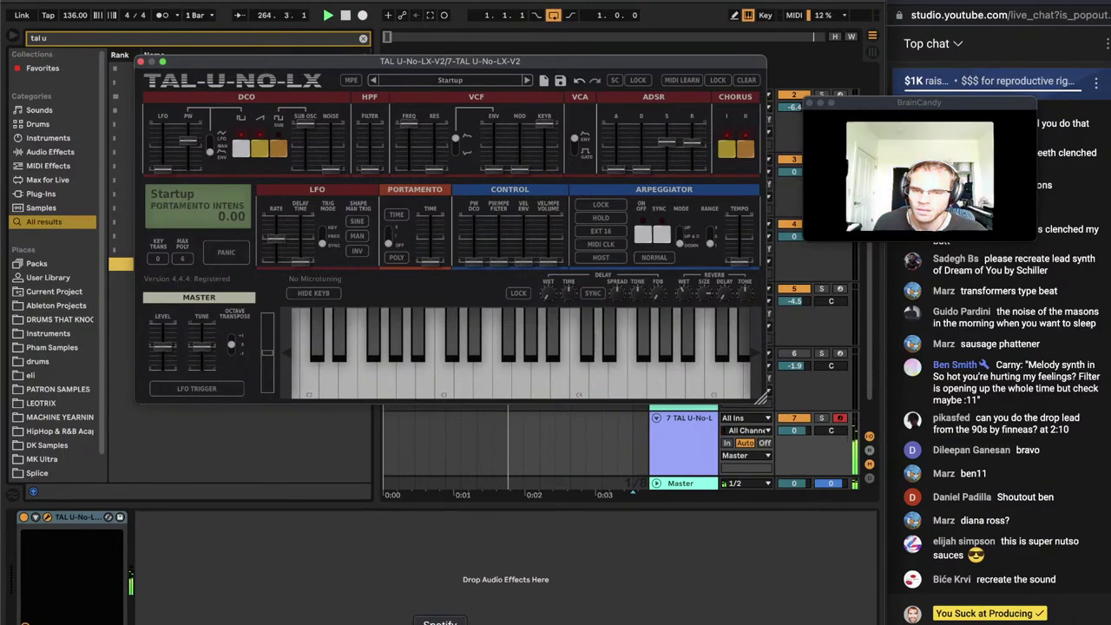
# Play the Caroline Polachek song in Spotify for comparison, pause it and return to the synth in Ableton Live
pyautogui.click(439, 623)
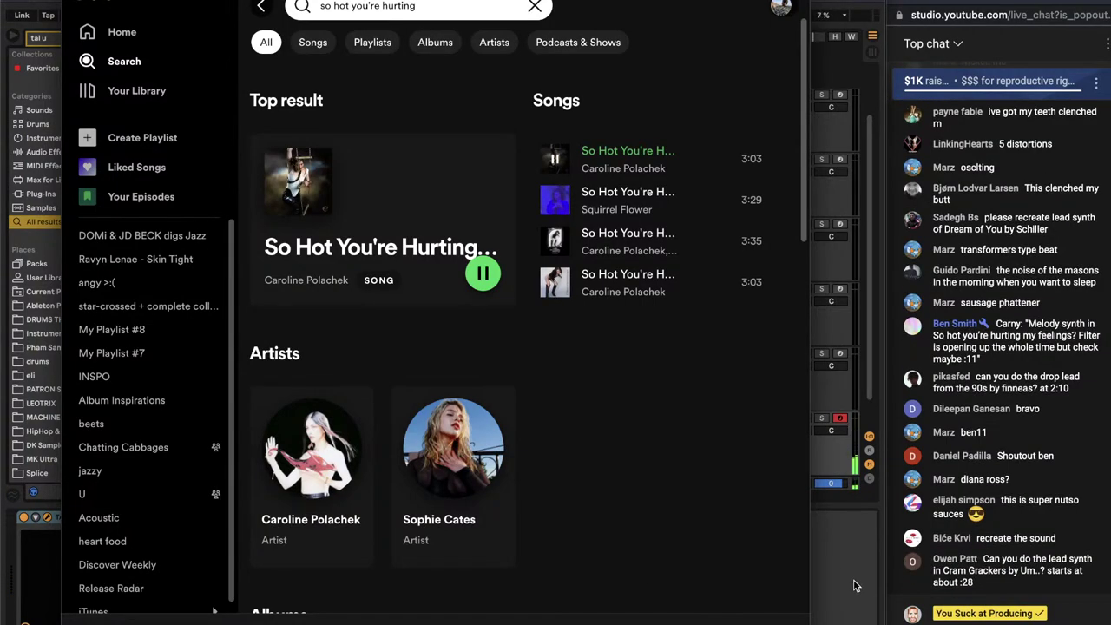
pyautogui.press('space')
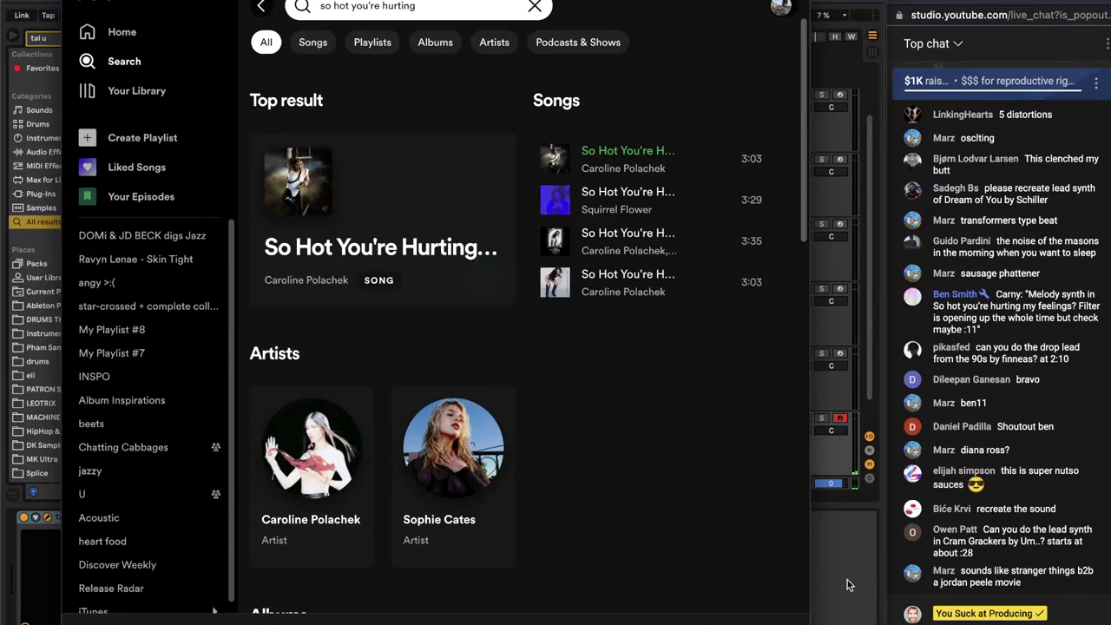
pyautogui.click(847, 580)
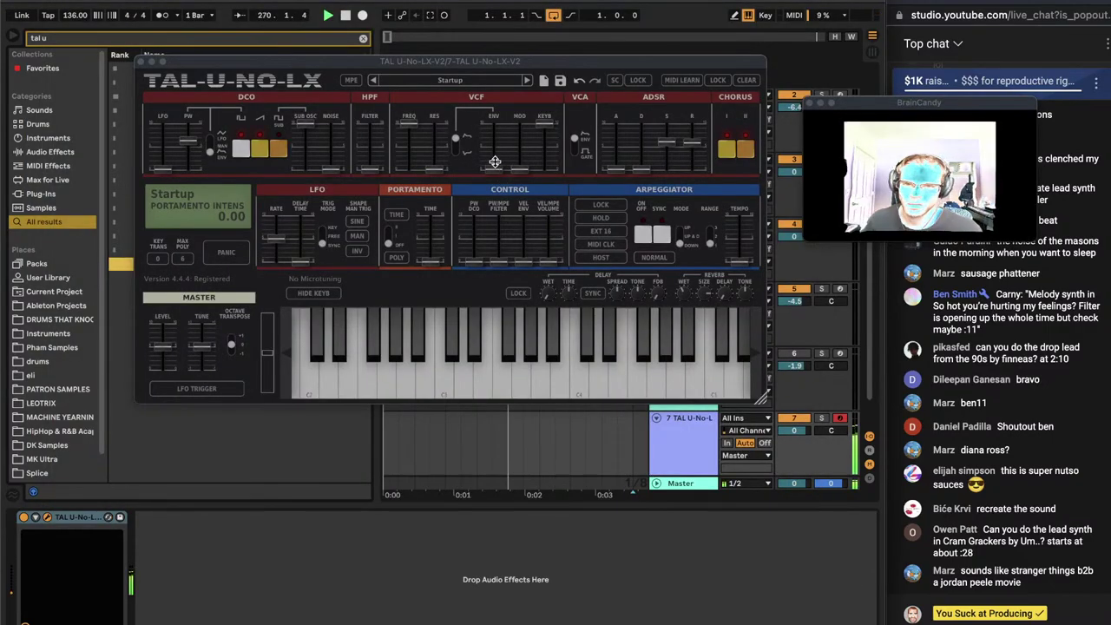
# Set the VCF cutoff to 2.75 and resonance to 5.23, and raise the filter's envelope amount to about half
pyautogui.moveTo(399, 128); pyautogui.dragTo(439, 144)
pyautogui.moveTo(411, 142); pyautogui.dragTo(412, 156)
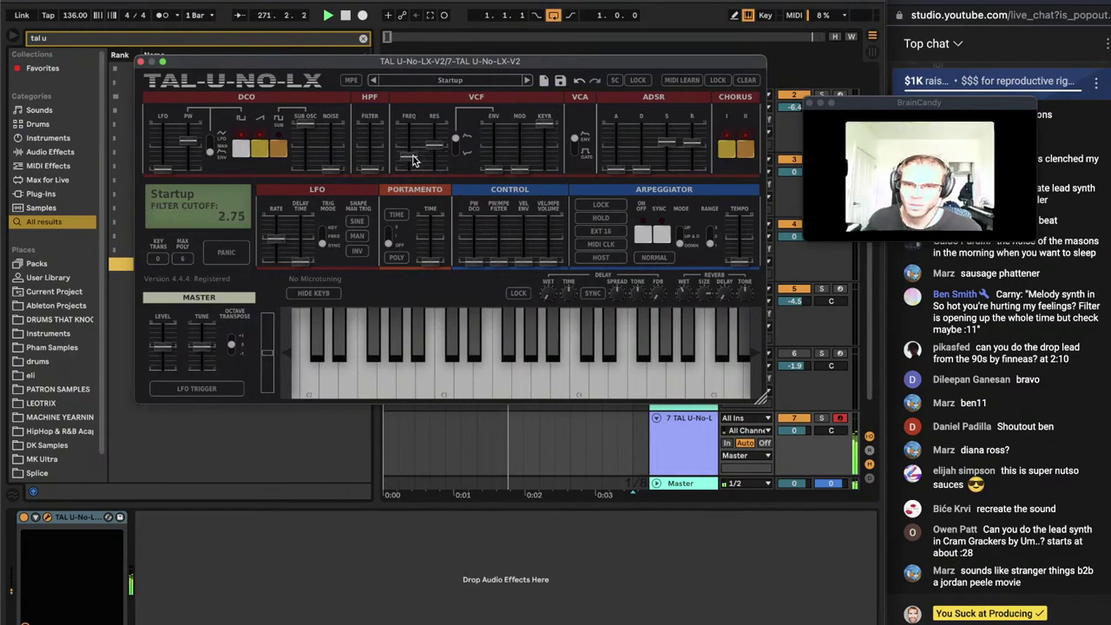
pyautogui.moveTo(490, 168); pyautogui.dragTo(482, 145)
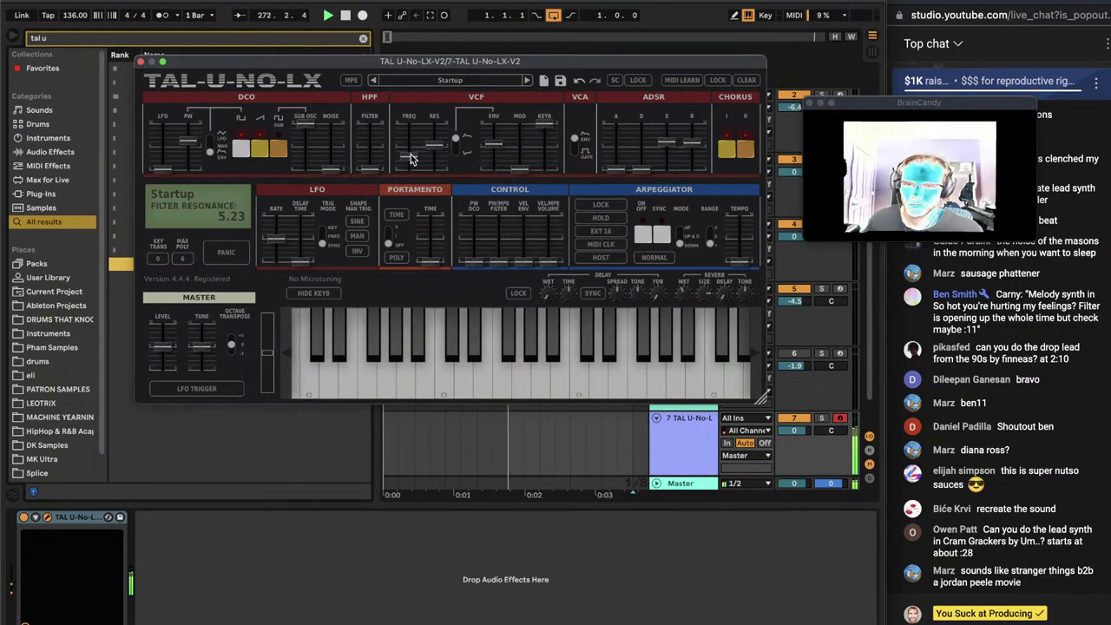
pyautogui.click(415, 160)
# Set the ADSR attack to 1.69 with the VCA in ENV mode, and raise the VCF cutoff to about half
pyautogui.click(583, 162)
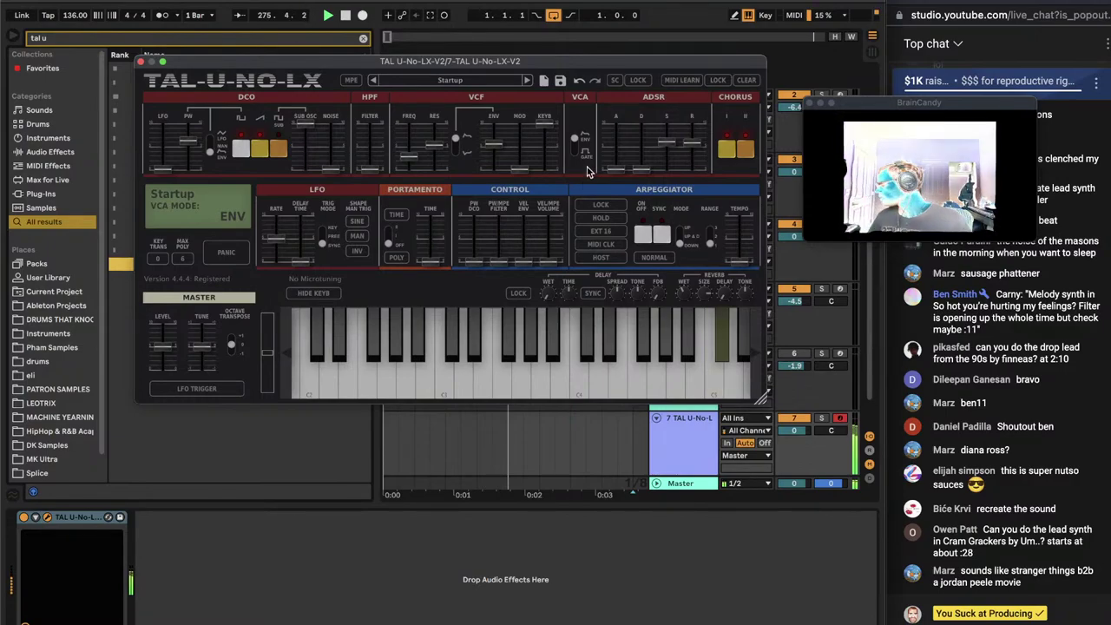
pyautogui.click(615, 165)
pyautogui.moveTo(614, 165); pyautogui.dragTo(611, 161)
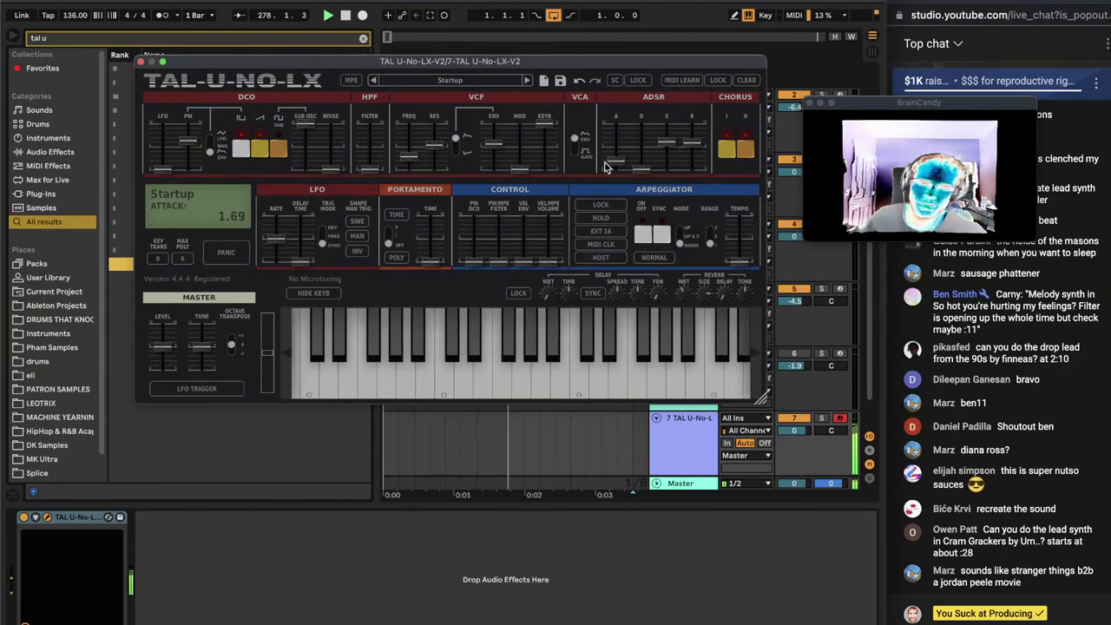
pyautogui.moveTo(408, 156); pyautogui.dragTo(410, 145)
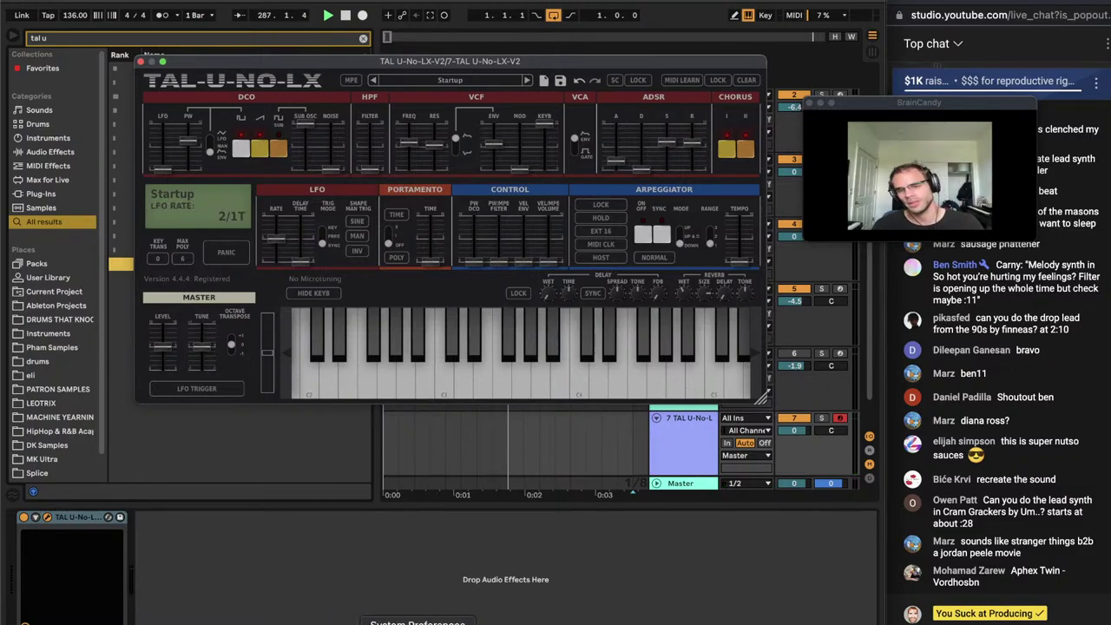
# Compare with the song in Spotify, then toggle the DCO's sawtooth waveform and raise its pulse width slightly in TAL-U-NO-LX
pyautogui.click(440, 623)
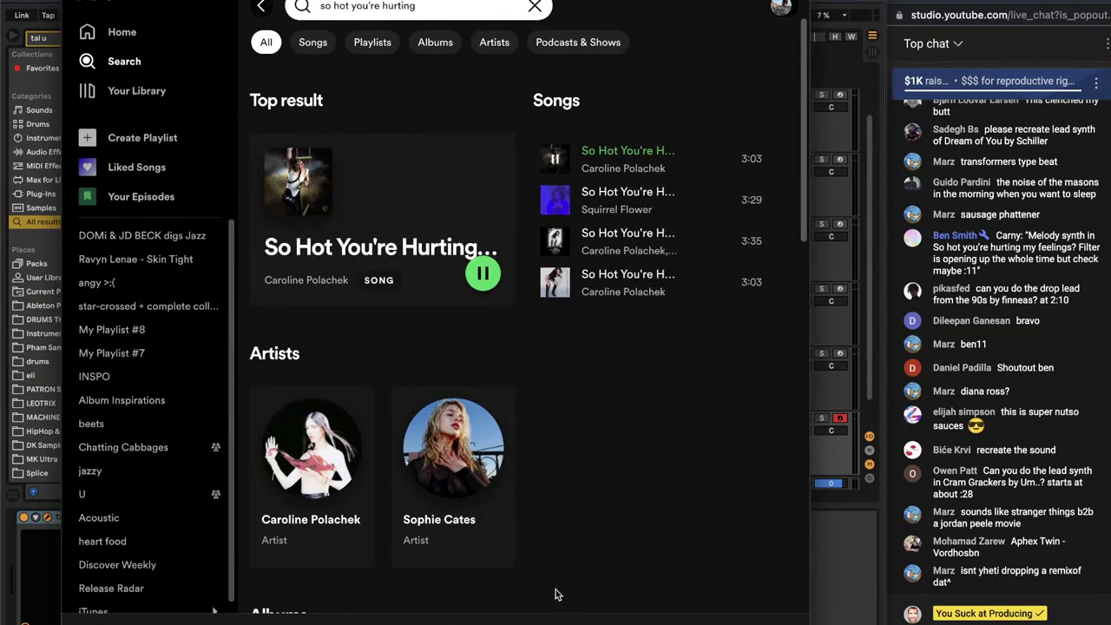
pyautogui.click(852, 573)
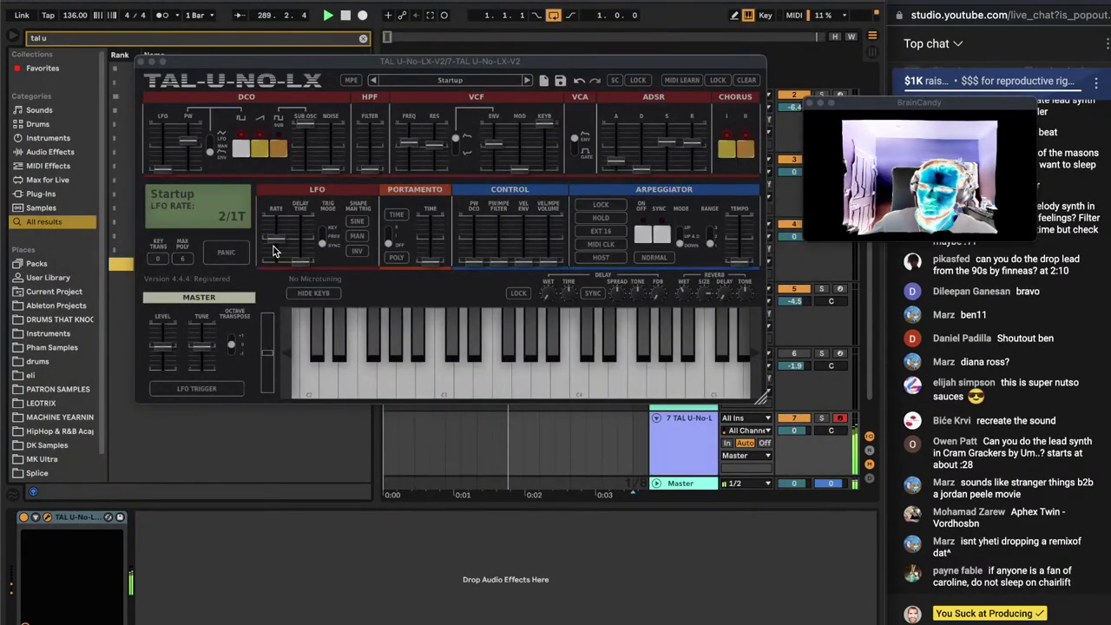
pyautogui.click(260, 149)
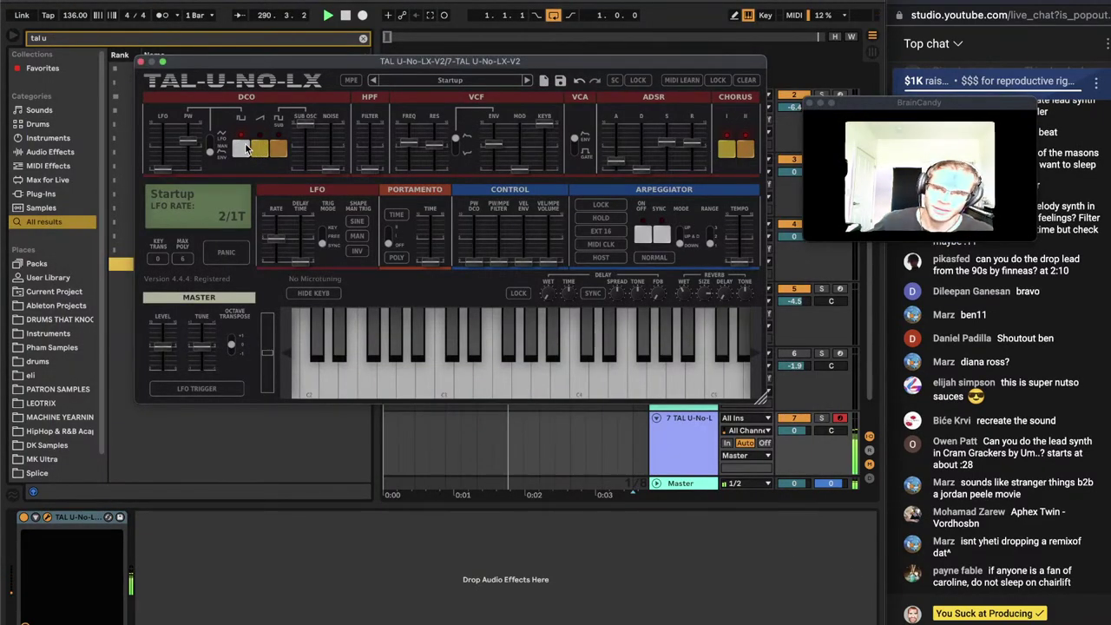
pyautogui.moveTo(187, 140)
pyautogui.mouseDown()
pyautogui.moveTo(189, 160)
pyautogui.moveTo(190, 145)
pyautogui.mouseUp()
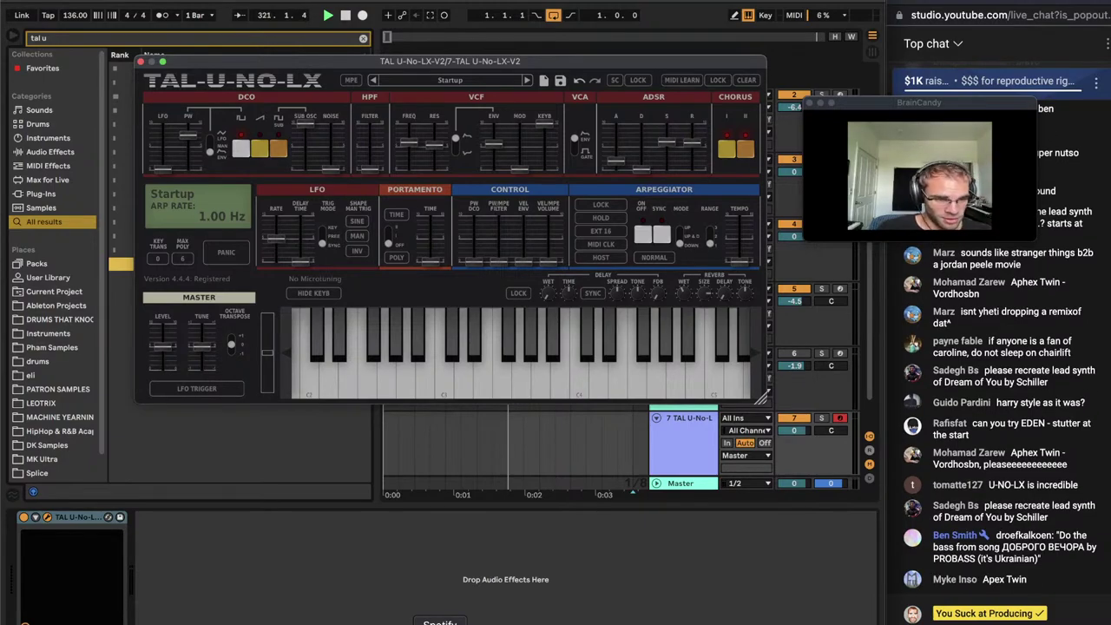
# Search Spotify for "probass", play Доброго вечора by PROBASS Δ HARDI and open its single page
pyautogui.click(440, 623)
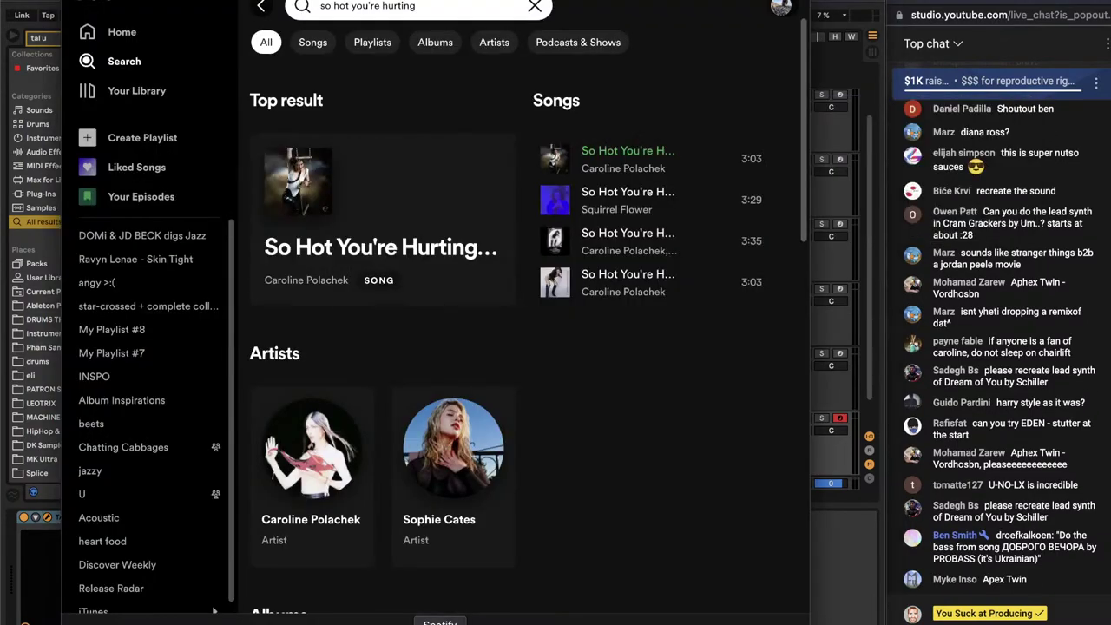
pyautogui.click(534, 8)
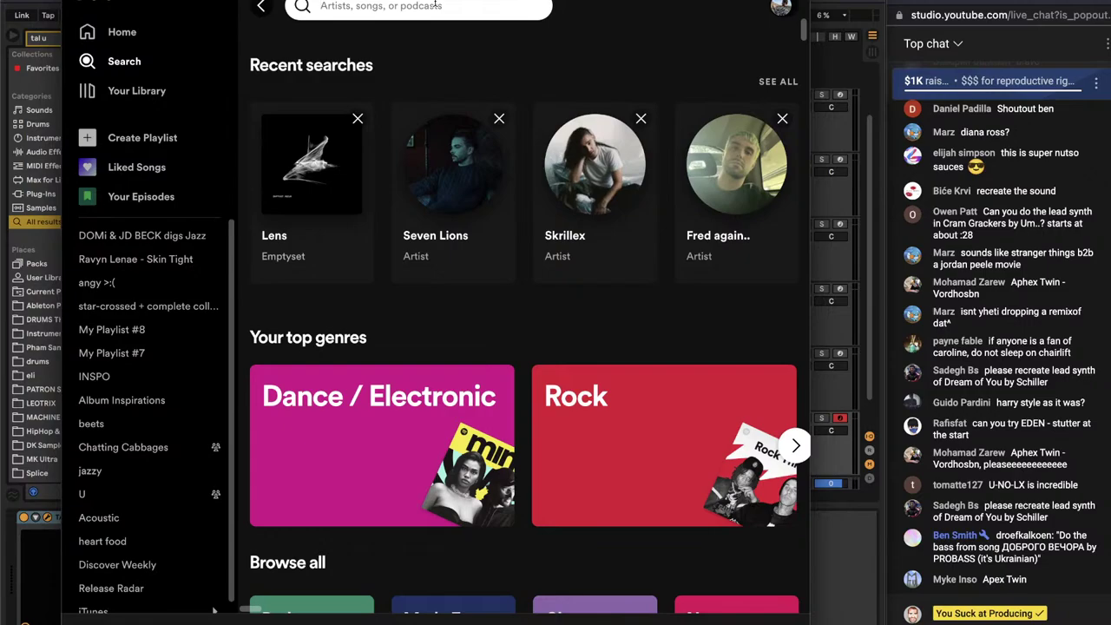
pyautogui.write('probass')
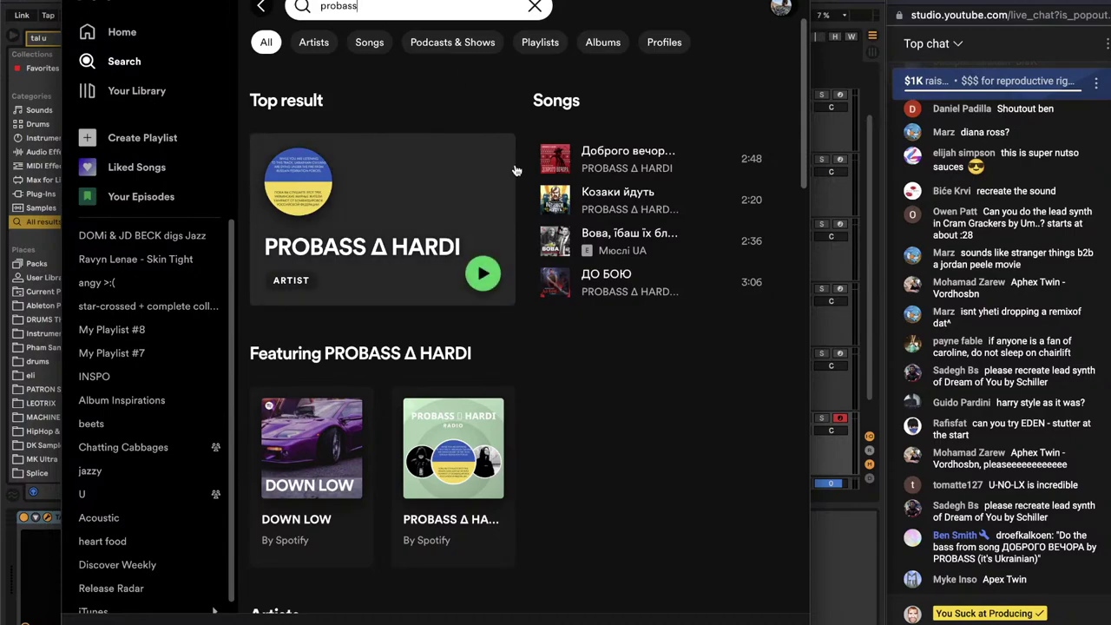
pyautogui.click(553, 160)
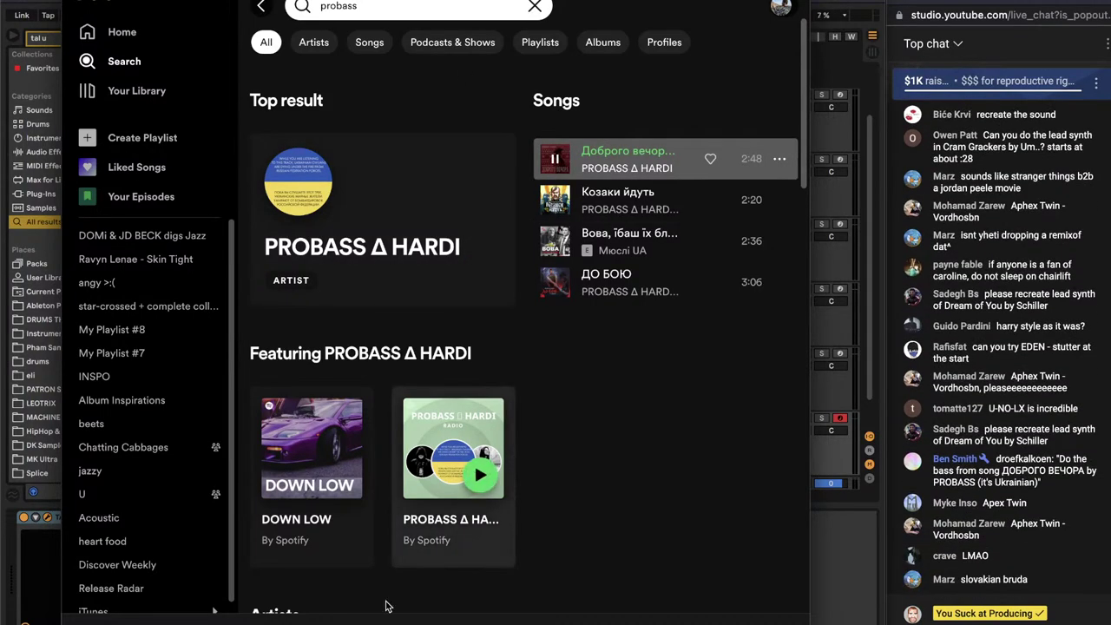
pyautogui.click(628, 150)
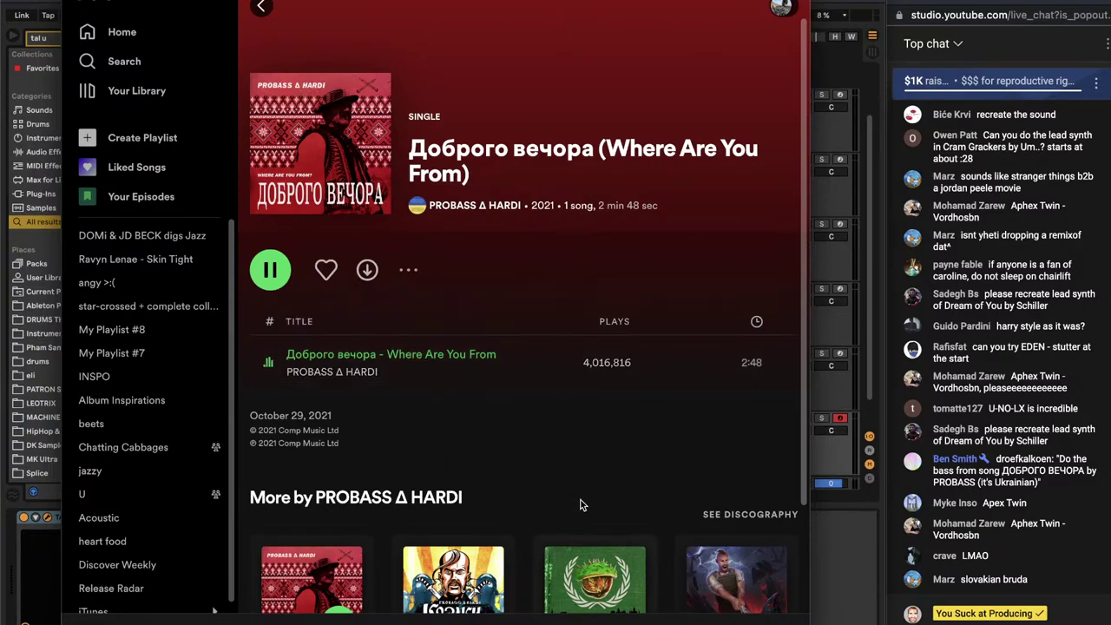
# Listen to the bass in Доброго вечора on its Spotify page, switching briefly to Ableton Live and back
pyautogui.scroll(-3, 574, 493)
pyautogui.scroll(3, 572, 439)
pyautogui.scroll(-2, 525, 408)
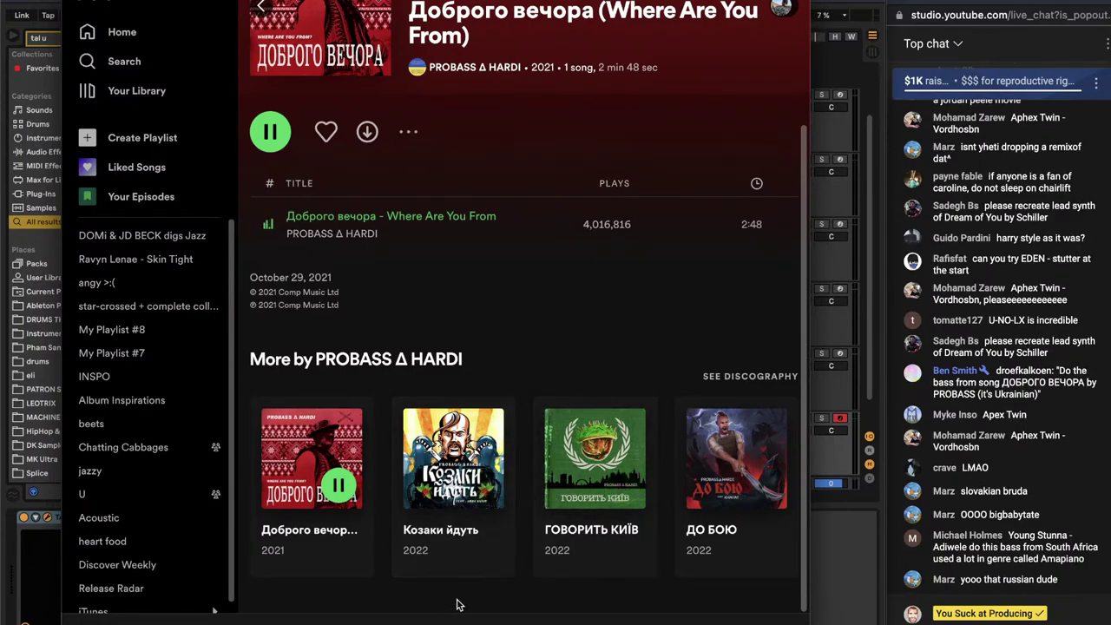
pyautogui.press('space')
pyautogui.press('space')
pyautogui.scroll(3, 478, 422)
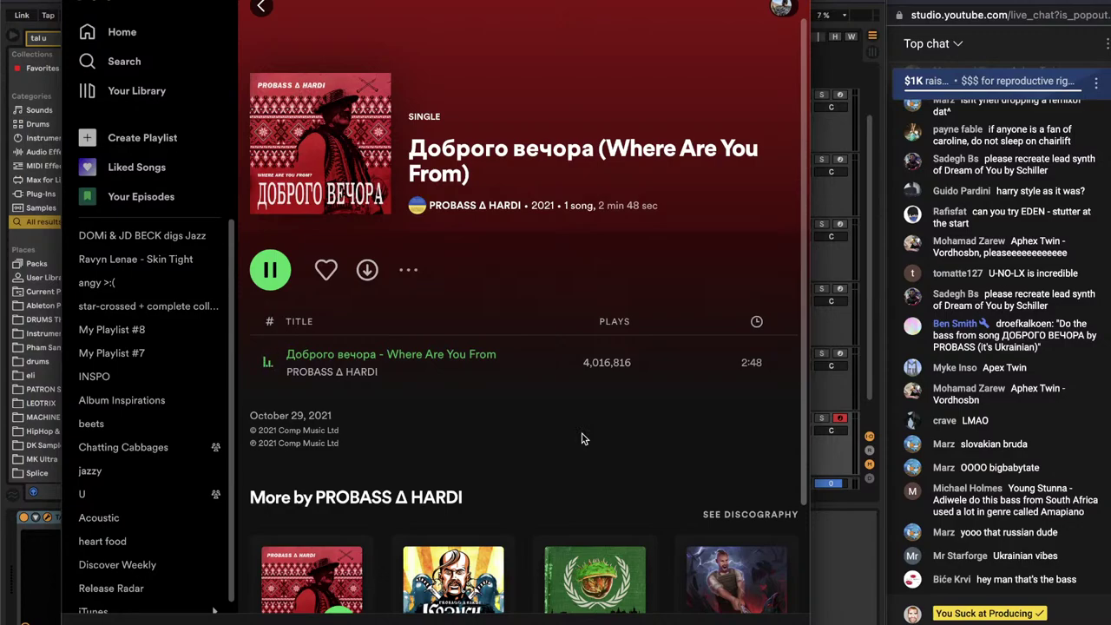
pyautogui.click(845, 527)
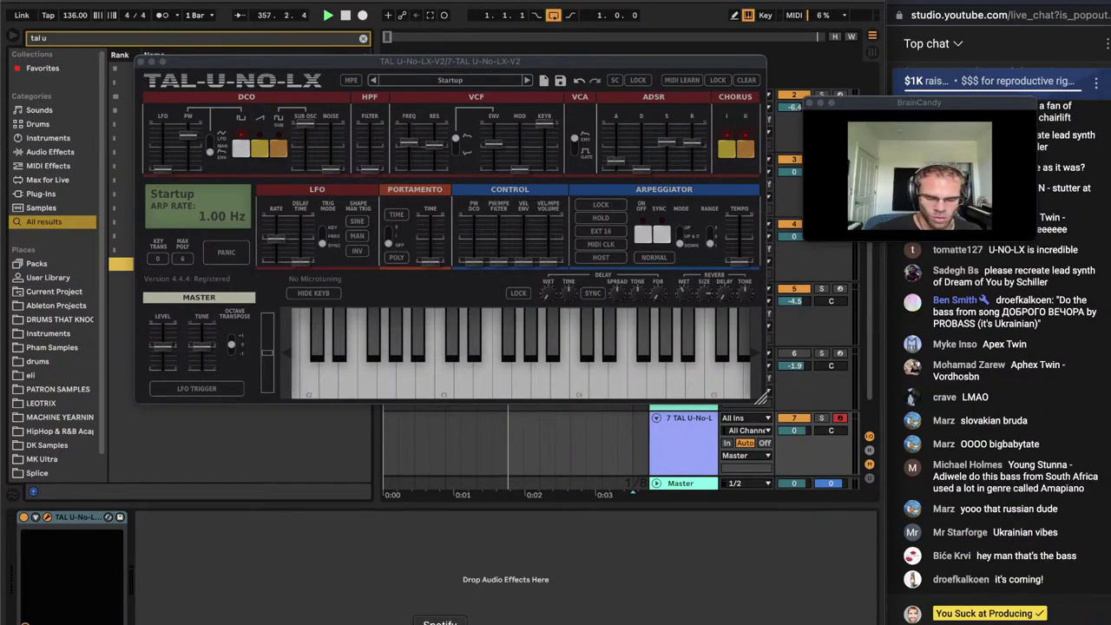
pyautogui.click(440, 621)
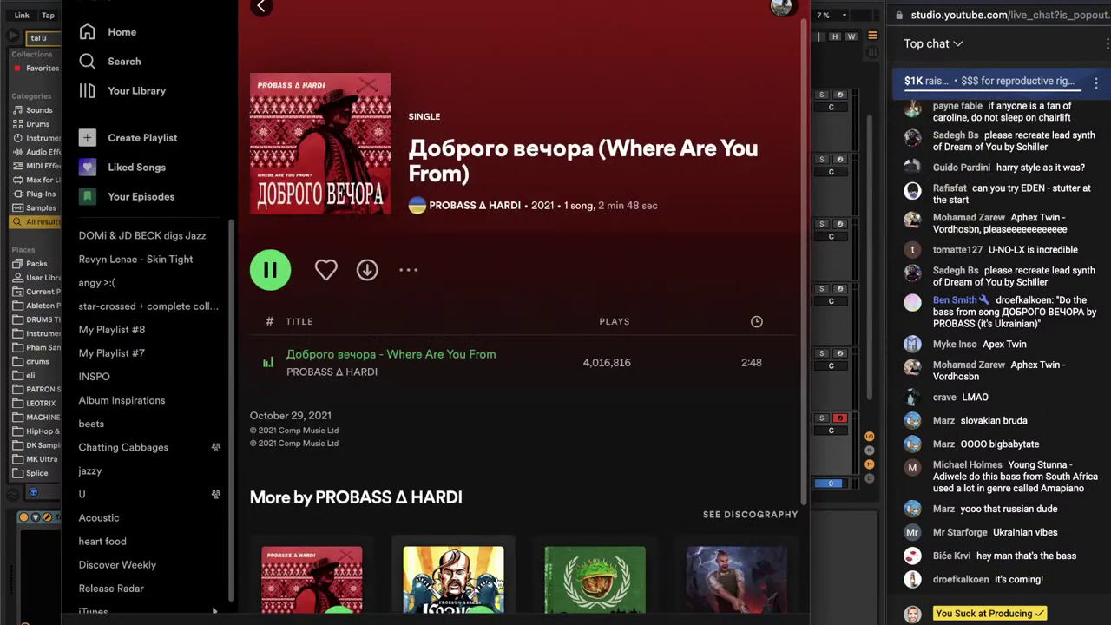
# Pause the song in Spotify, return to Ableton Live and insert a new MIDI track after the TAL-U-NO-LX track
pyautogui.press('space')
pyautogui.click(837, 601)
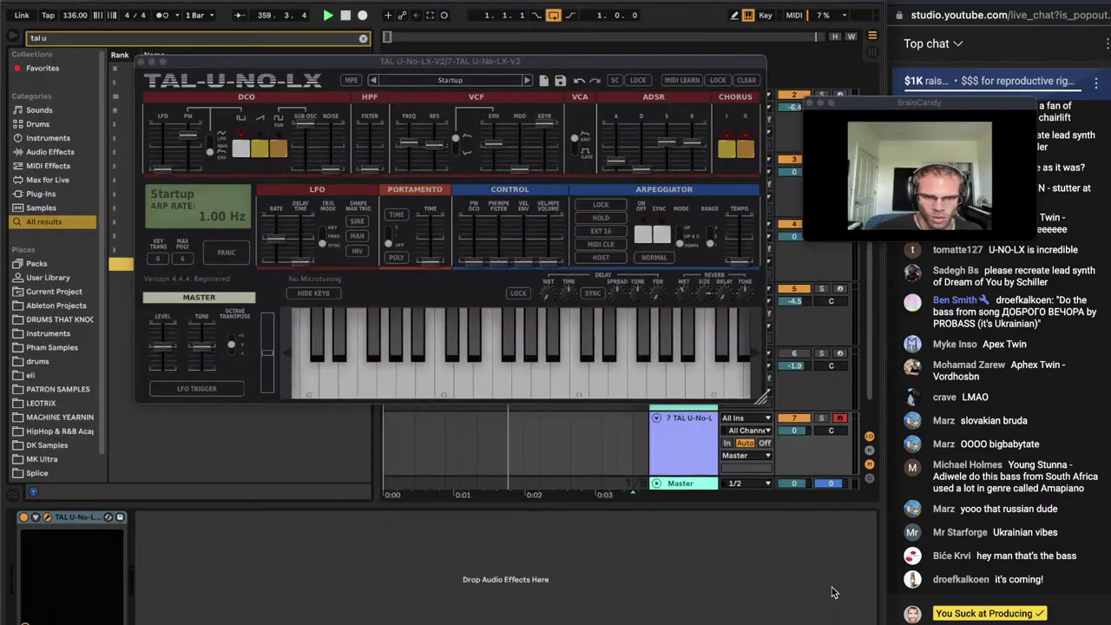
pyautogui.scroll(-3, 679, 440)
pyautogui.click(679, 438)
pyautogui.press('super+shift+t')
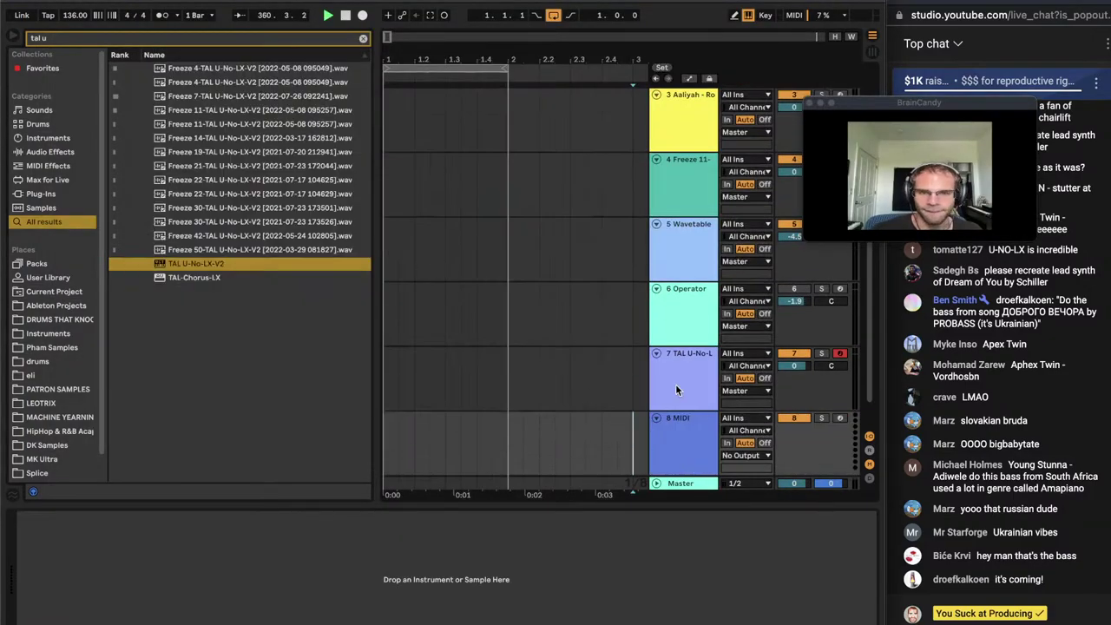
# Search the browser for "analog" and load the Analog instrument onto the new MIDI track
pyautogui.click(698, 433)
pyautogui.press('super+f')
pyautogui.write('analog')
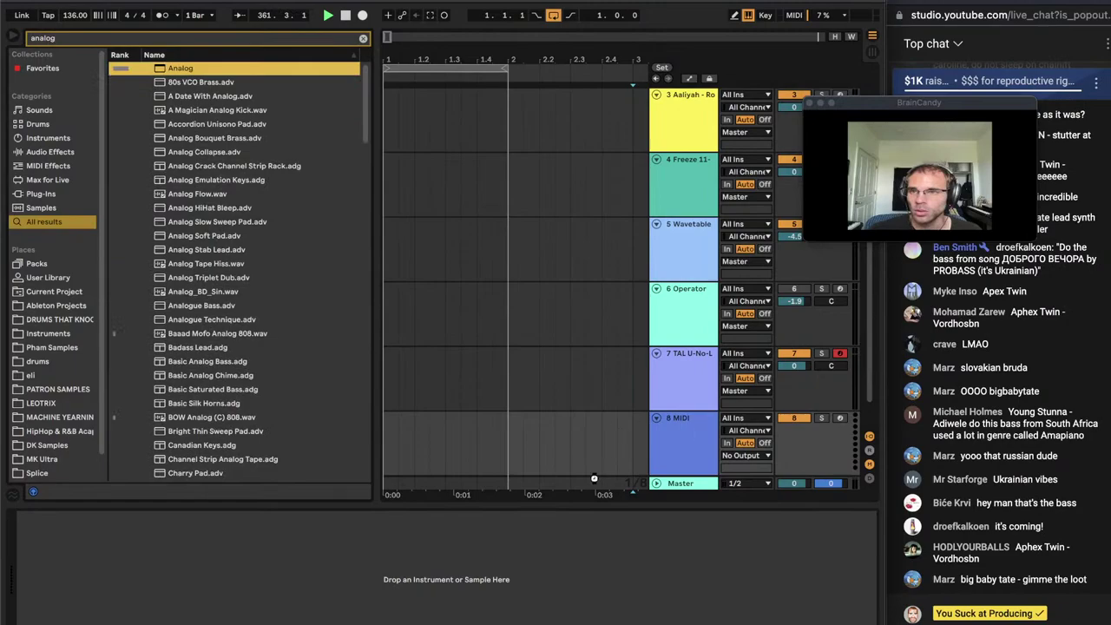
pyautogui.press('Return')
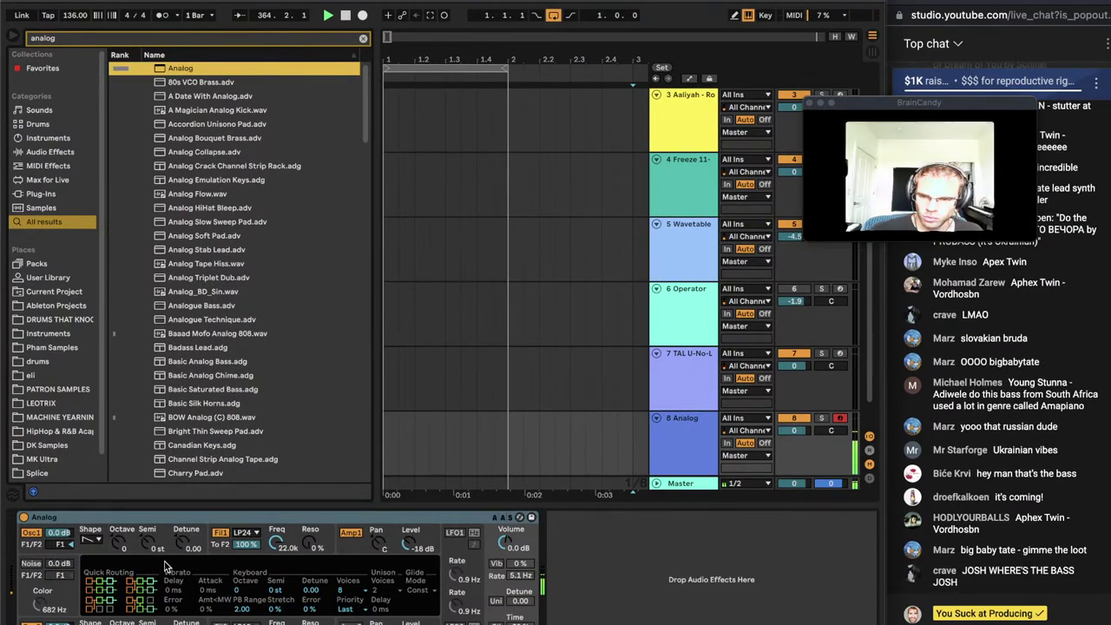
# Set Analog's first filter to a 185 Hz cutoff with 44% resonance
pyautogui.moveTo(276, 541); pyautogui.dragTo(276, 599)
pyautogui.click(246, 532)
pyautogui.click(271, 520)
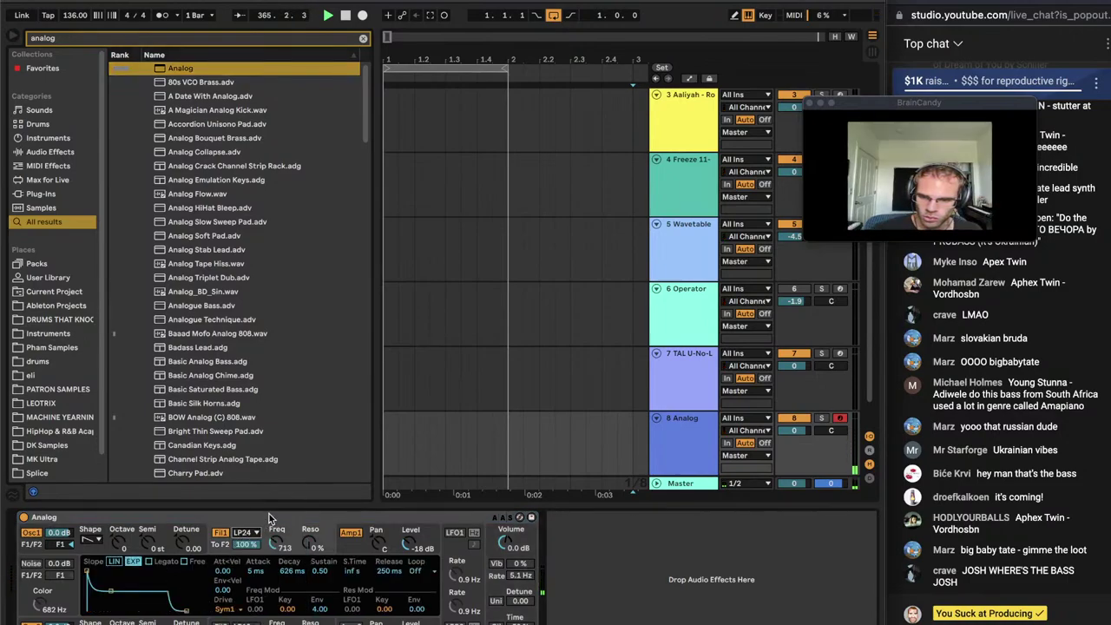
pyautogui.moveTo(310, 543); pyautogui.dragTo(309, 491)
pyautogui.moveTo(277, 544); pyautogui.dragTo(278, 575)
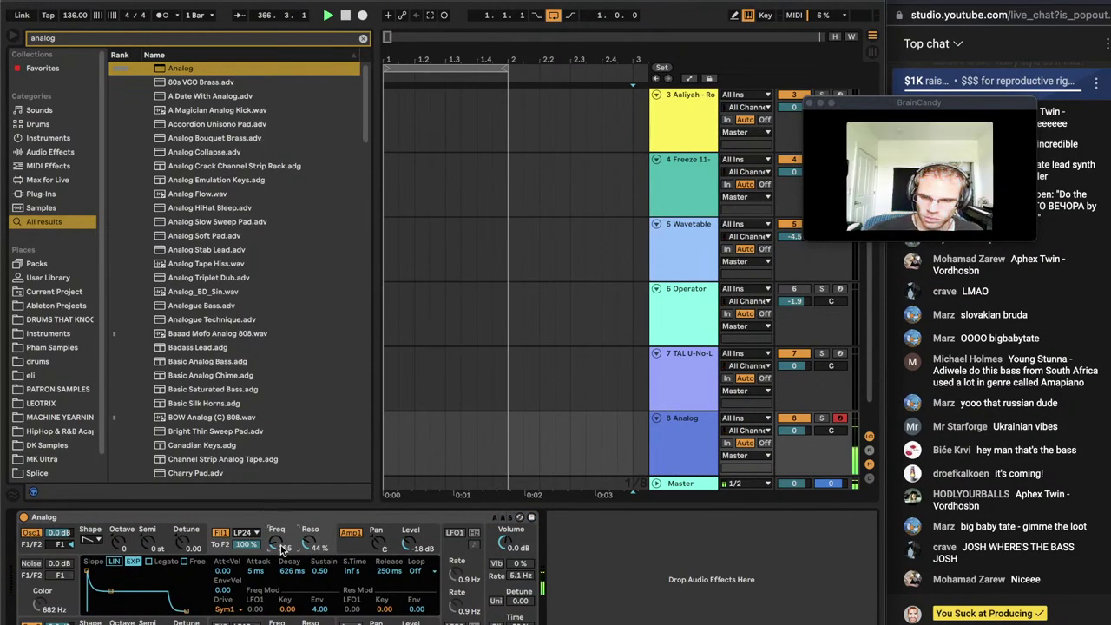
# Search the browser for "serum" and load Serum onto track 8 in place of Analog
pyautogui.press('super+f')
pyautogui.write('sefru')
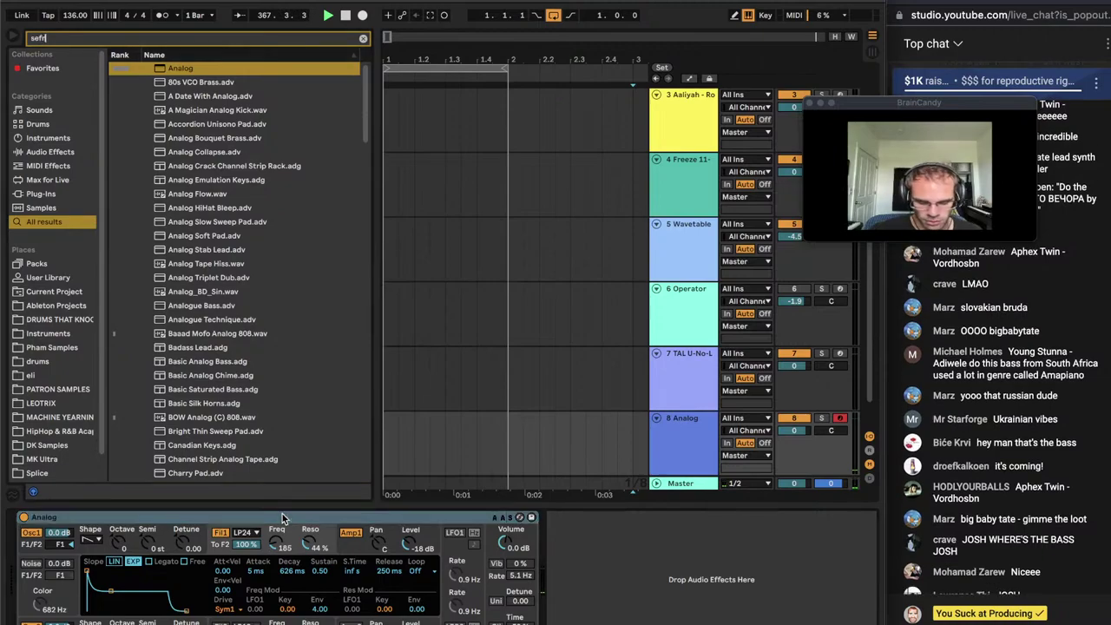
pyautogui.press('BackSpace')
pyautogui.write('rum')
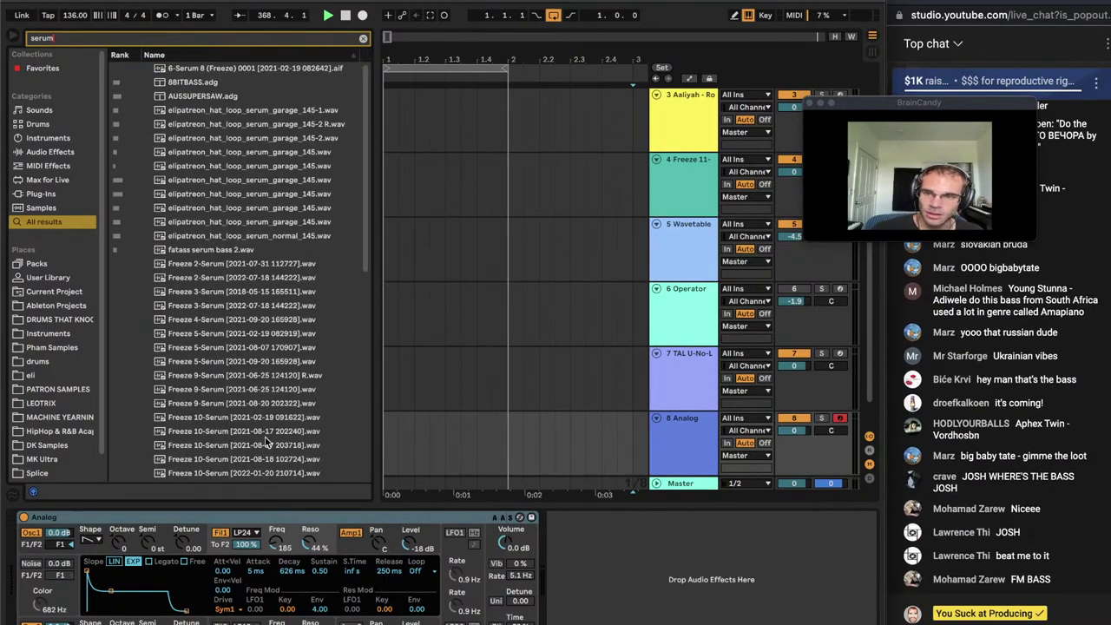
pyautogui.doubleClick(178, 432)
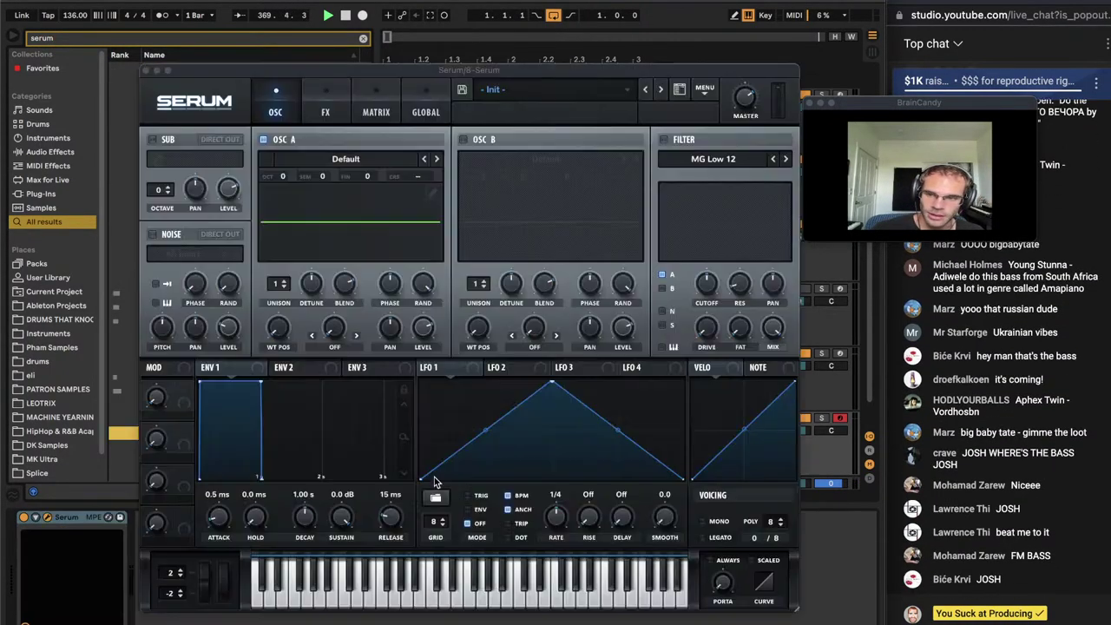
# Enable OSC B in Serum, set its octave to -3 and turn its level all the way down
pyautogui.click(463, 138)
pyautogui.click(335, 345)
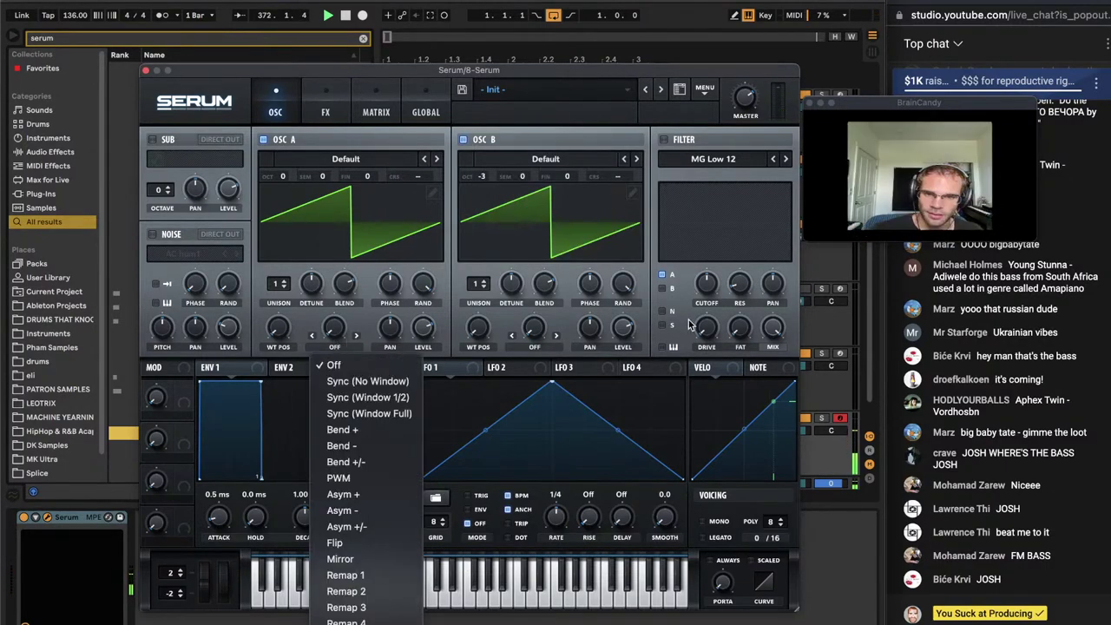
pyautogui.moveTo(622, 328); pyautogui.dragTo(619, 371)
# Set OSC A's warp mode to FM (from B) and adjust its warp amount by ear
pyautogui.click(333, 347)
pyautogui.scroll(-2, 394, 556)
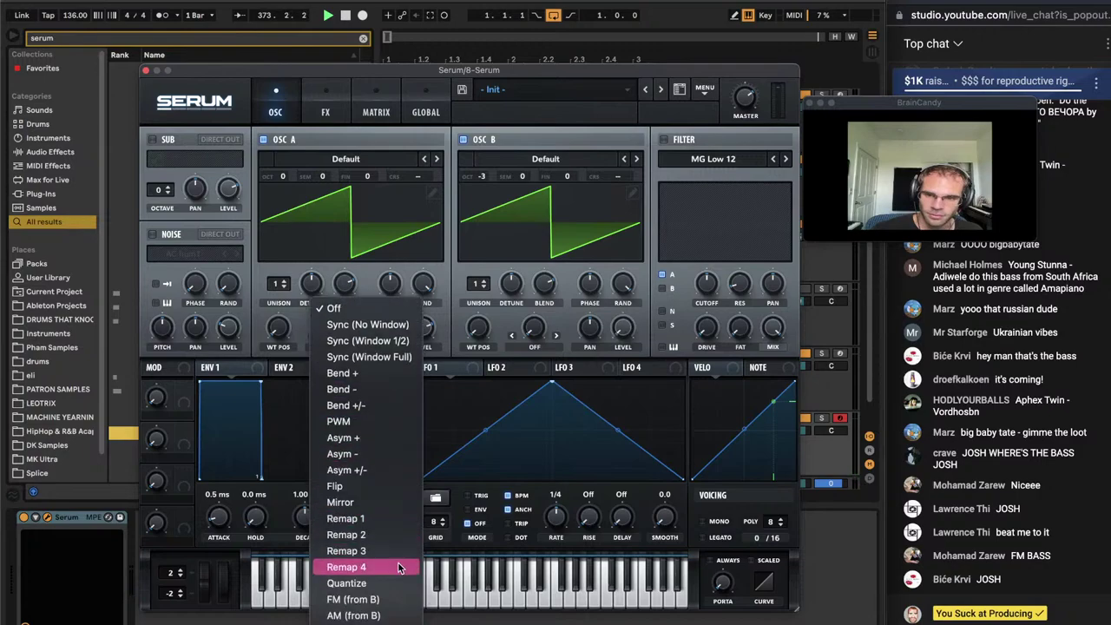
pyautogui.click(353, 599)
pyautogui.moveTo(335, 328); pyautogui.dragTo(342, 282)
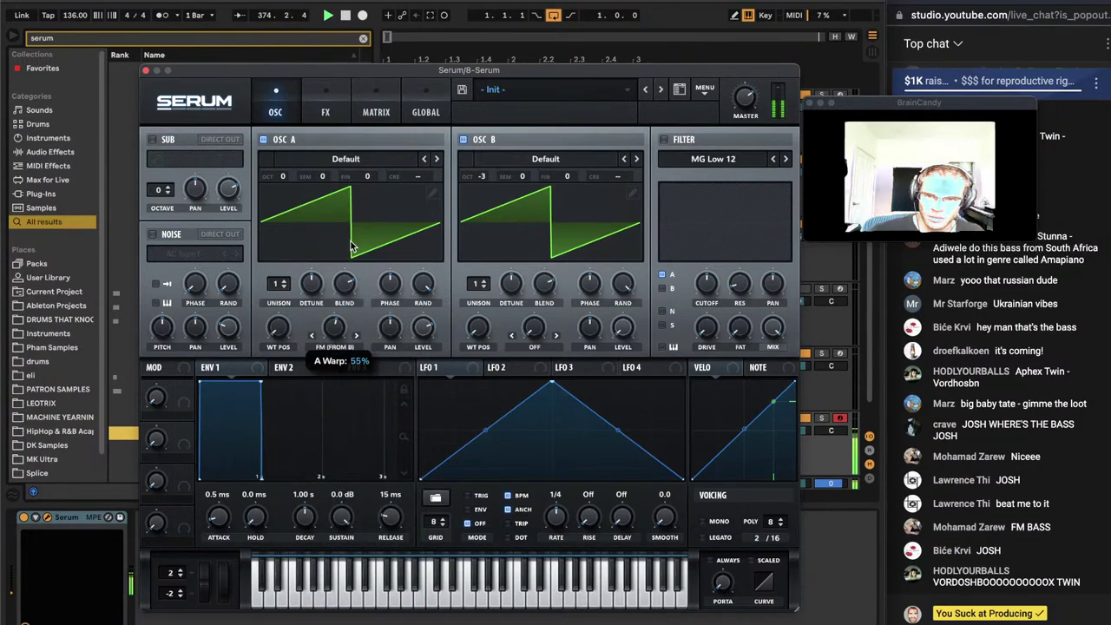
pyautogui.moveTo(482, 176); pyautogui.dragTo(496, 107)
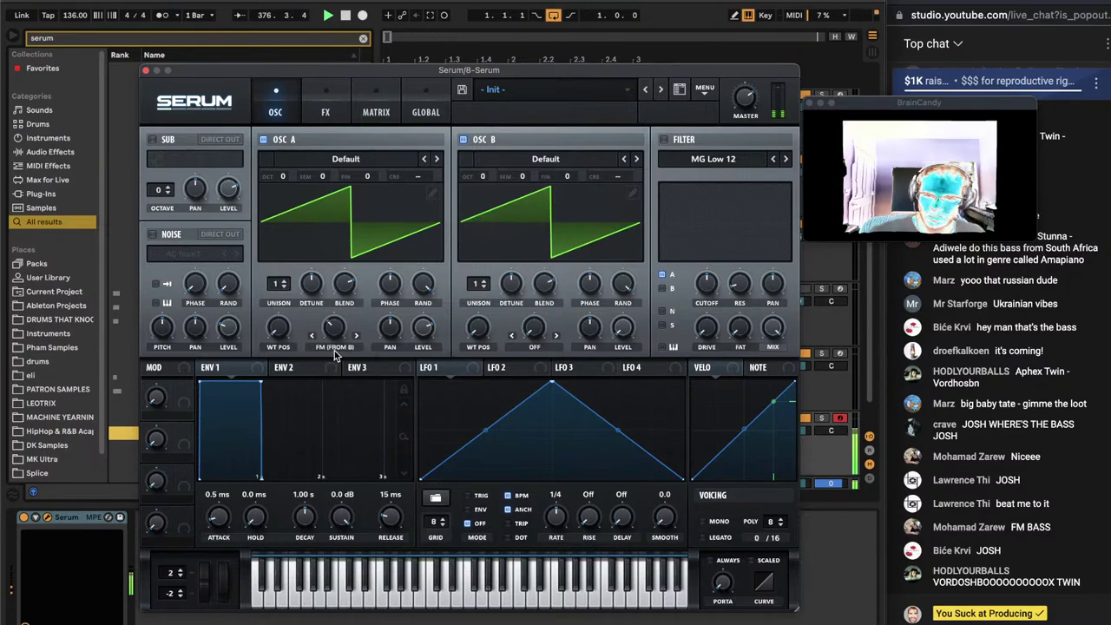
# Lengthen ENV 1's release to 719 ms and set ENV 2's sustain to 0%
pyautogui.moveTo(259, 384); pyautogui.dragTo(304, 384)
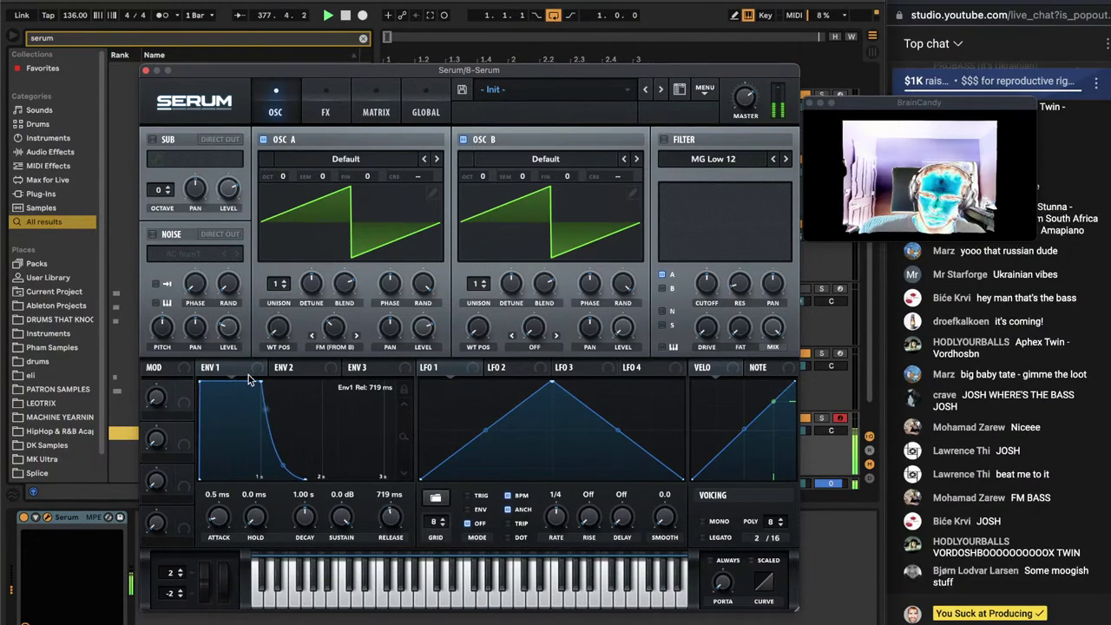
pyautogui.click(282, 368)
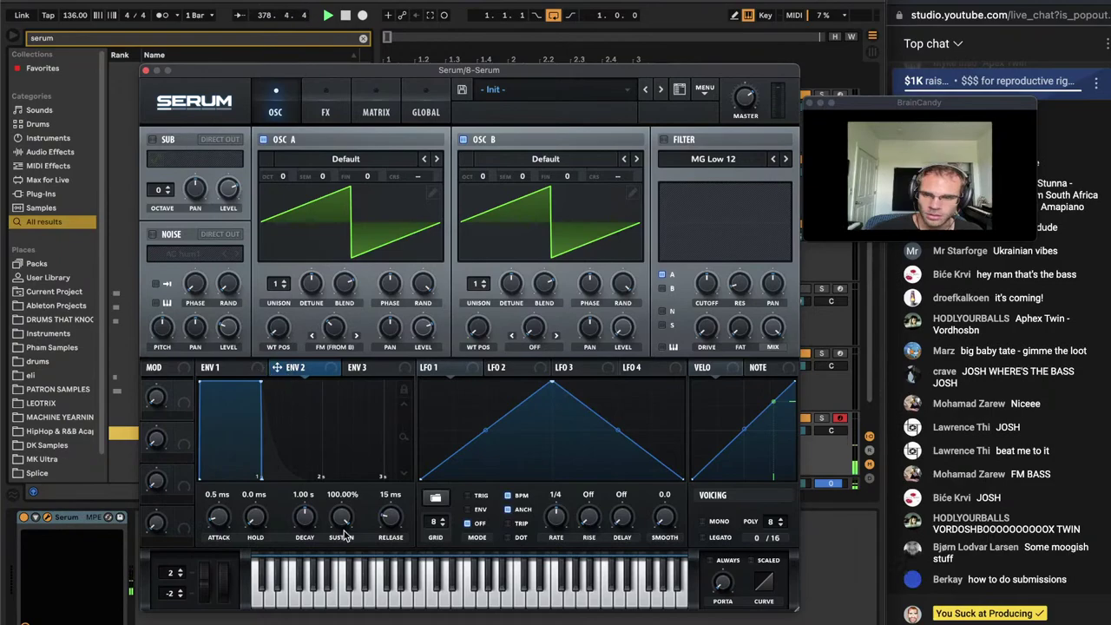
pyautogui.moveTo(342, 531); pyautogui.dragTo(344, 615)
# Enable the filter, assign ENV 2 to its cutoff and change the filter type to MG Low 24
pyautogui.click(663, 139)
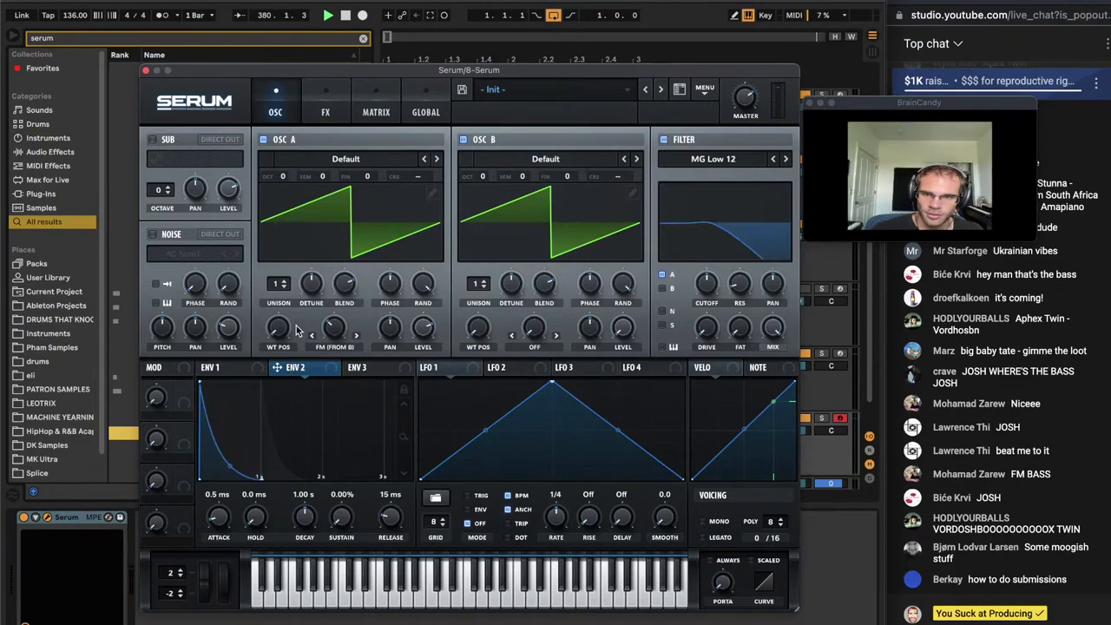
pyautogui.moveTo(277, 367); pyautogui.dragTo(697, 322)
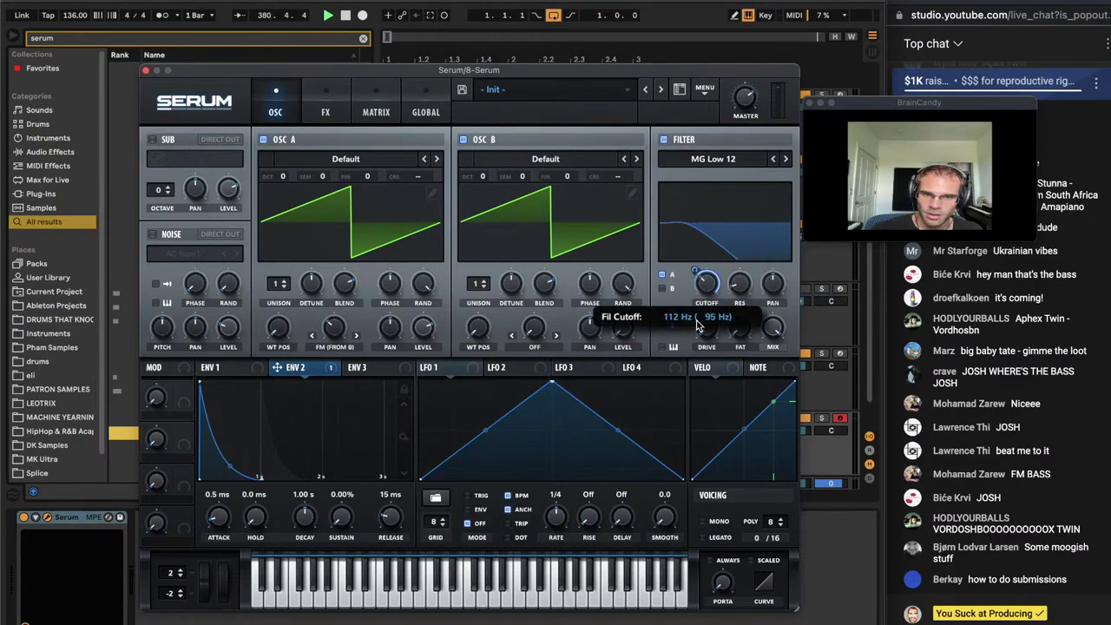
pyautogui.click(785, 159)
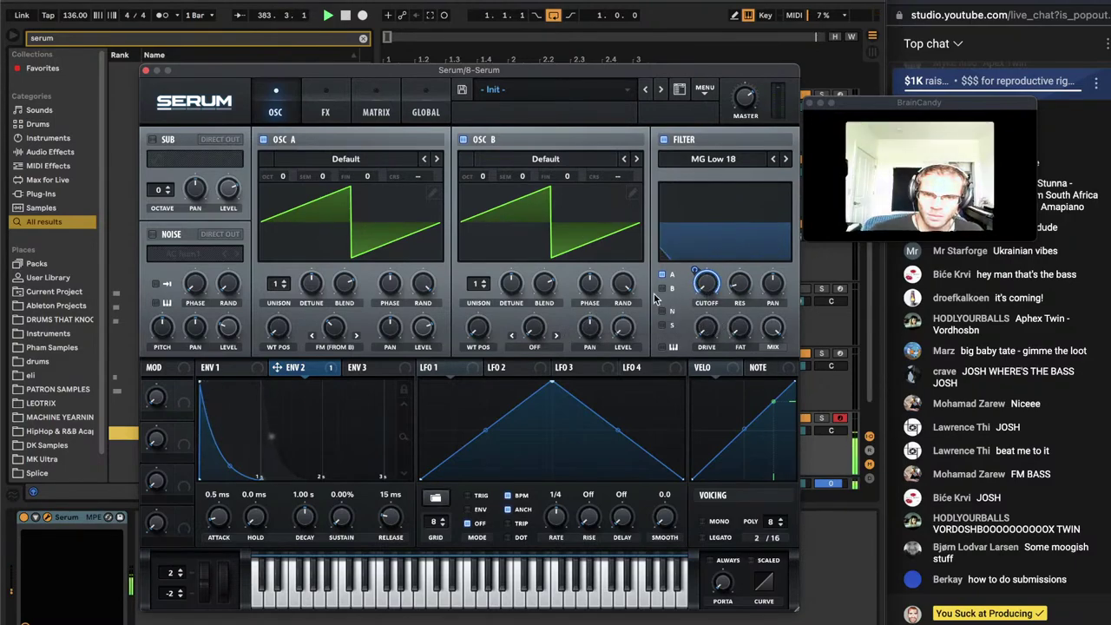
pyautogui.click(786, 159)
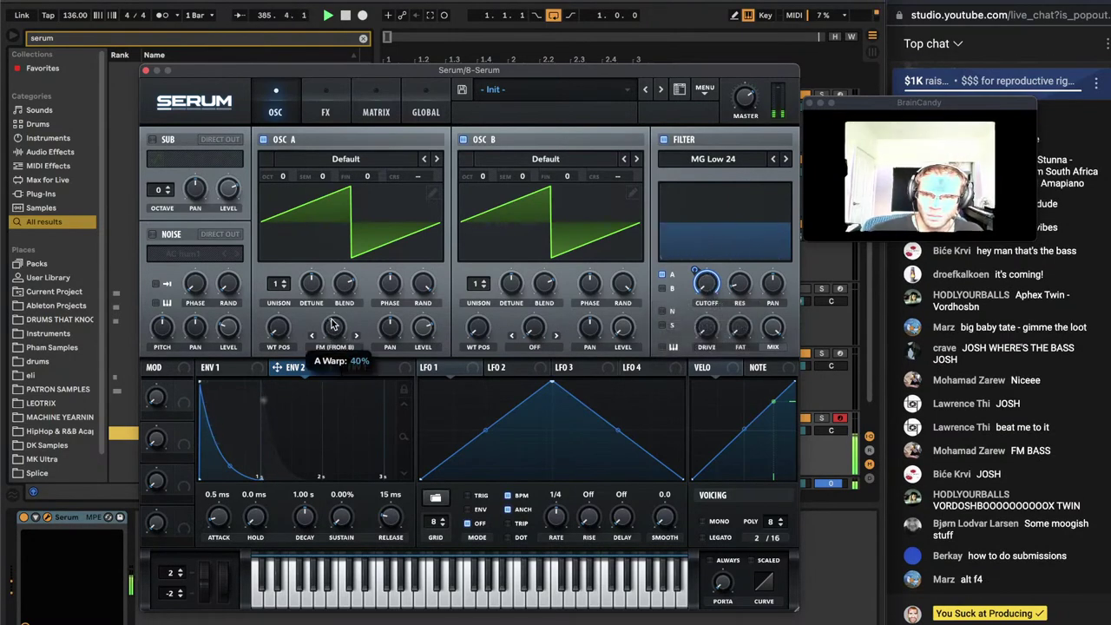
# Enable Serum's Hyper/Dimension effect and go back to the oscillator view
pyautogui.click(325, 104)
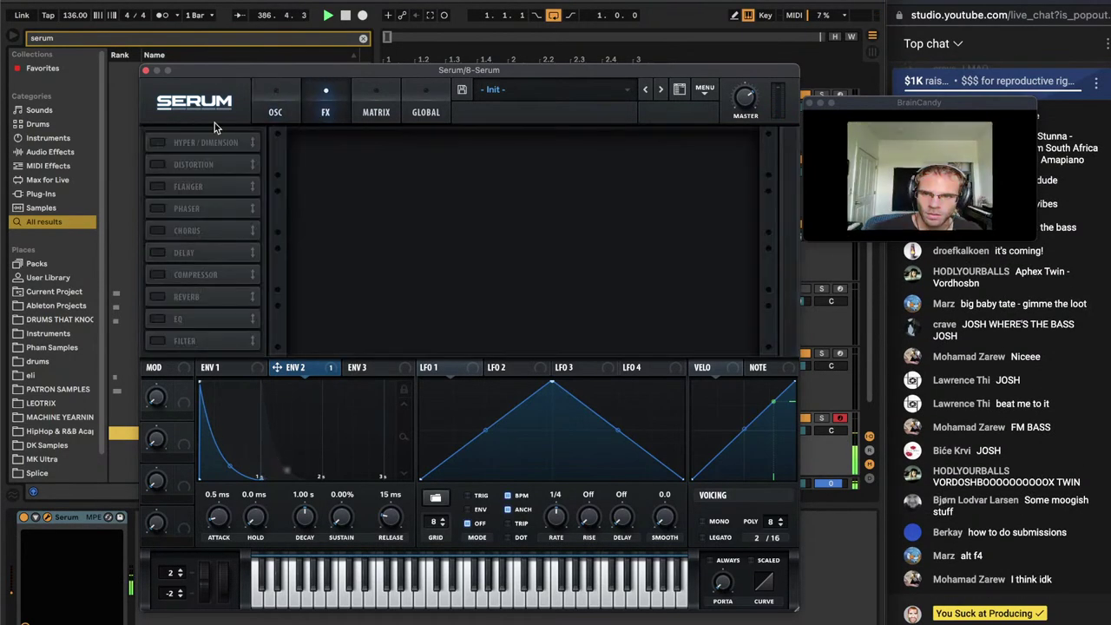
pyautogui.click(158, 142)
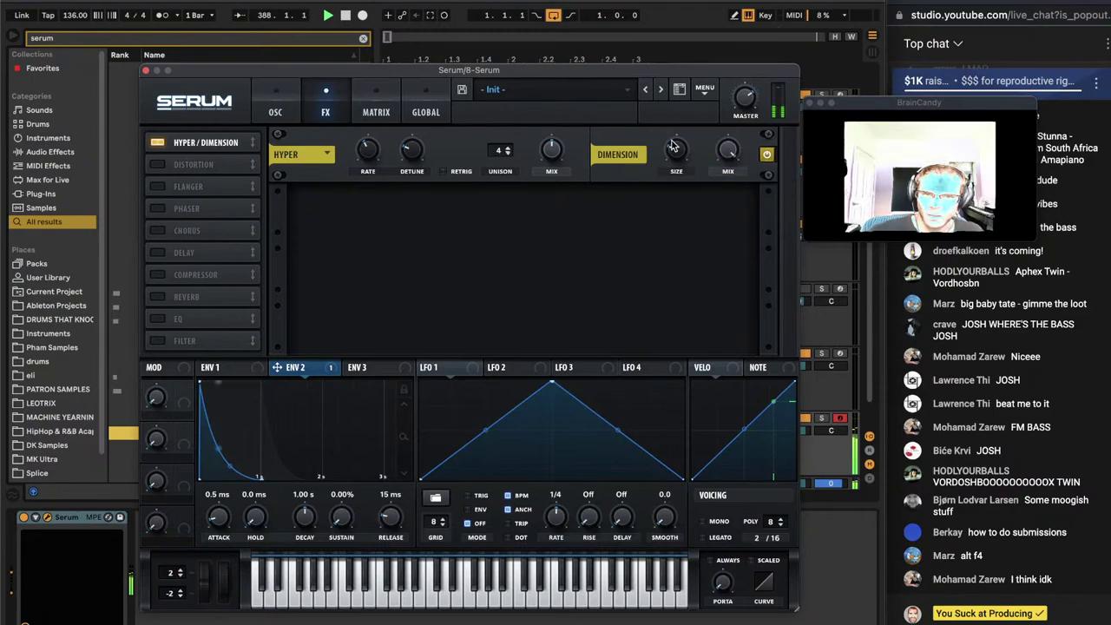
pyautogui.click(275, 111)
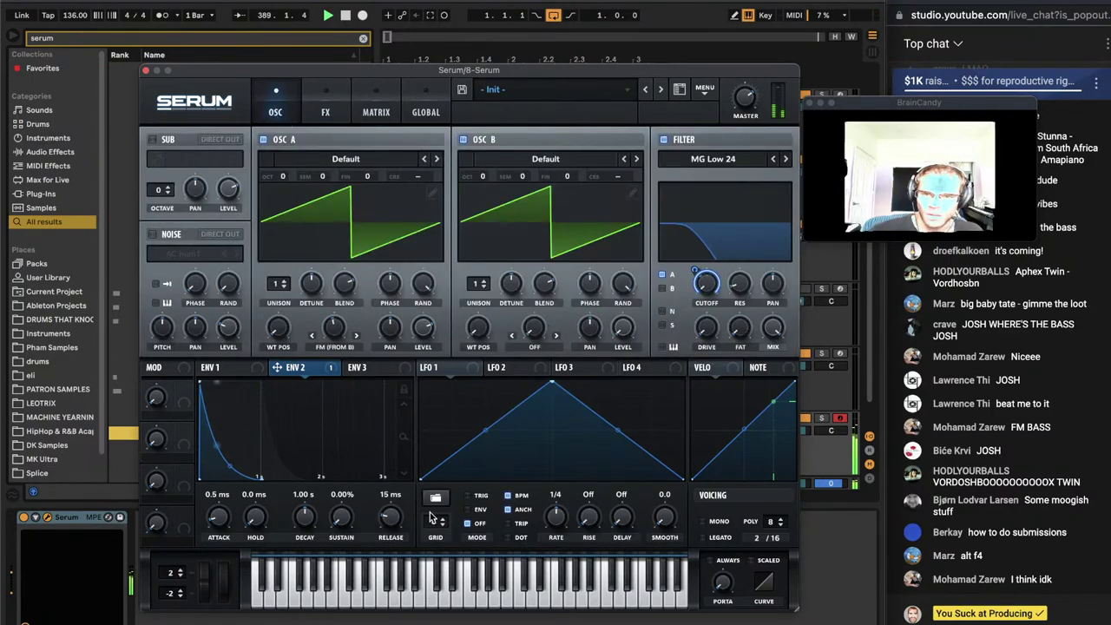
# Set ENV 2 to a 33 ms attack and 1.04 s release, and ENV 1 to a 14 ms attack and 2.33 s release
pyautogui.moveTo(391, 518)
pyautogui.mouseDown()
pyautogui.moveTo(388, 501)
pyautogui.moveTo(395, 521)
pyautogui.mouseUp()
pyautogui.click(250, 373)
pyautogui.click(295, 367)
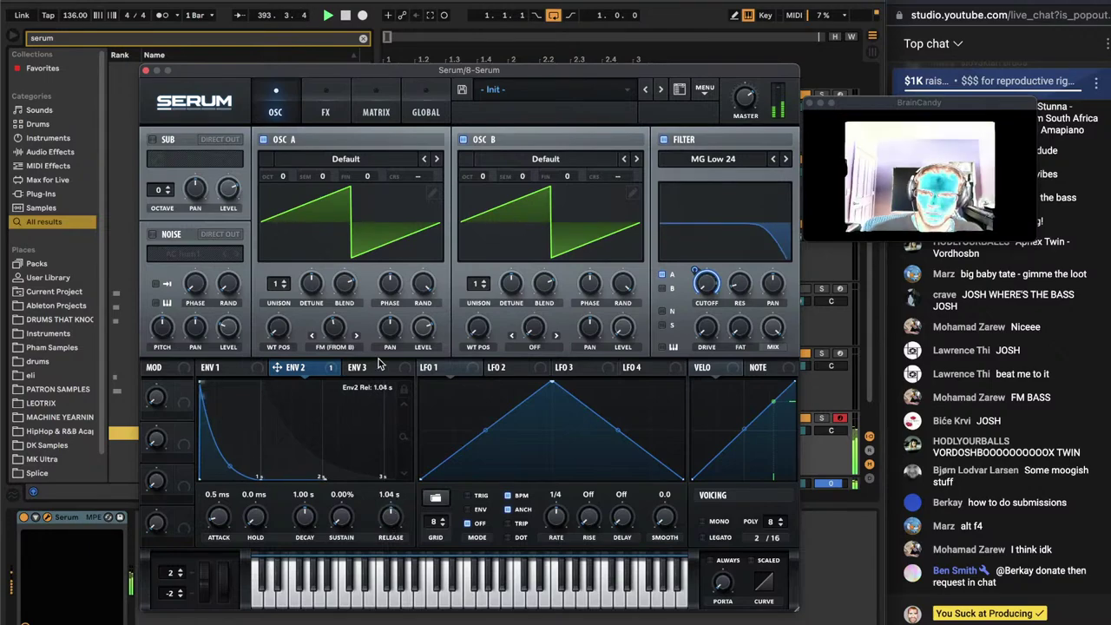
pyautogui.click(330, 113)
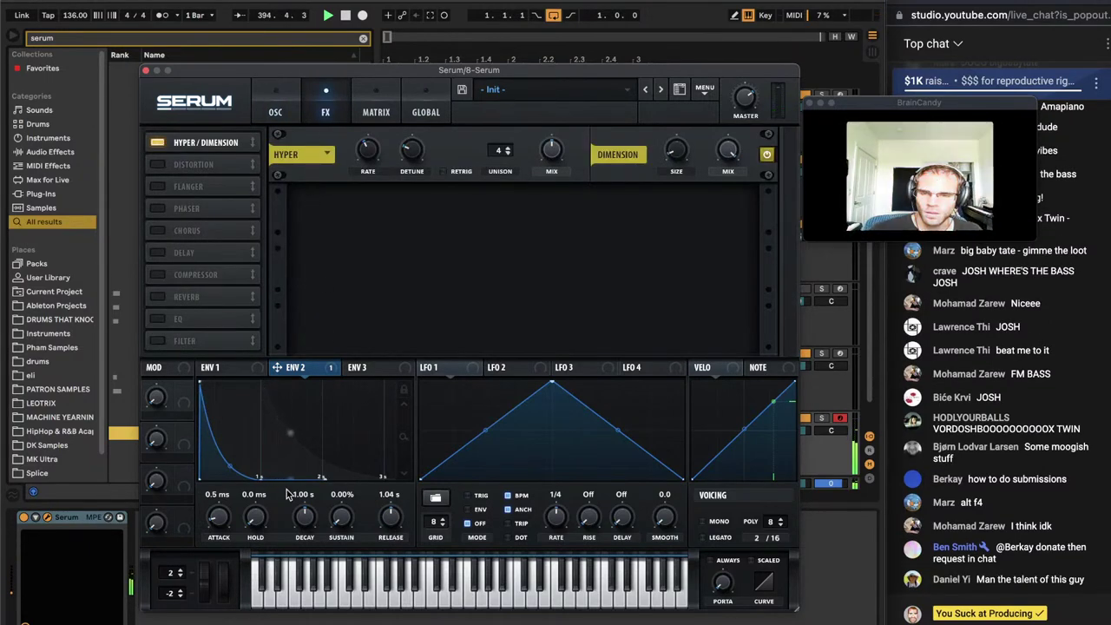
pyautogui.moveTo(224, 521)
pyautogui.mouseDown()
pyautogui.moveTo(230, 497)
pyautogui.moveTo(230, 514)
pyautogui.mouseUp()
pyautogui.click(218, 368)
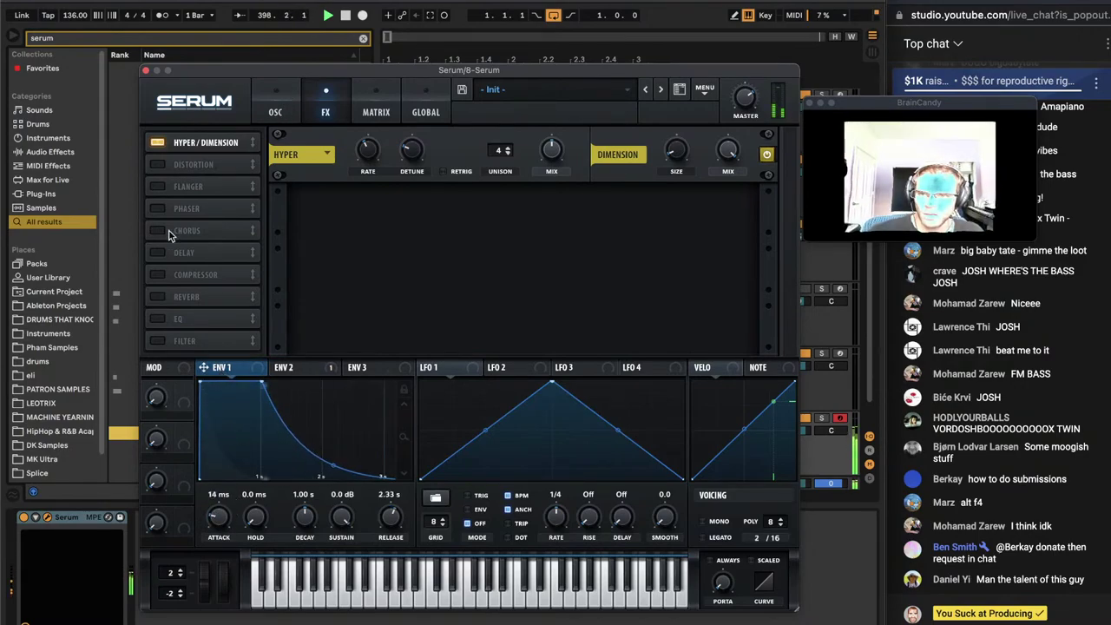
# Enable the Distortion effect with adjusted drive, and a Compressor with Multiband switched on
pyautogui.click(157, 164)
pyautogui.click(157, 274)
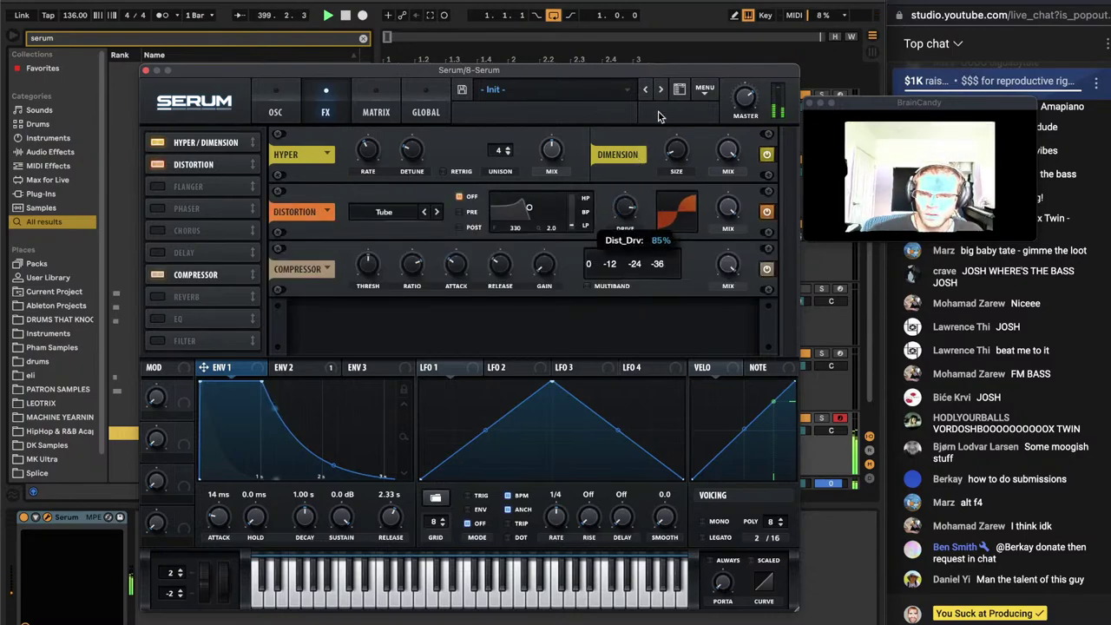
pyautogui.click(589, 285)
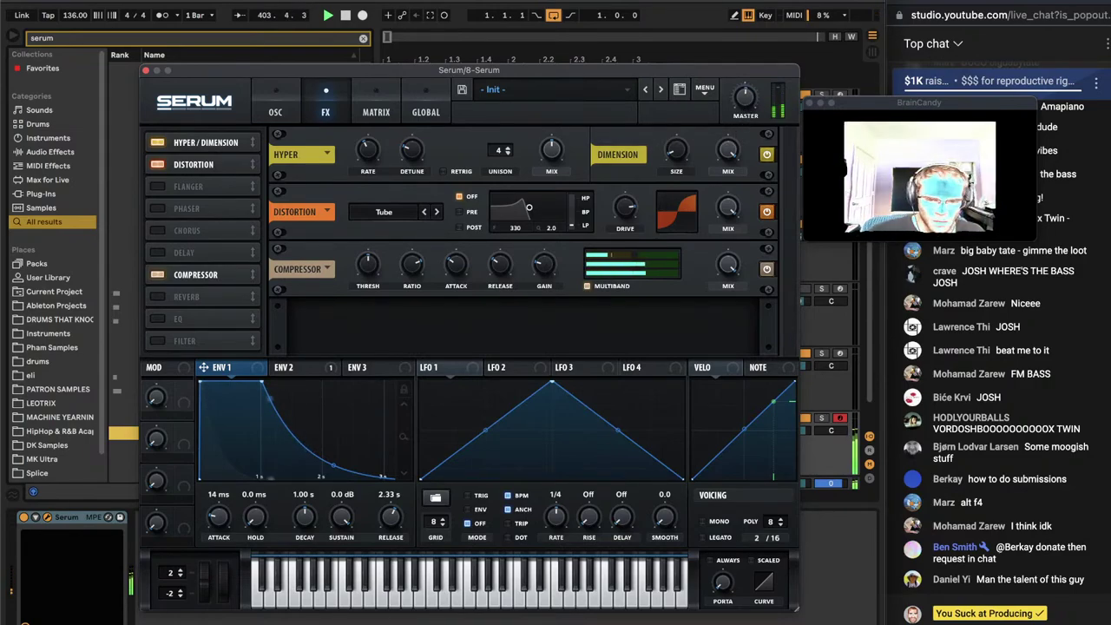
# Compare the patch with the bass in Доброго вечора in Spotify, then return to Ableton Live
pyautogui.click(439, 623)
pyautogui.press('space')
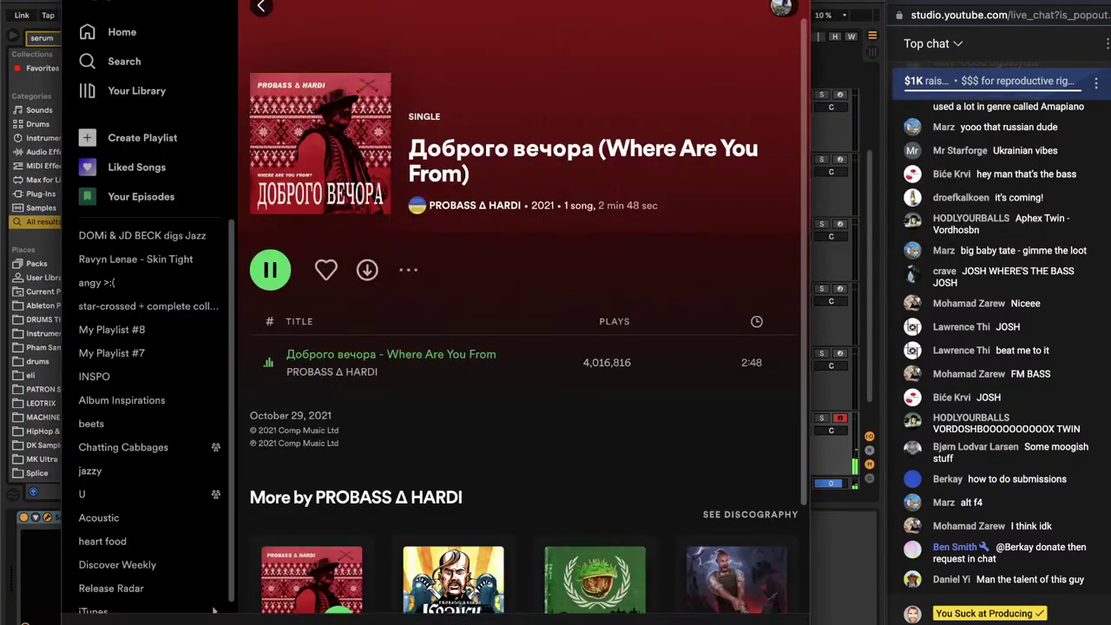
pyautogui.click(839, 599)
# Remove the ENV 2 modulation from Serum's filter cutoff
pyautogui.click(276, 104)
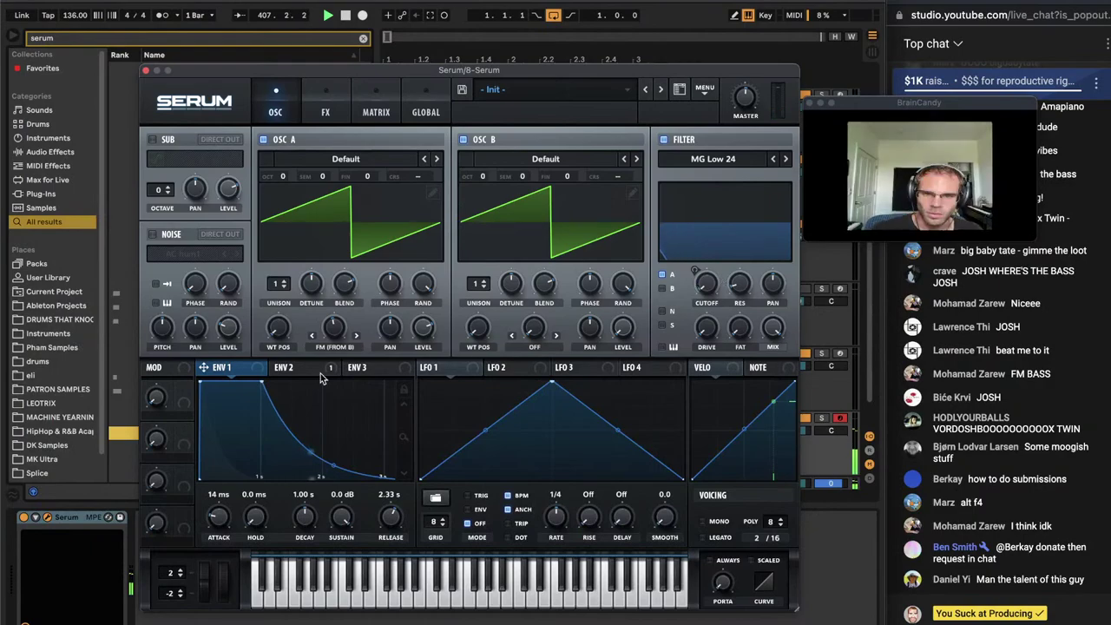
pyautogui.click(286, 368)
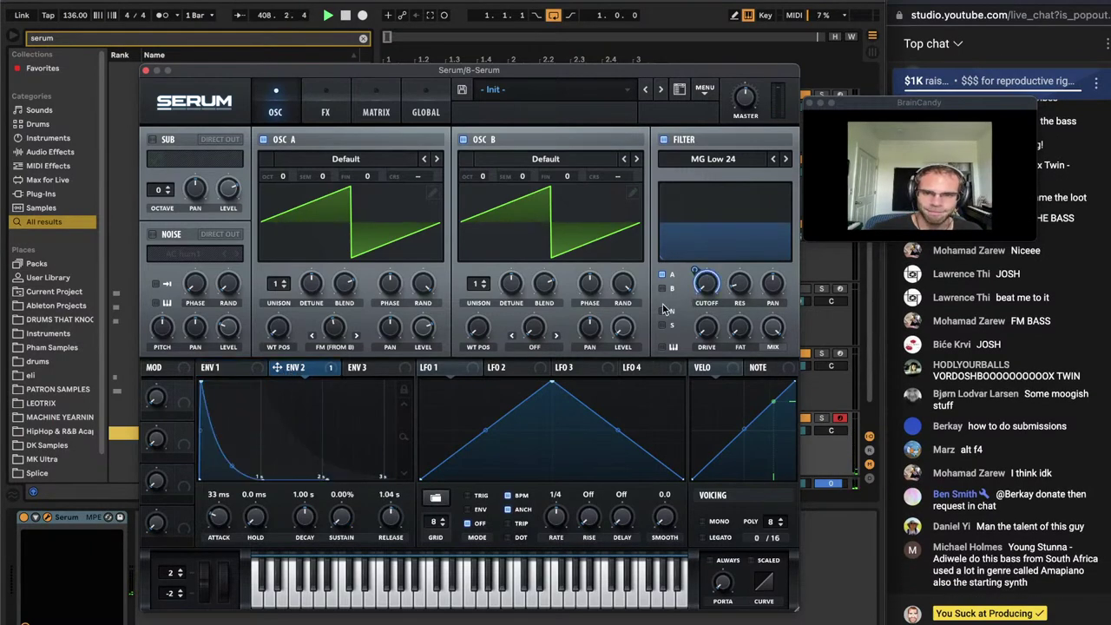
pyautogui.rightClick(707, 283)
pyautogui.click(751, 336)
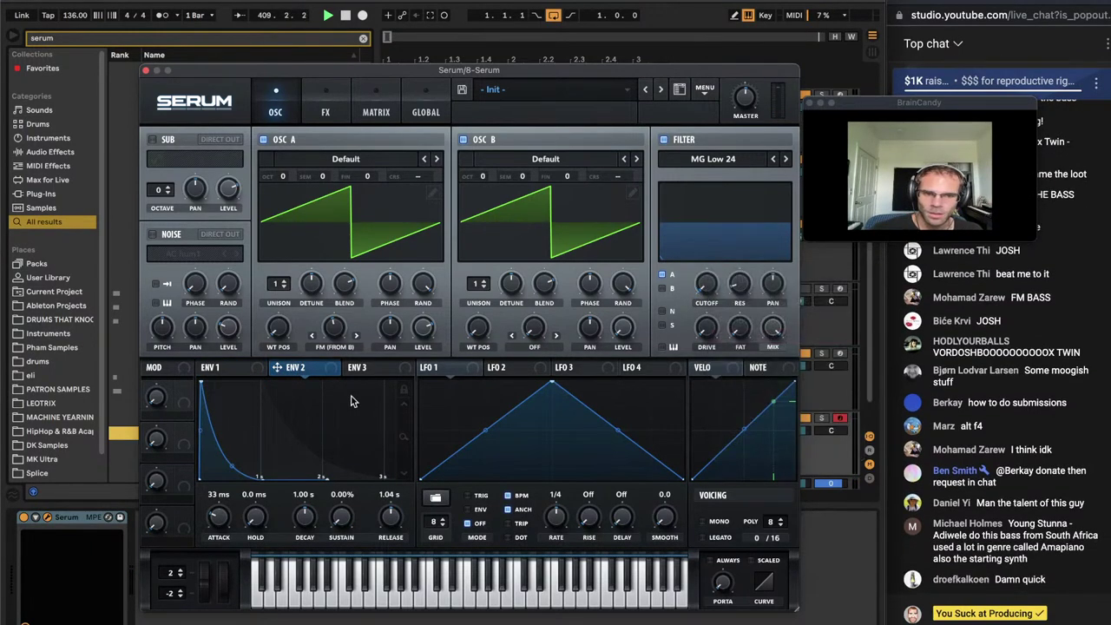
# Assign ENV 1 to the filter cutoff, with a 95 ms attack, 0 ms decay, -0.9 dB sustain and 2.46 s release
pyautogui.click(224, 367)
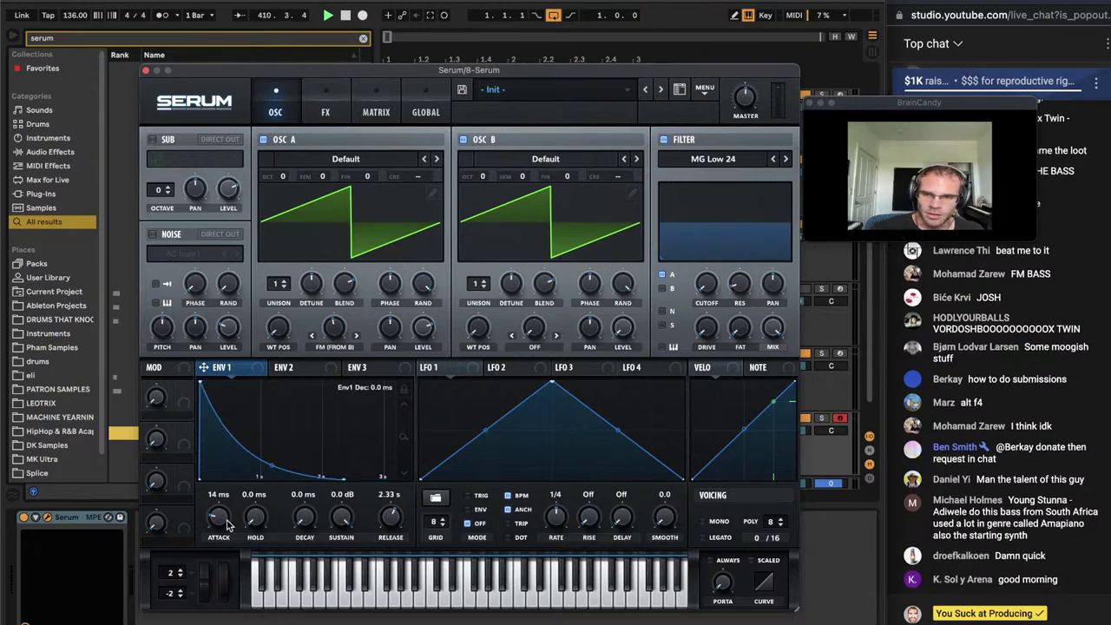
pyautogui.moveTo(228, 524); pyautogui.dragTo(225, 502)
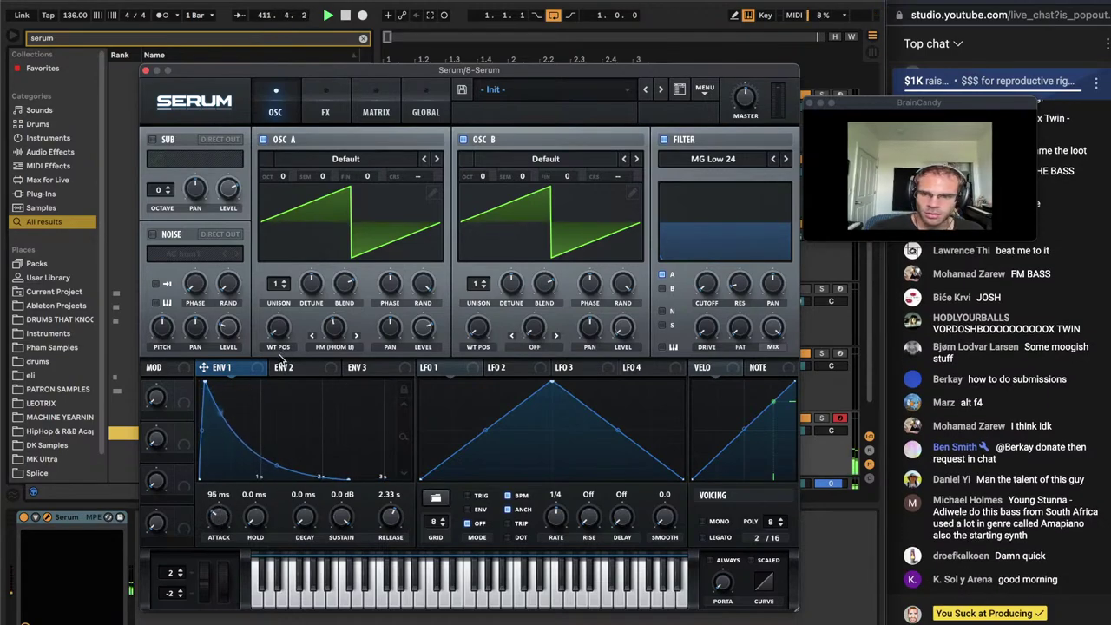
pyautogui.moveTo(203, 367); pyautogui.dragTo(694, 291)
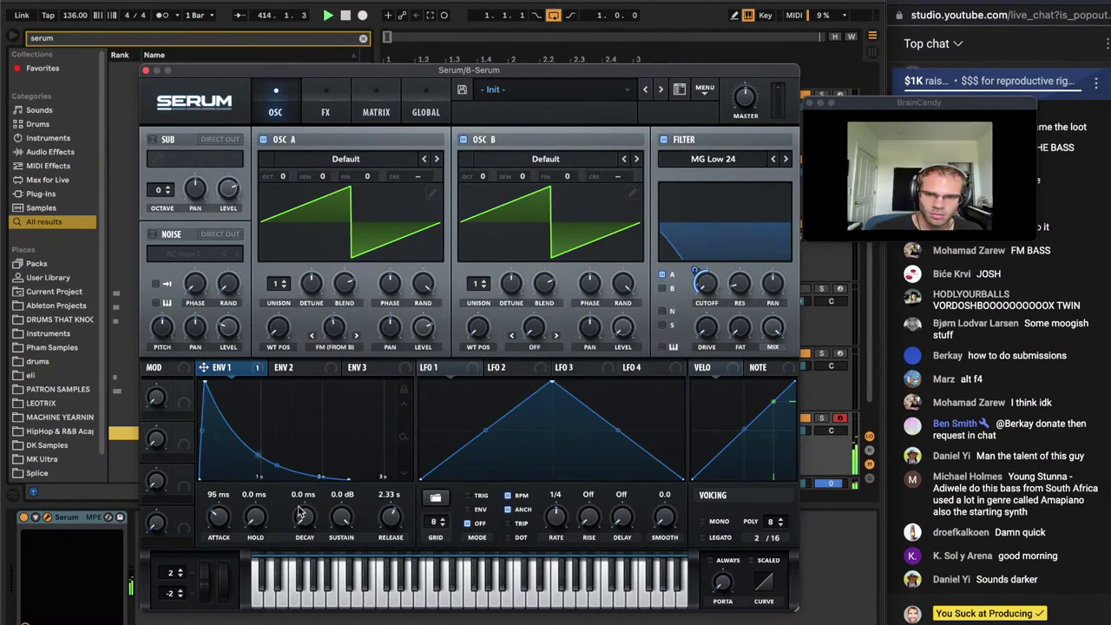
pyautogui.moveTo(396, 525); pyautogui.dragTo(399, 549)
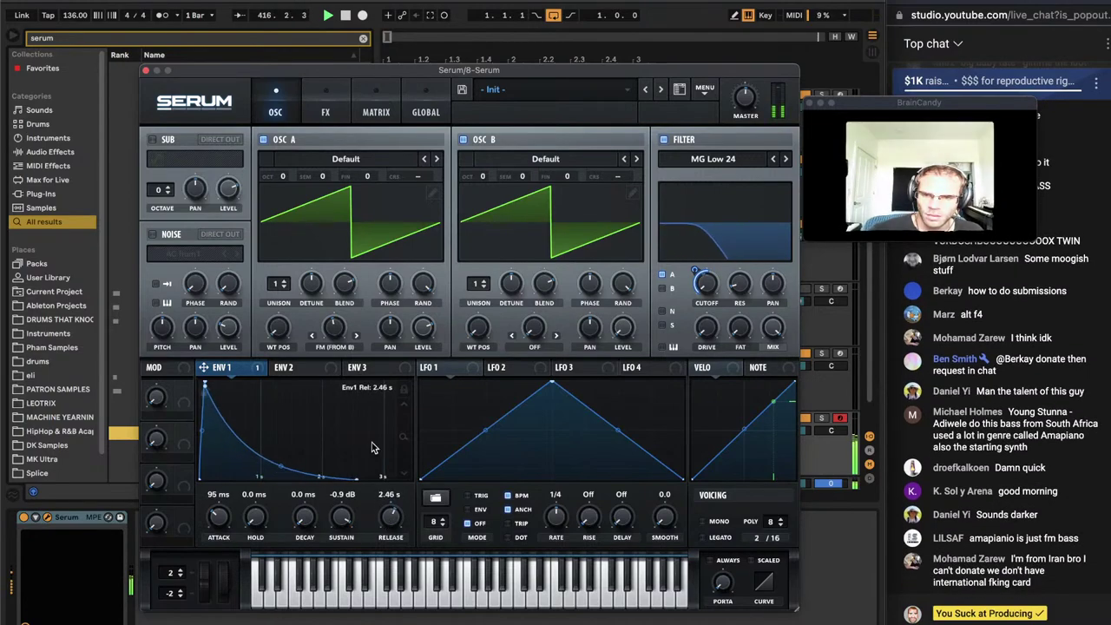
# Adjust ENV 1's cutoff modulation and set the envelope to 17 ms attack, 2.00 s decay, -∞ dB sustain and 468 ms release
pyautogui.moveTo(698, 290); pyautogui.dragTo(703, 279)
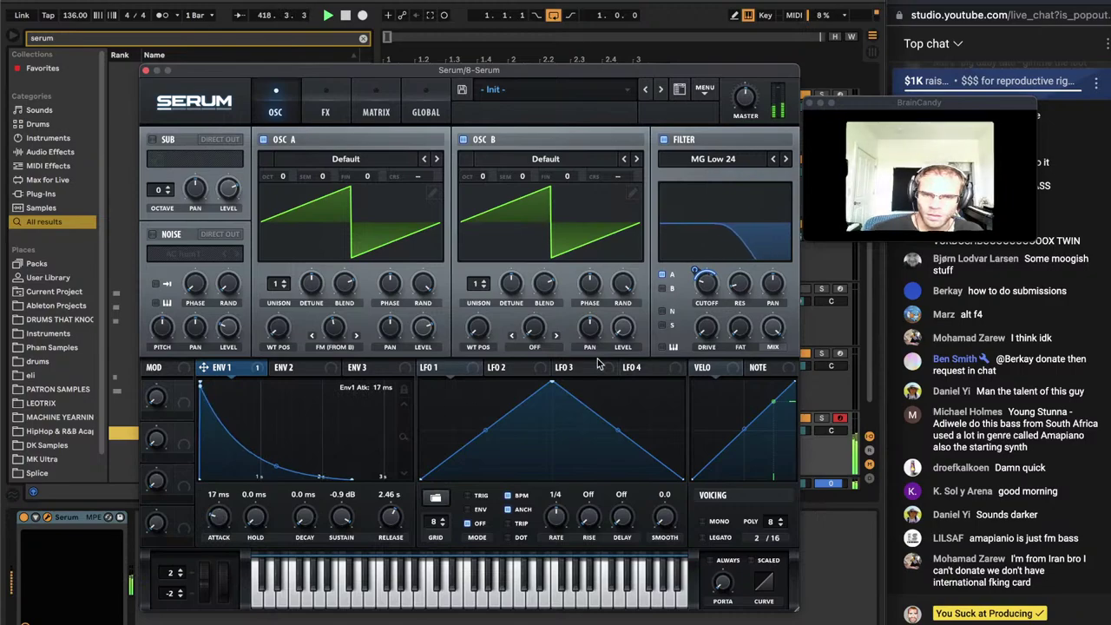
pyautogui.moveTo(706, 295); pyautogui.dragTo(704, 314)
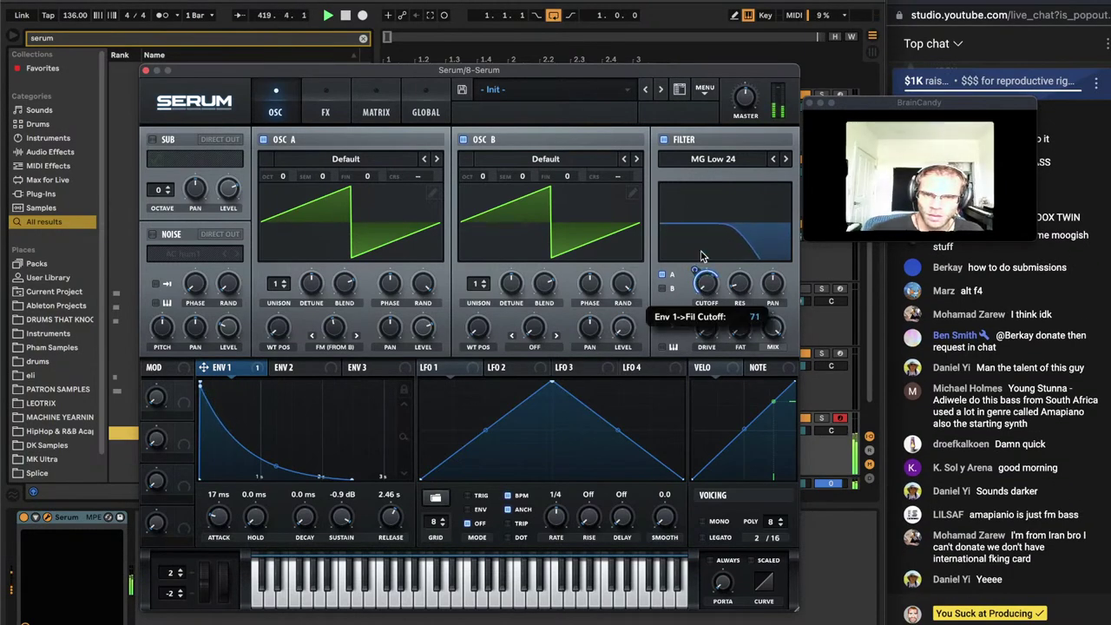
pyautogui.moveTo(703, 256); pyautogui.dragTo(698, 272)
pyautogui.moveTo(382, 522)
pyautogui.mouseDown()
pyautogui.moveTo(379, 533)
pyautogui.moveTo(328, 533)
pyautogui.moveTo(309, 449)
pyautogui.moveTo(387, 536)
pyautogui.mouseUp()
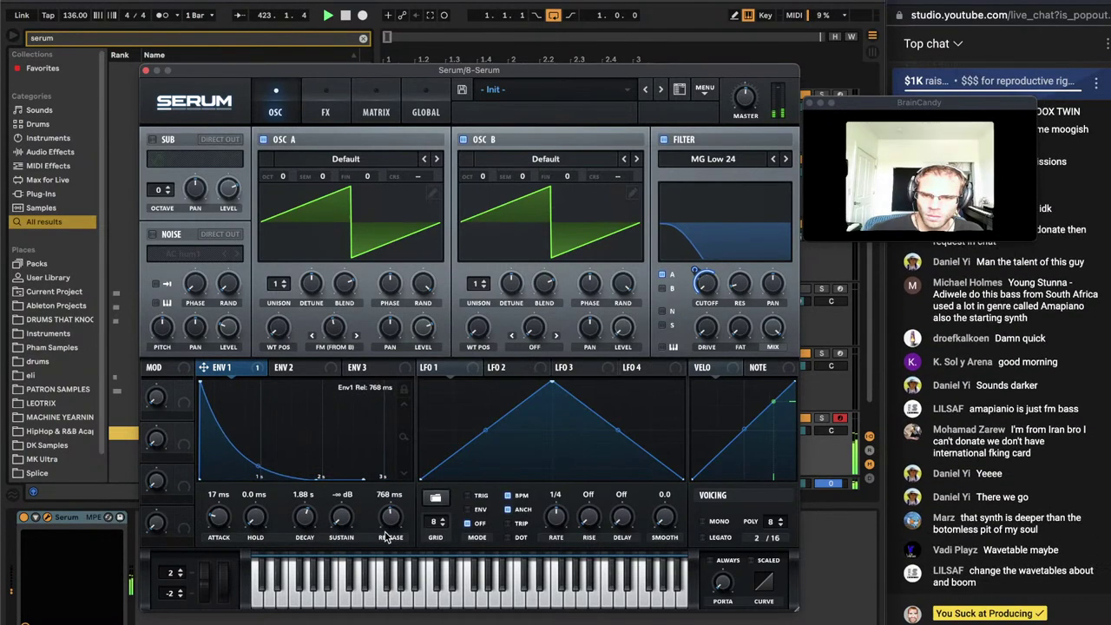
pyautogui.moveTo(314, 524); pyautogui.dragTo(309, 521)
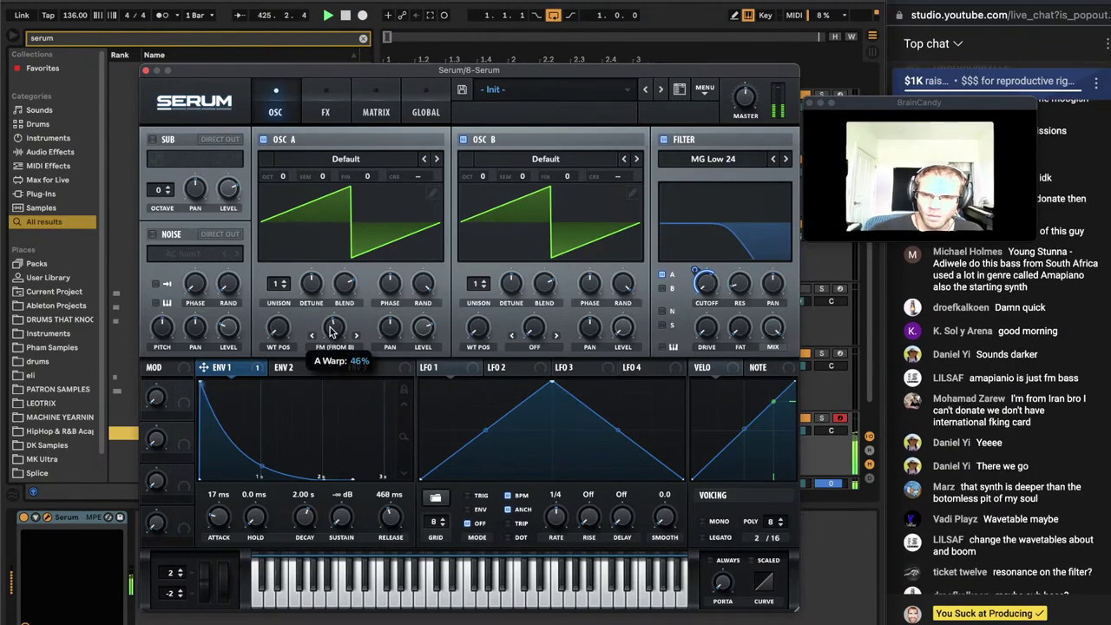
# Raise OSC B by one octave and set ENV 1's decay to 2.65 s, then audition the Hyper mix
pyautogui.moveTo(479, 176)
pyautogui.mouseDown()
pyautogui.moveTo(486, 145)
pyautogui.moveTo(492, 167)
pyautogui.mouseUp()
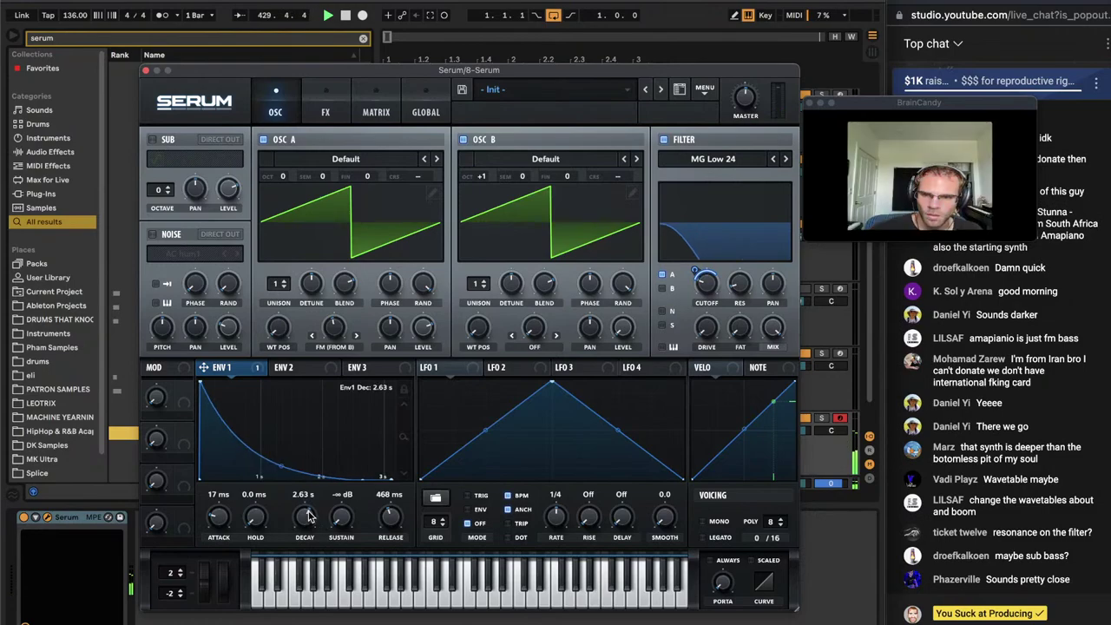
pyautogui.click(346, 104)
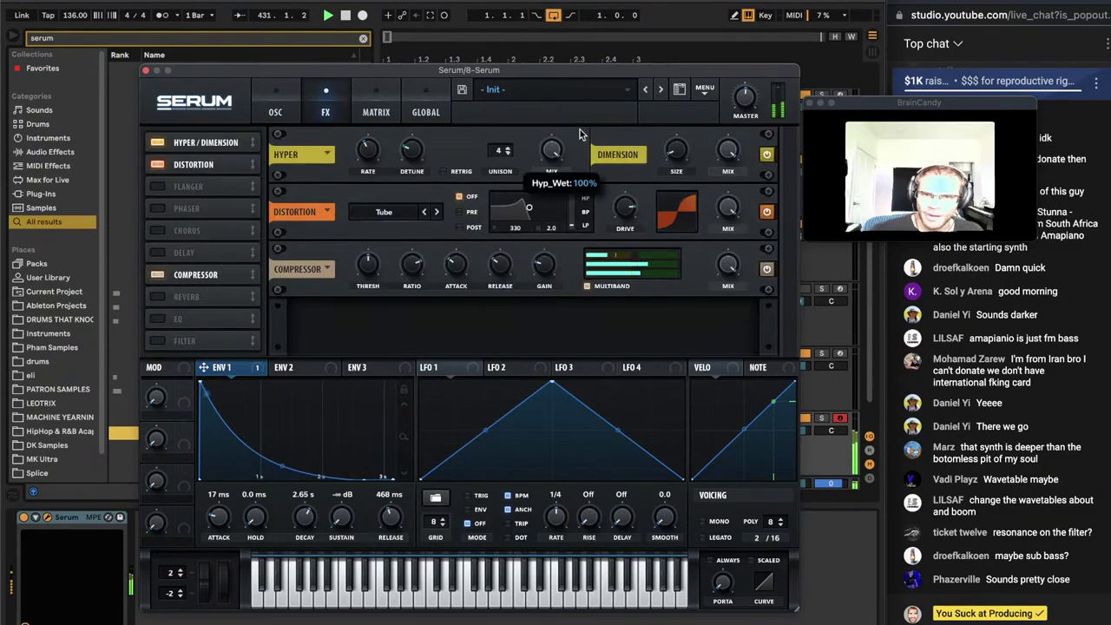
pyautogui.click(275, 111)
pyautogui.moveTo(341, 347)
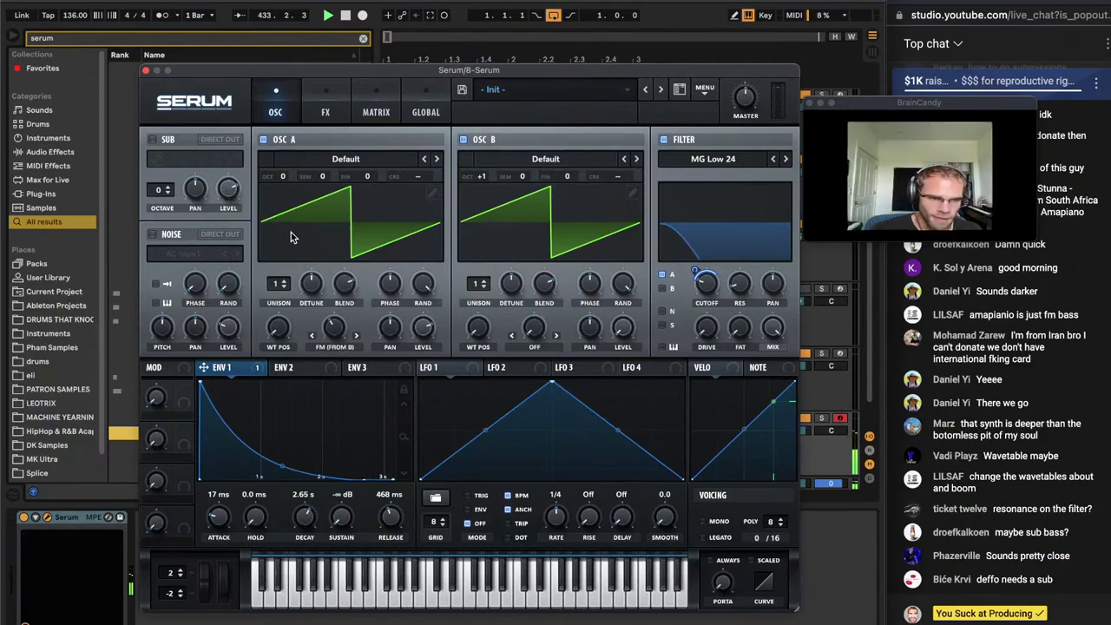
# Raise the filter resonance to about 44% and readjust the filter cutoff and its ENV 1 modulation amount
pyautogui.moveTo(733, 241); pyautogui.dragTo(738, 228)
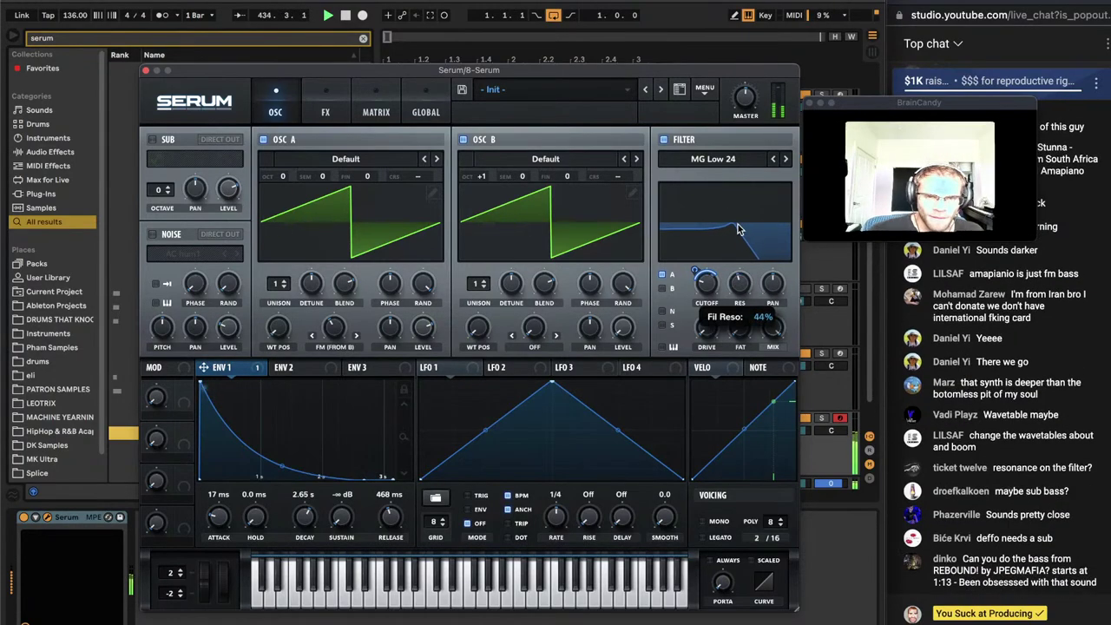
pyautogui.moveTo(704, 283)
pyautogui.mouseDown()
pyautogui.moveTo(708, 293)
pyautogui.moveTo(747, 269)
pyautogui.moveTo(704, 289)
pyautogui.moveTo(707, 326)
pyautogui.moveTo(697, 261)
pyautogui.moveTo(692, 270)
pyautogui.mouseUp()
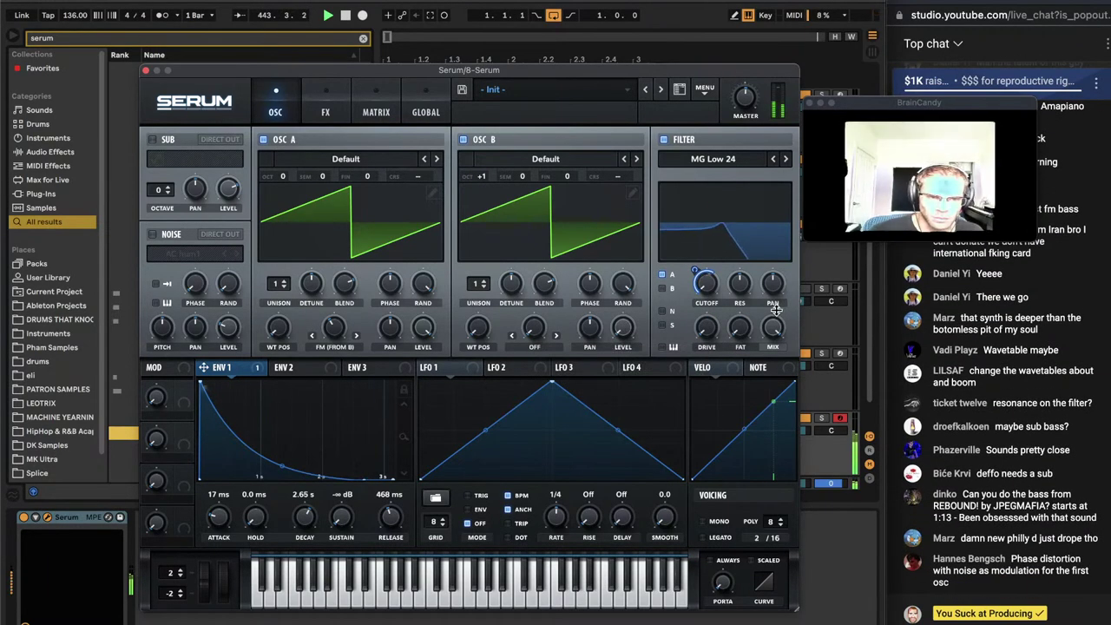
pyautogui.moveTo(744, 288)
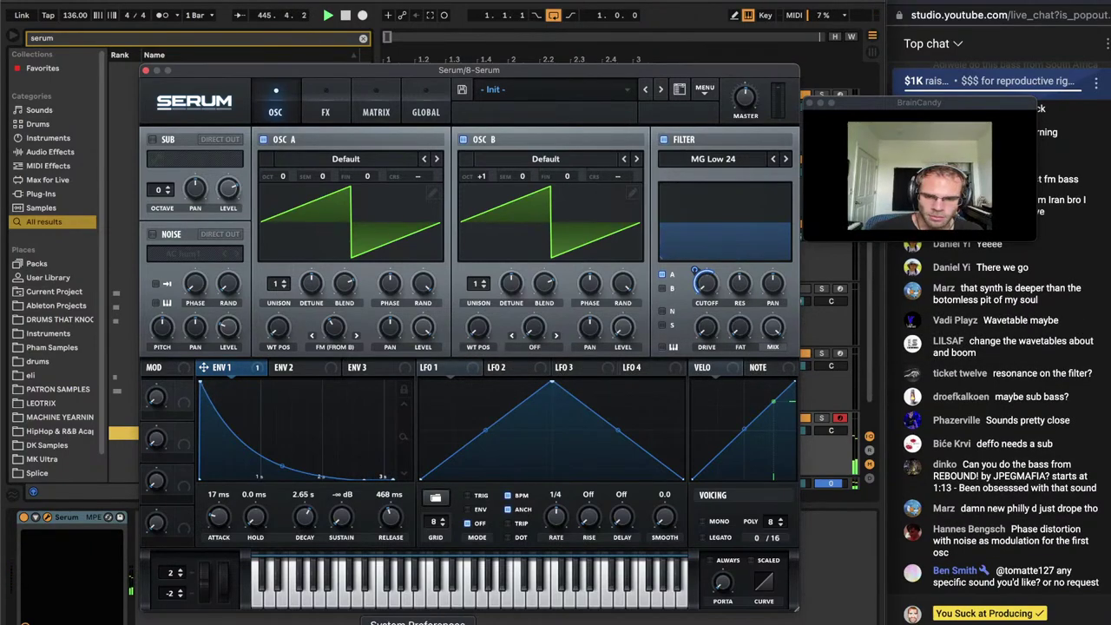
# Compare the patch against Доброго вечора in Spotify and return to Serum in Ableton Live
pyautogui.click(440, 623)
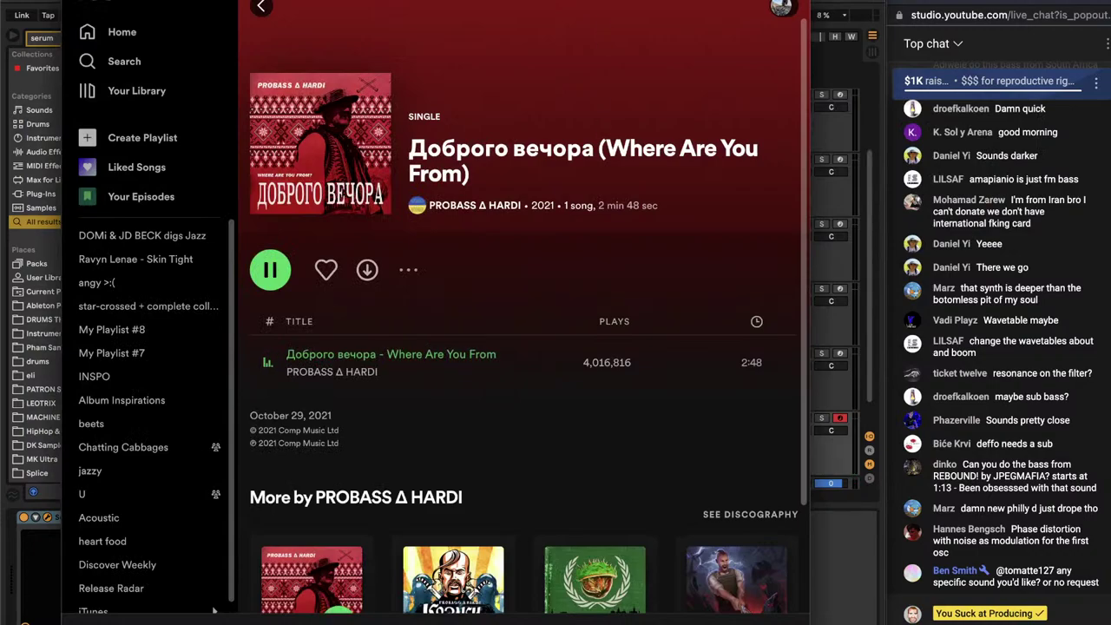
pyautogui.click(841, 616)
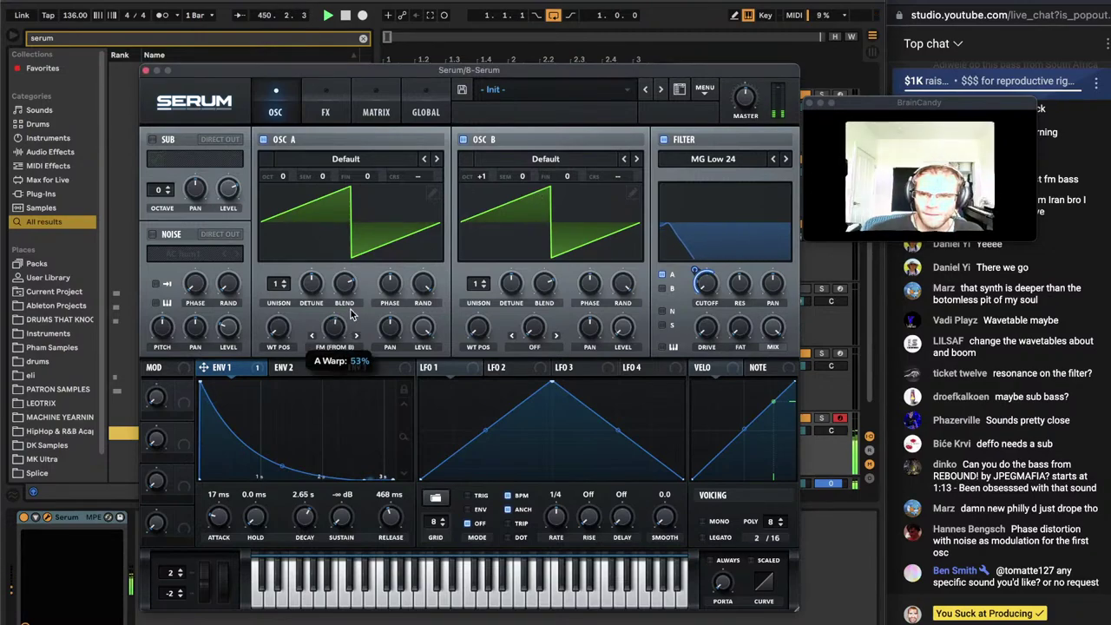
# Try the Chorus effect on the bass patch with its mix at about 49%
pyautogui.click(326, 112)
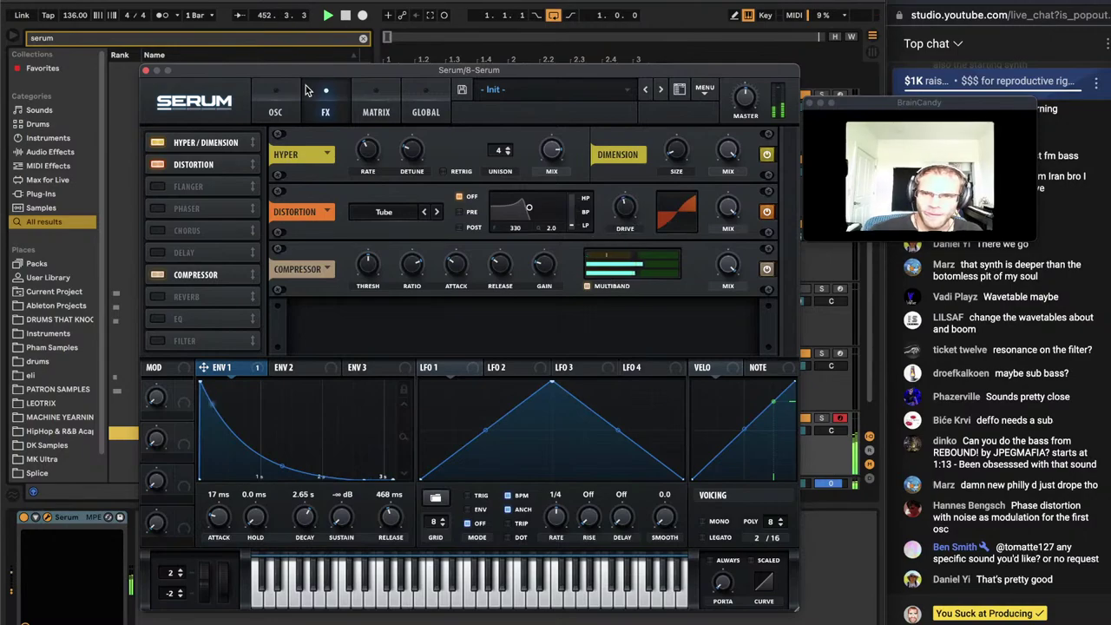
pyautogui.click(295, 97)
pyautogui.click(325, 112)
pyautogui.click(157, 230)
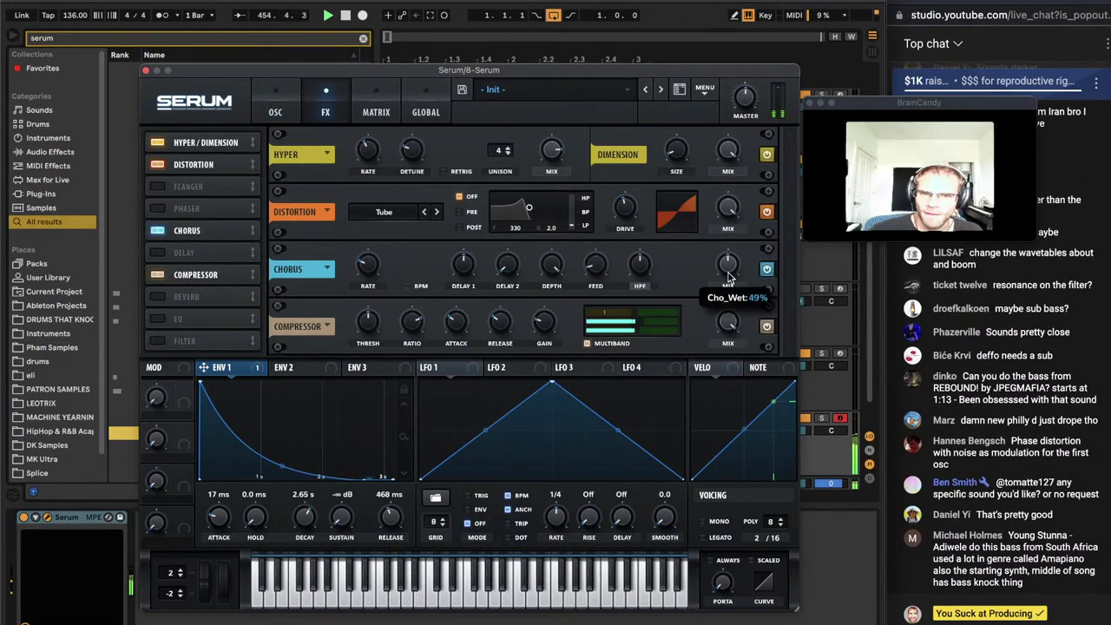
pyautogui.click(161, 231)
pyautogui.click(263, 111)
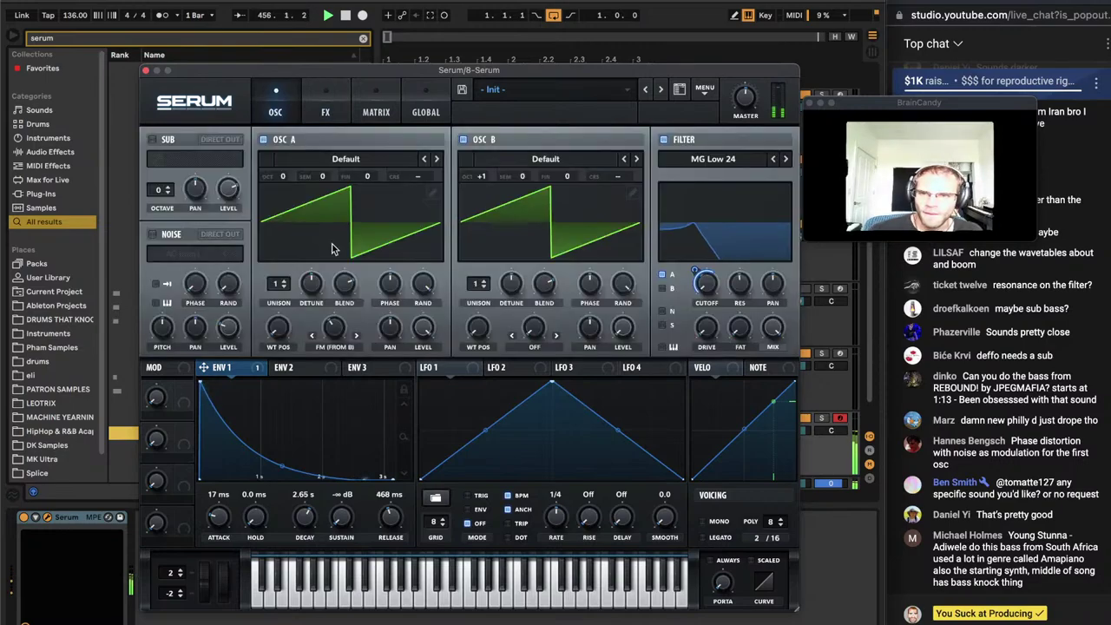
# Set ENV 1's release to 1.27 s and fine-tune the filter cutoff and OSC A's FM amount, checking the sound without OSC B
pyautogui.moveTo(398, 498); pyautogui.dragTo(398, 489)
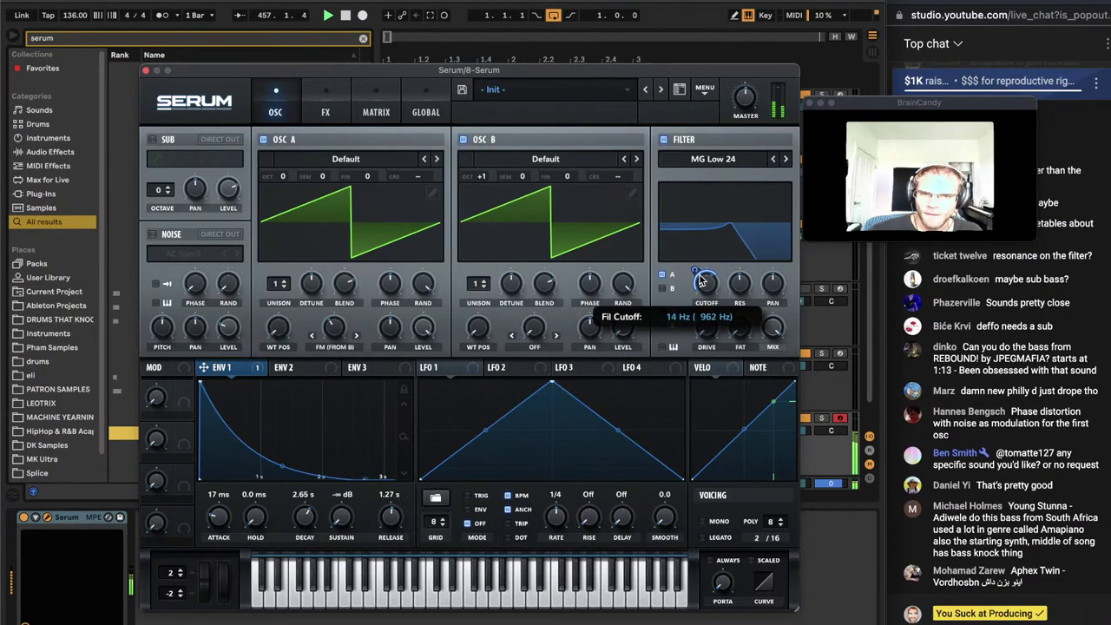
pyautogui.moveTo(699, 296)
pyautogui.mouseDown()
pyautogui.moveTo(699, 307)
pyautogui.moveTo(701, 261)
pyautogui.moveTo(742, 261)
pyautogui.moveTo(713, 309)
pyautogui.mouseUp()
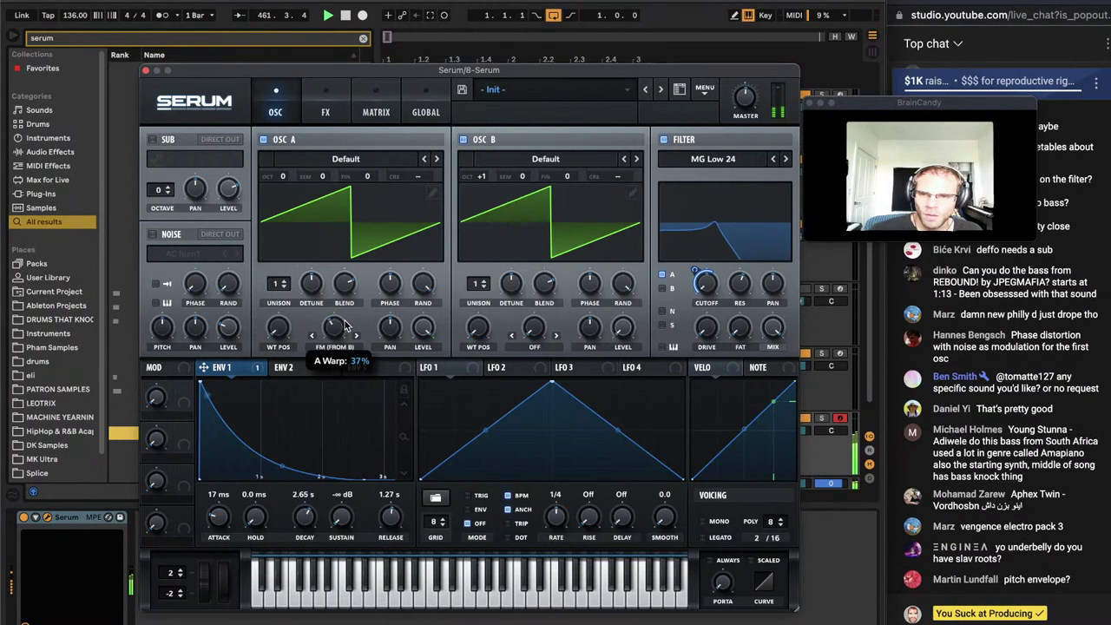
pyautogui.click(463, 140)
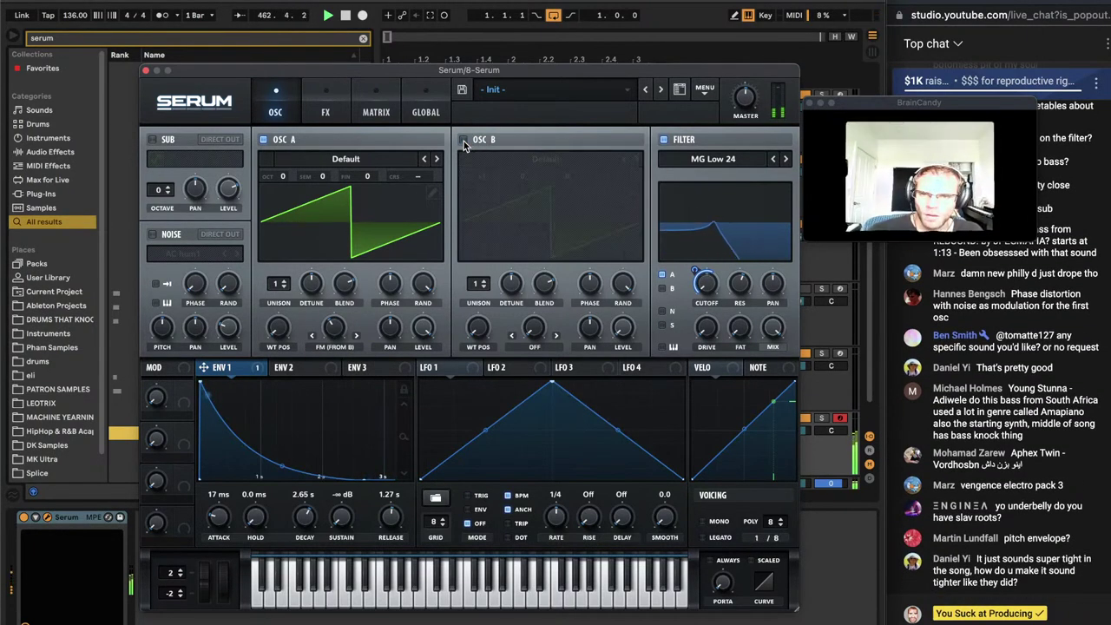
pyautogui.click(464, 139)
pyautogui.moveTo(347, 318)
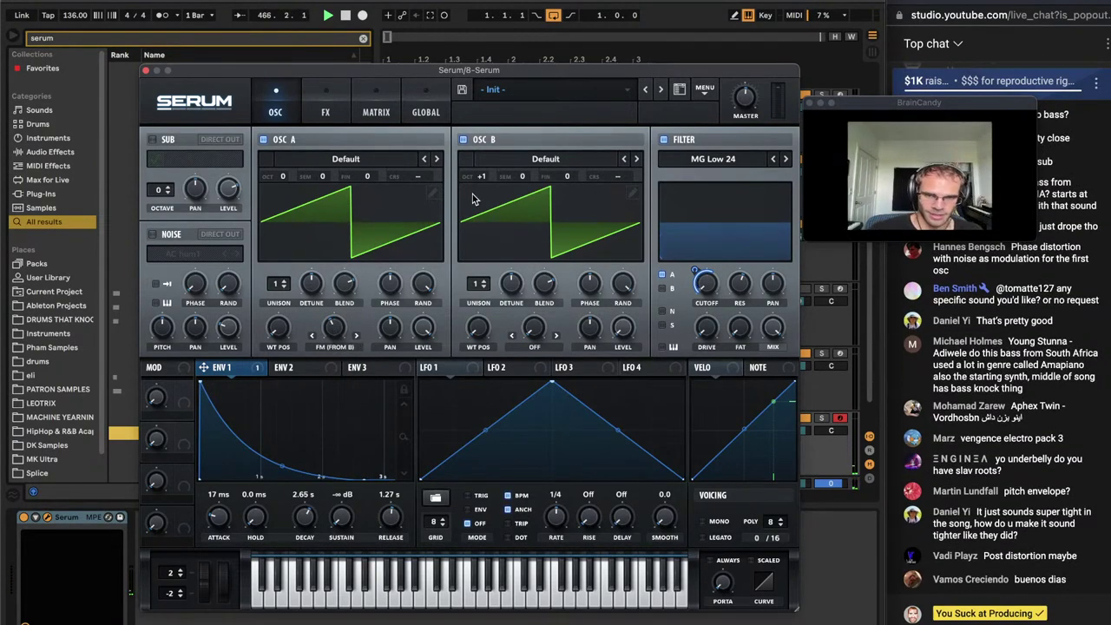
# Listen to the reference bass in Spotify again and go back to Ableton Live
pyautogui.click(440, 622)
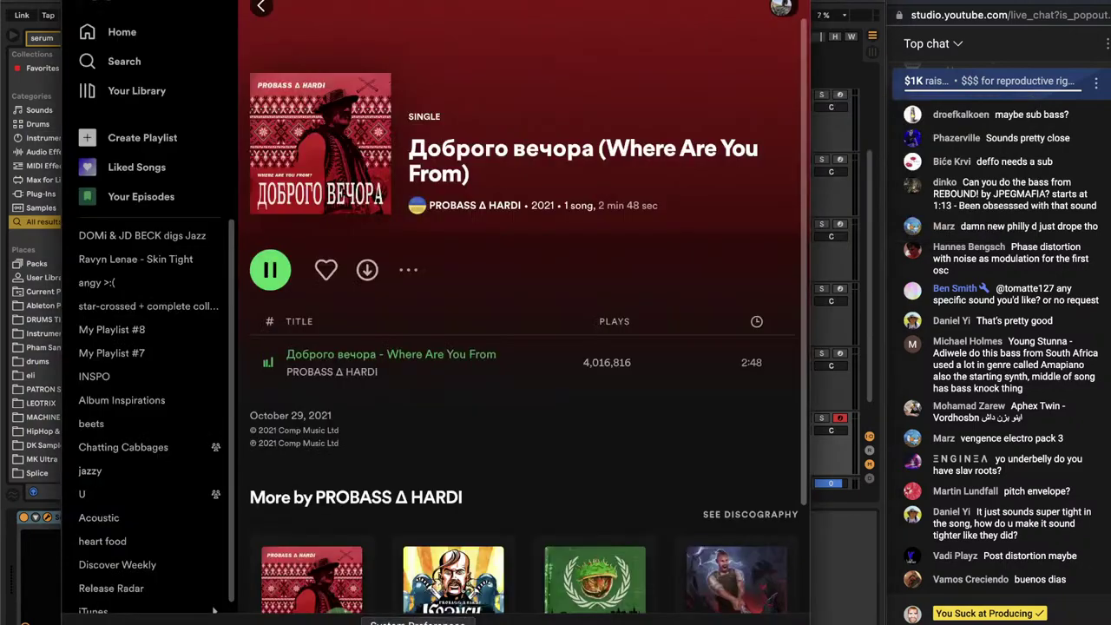
pyautogui.click(841, 605)
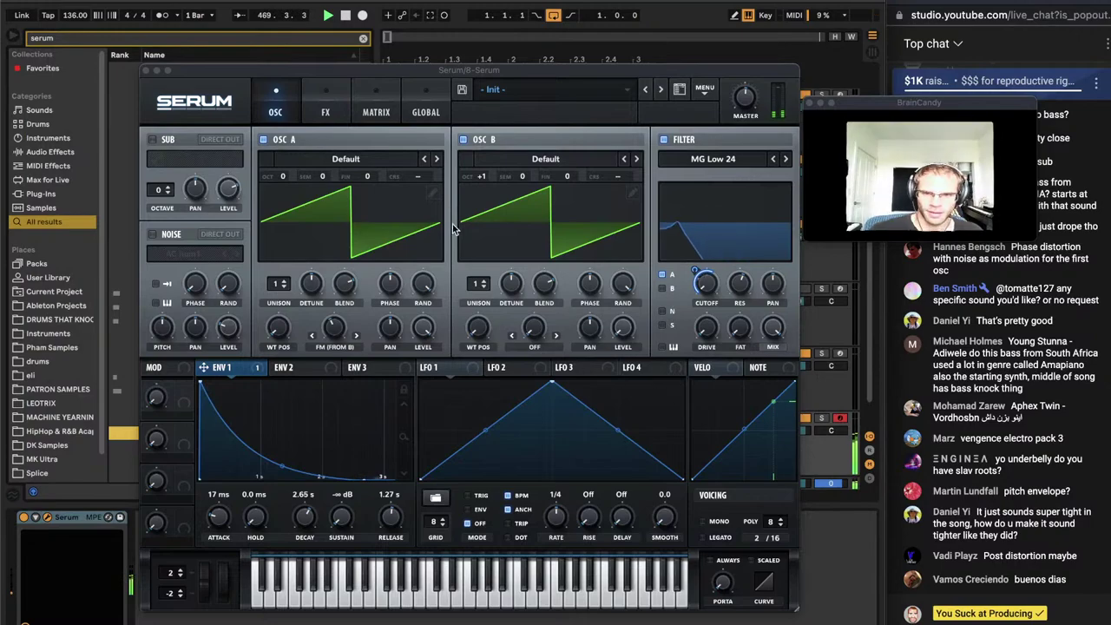
# Switch off OSC B and load the Digital wavetable ICanHasKick into OSC A
pyautogui.click(463, 139)
pyautogui.click(352, 159)
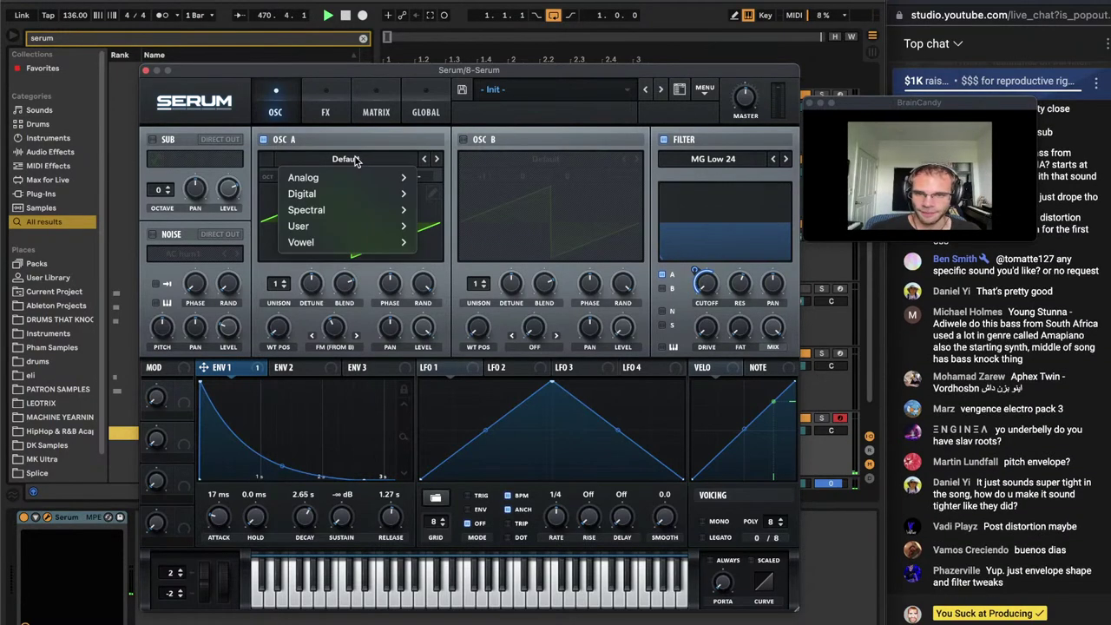
pyautogui.moveTo(339, 195)
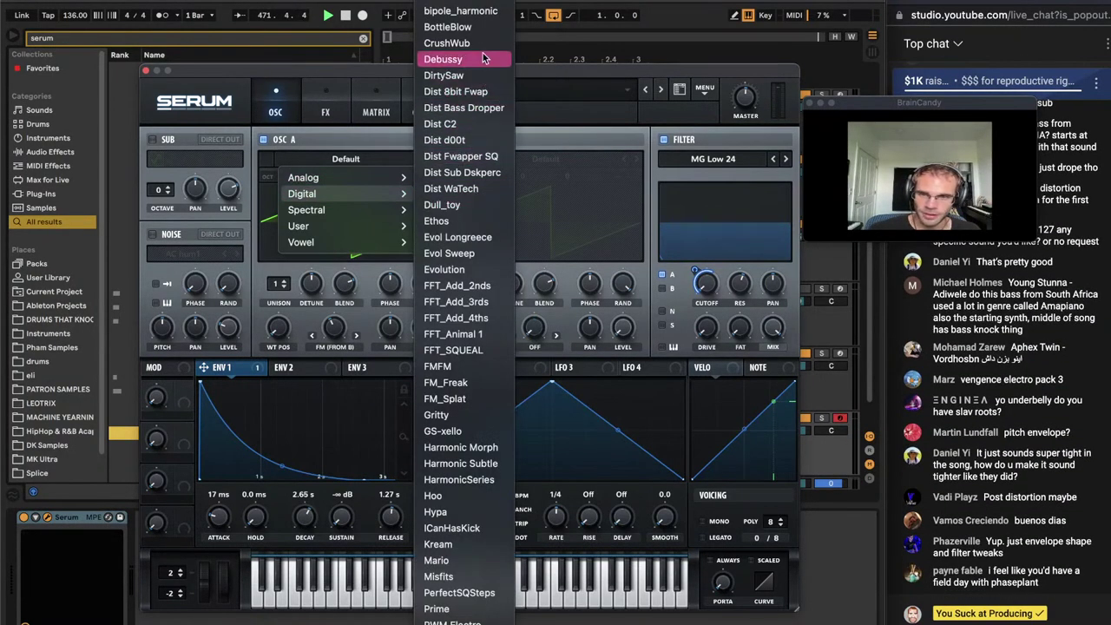
pyautogui.click(467, 529)
# Modulate OSC A's wavetable position with ENV 1, adjust the modulation amount, and set the envelope's decay to 1.97 s
pyautogui.moveTo(278, 330); pyautogui.dragTo(305, 369)
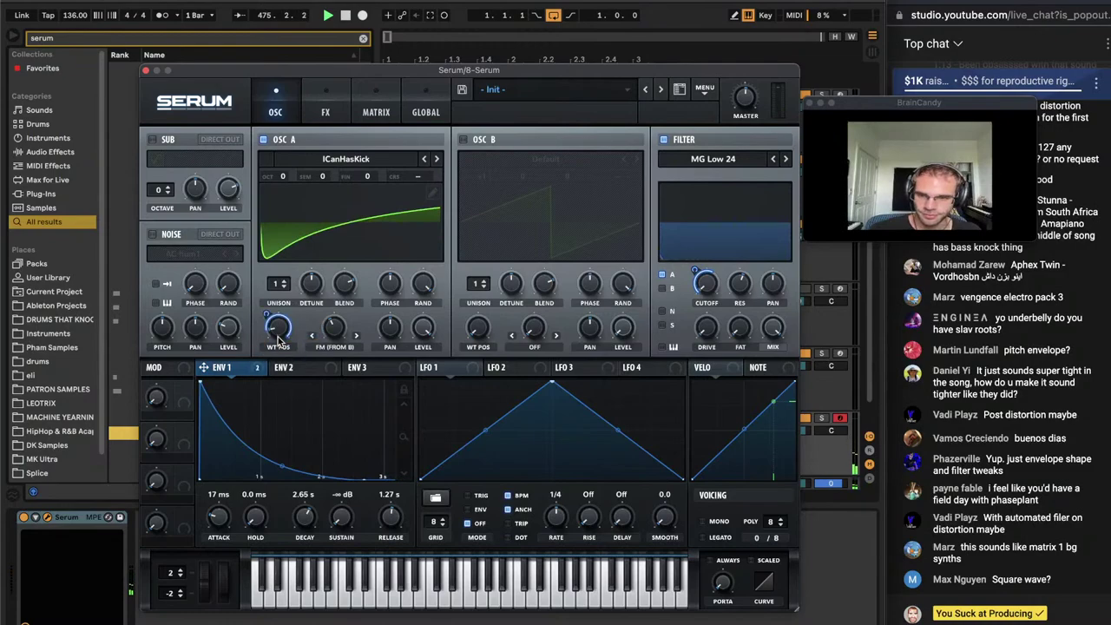
pyautogui.moveTo(267, 315); pyautogui.dragTo(268, 336)
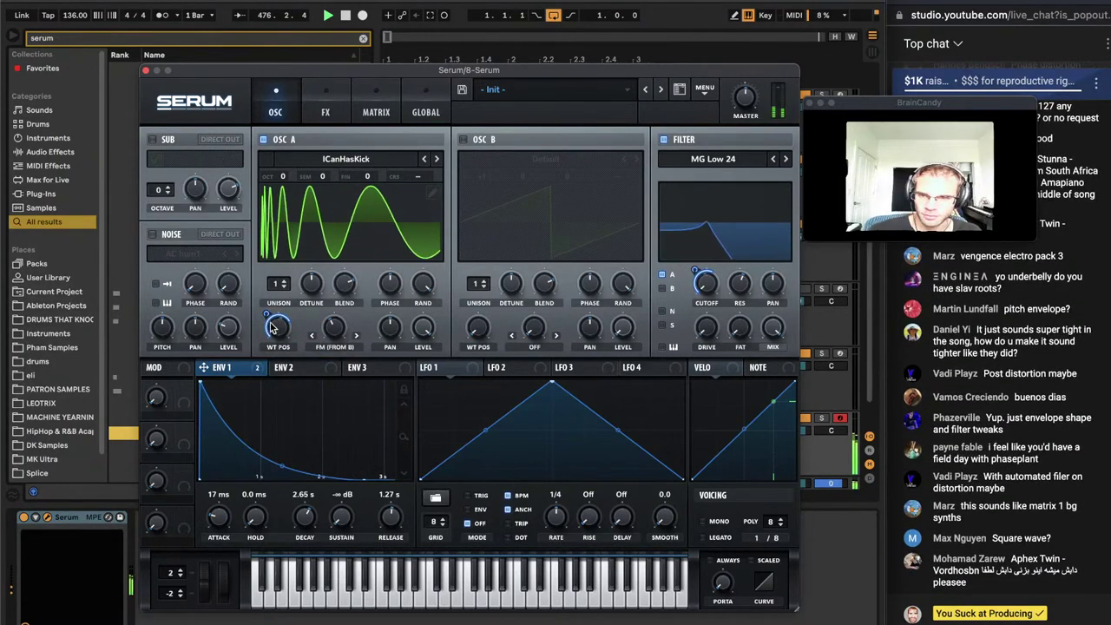
pyautogui.moveTo(304, 516)
pyautogui.mouseDown()
pyautogui.moveTo(304, 527)
pyautogui.moveTo(313, 508)
pyautogui.mouseUp()
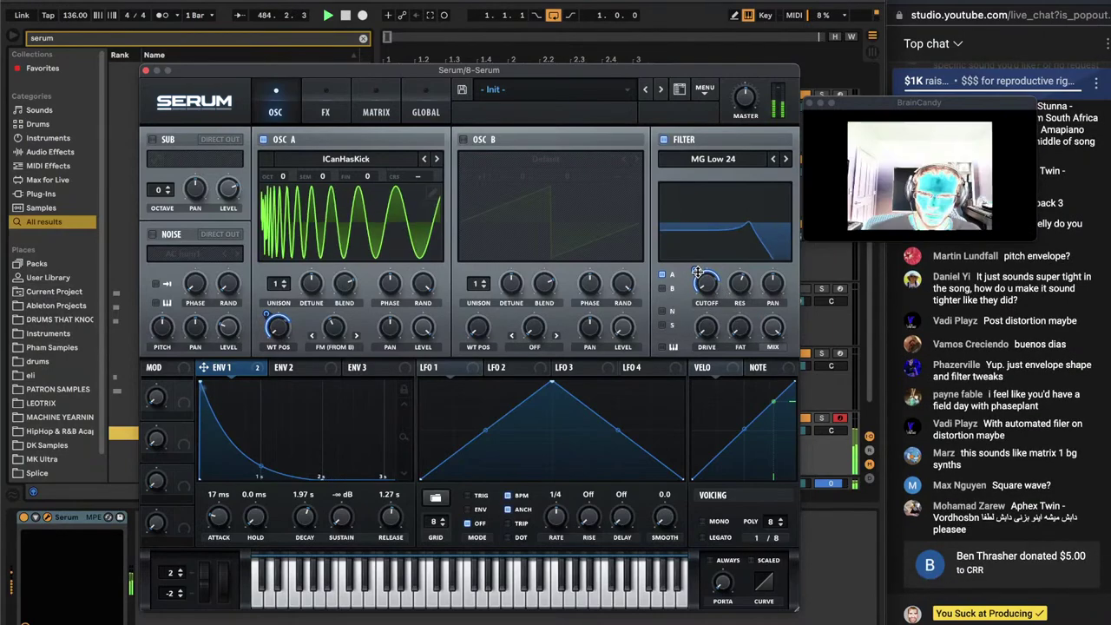
pyautogui.moveTo(701, 284)
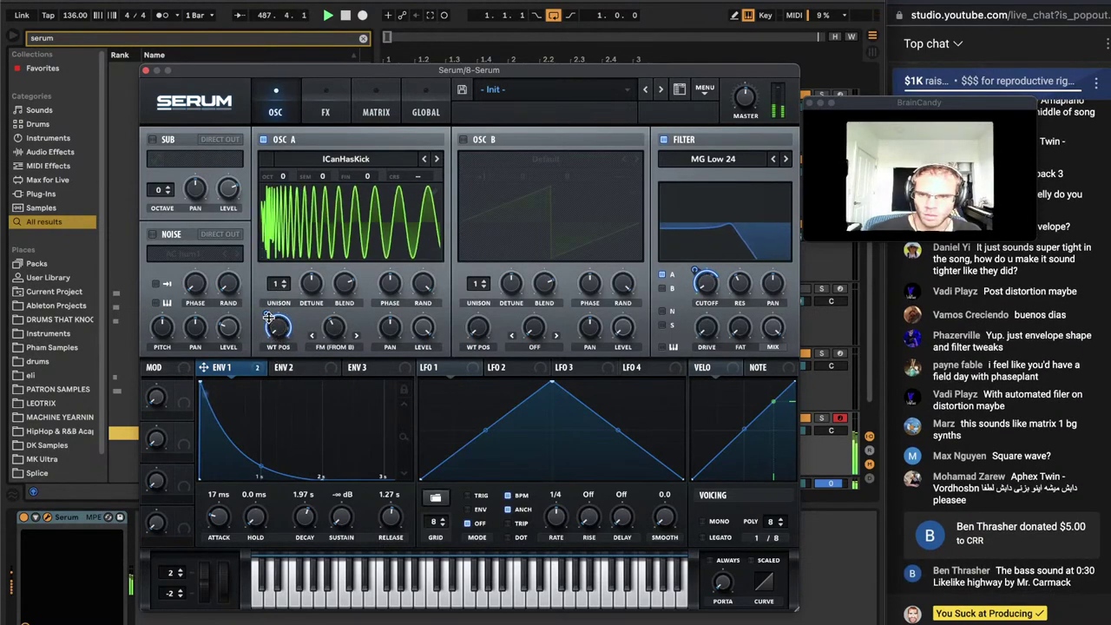
pyautogui.moveTo(270, 340)
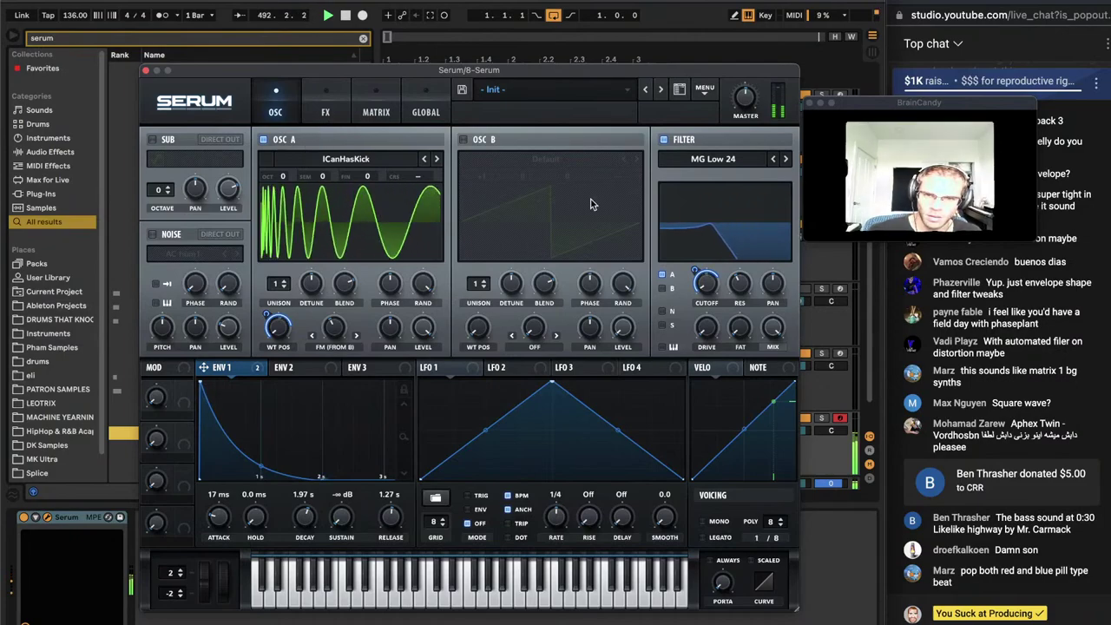
# Play Доброго вечора in Spotify to check the wavetable version against it, then return to Ableton Live
pyautogui.click(440, 623)
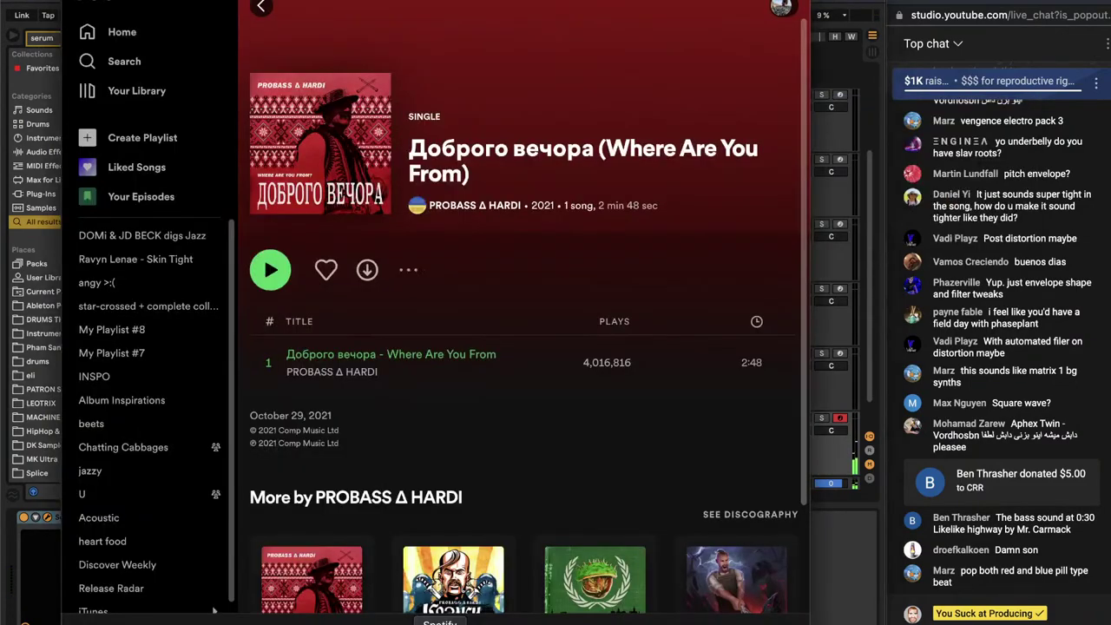
pyautogui.press('space')
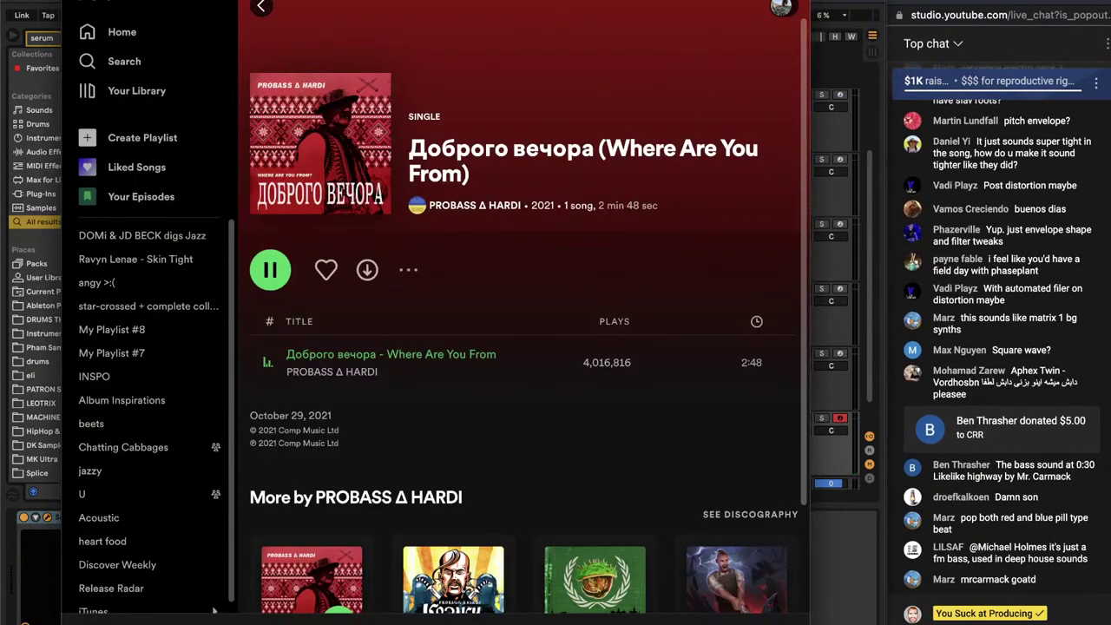
pyautogui.click(830, 604)
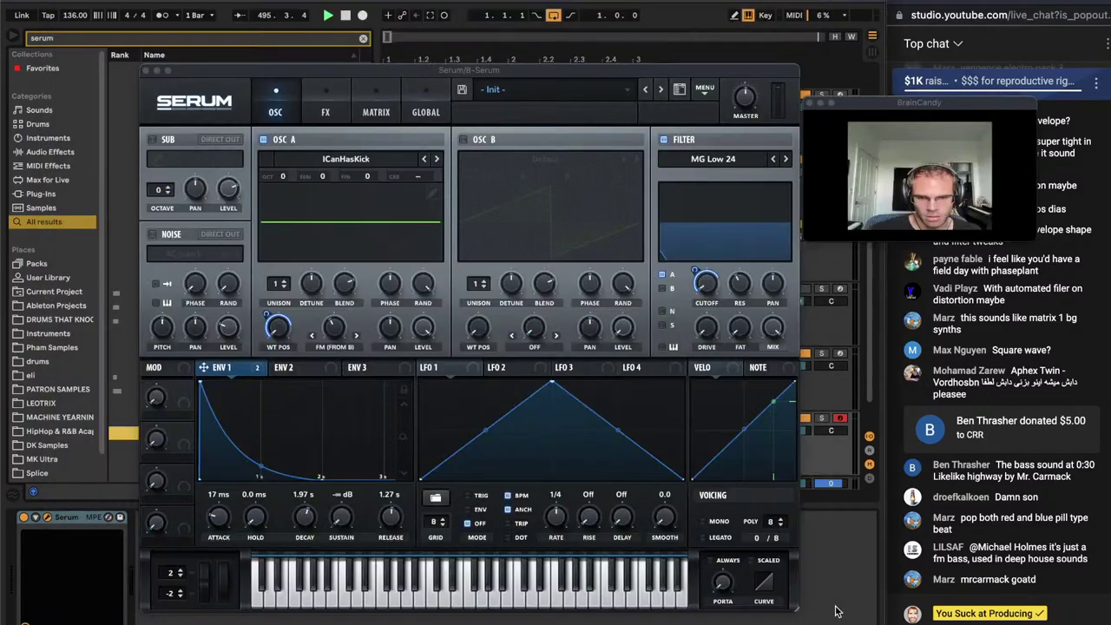
# Enable the Delay effect with BPM sync off and both channels linked at 30.18, and adjust its feedback
pyautogui.click(325, 113)
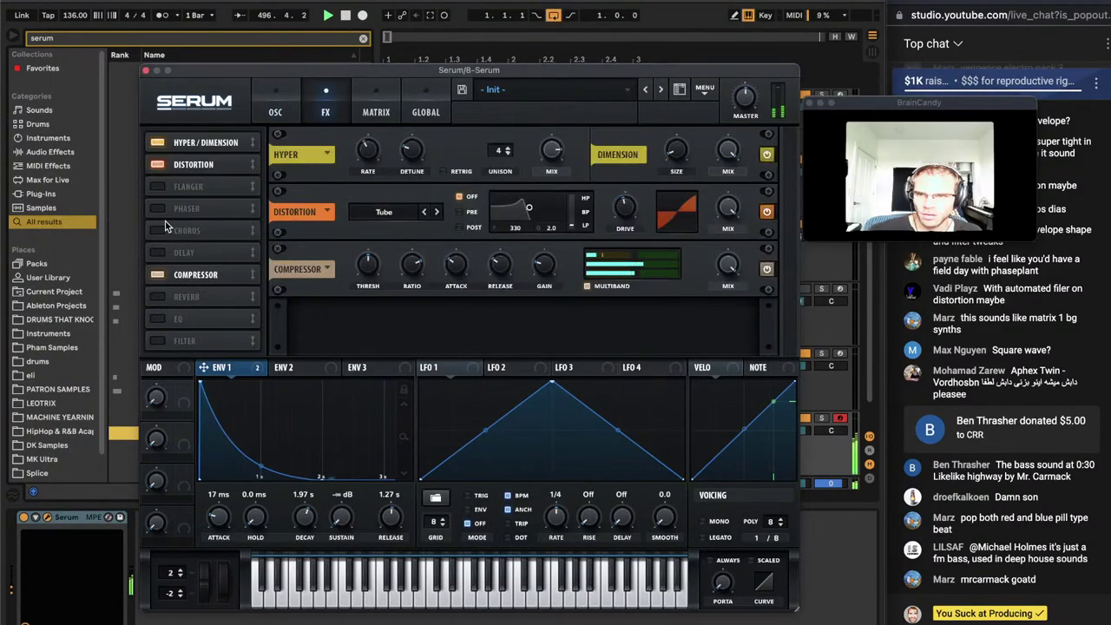
pyautogui.click(159, 251)
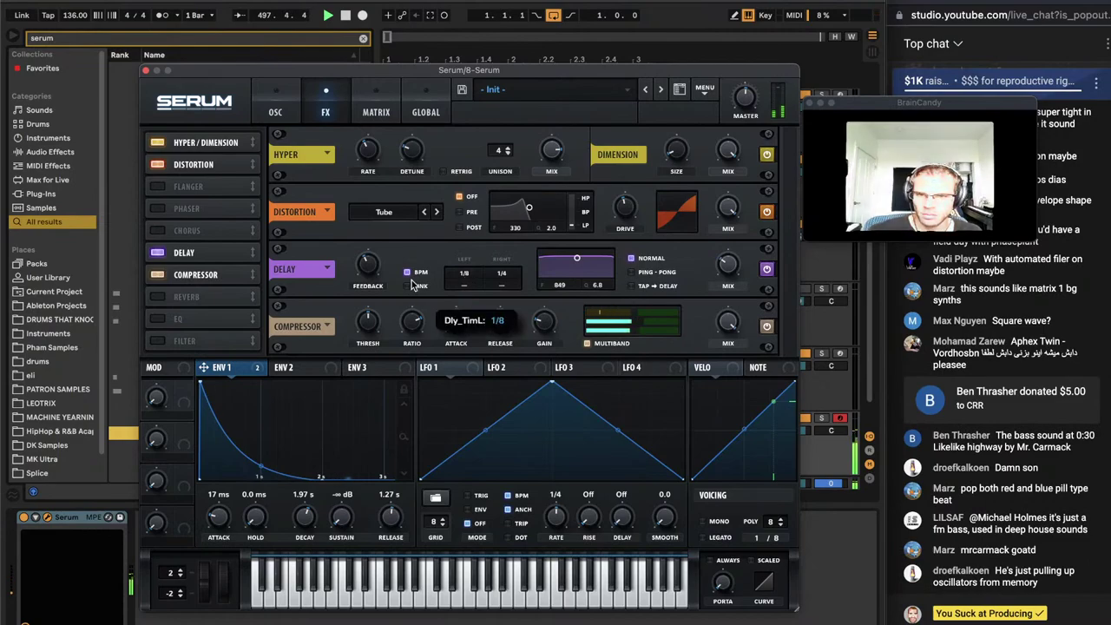
pyautogui.click(407, 272)
pyautogui.moveTo(468, 274); pyautogui.dragTo(501, 299)
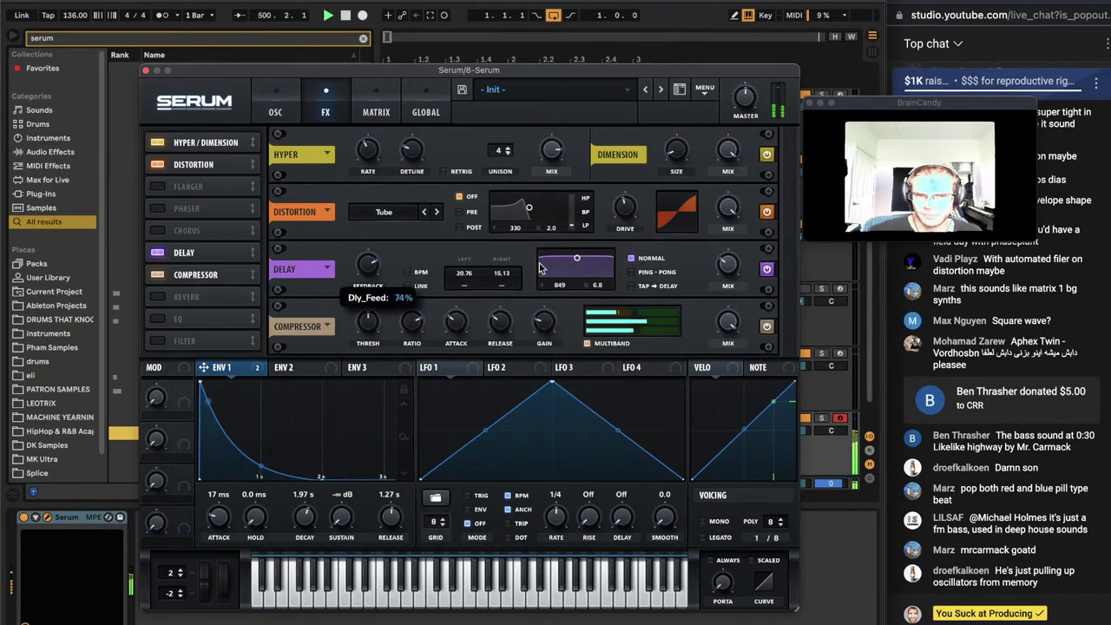
pyautogui.click(408, 285)
pyautogui.moveTo(464, 273)
pyautogui.mouseDown()
pyautogui.moveTo(467, 257)
pyautogui.moveTo(460, 279)
pyautogui.mouseUp()
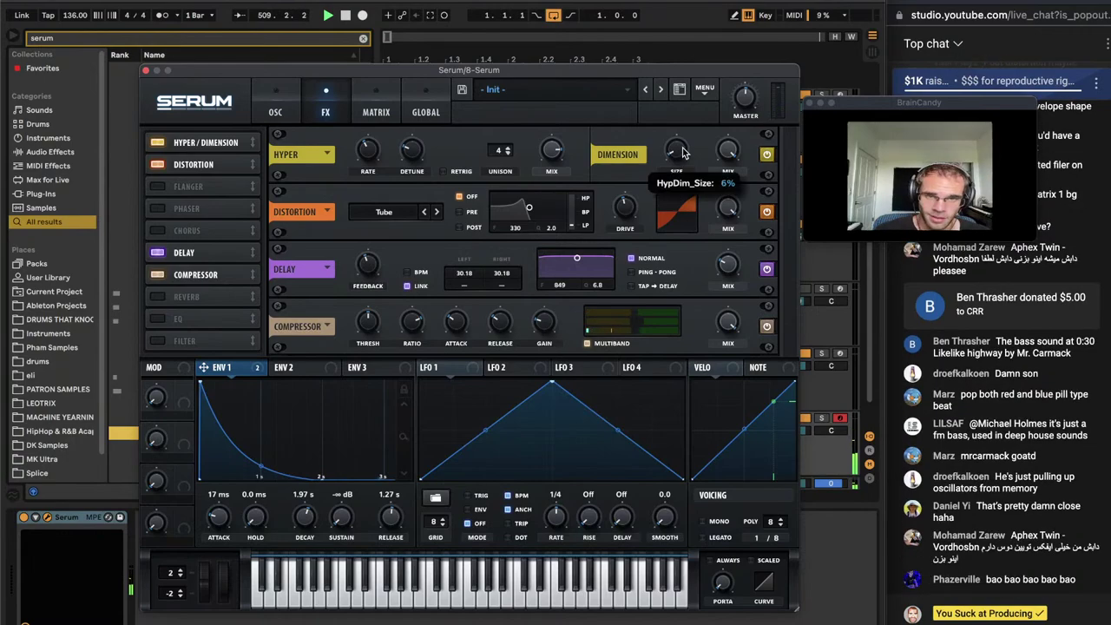
# Search Spotify for "parting words from a scorpio", play the Natasha Kmeto song, and return to Ableton Live
pyautogui.click(275, 104)
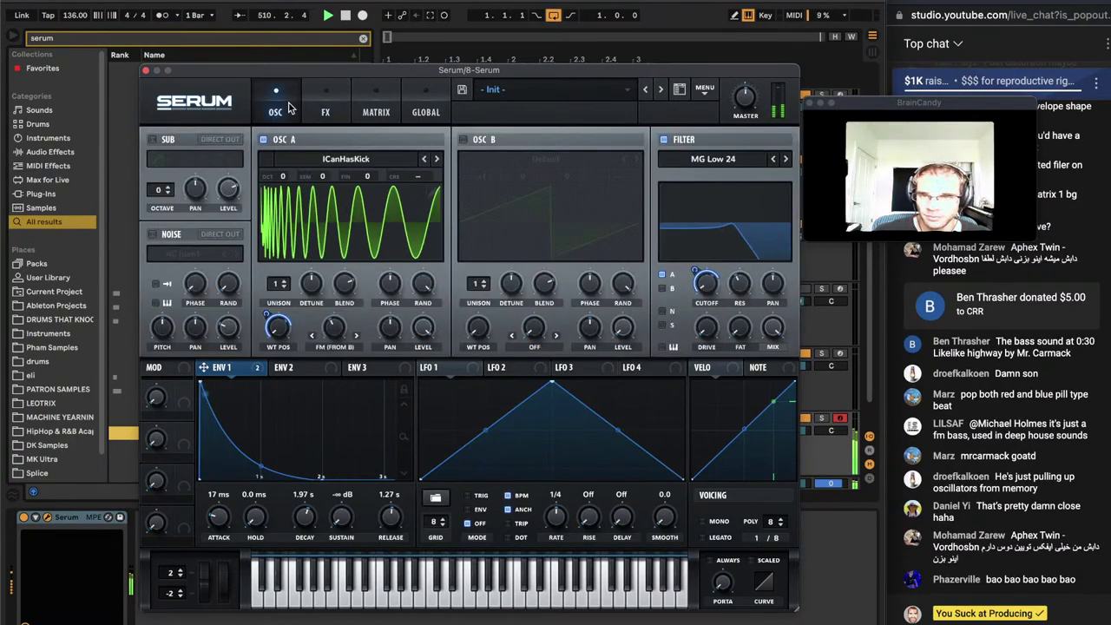
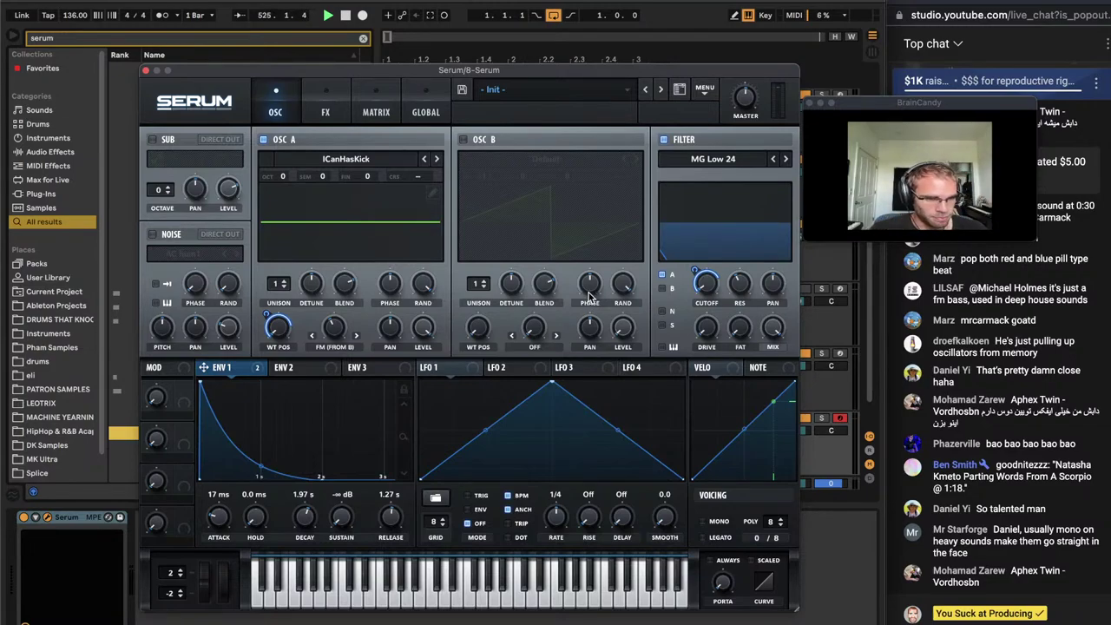
pyautogui.press('super+Tab')
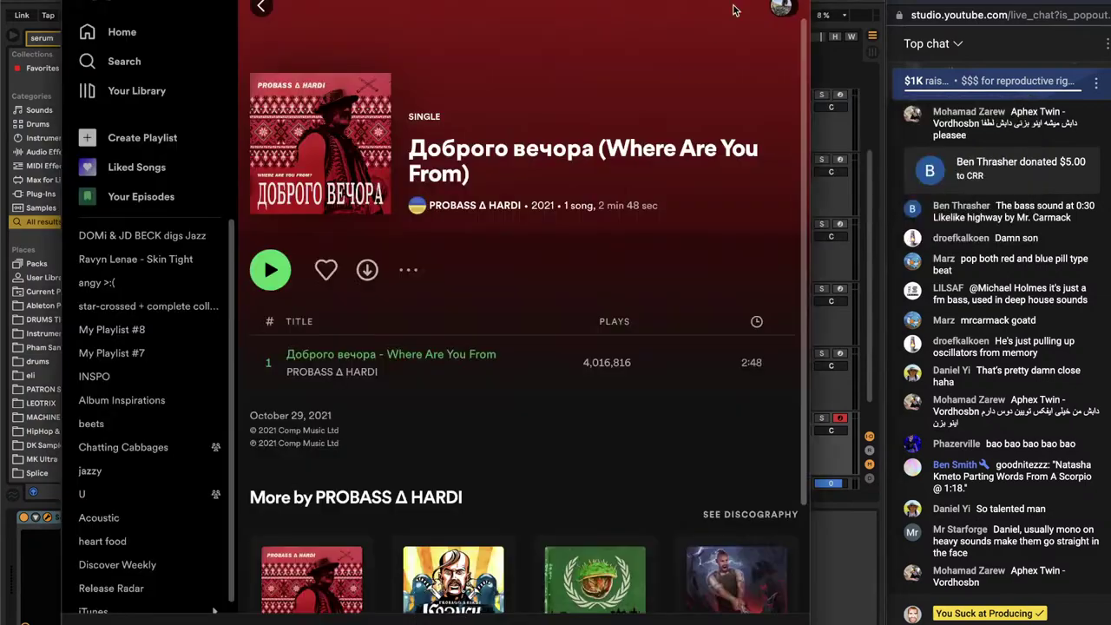
pyautogui.click(117, 63)
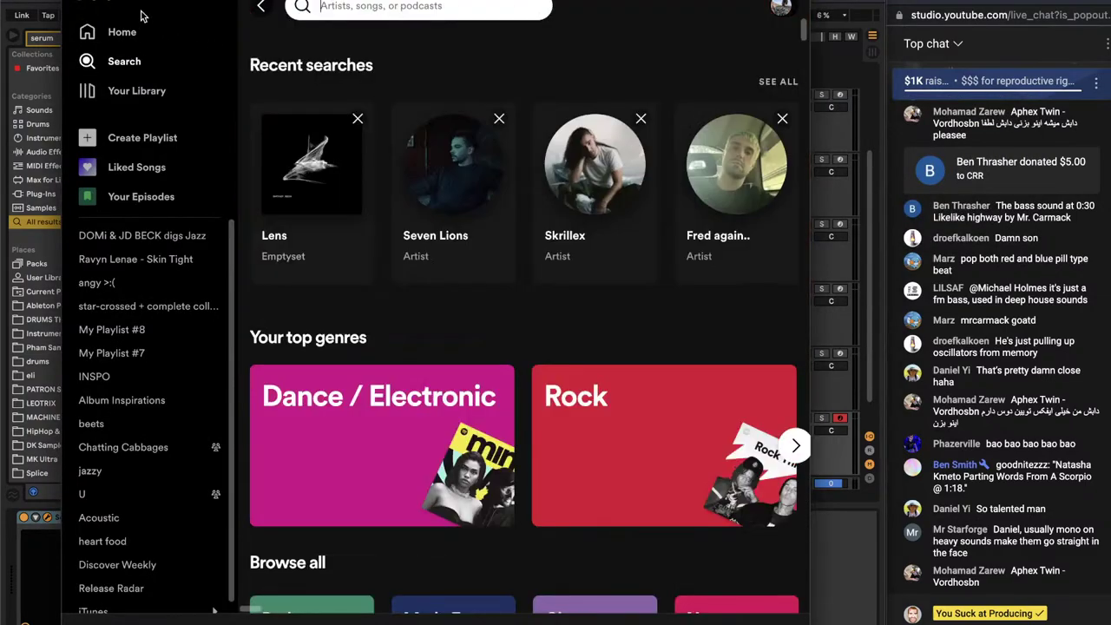
pyautogui.write('parrti')
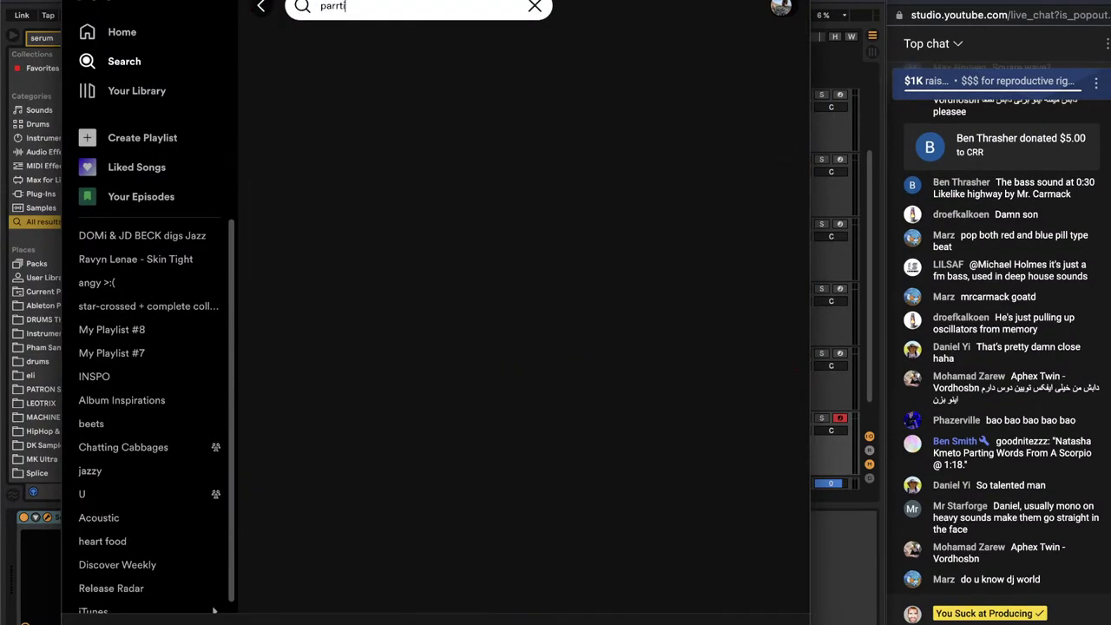
pyautogui.press('BackSpace')
pyautogui.press('BackSpace')
pyautogui.press('BackSpace')
pyautogui.write('ting wor')
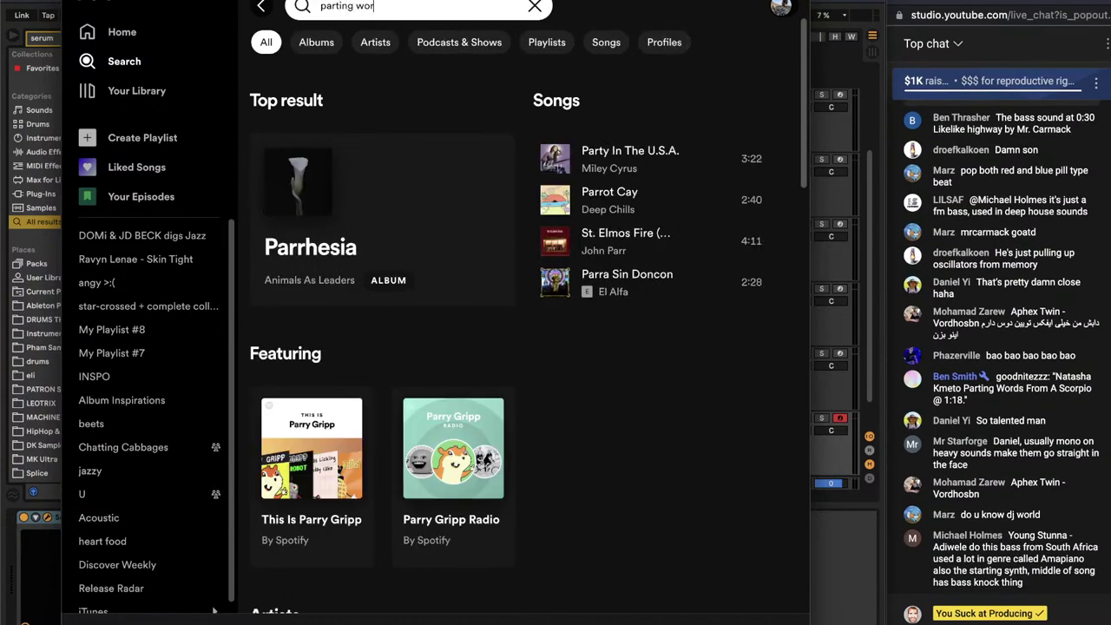
pyautogui.write('ds from a scorpio')
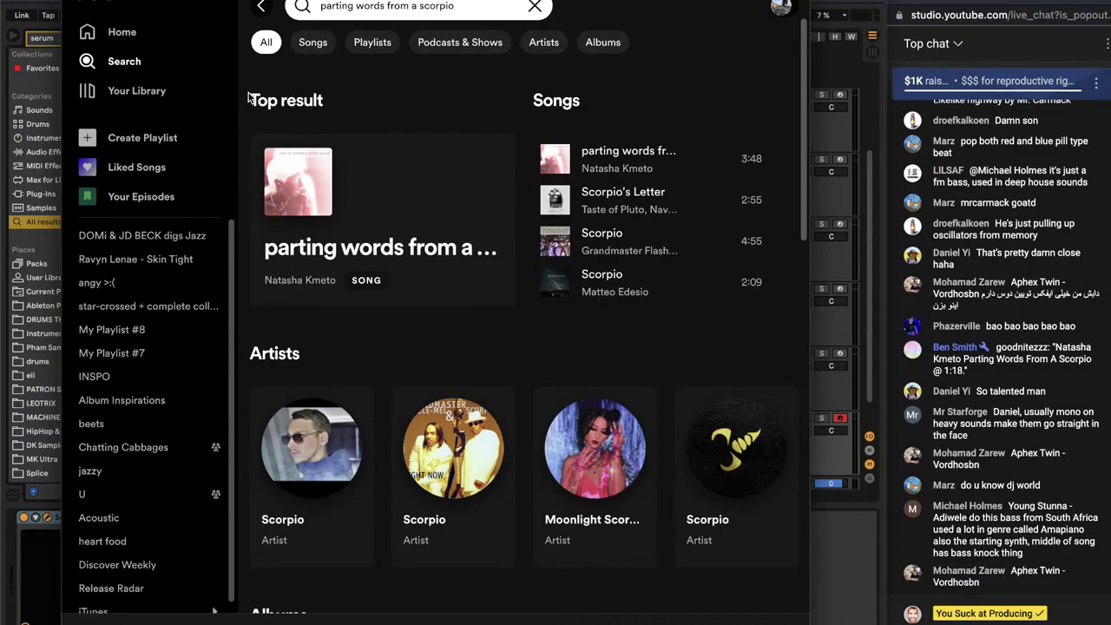
pyautogui.click(484, 273)
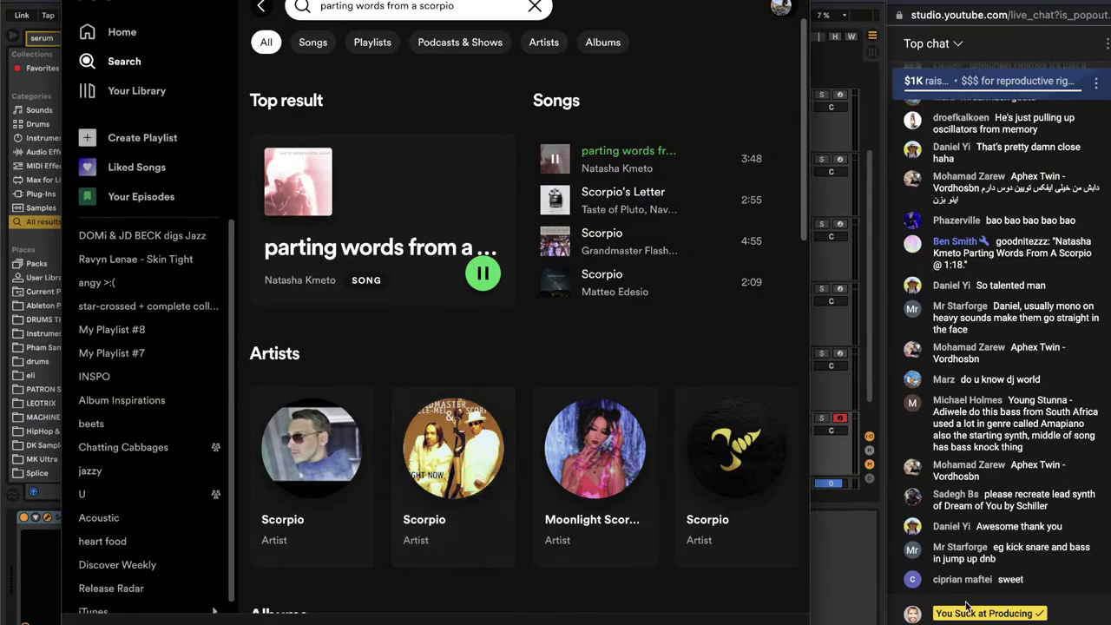
pyautogui.click(871, 585)
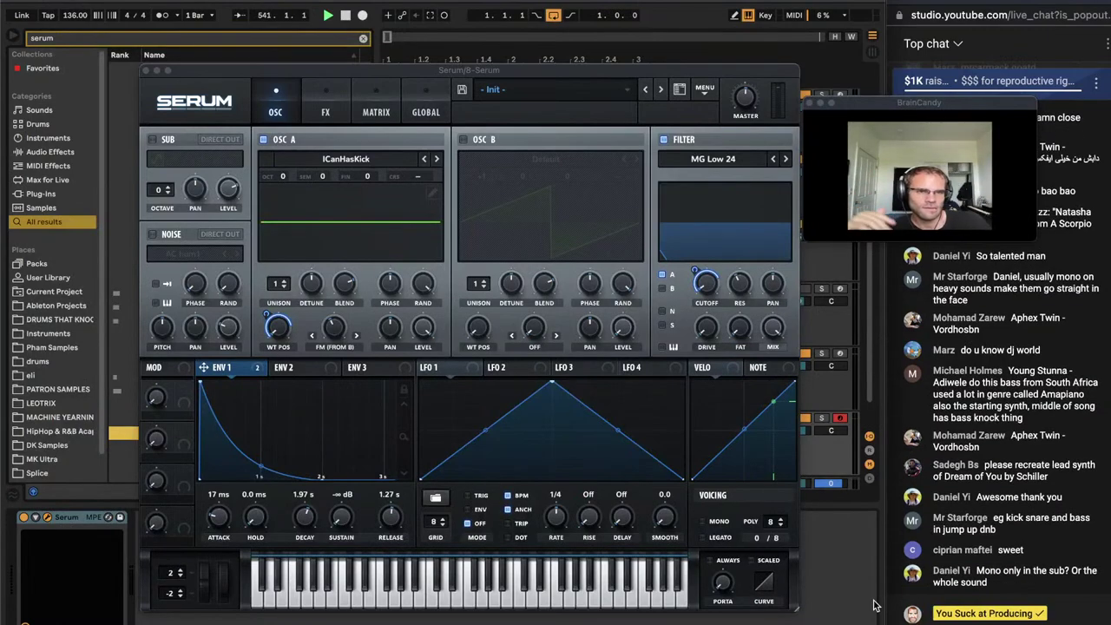
# Close the Serum window and add a new MIDI track below the Serum track
pyautogui.click(146, 70)
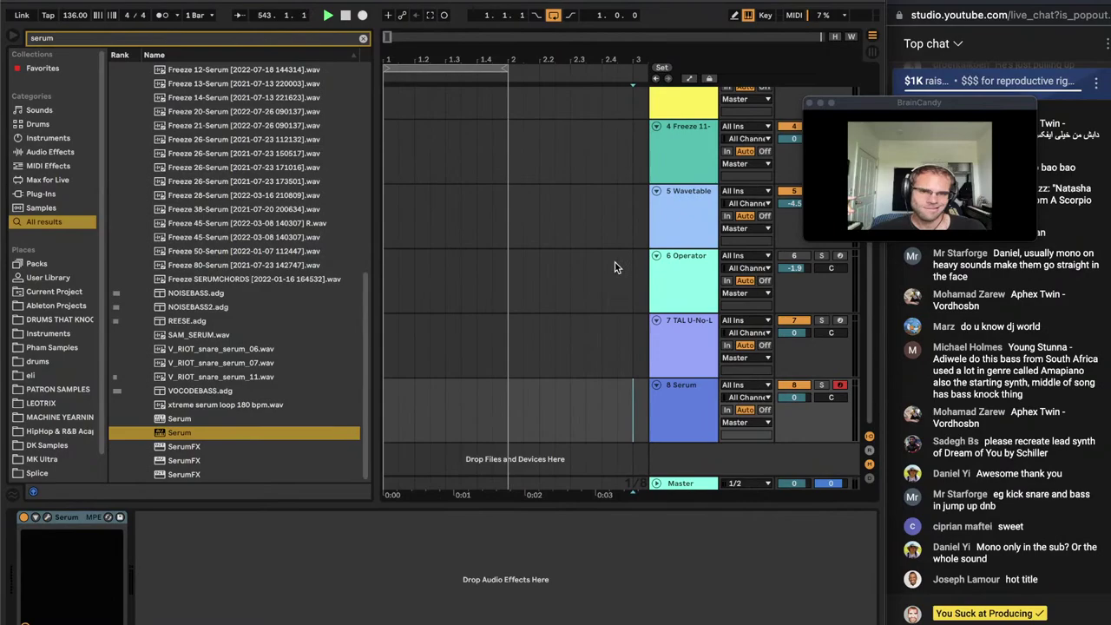
pyautogui.click(700, 415)
pyautogui.press('super+shift+t')
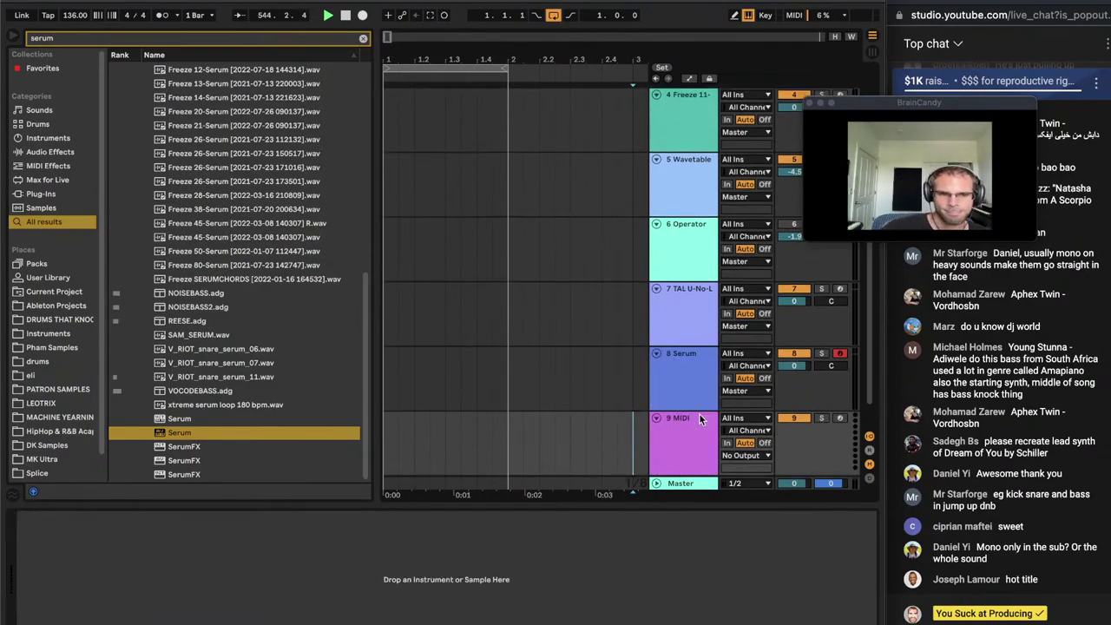
pyautogui.click(696, 432)
# Replay the Natasha Kmeto song in Spotify, return to Ableton Live, and reread the request in the live chat
pyautogui.click(440, 622)
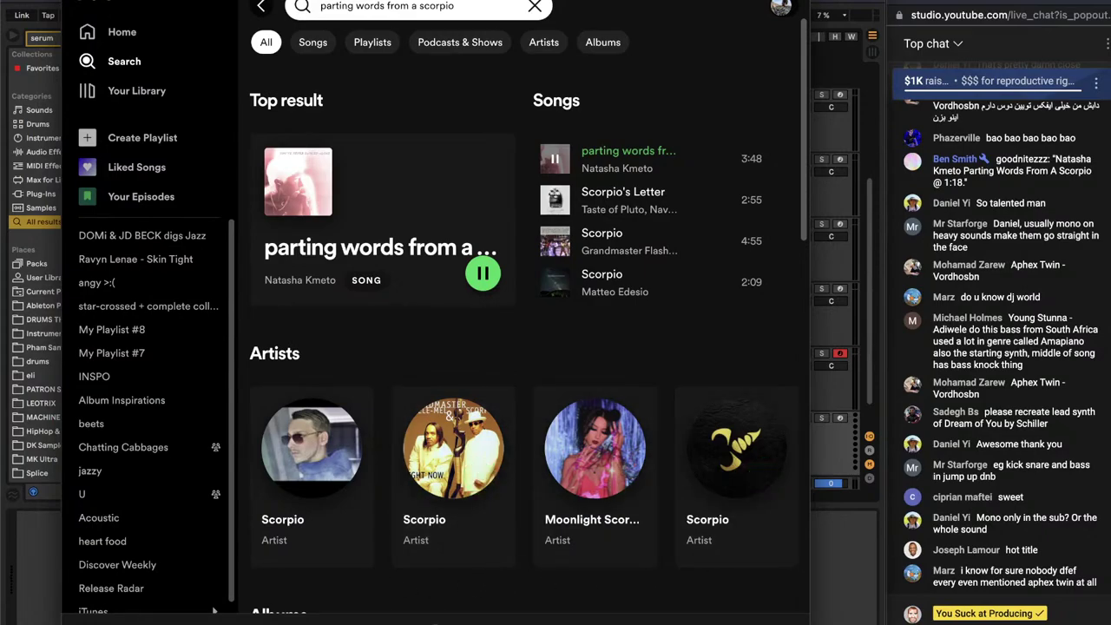
pyautogui.press('space')
pyautogui.press('super+Tab')
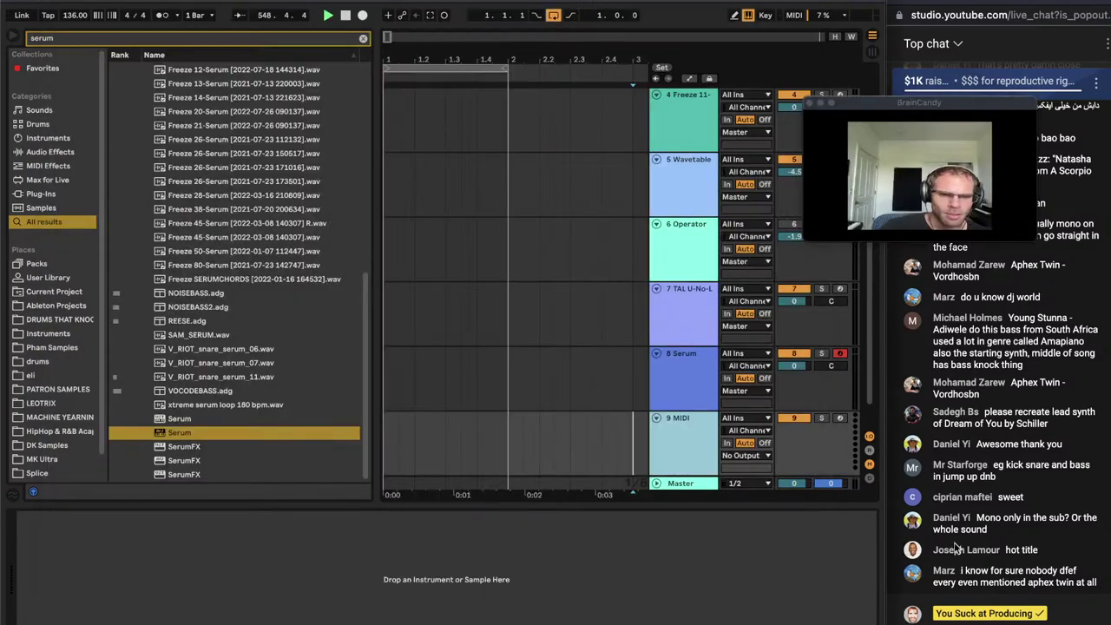
pyautogui.scroll(8, 1049, 492)
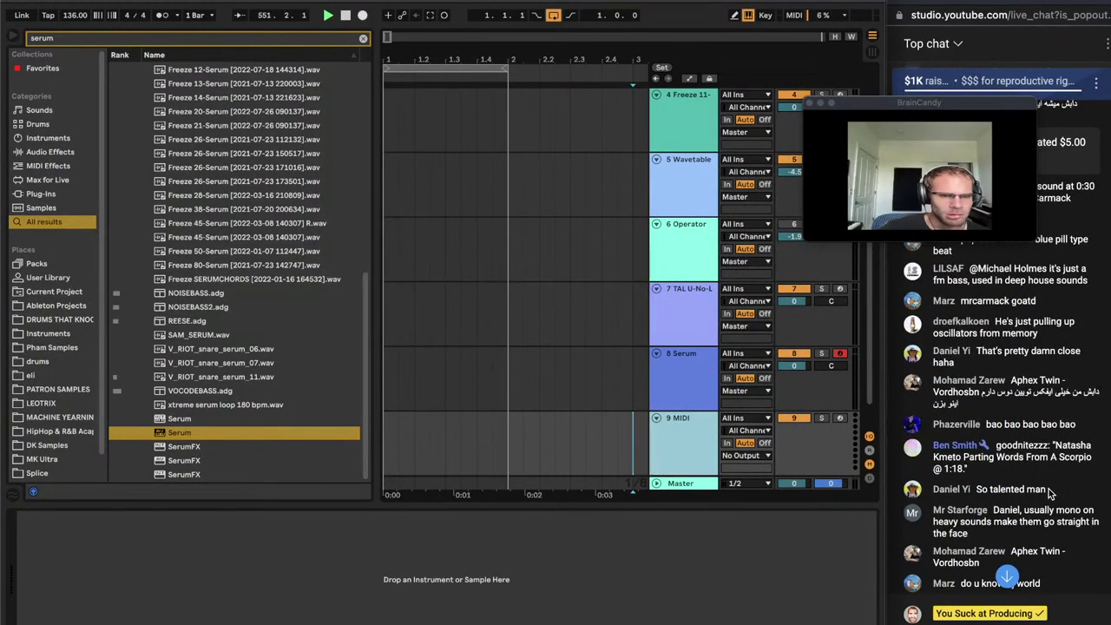
# Search the browser for "tal u no" and load TAL U-No-LX-V2 onto the new MIDI track
pyautogui.click(692, 444)
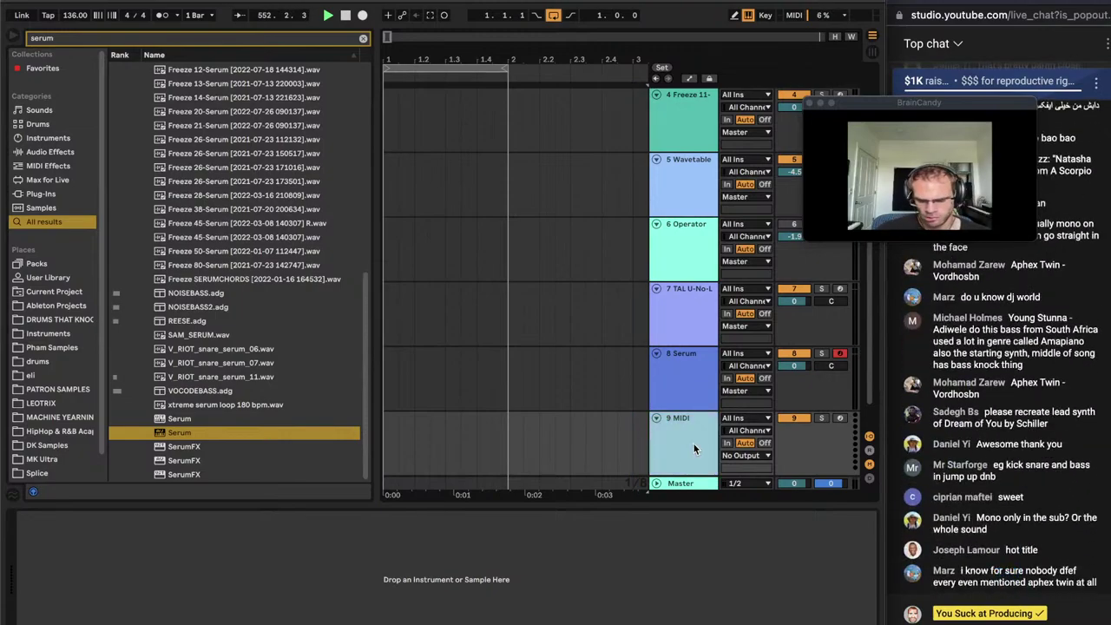
pyautogui.press('super+f')
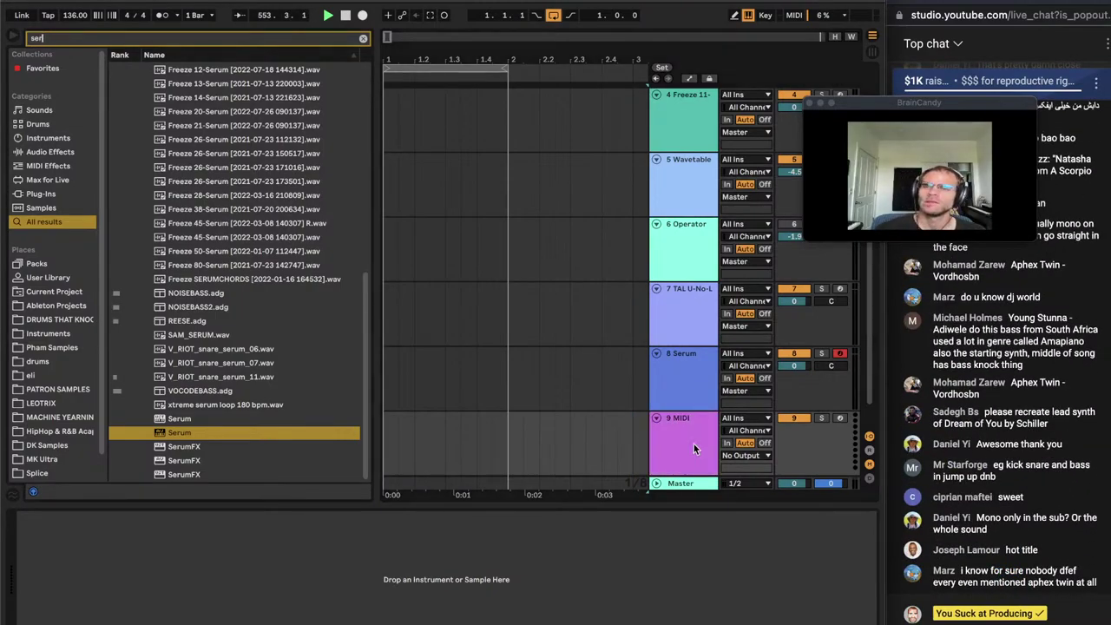
pyautogui.press('BackSpace')
pyautogui.press('BackSpace')
pyautogui.press('BackSpace')
pyautogui.write('tal u no')
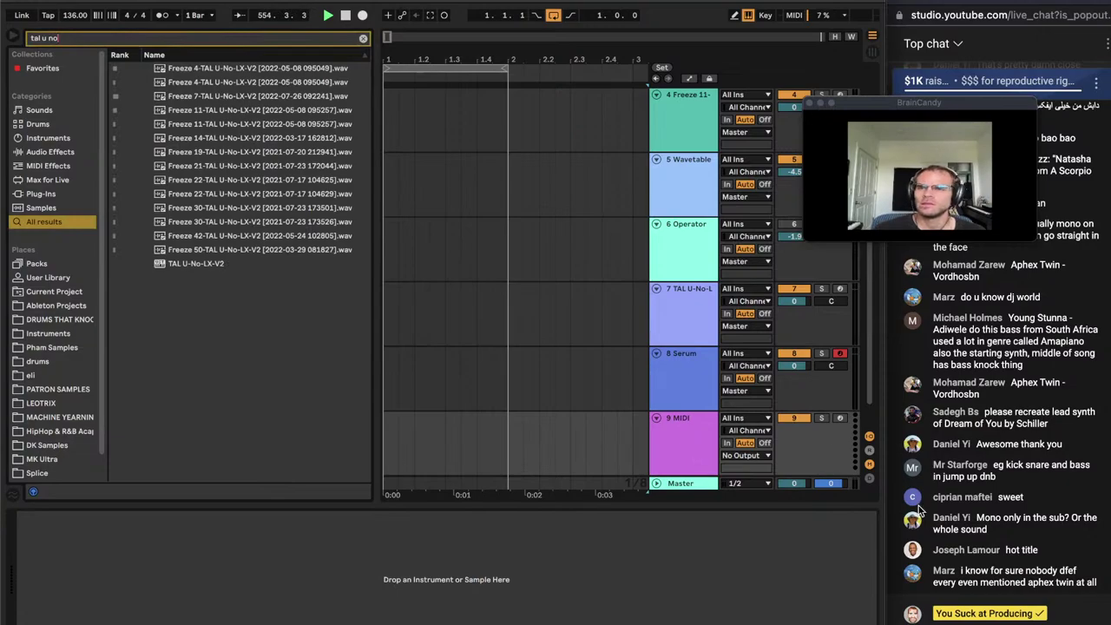
pyautogui.doubleClick(193, 261)
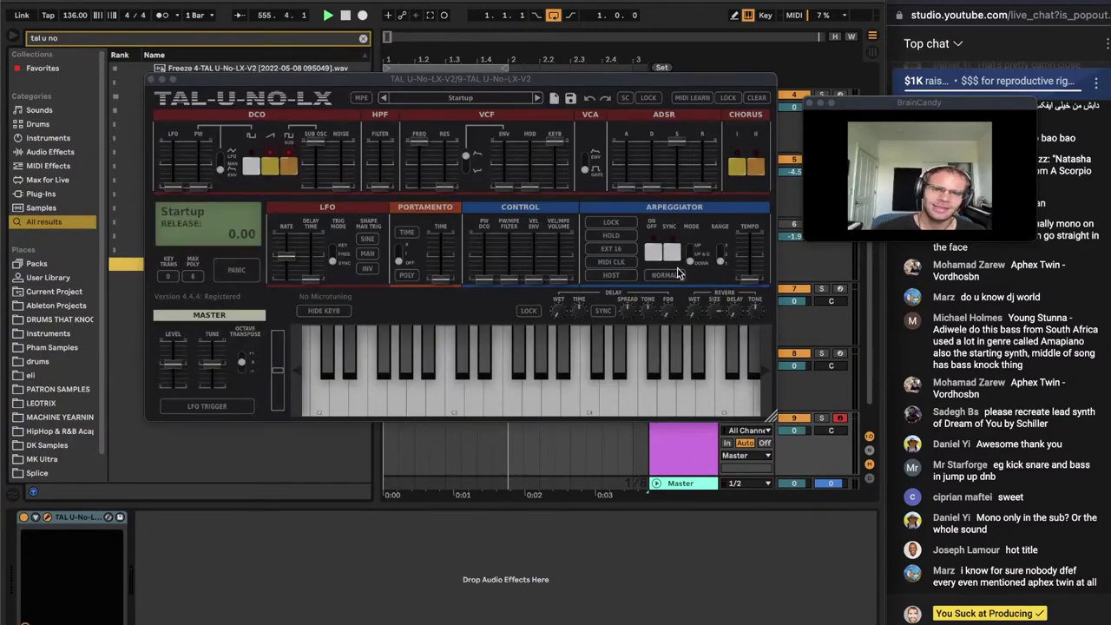
# Adjust the reverb, lengthen the ADSR decay and release, lower the sustain, and set the DCO noise volume to 3.83
pyautogui.moveTo(710, 313); pyautogui.dragTo(702, 305)
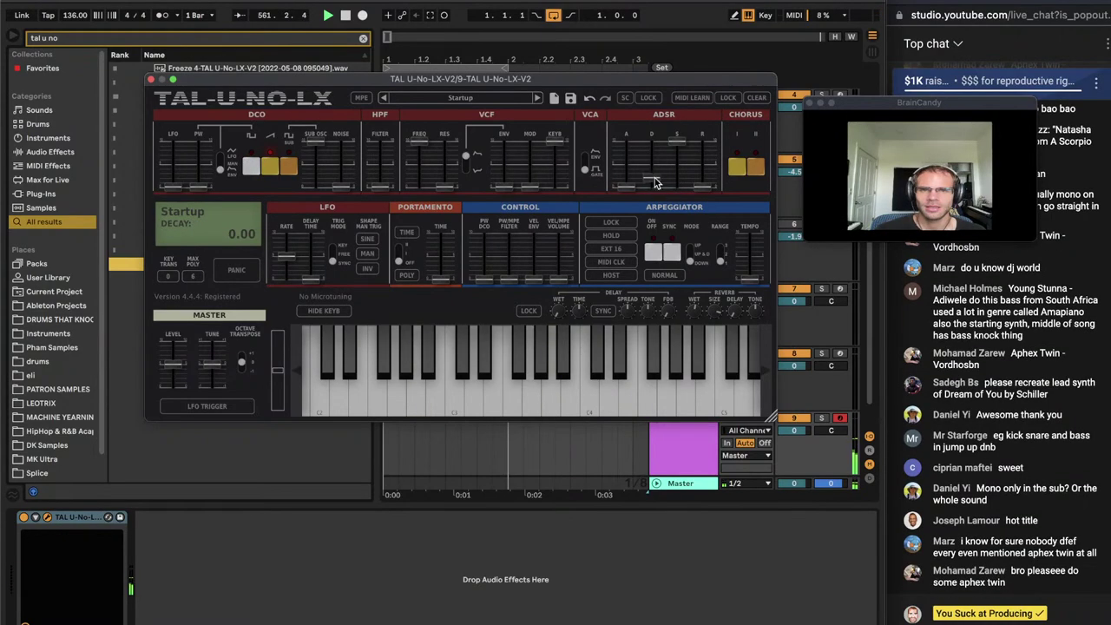
pyautogui.moveTo(655, 182); pyautogui.dragTo(653, 161)
pyautogui.moveTo(703, 186); pyautogui.dragTo(659, 174)
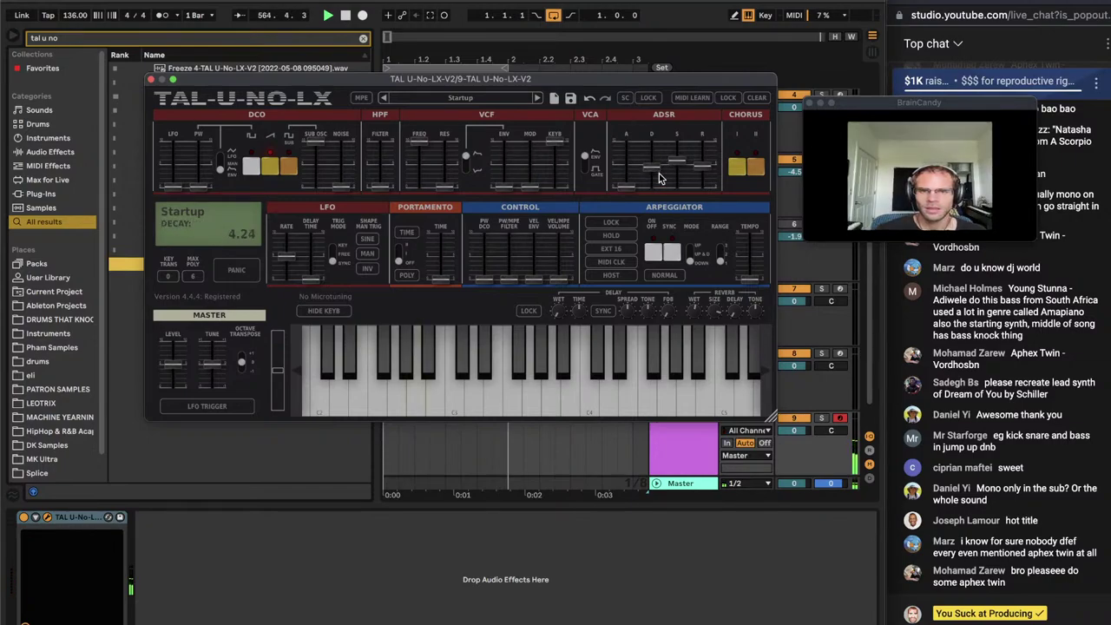
pyautogui.click(442, 175)
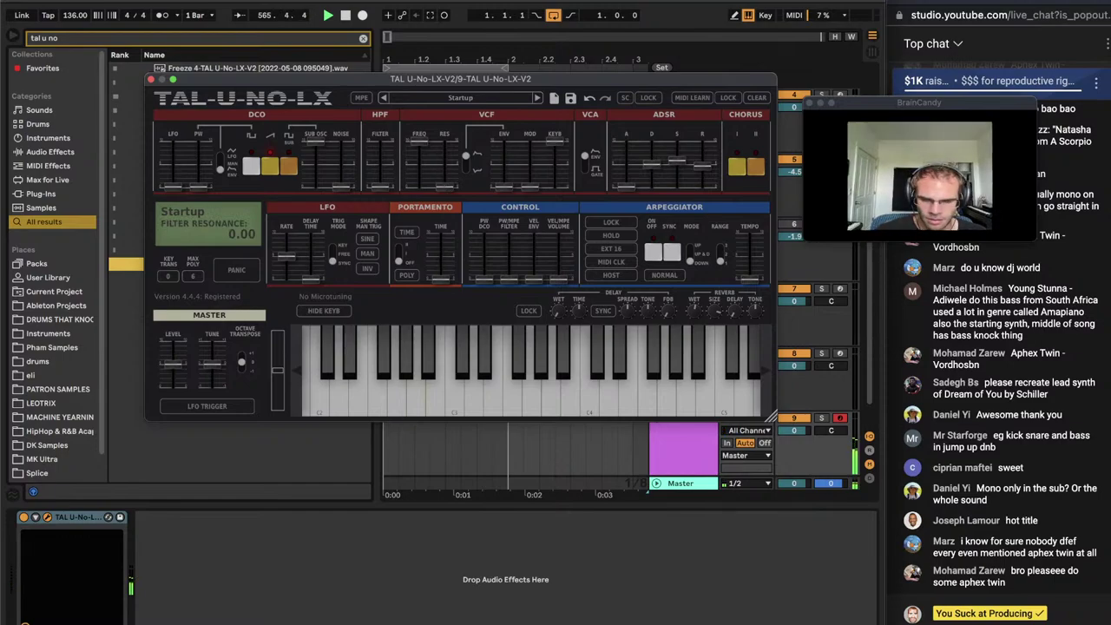
pyautogui.moveTo(381, 172); pyautogui.dragTo(349, 175)
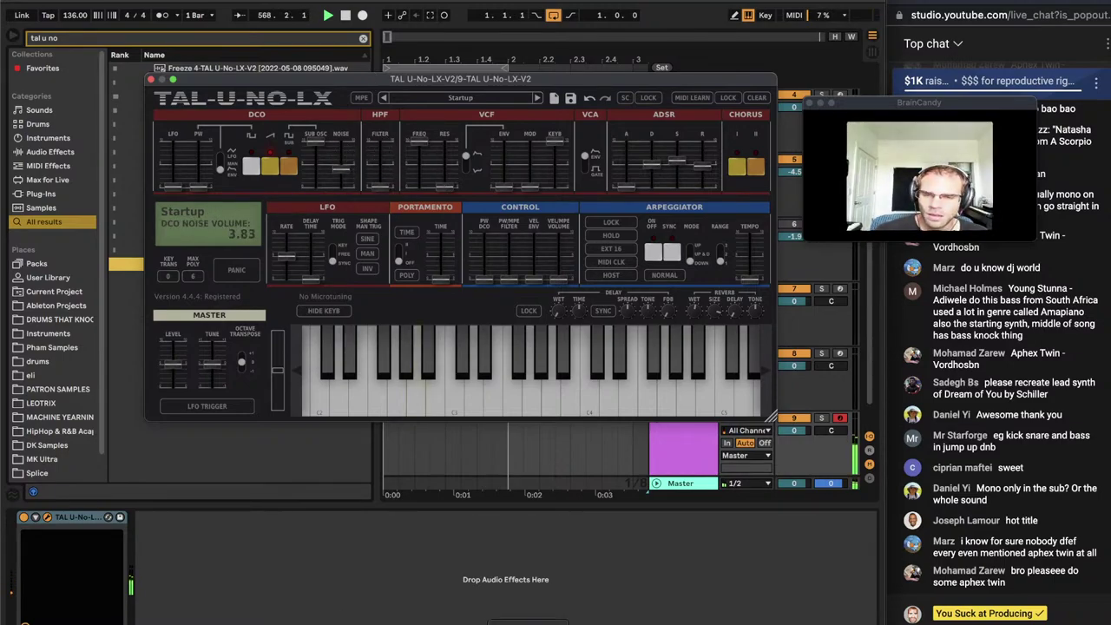
# Check the song in Spotify, return to Ableton Live, and set the synth's filter cutoff to 6.75 and resonance to 3.53
pyautogui.click(440, 623)
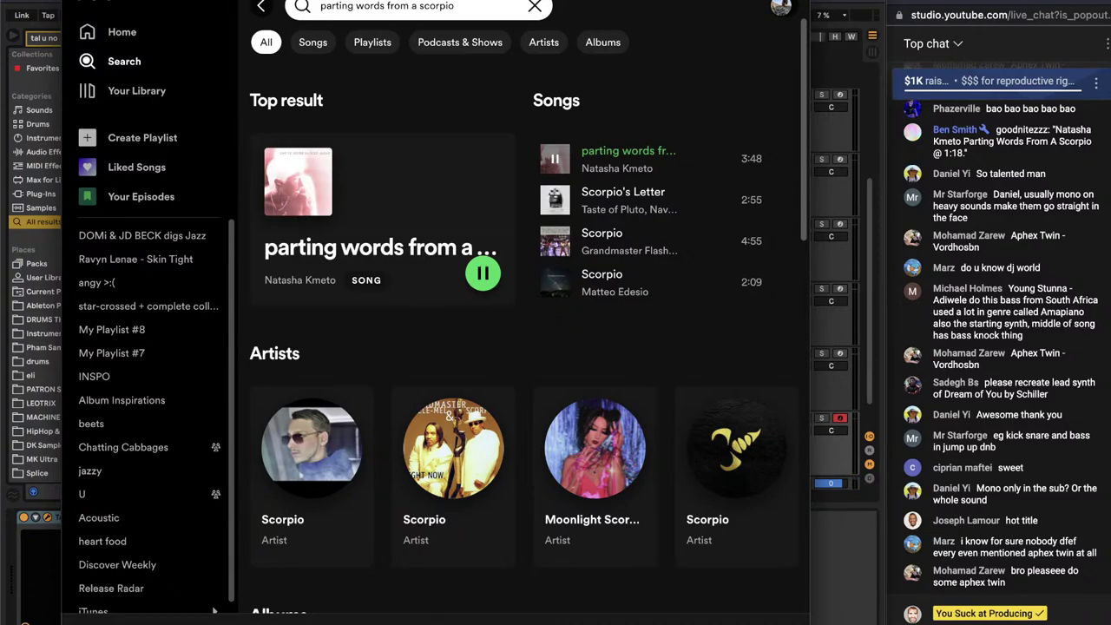
pyautogui.click(842, 610)
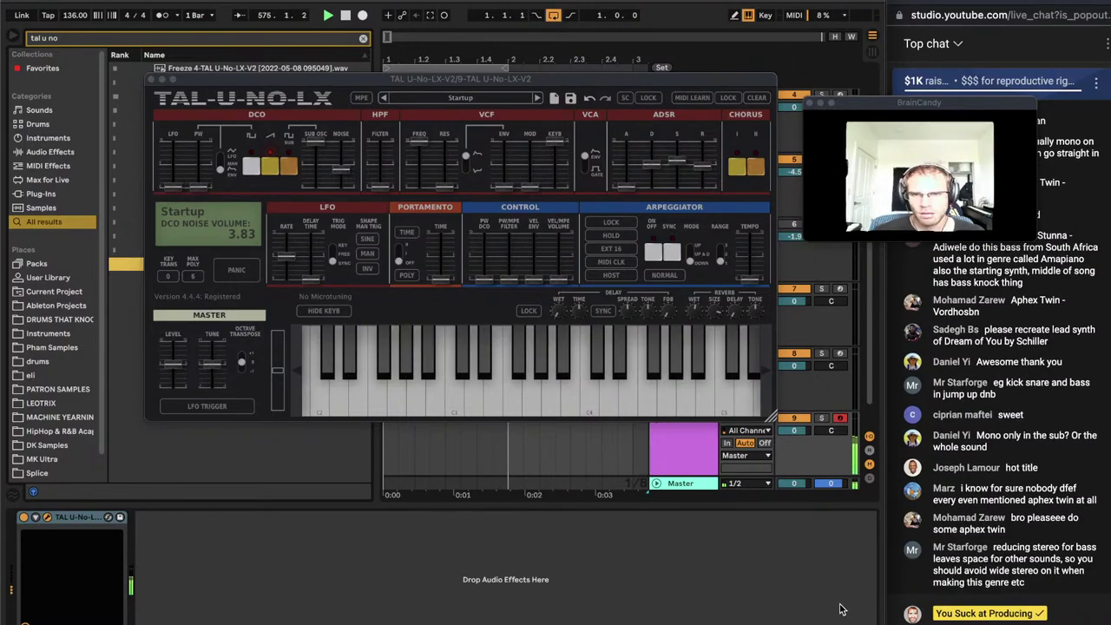
pyautogui.moveTo(418, 141); pyautogui.dragTo(419, 162)
pyautogui.moveTo(501, 185); pyautogui.dragTo(438, 183)
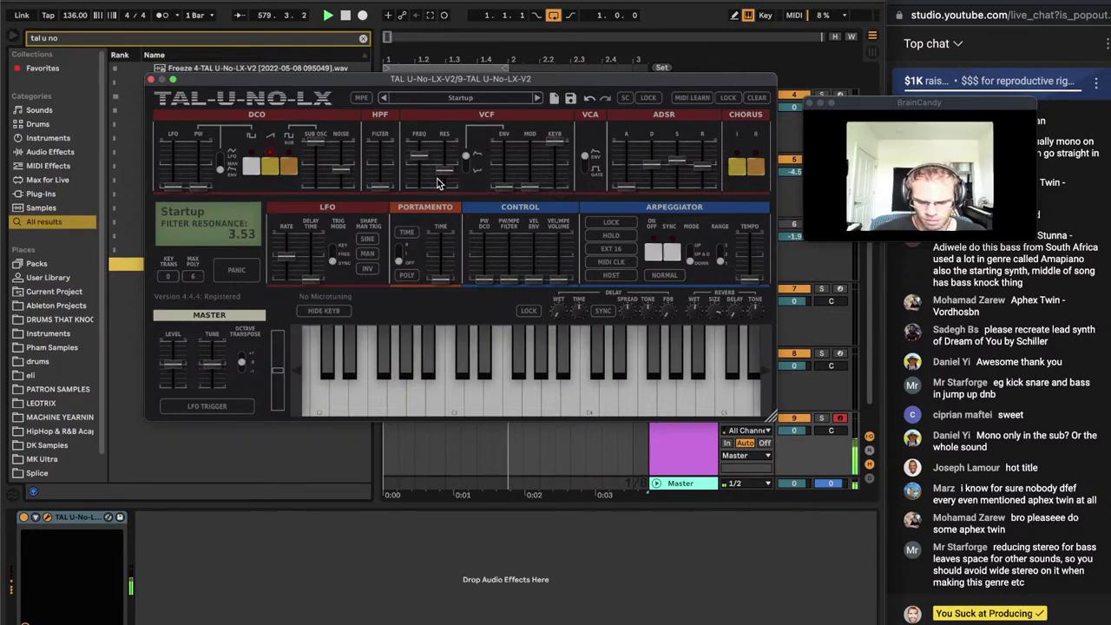
pyautogui.click(413, 191)
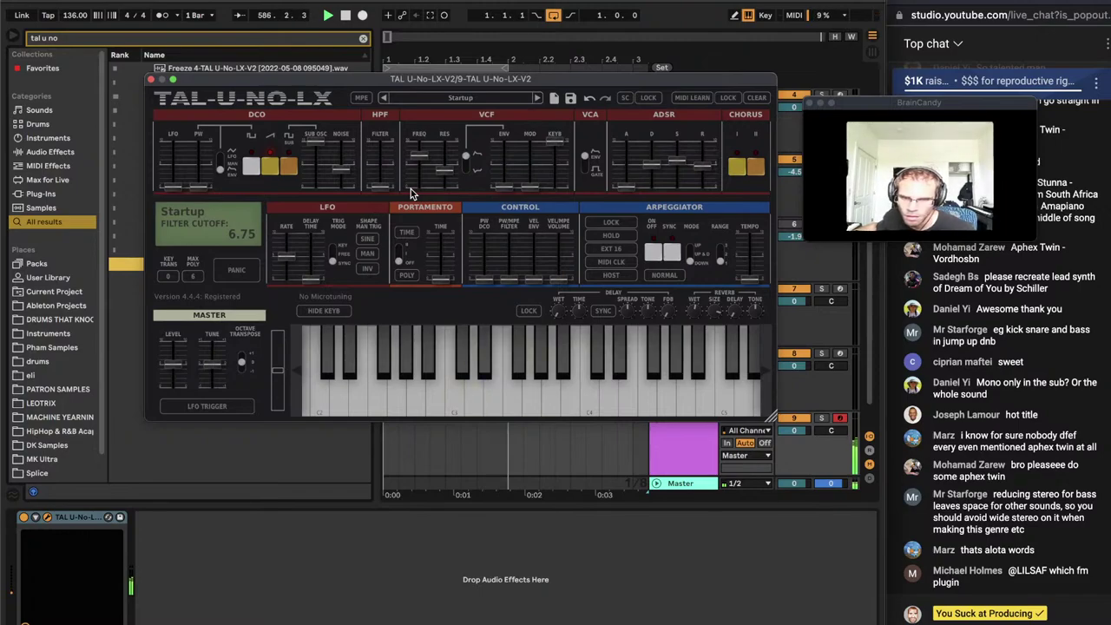
pyautogui.click(440, 278)
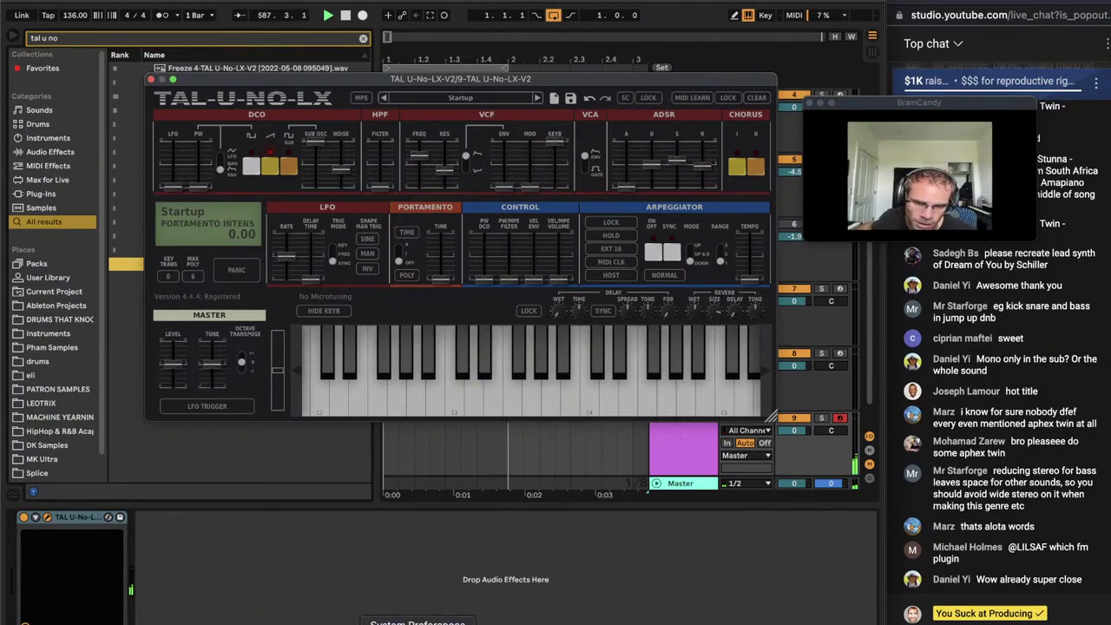
# Play the song in Spotify to compare it with the filtered synth sound, and return to Ableton Live
pyautogui.click(391, 623)
pyautogui.press('space')
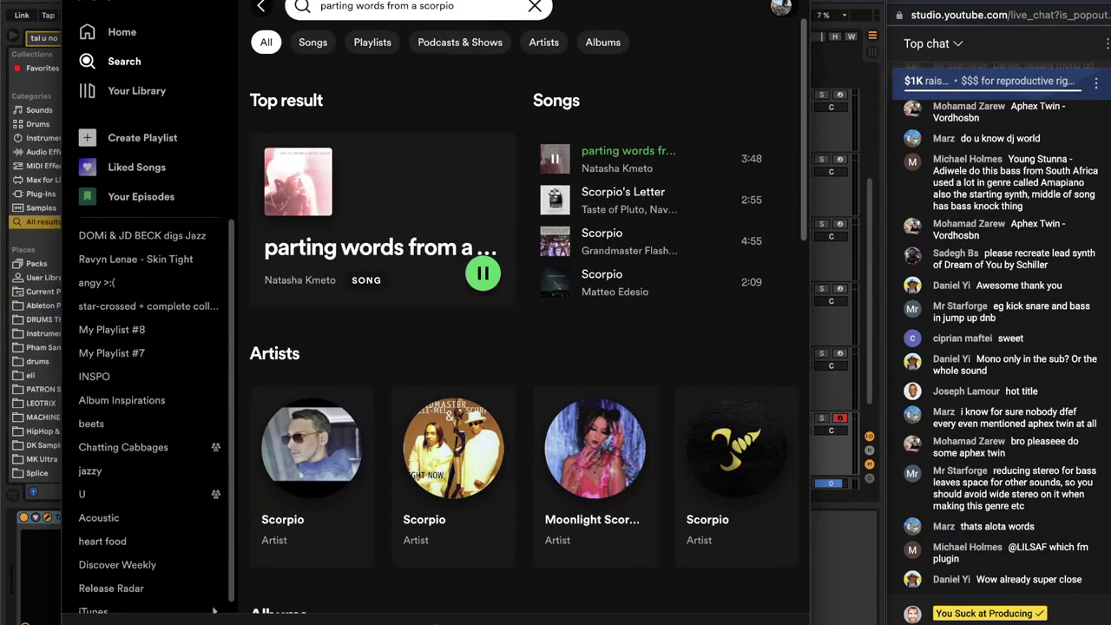
pyautogui.press('space')
pyautogui.press('super+Tab')
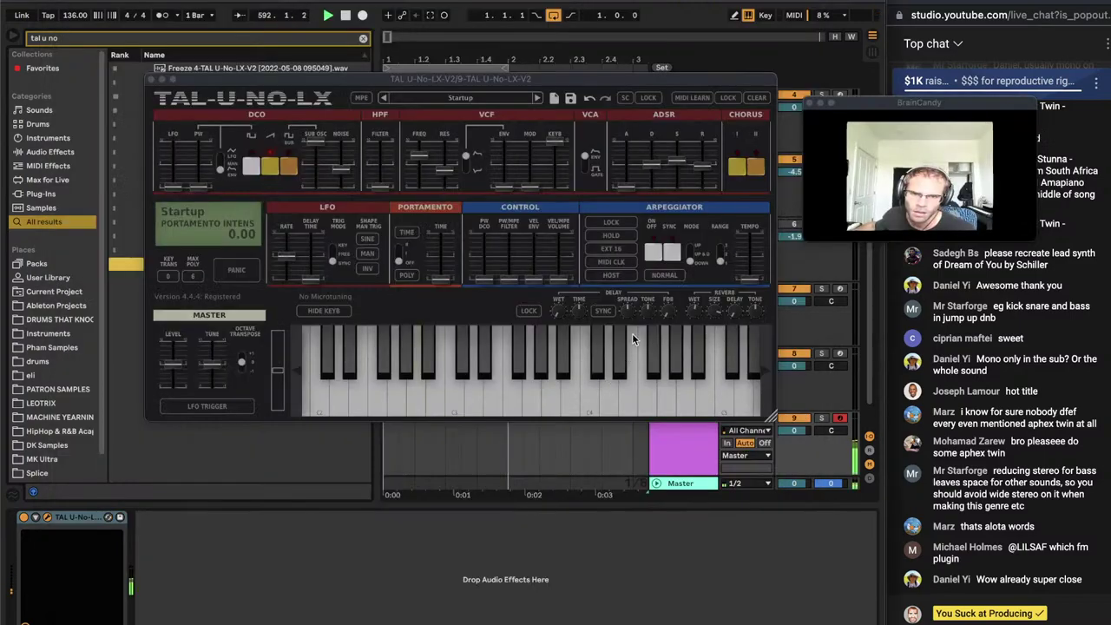
# Switch the DCO to the pulse wave, raise its pulse width, lower the filter resonance, and adjust the reverb and ADSR release
pyautogui.moveTo(701, 308); pyautogui.dragTo(704, 294)
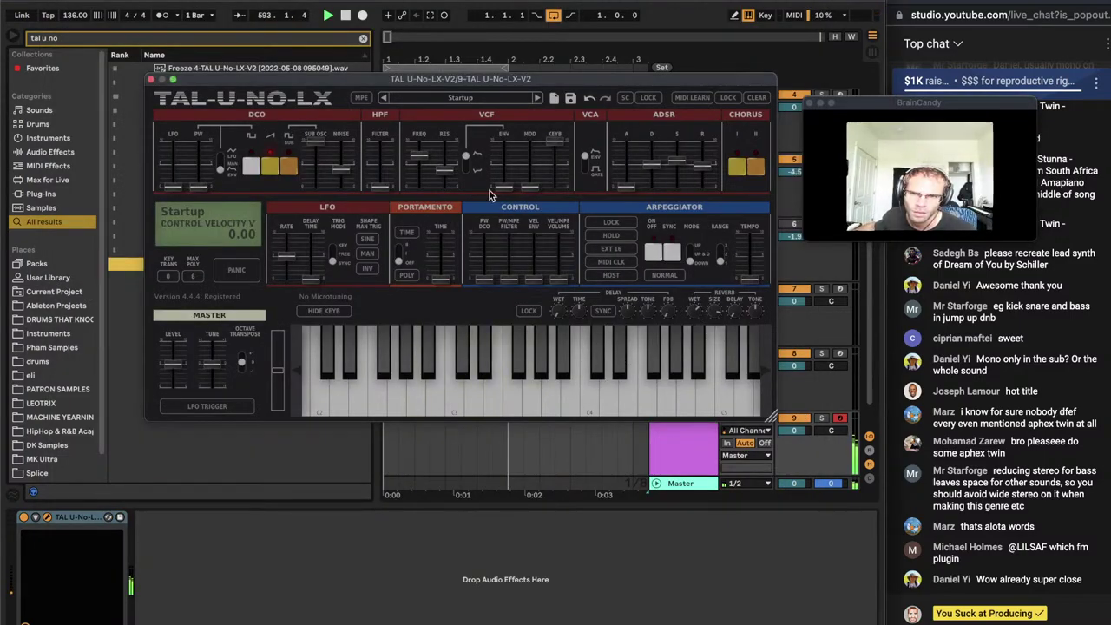
pyautogui.moveTo(444, 170); pyautogui.dragTo(441, 174)
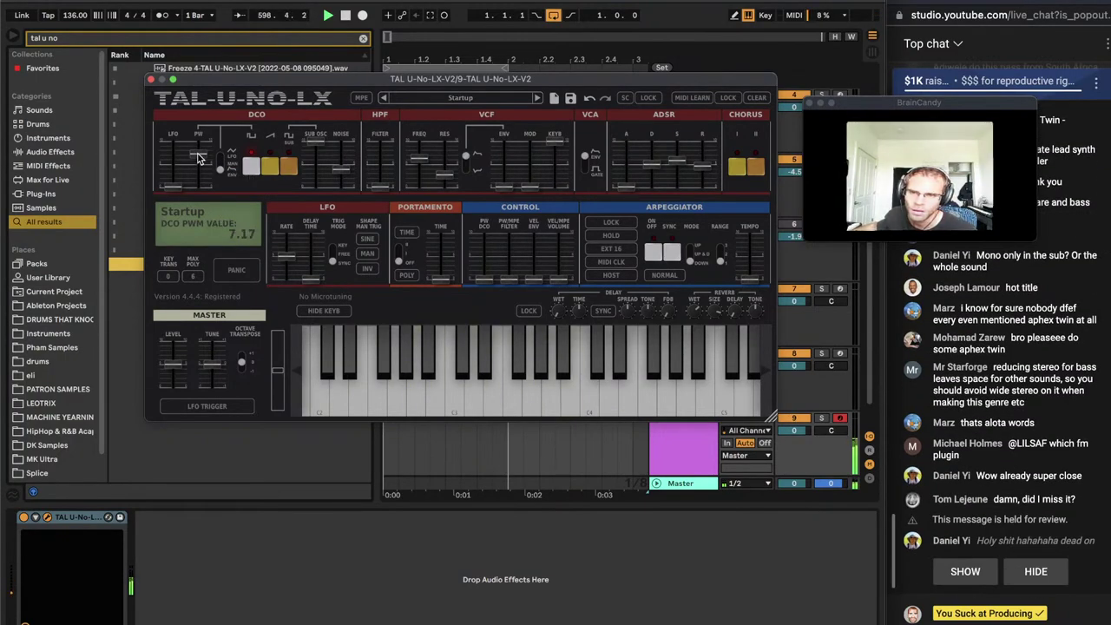
pyautogui.moveTo(710, 173); pyautogui.dragTo(708, 167)
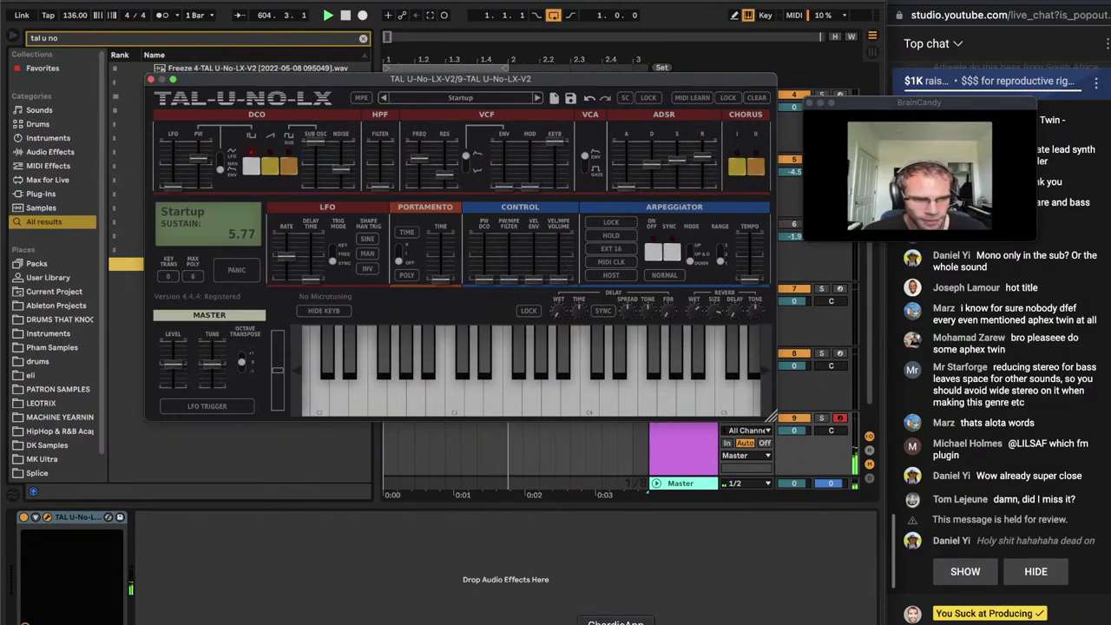
# Play the Spotify song again to check the pulse-wave version against it, and return to Ableton Live
pyautogui.click(440, 623)
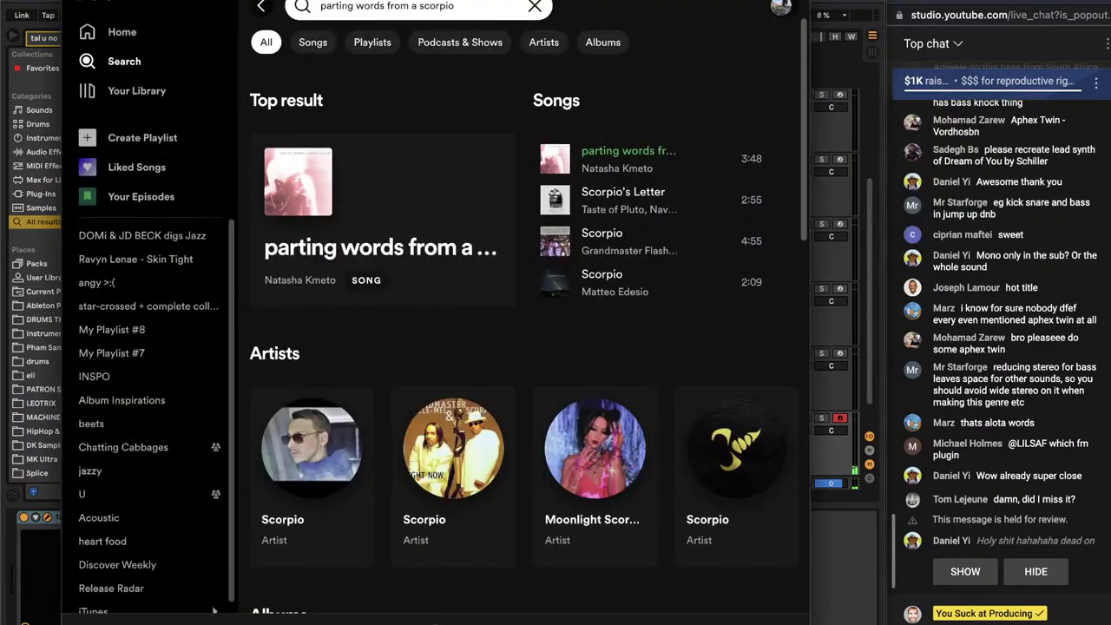
pyautogui.press('space')
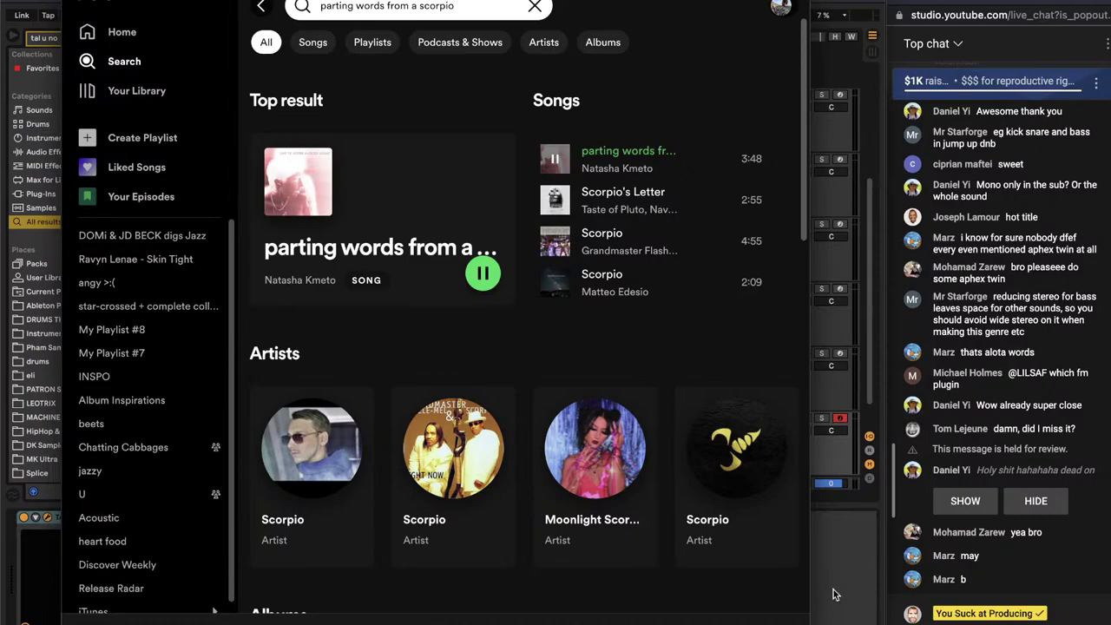
pyautogui.press('super+Tab')
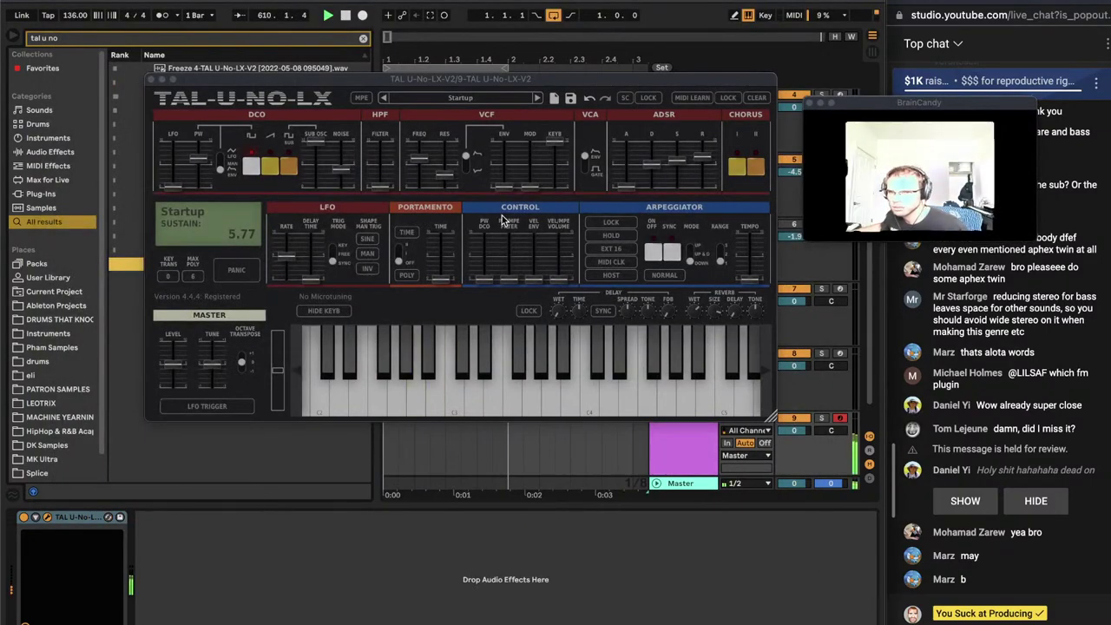
# Close the TAL U-No-LX window and replace the synth on track 9 with Ableton's Analog instrument
pyautogui.click(265, 170)
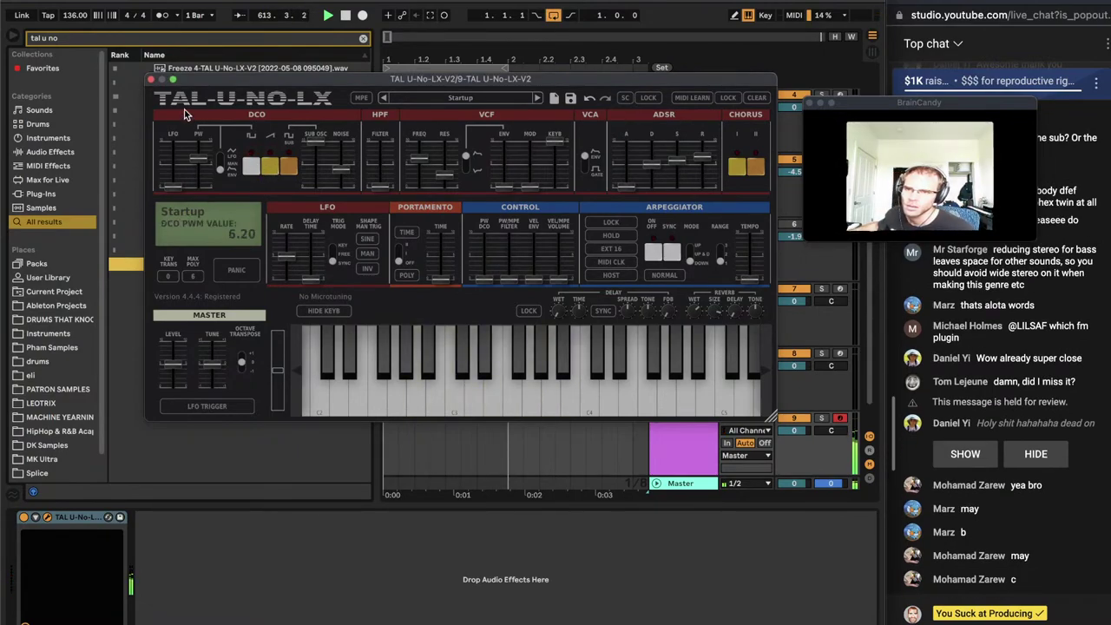
pyautogui.click(151, 80)
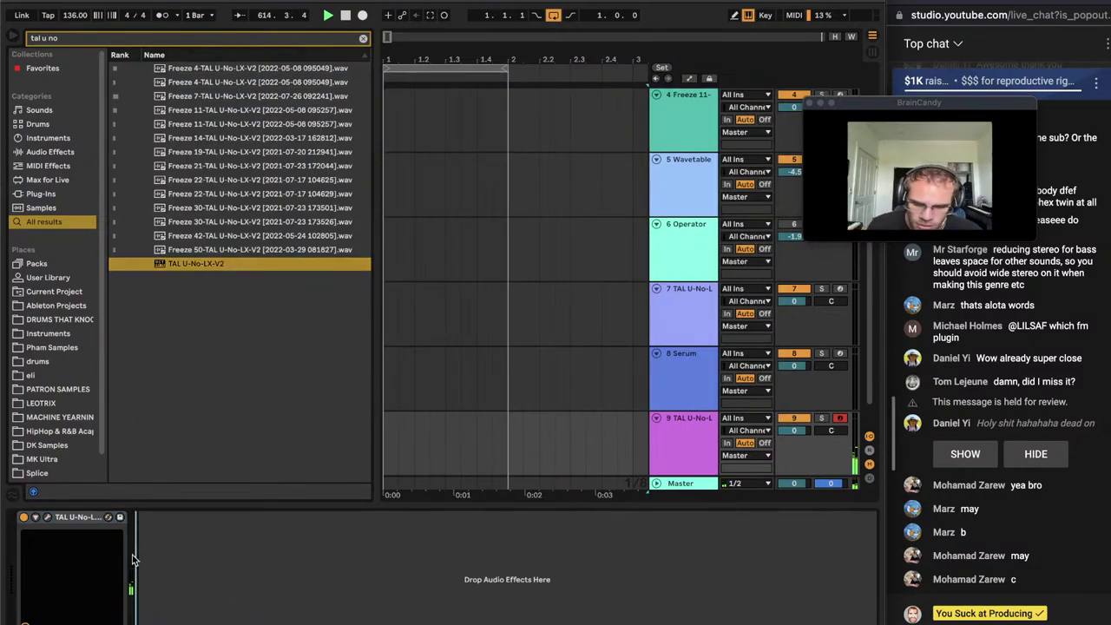
pyautogui.hotkey('ctrl', 'f')
pyautogui.write('analog')
pyautogui.press('Down')
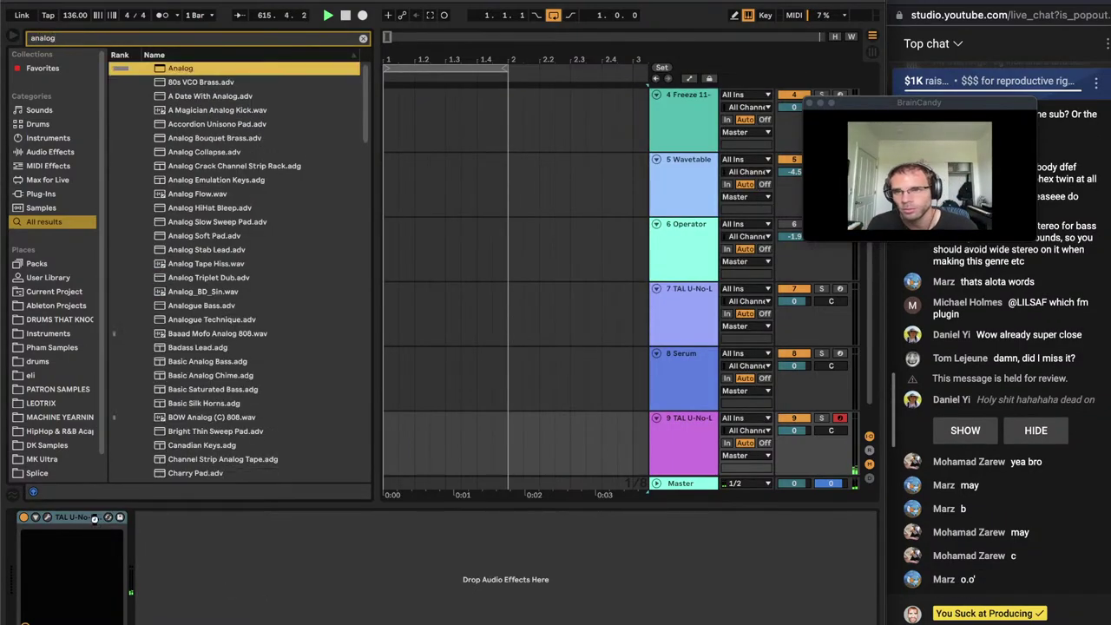
pyautogui.press('Return')
# Set Analog's first filter to the F6 type and add Hybrid Reverb after the instrument
pyautogui.click(246, 532)
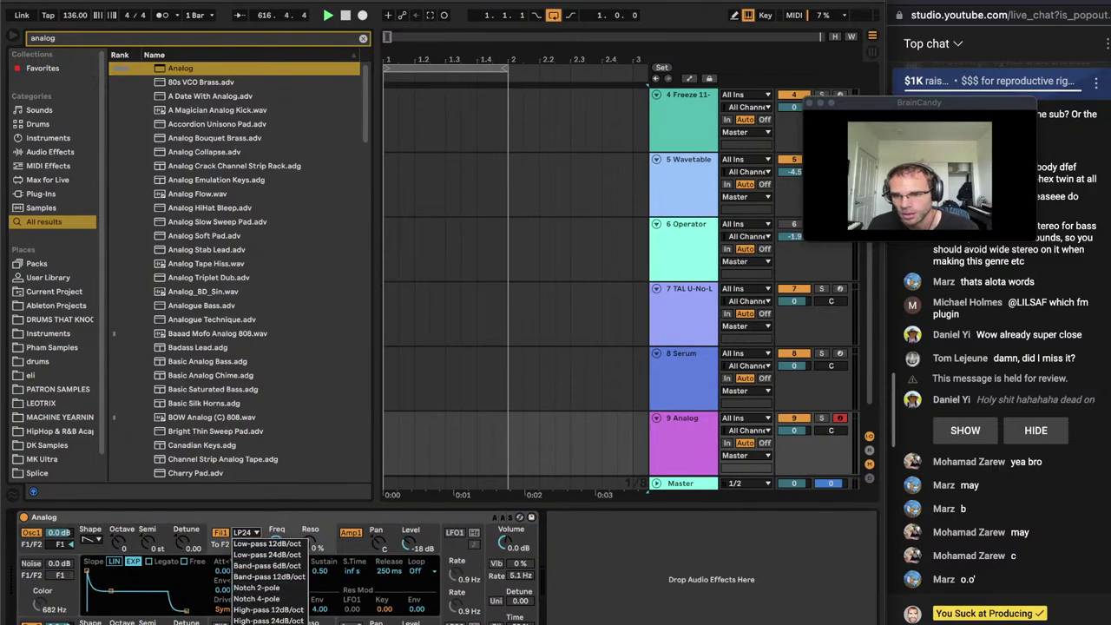
pyautogui.click(278, 590)
pyautogui.write('hy')
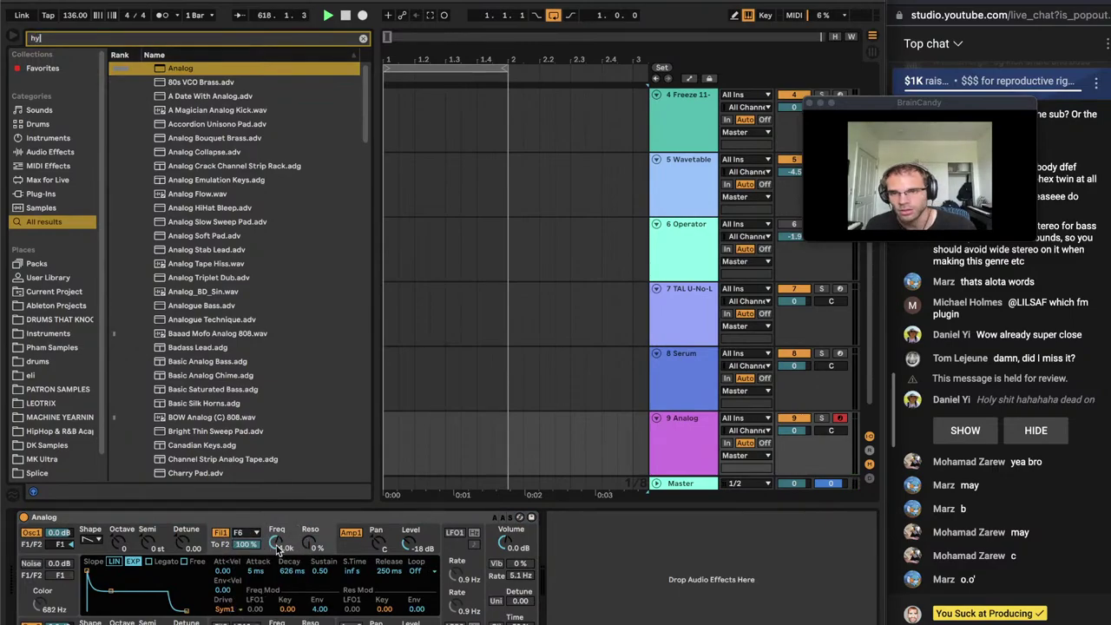
pyautogui.write('br')
pyautogui.press('Down')
pyautogui.press('Return')
pyautogui.hscroll(-3, 19, 604)
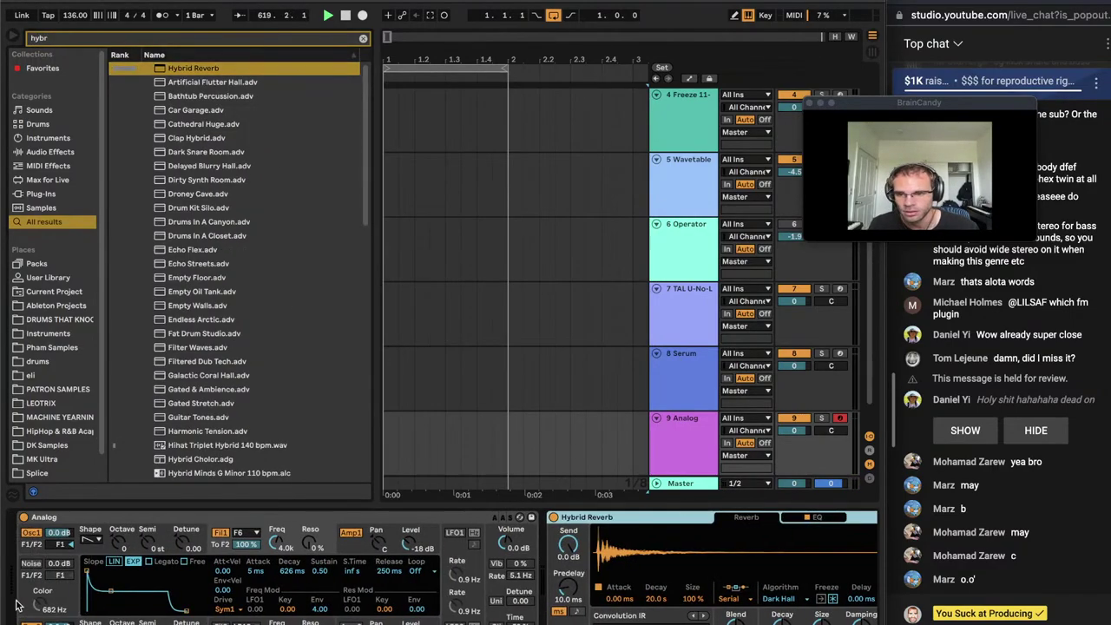
# Enable Analog's noise generator and set the first filter's frequency to 5.1k and its resonance to 27%
pyautogui.click(32, 564)
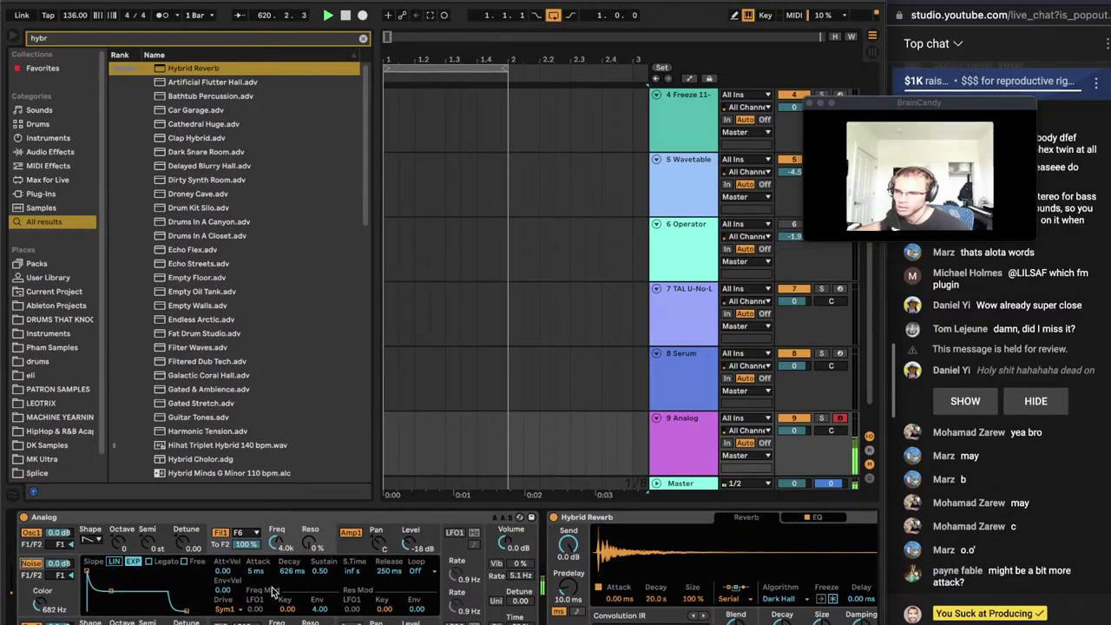
pyautogui.moveTo(283, 540); pyautogui.dragTo(283, 564)
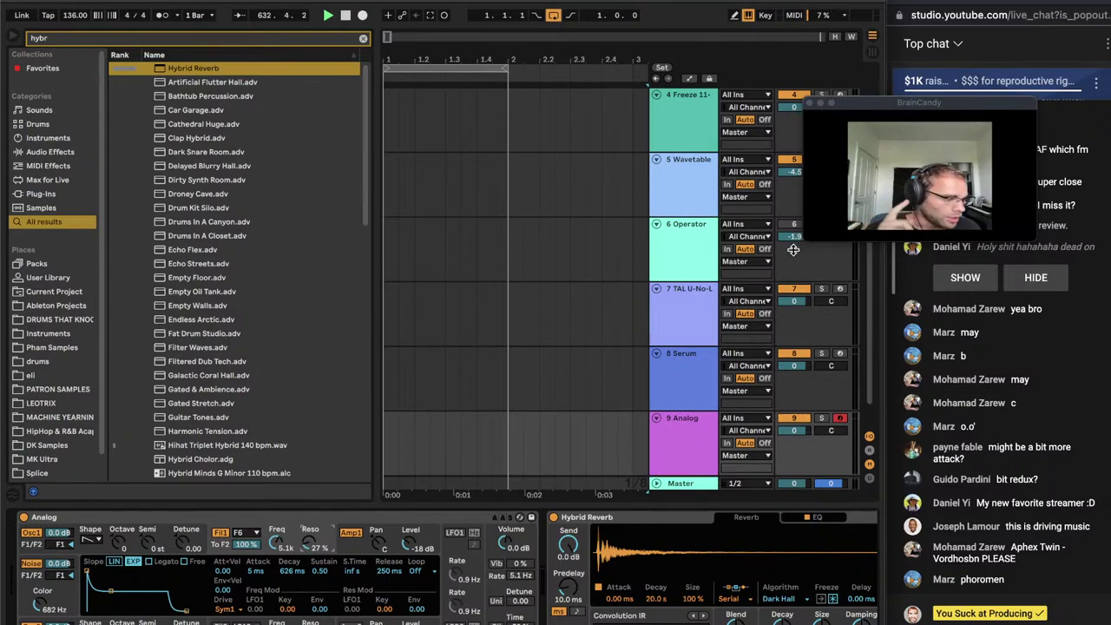
pyautogui.click(908, 116)
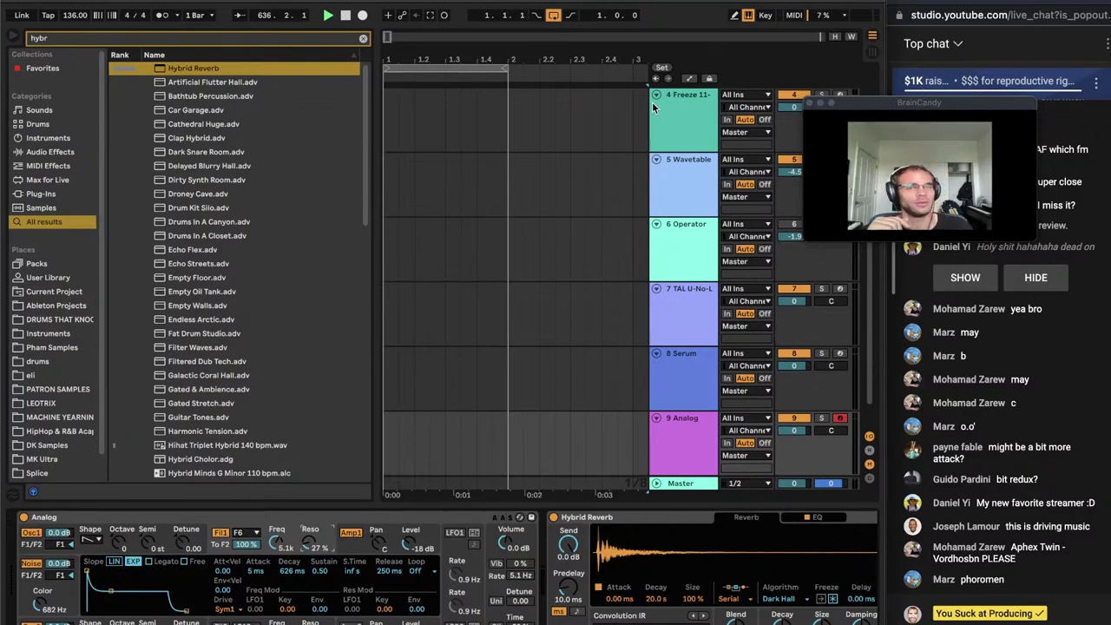